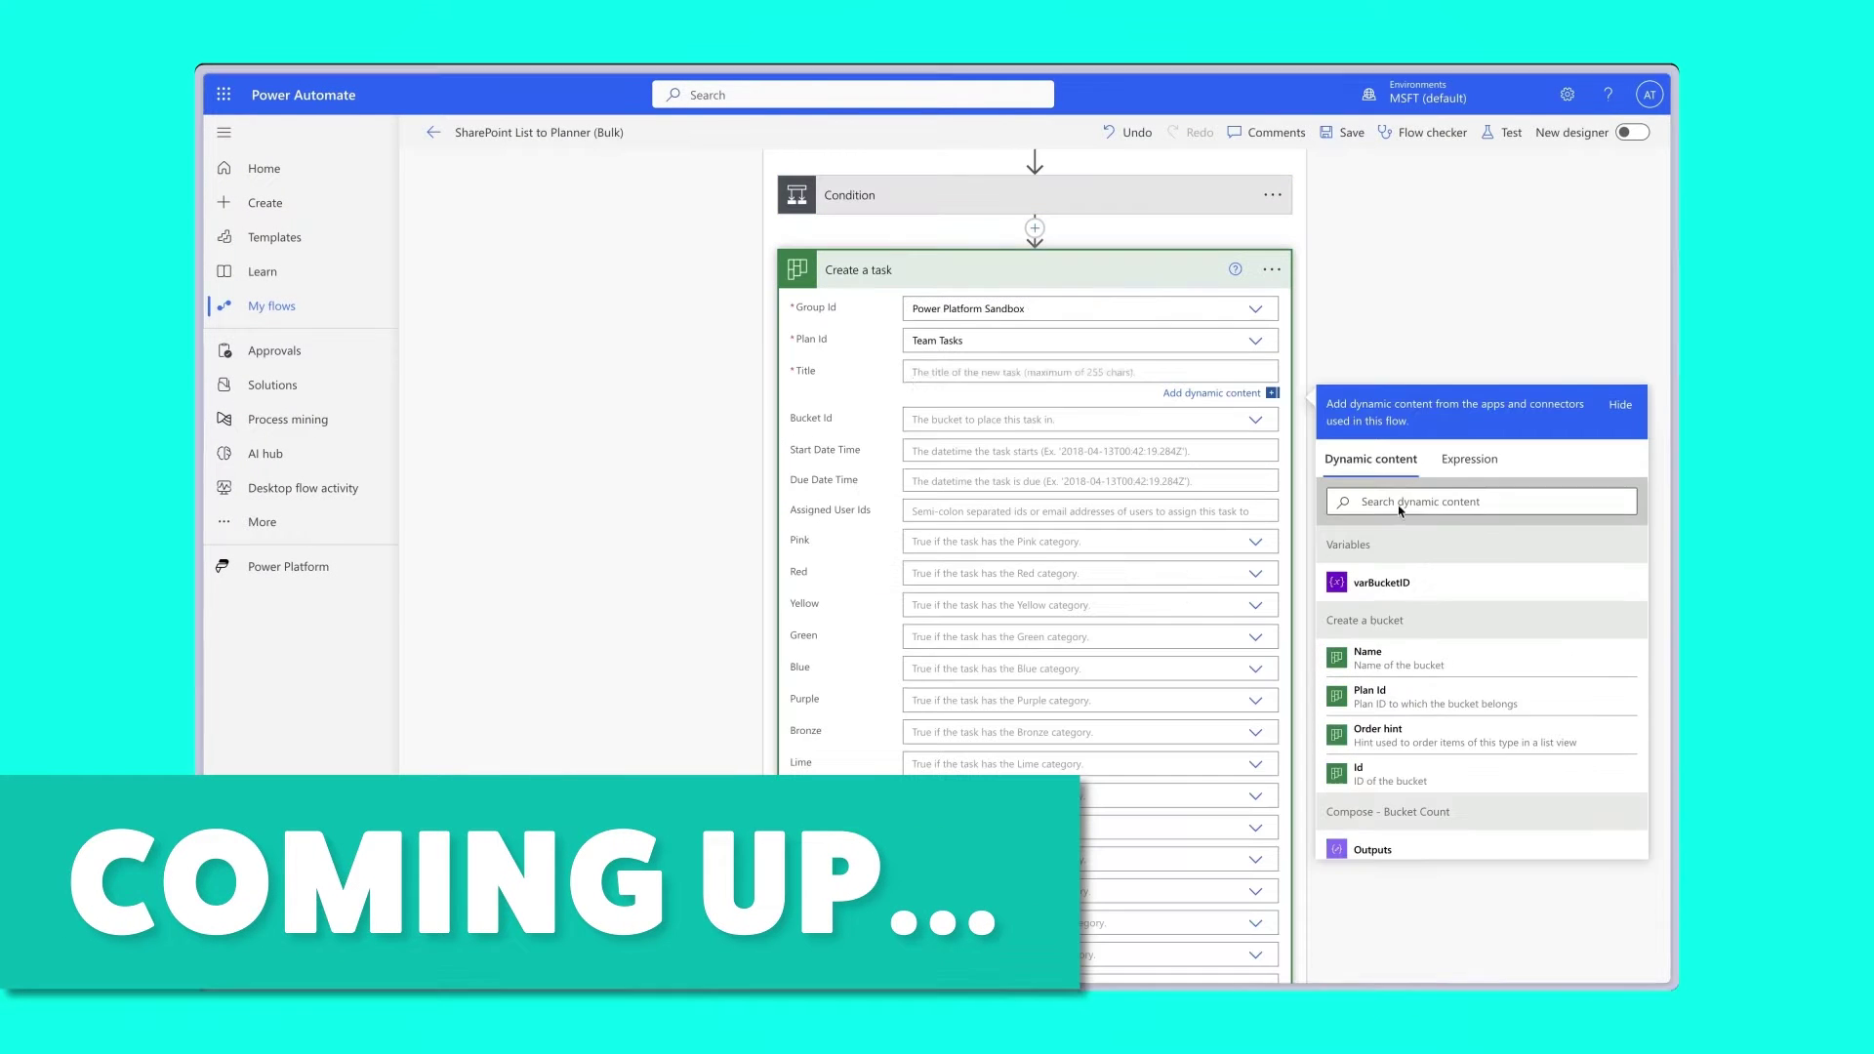
# Step: Fill the Create a task action's Title with the SharePoint Title, its Bucket Id with varBucketID, and its Due Date Time with the due date
pyautogui.write('Title')
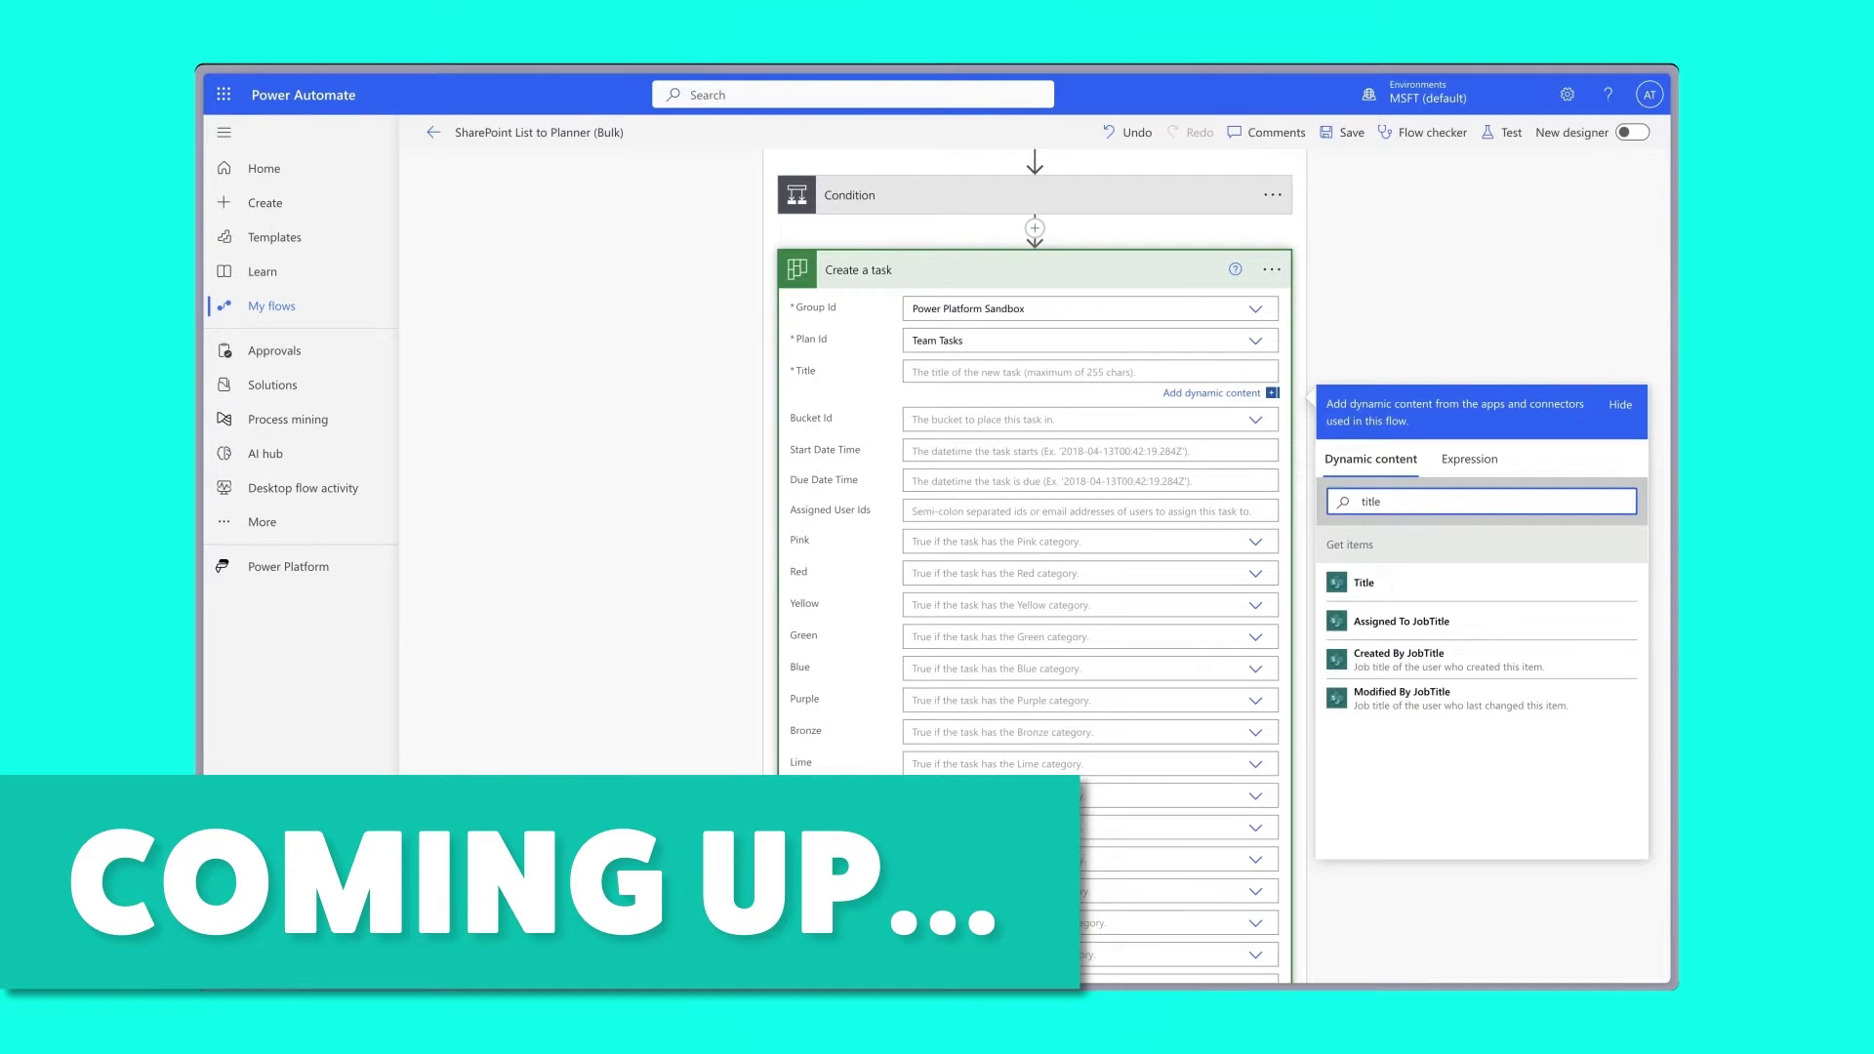
pyautogui.click(1376, 577)
pyautogui.click(1081, 405)
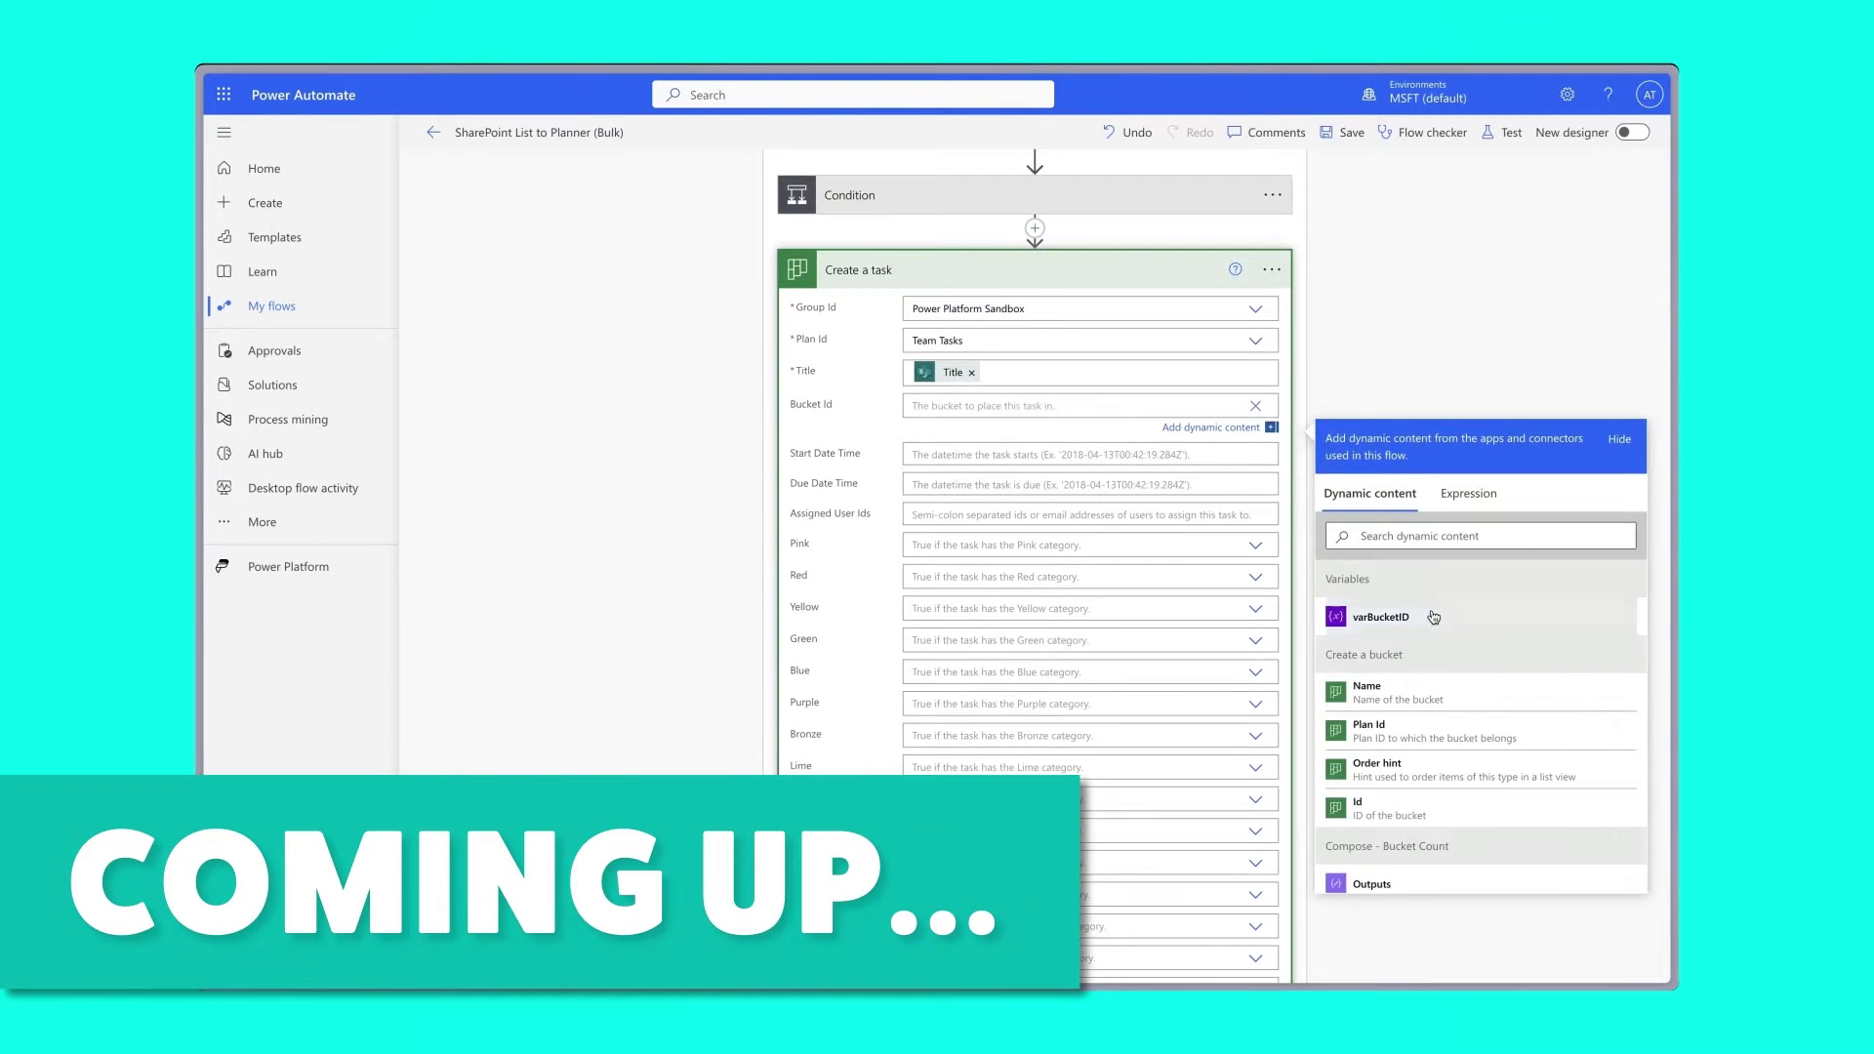
pyautogui.click(1428, 613)
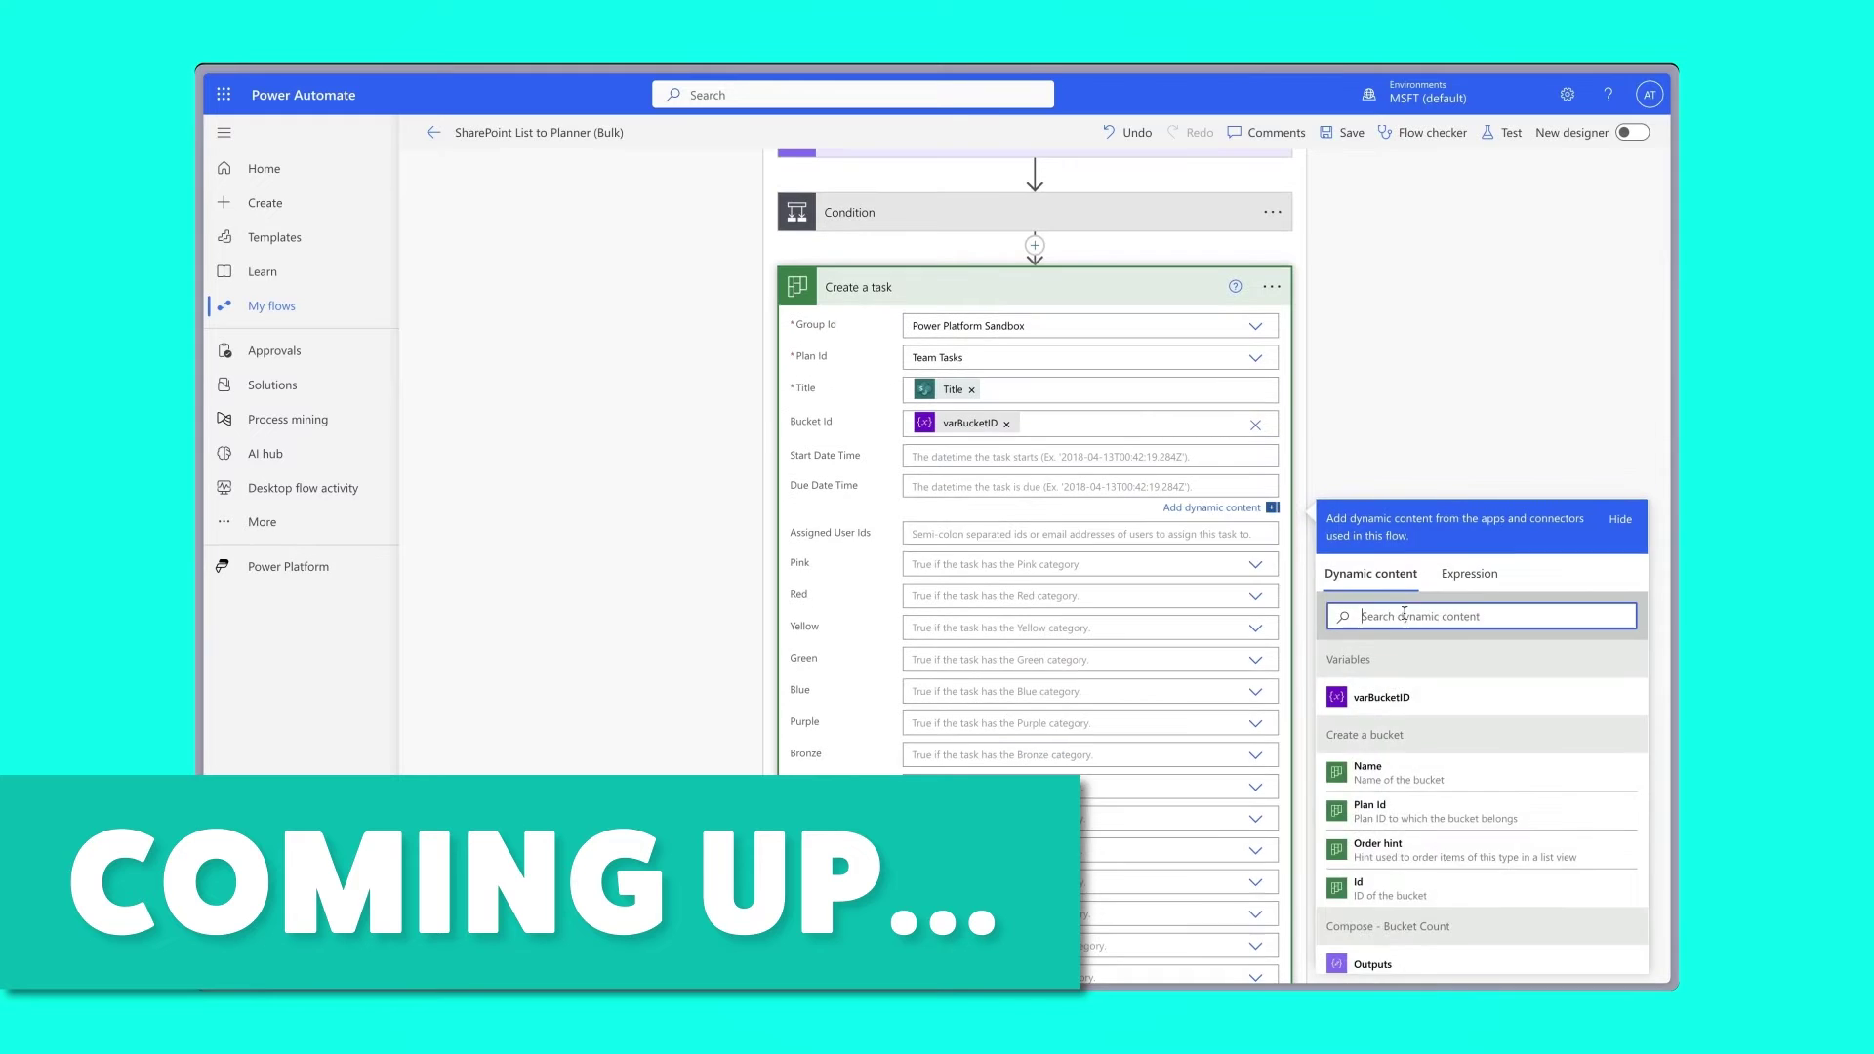
pyautogui.write('due d')
pyautogui.click(1429, 696)
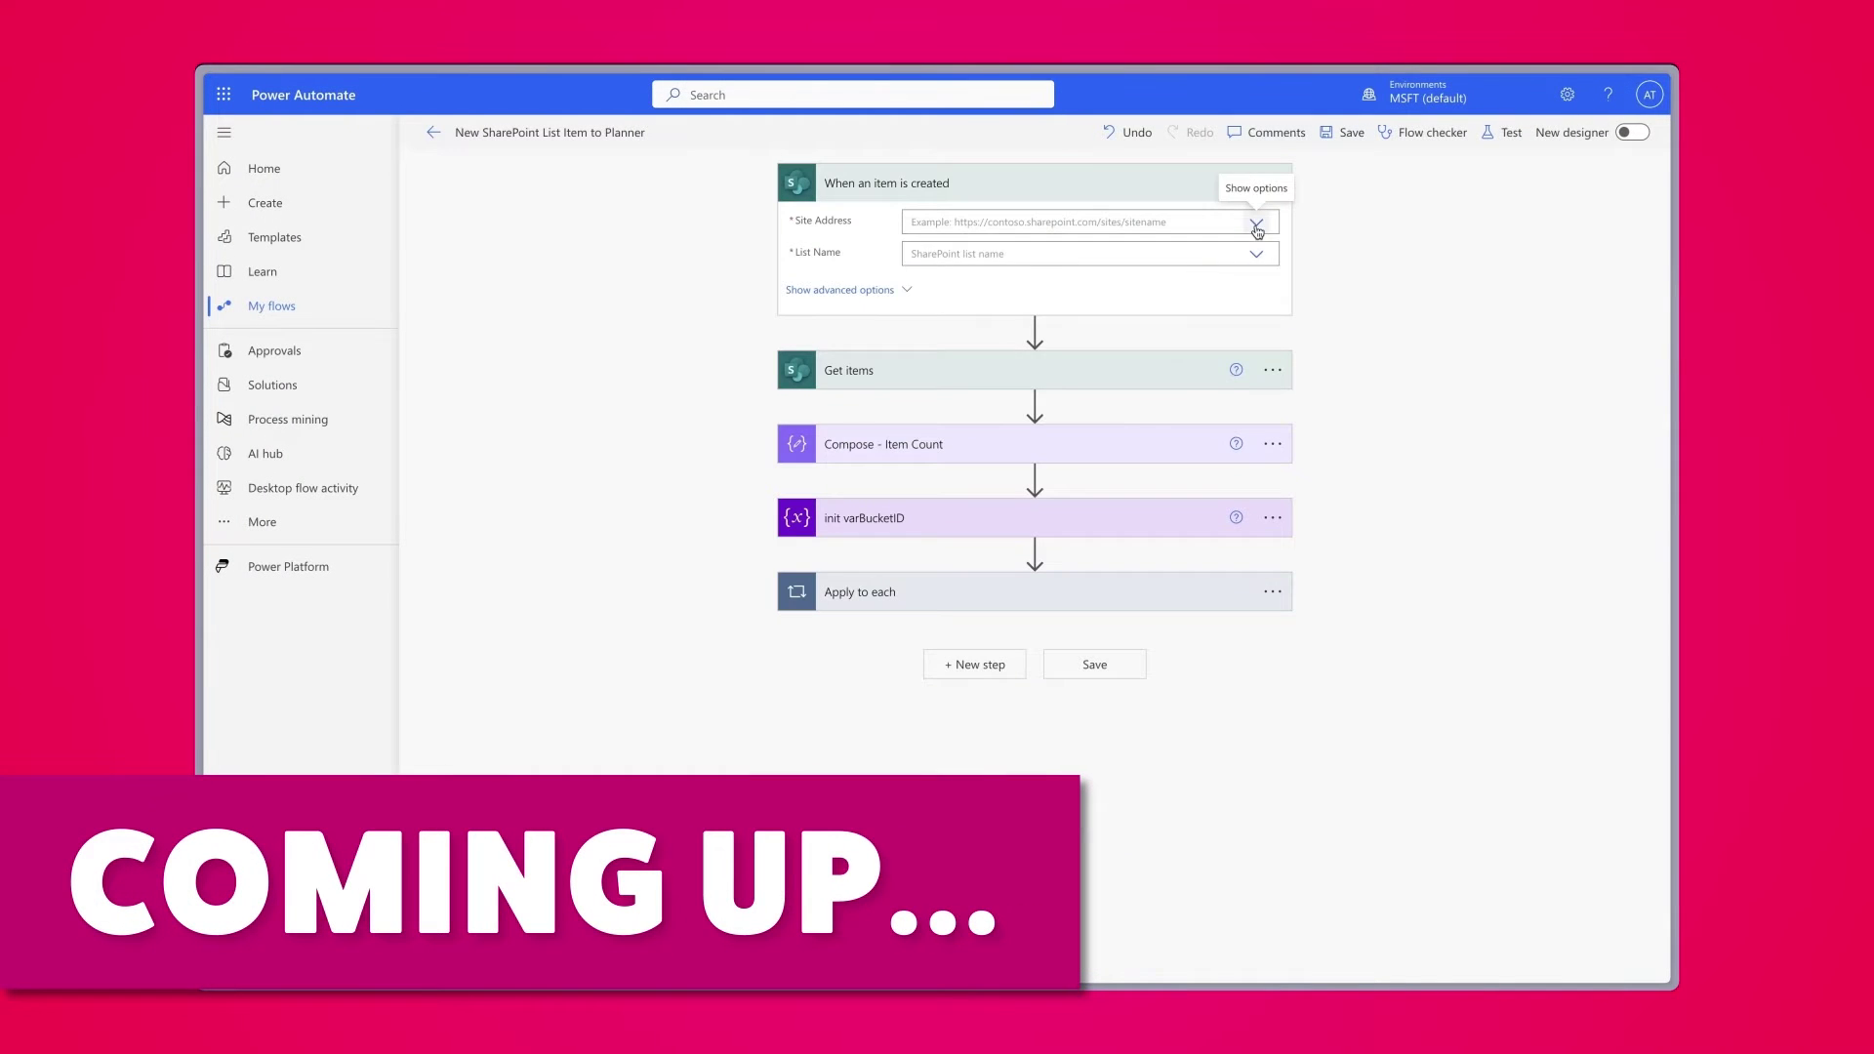
# Step: Choose the site address for the When an item is created trigger and open its list choices
pyautogui.click(1256, 226)
pyautogui.click(1171, 335)
pyautogui.click(1256, 254)
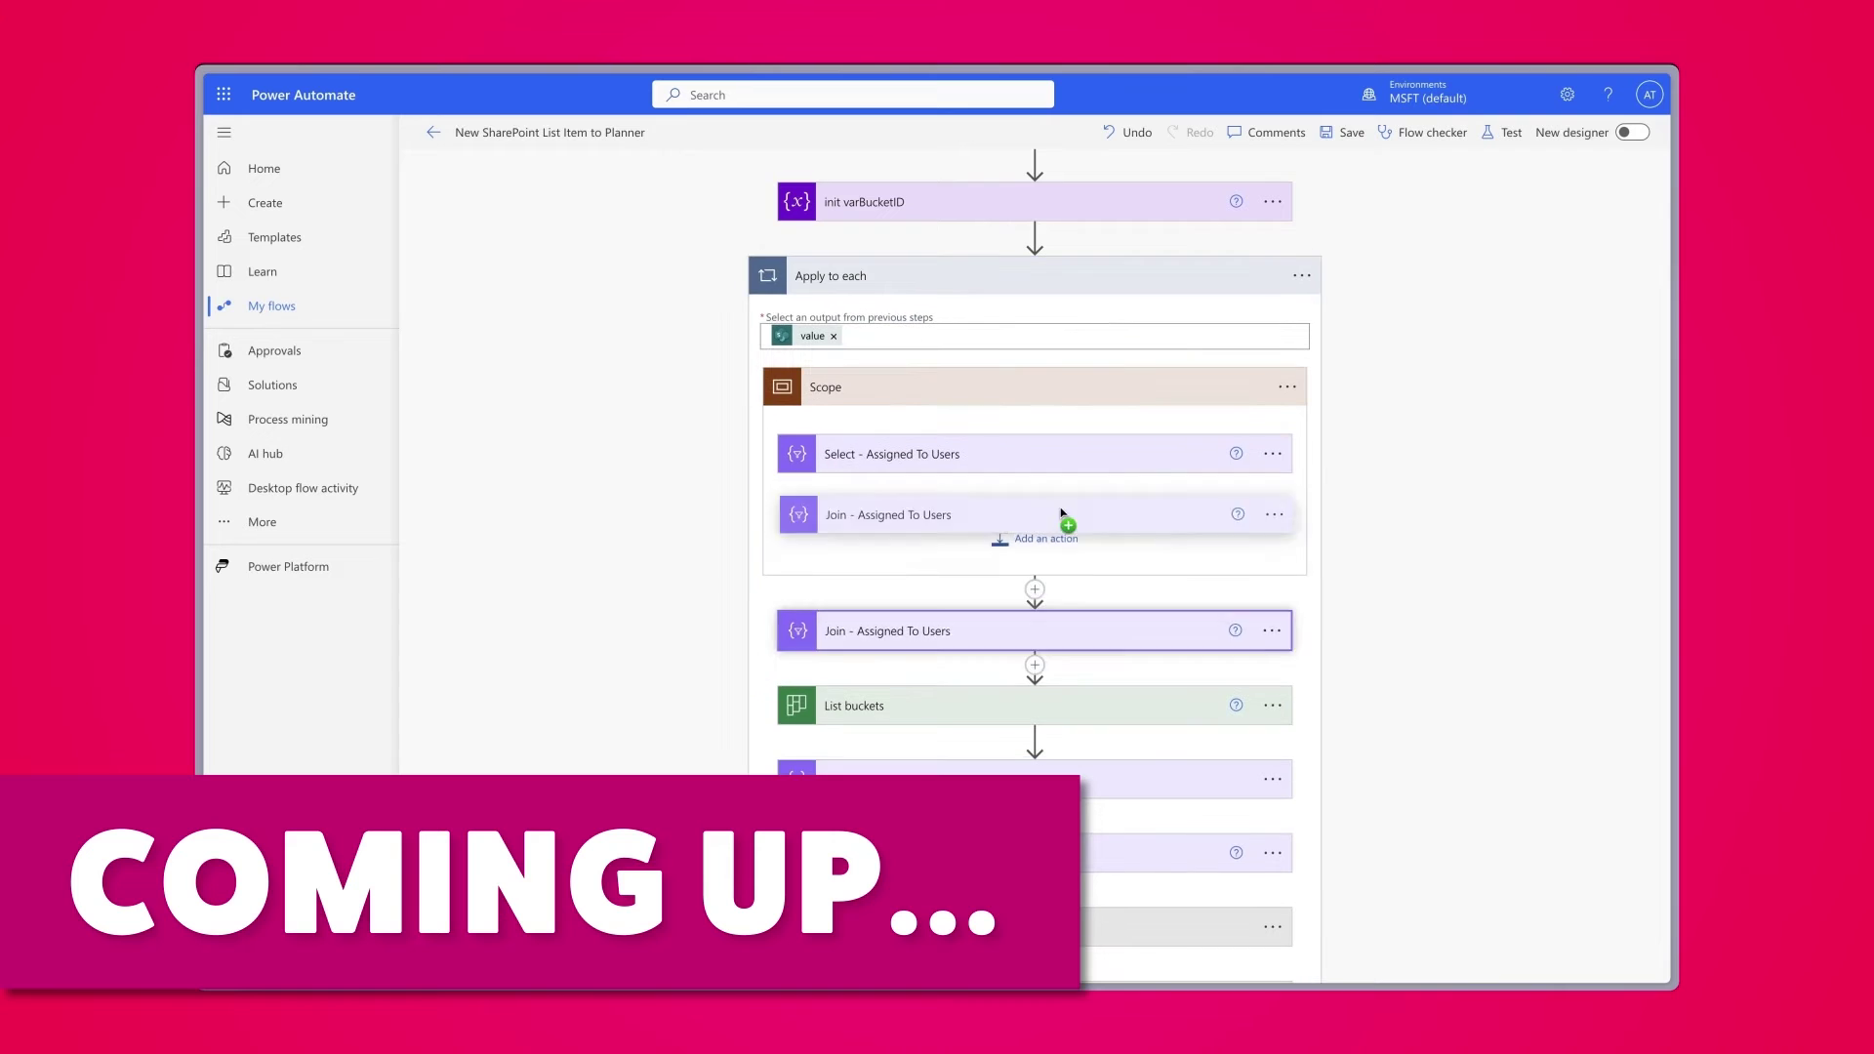
# Step: Move the Join - Assigned To Users action into the Scope inside the Apply to each loop
pyautogui.moveTo(1061, 514); pyautogui.dragTo(1062, 527)
pyautogui.moveTo(1107, 849); pyautogui.dragTo(1100, 770)
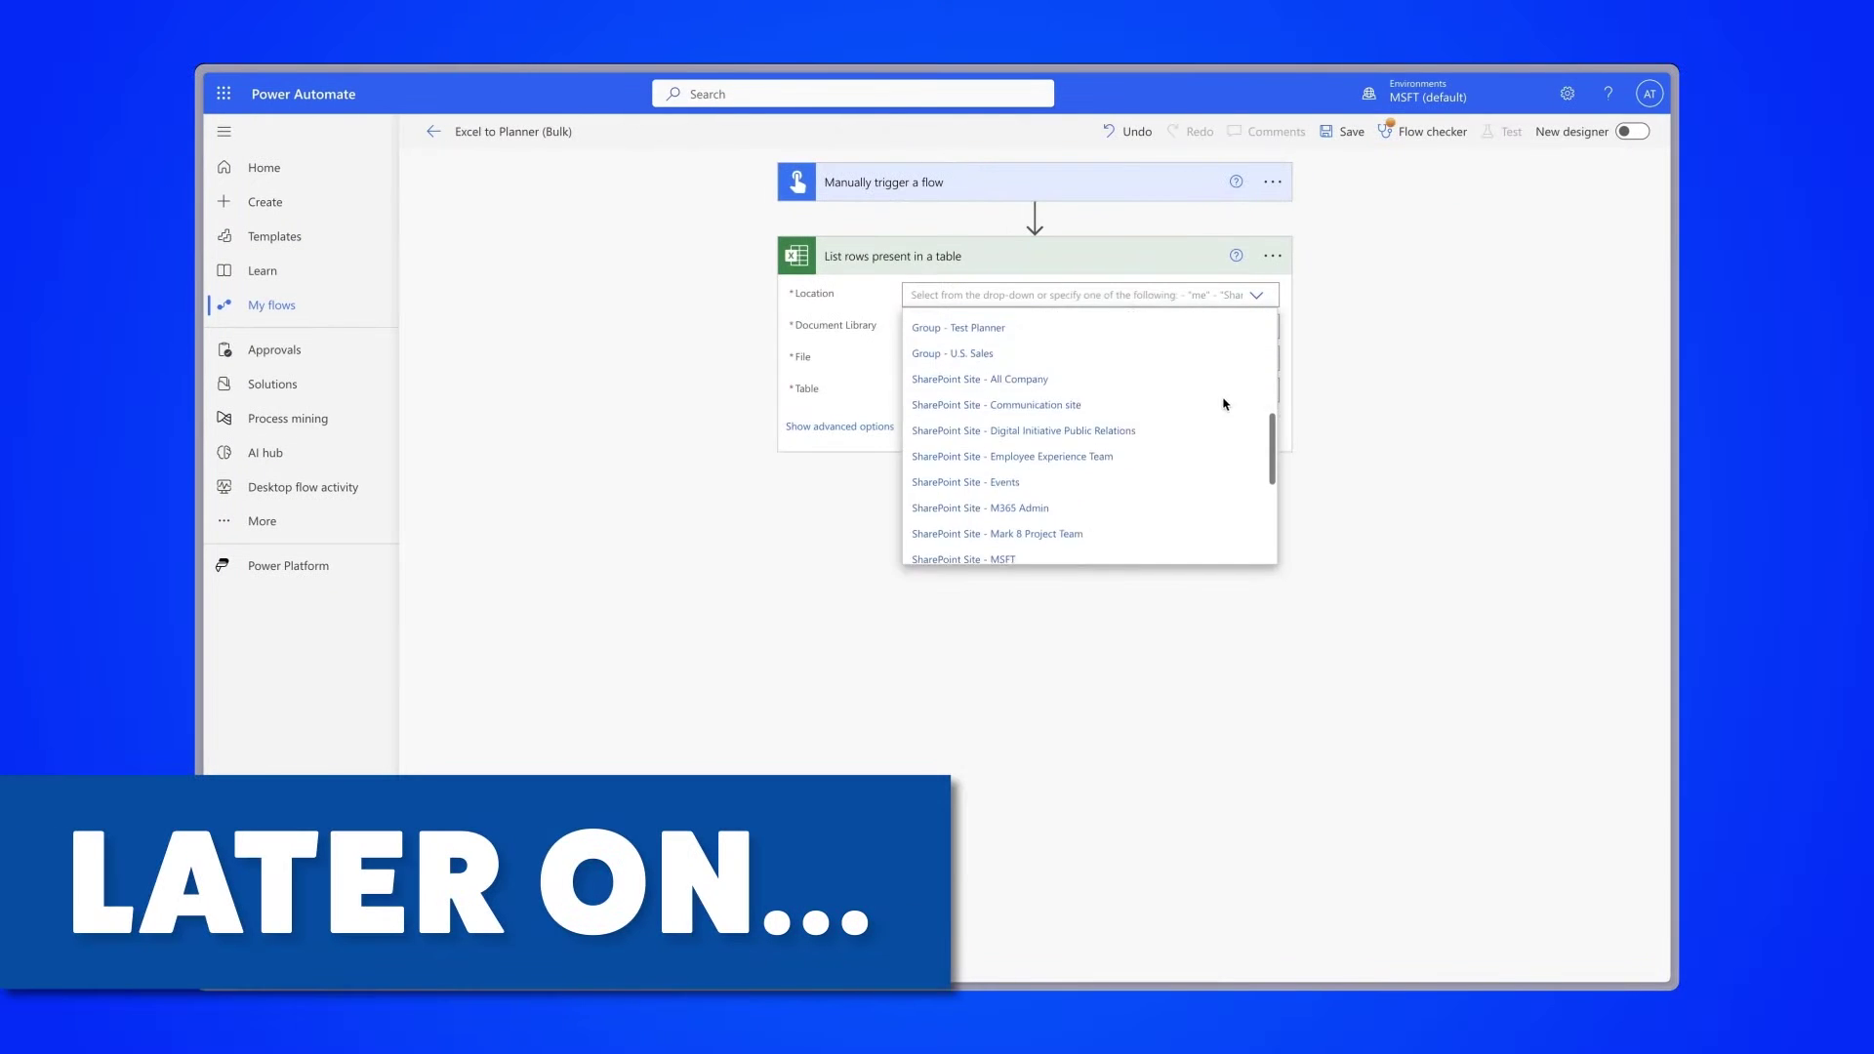
# Step: Choose the location for the List rows present in a table action and open its document library choices
pyautogui.click(1224, 401)
pyautogui.click(1246, 322)
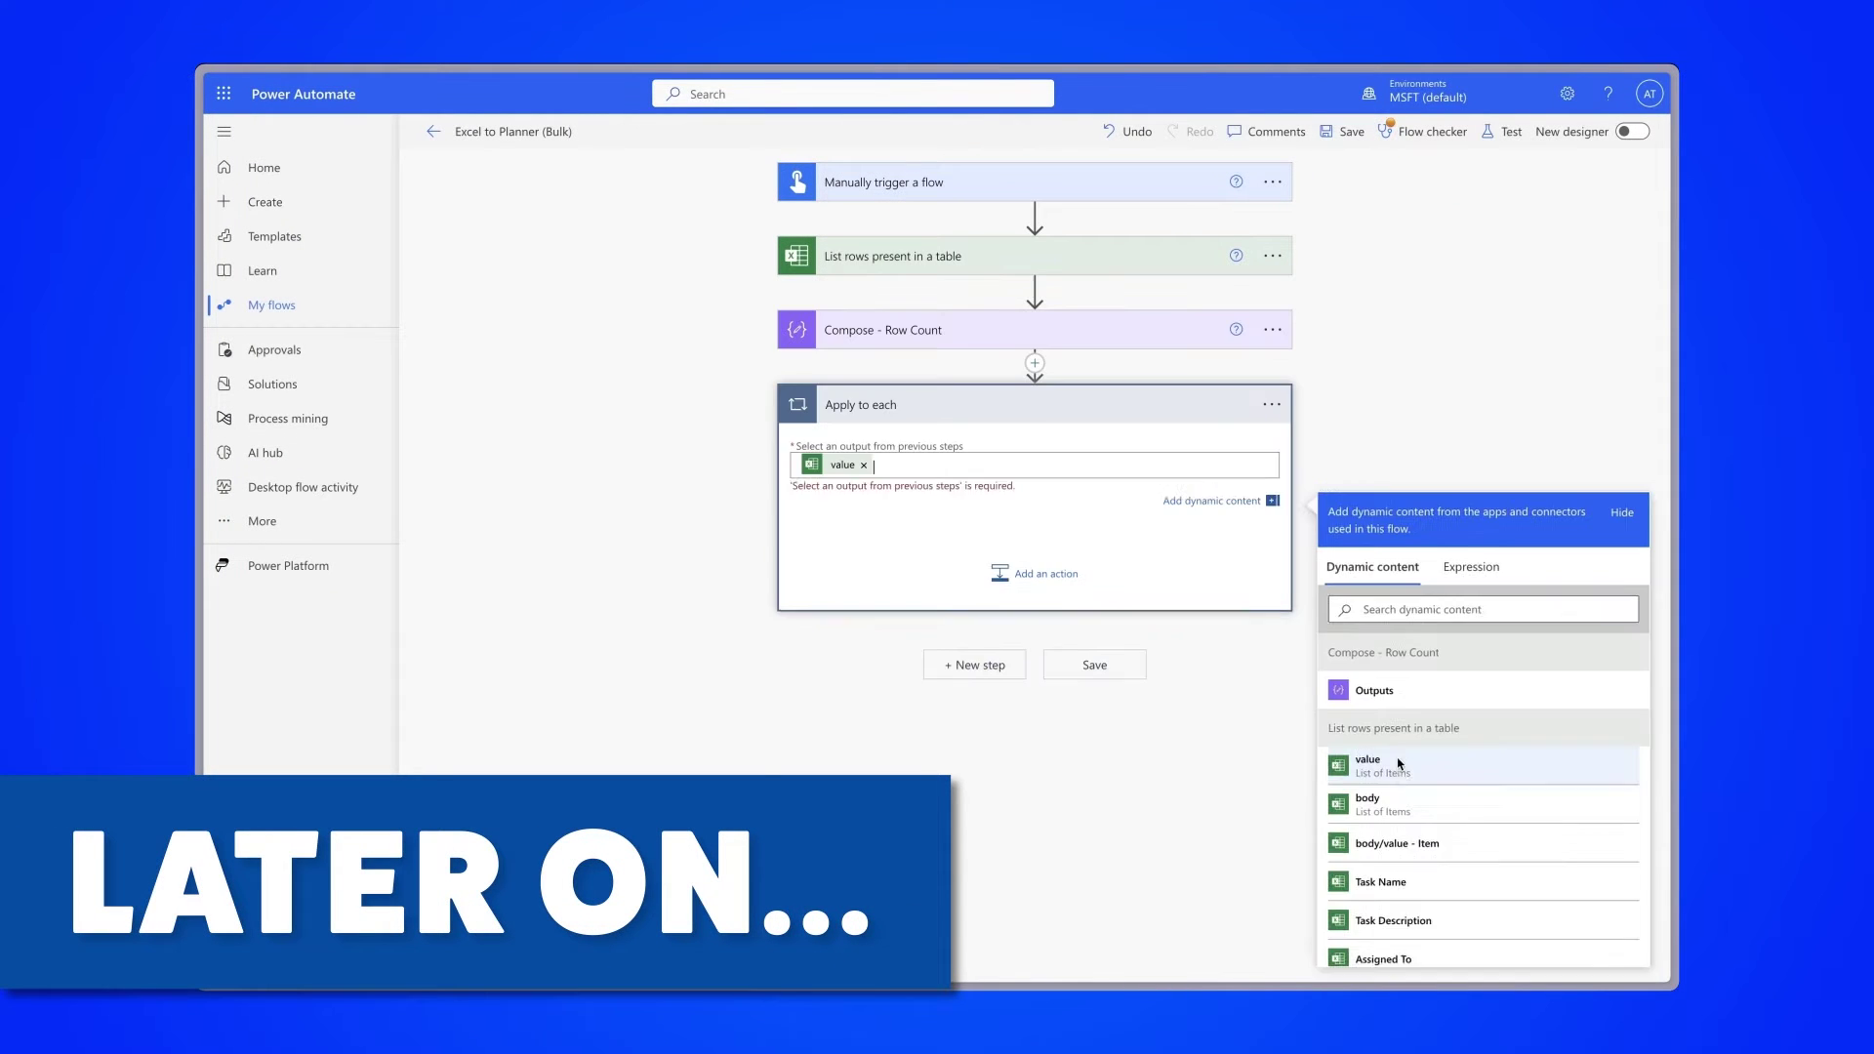
# Step: Add a Planner Create a task action inside Apply to each, with group Power Platform Sandbox and plan Team Tasks
pyautogui.click(1035, 573)
pyautogui.click(1012, 648)
pyautogui.click(1256, 338)
pyautogui.click(986, 488)
pyautogui.click(1256, 372)
pyautogui.click(936, 476)
# Step: Map the task's Title to Task Name and Due Date Time to Task Due Date, and fill Assigned User Ids from the Excel table
pyautogui.click(1092, 403)
pyautogui.click(1380, 699)
pyautogui.click(1093, 497)
pyautogui.click(1405, 927)
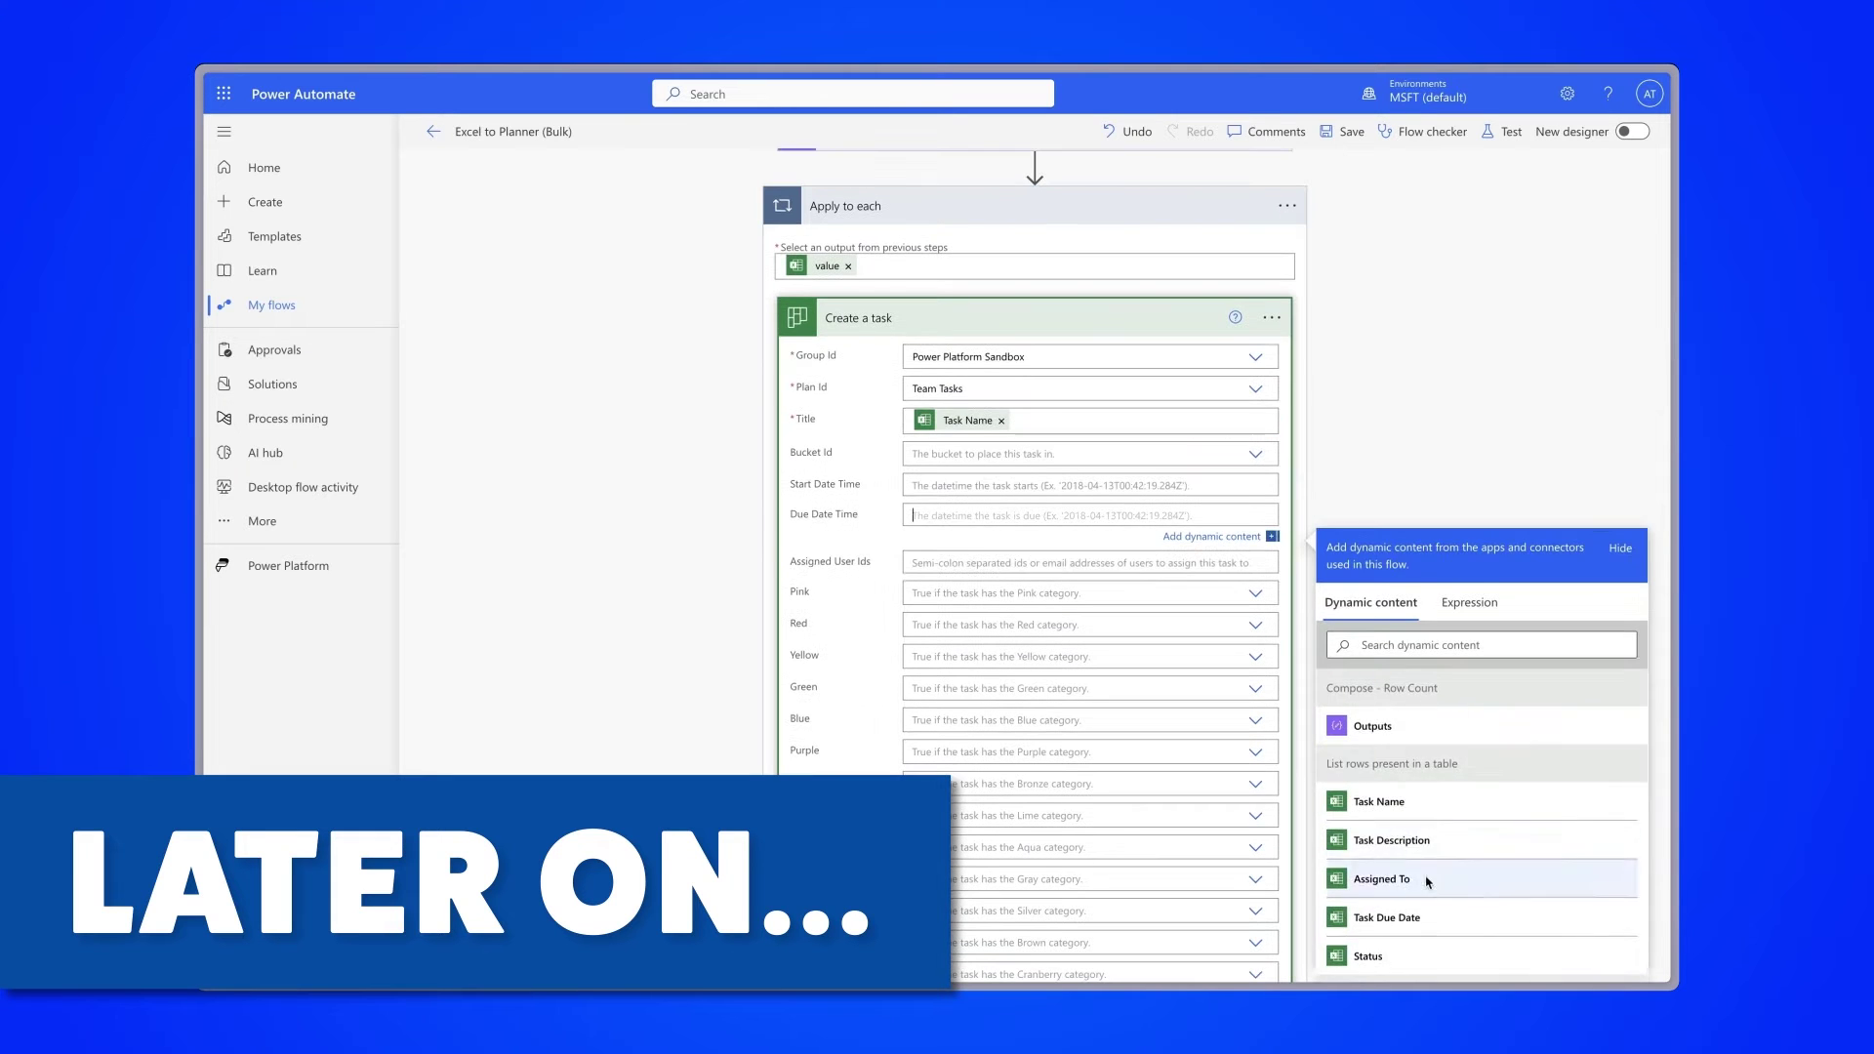
pyautogui.click(1093, 532)
pyautogui.click(1381, 812)
# Step: Fill the Task Id of the Update task details action with dynamic content
pyautogui.click(1508, 132)
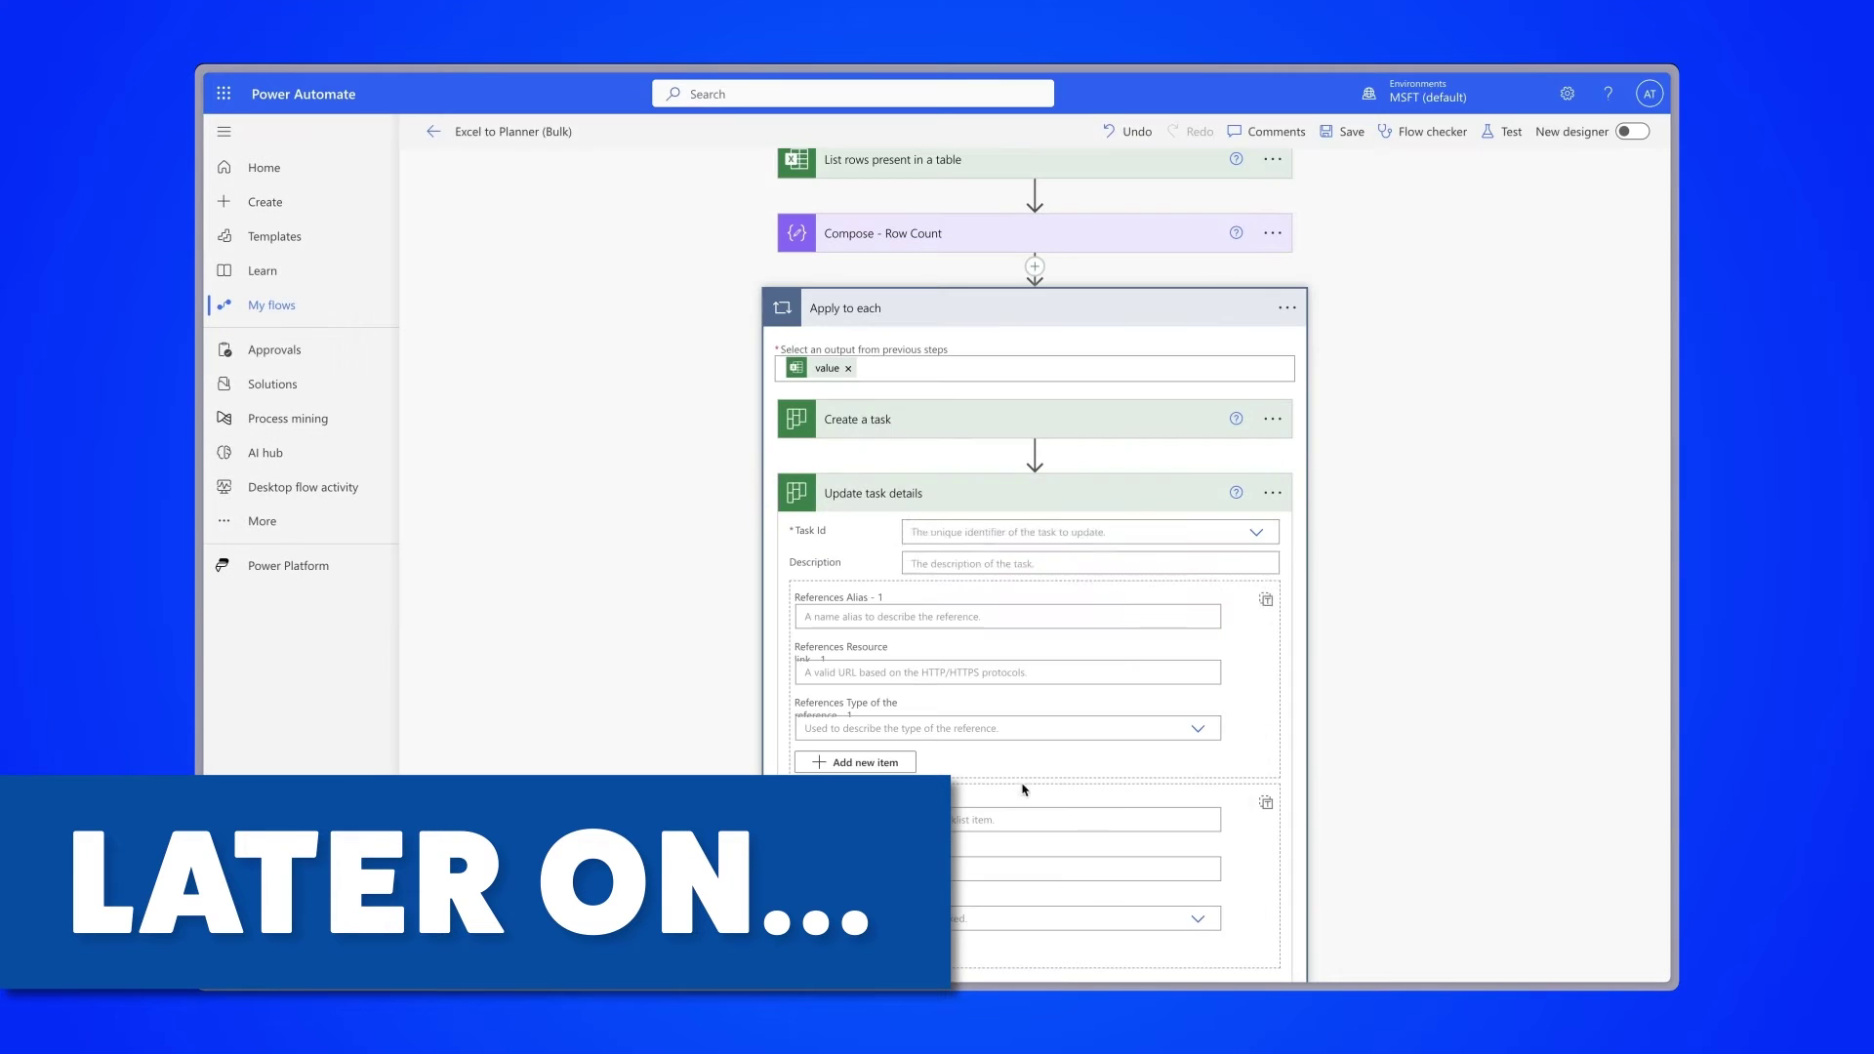
pyautogui.click(976, 532)
pyautogui.click(1427, 675)
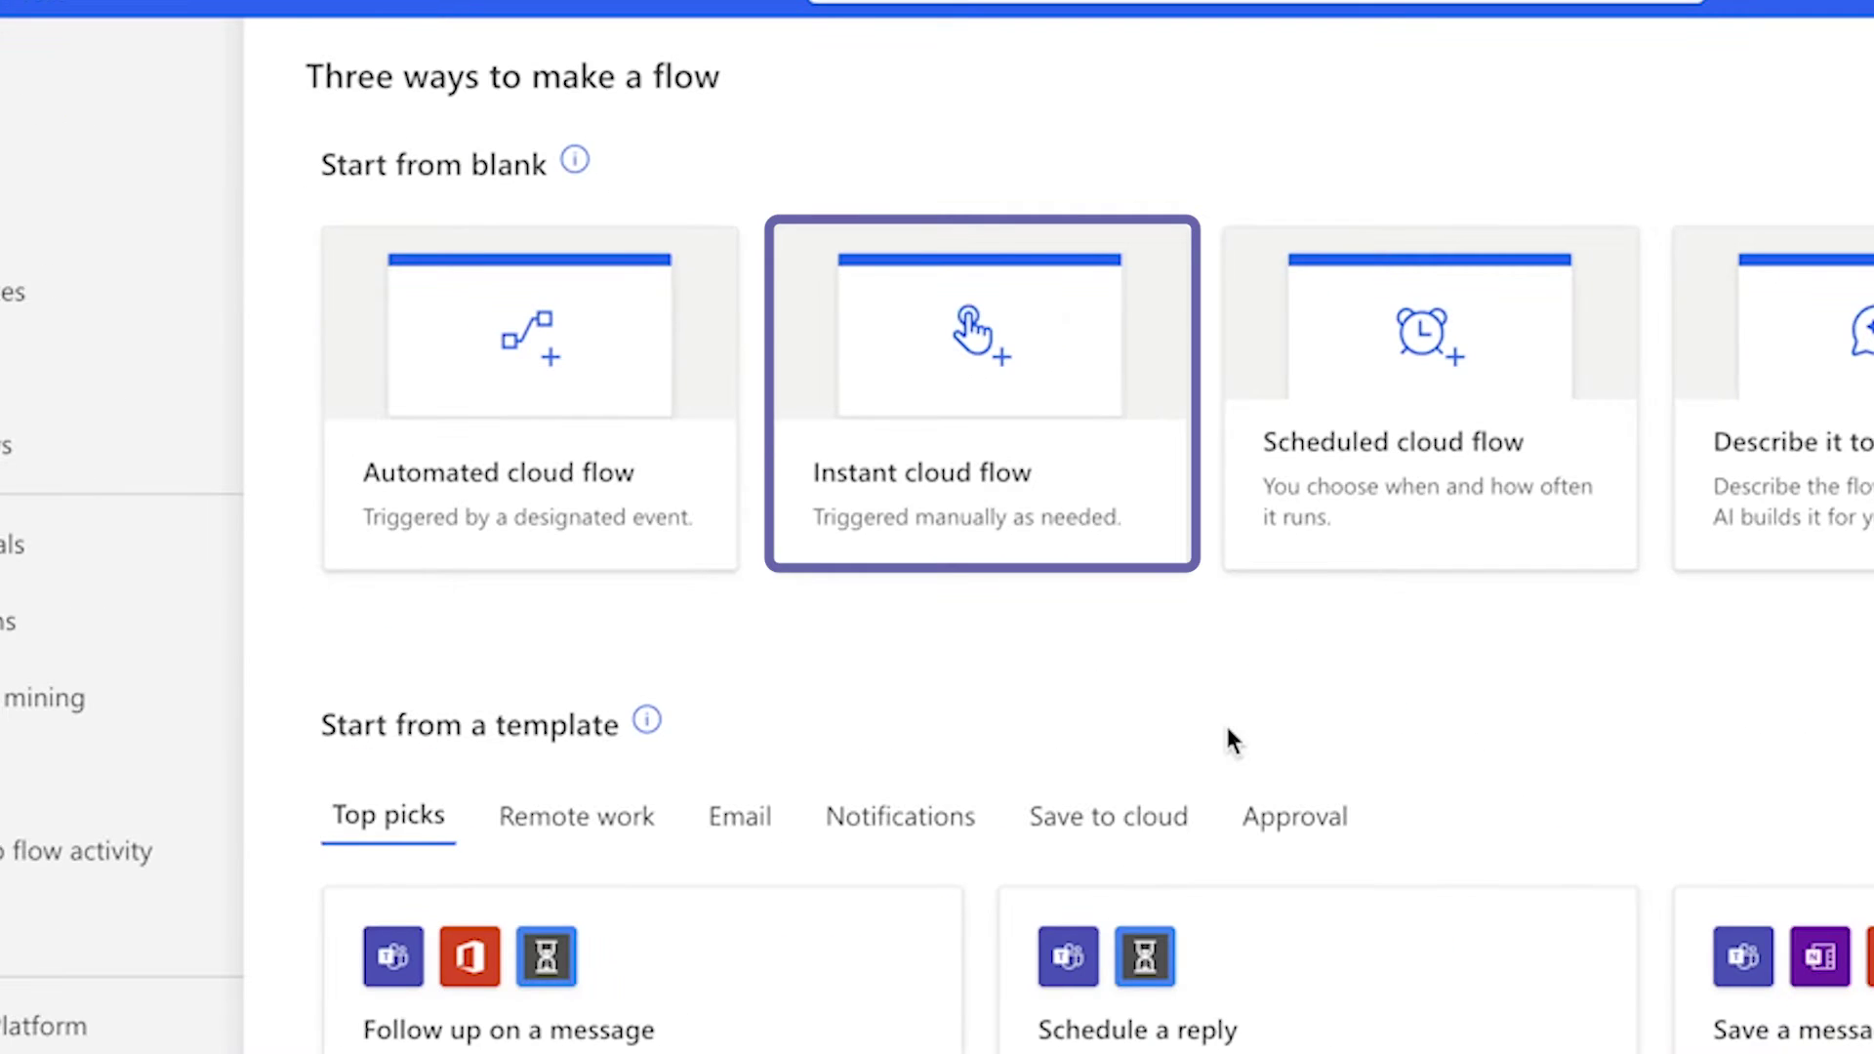
# Step: Create an instant cloud flow named "SharePoint List to Planner (Bulk)" that uses the Manually trigger a flow trigger
pyautogui.click(1076, 519)
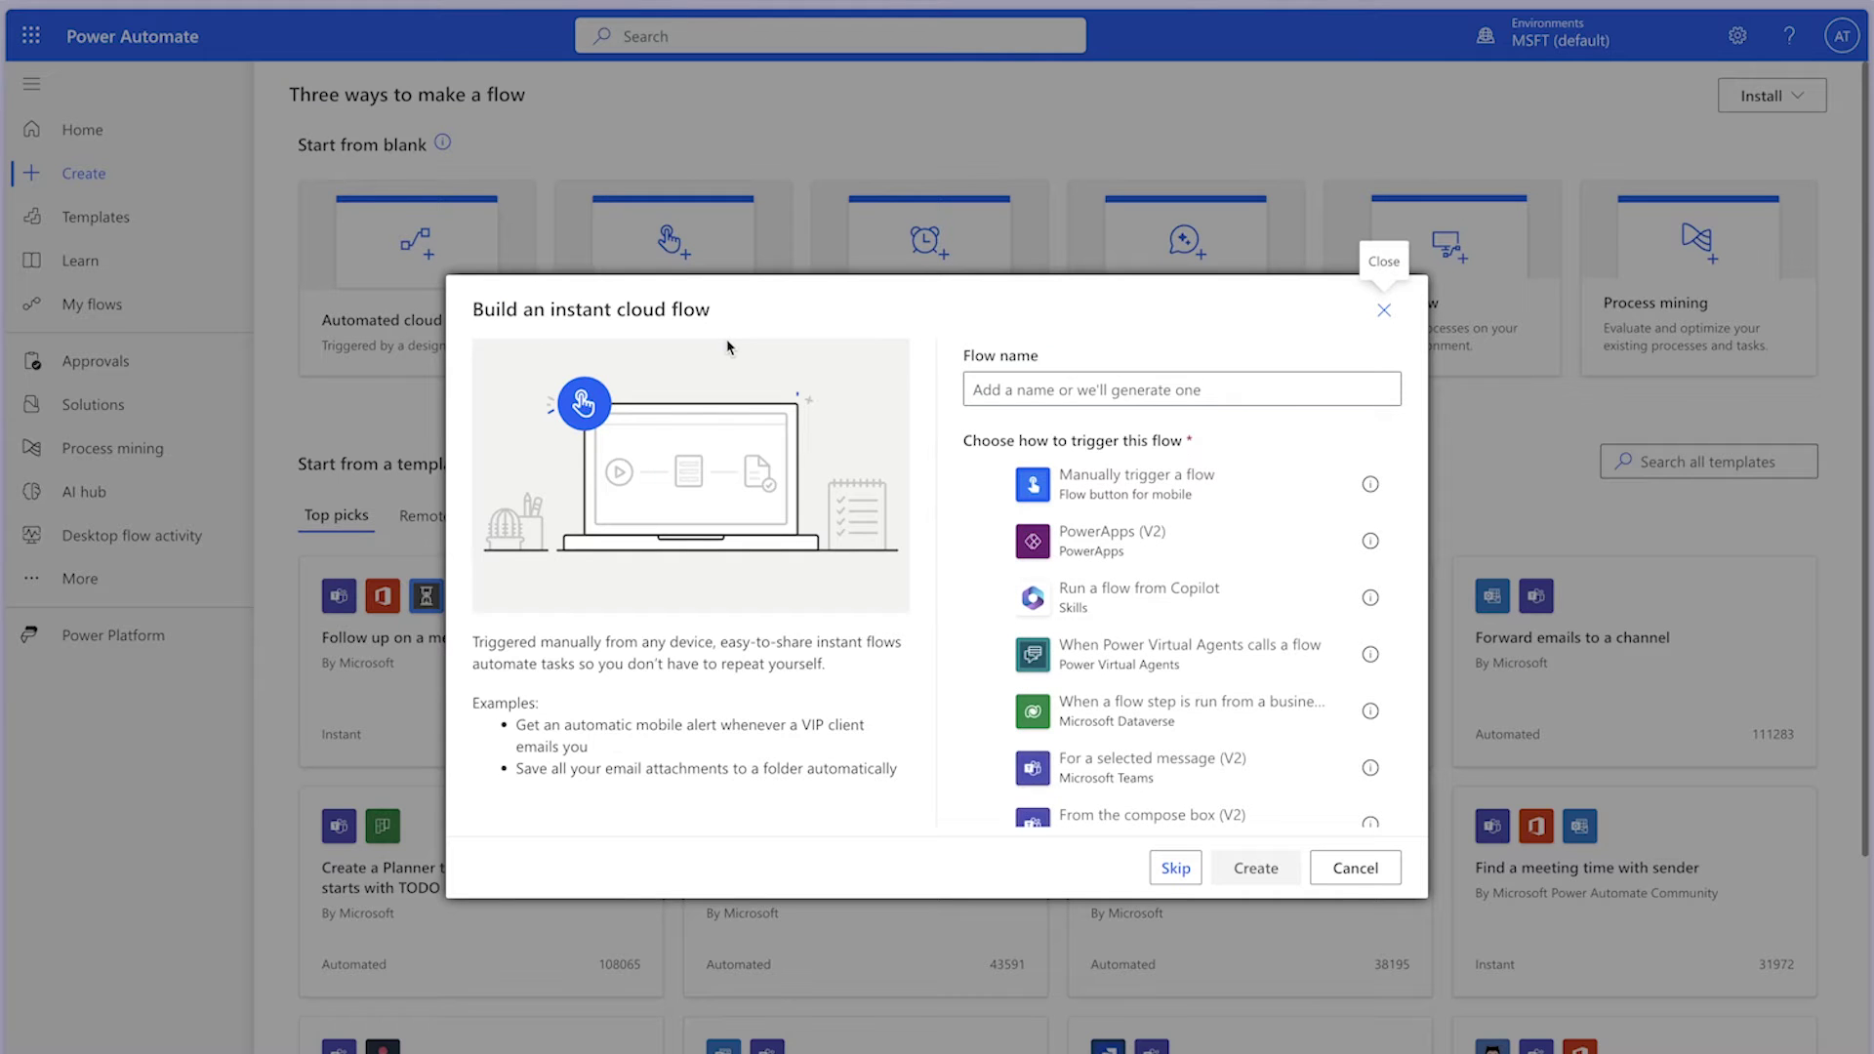
pyautogui.click(1061, 389)
pyautogui.write('ShareP')
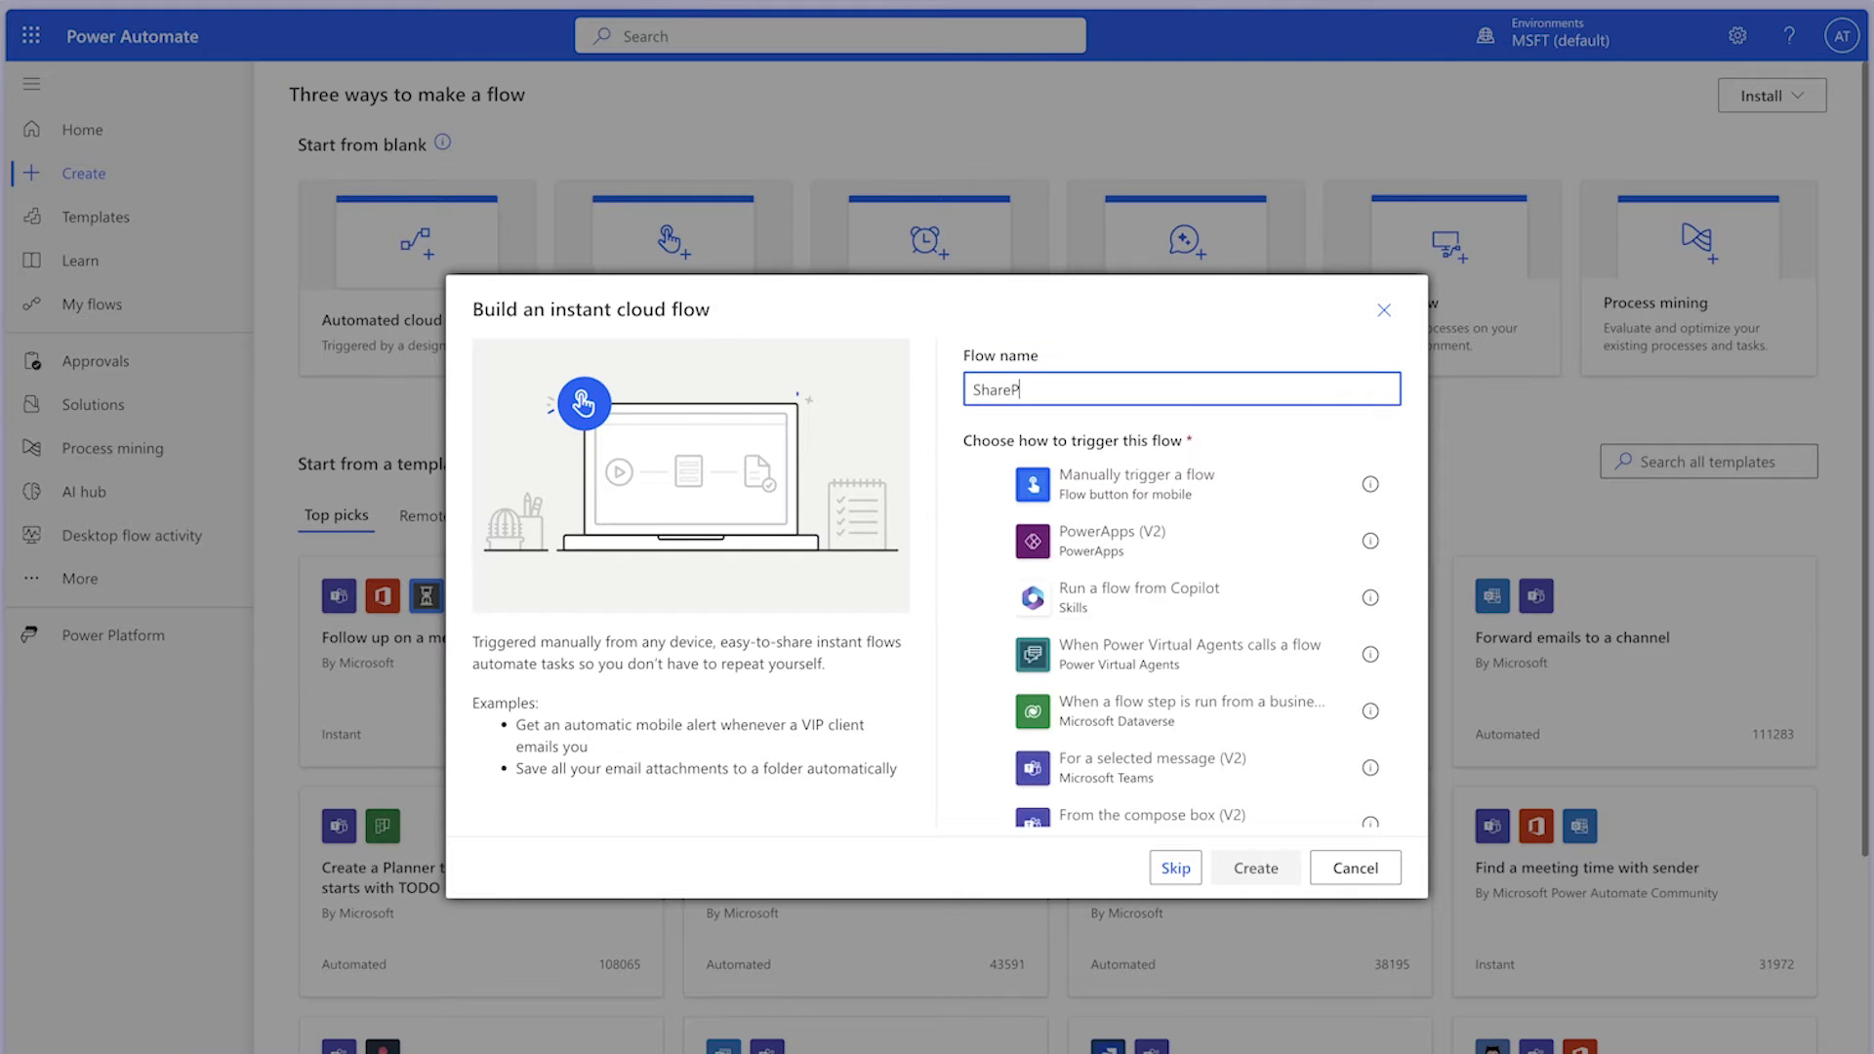
pyautogui.write('oint List to Planner (Bulk)')
pyautogui.click(146, 127)
pyautogui.click(1175, 478)
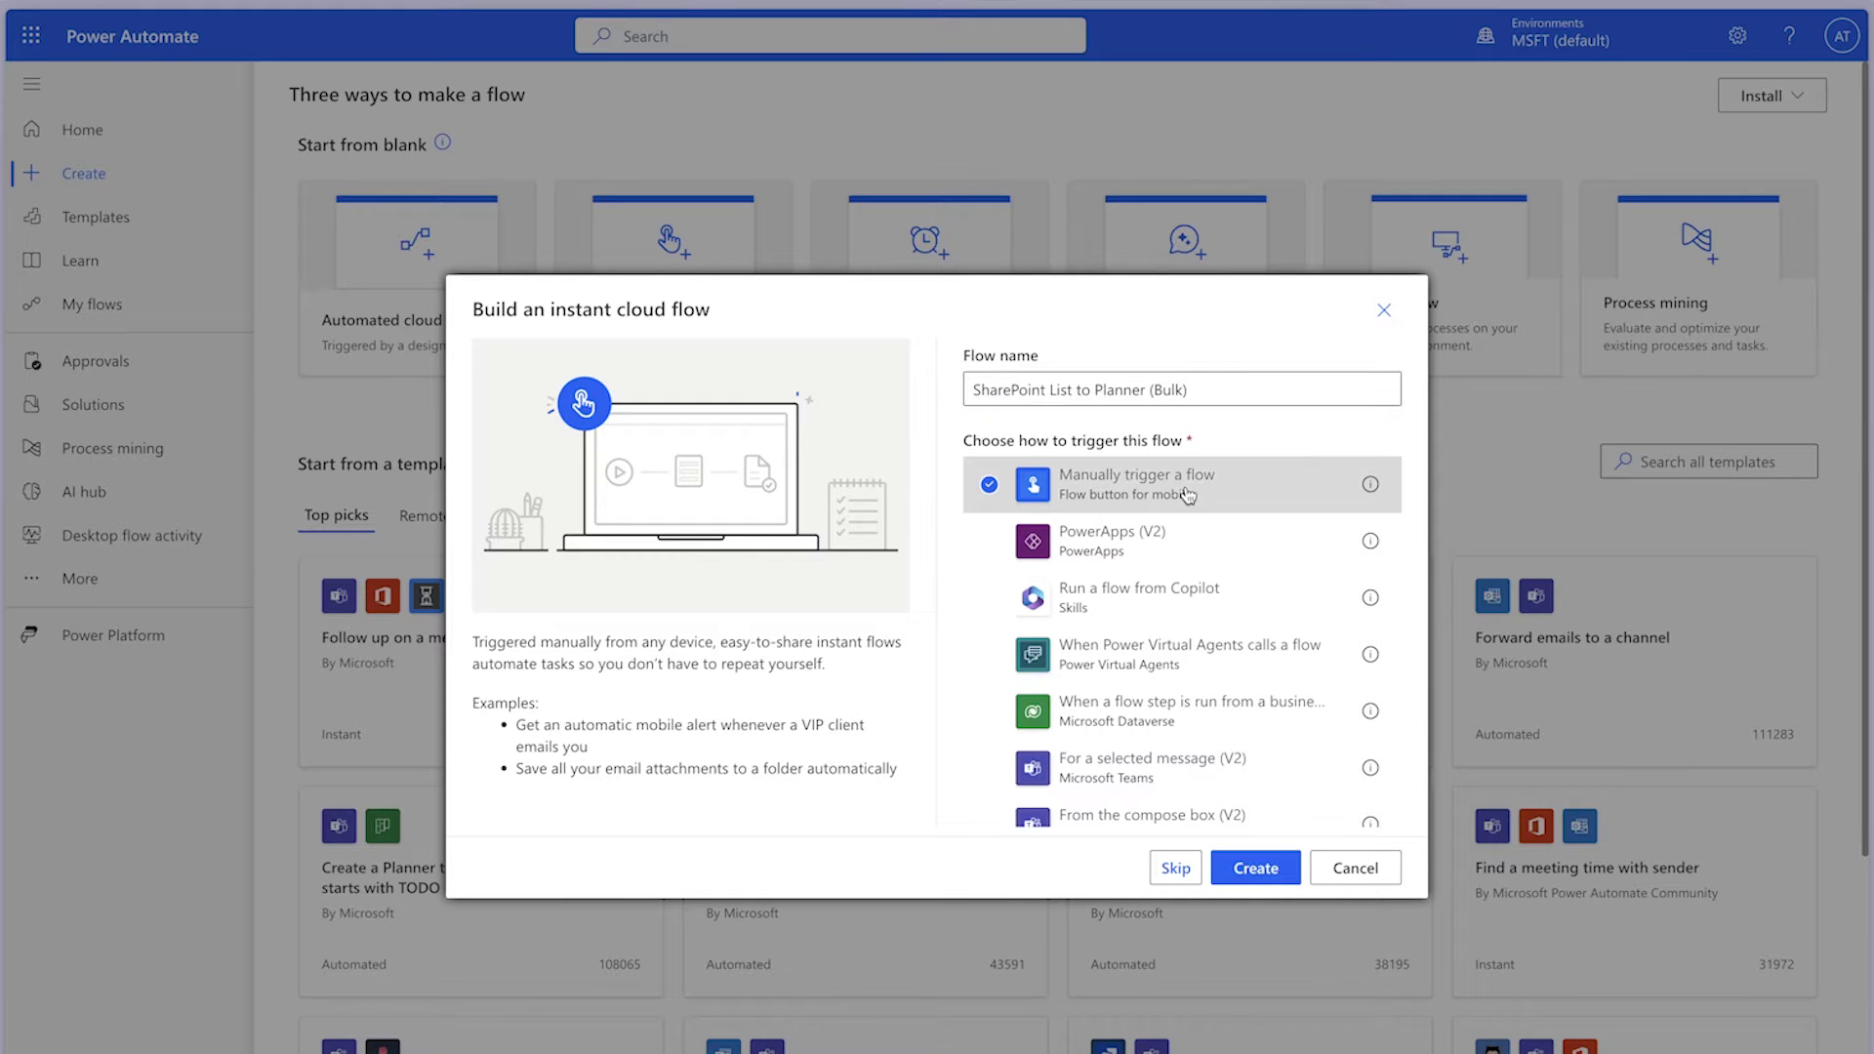
pyautogui.click(1257, 867)
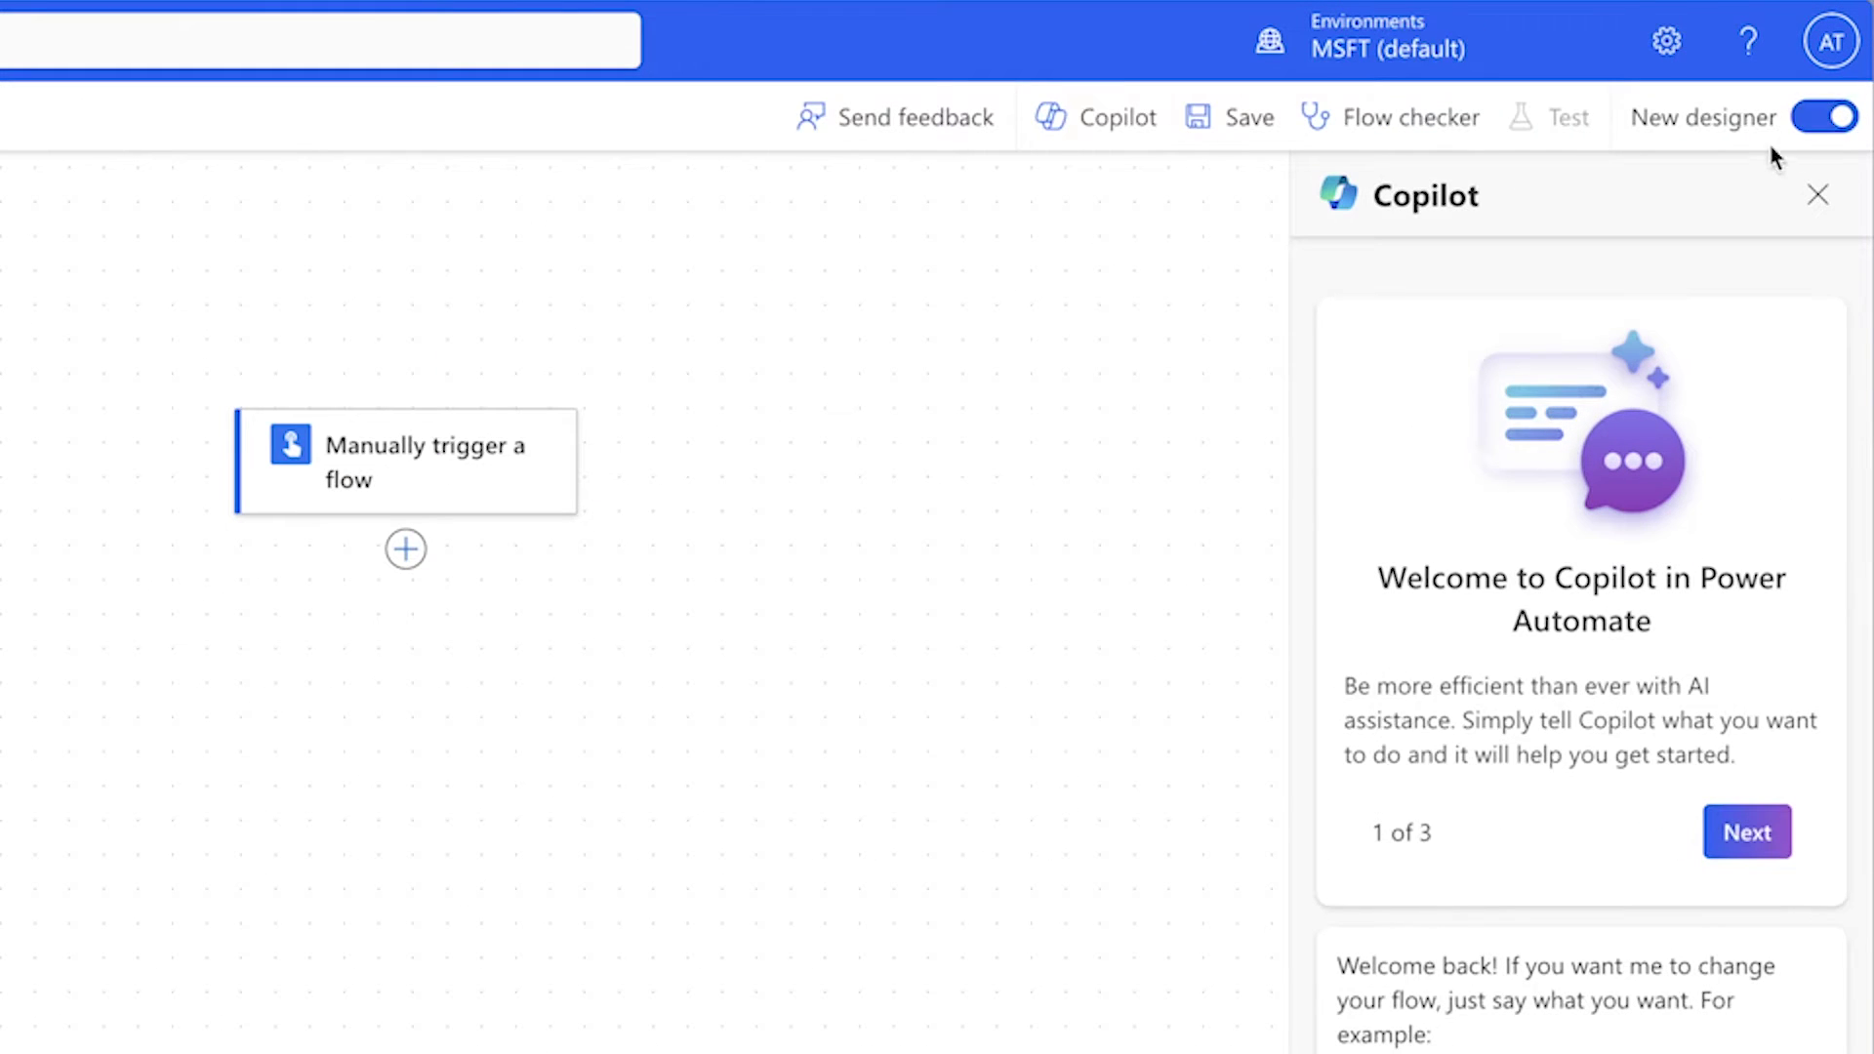
# Step: Turn off the new designer and add the SharePoint Get items action after the manual trigger
pyautogui.click(1823, 120)
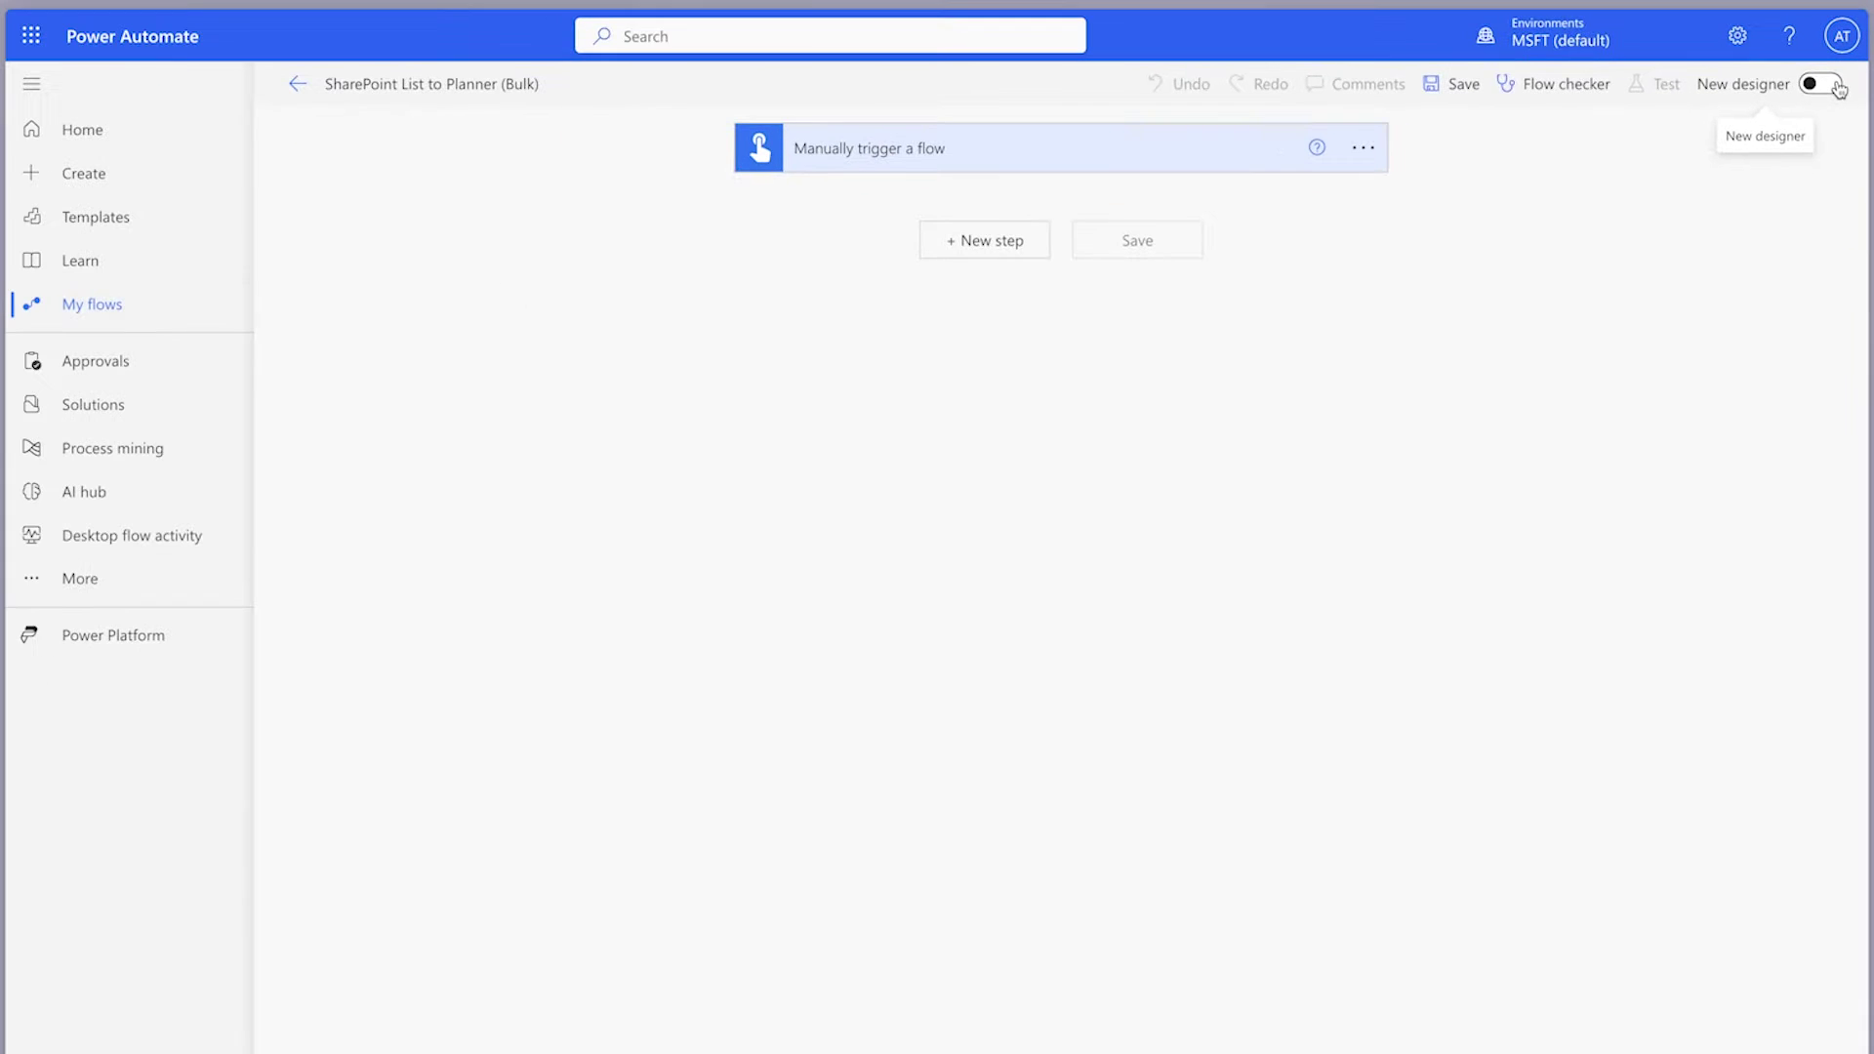
pyautogui.click(1014, 240)
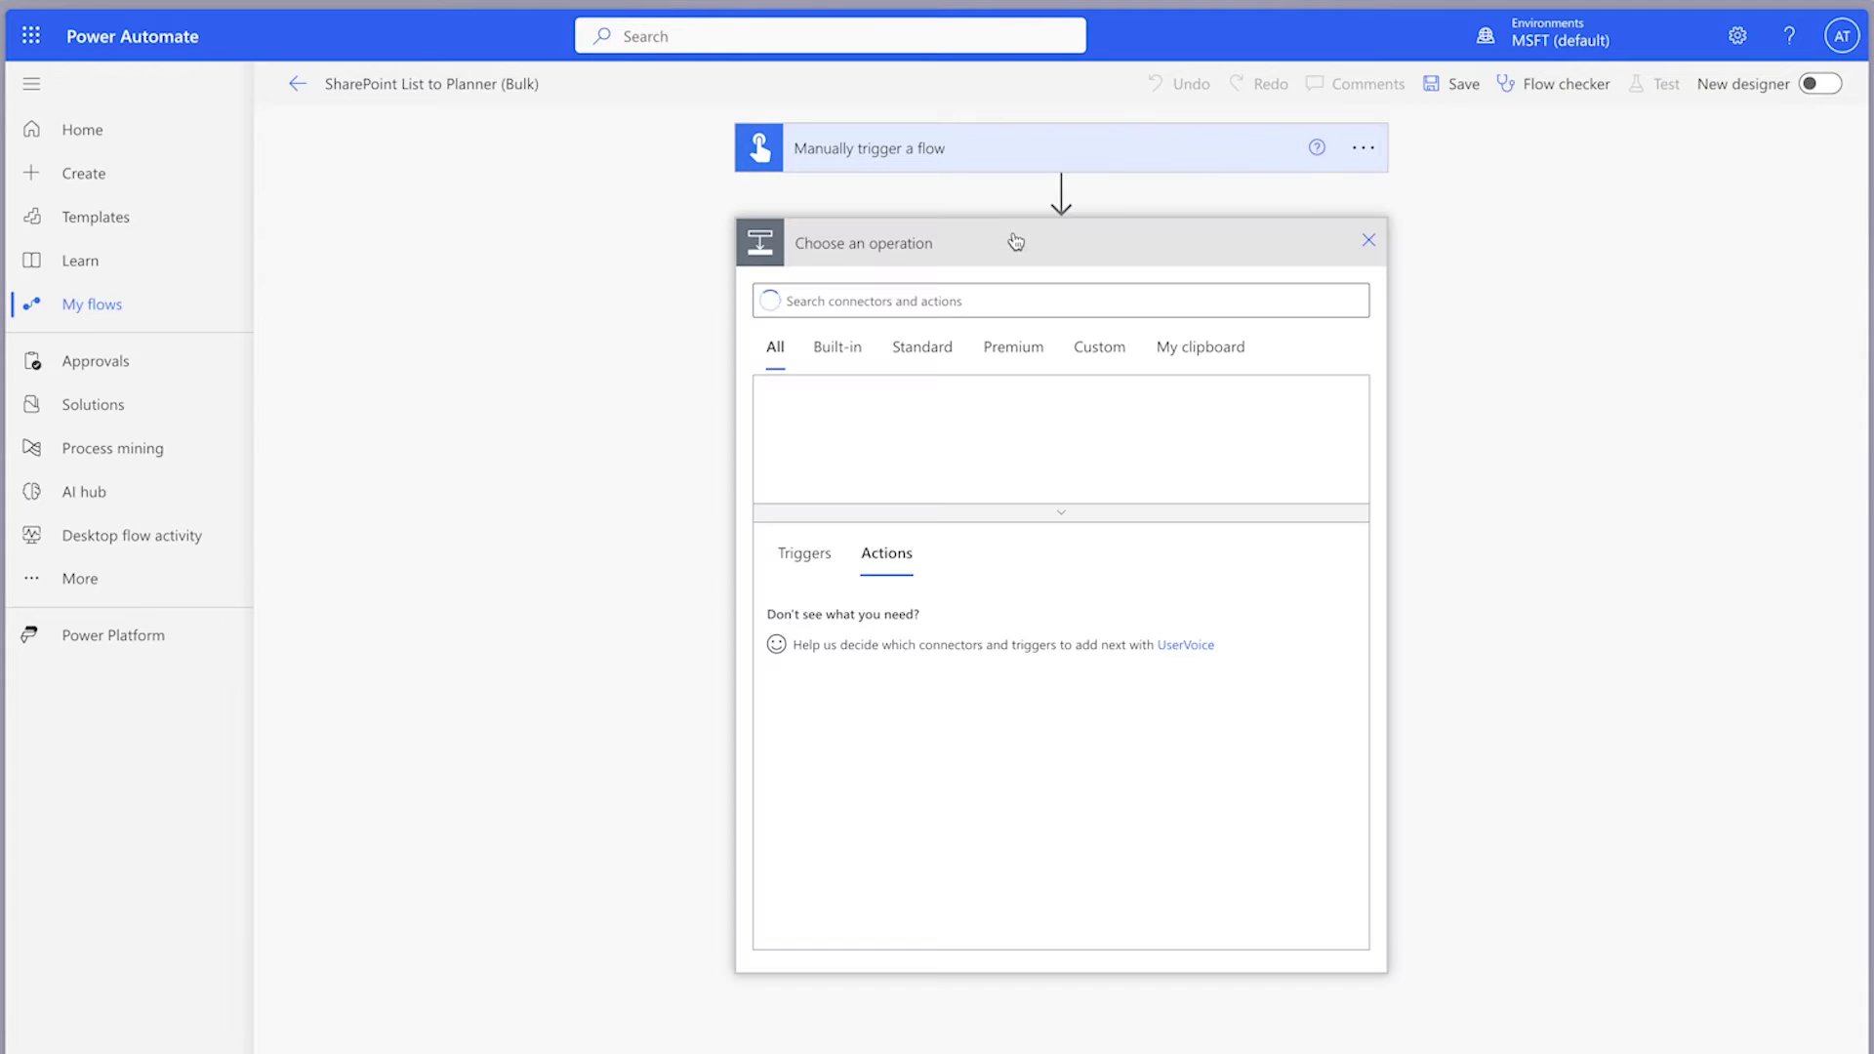
pyautogui.write('get items')
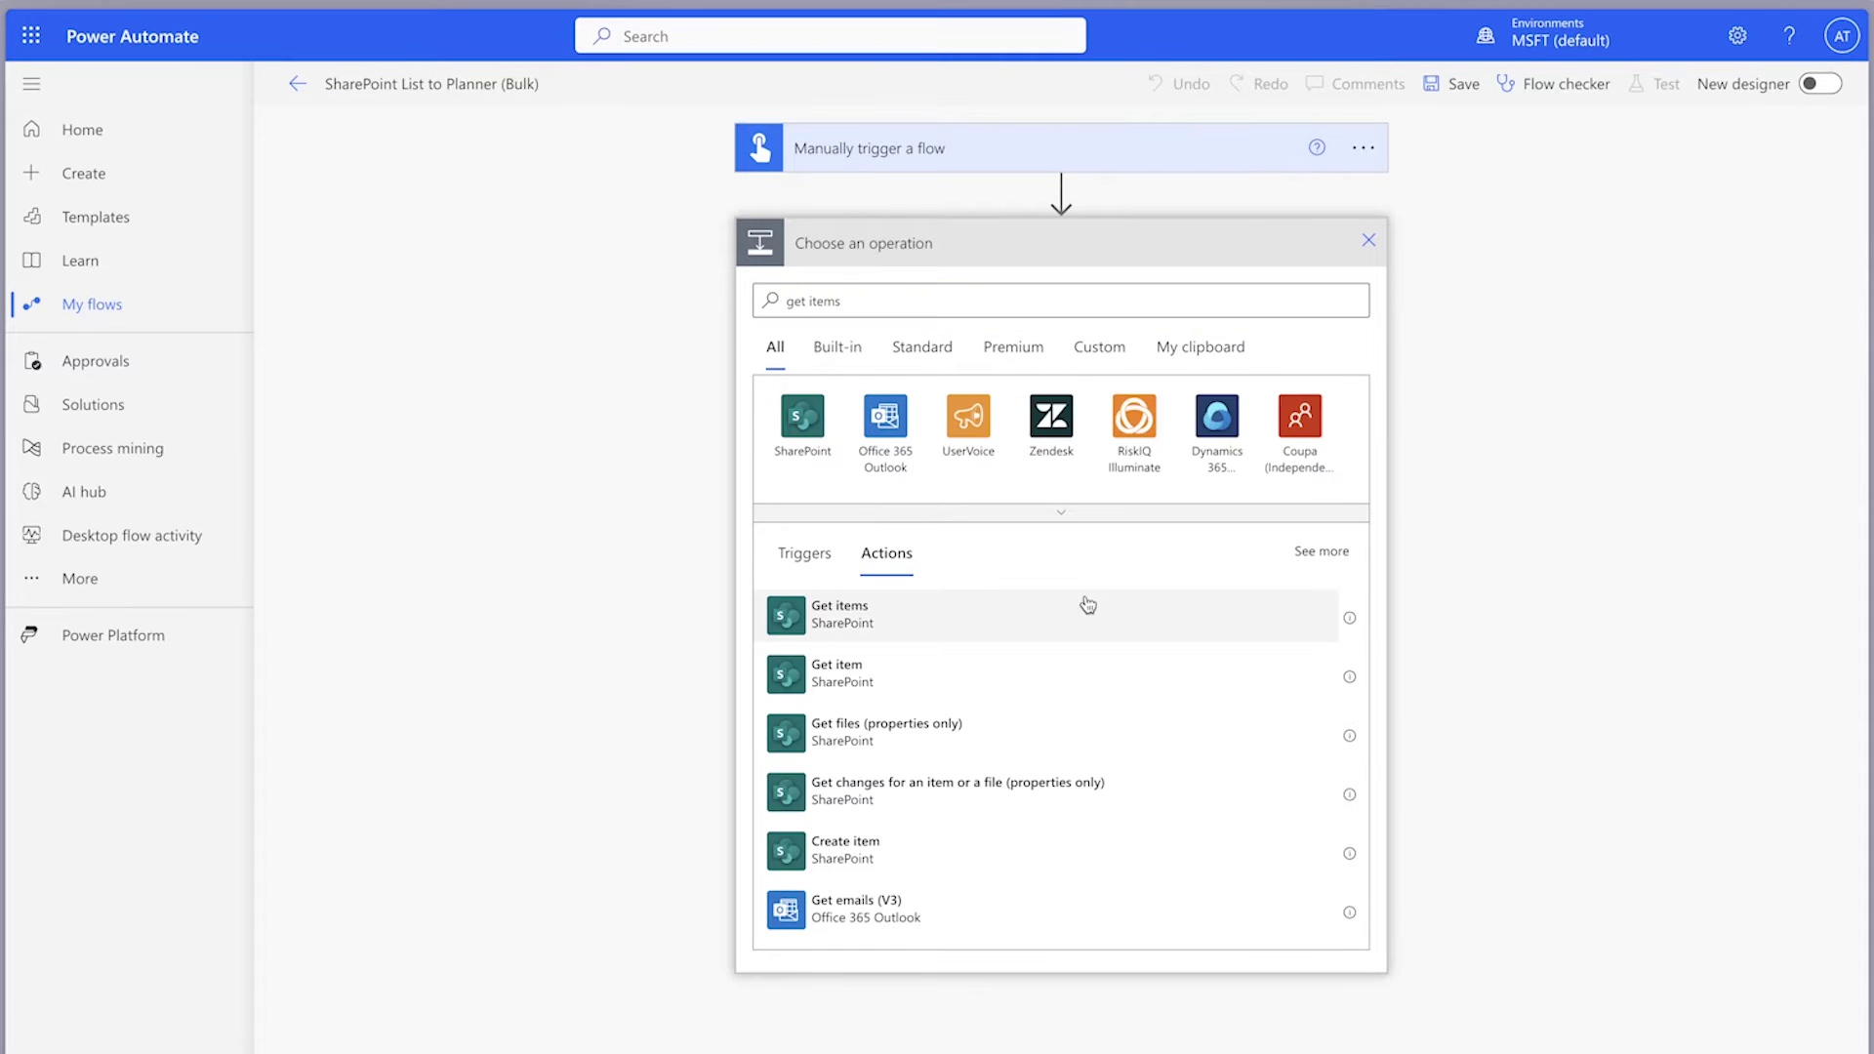
pyautogui.click(1087, 605)
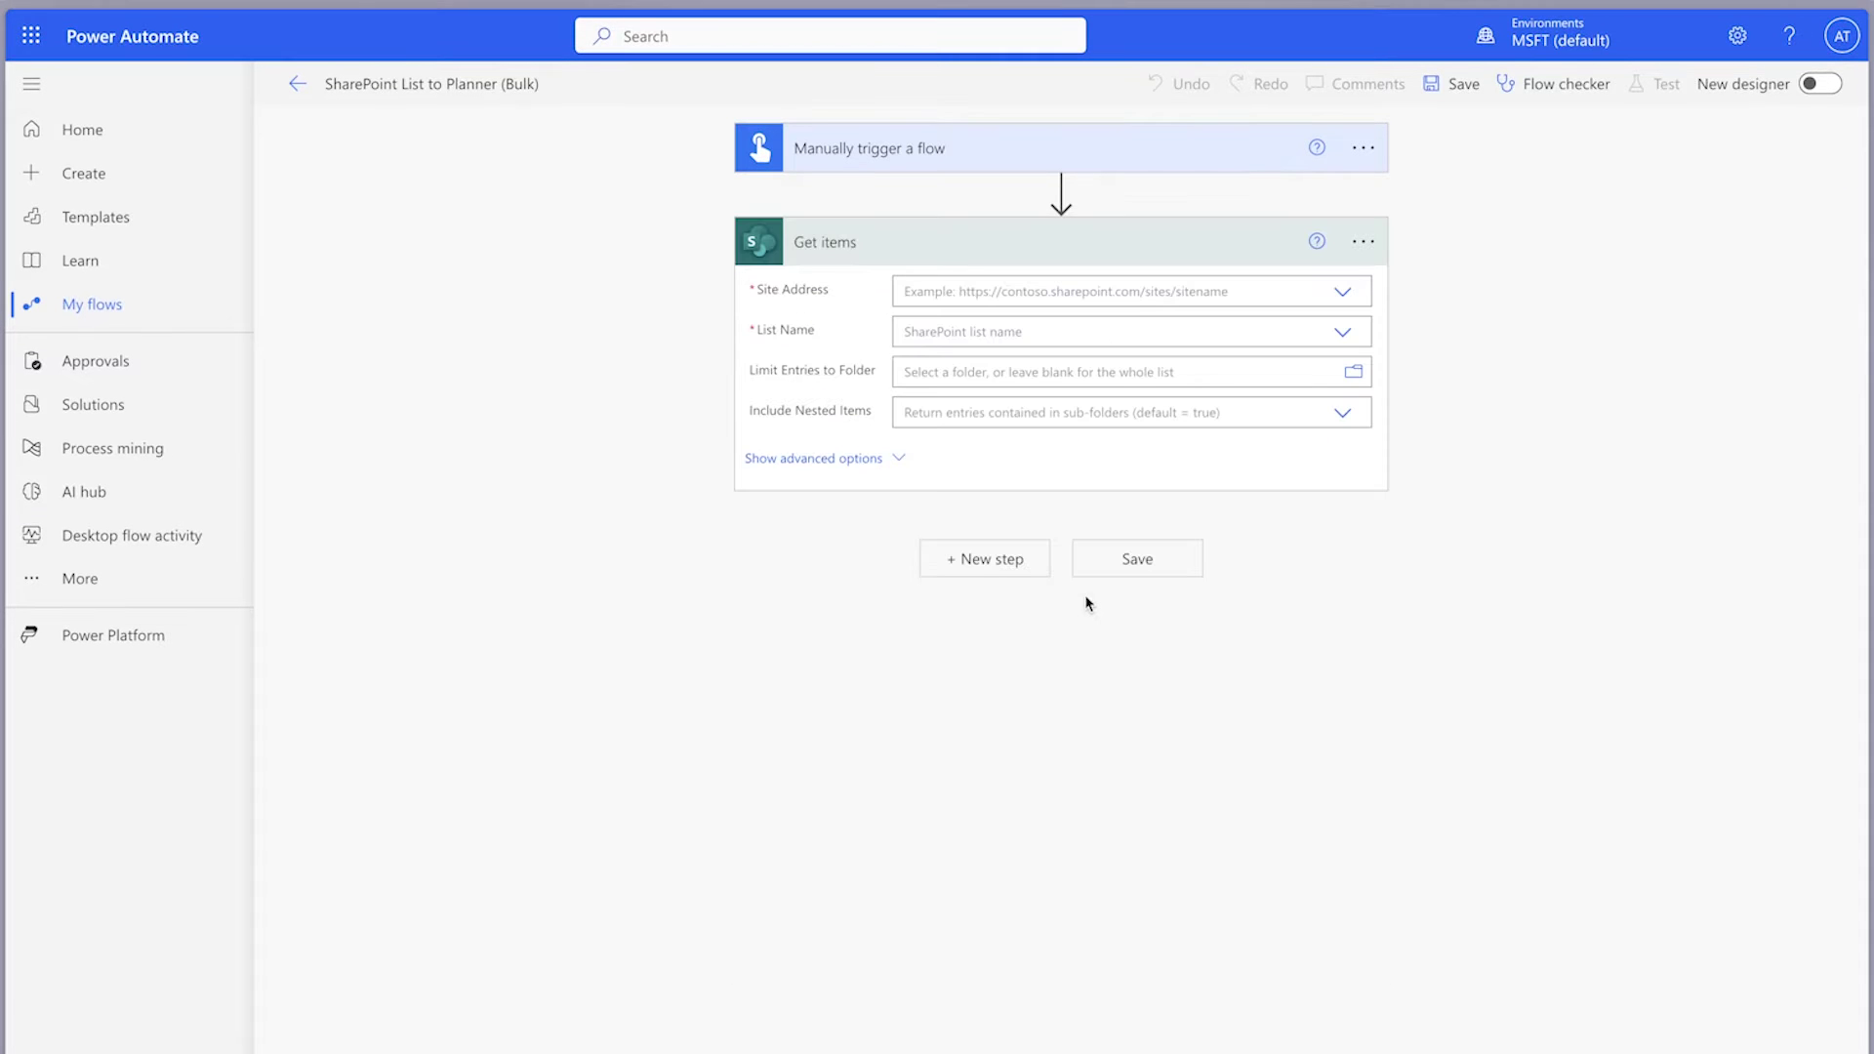
# Step: Set the Get items site address to Power Platform Sandbox and the list name to Team Task List
pyautogui.click(1342, 295)
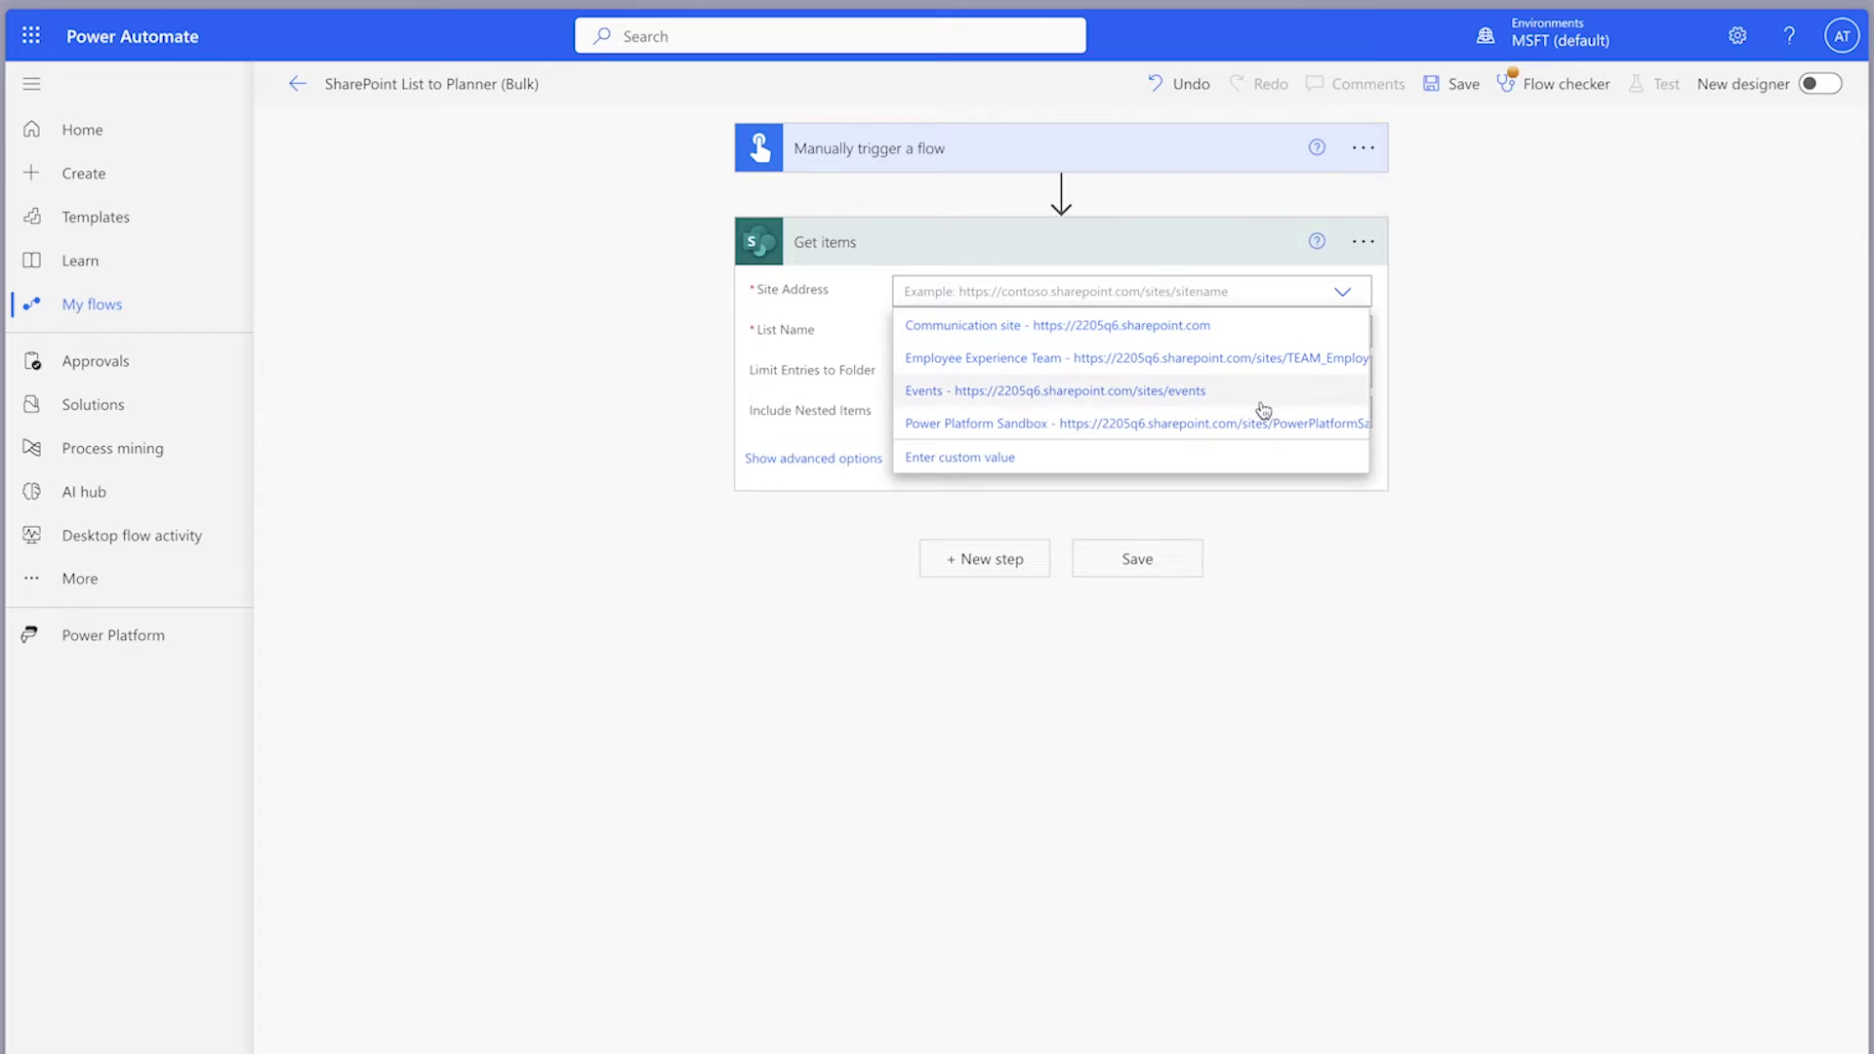
pyautogui.click(1262, 424)
pyautogui.click(1340, 358)
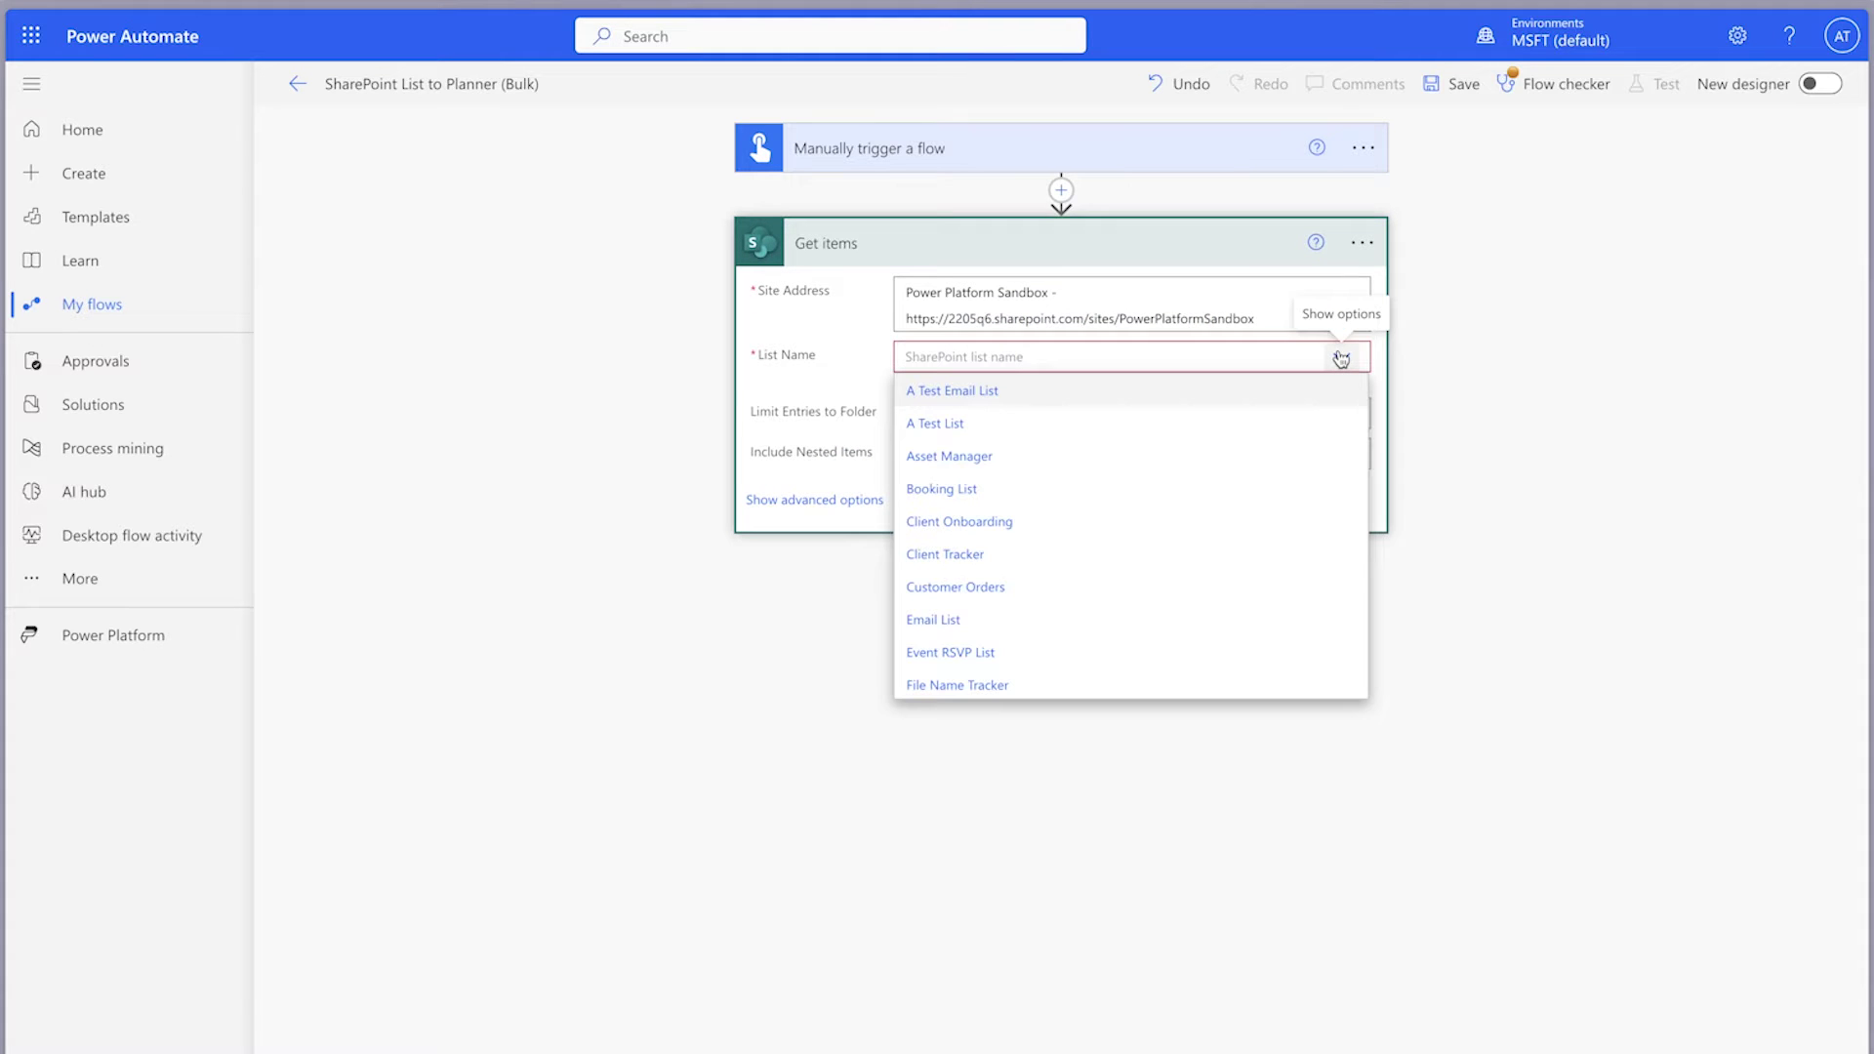
pyautogui.scroll(-3, 1198, 532)
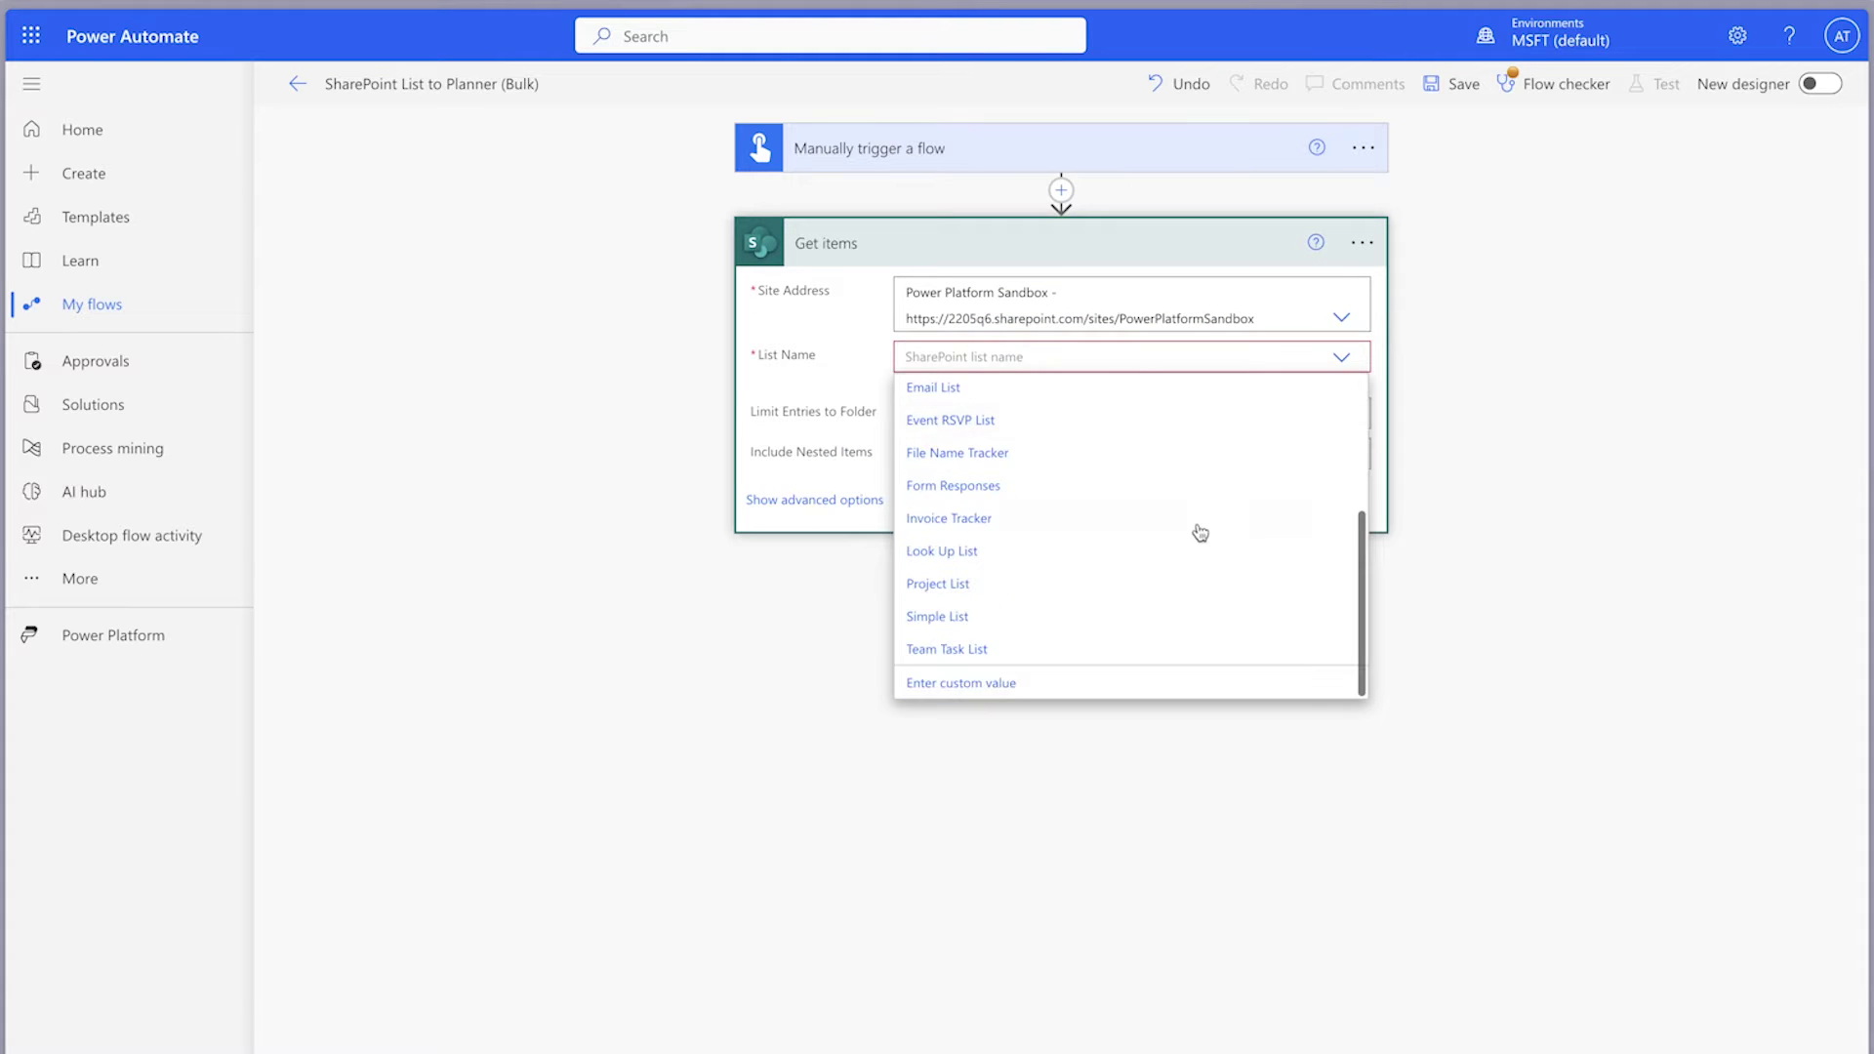
pyautogui.click(1010, 649)
# Step: In the advanced options of Get items, set the filter query to Status ne 'Complete' and the top count to 3
pyautogui.click(895, 496)
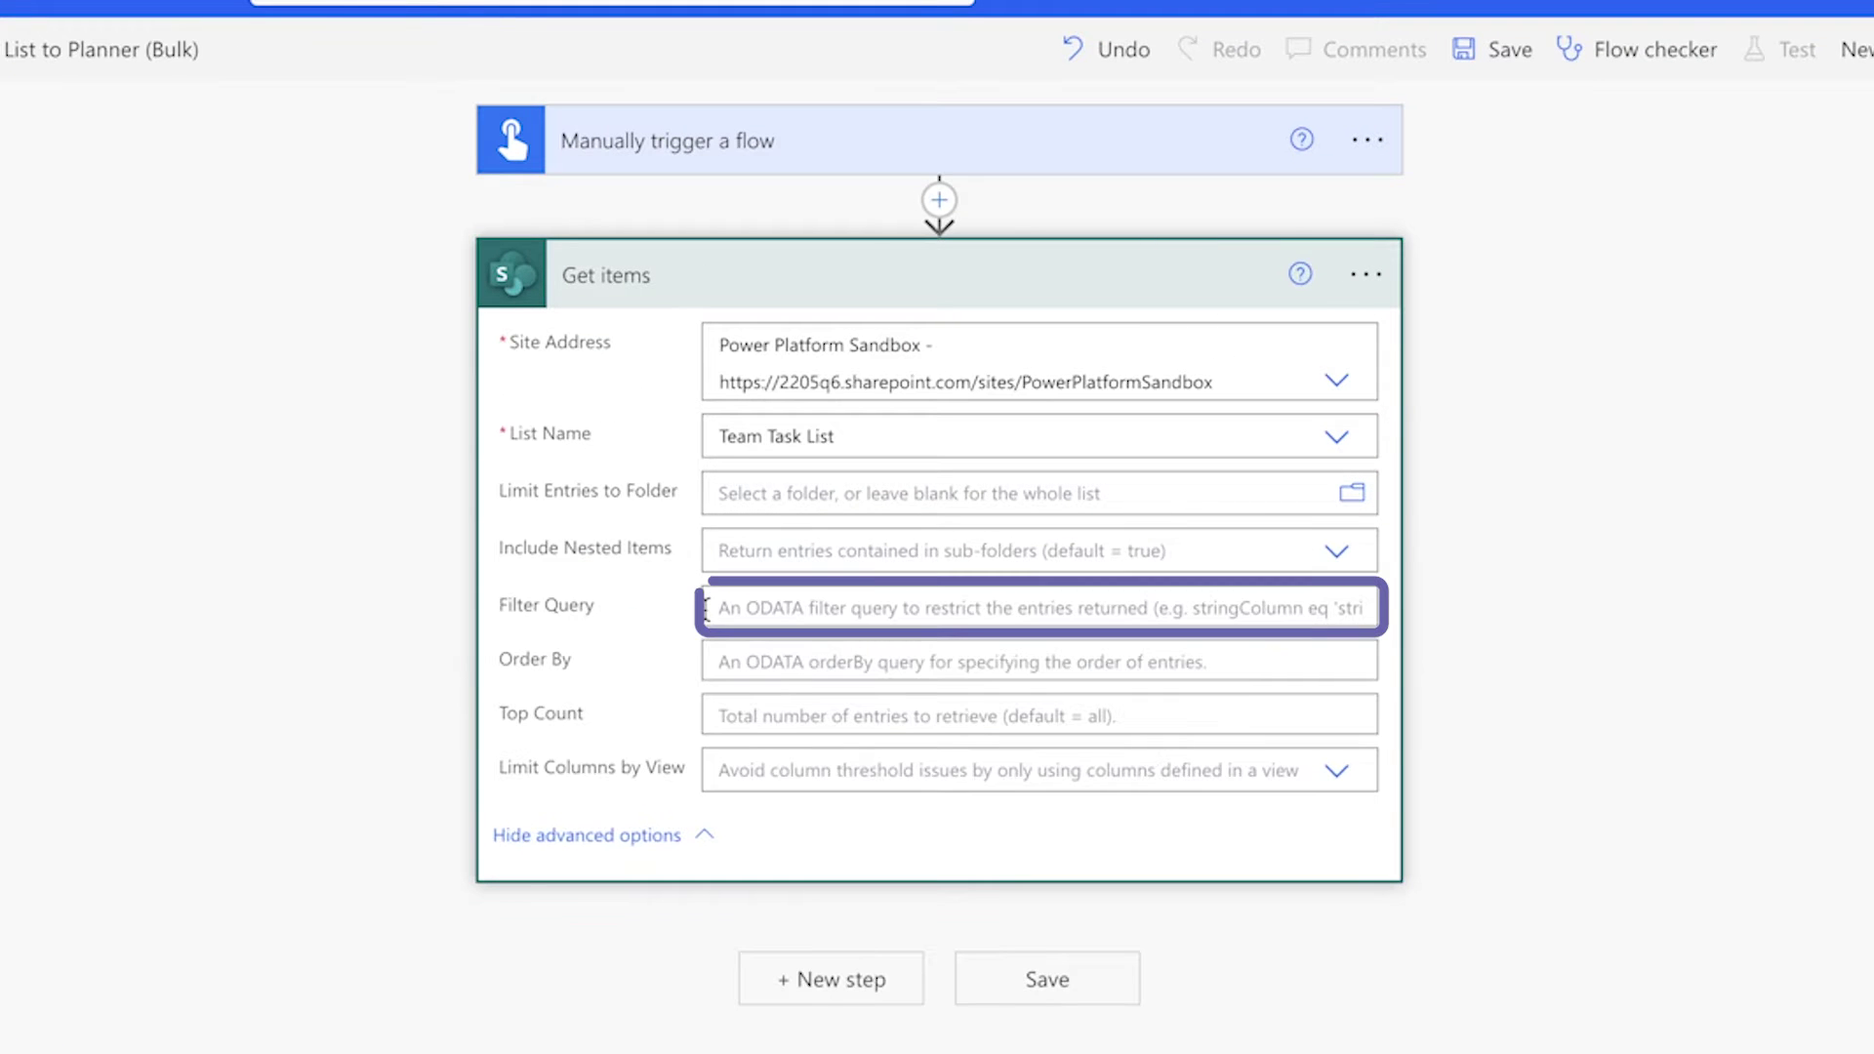
pyautogui.click(1034, 607)
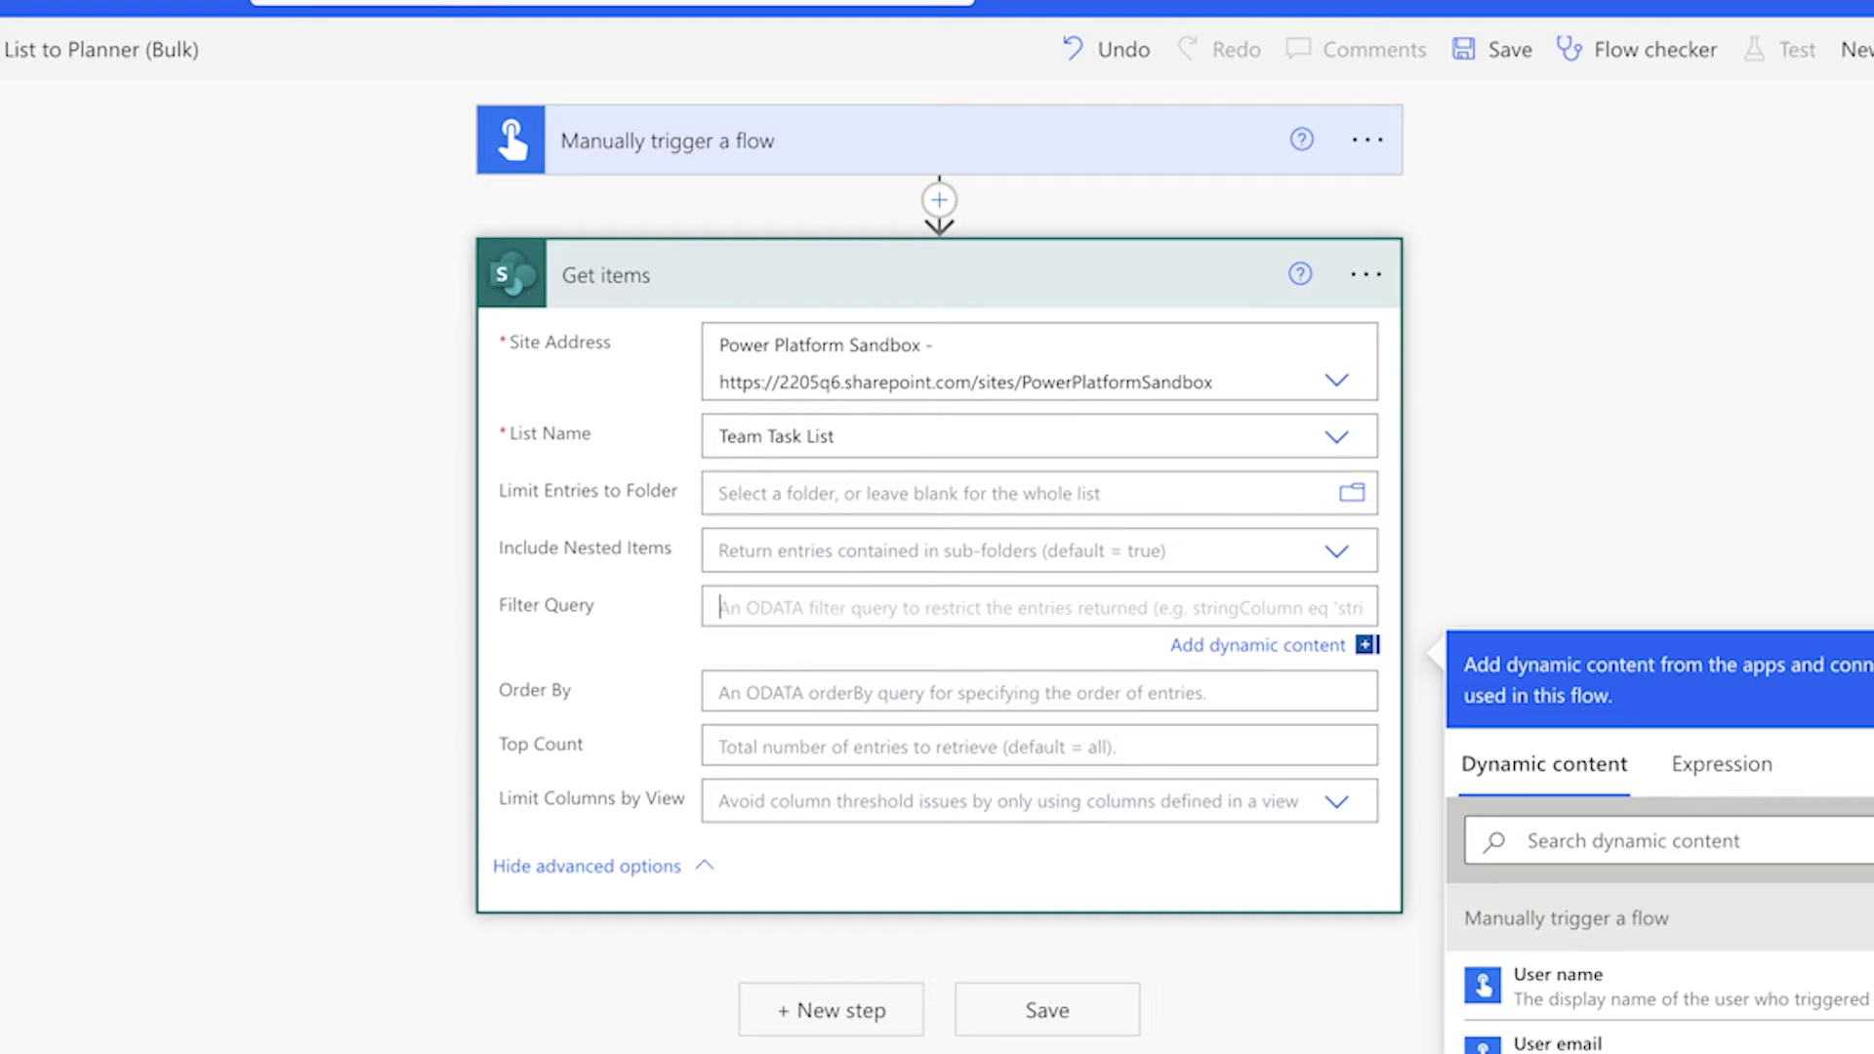
pyautogui.write('Status')
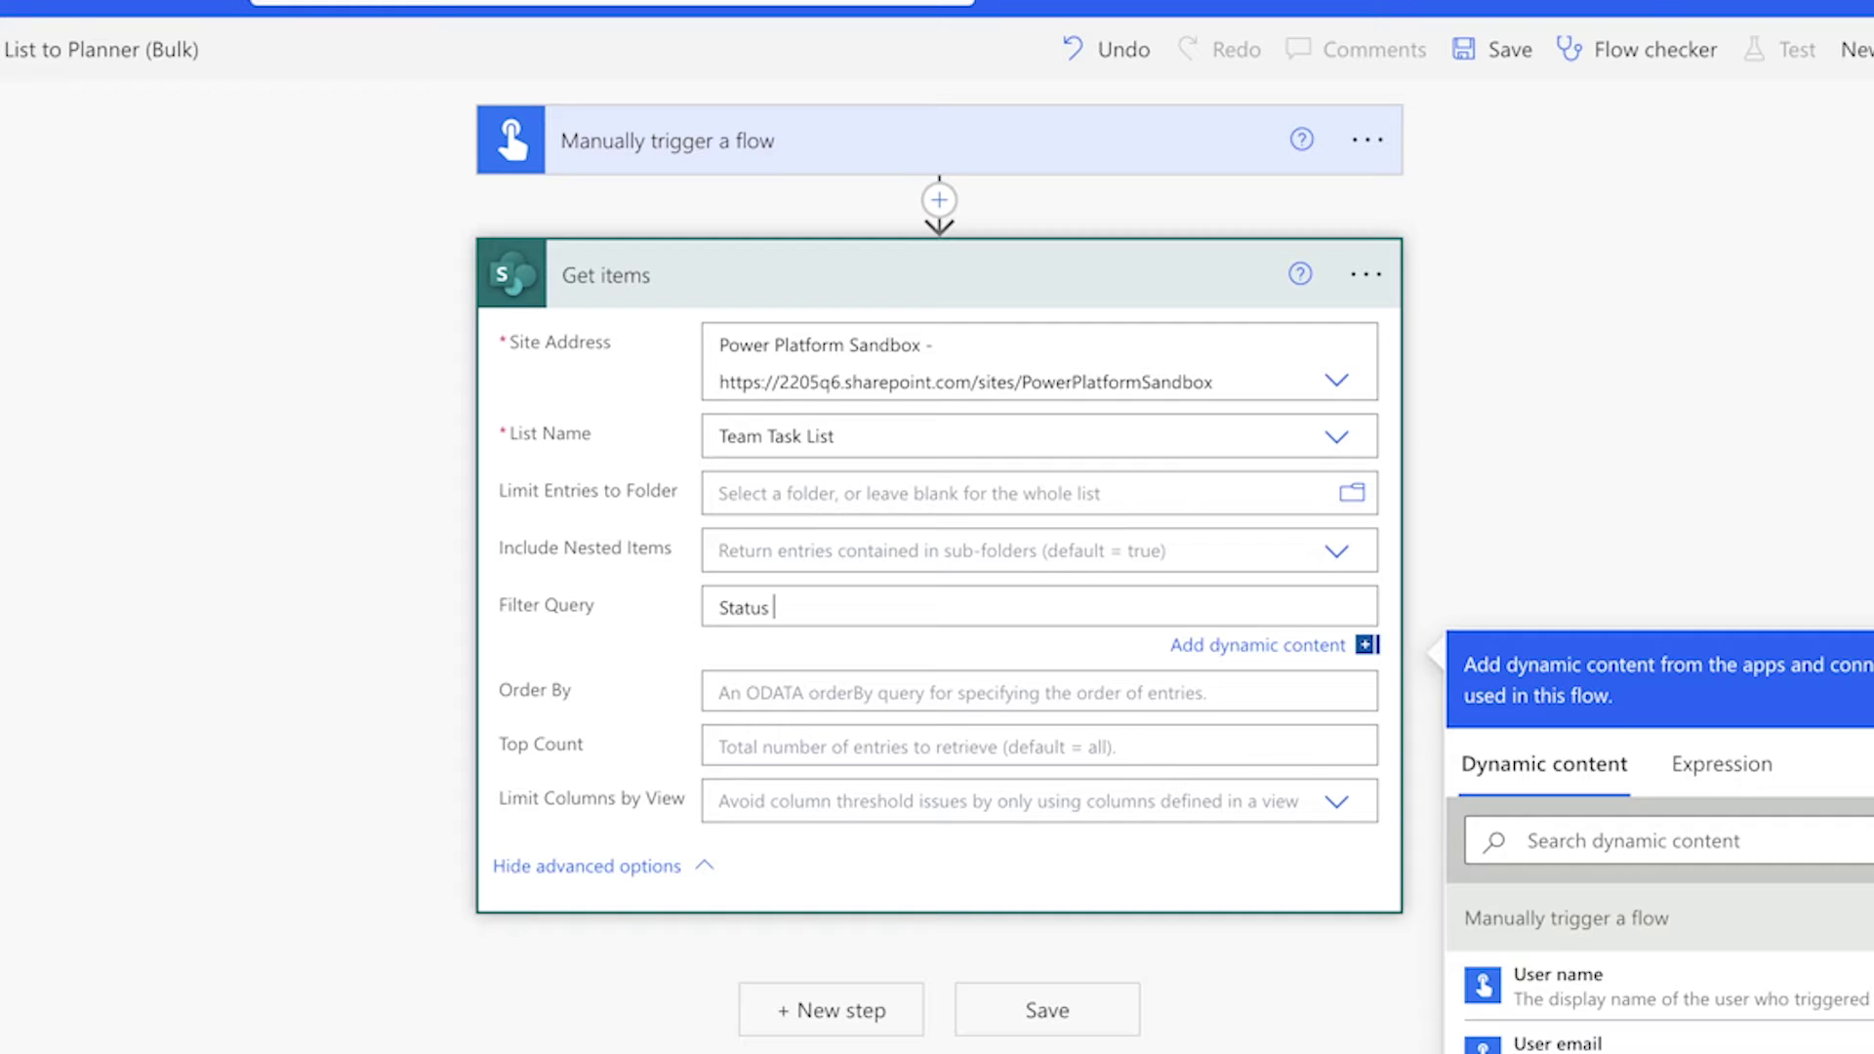
pyautogui.write("ne 'Complete")
pyautogui.write("'")
pyautogui.click(878, 746)
pyautogui.write('3')
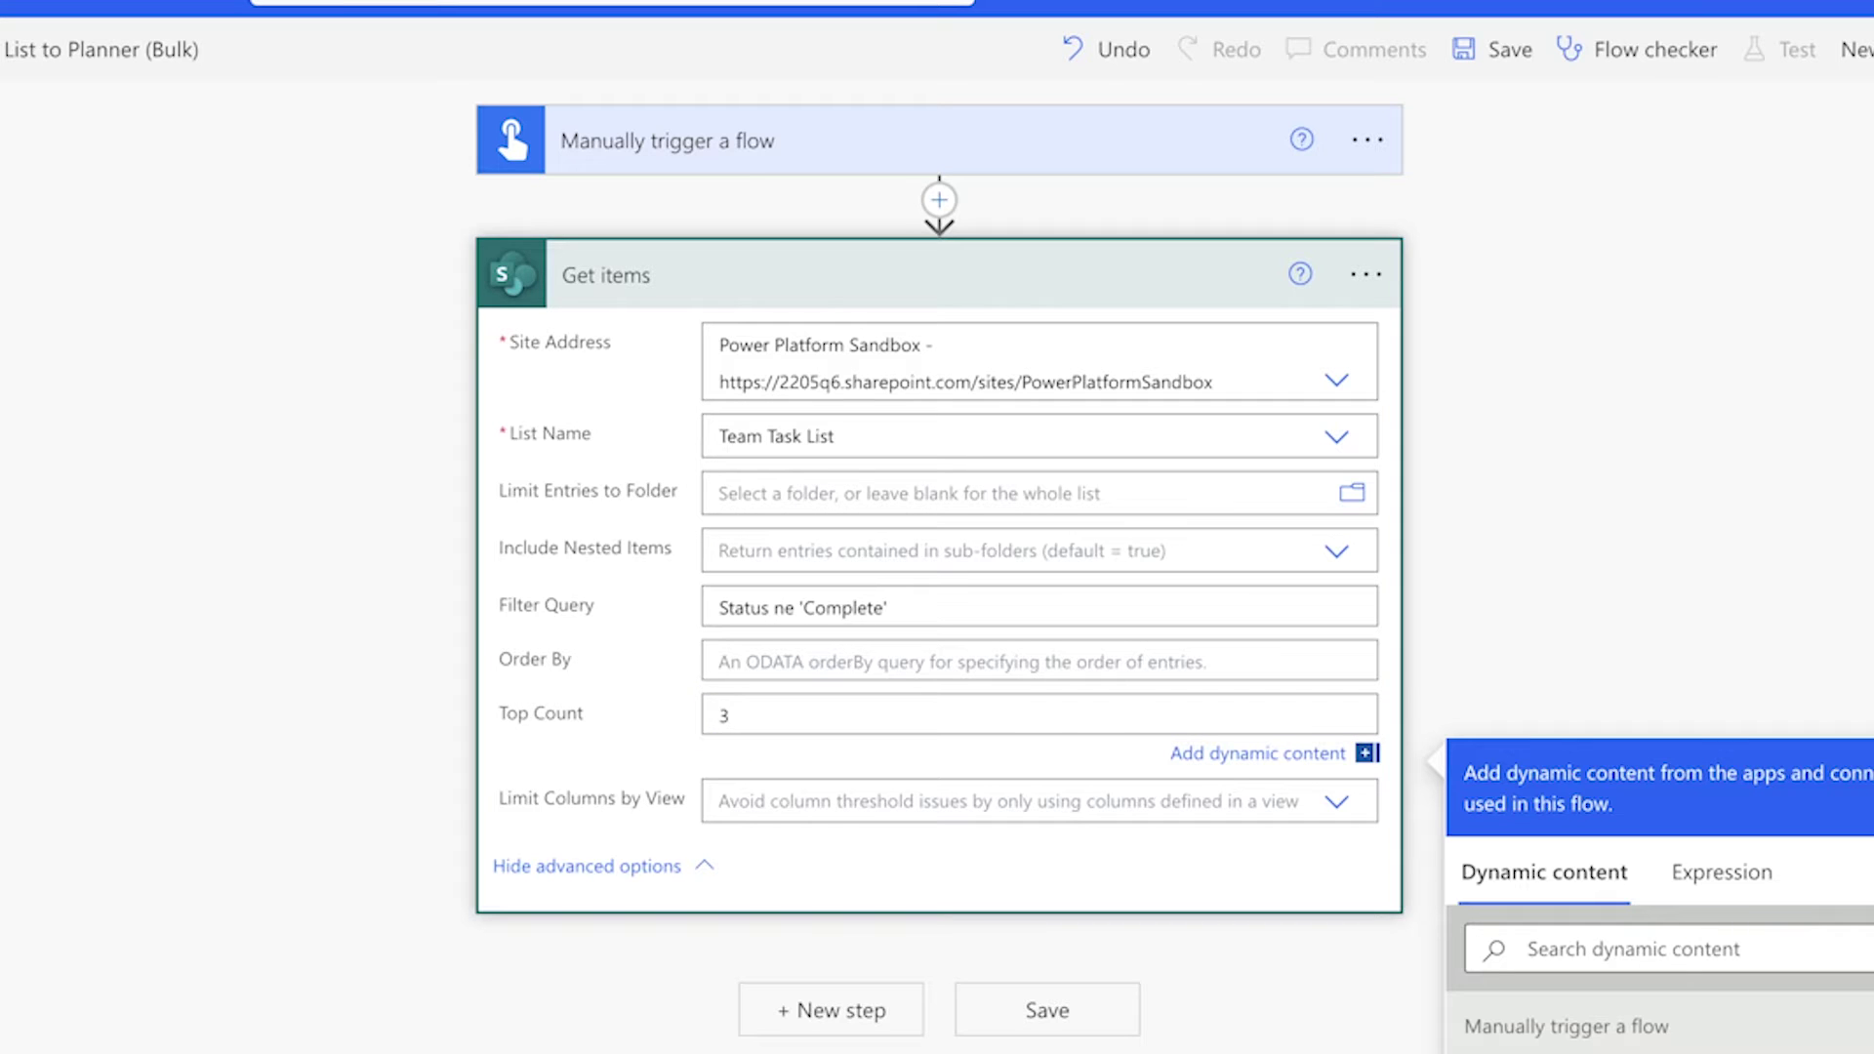
# Step: Add a Compose action after Get items and rename it "Compose - Item Count"
pyautogui.click(845, 1011)
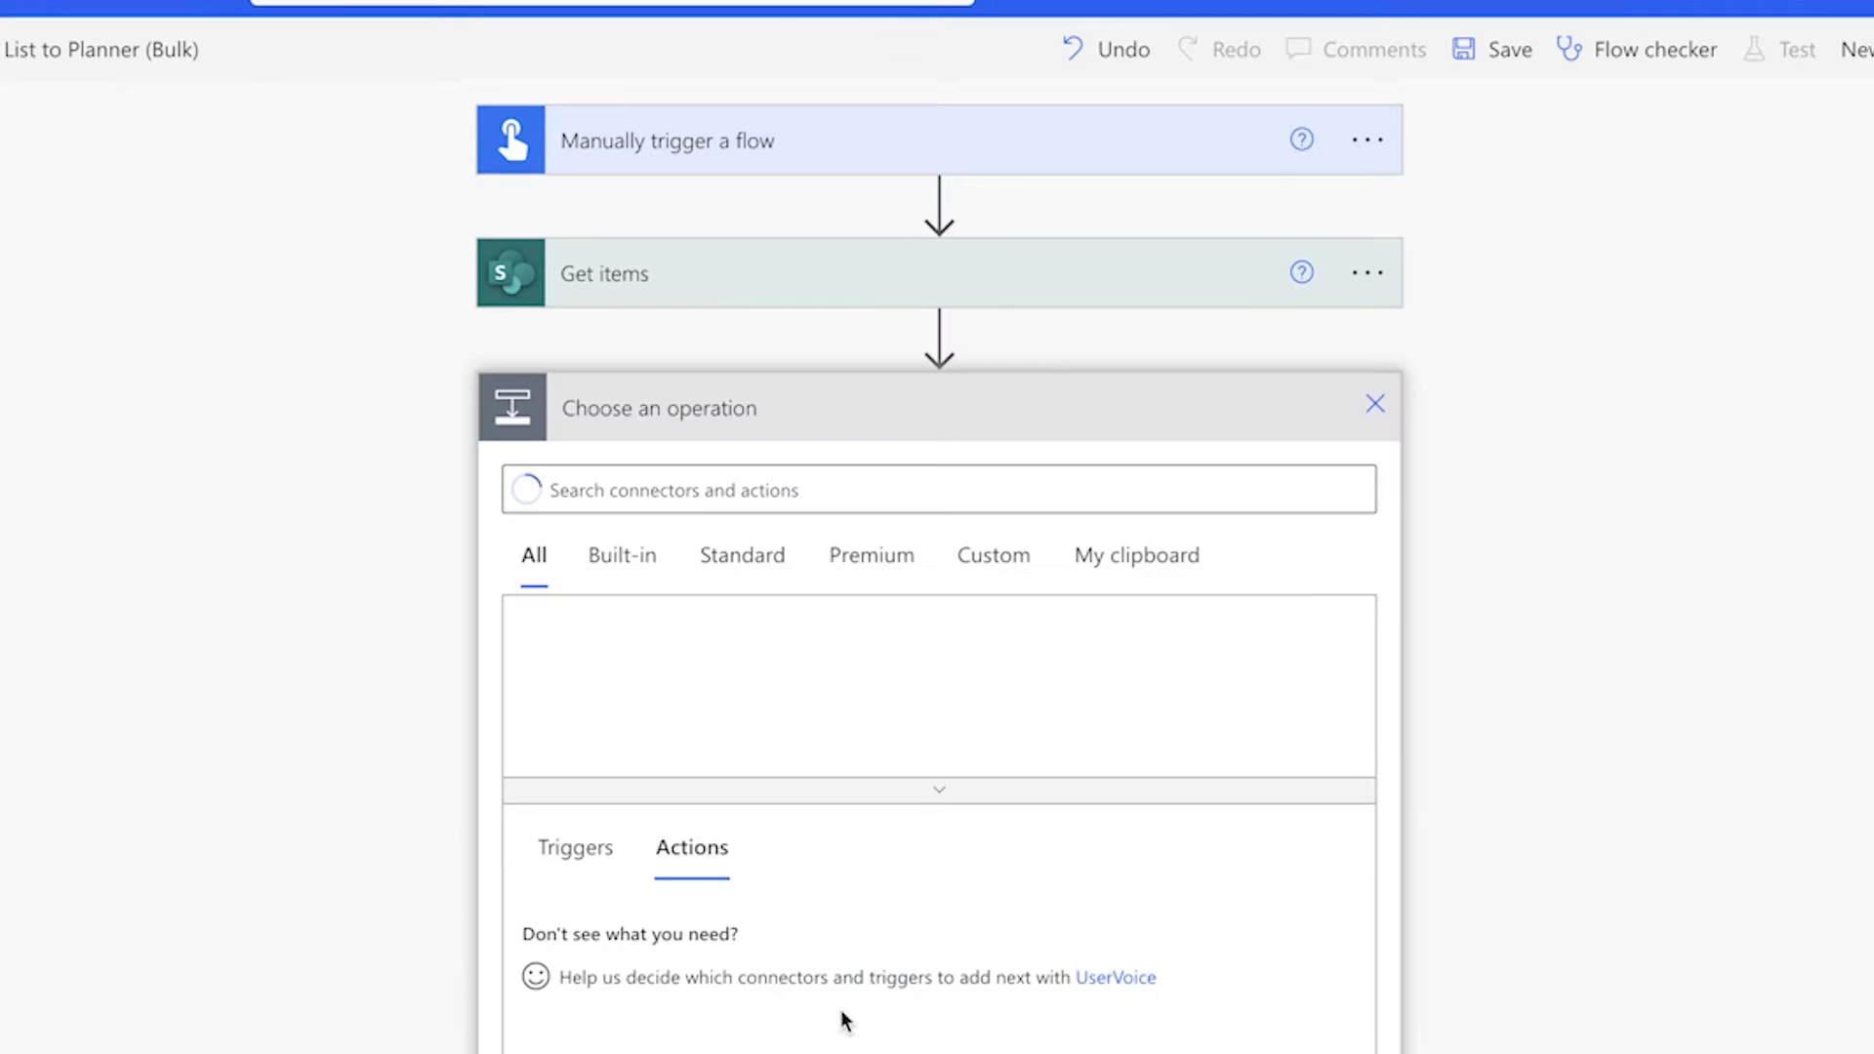
pyautogui.write('dompose')
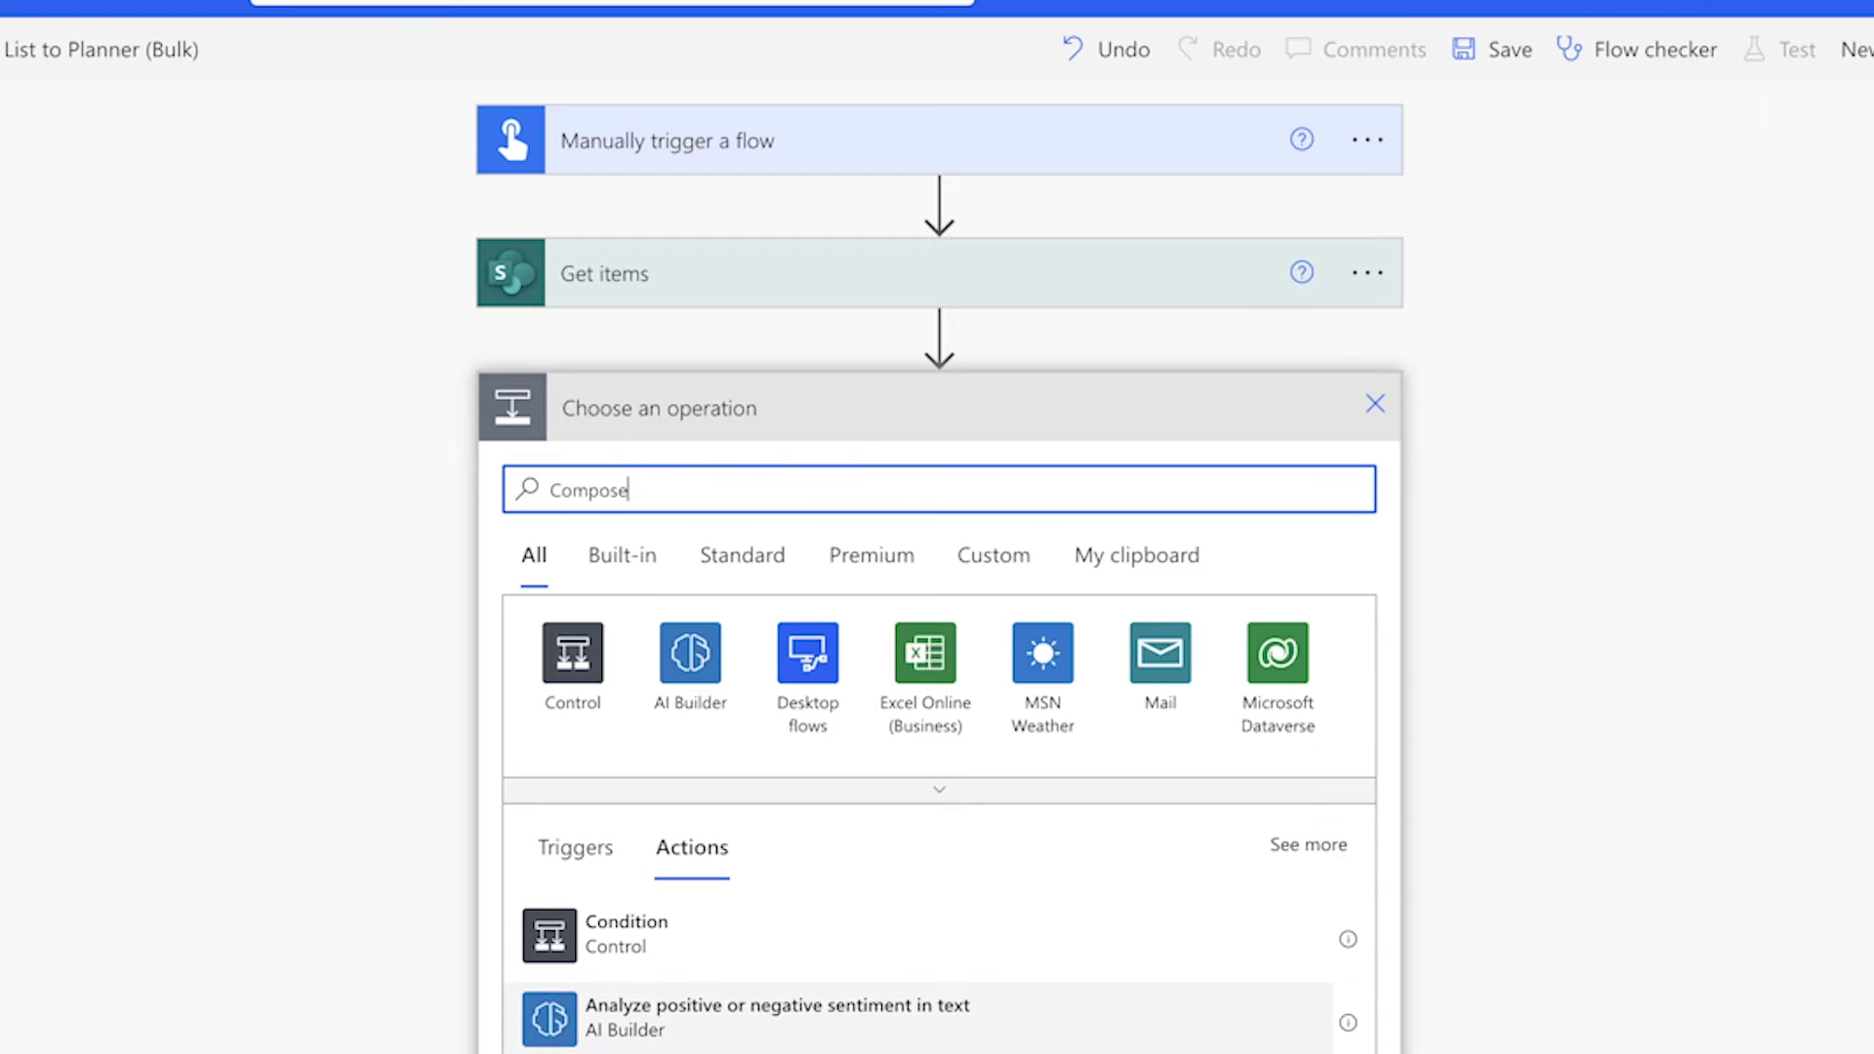
pyautogui.click(868, 943)
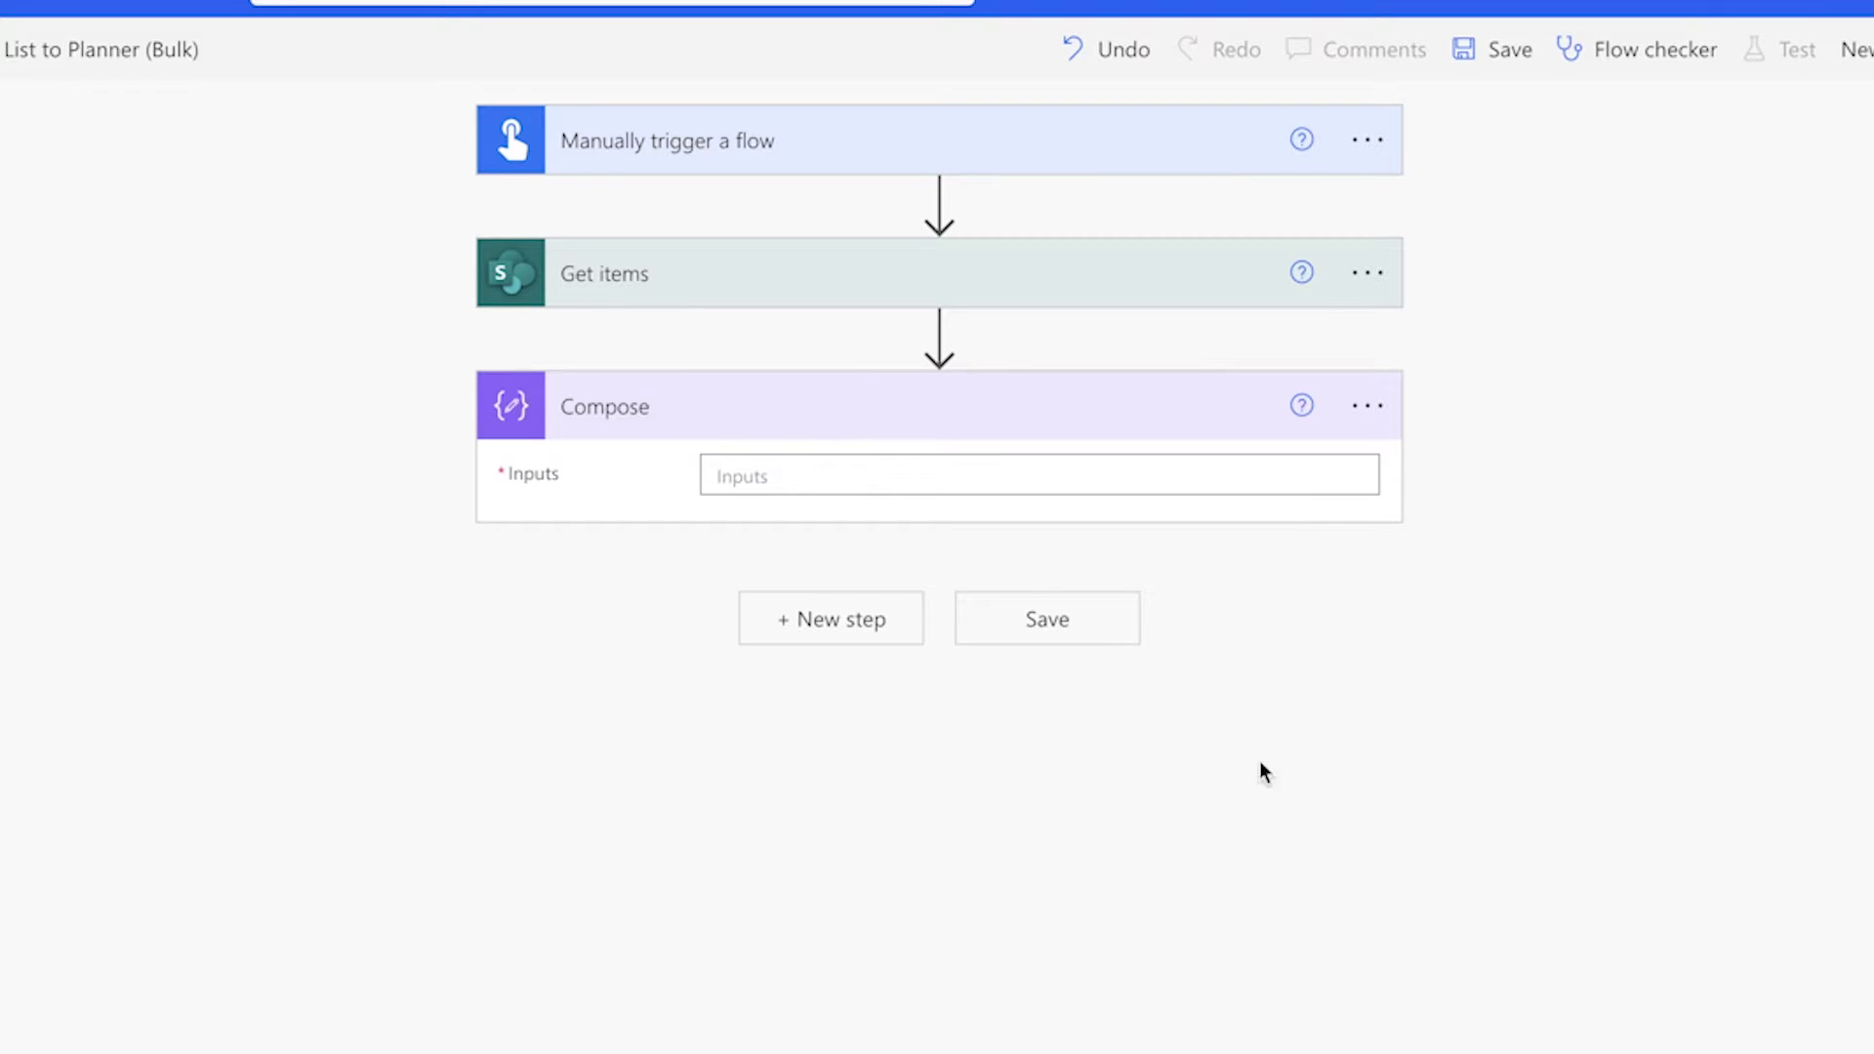
pyautogui.click(1192, 406)
pyautogui.press('End')
pyautogui.write('- Item Count')
# Step: Set the Compose - Item Count input to the expression length(outputs('Get_items')?['body/value'])
pyautogui.click(1288, 474)
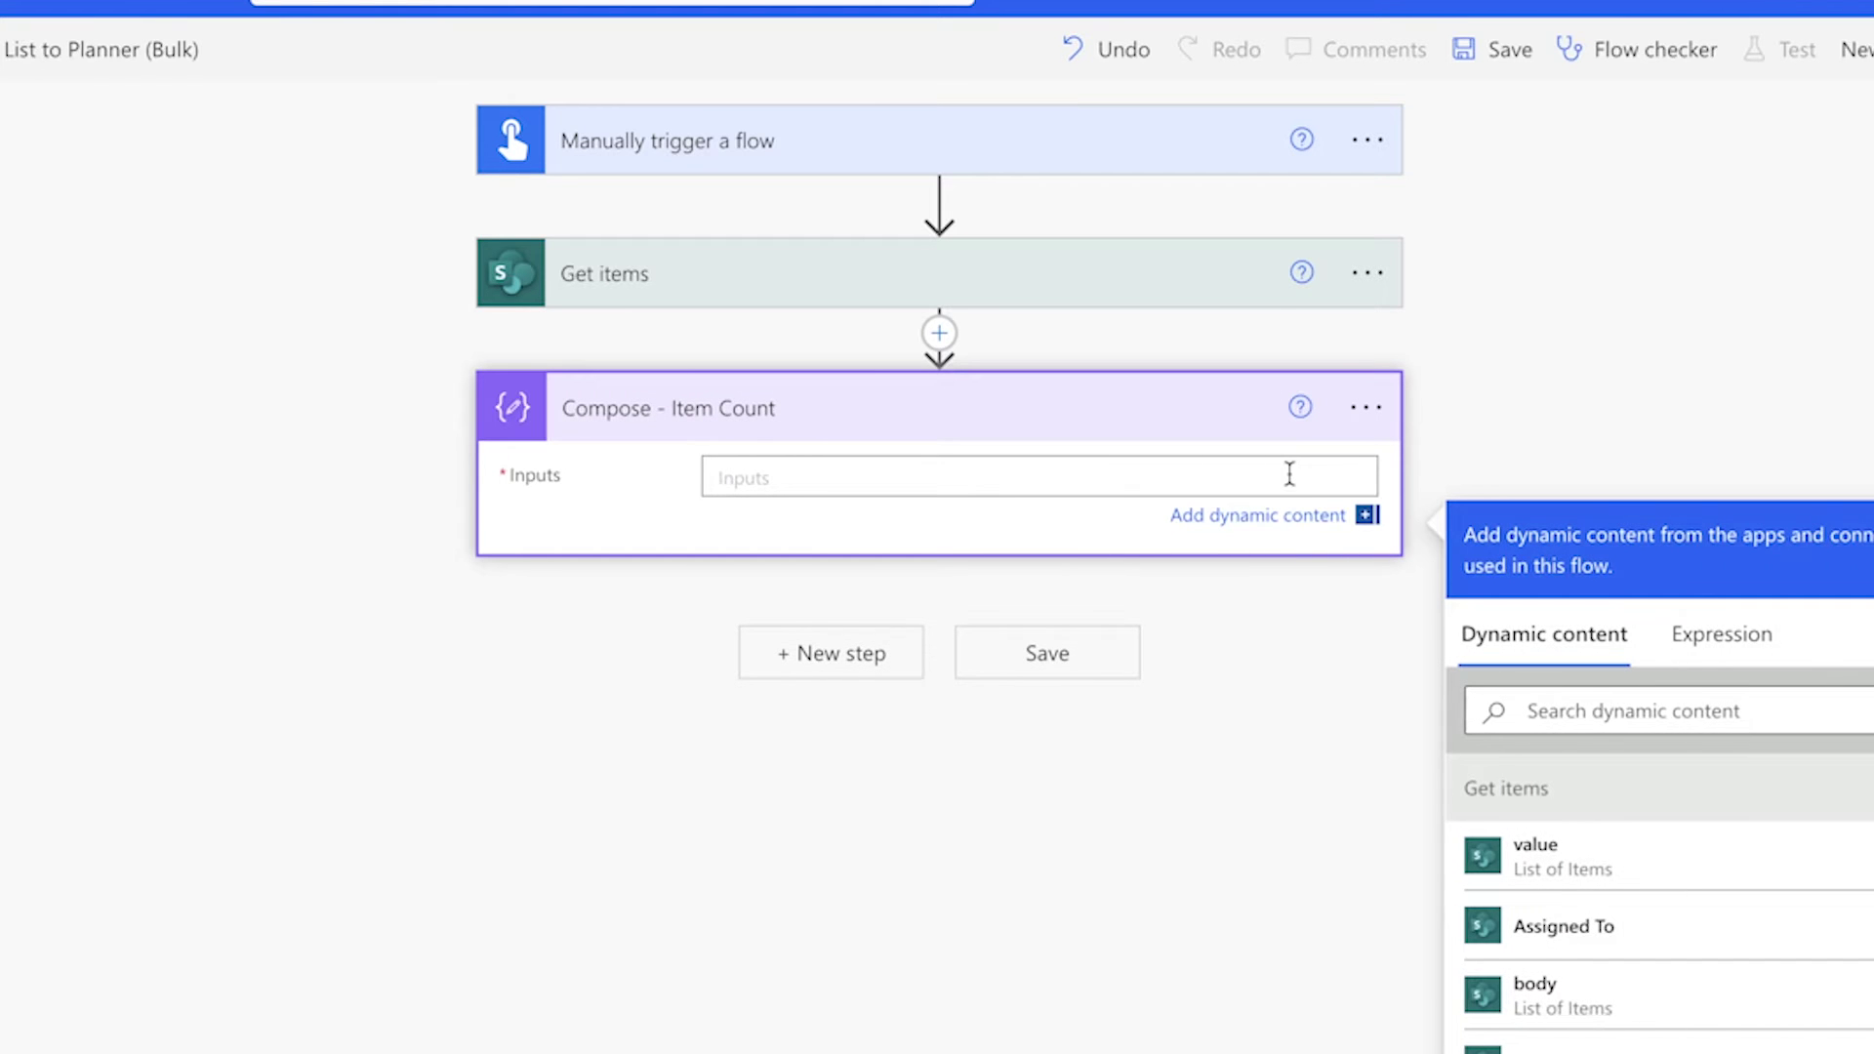
pyautogui.click(1717, 636)
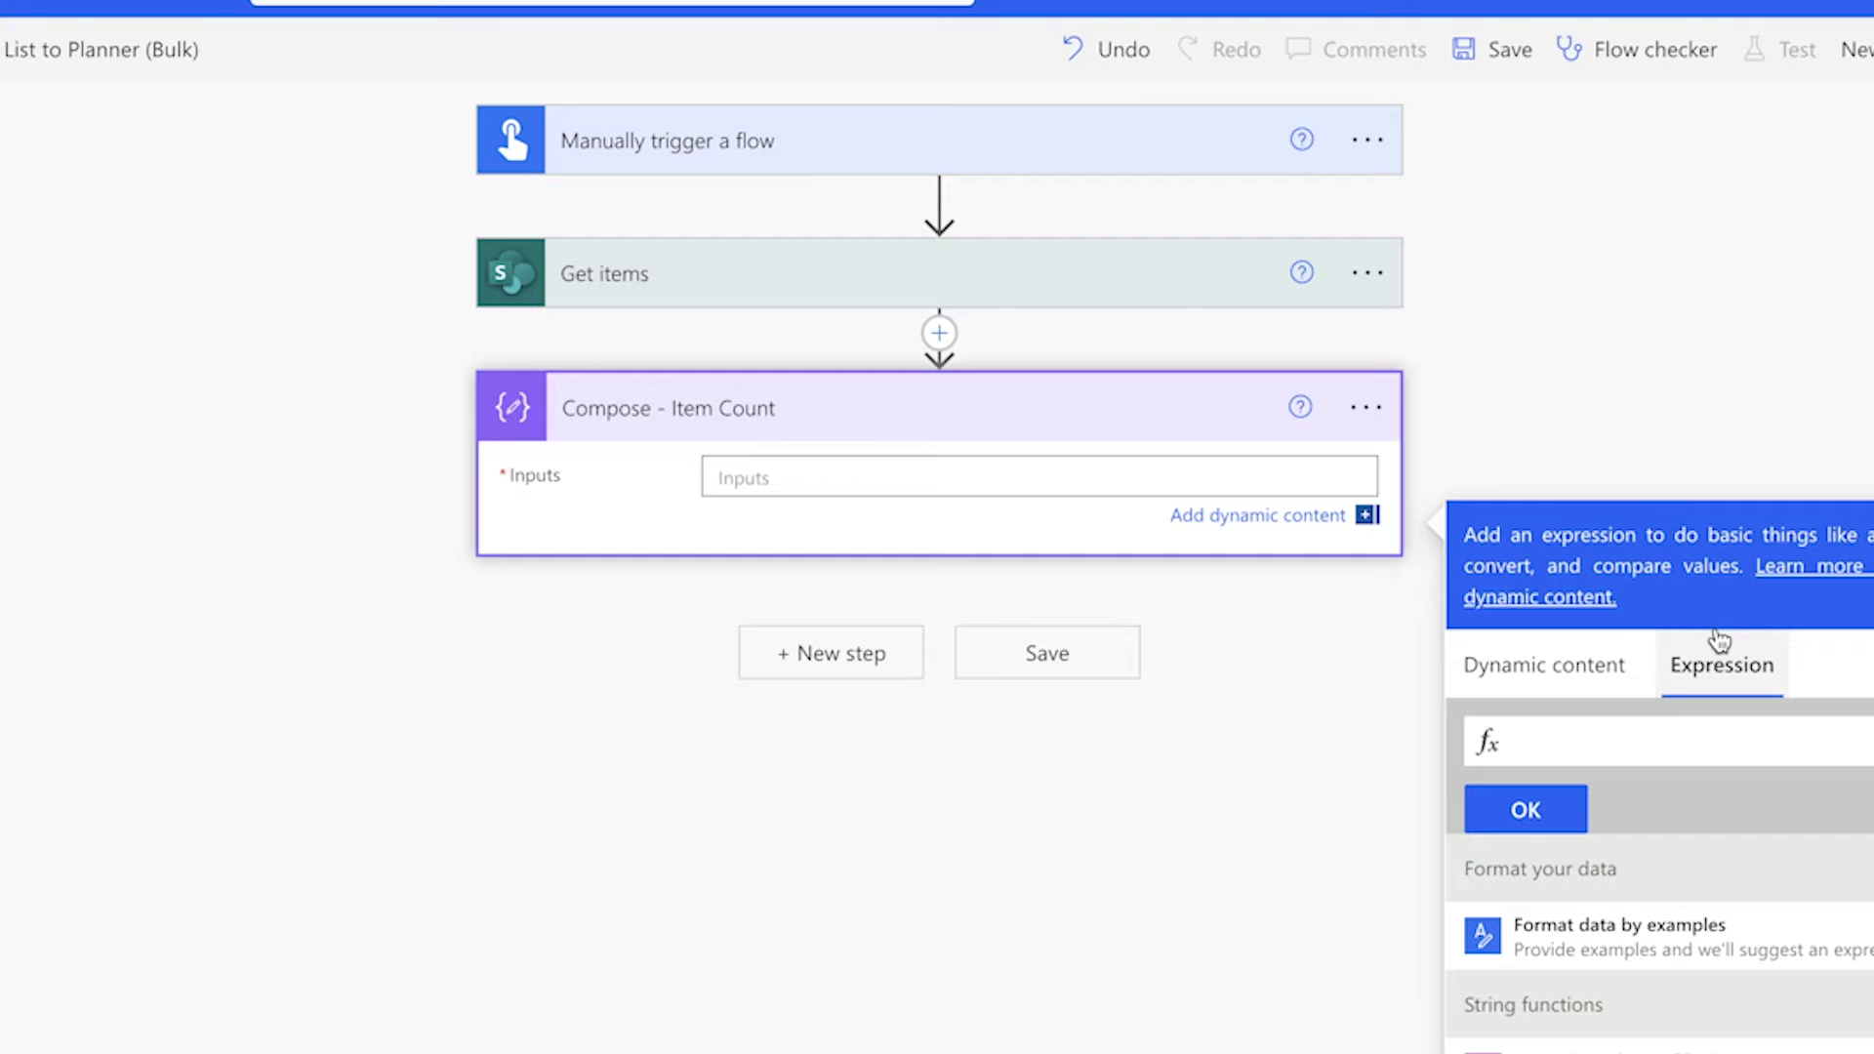
pyautogui.write('lengt')
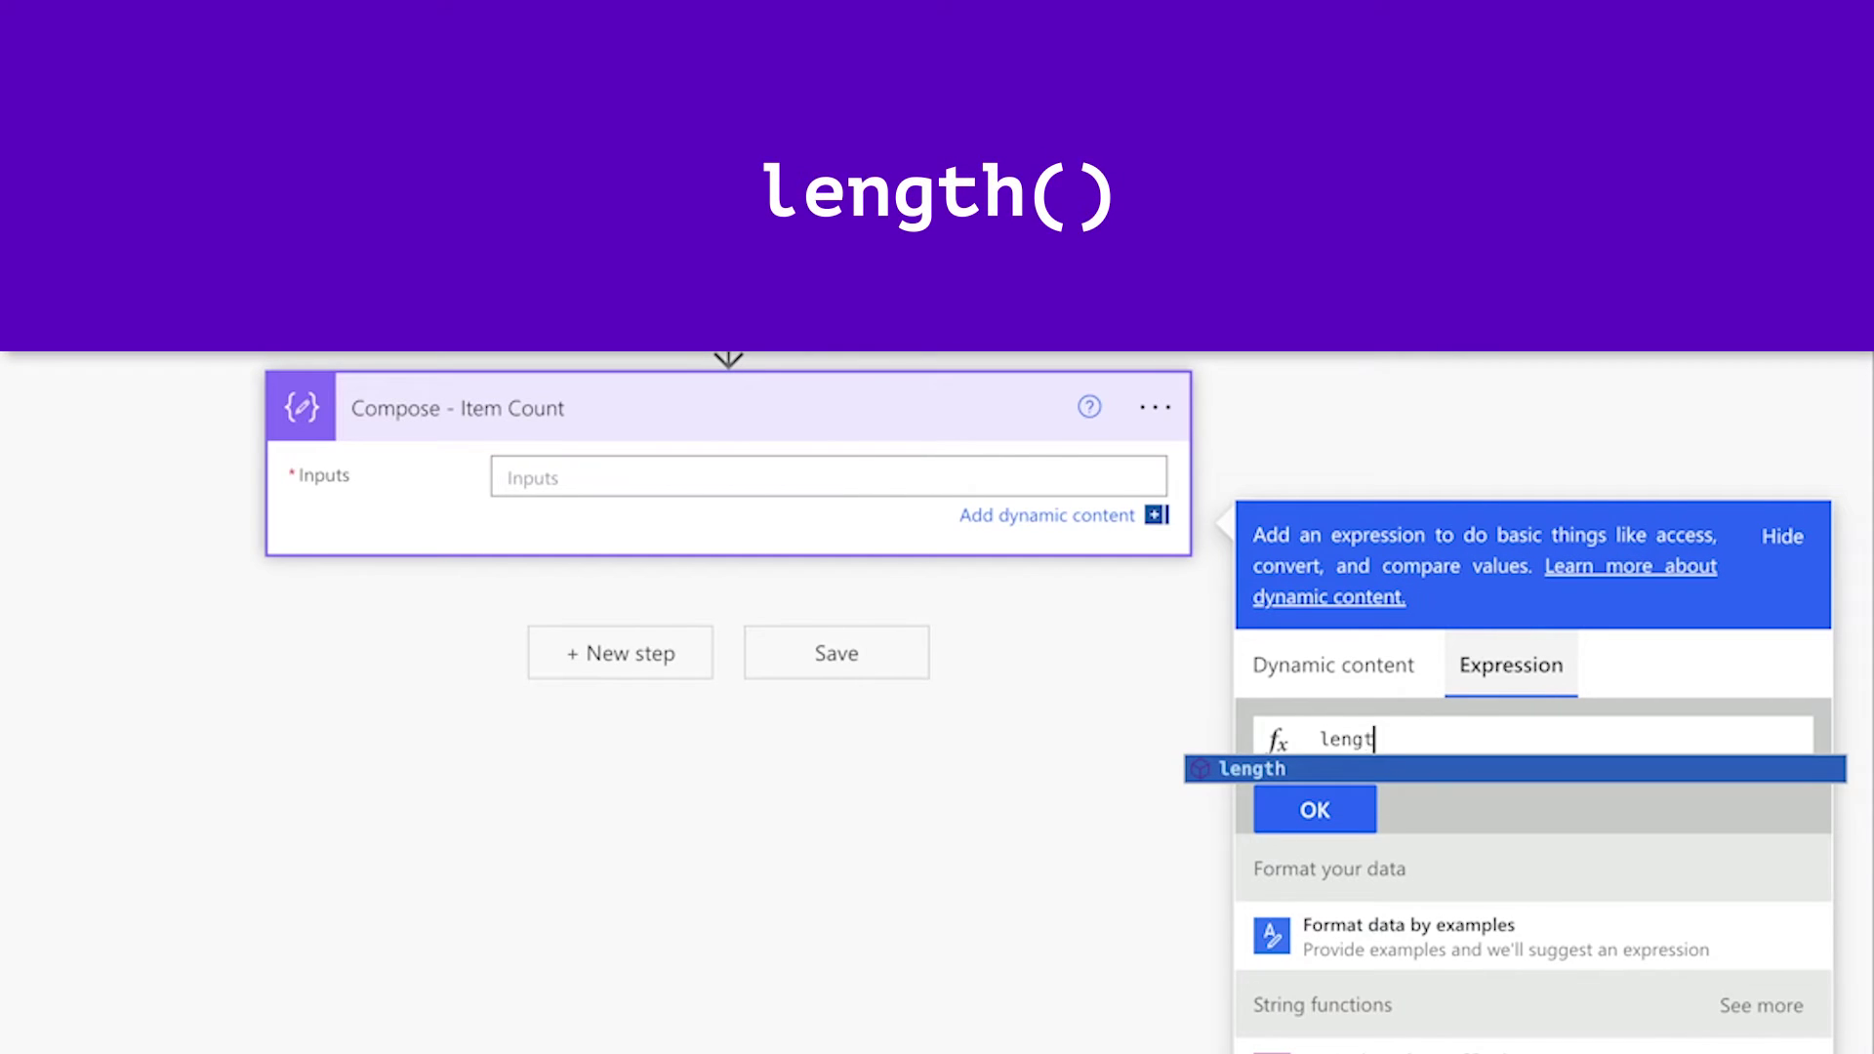
pyautogui.write('h(')
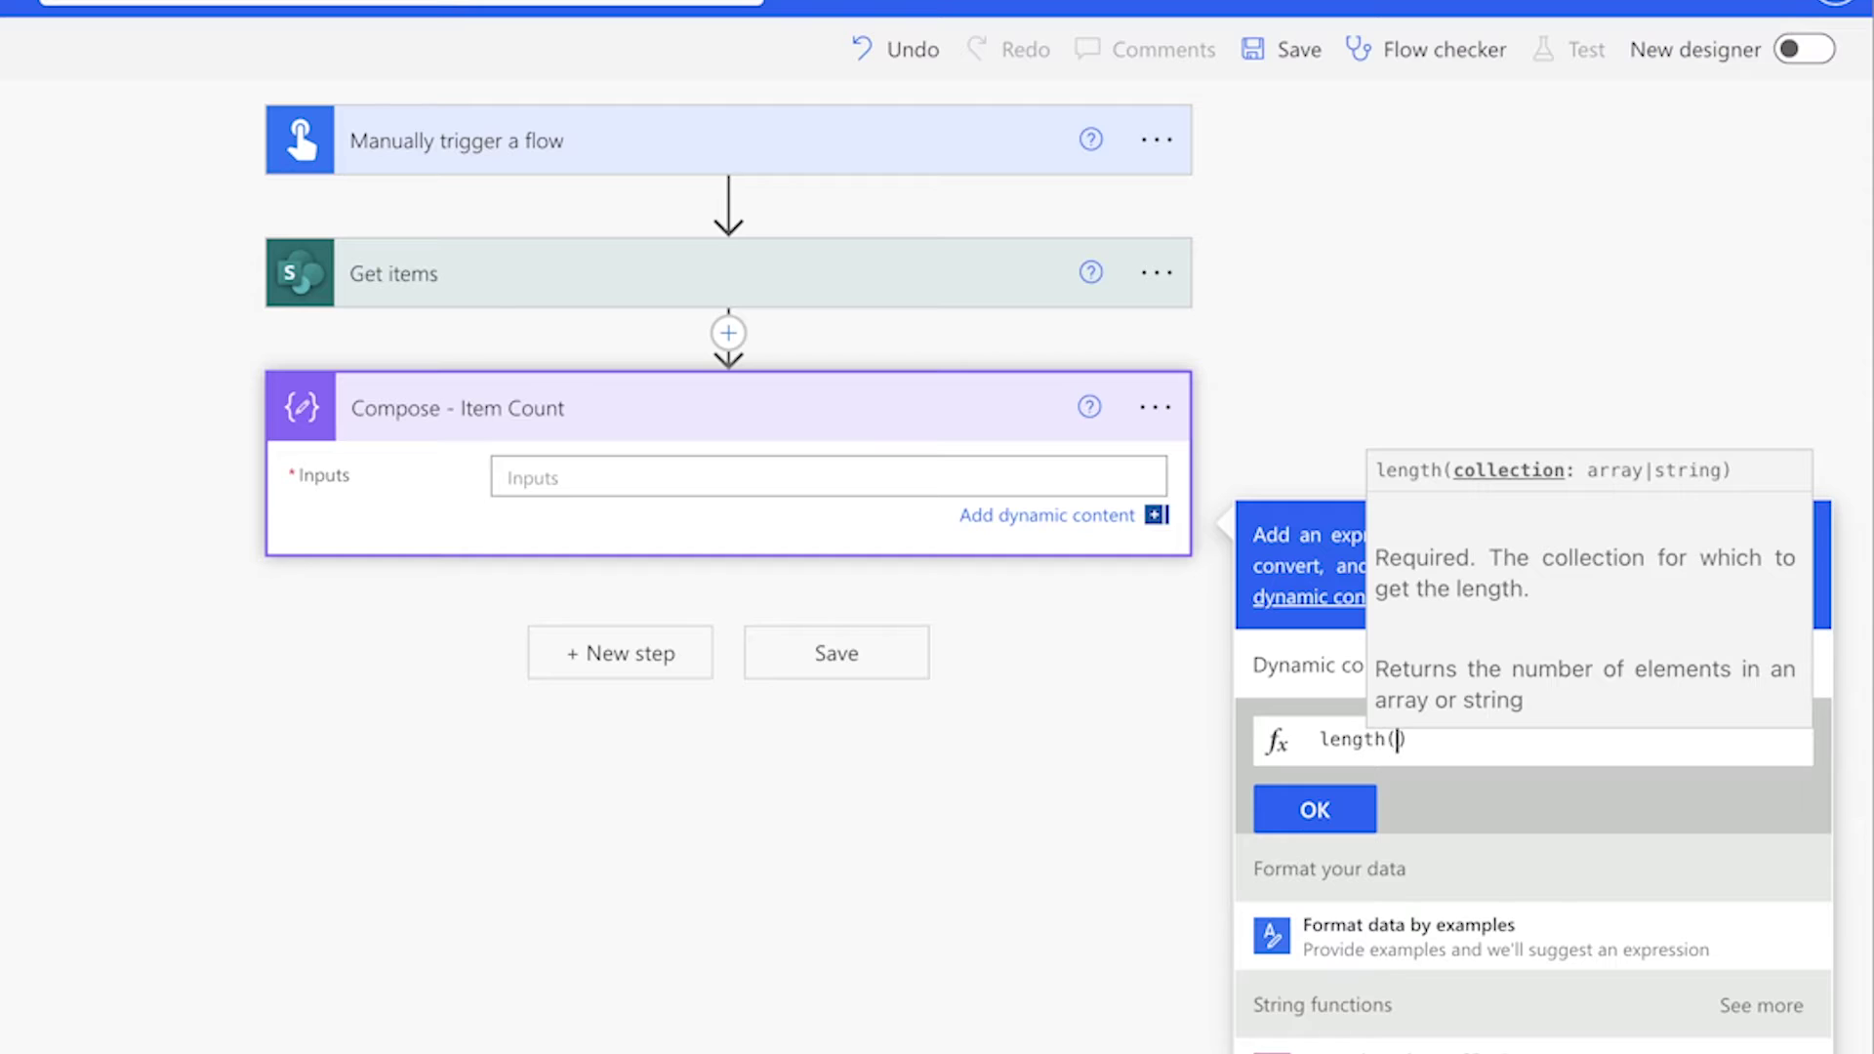
pyautogui.click(1335, 663)
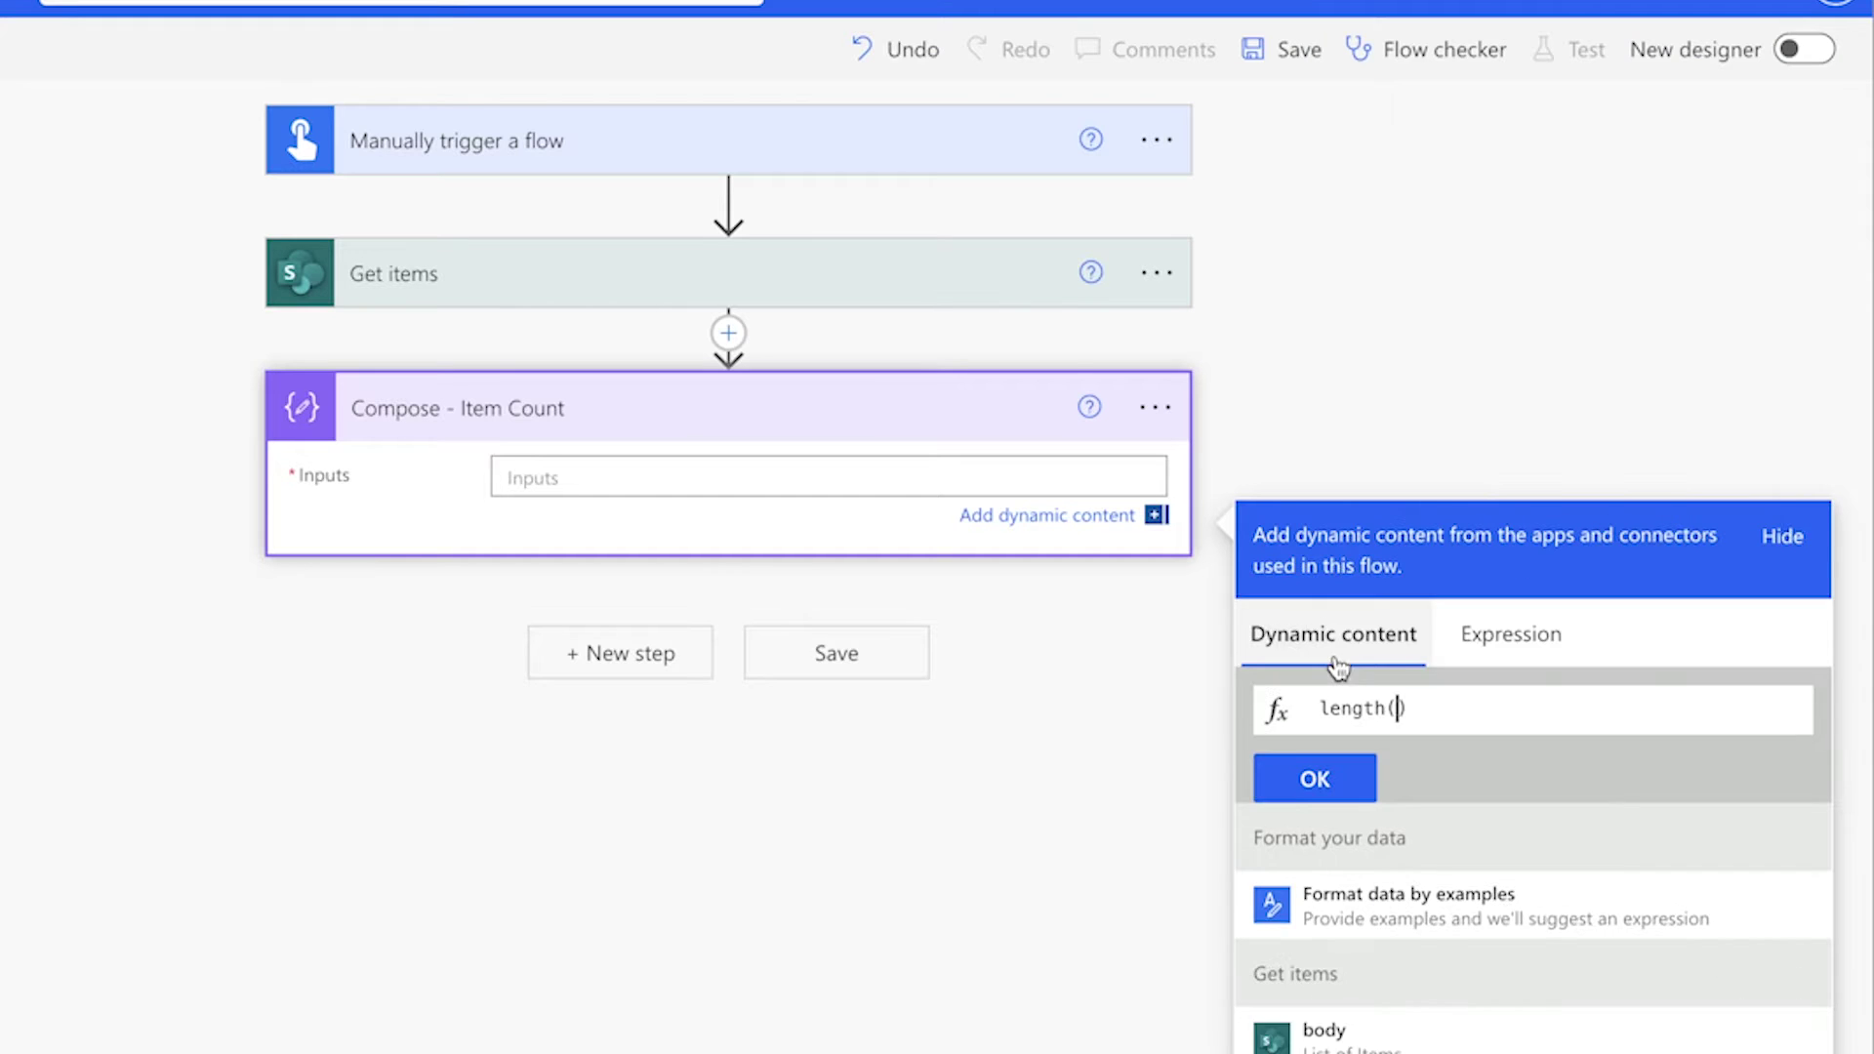
pyautogui.click(1507, 728)
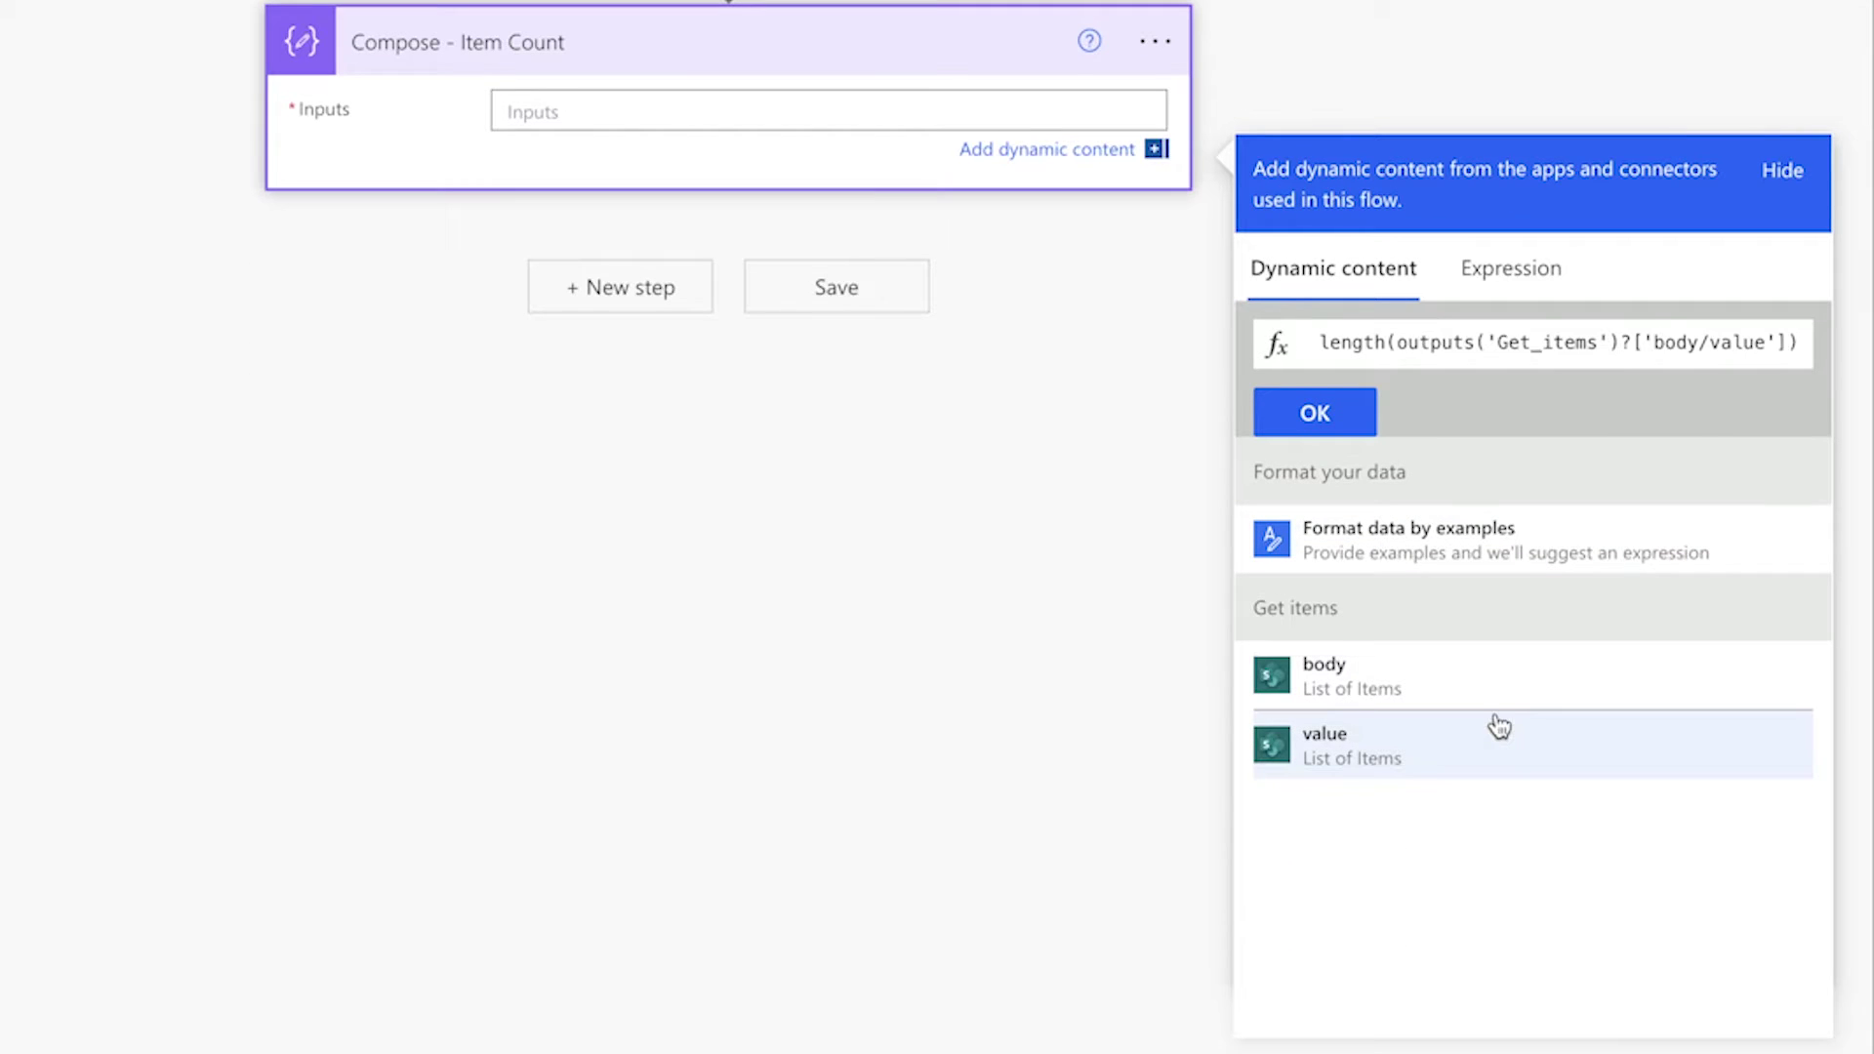
pyautogui.click(1356, 425)
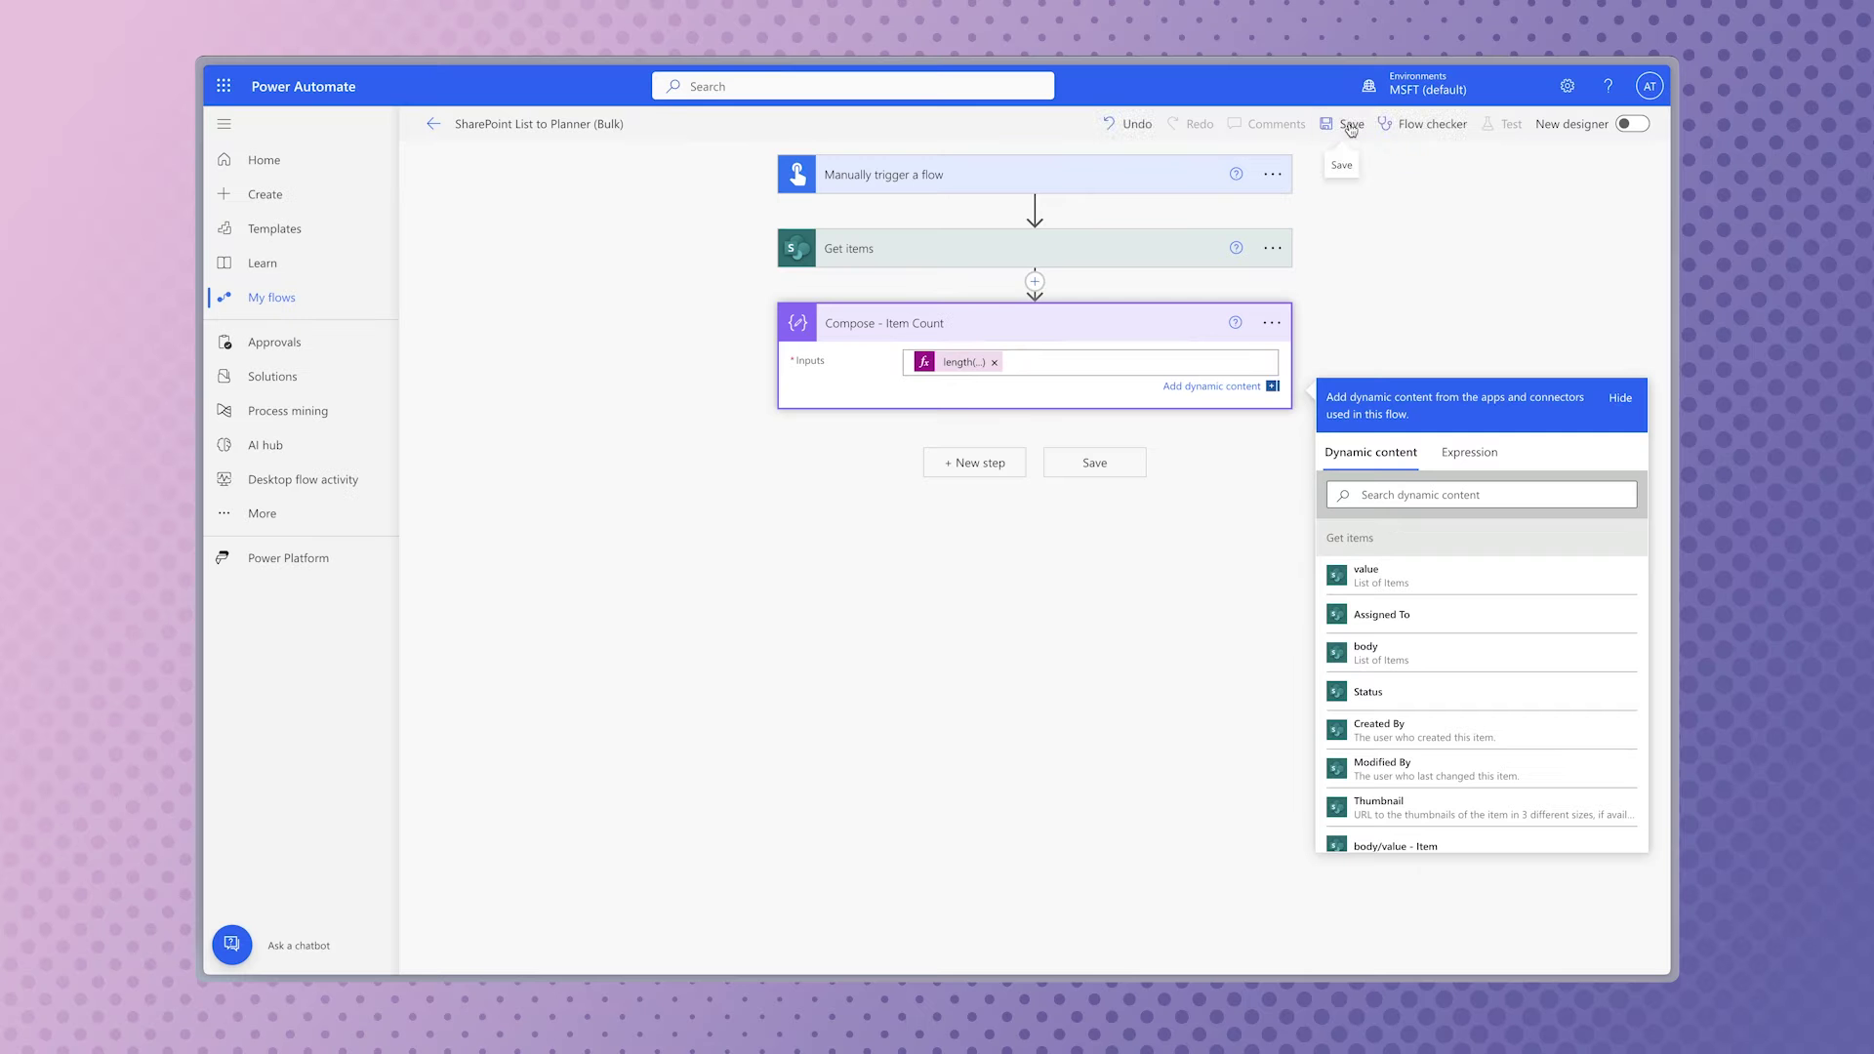
# Step: Save the flow, run a manual test and inspect the output of Compose - Item Count
pyautogui.click(1493, 49)
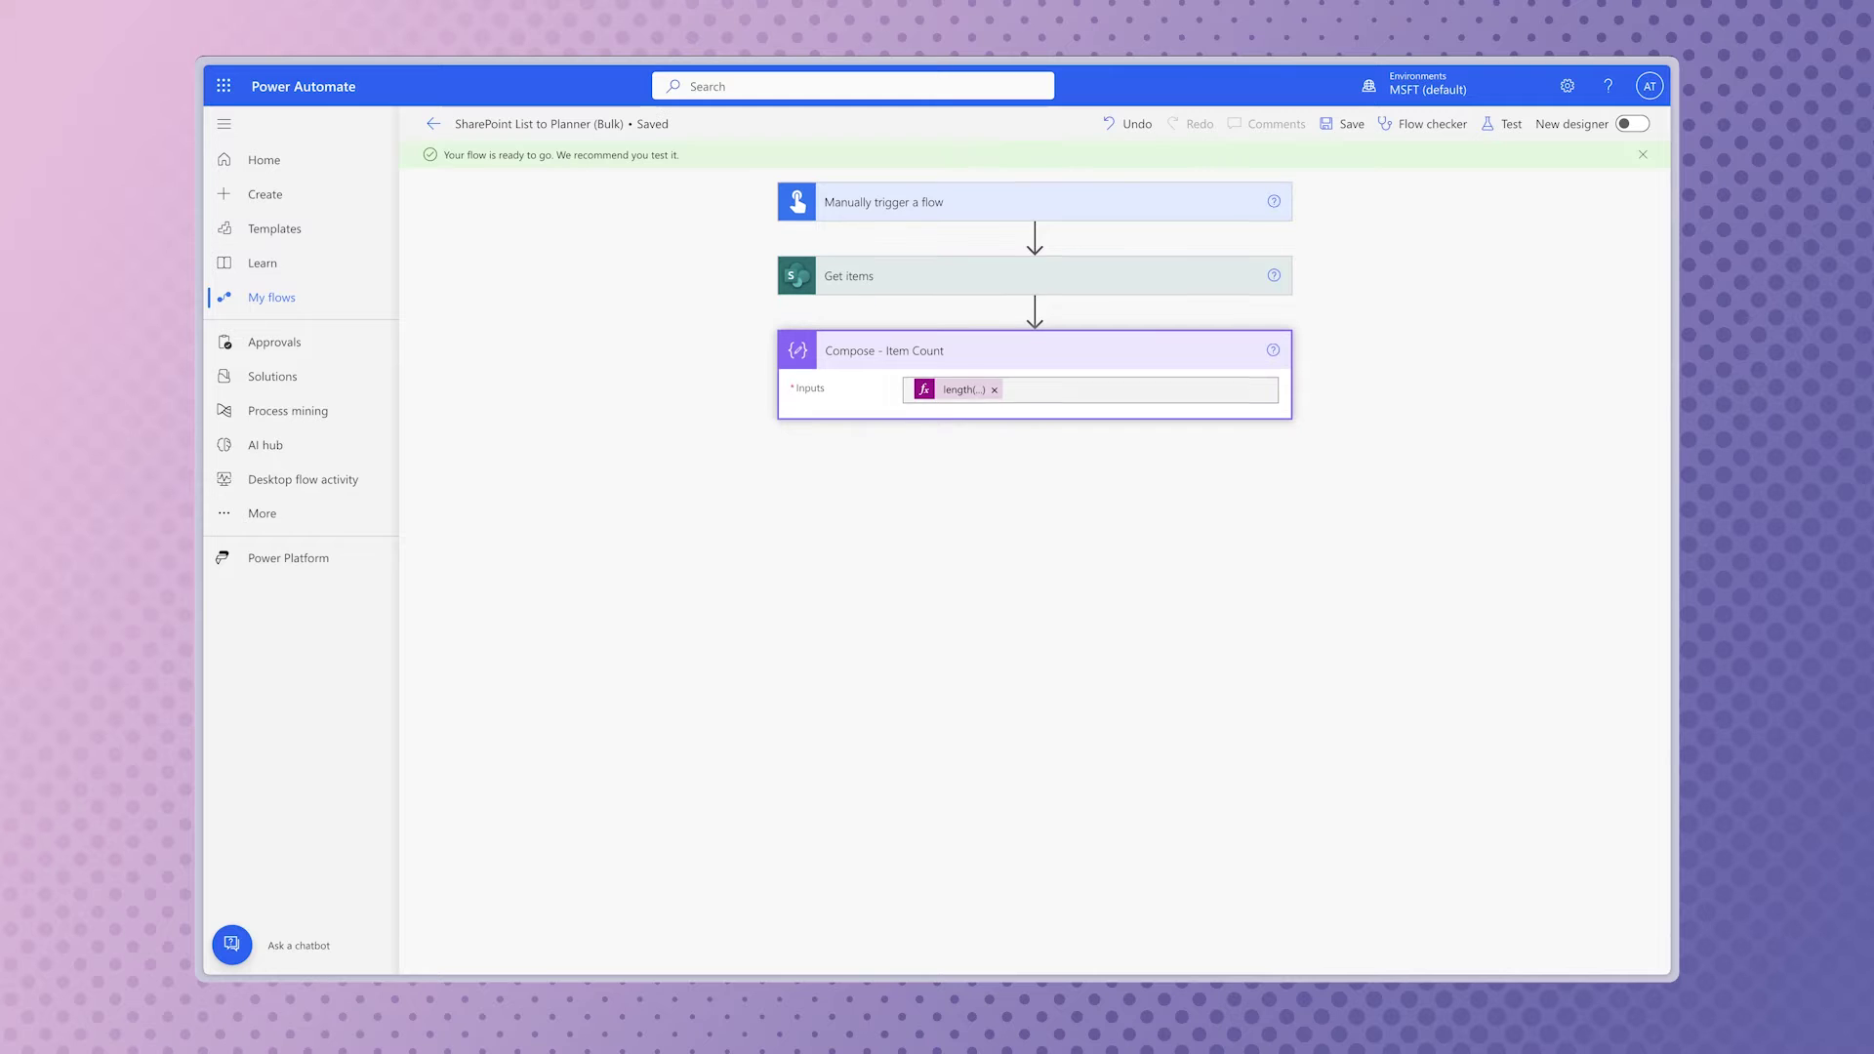
pyautogui.click(1502, 125)
pyautogui.click(1353, 165)
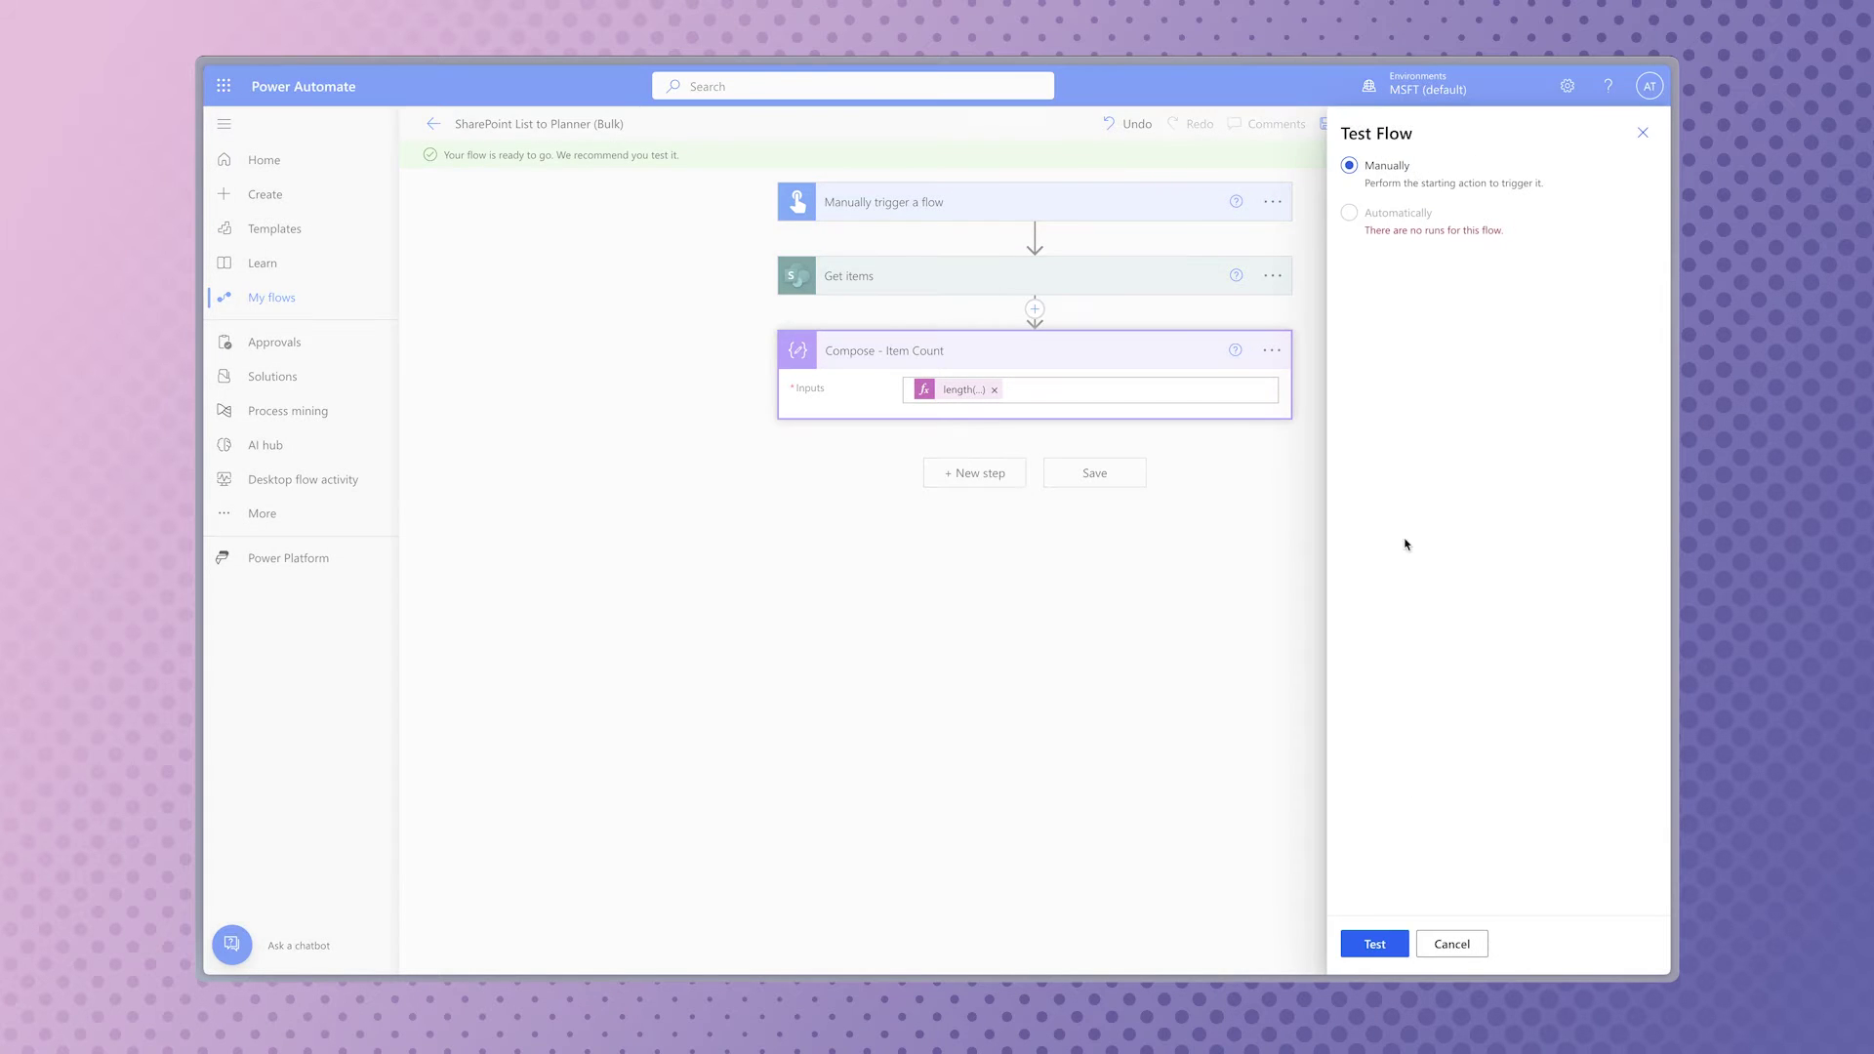
pyautogui.click(1377, 944)
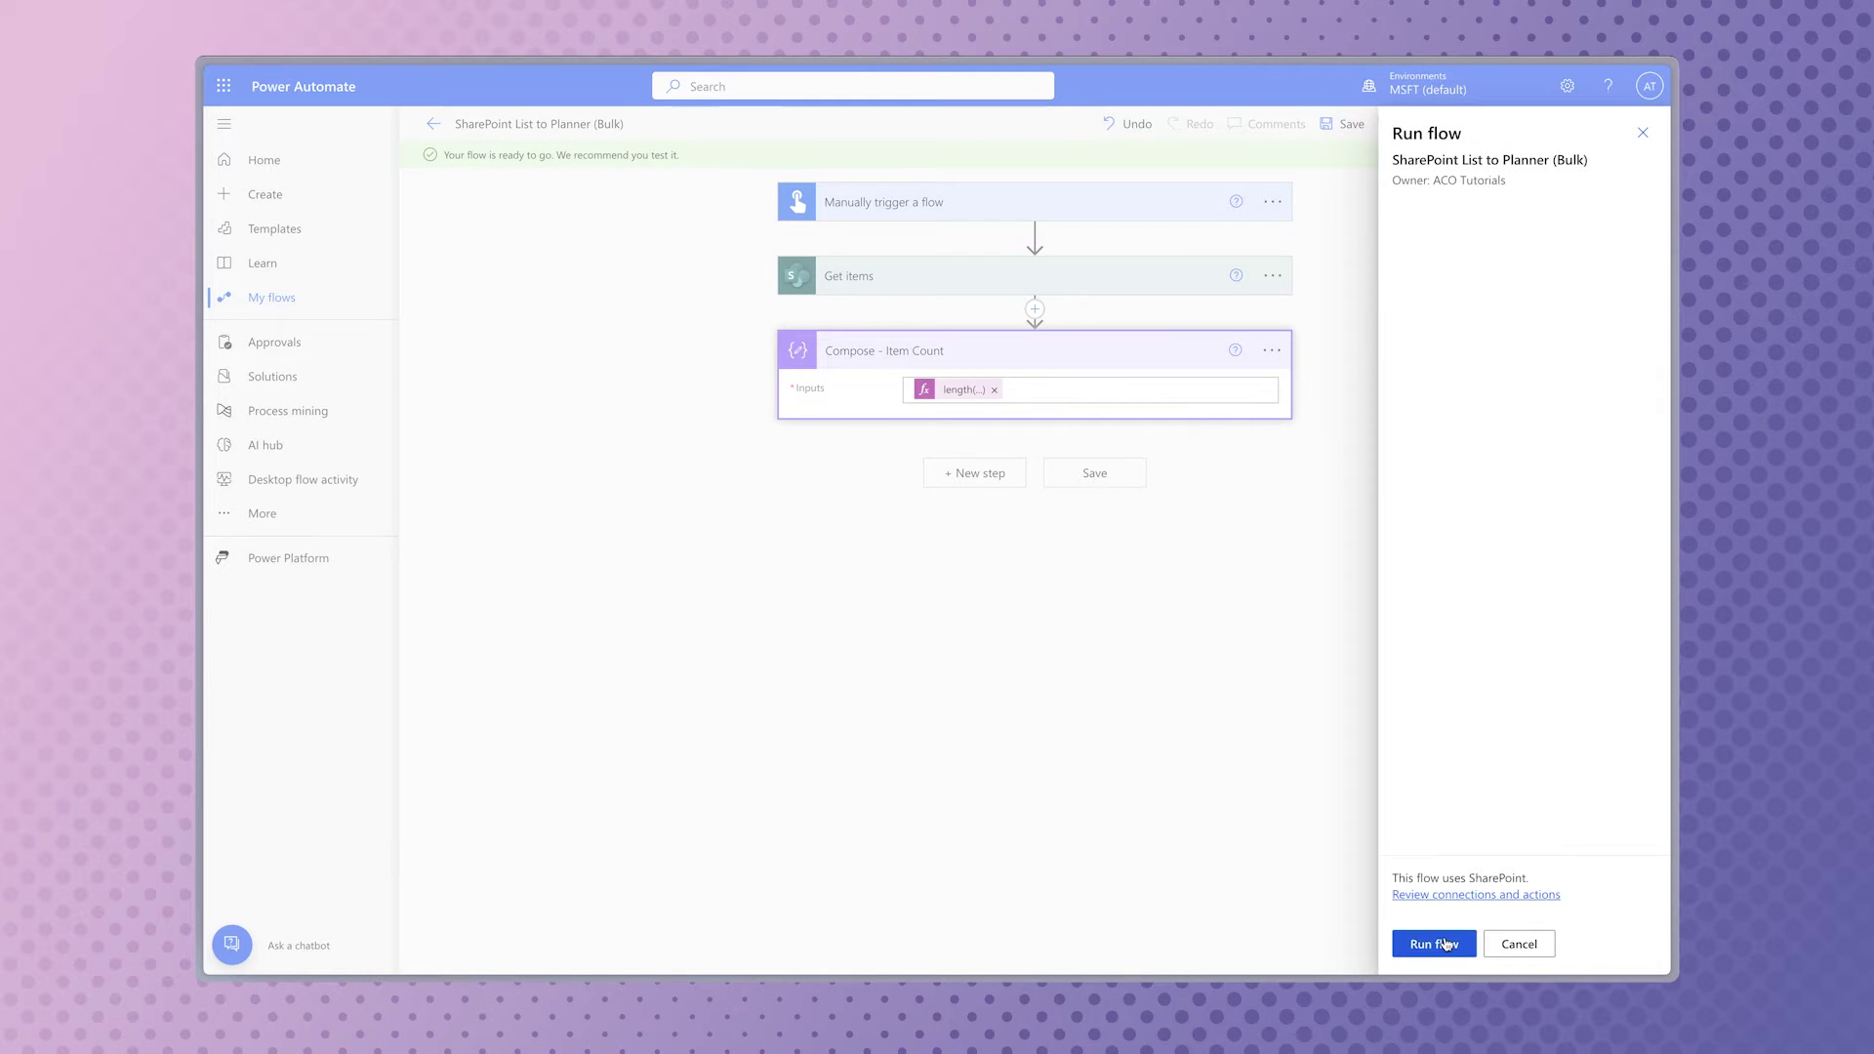
pyautogui.click(1440, 941)
pyautogui.click(1443, 943)
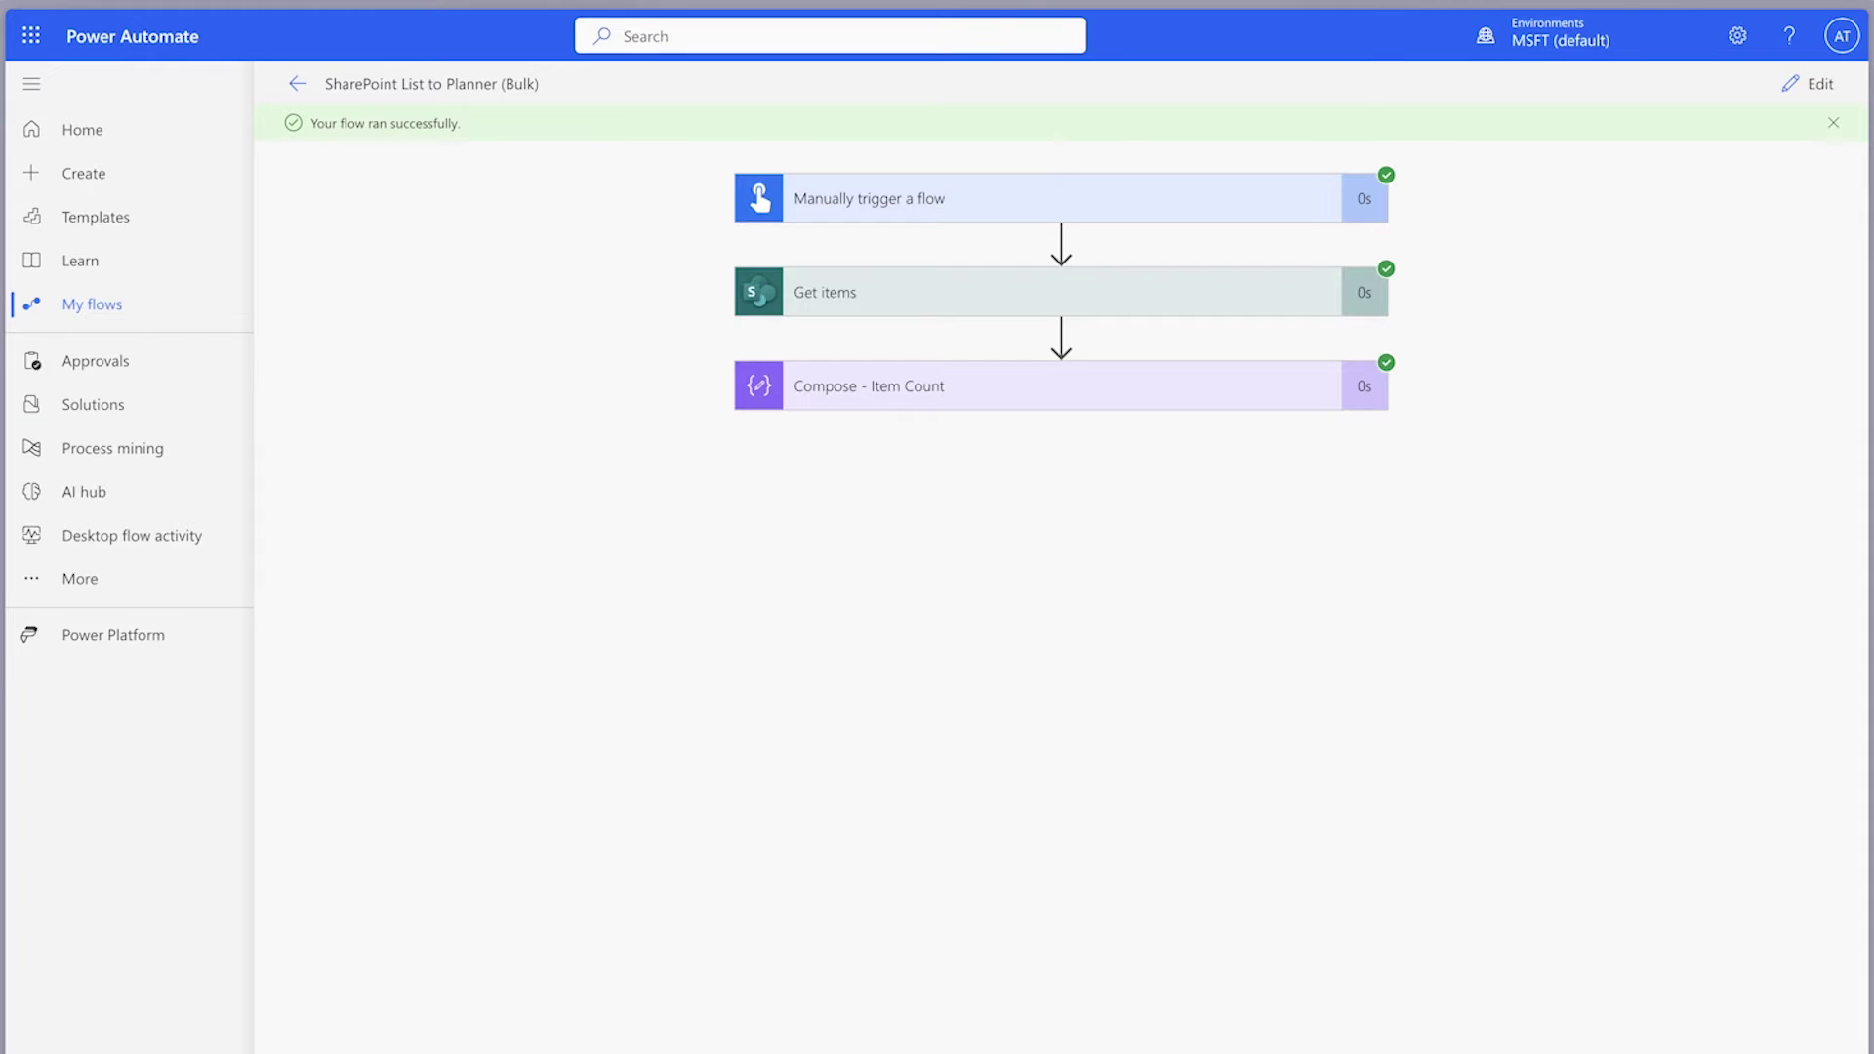
pyautogui.click(1213, 407)
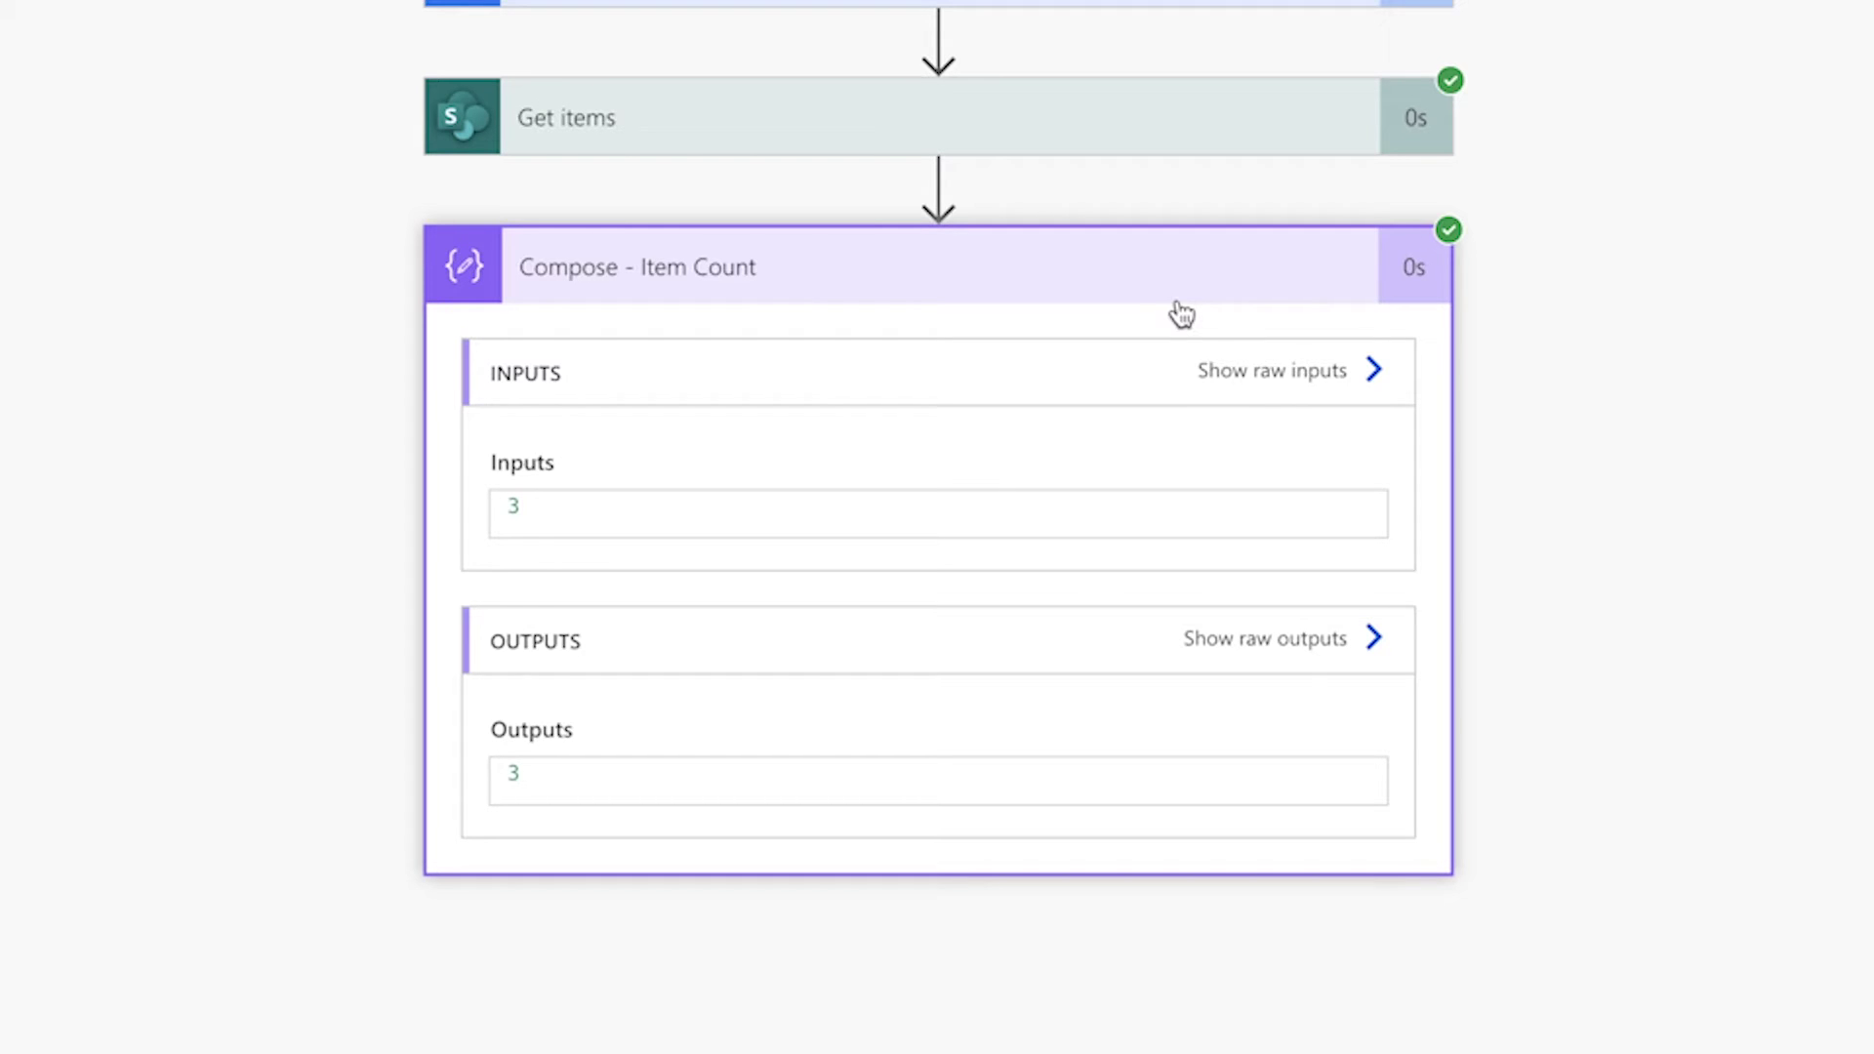
# Step: Return to editing the flow and add an Apply to each control that loops over the value output of Get items
pyautogui.click(1807, 82)
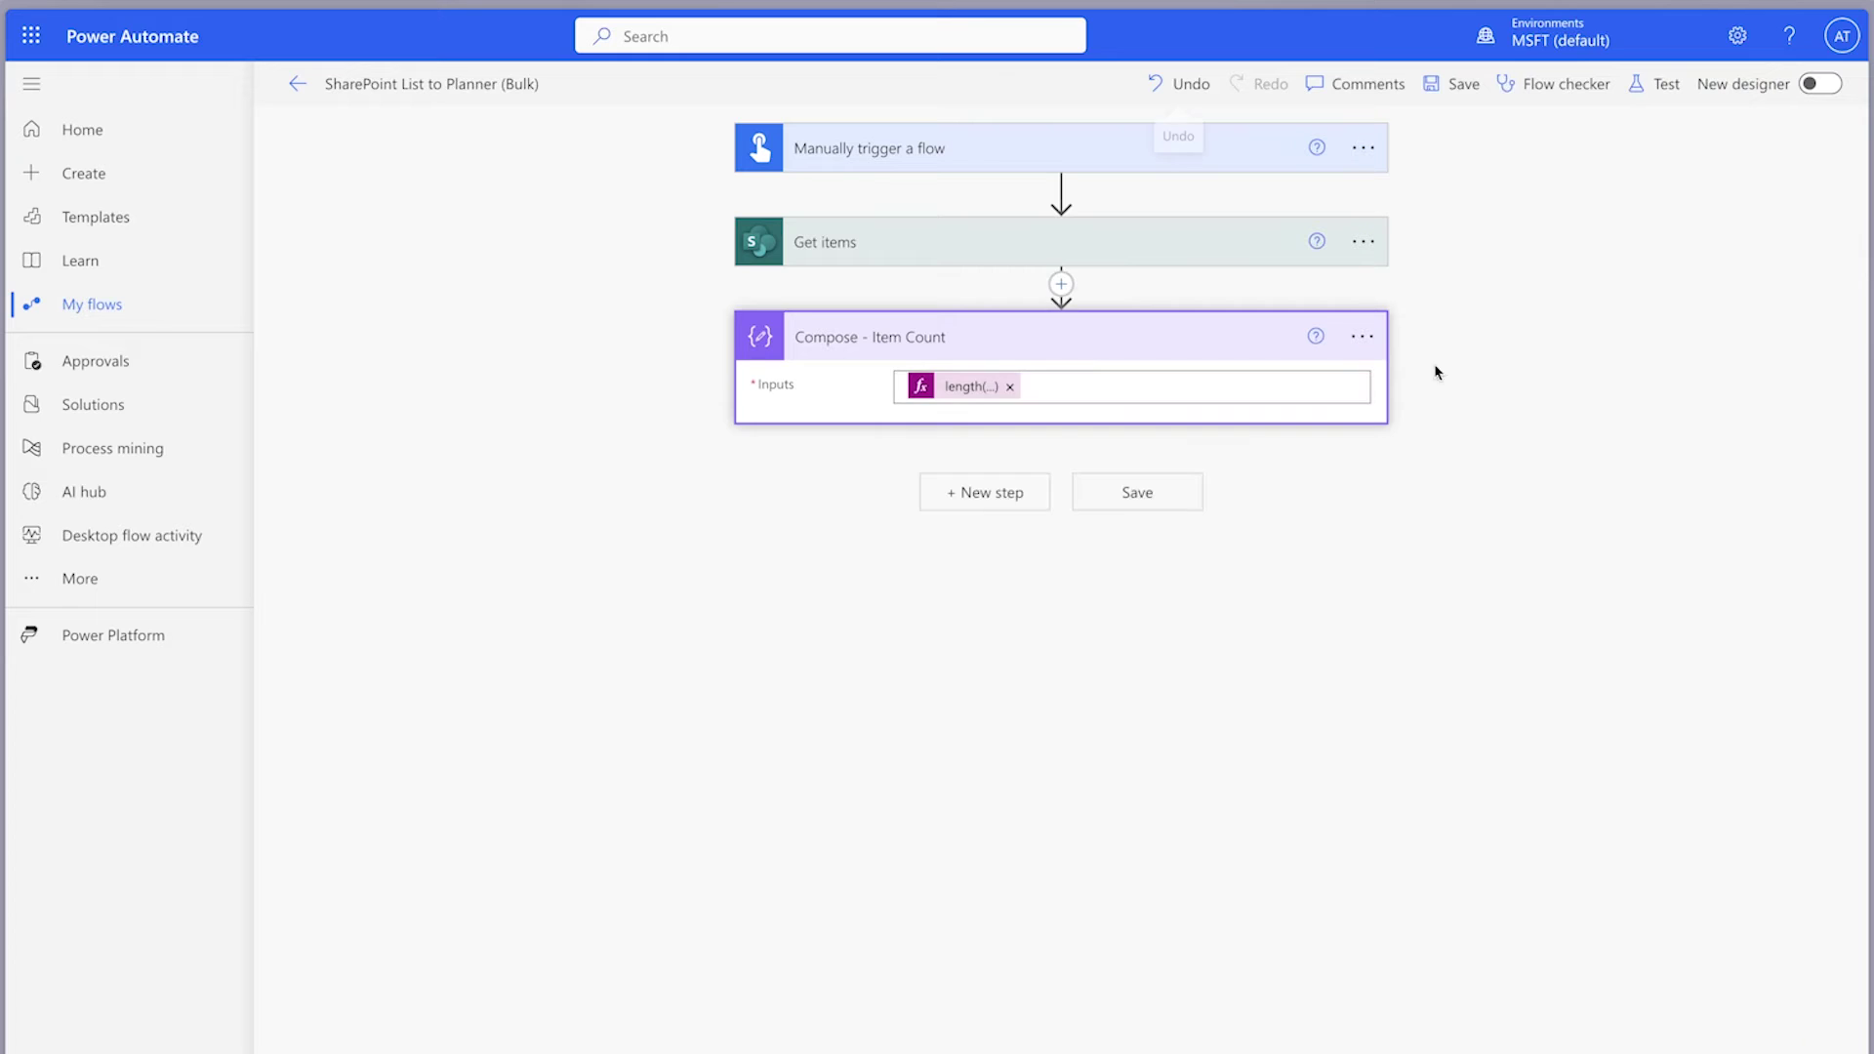
pyautogui.click(973, 493)
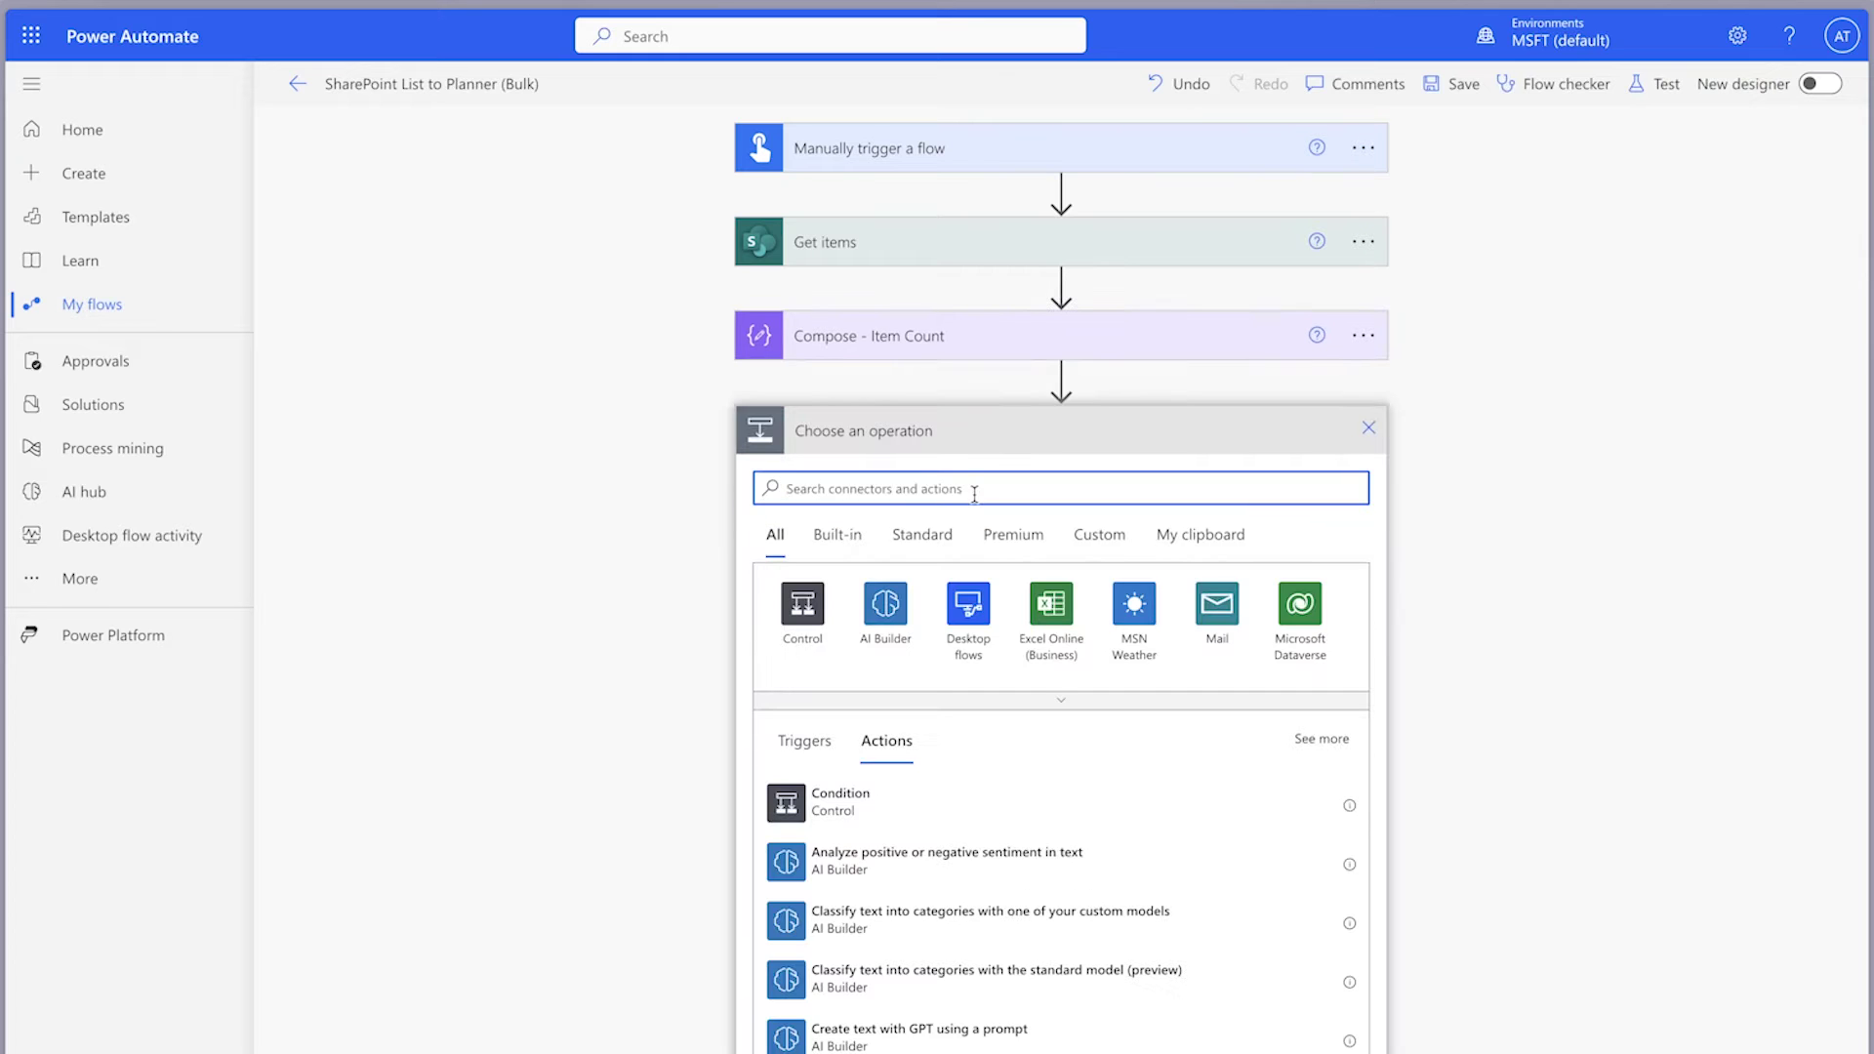
pyautogui.write('apply')
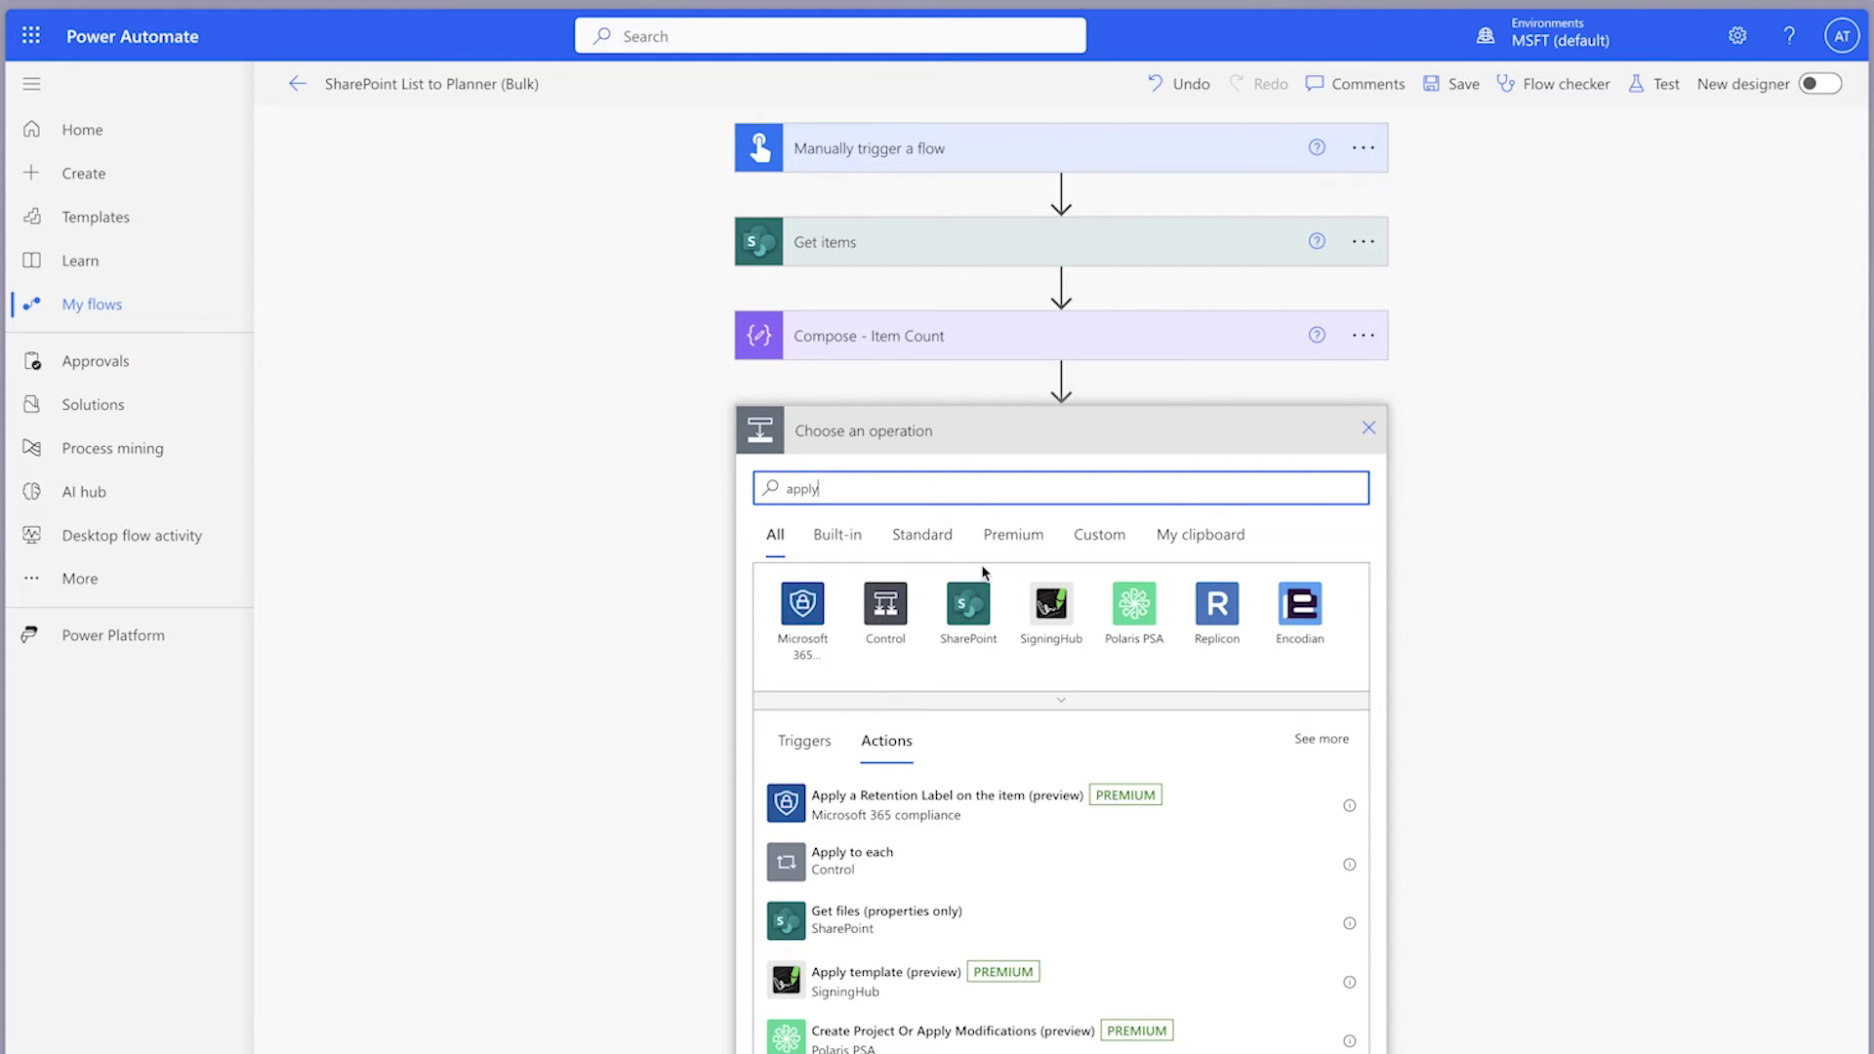
pyautogui.click(983, 876)
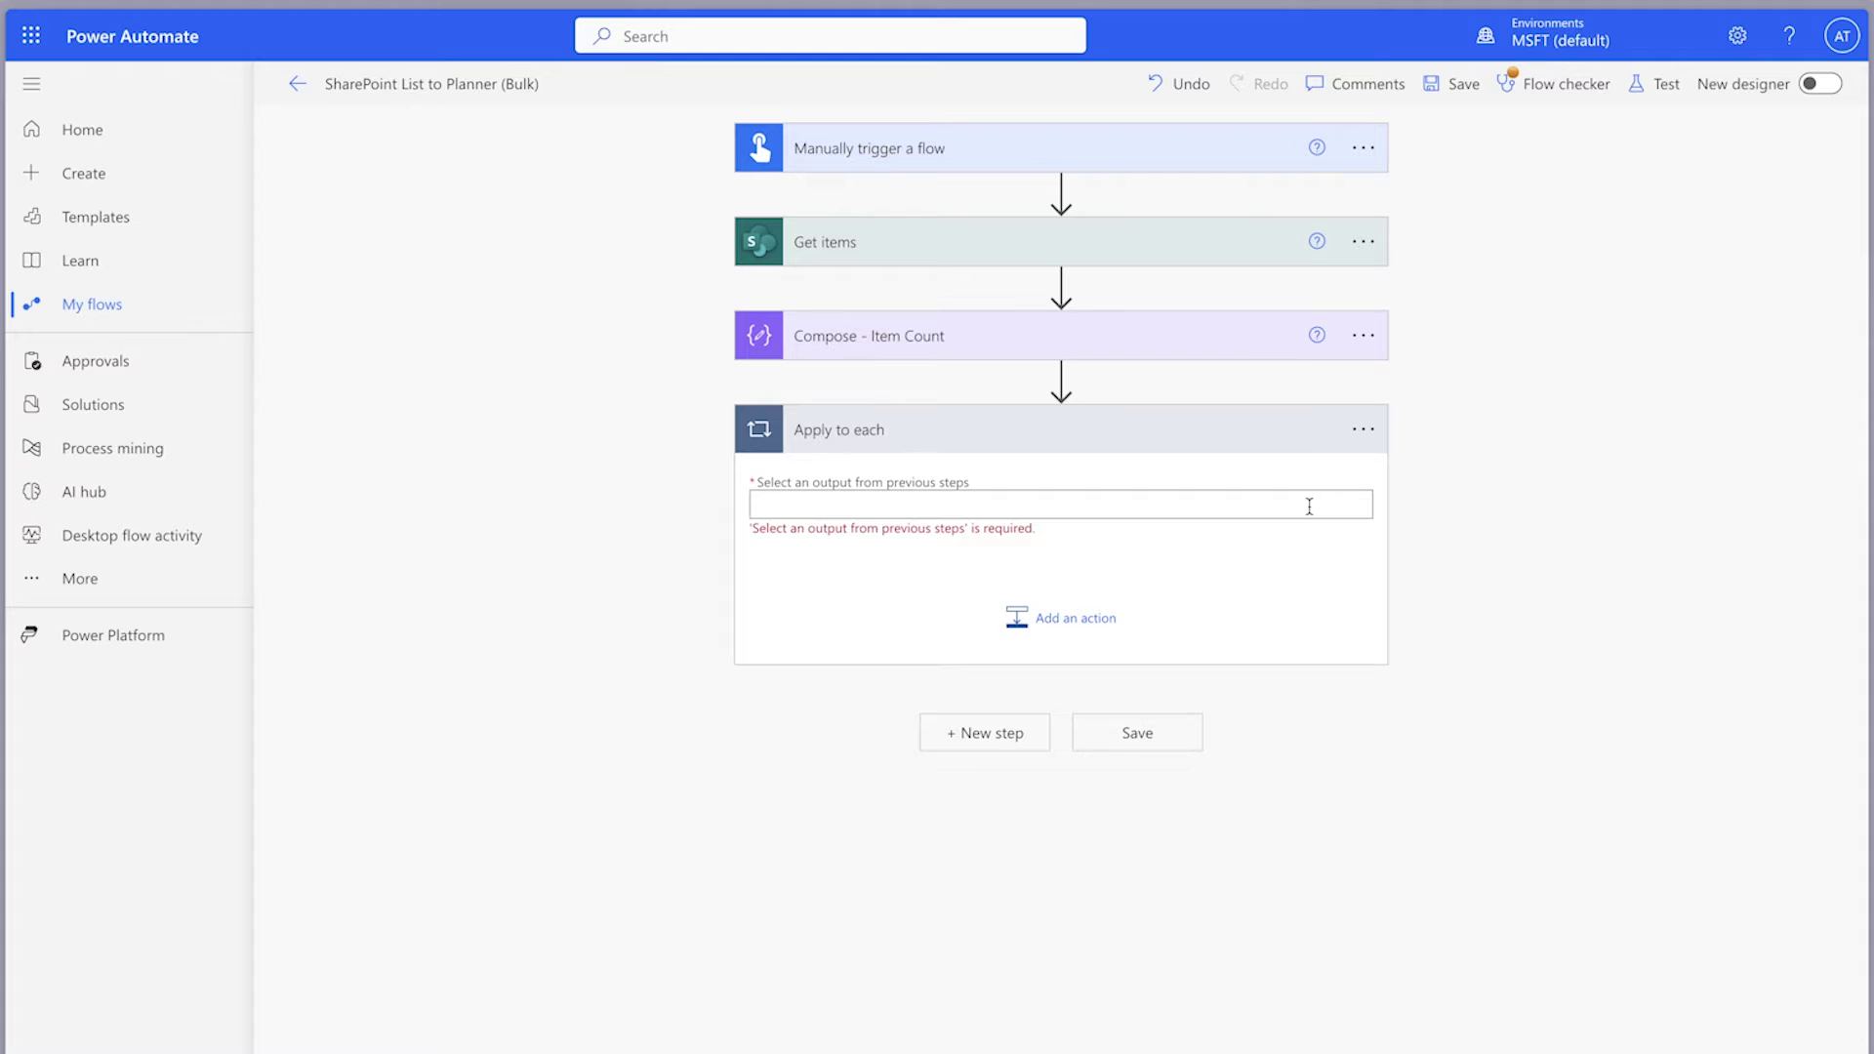
pyautogui.click(1308, 505)
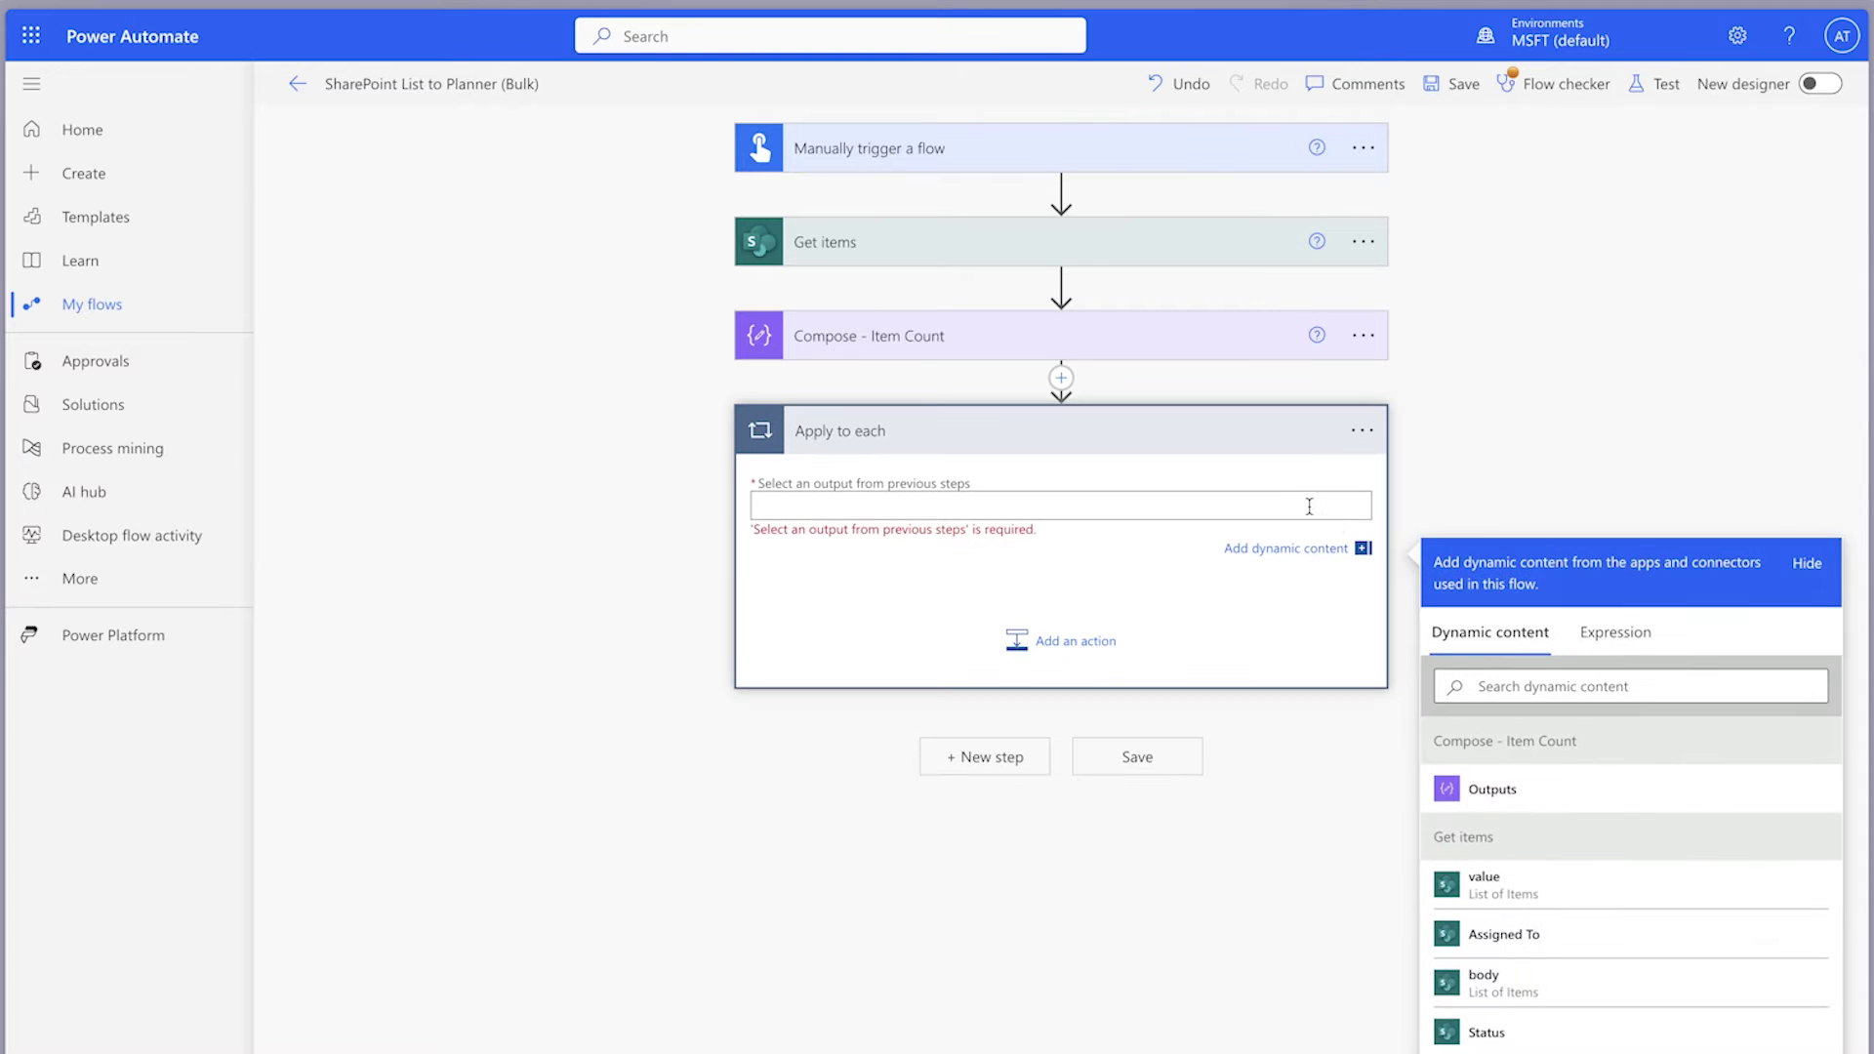
pyautogui.click(1581, 879)
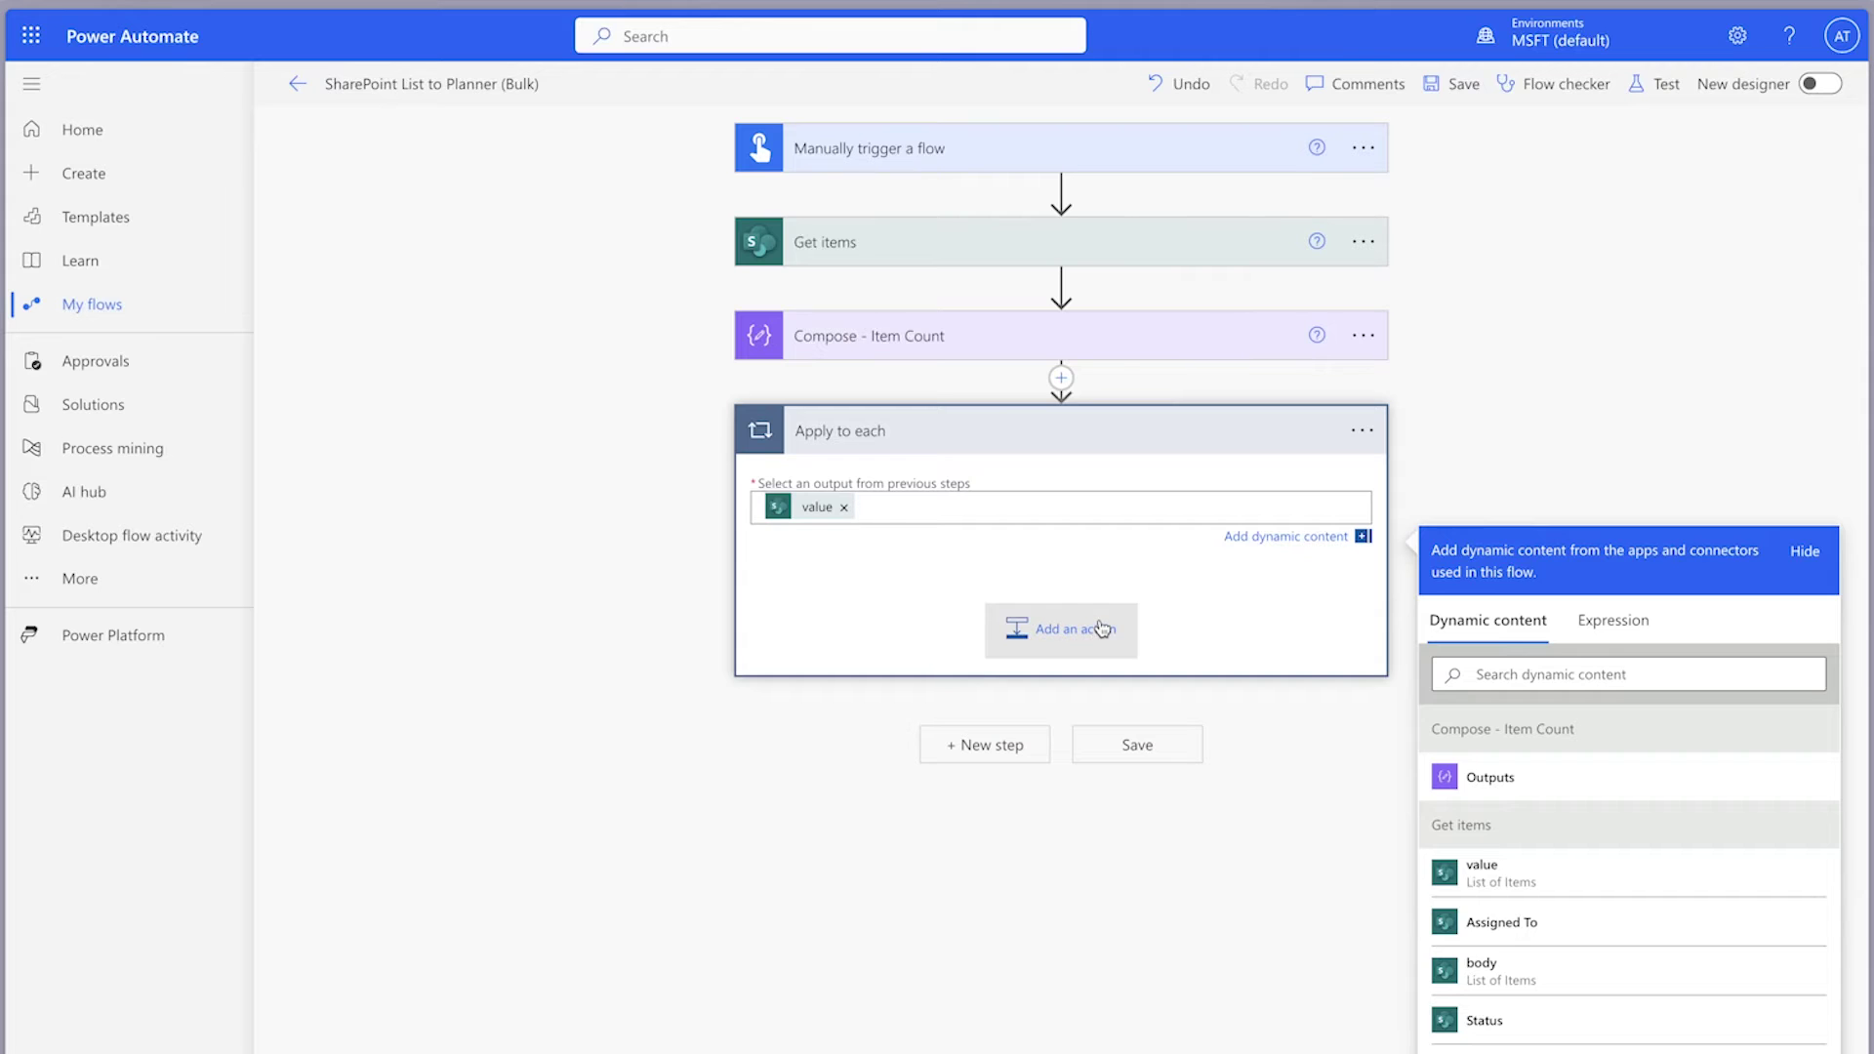
# Step: Add a Select data operation inside the Apply to each loop and set its From input to Assigned To
pyautogui.click(1096, 511)
pyautogui.write('select')
pyautogui.click(867, 729)
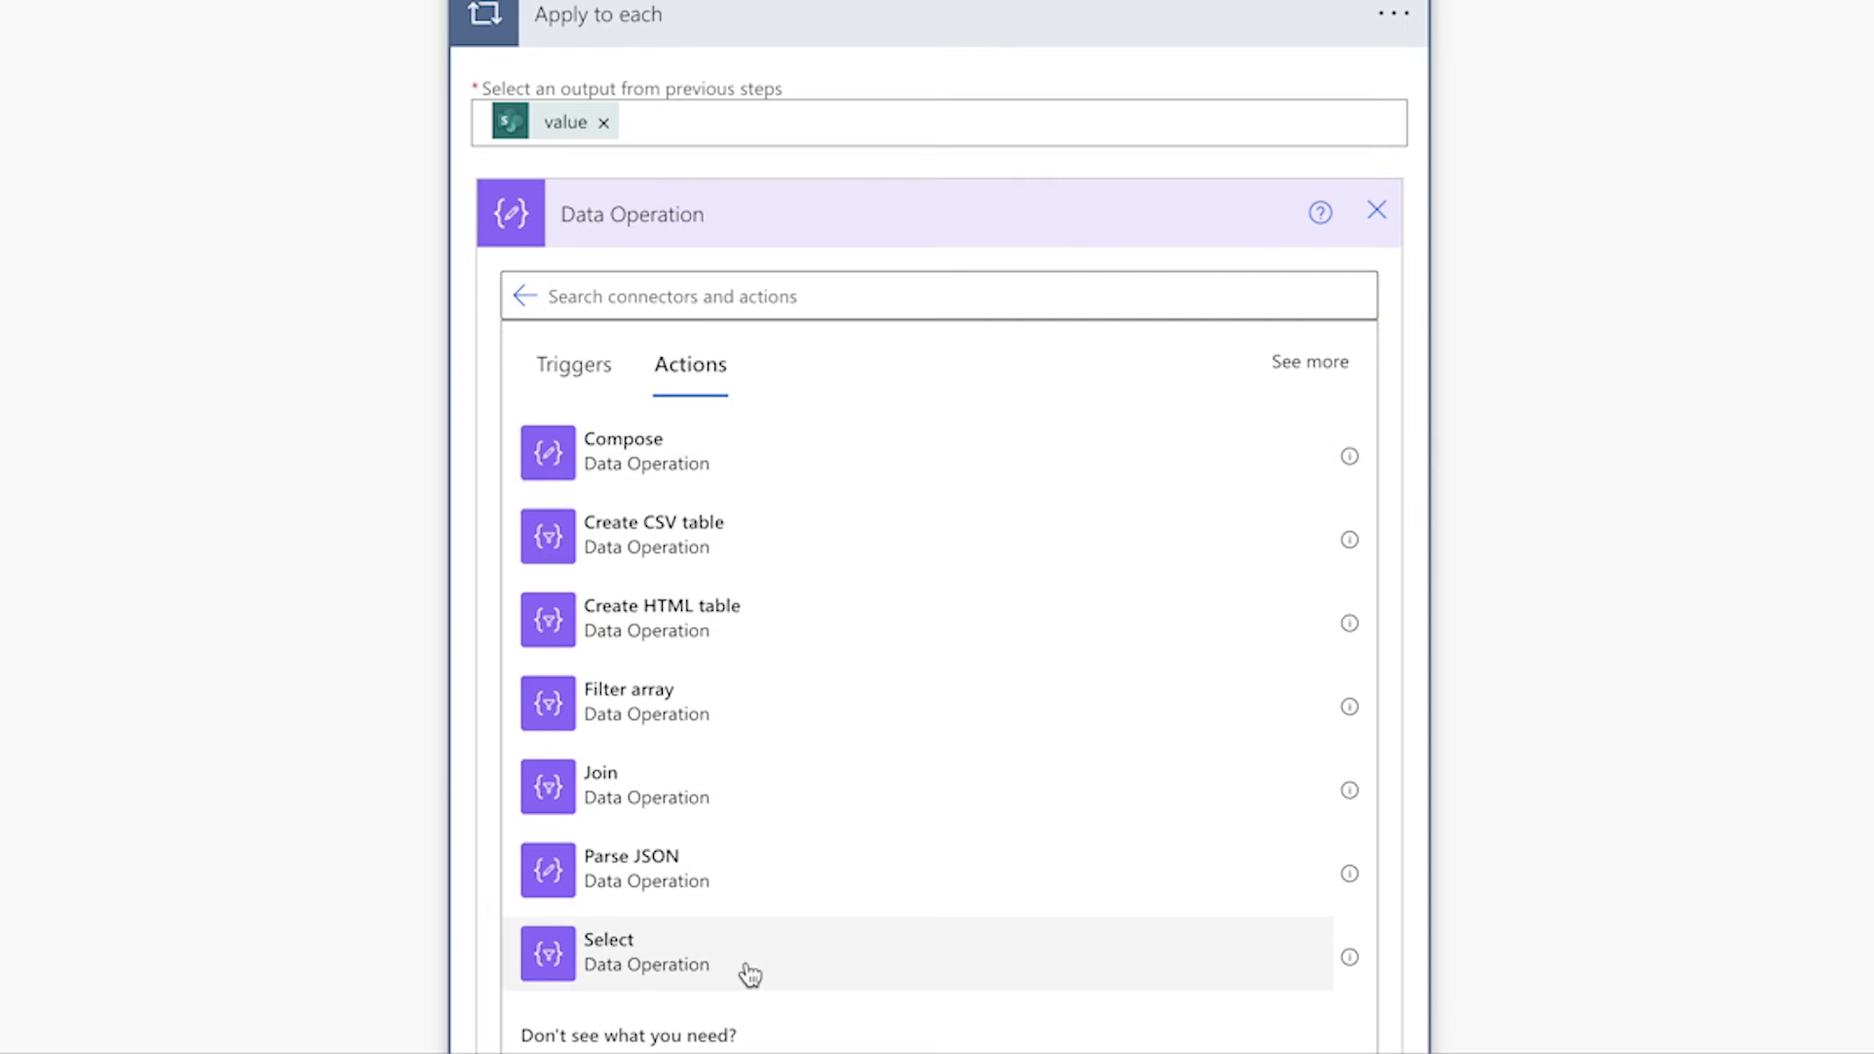
pyautogui.click(750, 973)
pyautogui.click(1349, 517)
pyautogui.write('assigned')
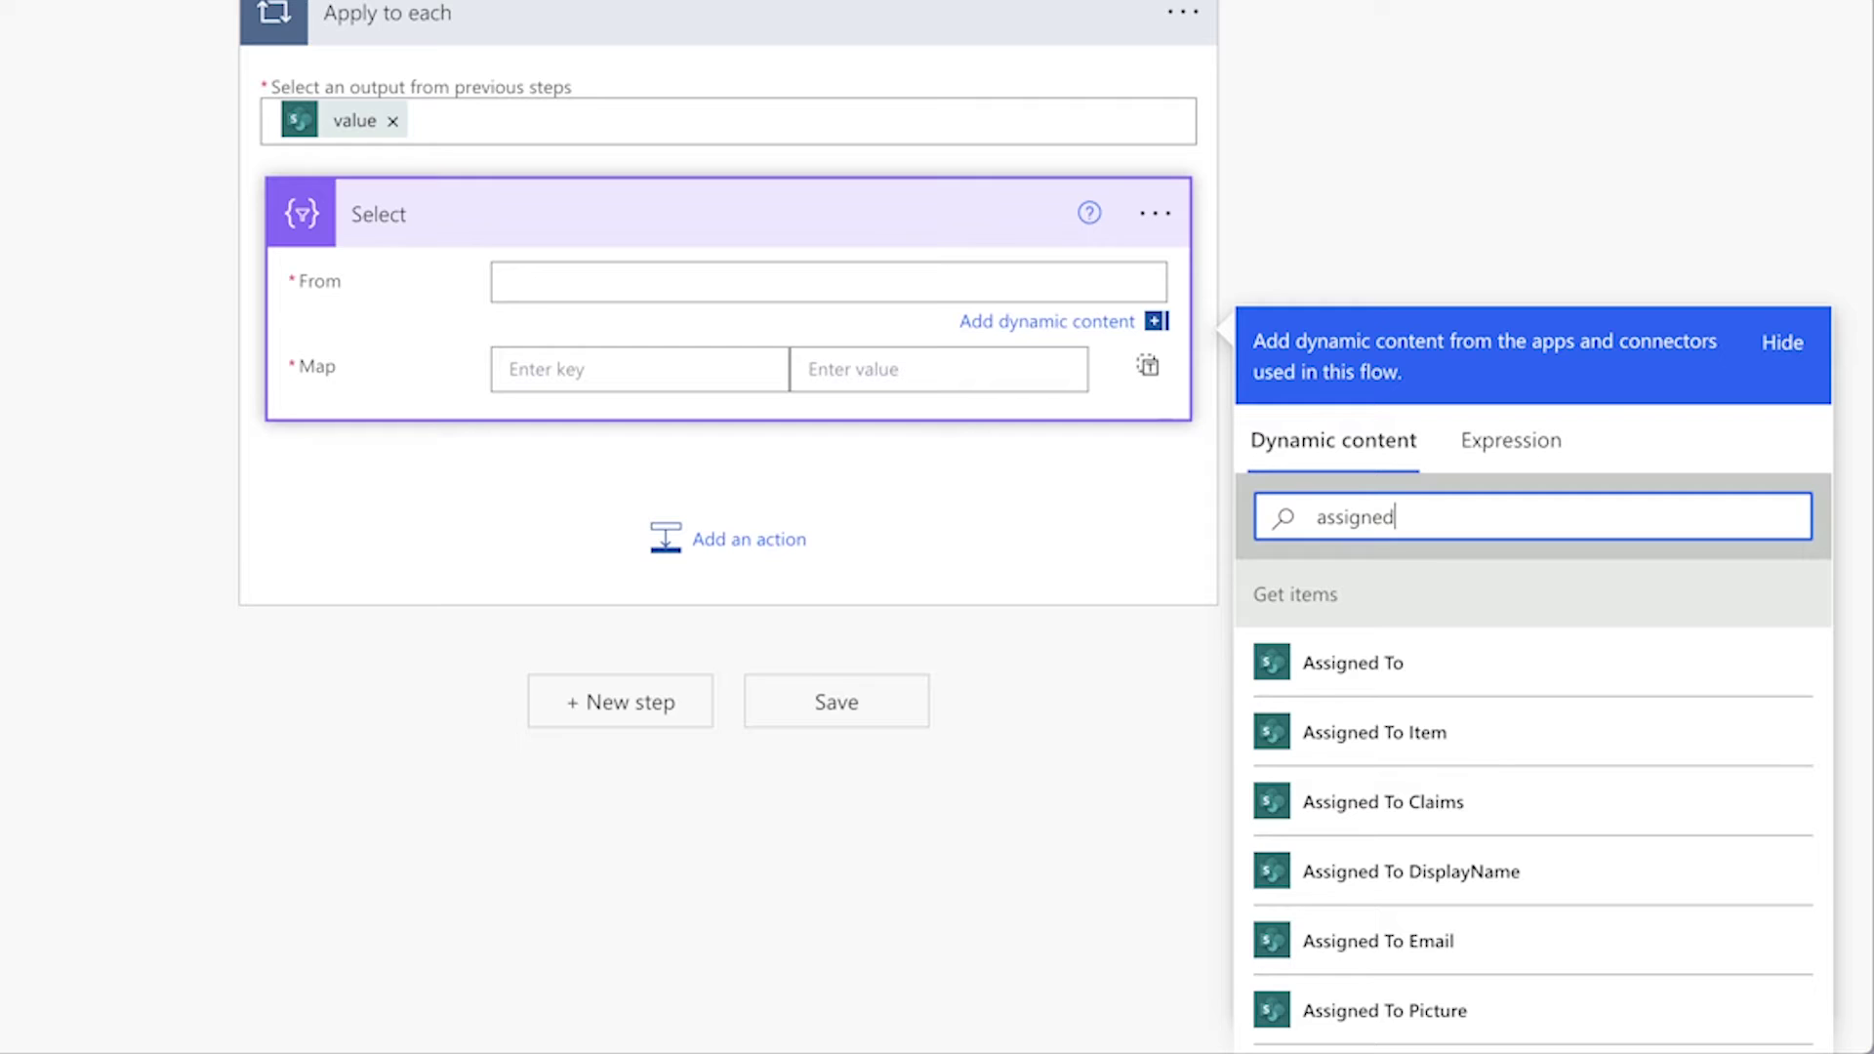
pyautogui.click(1360, 662)
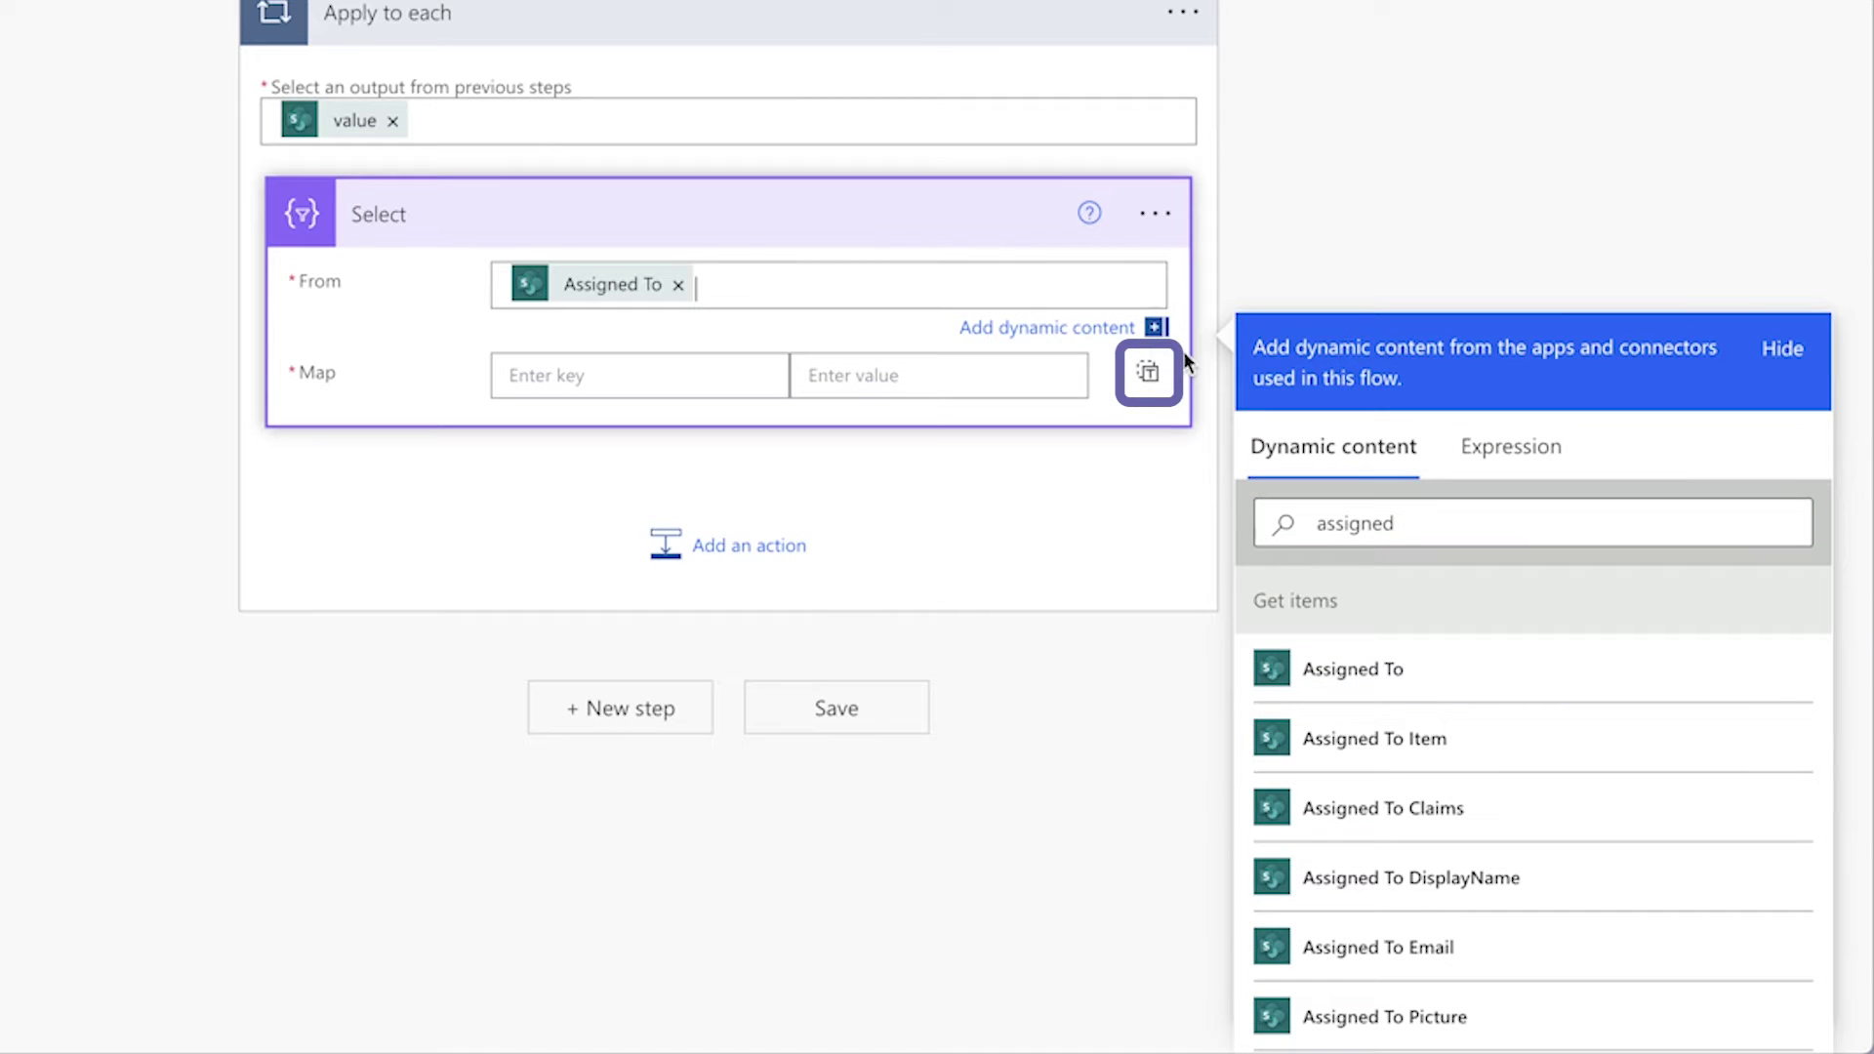
# Step: Switch the Select action's Map to text mode and set it to Assigned To Email
pyautogui.click(1147, 372)
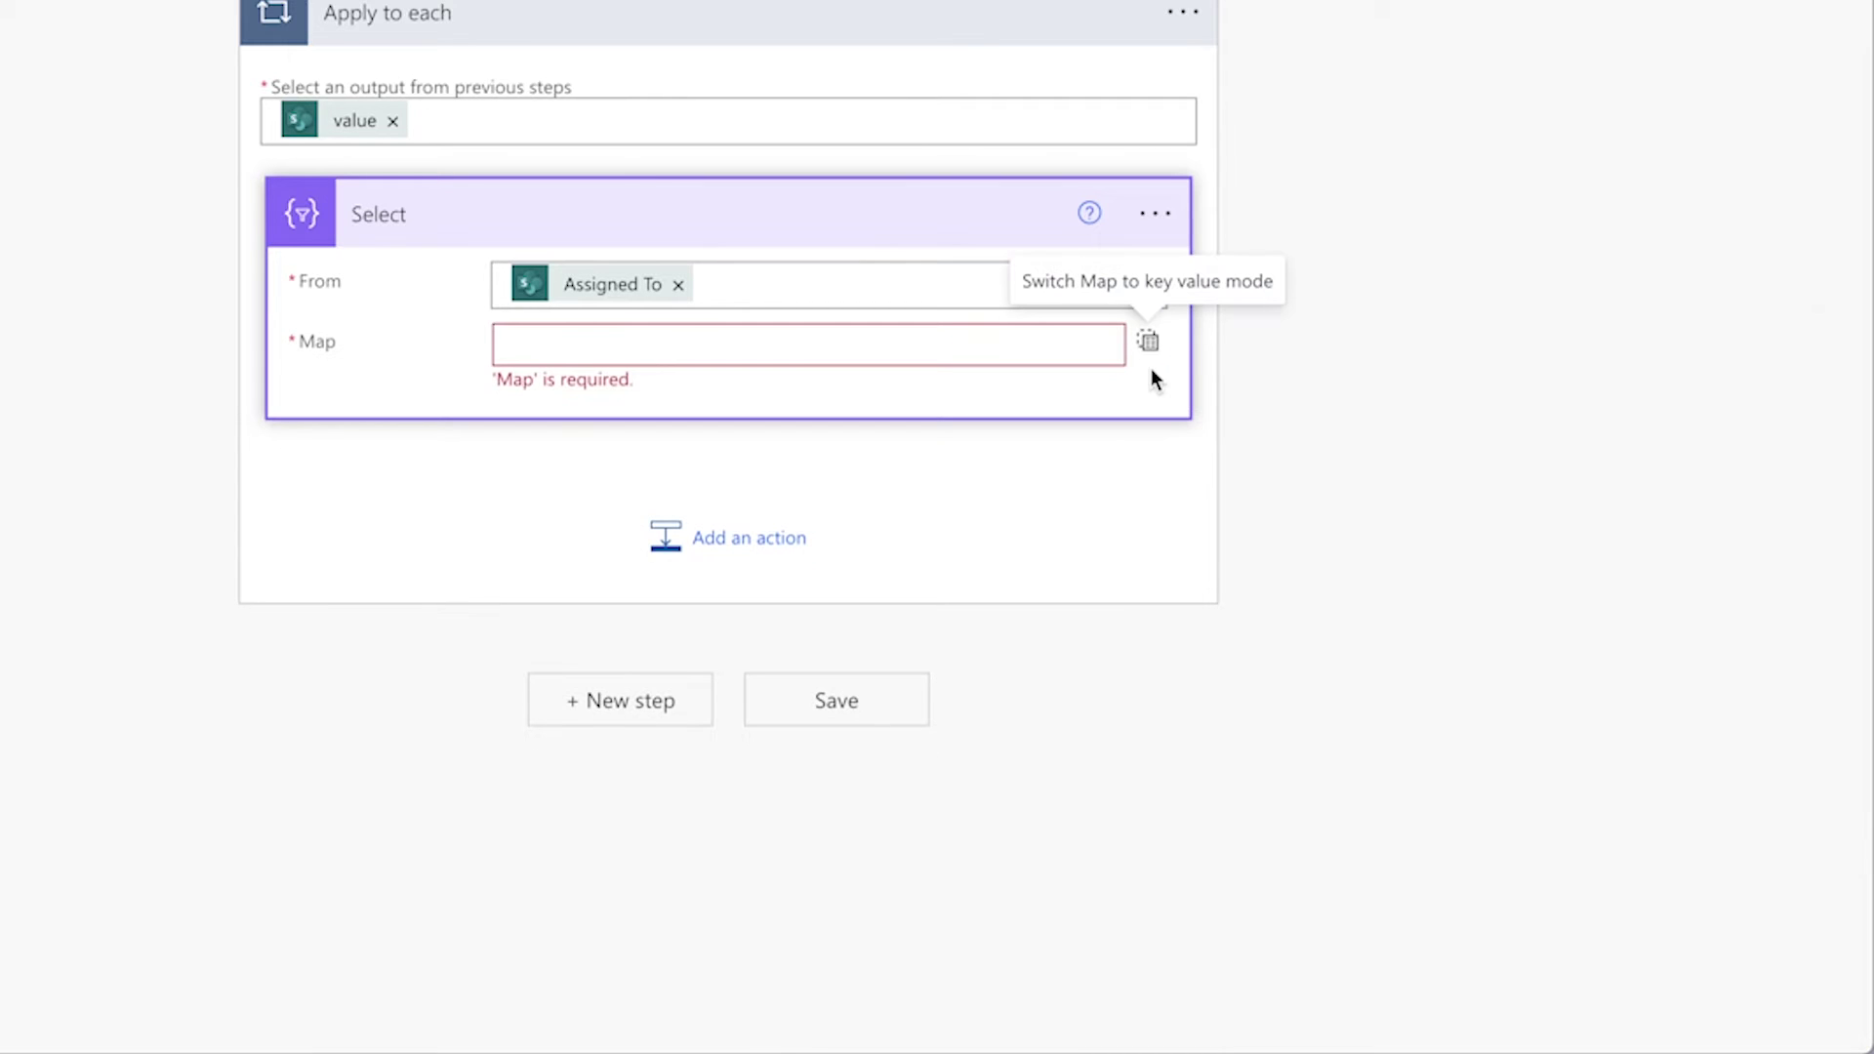
pyautogui.click(1358, 601)
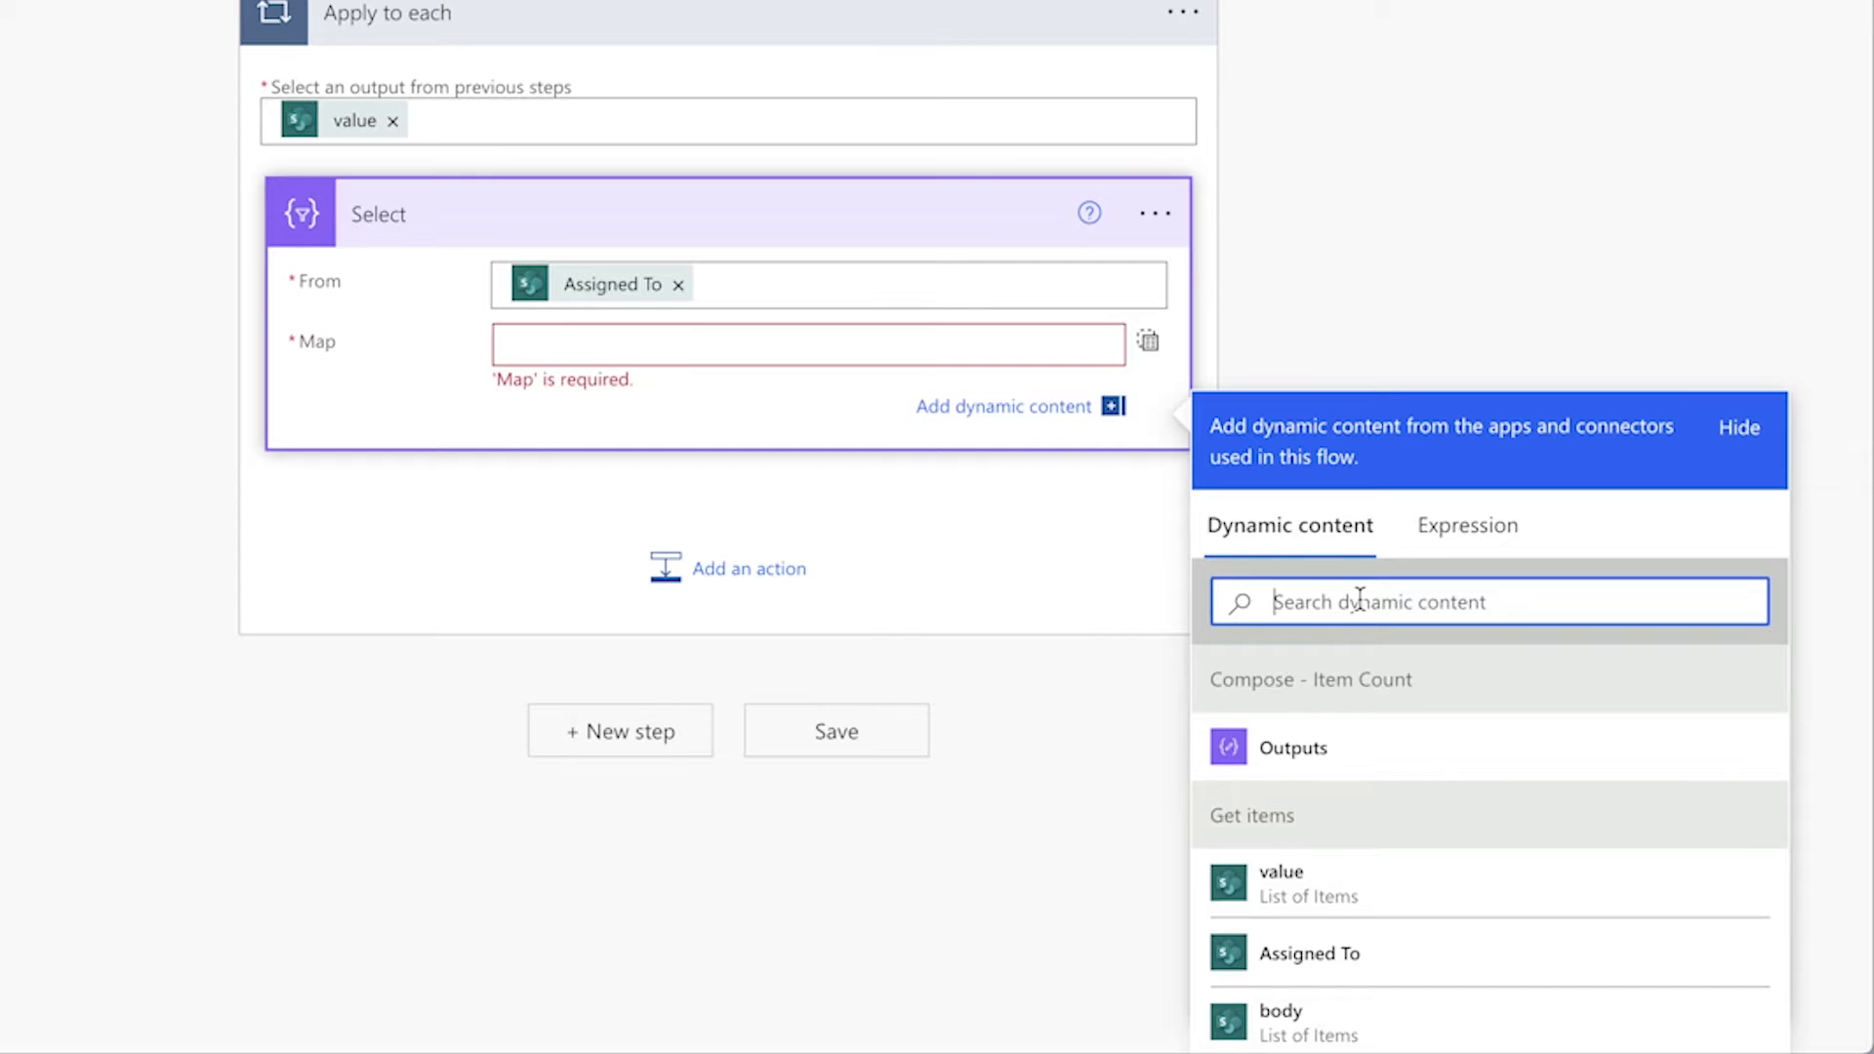
pyautogui.write('email')
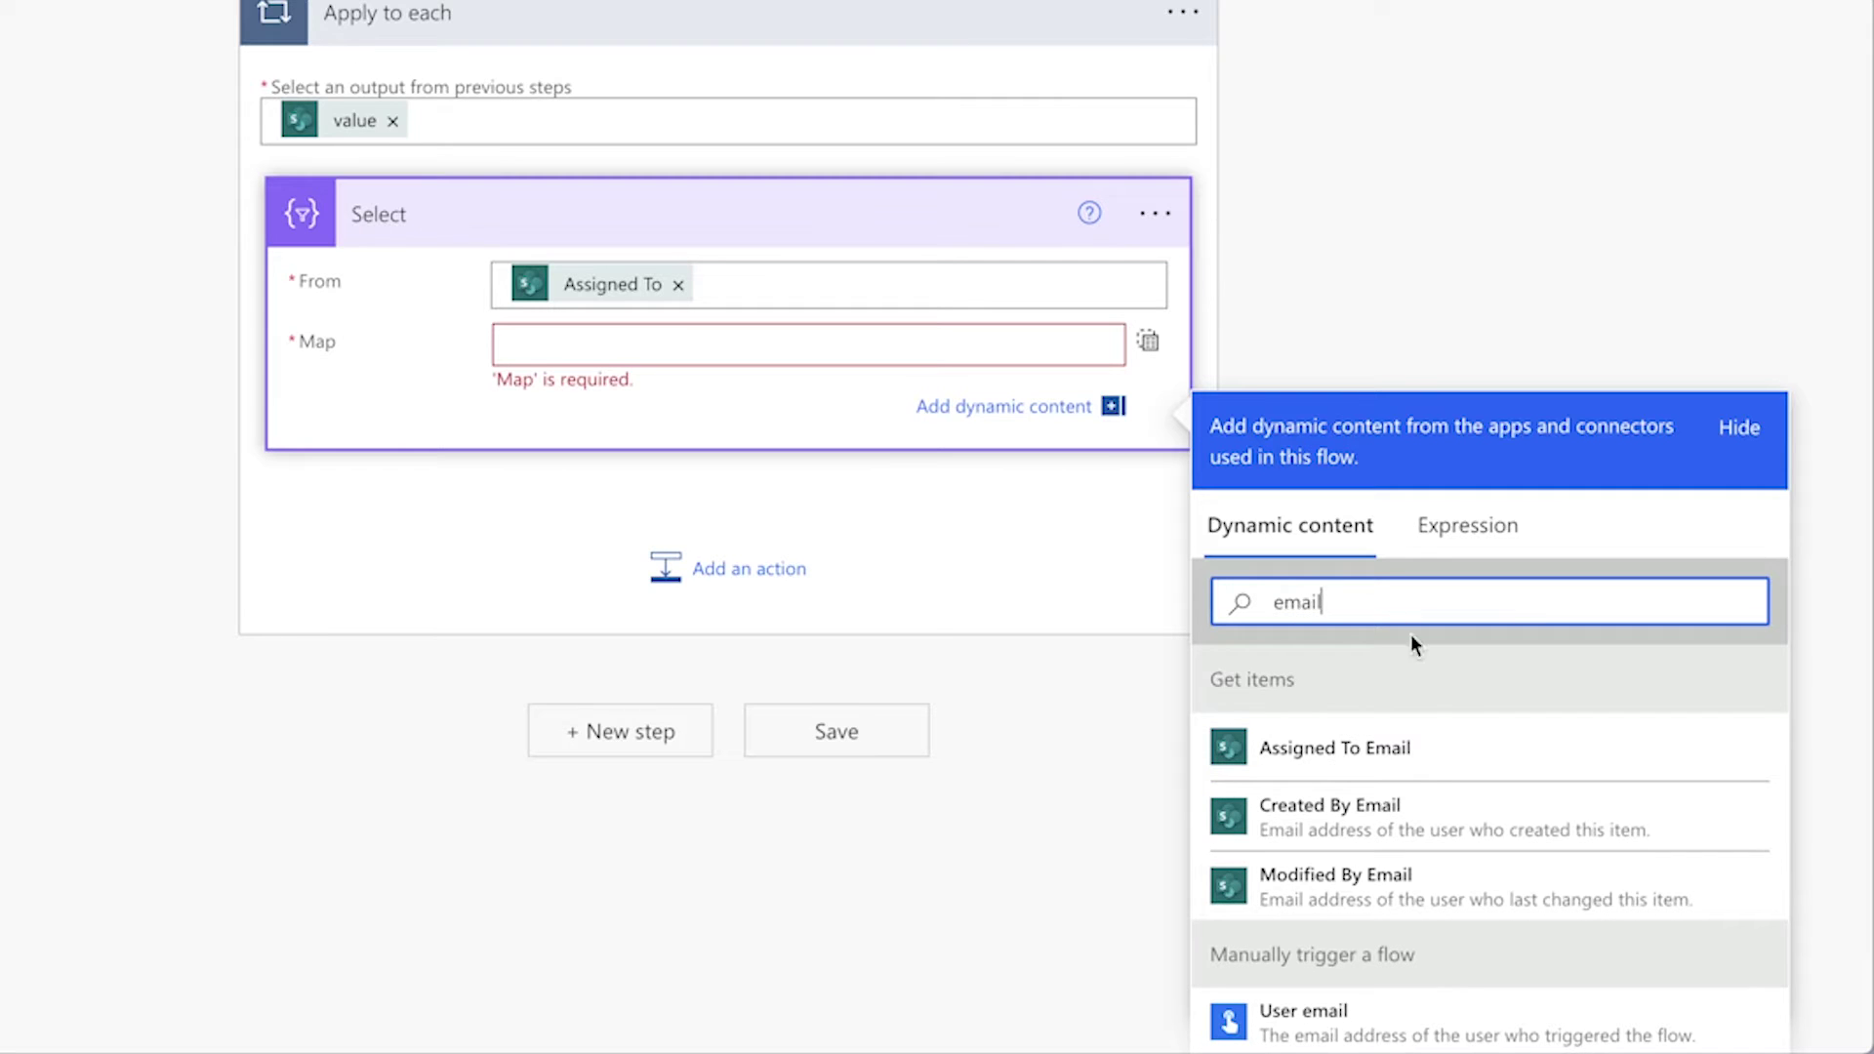
pyautogui.click(1418, 746)
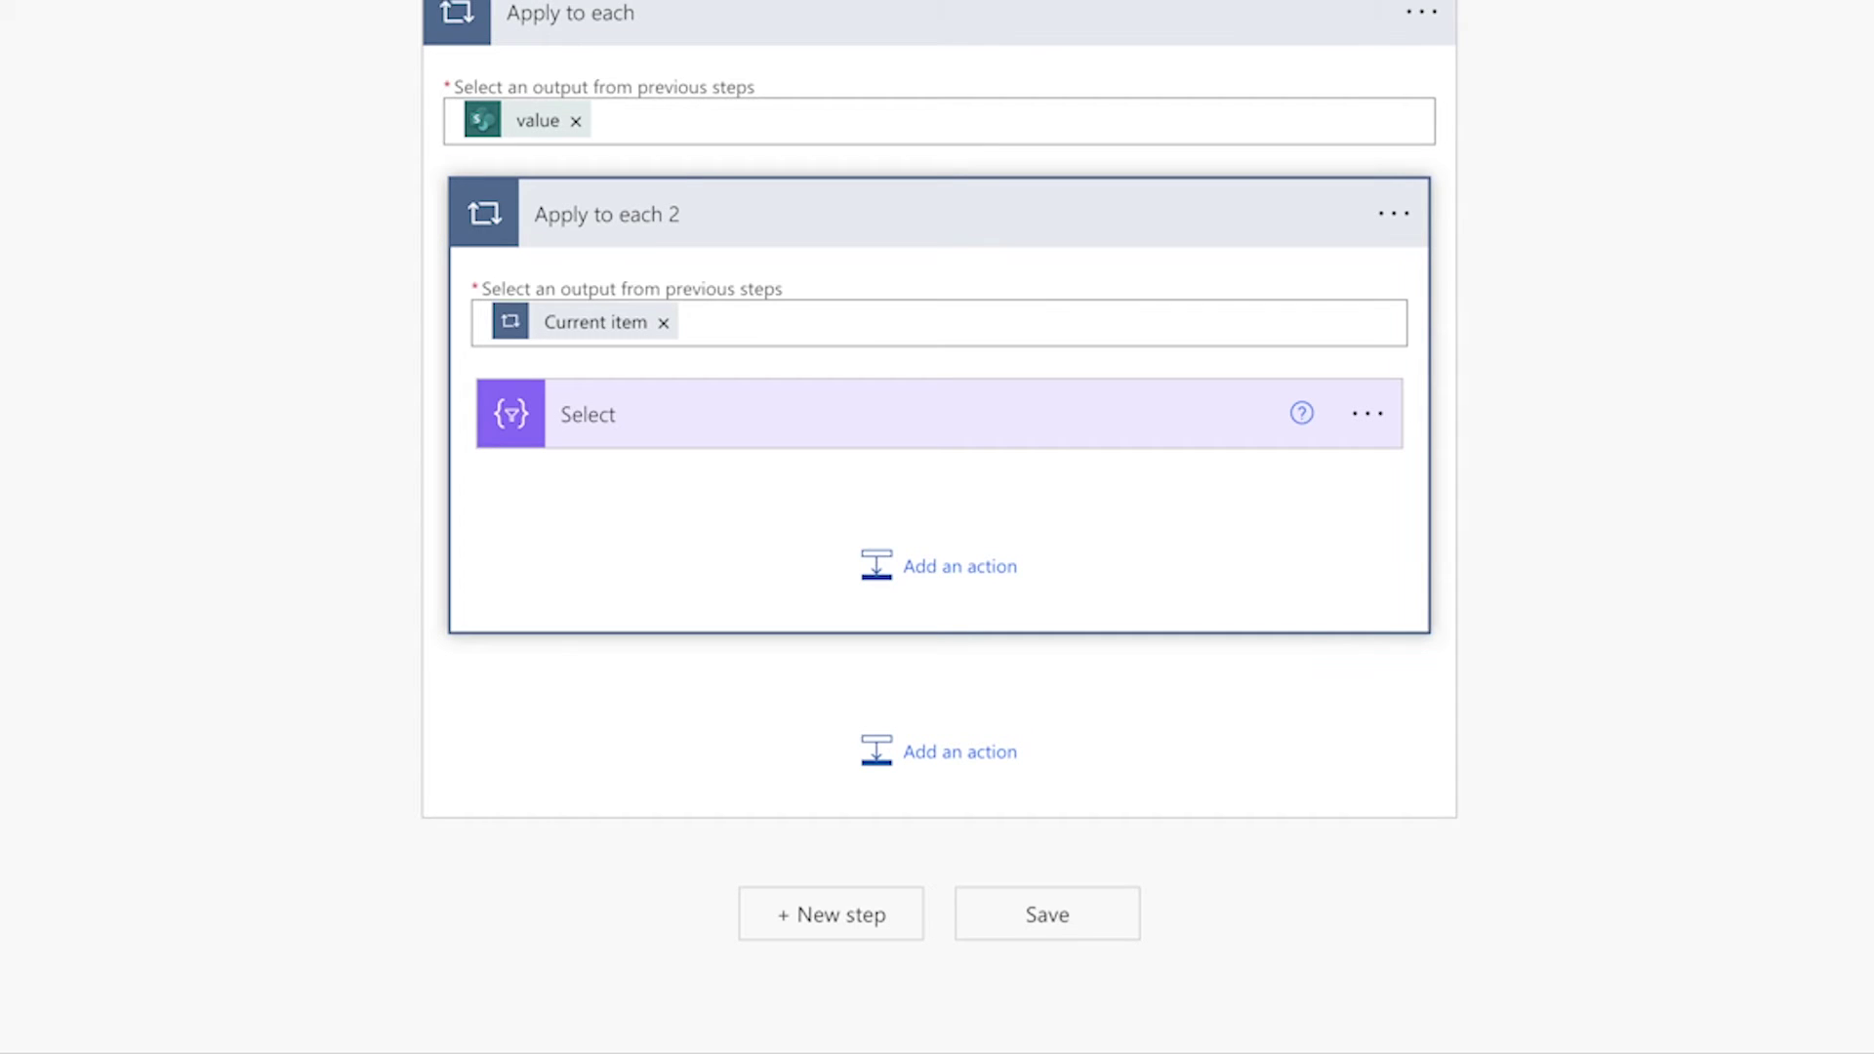
# Step: Move the Select action out of the nested Apply to each 2 loop and delete that nested loop
pyautogui.moveTo(958, 426); pyautogui.dragTo(975, 699)
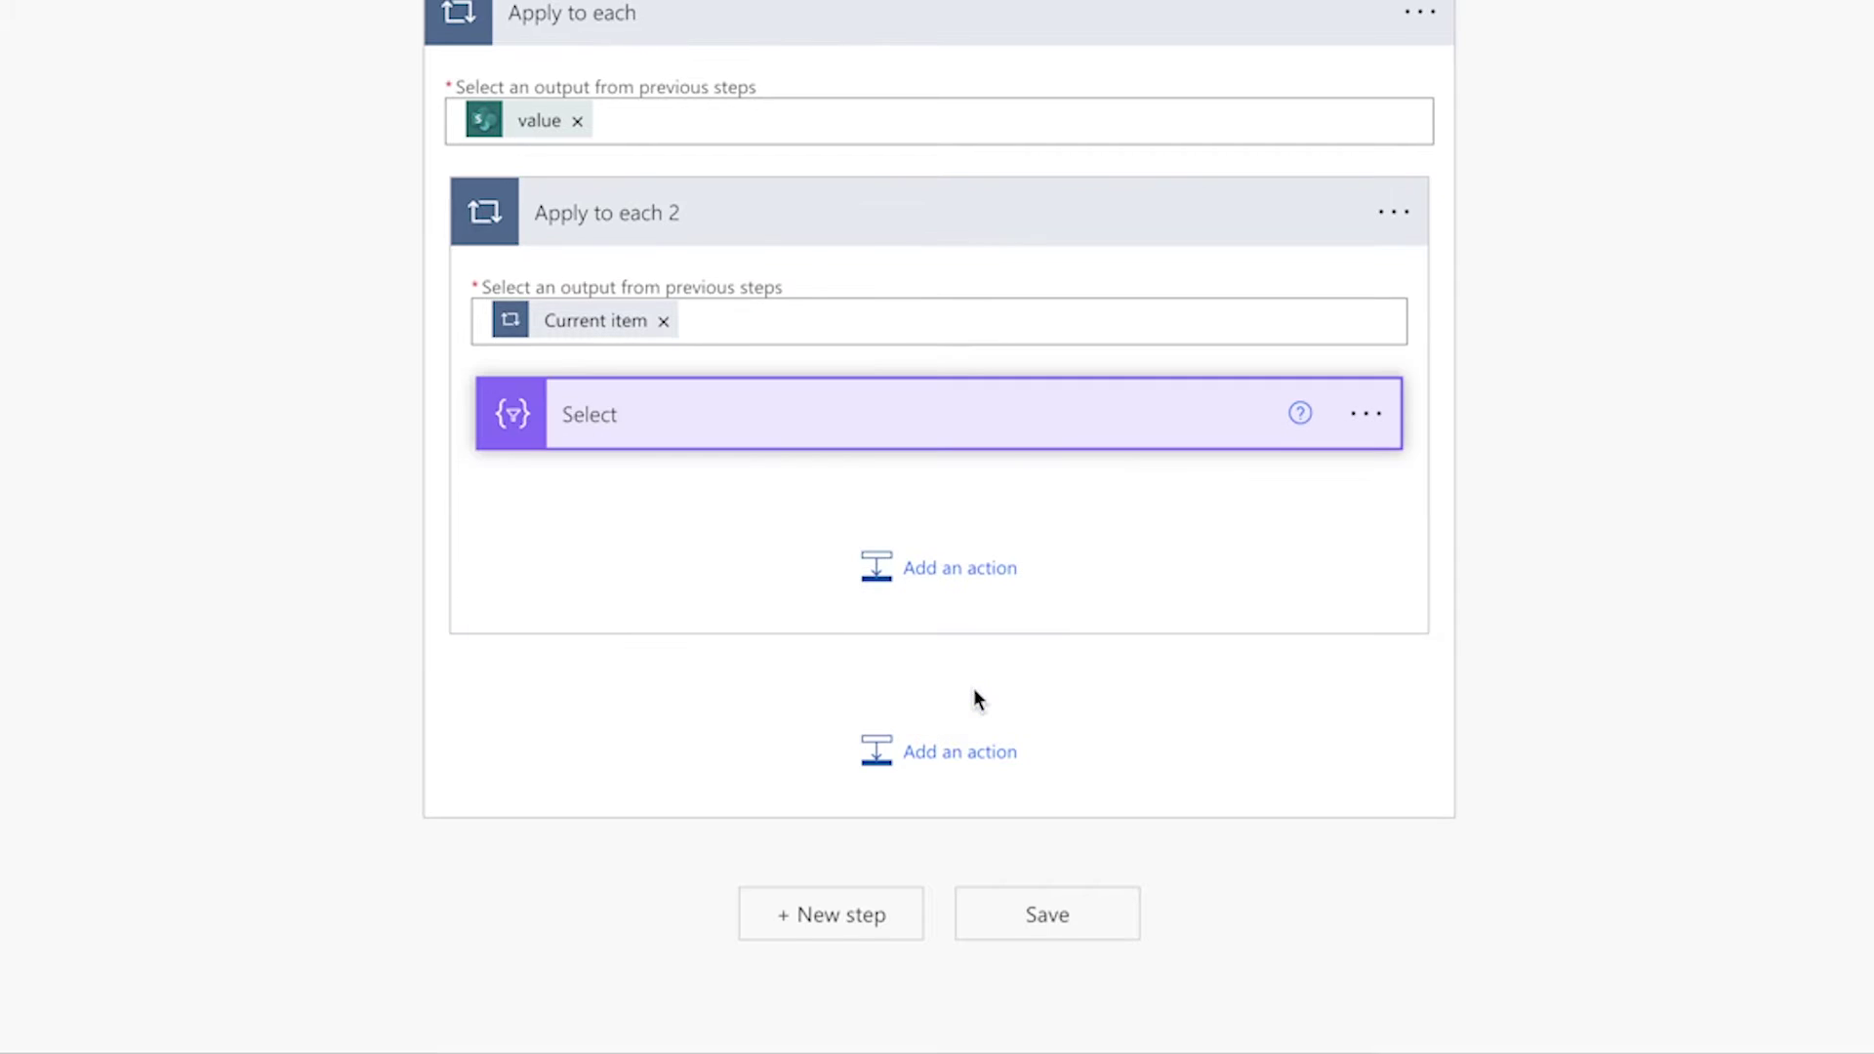
pyautogui.click(1365, 221)
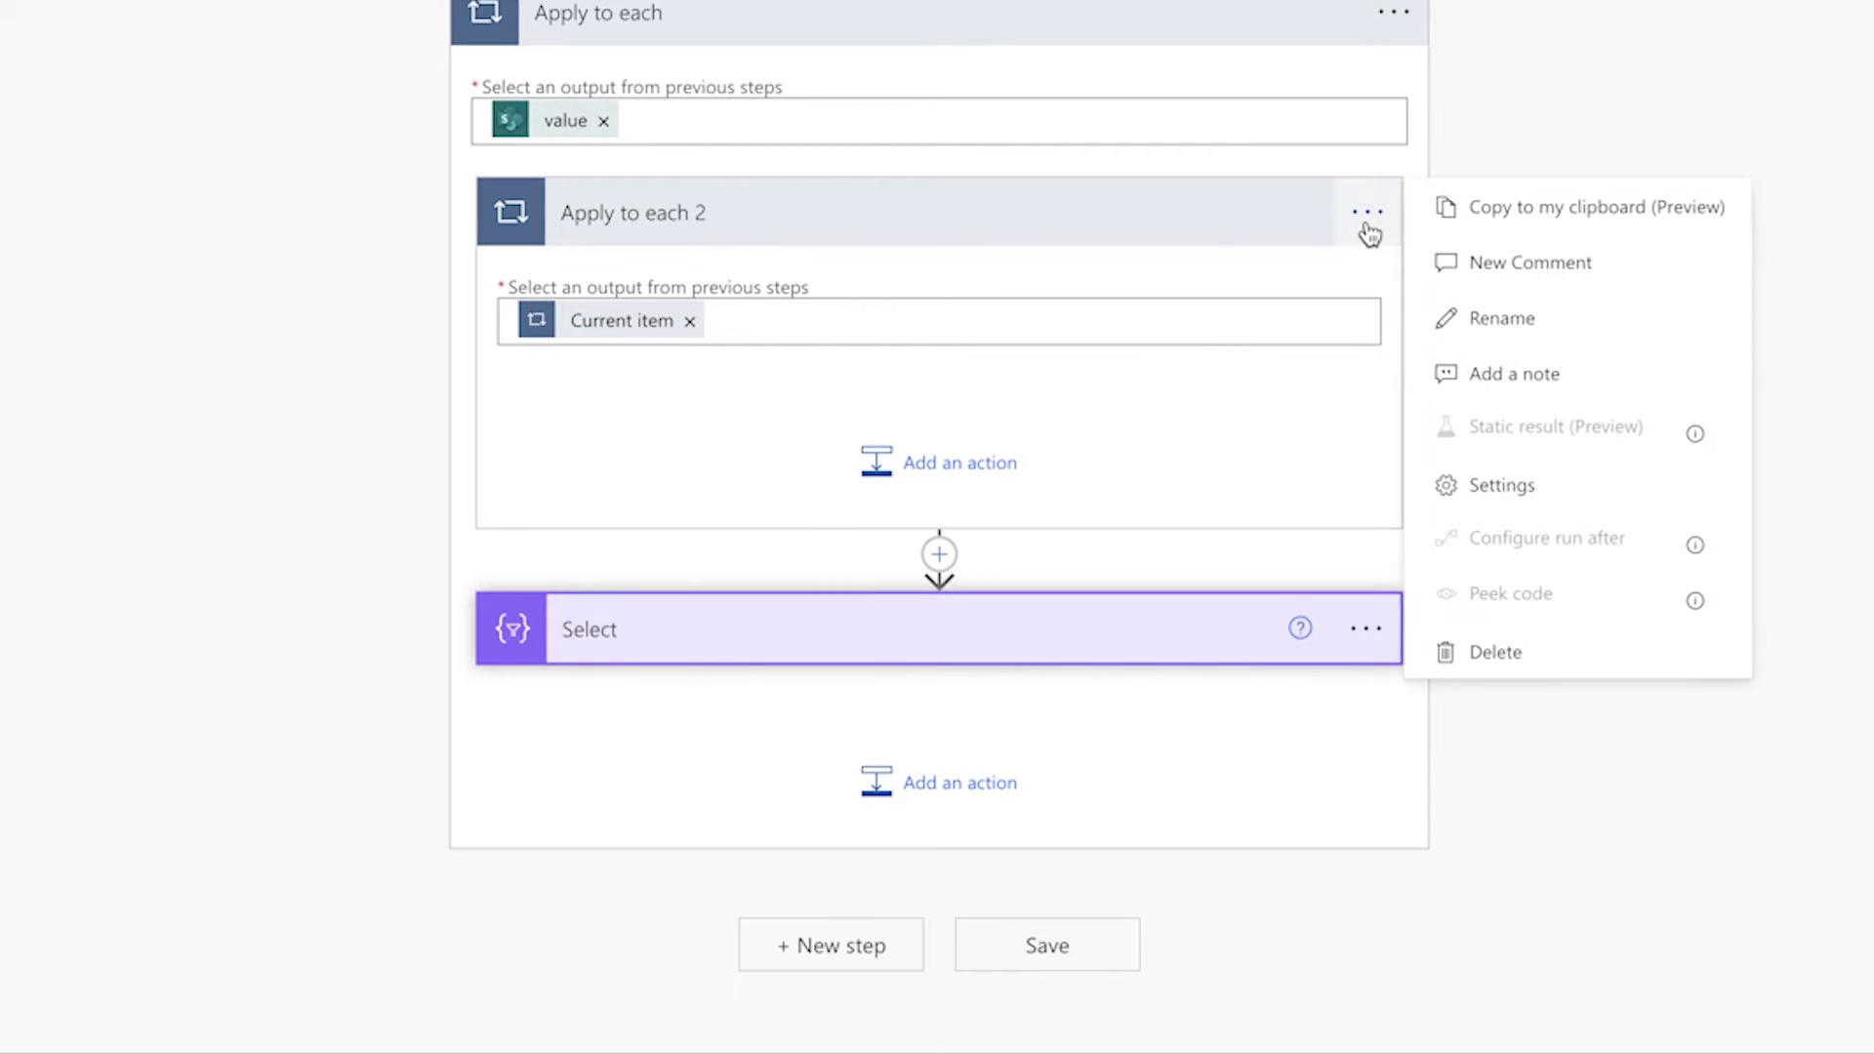
pyautogui.click(1534, 650)
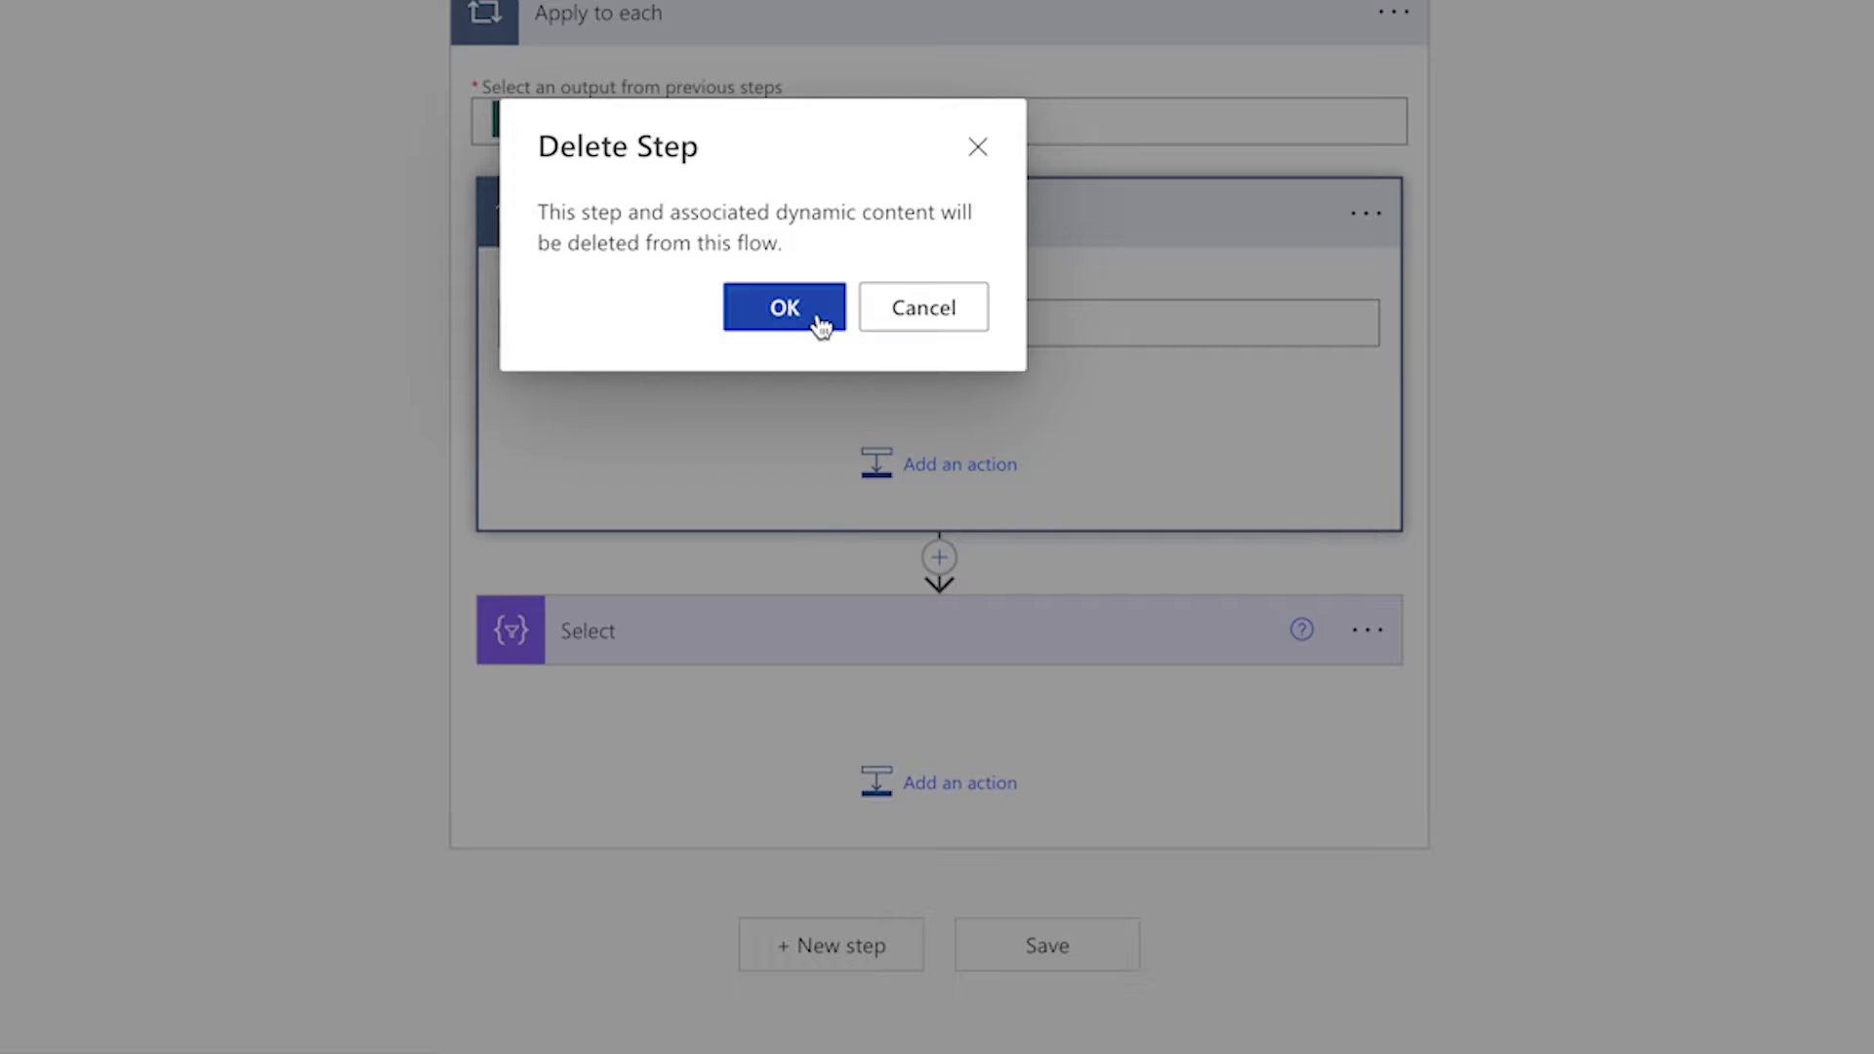
pyautogui.click(818, 322)
# Step: Rename the Select action as "Select - Assigned To Users"
pyautogui.click(1371, 216)
pyautogui.click(1486, 322)
pyautogui.click(1229, 218)
pyautogui.write('- Assigned To Users')
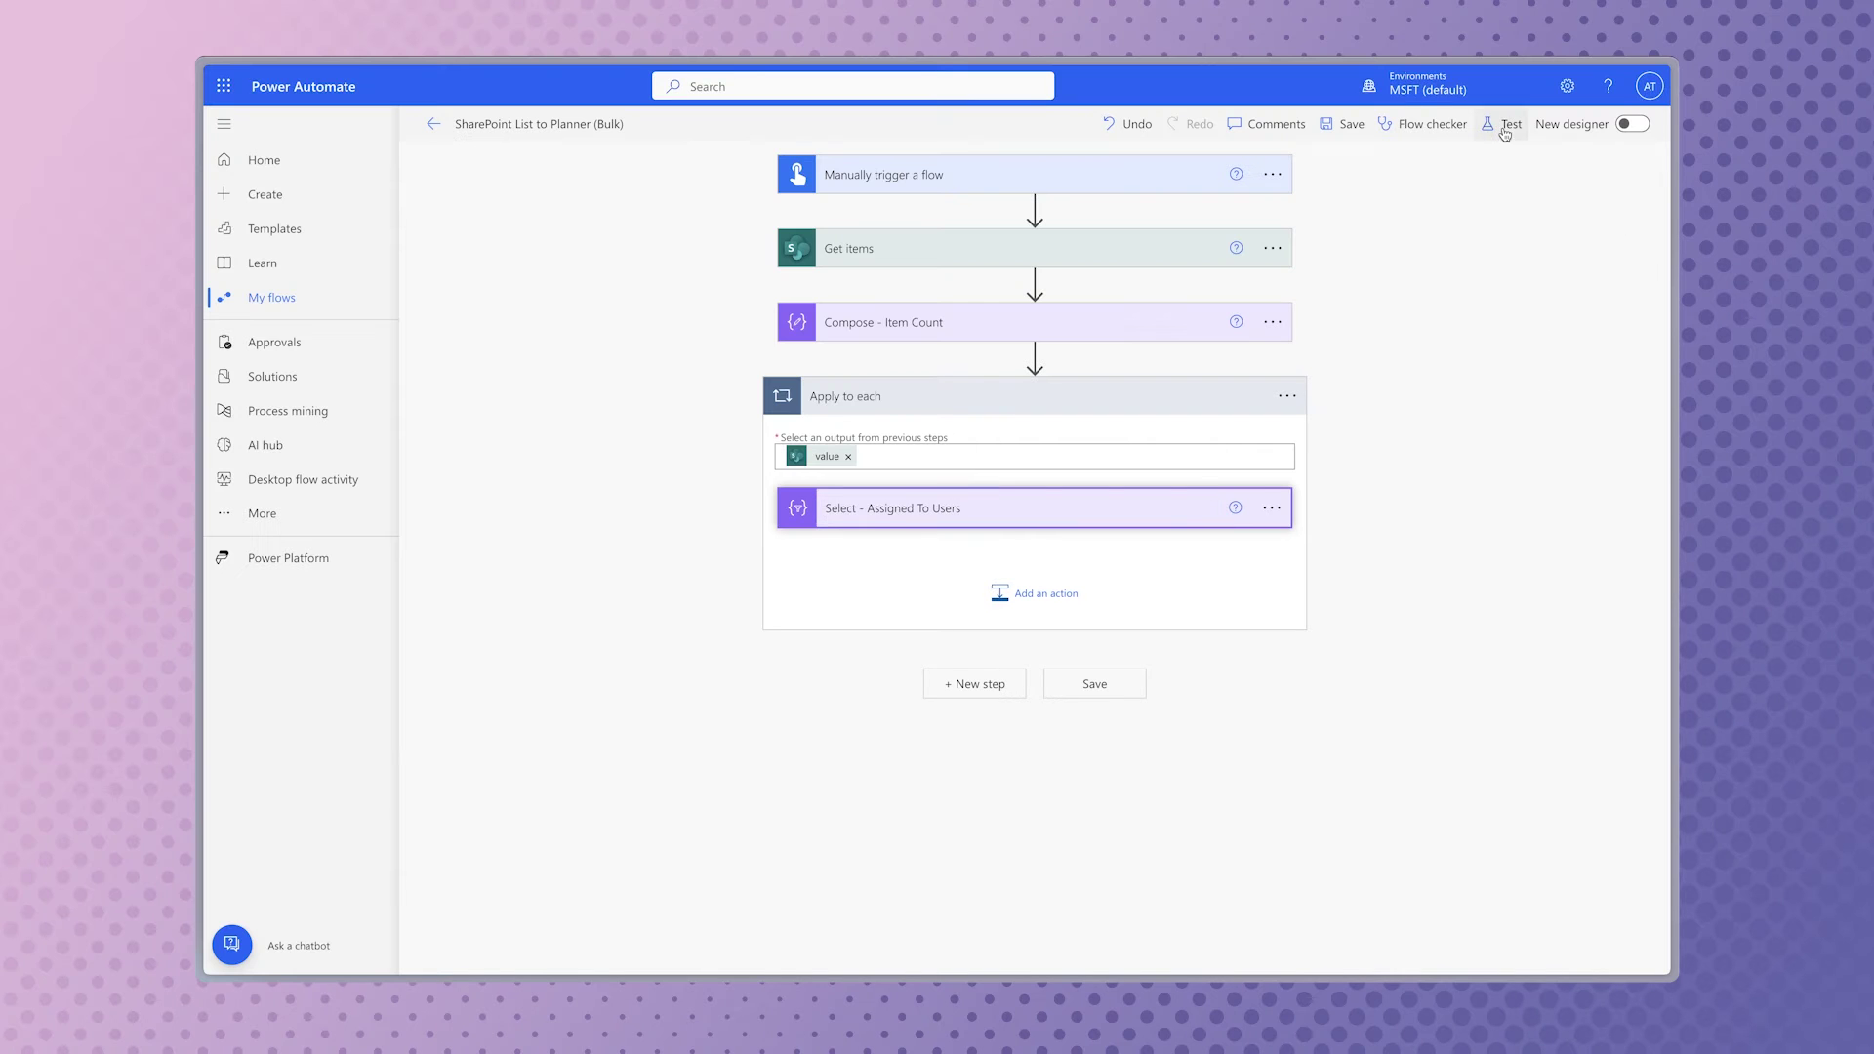
# Step: Save and manually test the flow, and inspect the Select - Assigned To Users results across the loop iterations
pyautogui.click(1501, 125)
pyautogui.click(1425, 941)
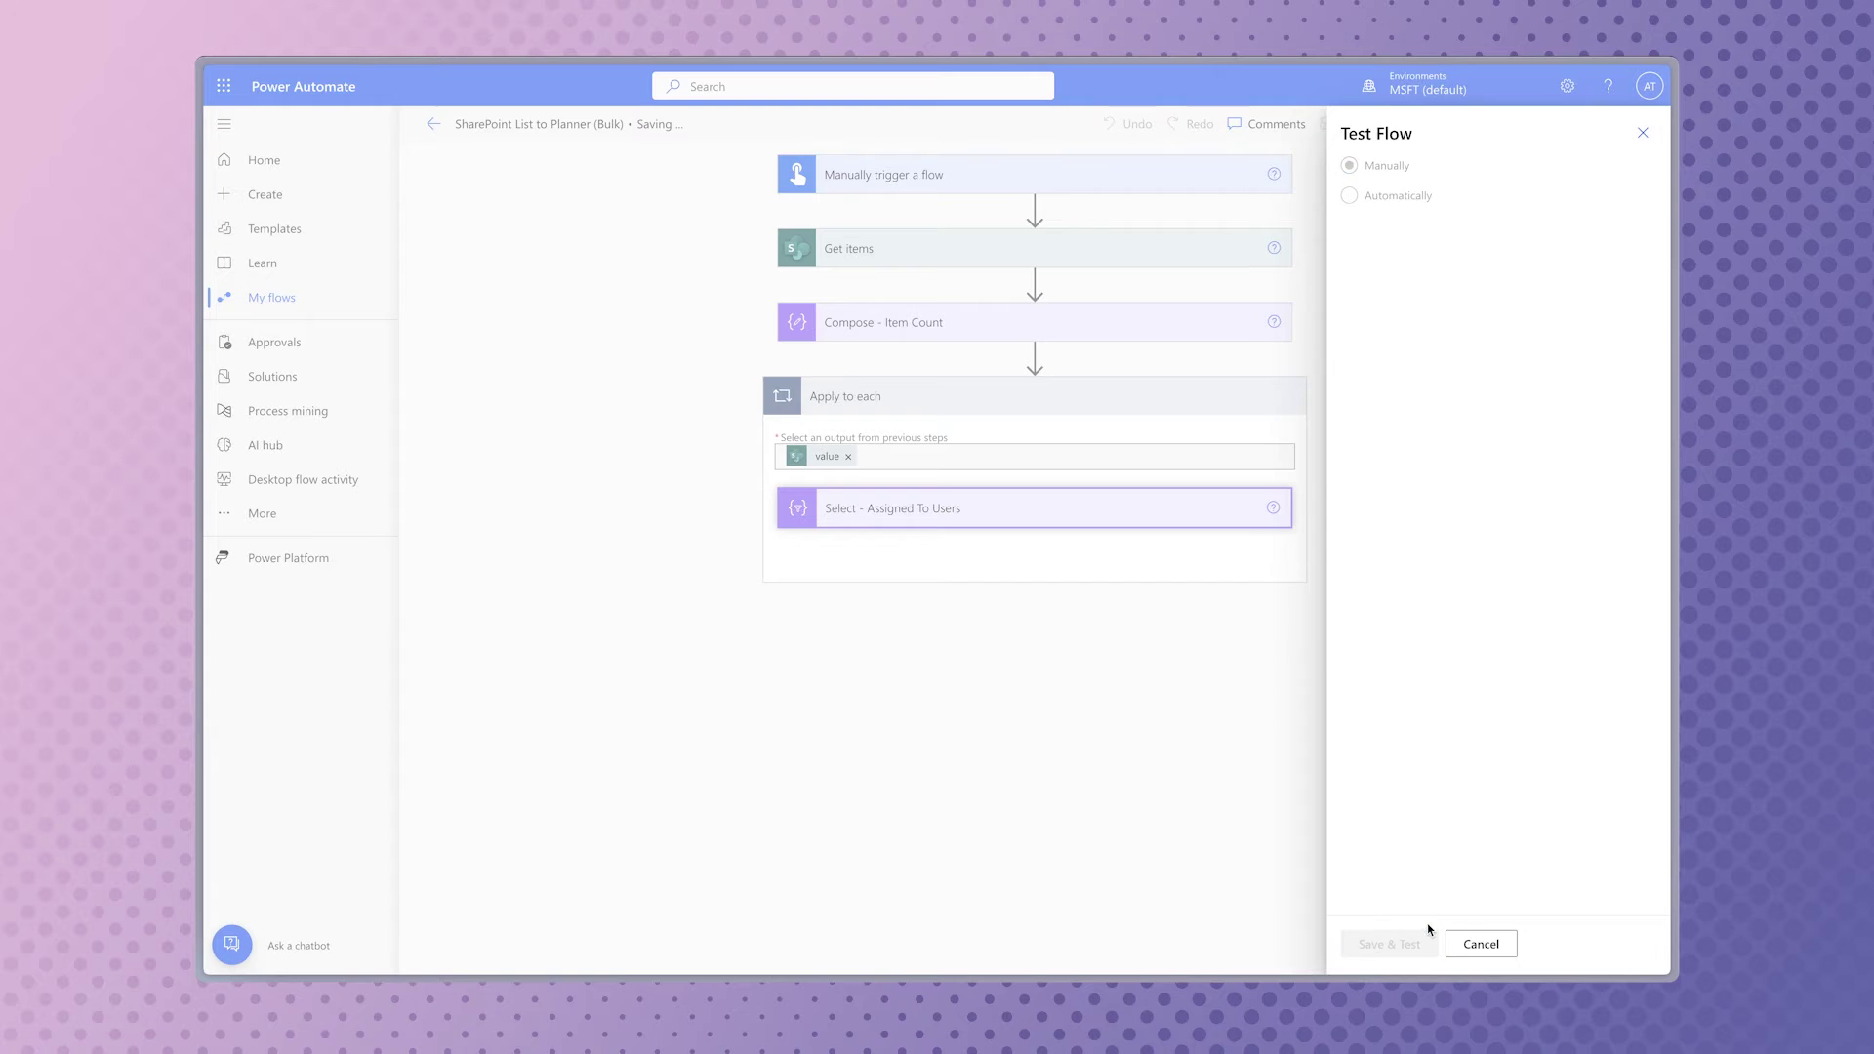
pyautogui.click(1433, 944)
pyautogui.click(1431, 945)
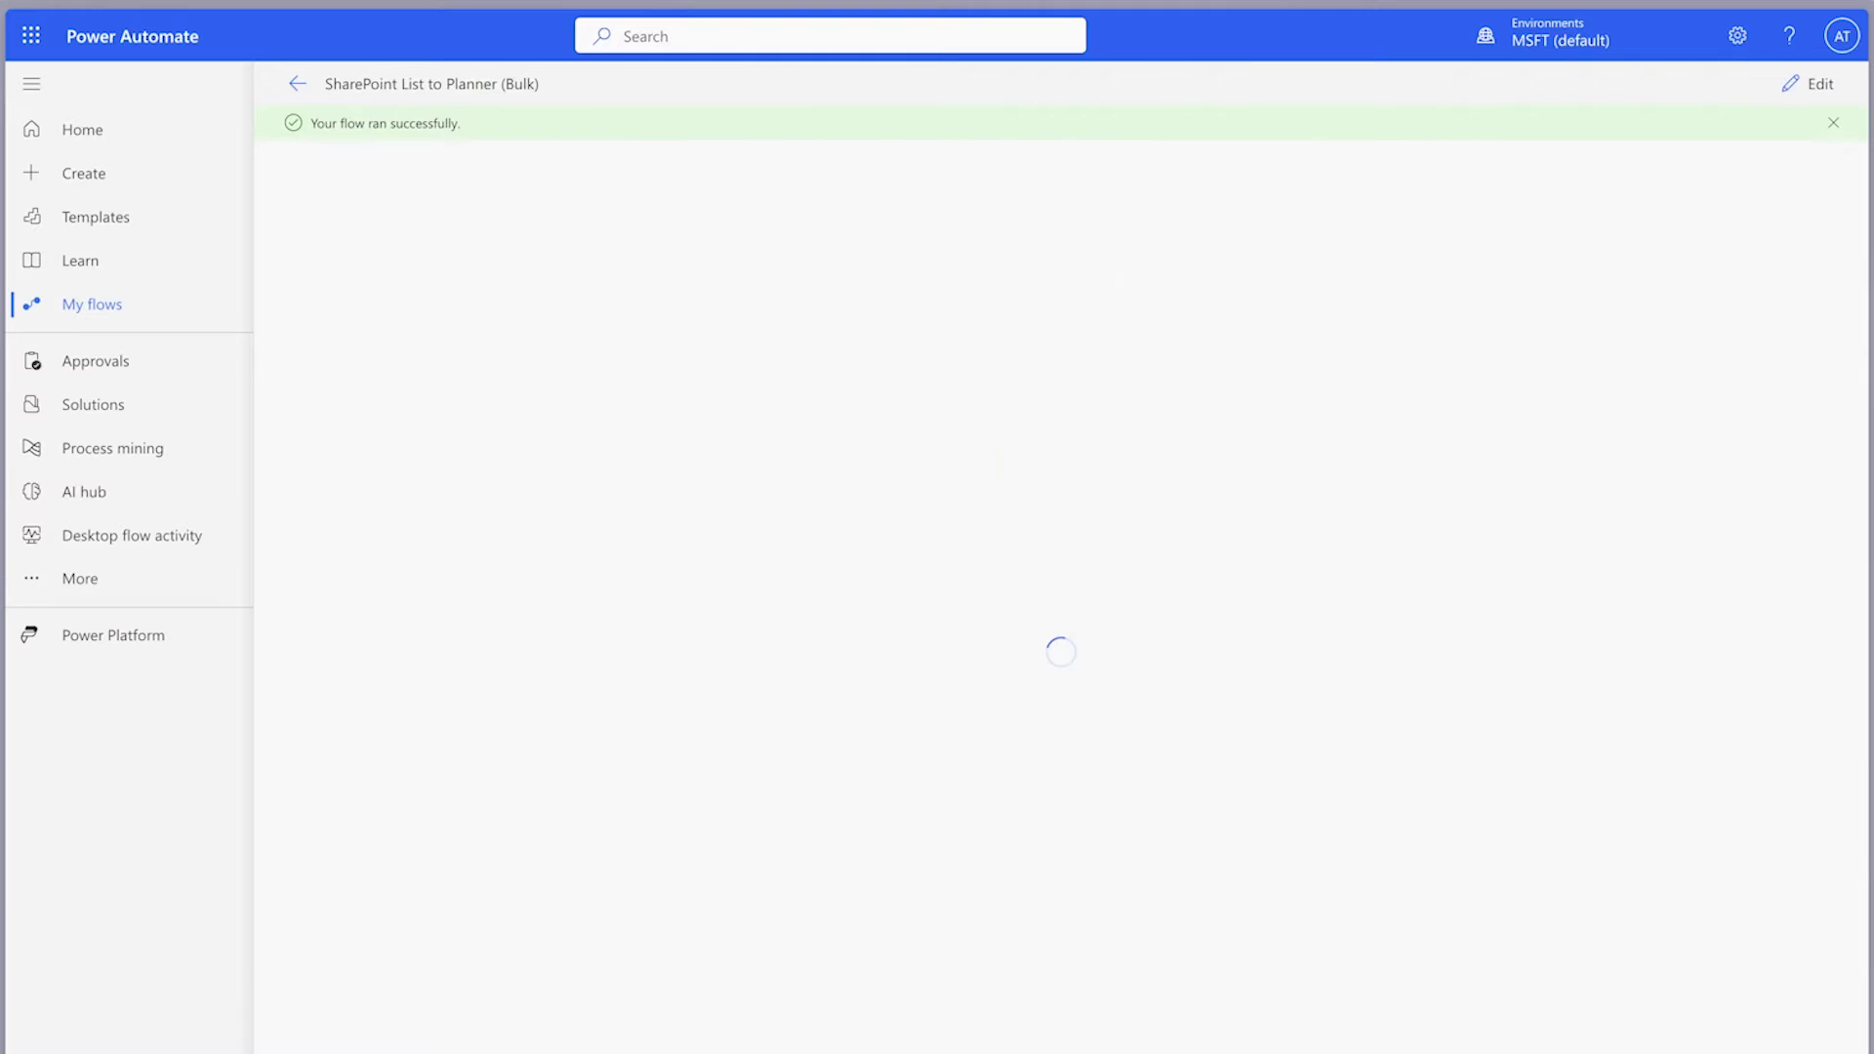
pyautogui.click(1141, 485)
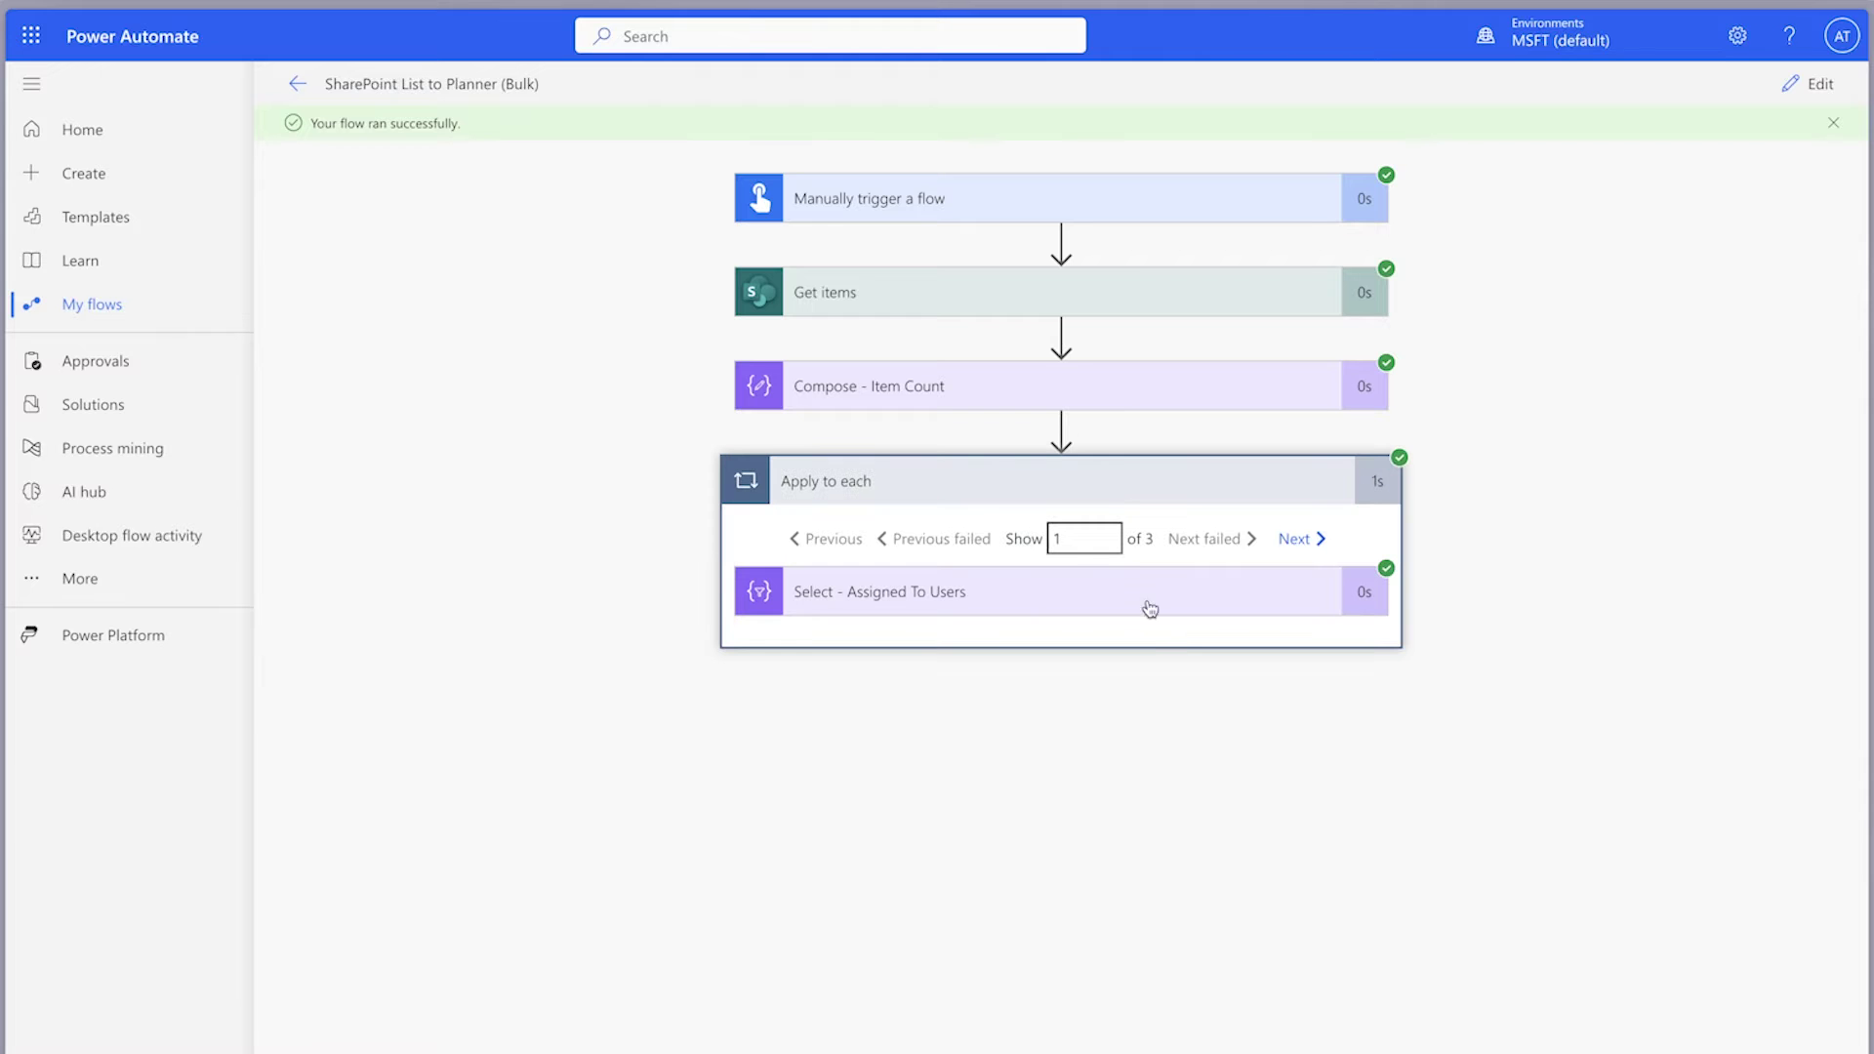
pyautogui.click(1143, 601)
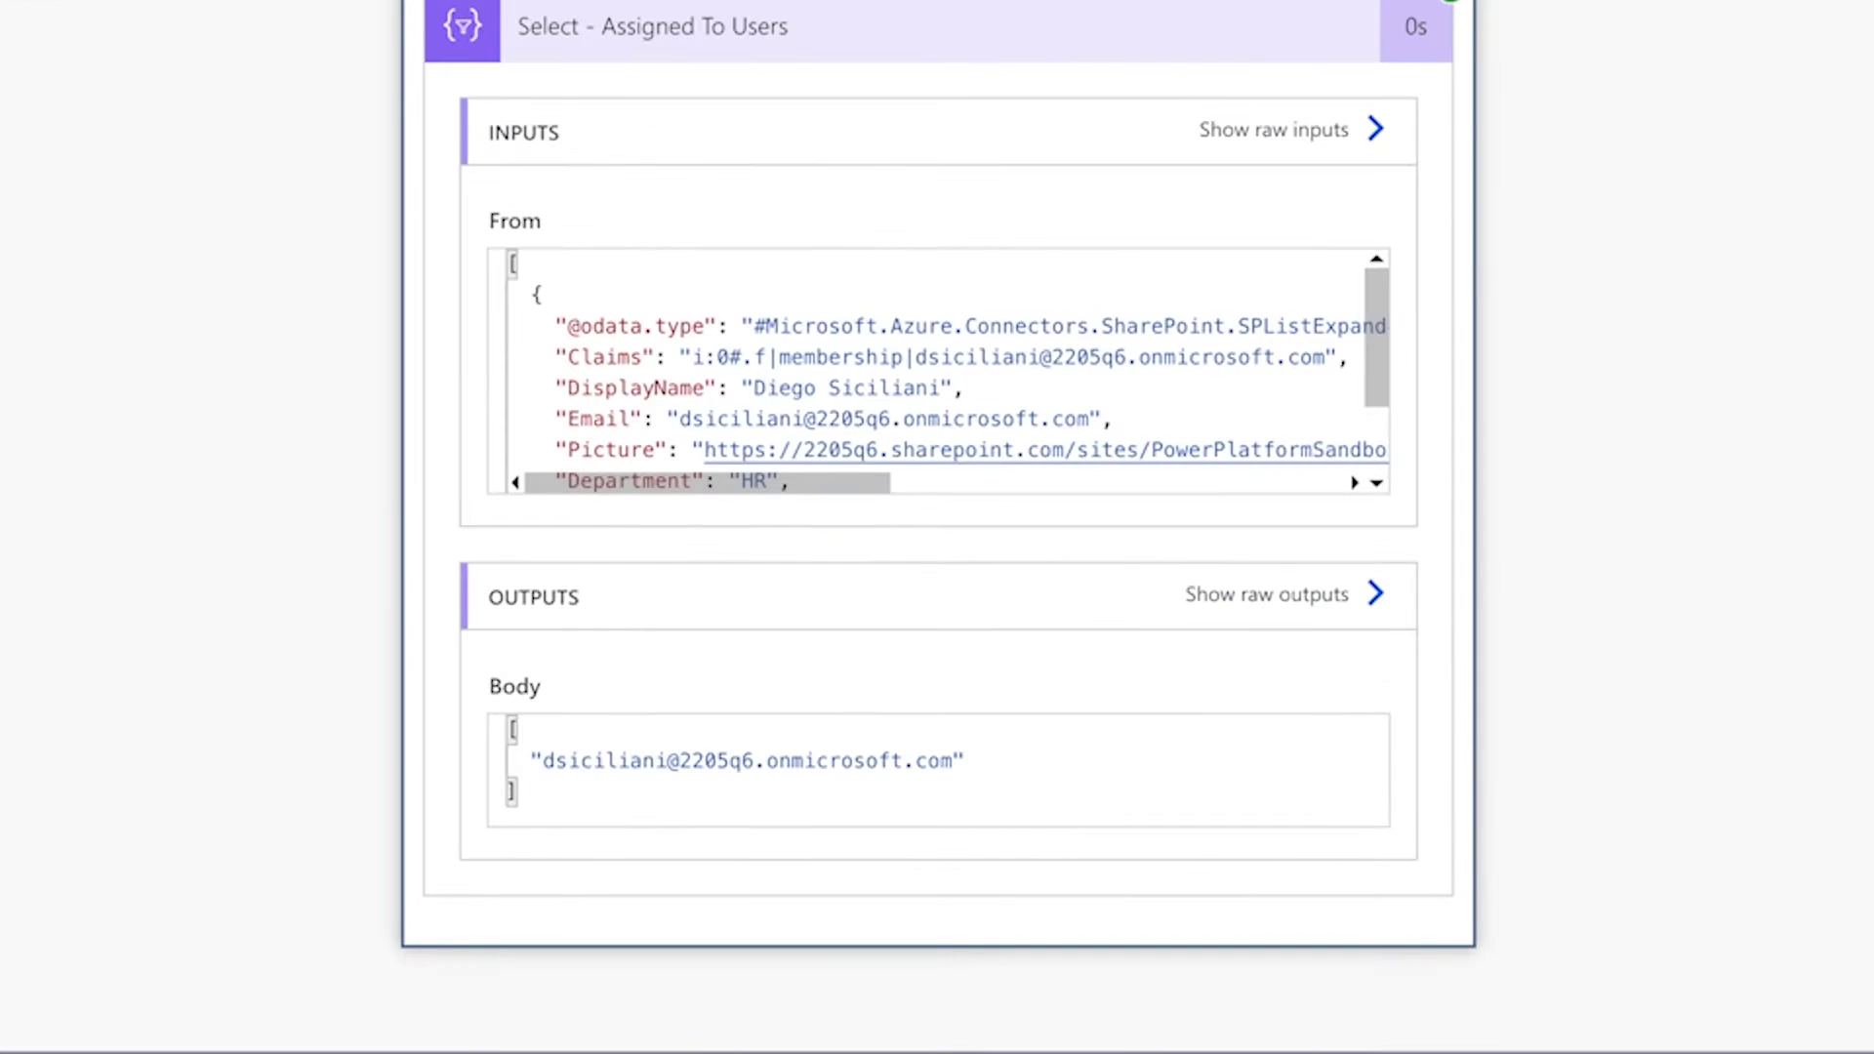
pyautogui.click(1294, 537)
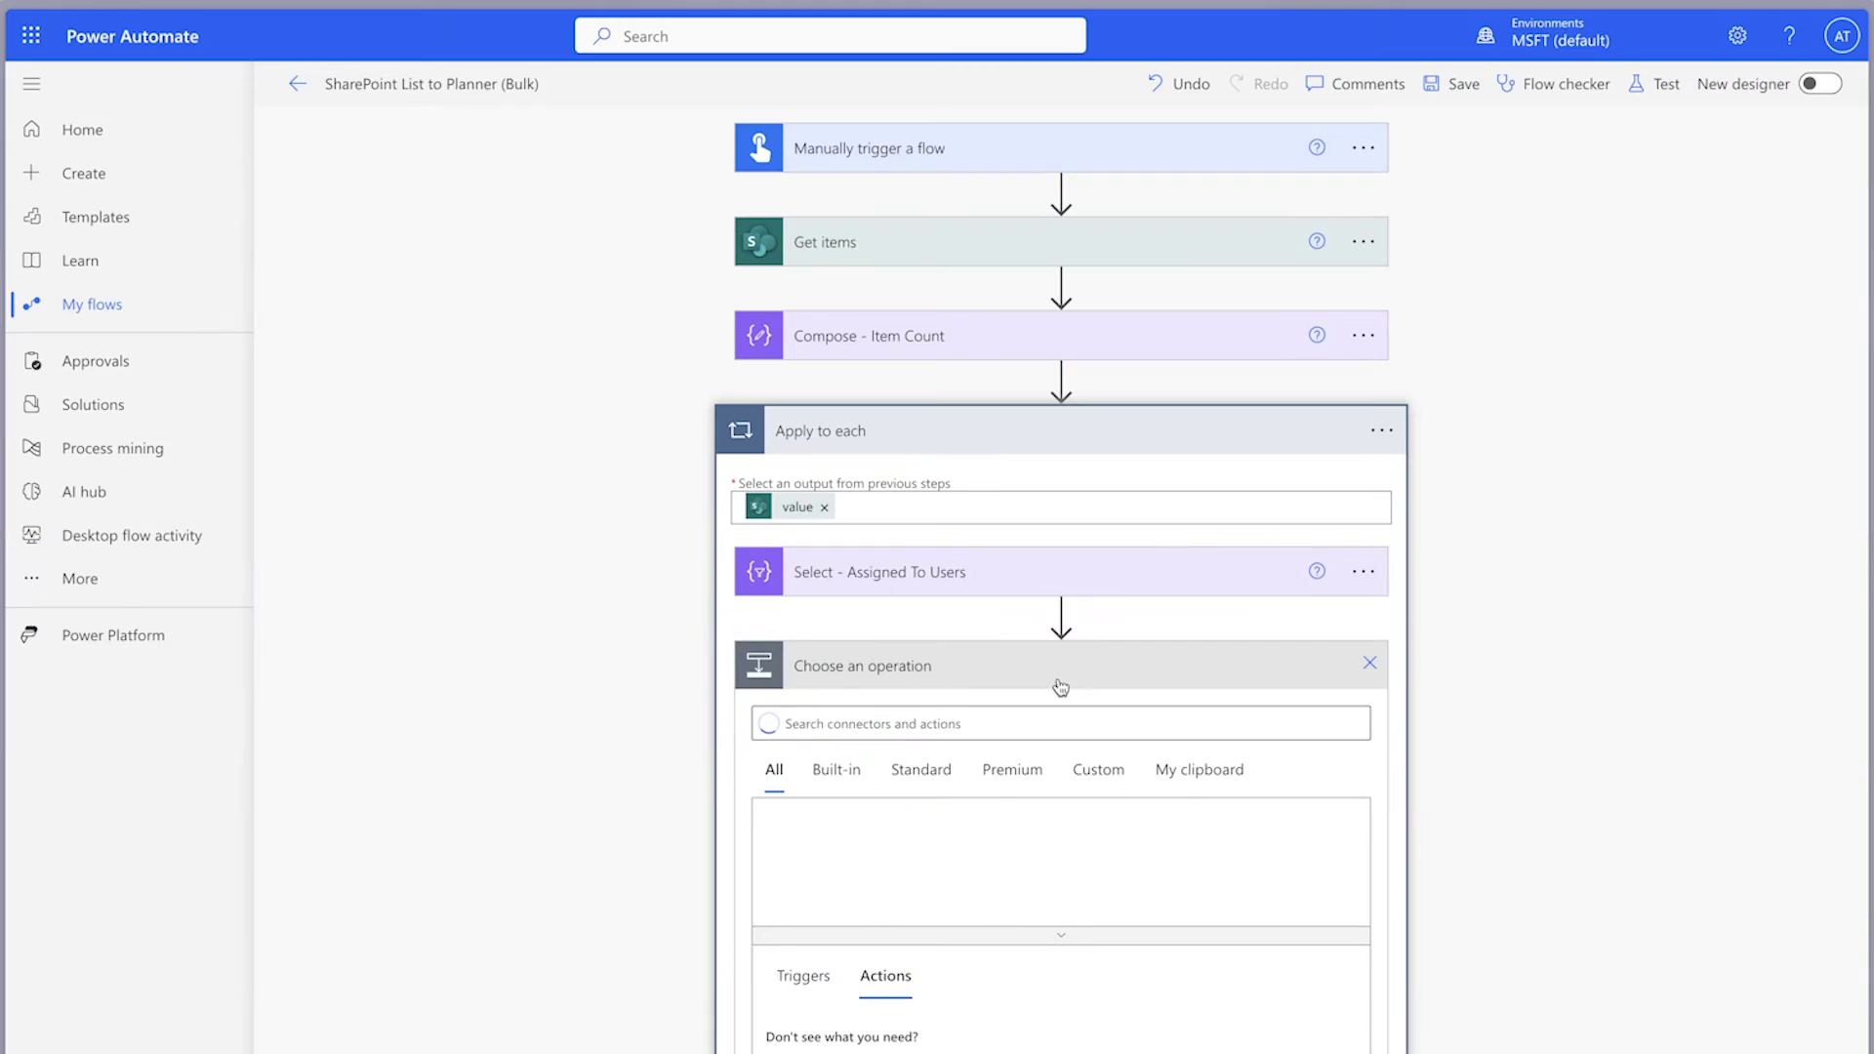
# Step: Add a Join data operation after Select - Assigned To Users, with From set to its Output and ";" as the Join with separator
pyautogui.write('join')
pyautogui.click(880, 847)
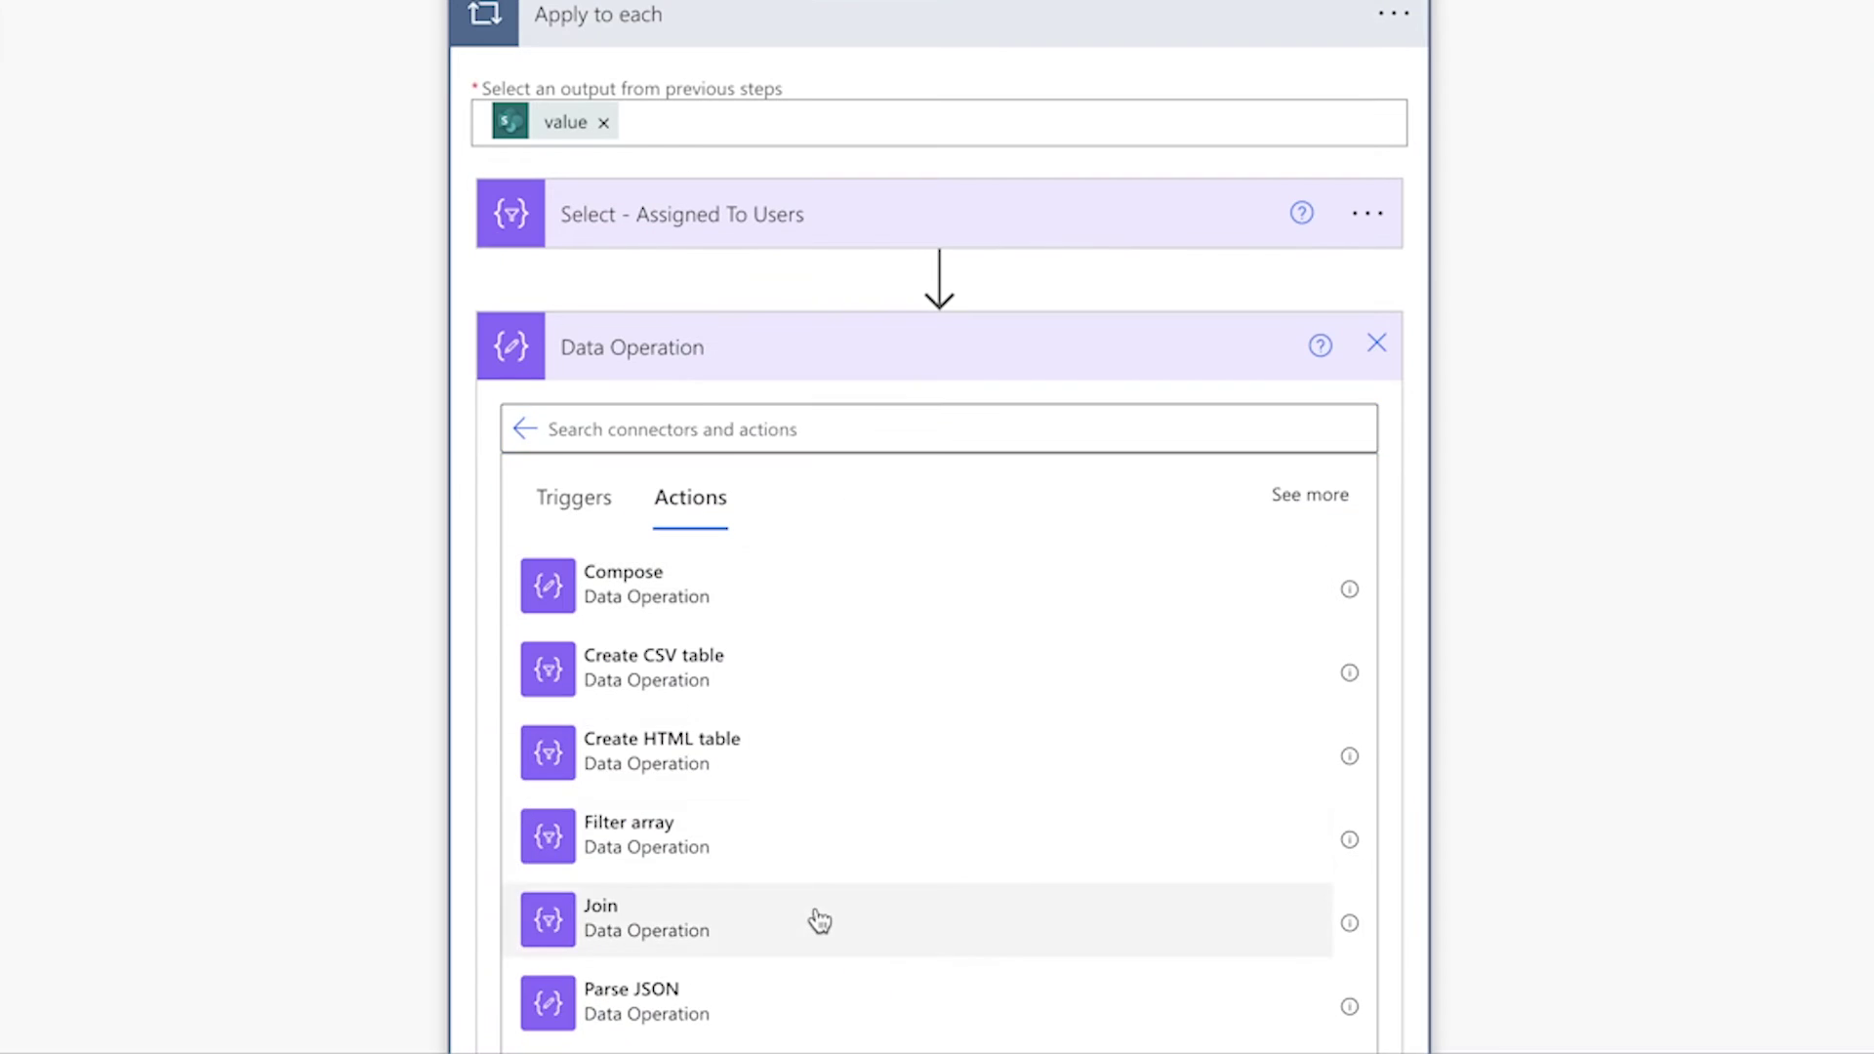
pyautogui.click(895, 993)
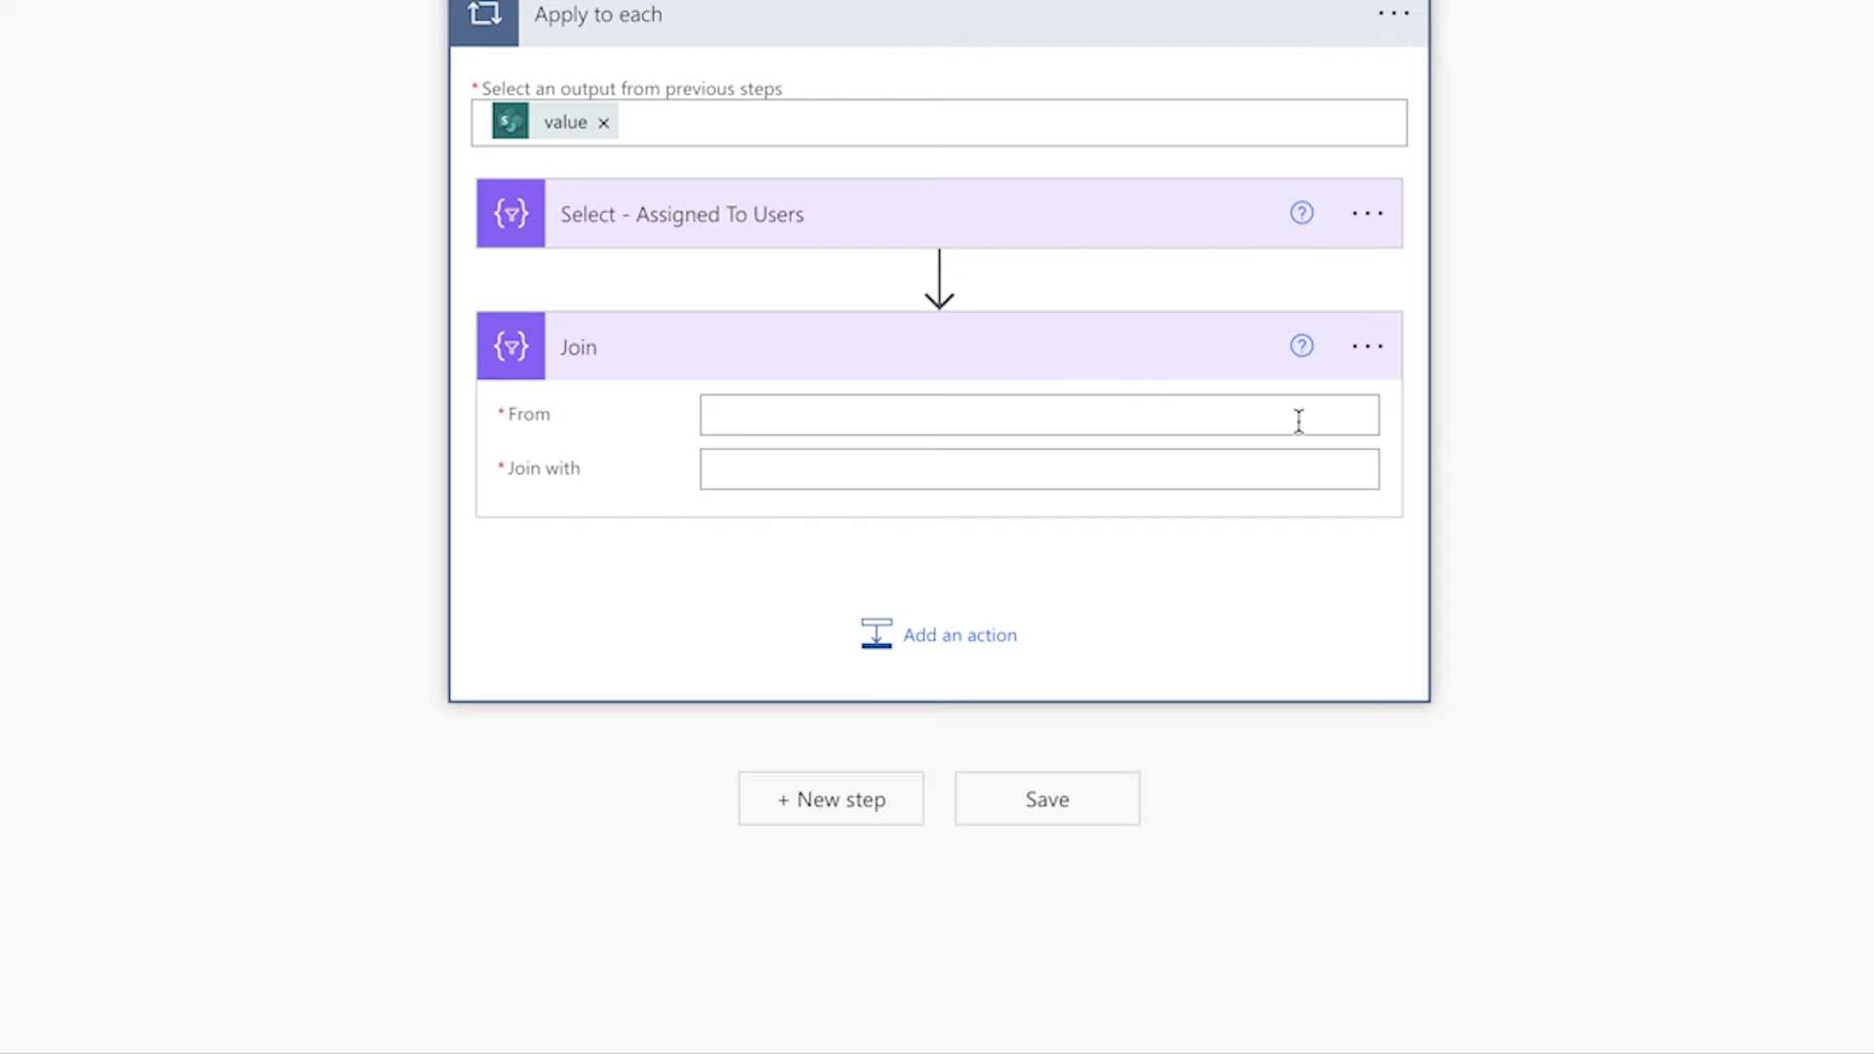
pyautogui.click(1228, 420)
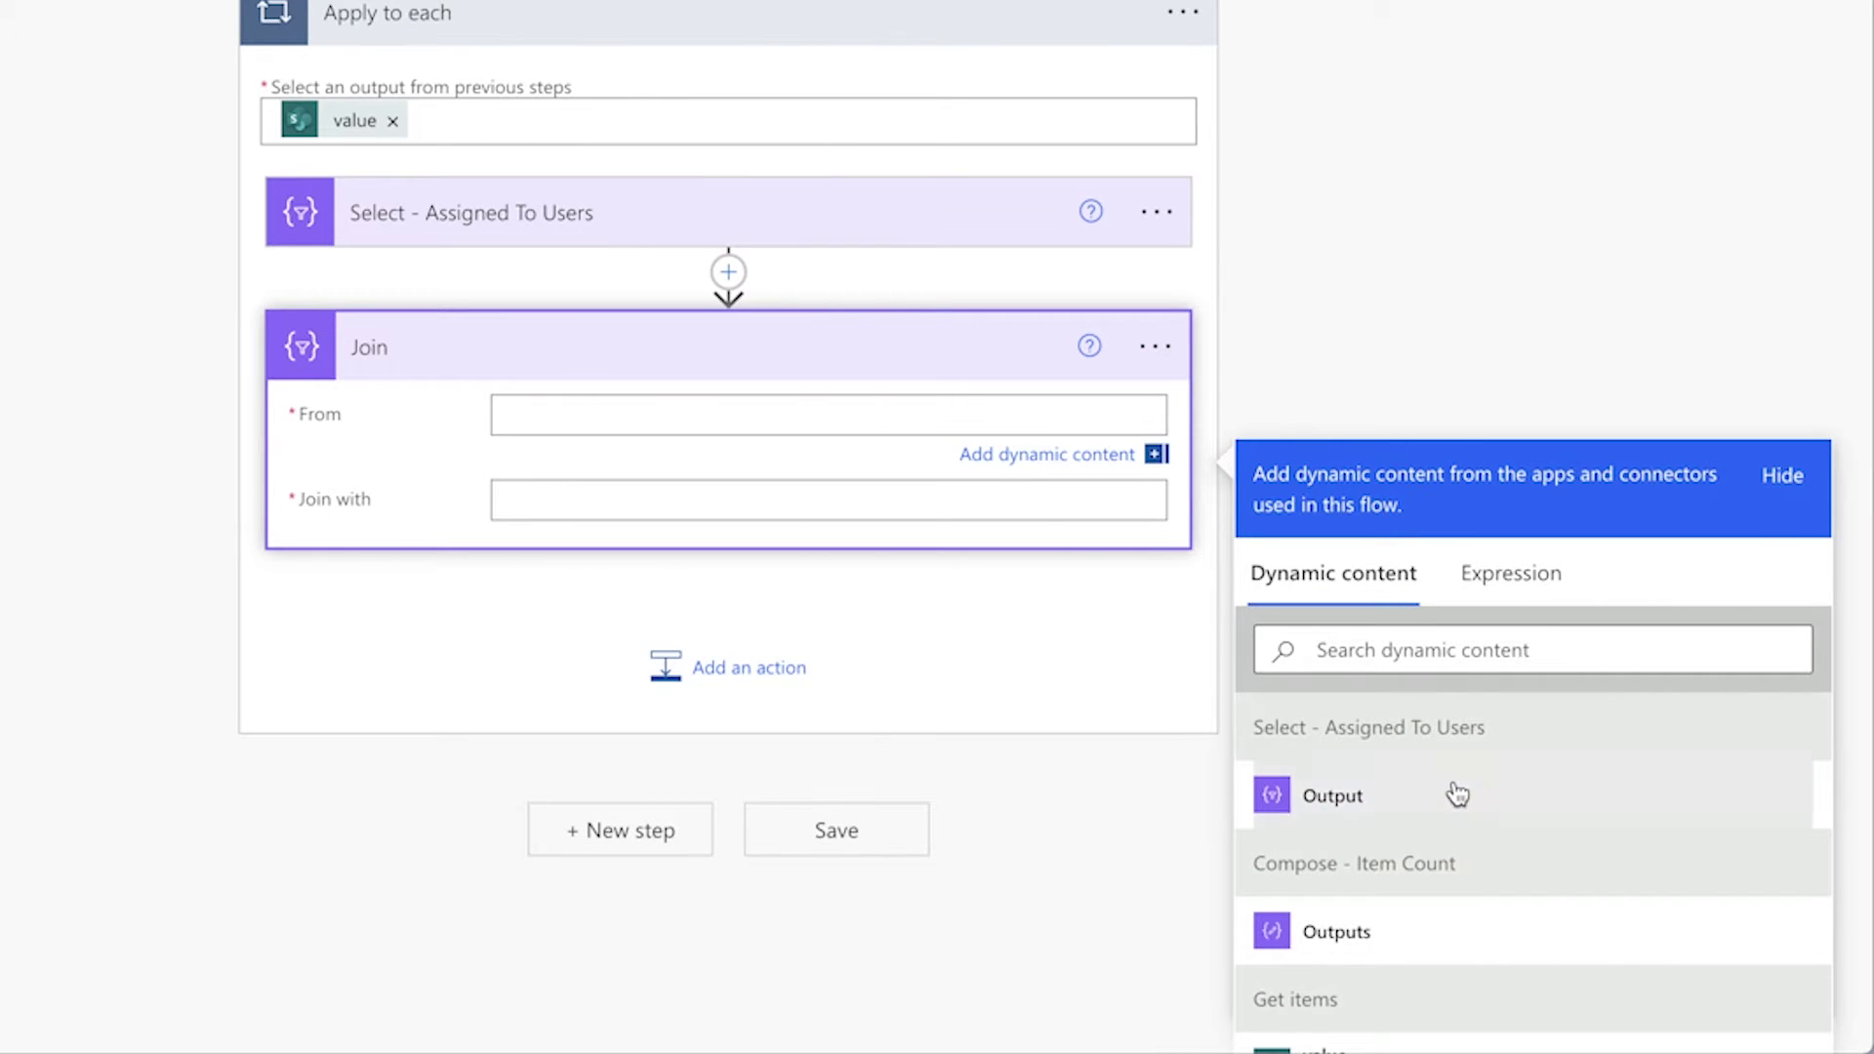
pyautogui.click(1452, 792)
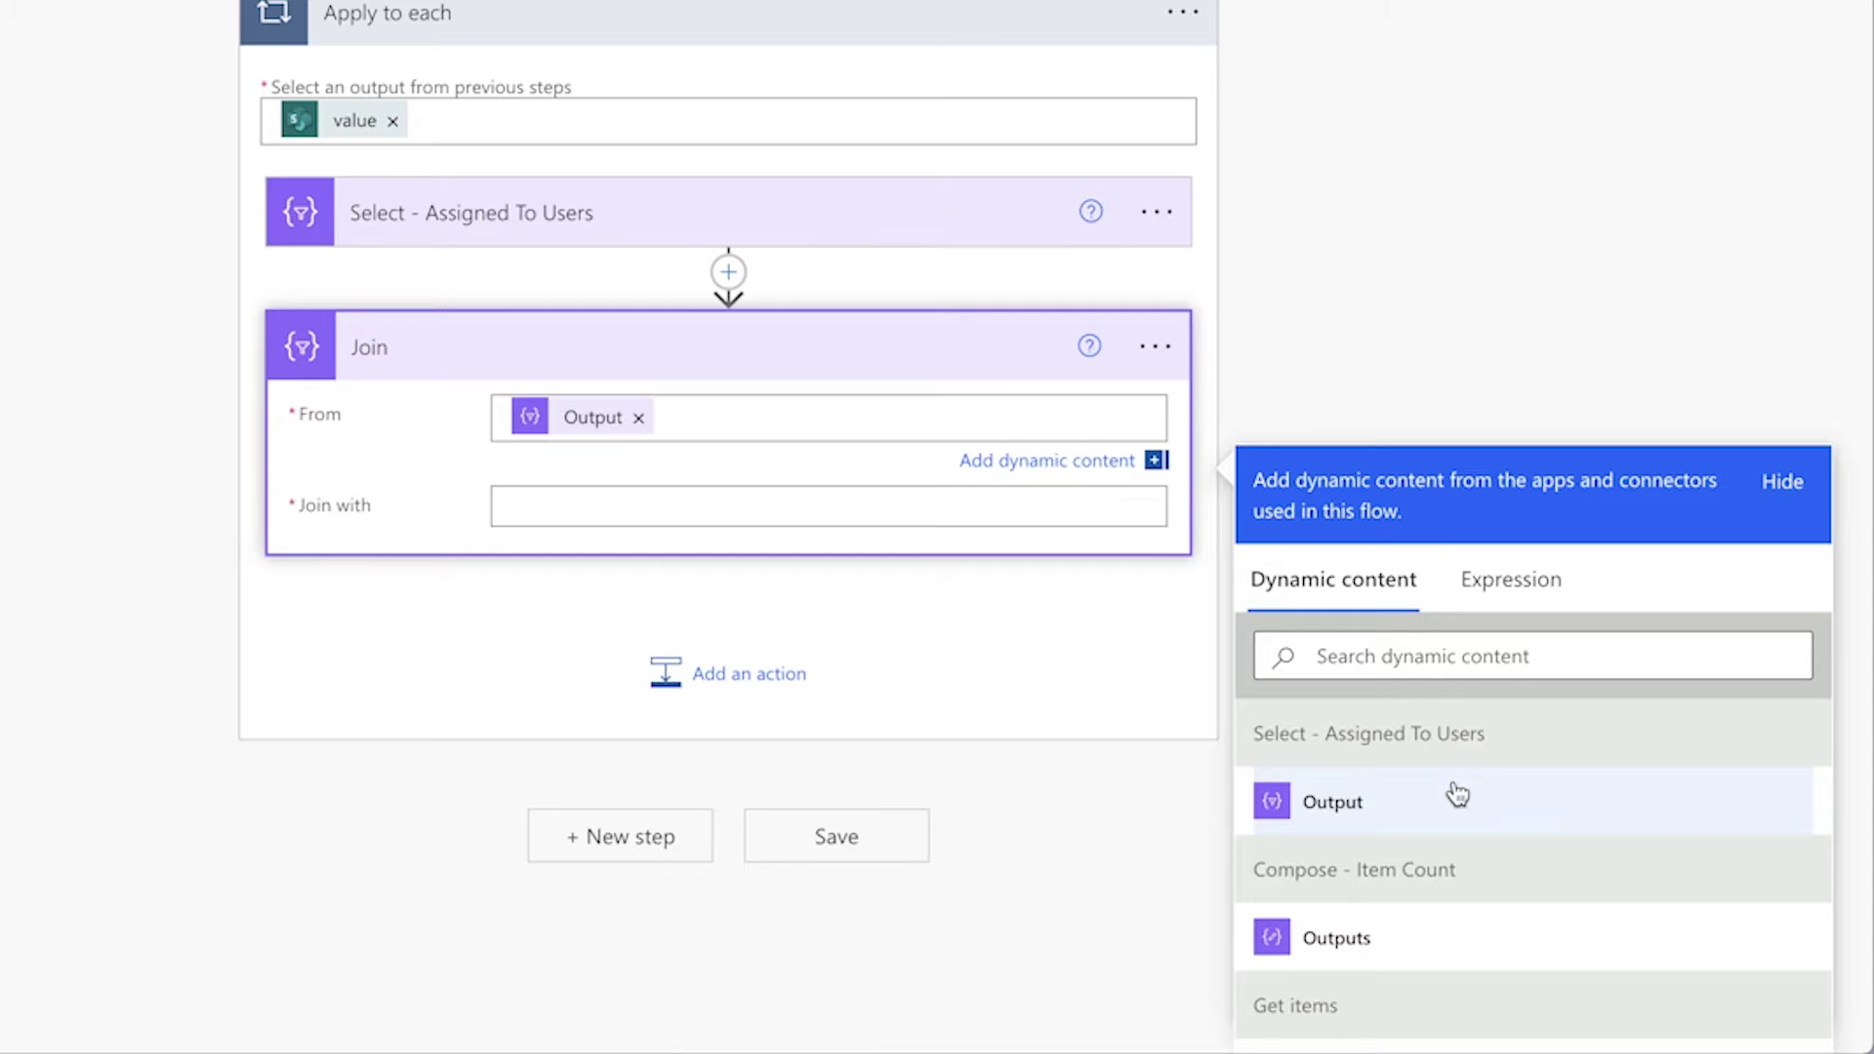
pyautogui.click(913, 504)
pyautogui.write(';')
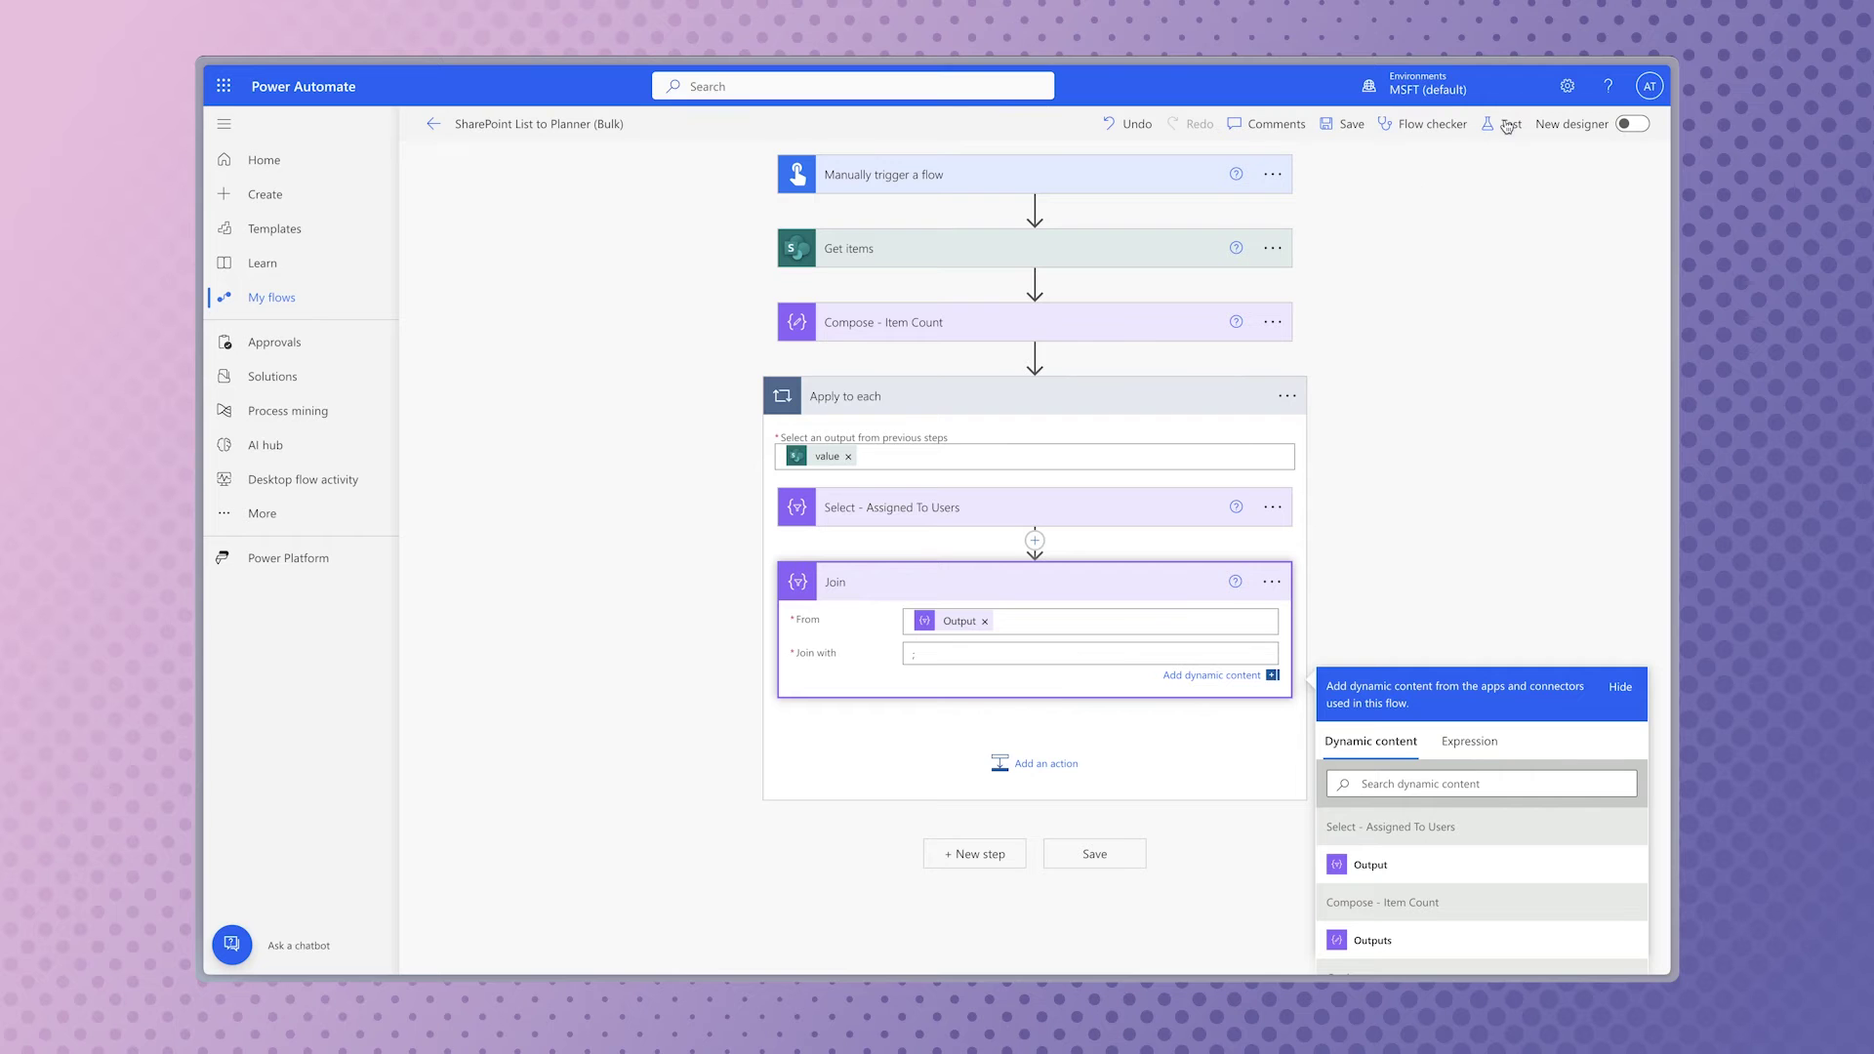
# Step: Save and manually test the flow, and inspect the Join action's input array and joined output
pyautogui.click(1507, 125)
pyautogui.click(1410, 947)
pyautogui.click(1451, 943)
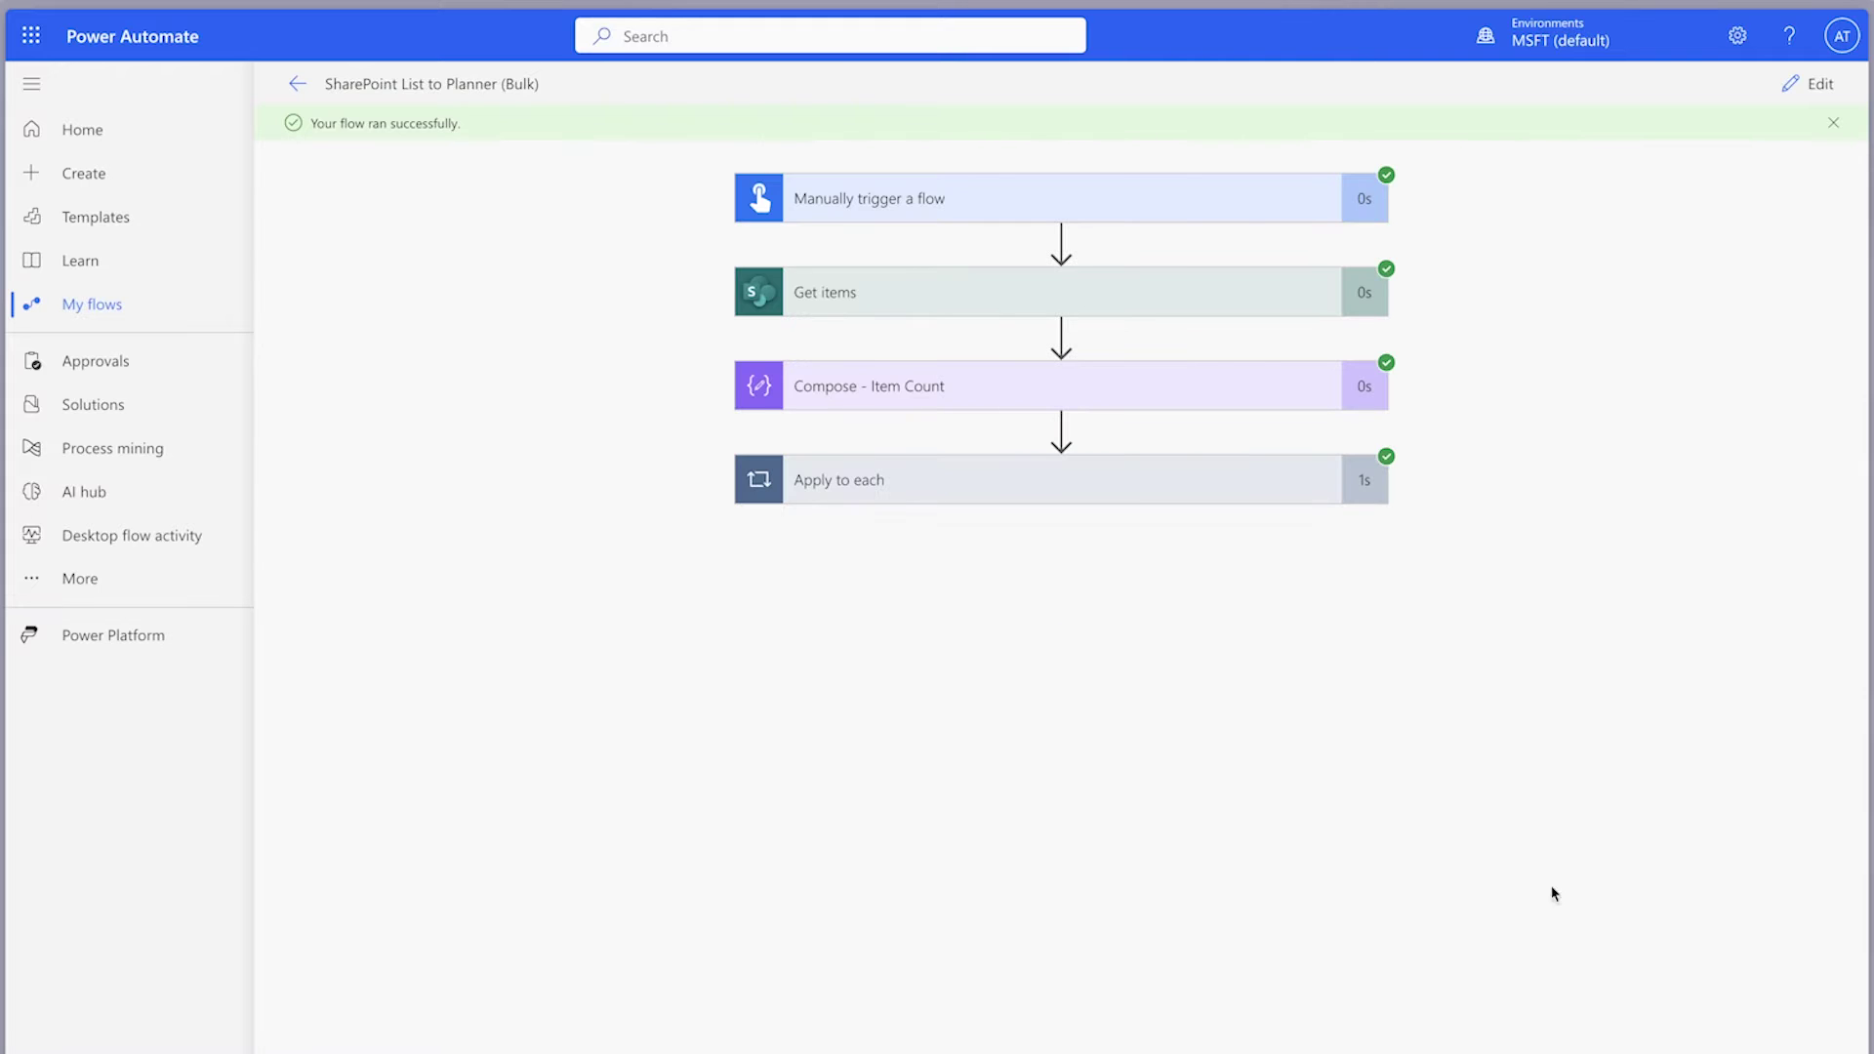
pyautogui.click(1149, 489)
pyautogui.click(1171, 685)
pyautogui.scroll(-2, 1302, 396)
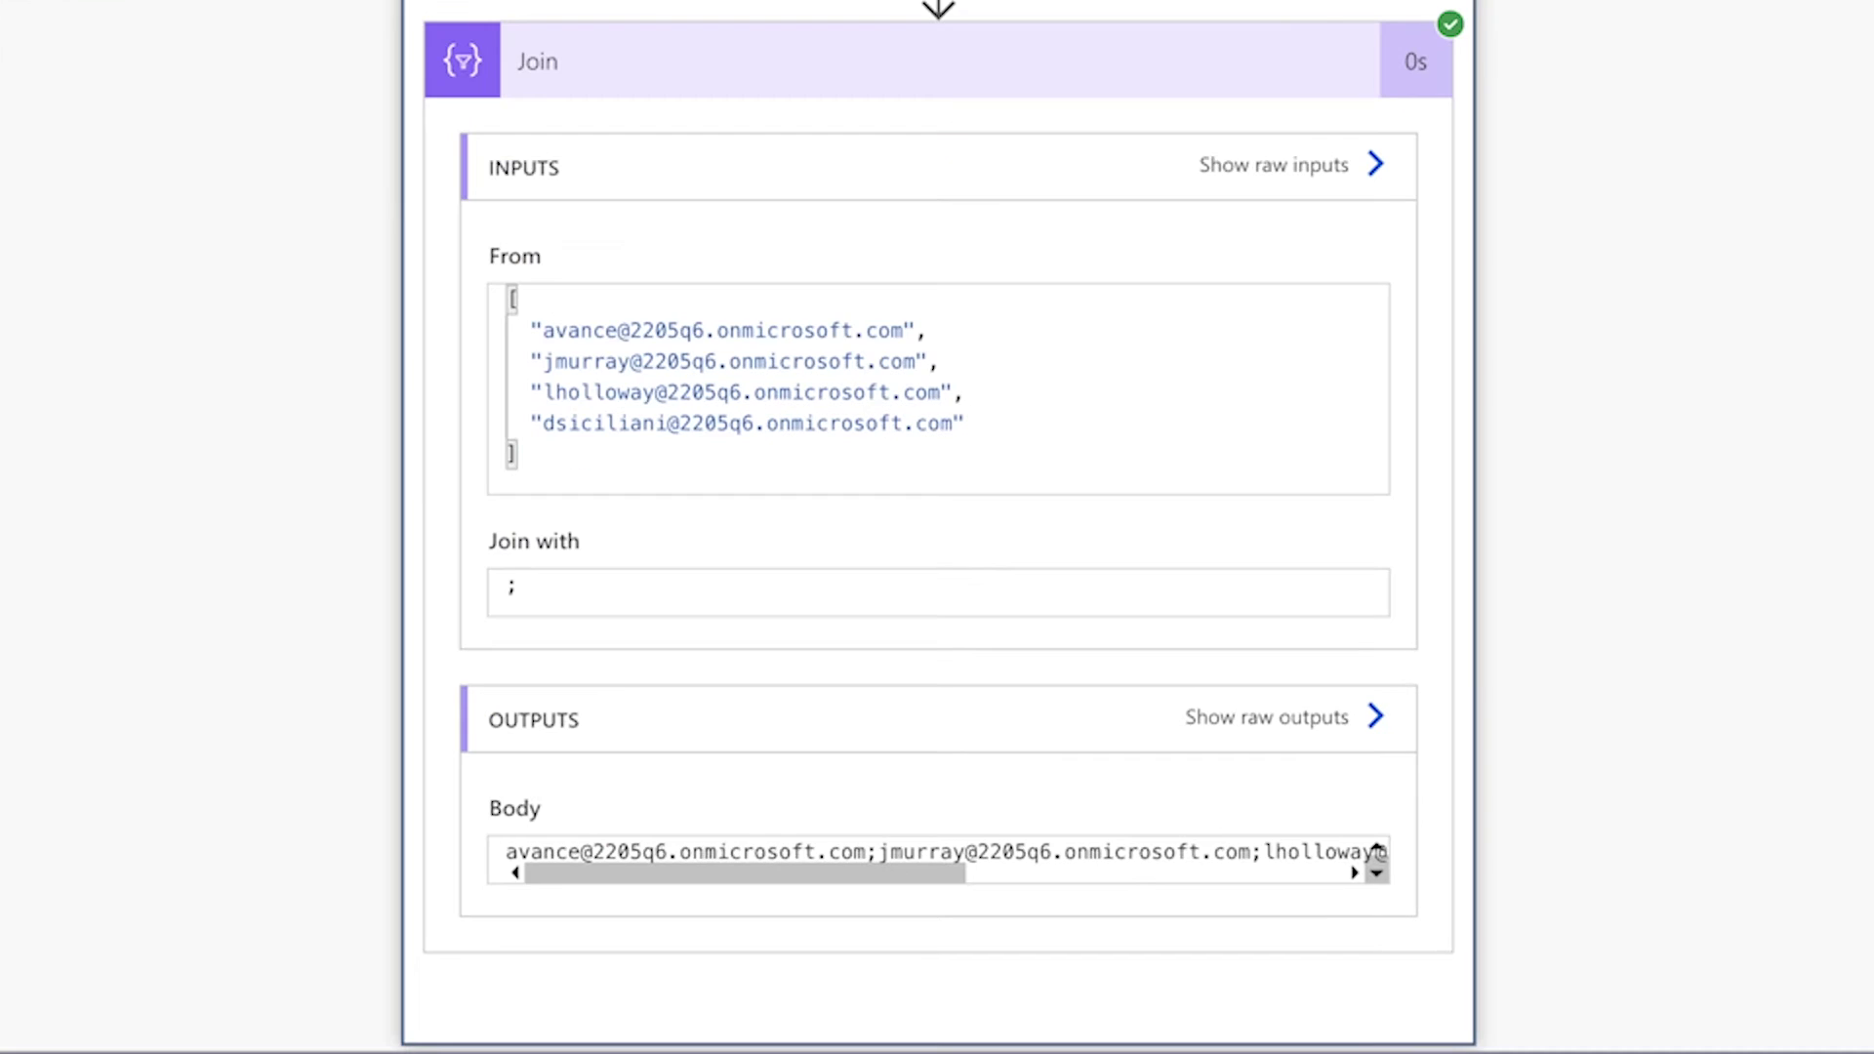
pyautogui.hscroll(5, 1305, 839)
pyautogui.hscroll(3, 1305, 839)
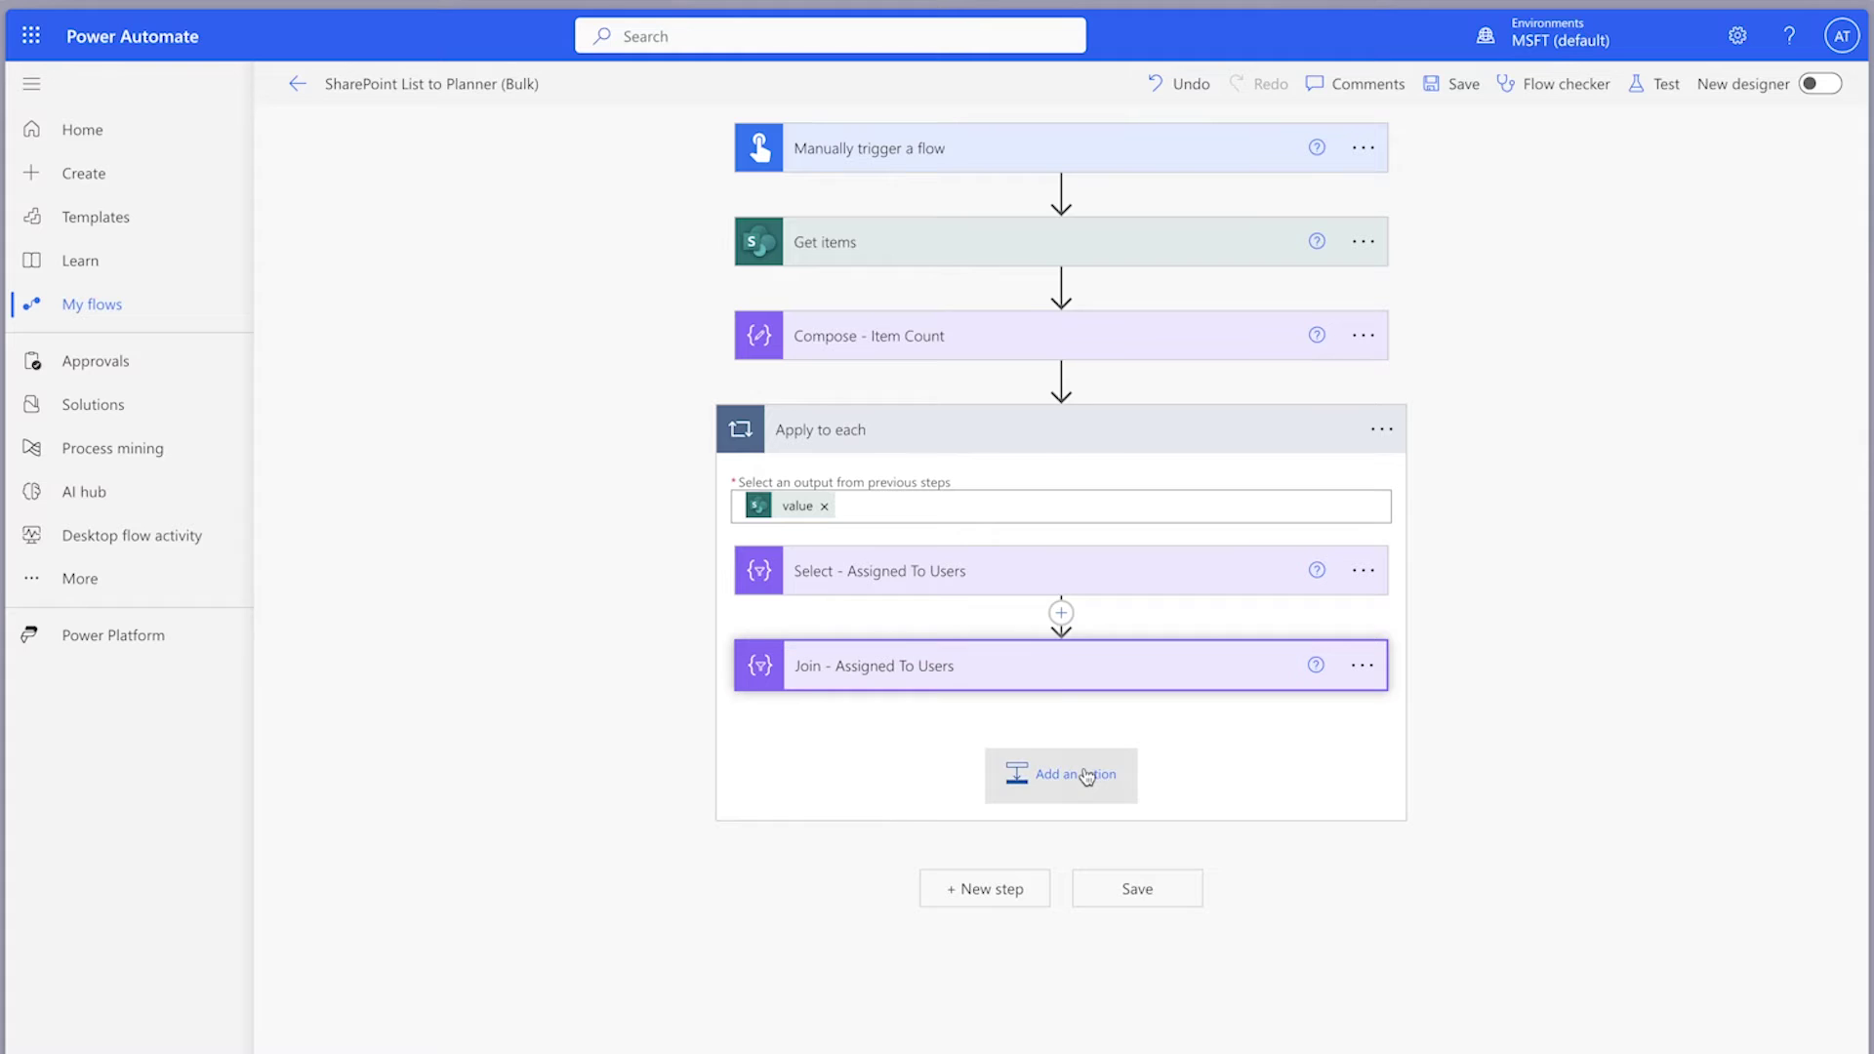
# Step: Add a Planner List buckets action inside the Apply to each loop, after Join - Assigned To Users
pyautogui.click(1124, 765)
pyautogui.write('Li')
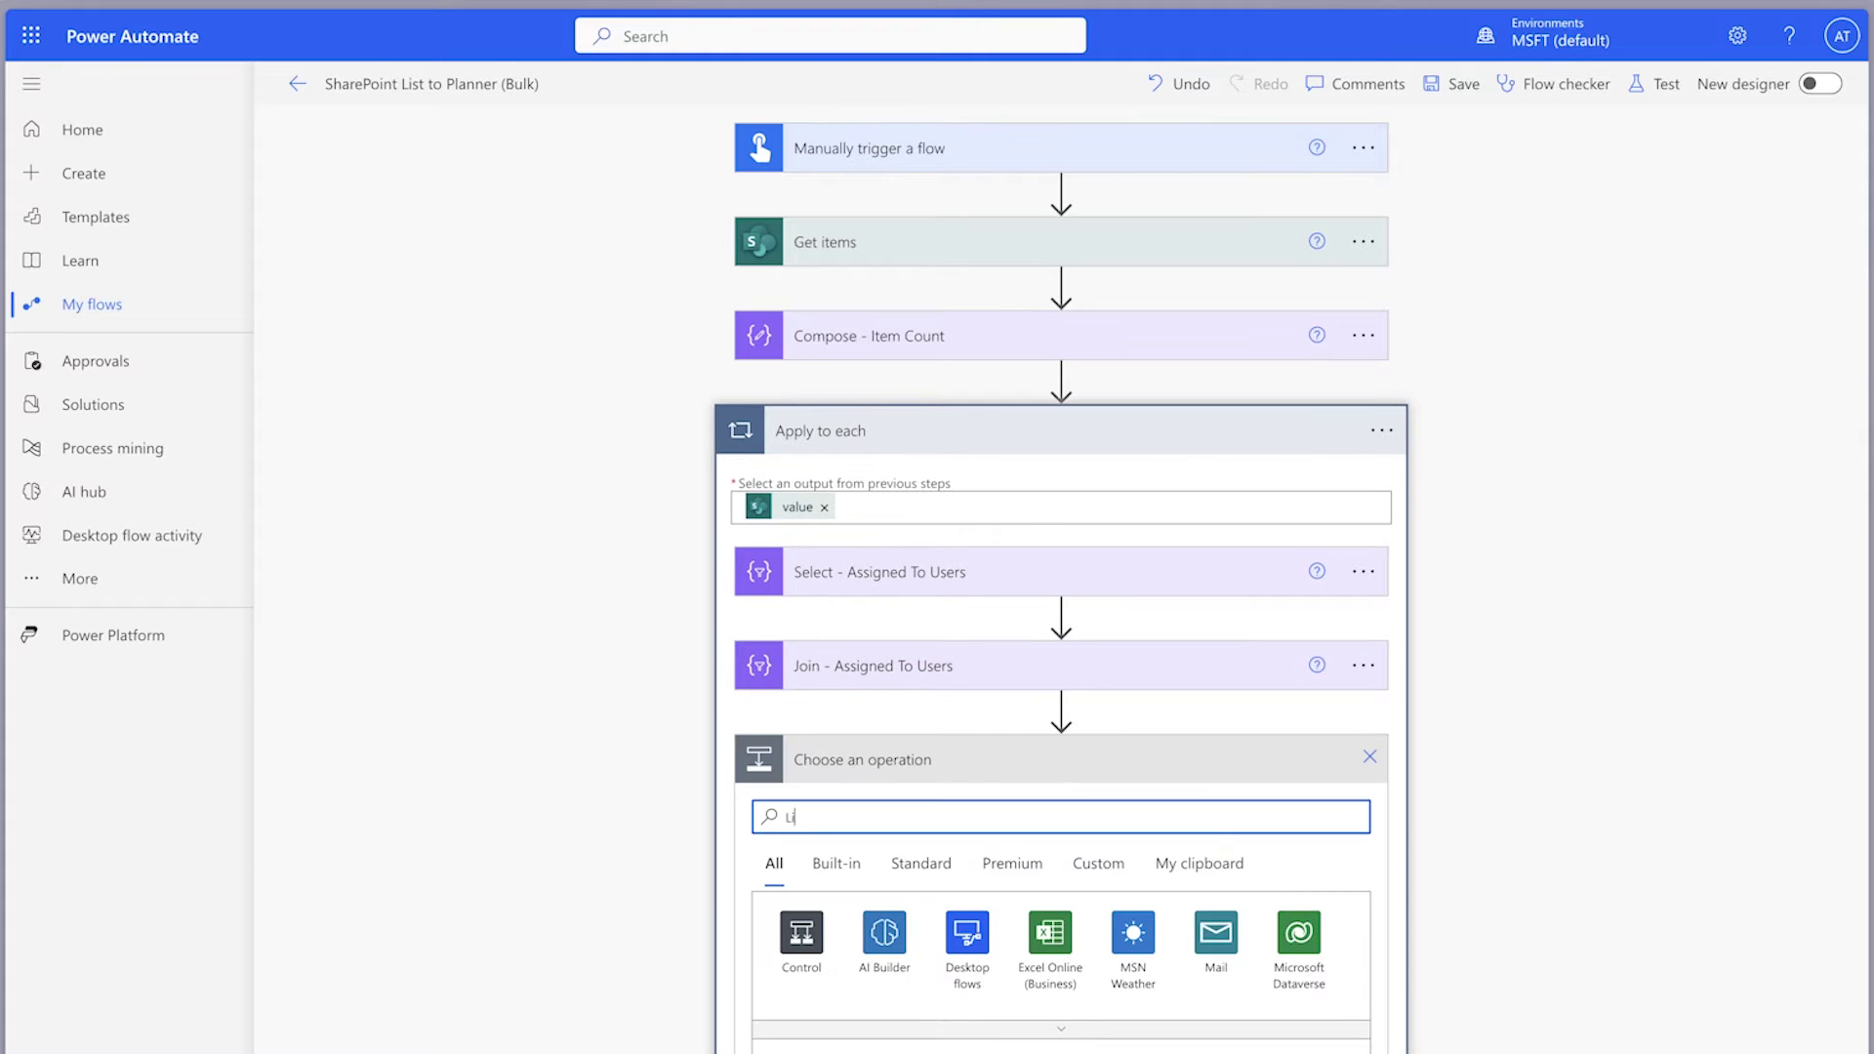
pyautogui.write('st buckets')
pyautogui.scroll(-3, 1639, 682)
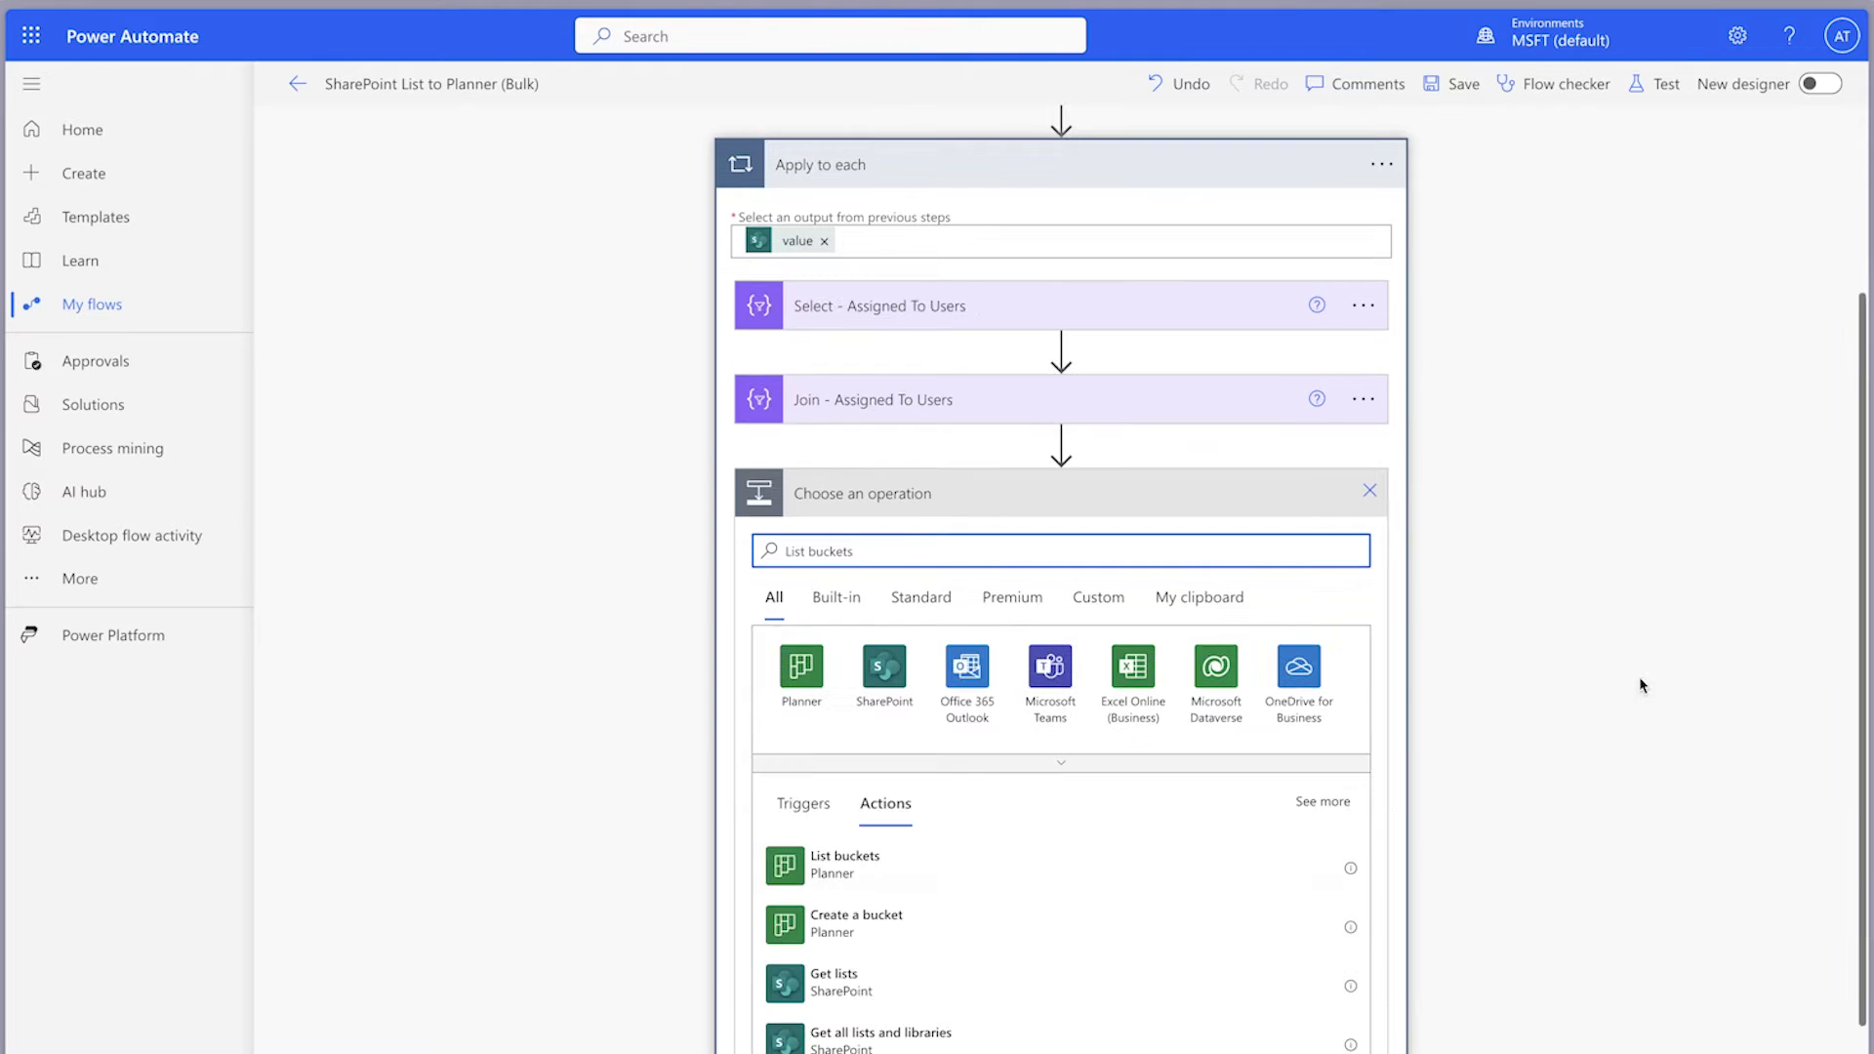
pyautogui.click(1137, 889)
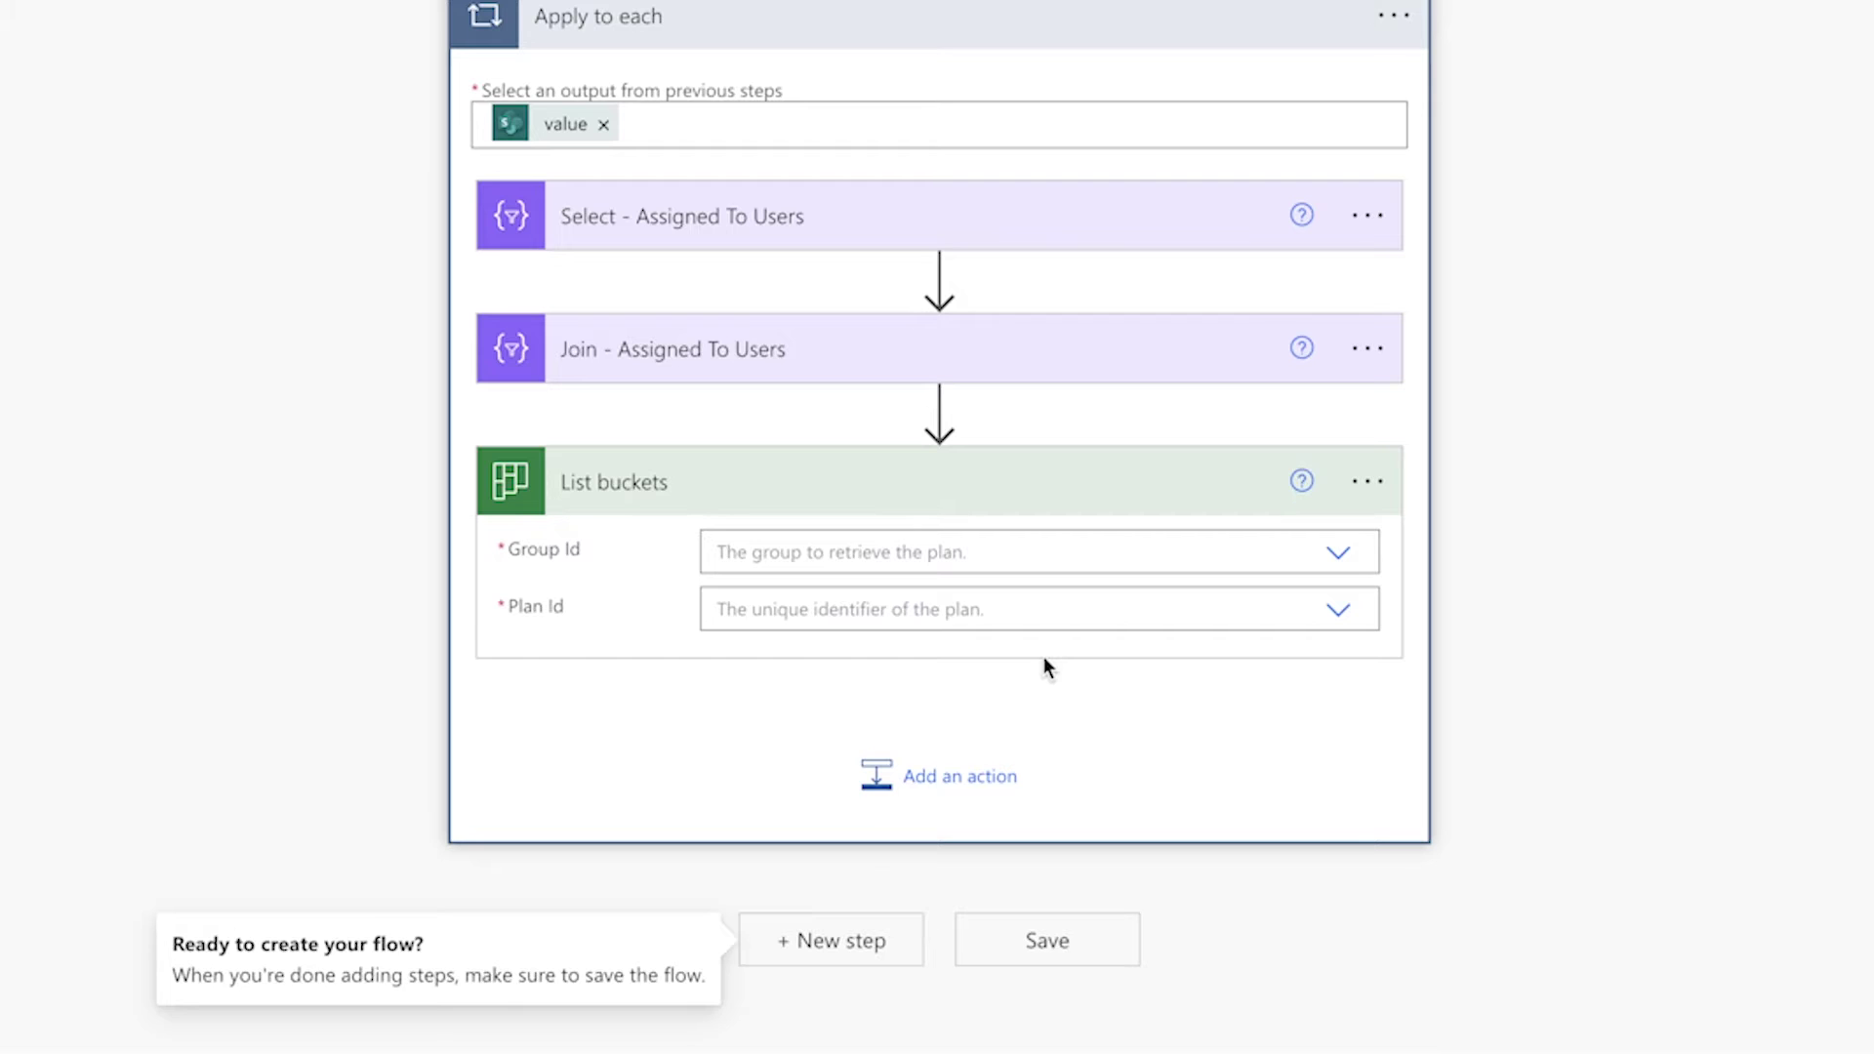
# Step: Set the List buckets Group Id to Power Platform Sandbox and its Plan Id to Team Tasks
pyautogui.click(1338, 554)
pyautogui.scroll(-2, 1160, 790)
pyautogui.scroll(-1, 1025, 785)
pyautogui.click(903, 770)
pyautogui.click(1338, 609)
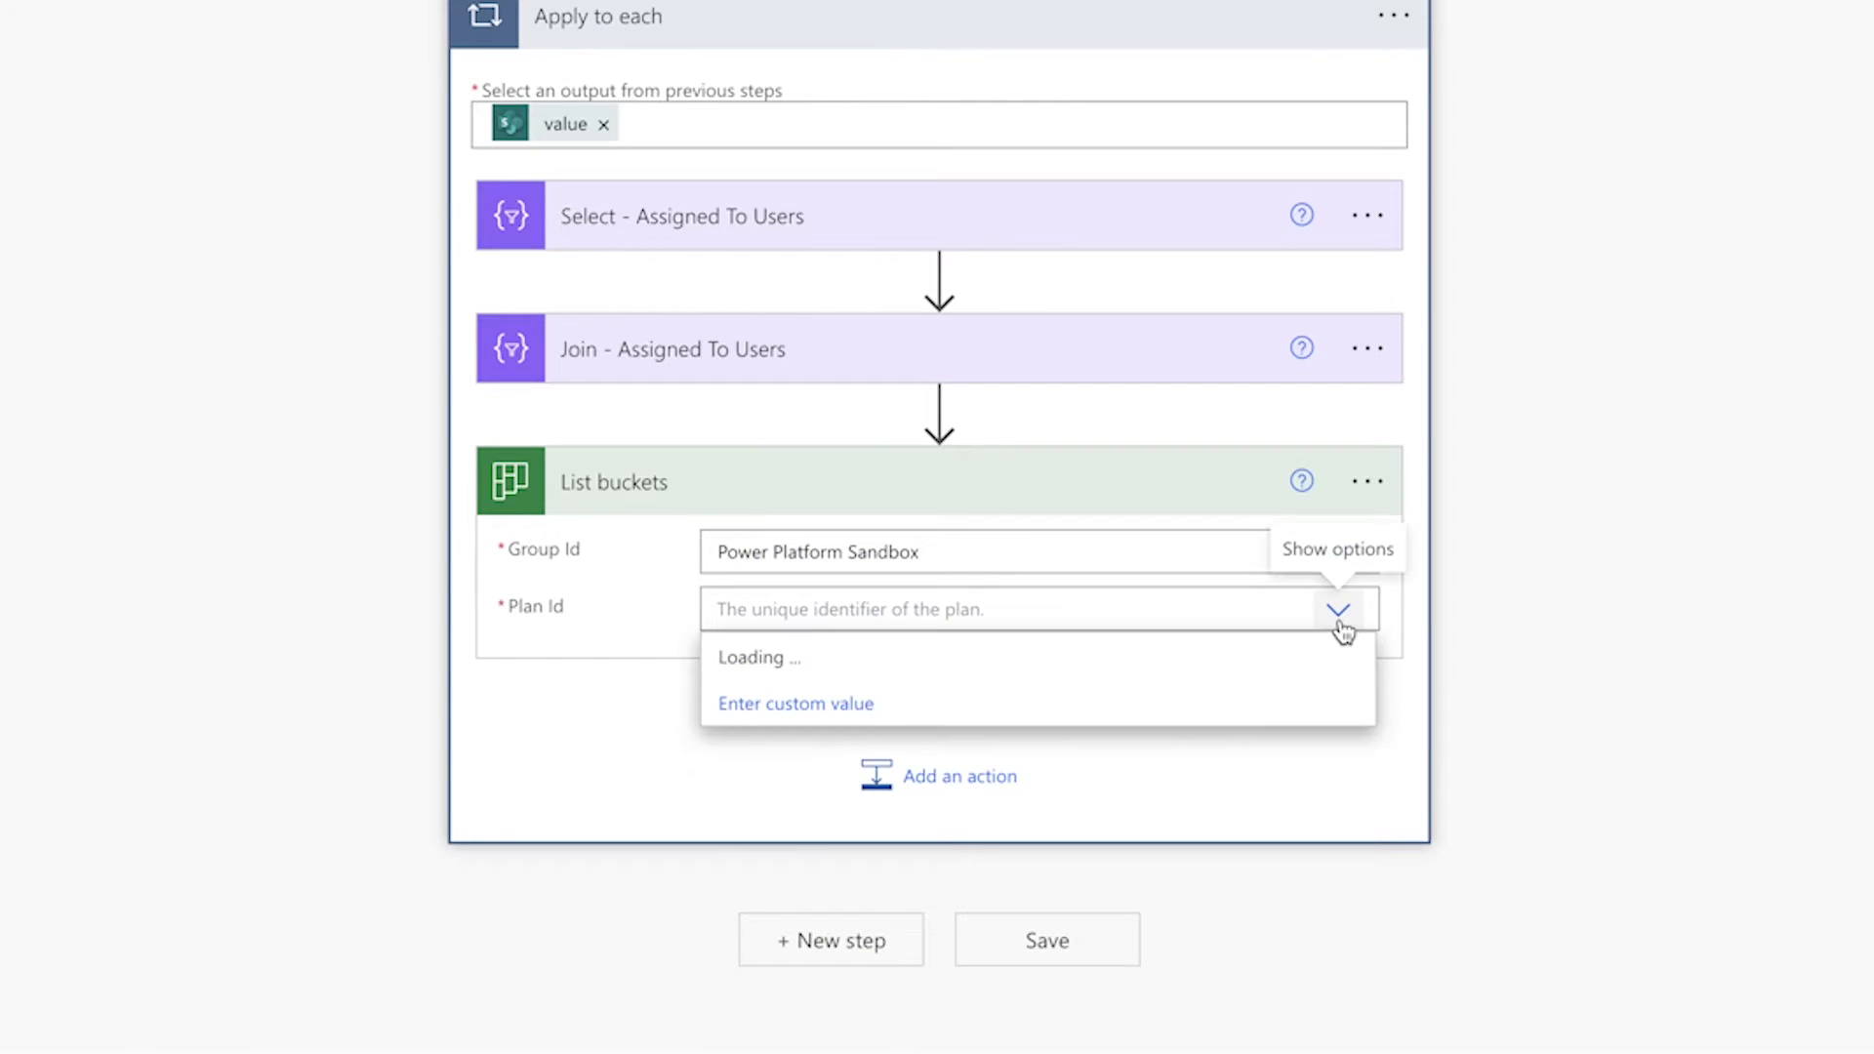
pyautogui.click(888, 799)
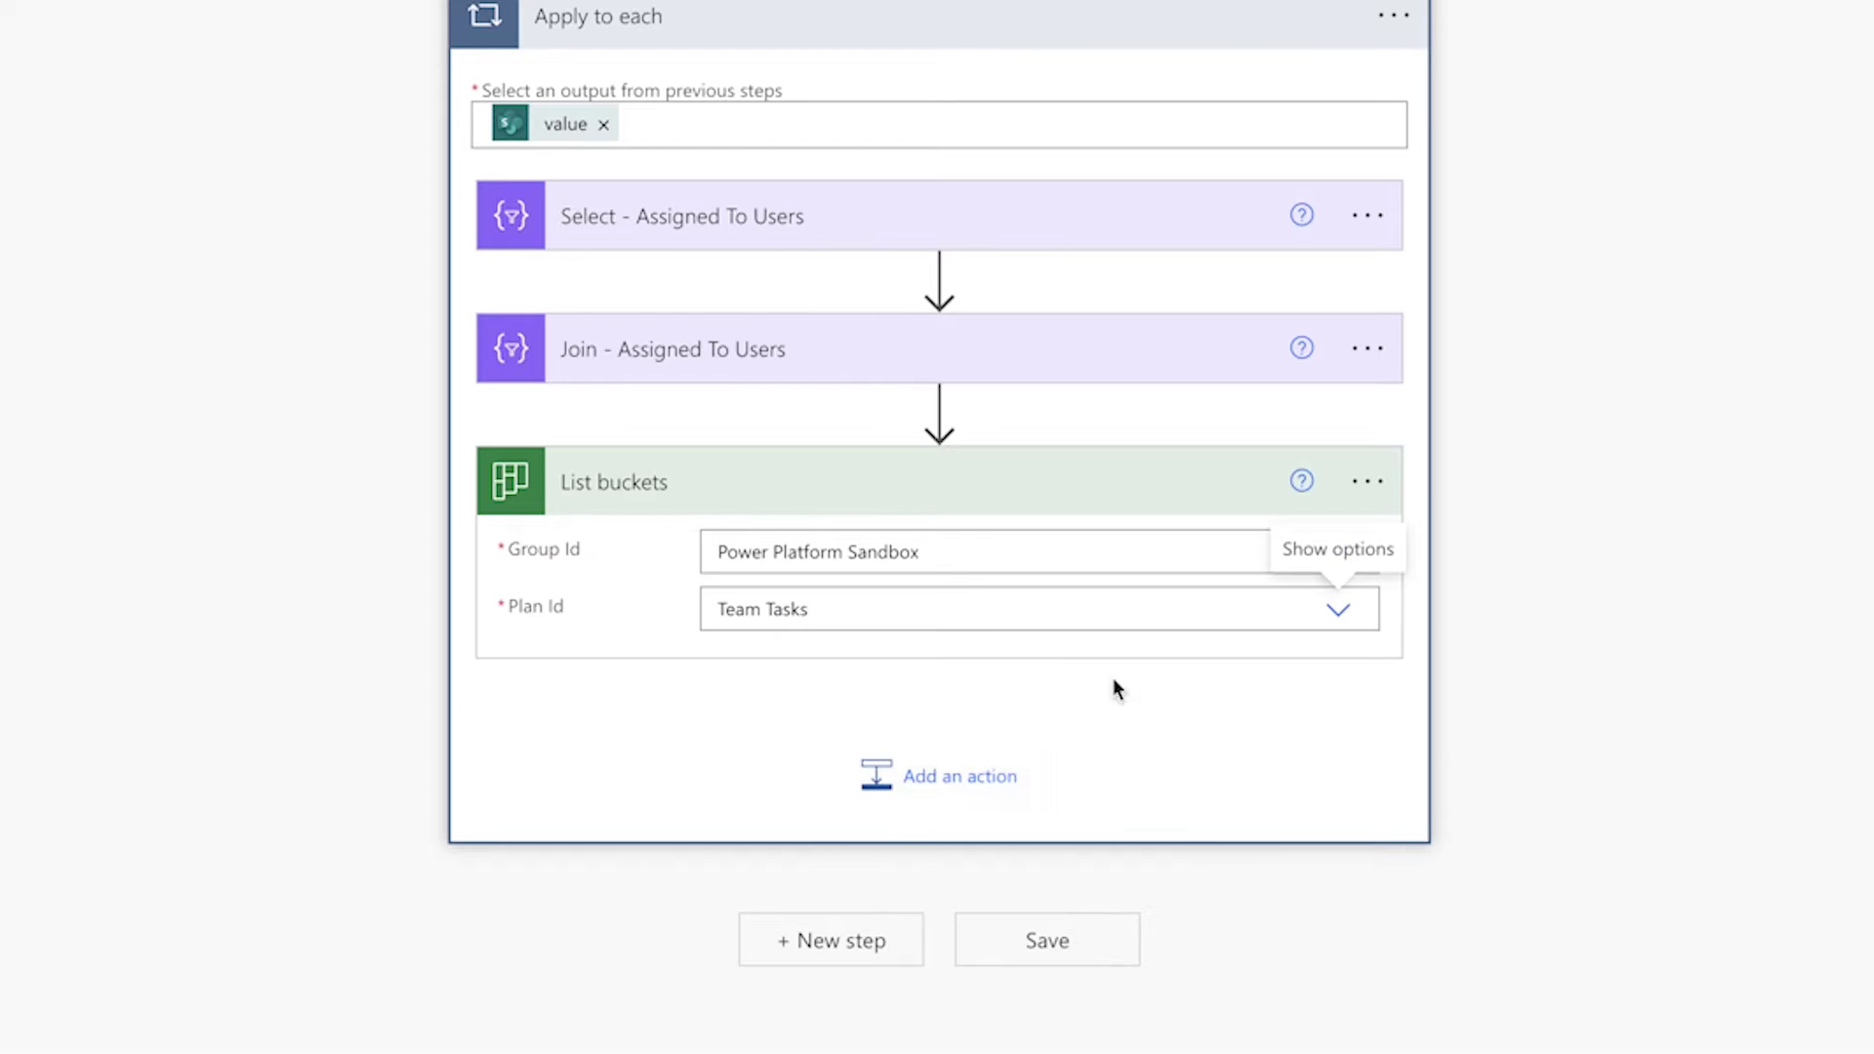
# Step: Add a Filter array action after List buckets, with From set to the List buckets value
pyautogui.click(975, 766)
pyautogui.write('filter')
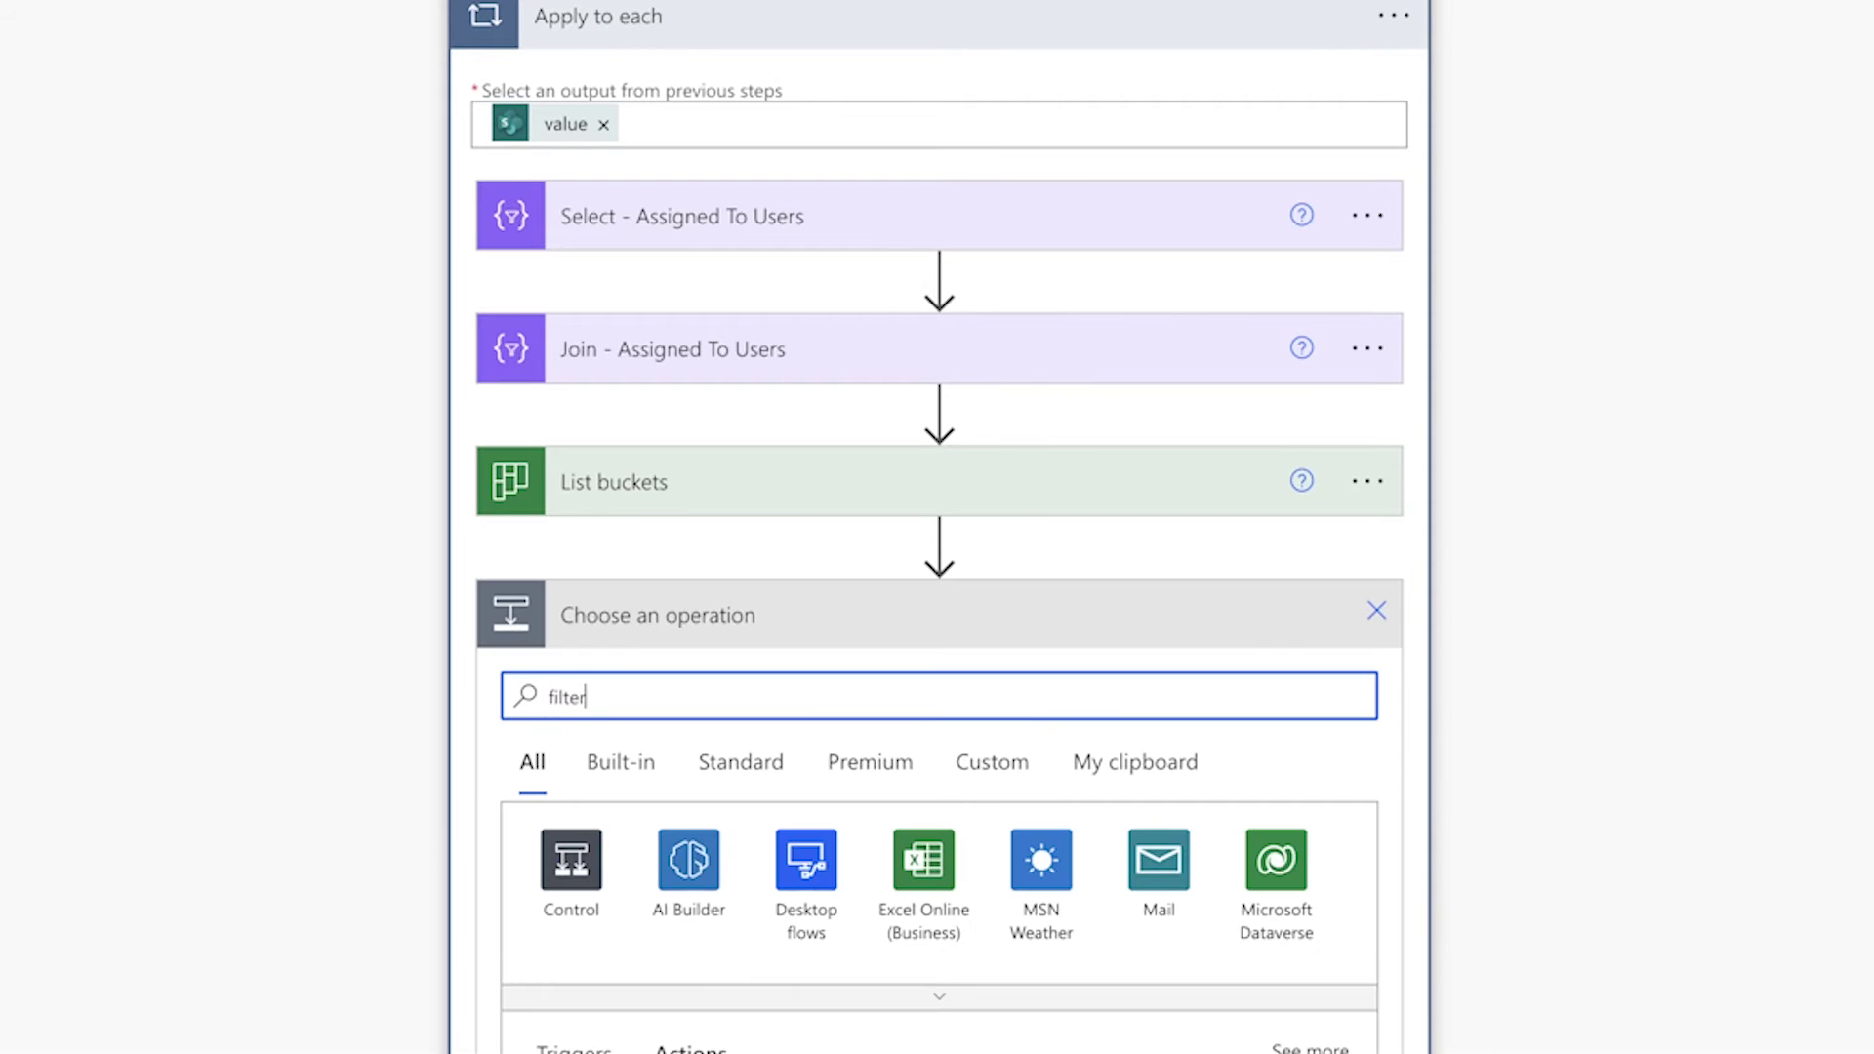
pyautogui.scroll(-5, 1200, 708)
pyautogui.click(1202, 707)
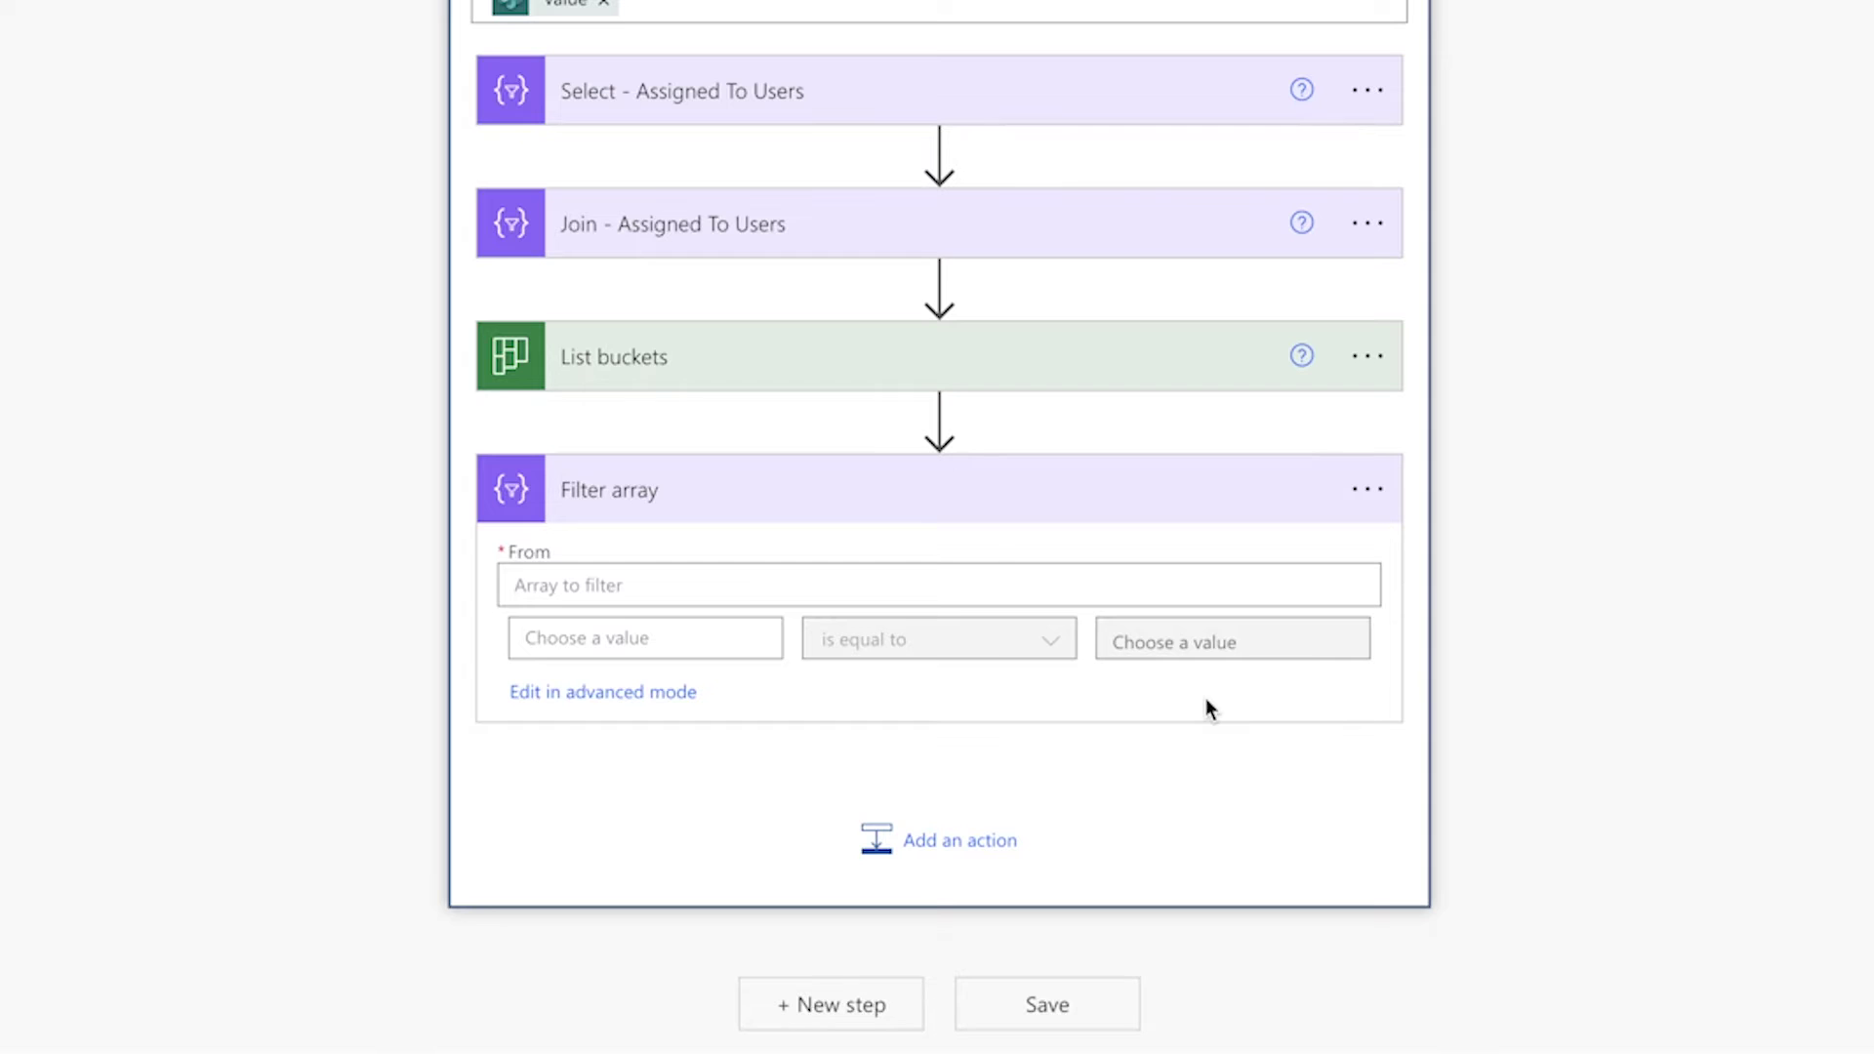
pyautogui.click(803, 585)
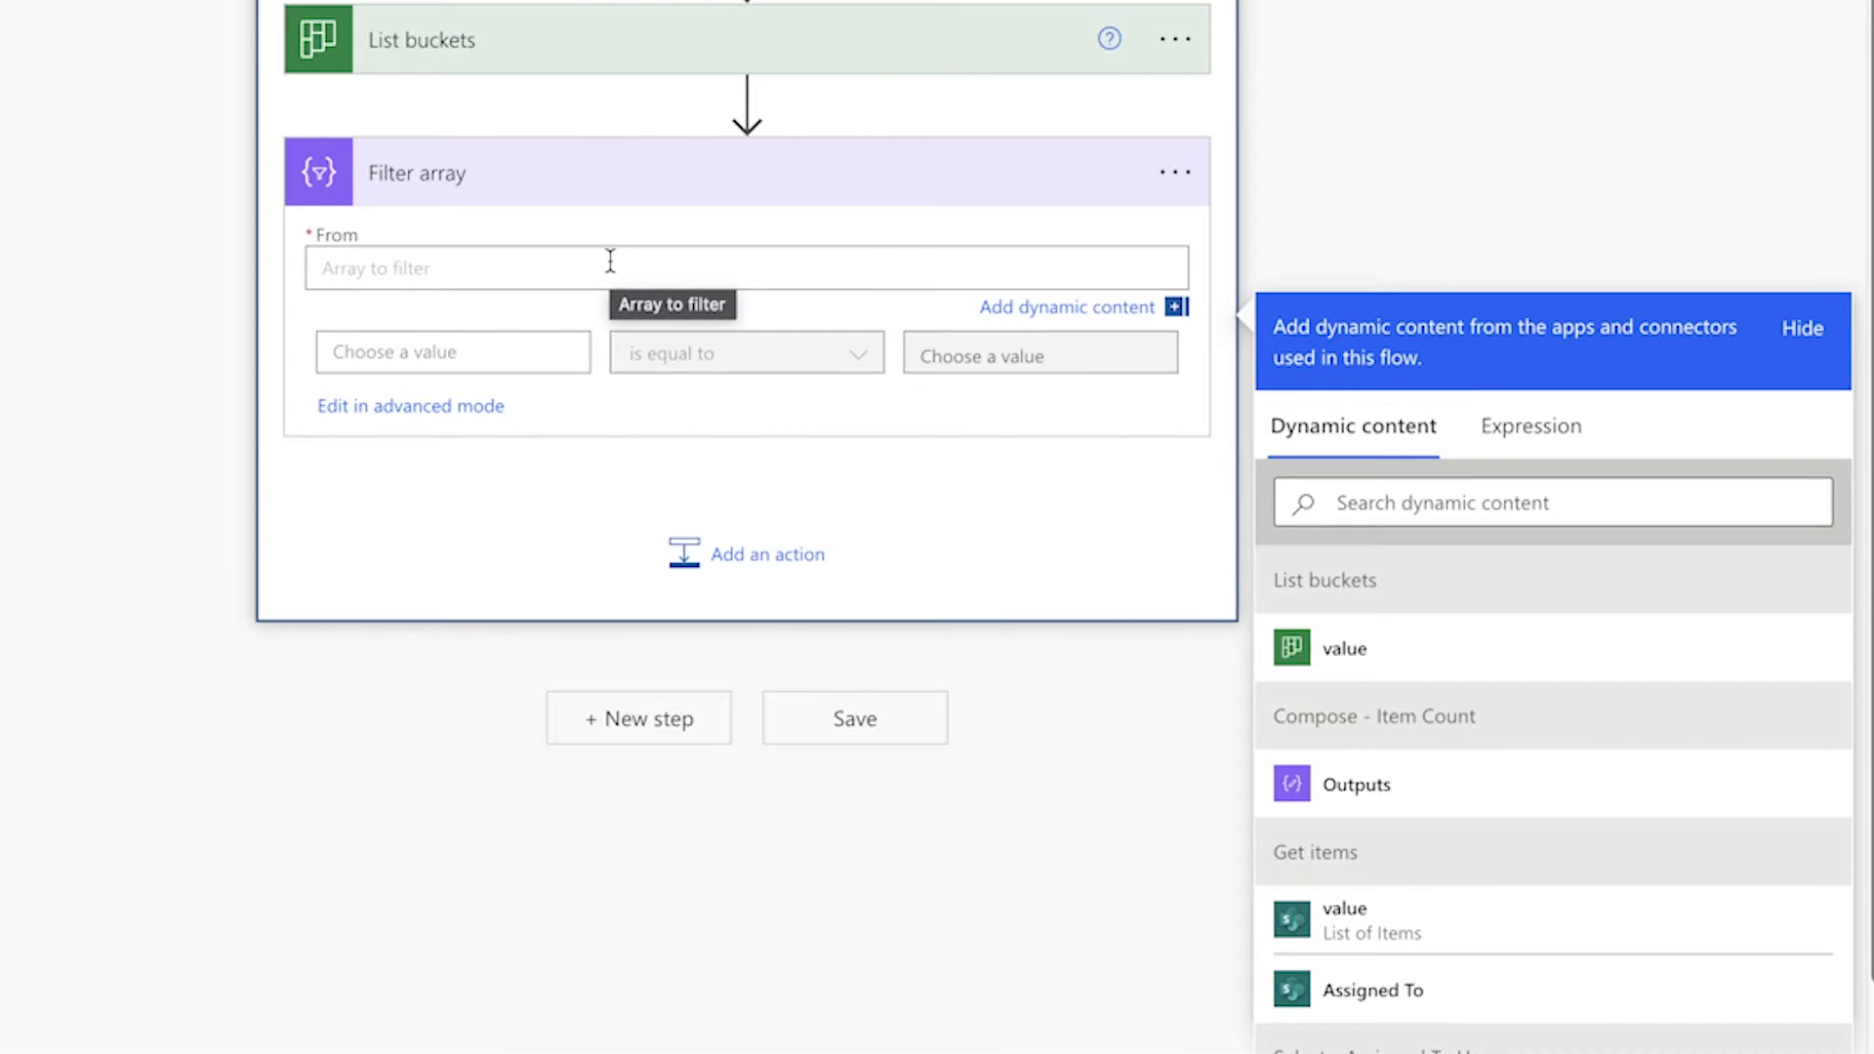
pyautogui.click(1343, 648)
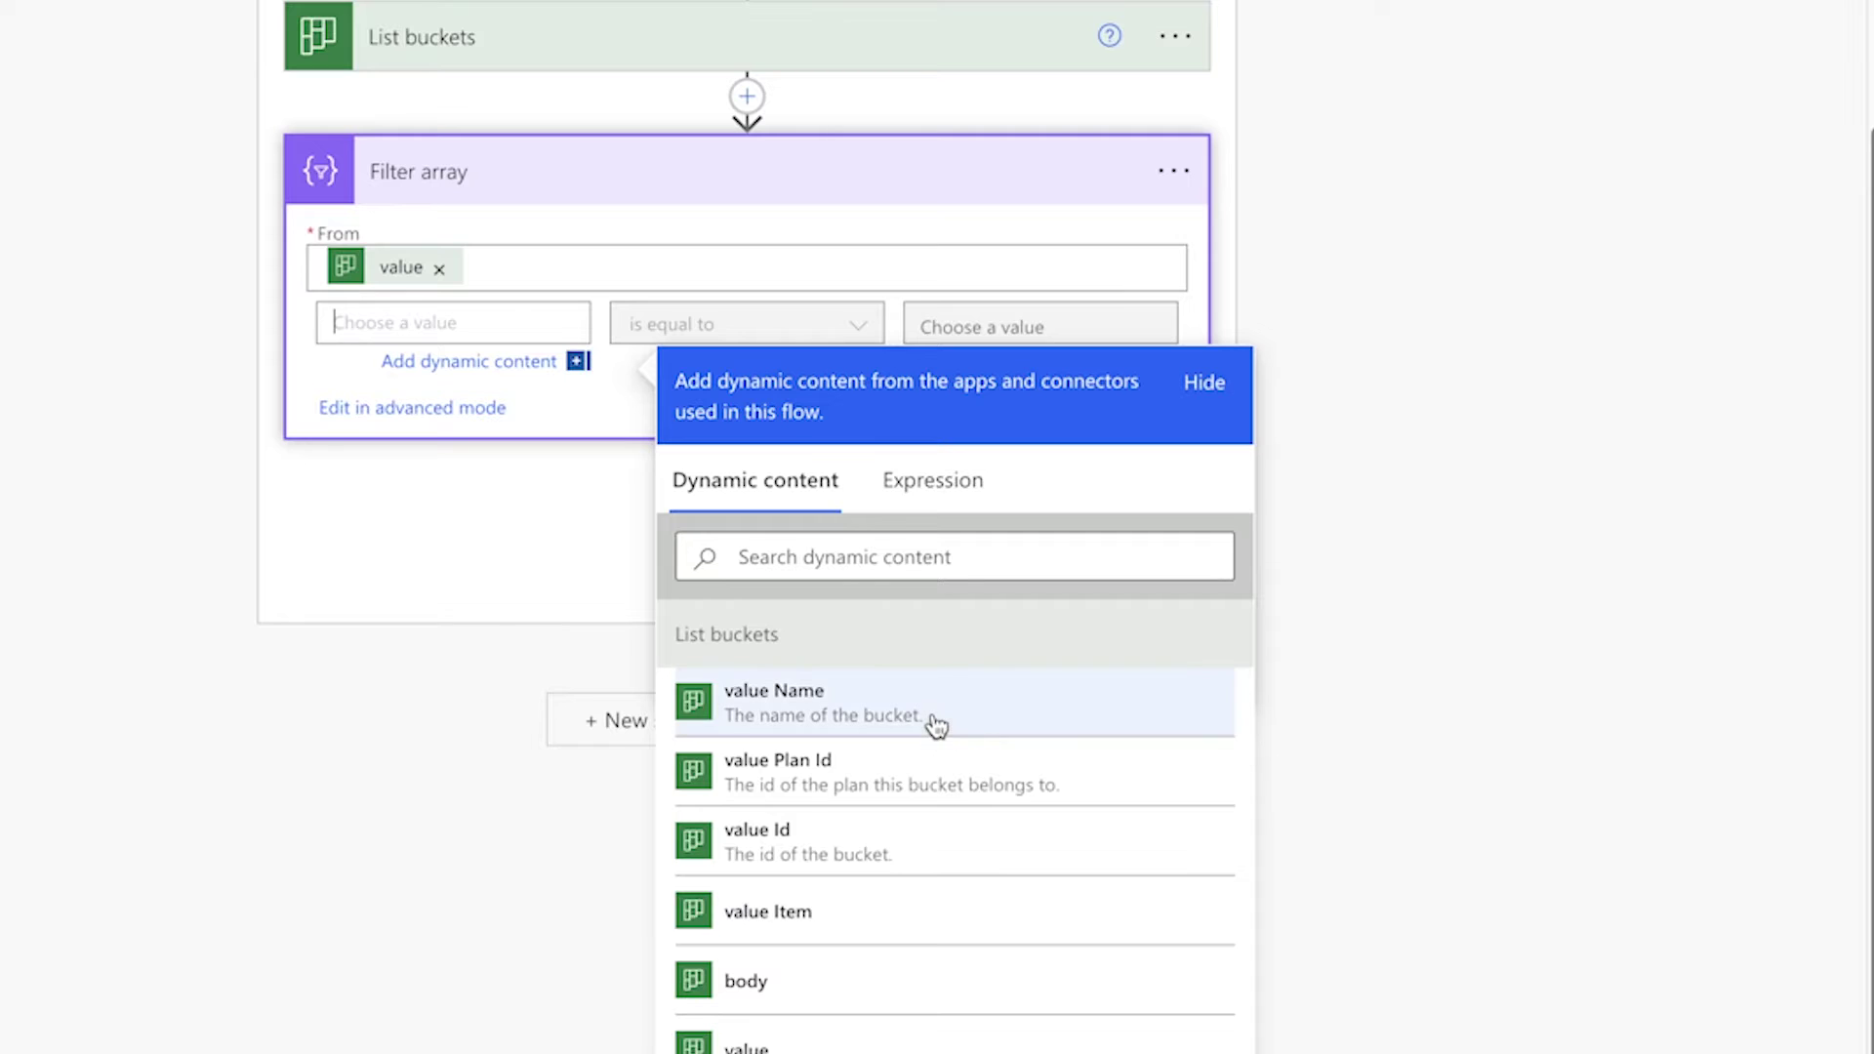
# Step: Set the Filter array condition to value Name is equal to the Status Value from Get items
pyautogui.click(933, 720)
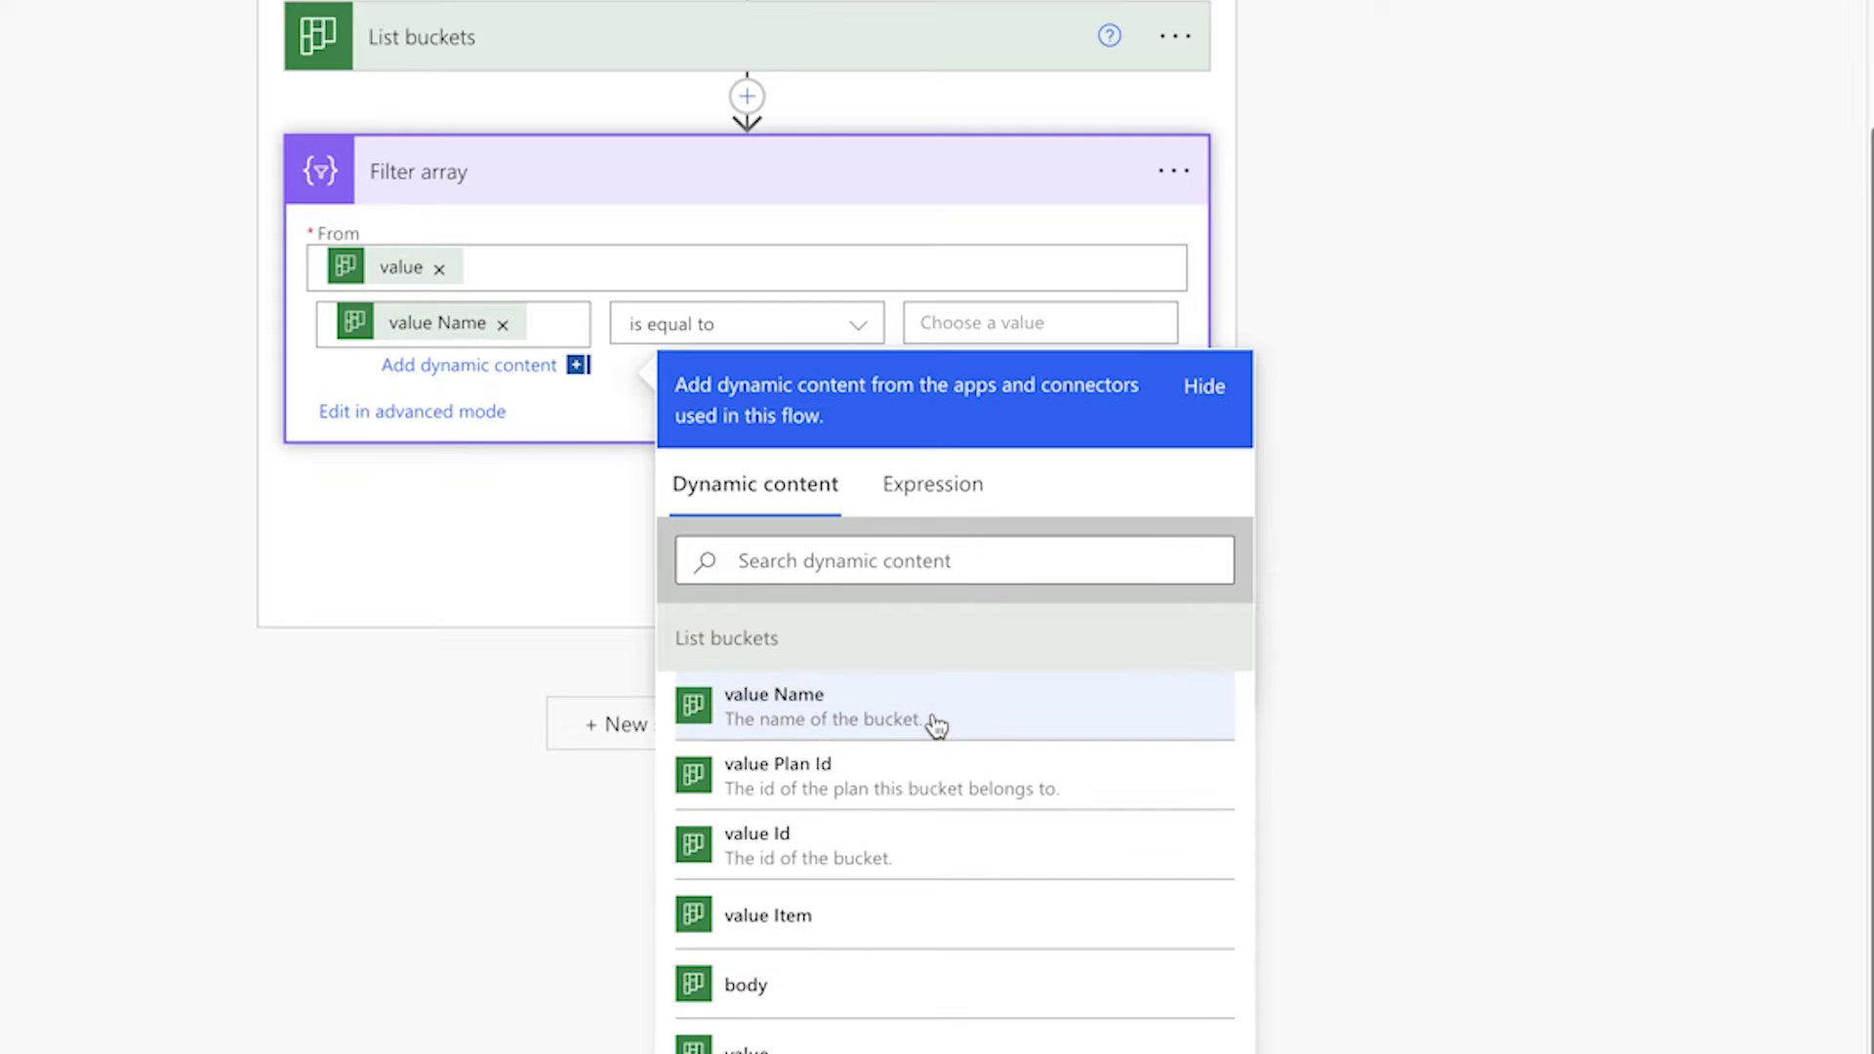
pyautogui.write('status')
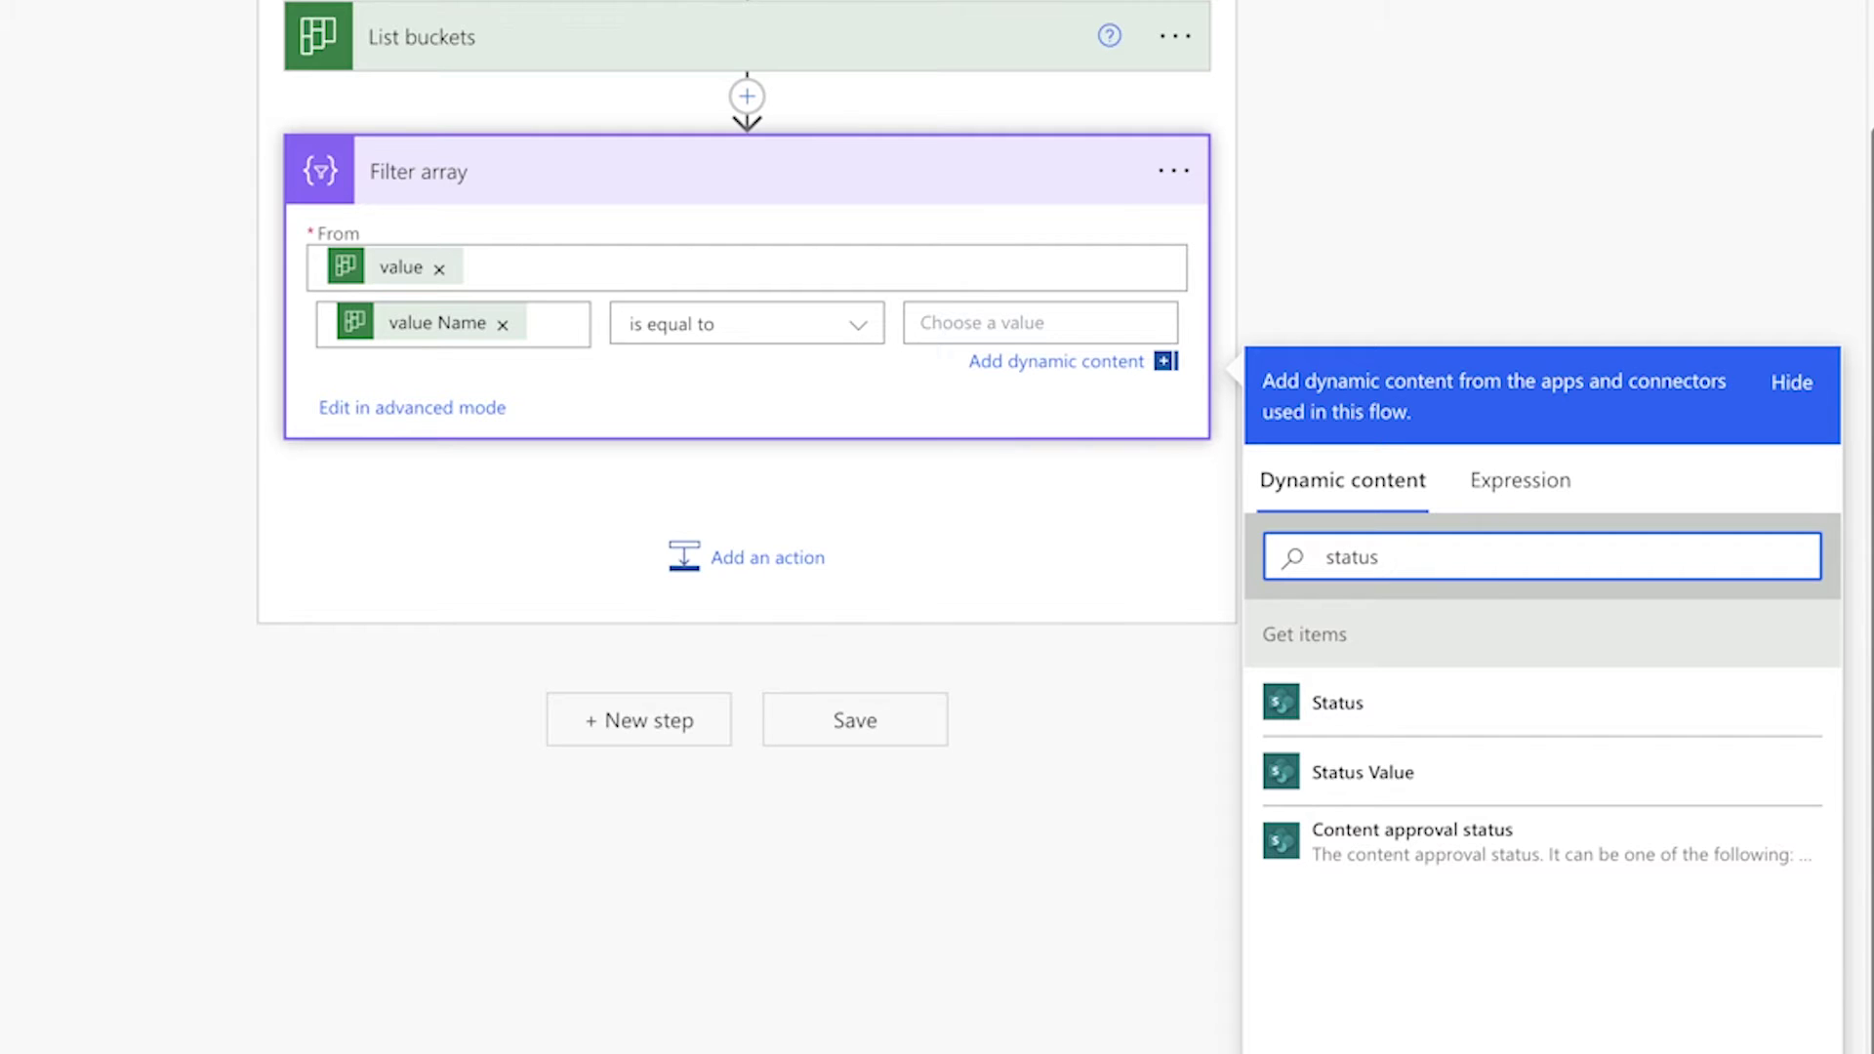
pyautogui.click(1493, 782)
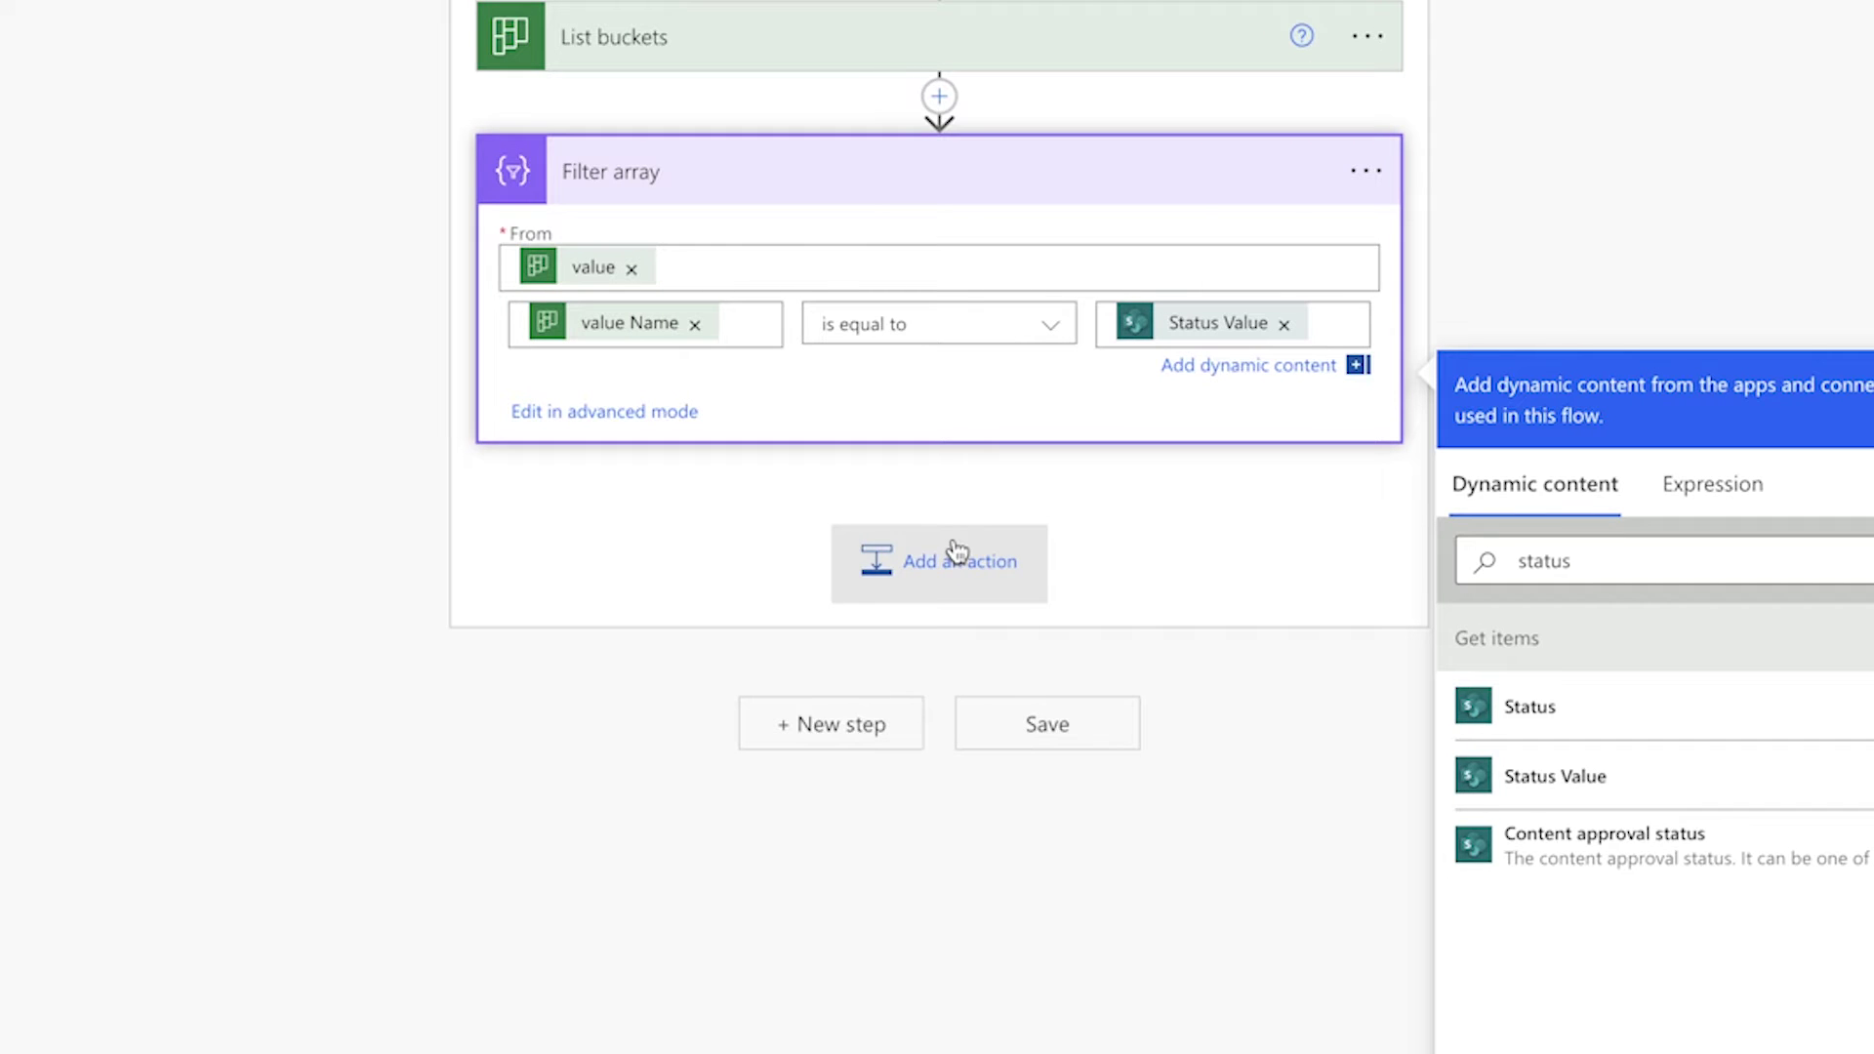
# Step: Add a Compose action named "Compose - Bucket Count" after Filter array, with a length() expression on the Filter array Body as Inputs
pyautogui.click(932, 564)
pyautogui.write('Compose - Bucket Count')
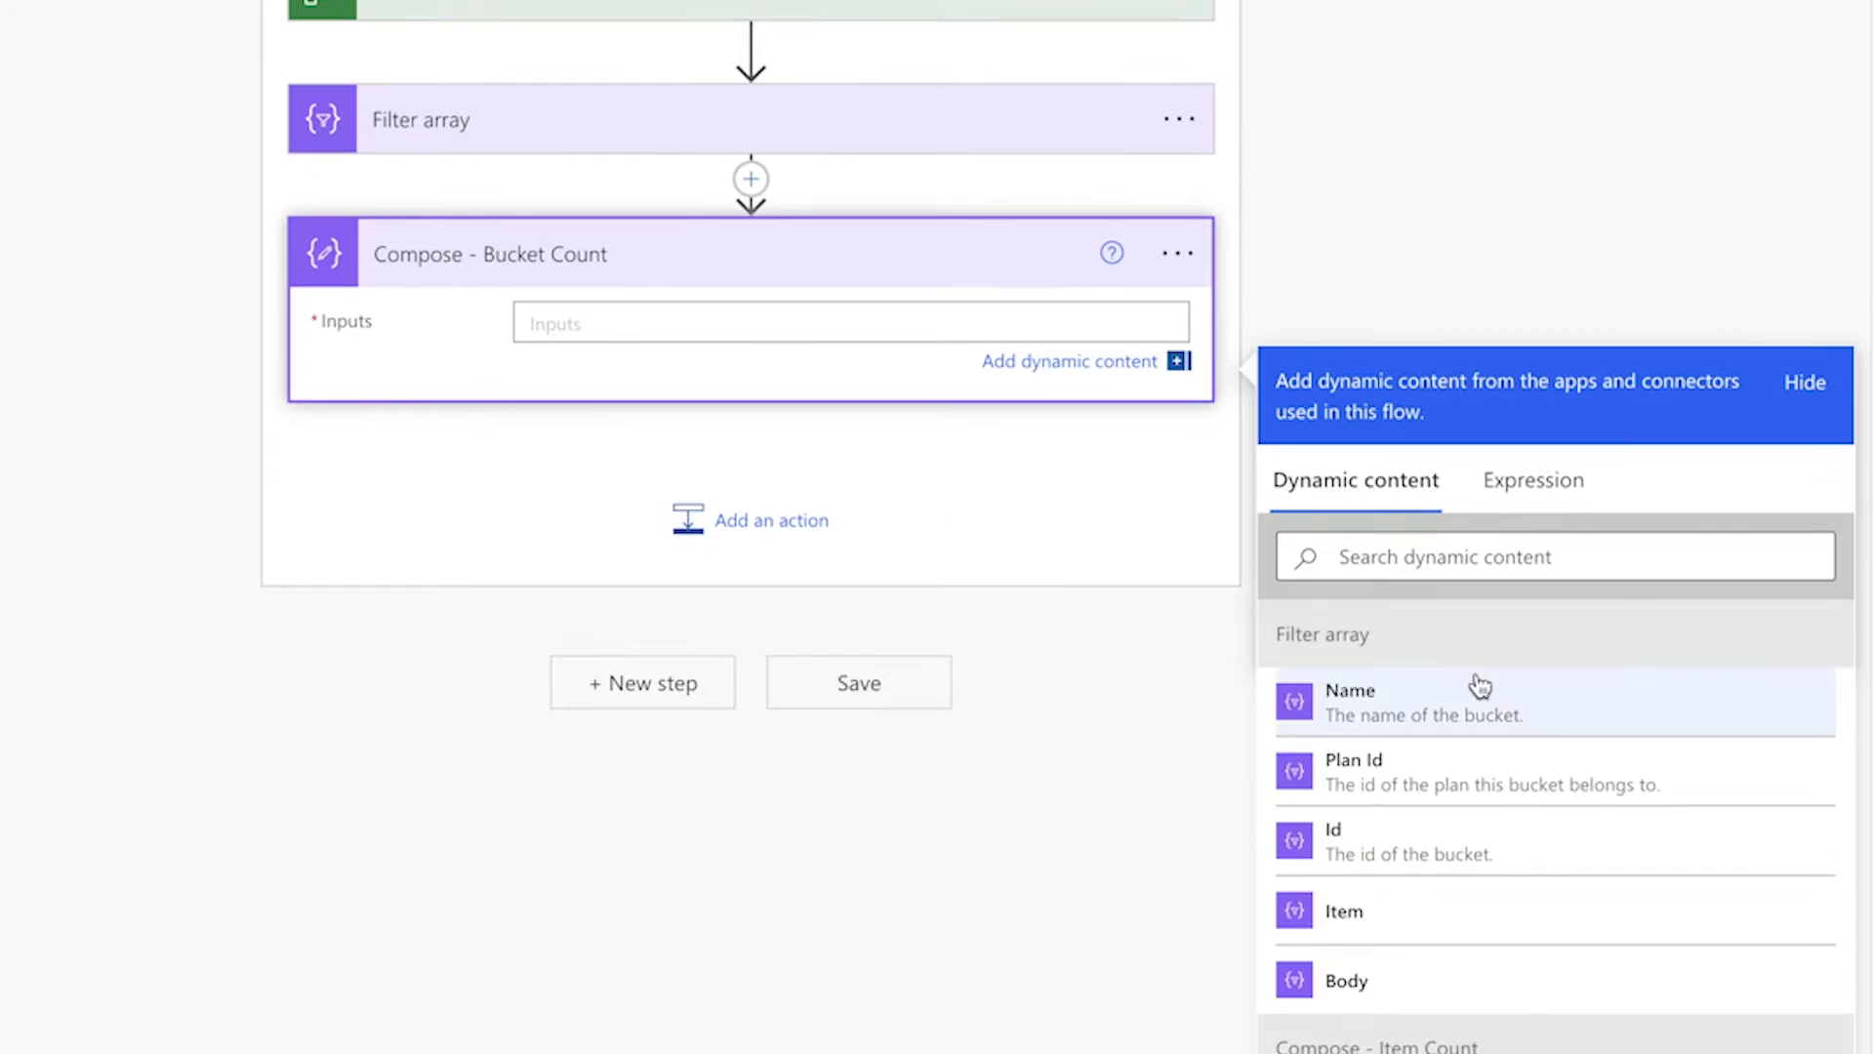
pyautogui.click(1530, 496)
pyautogui.write('length(')
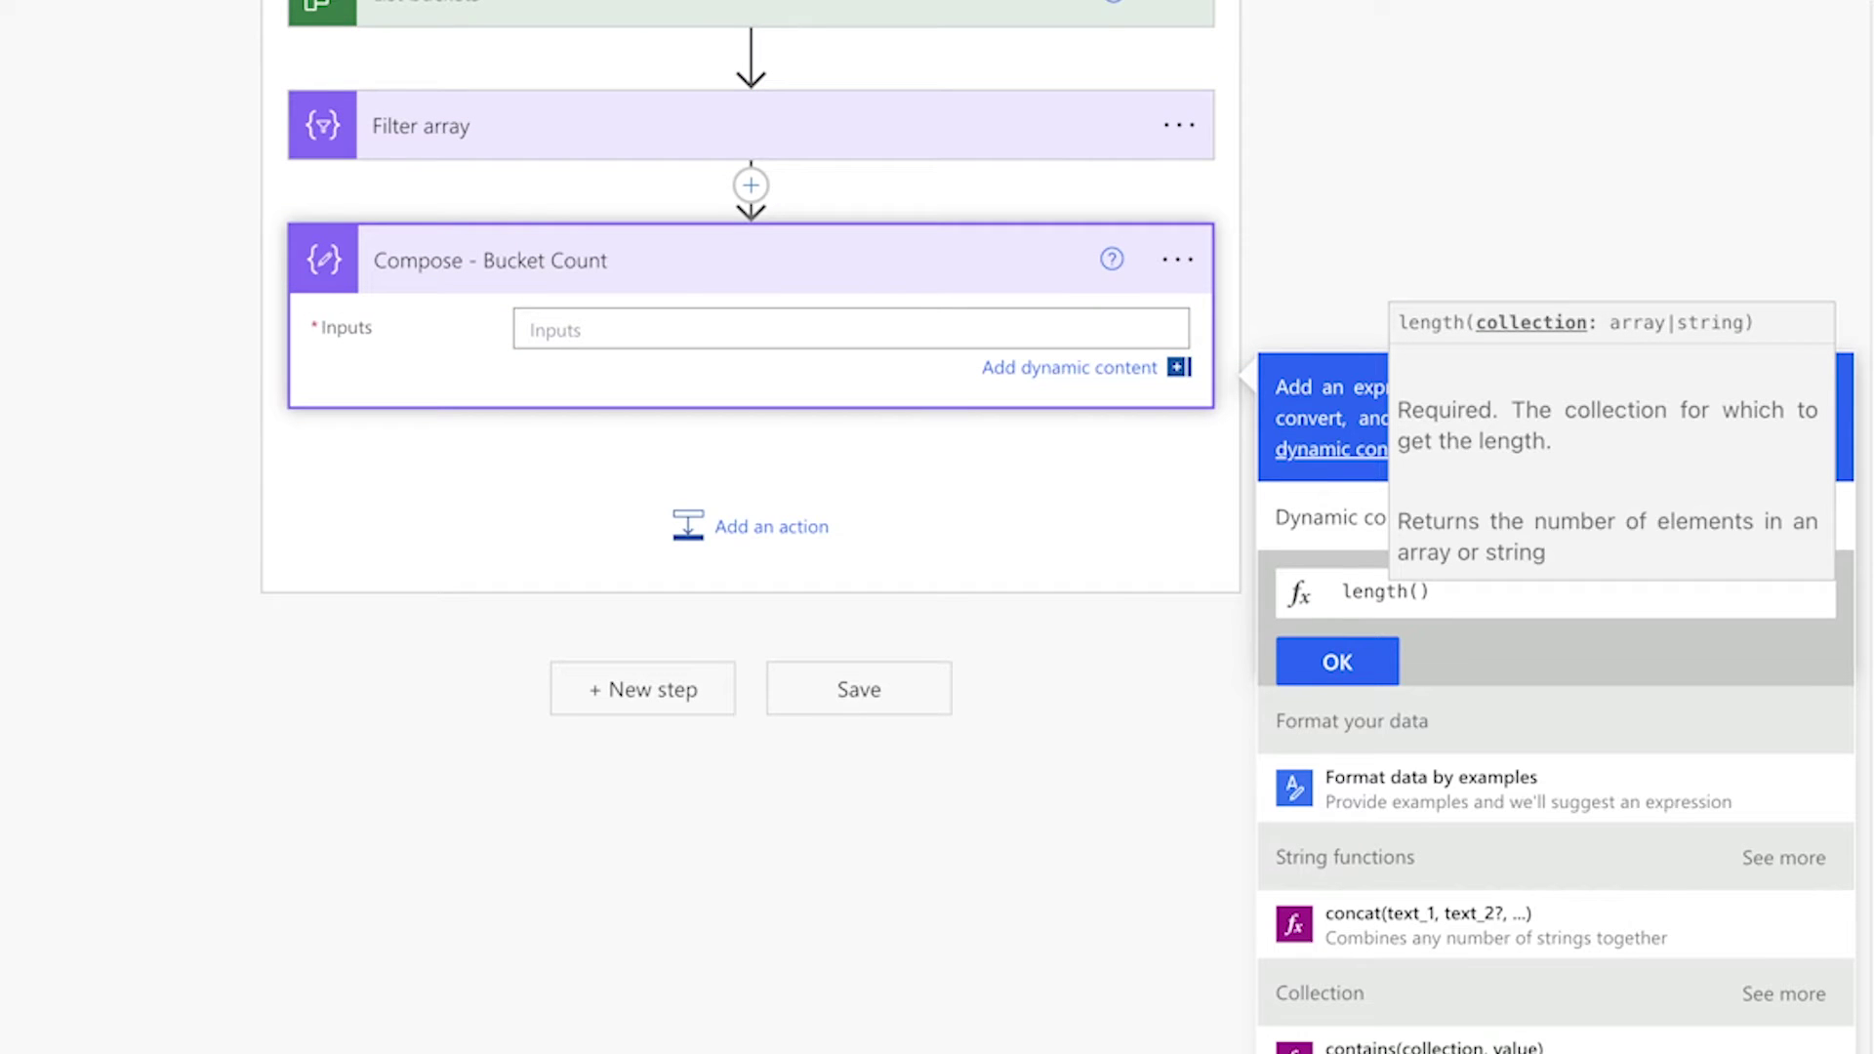
pyautogui.click(1384, 536)
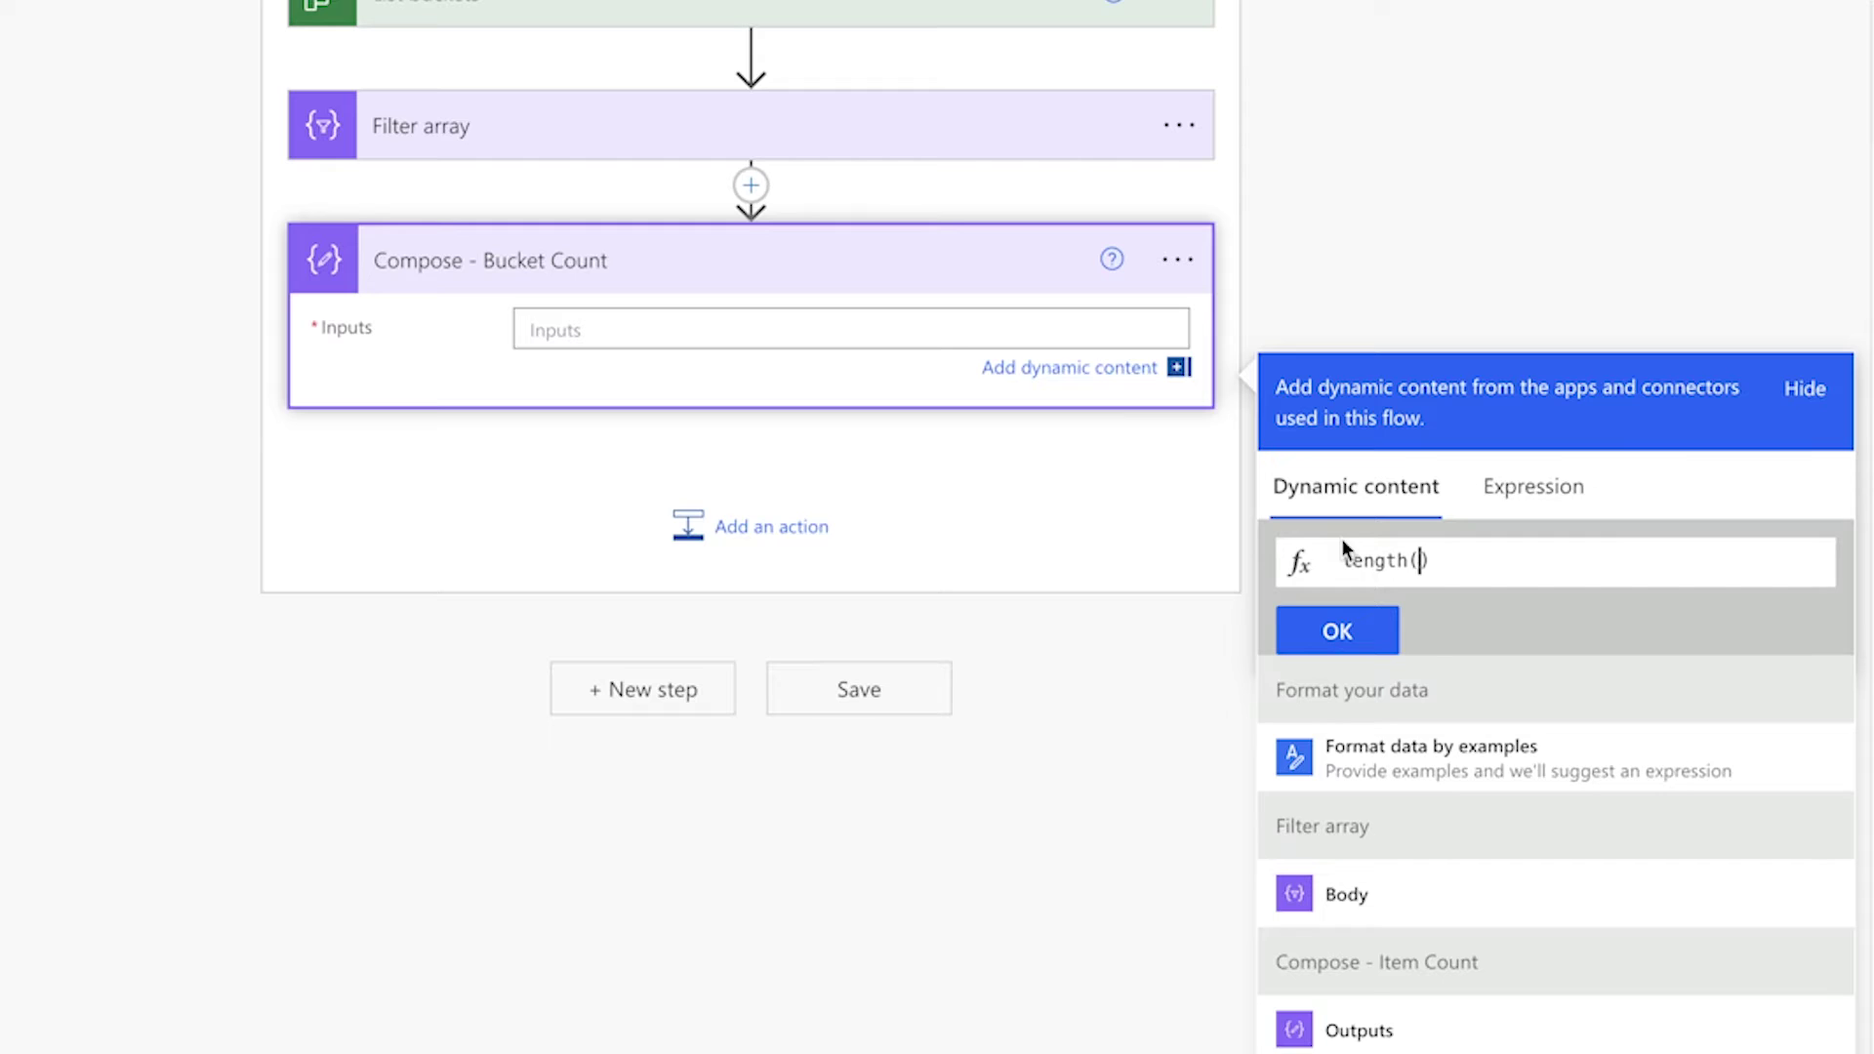
pyautogui.click(1444, 891)
pyautogui.click(1363, 635)
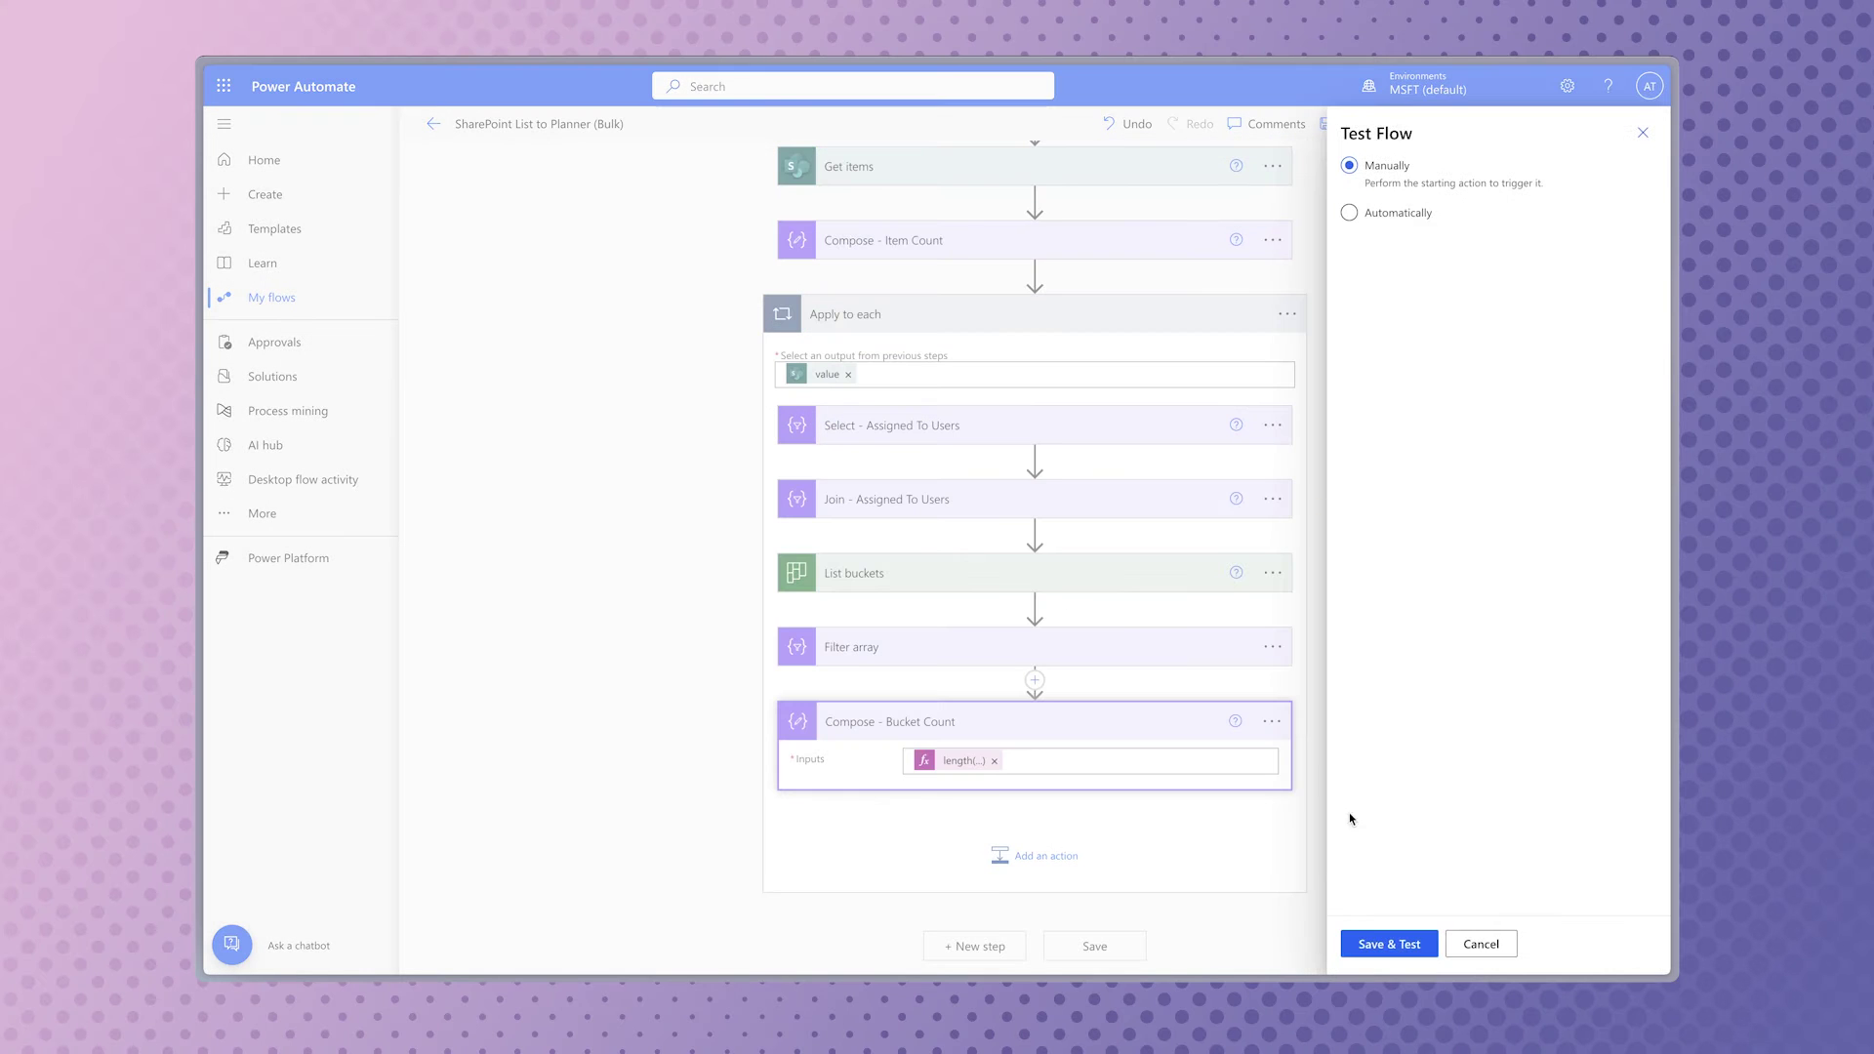
# Step: Save and manually test the flow, and inspect the Compose - Bucket Count result inside the Apply to each loop
pyautogui.click(1380, 939)
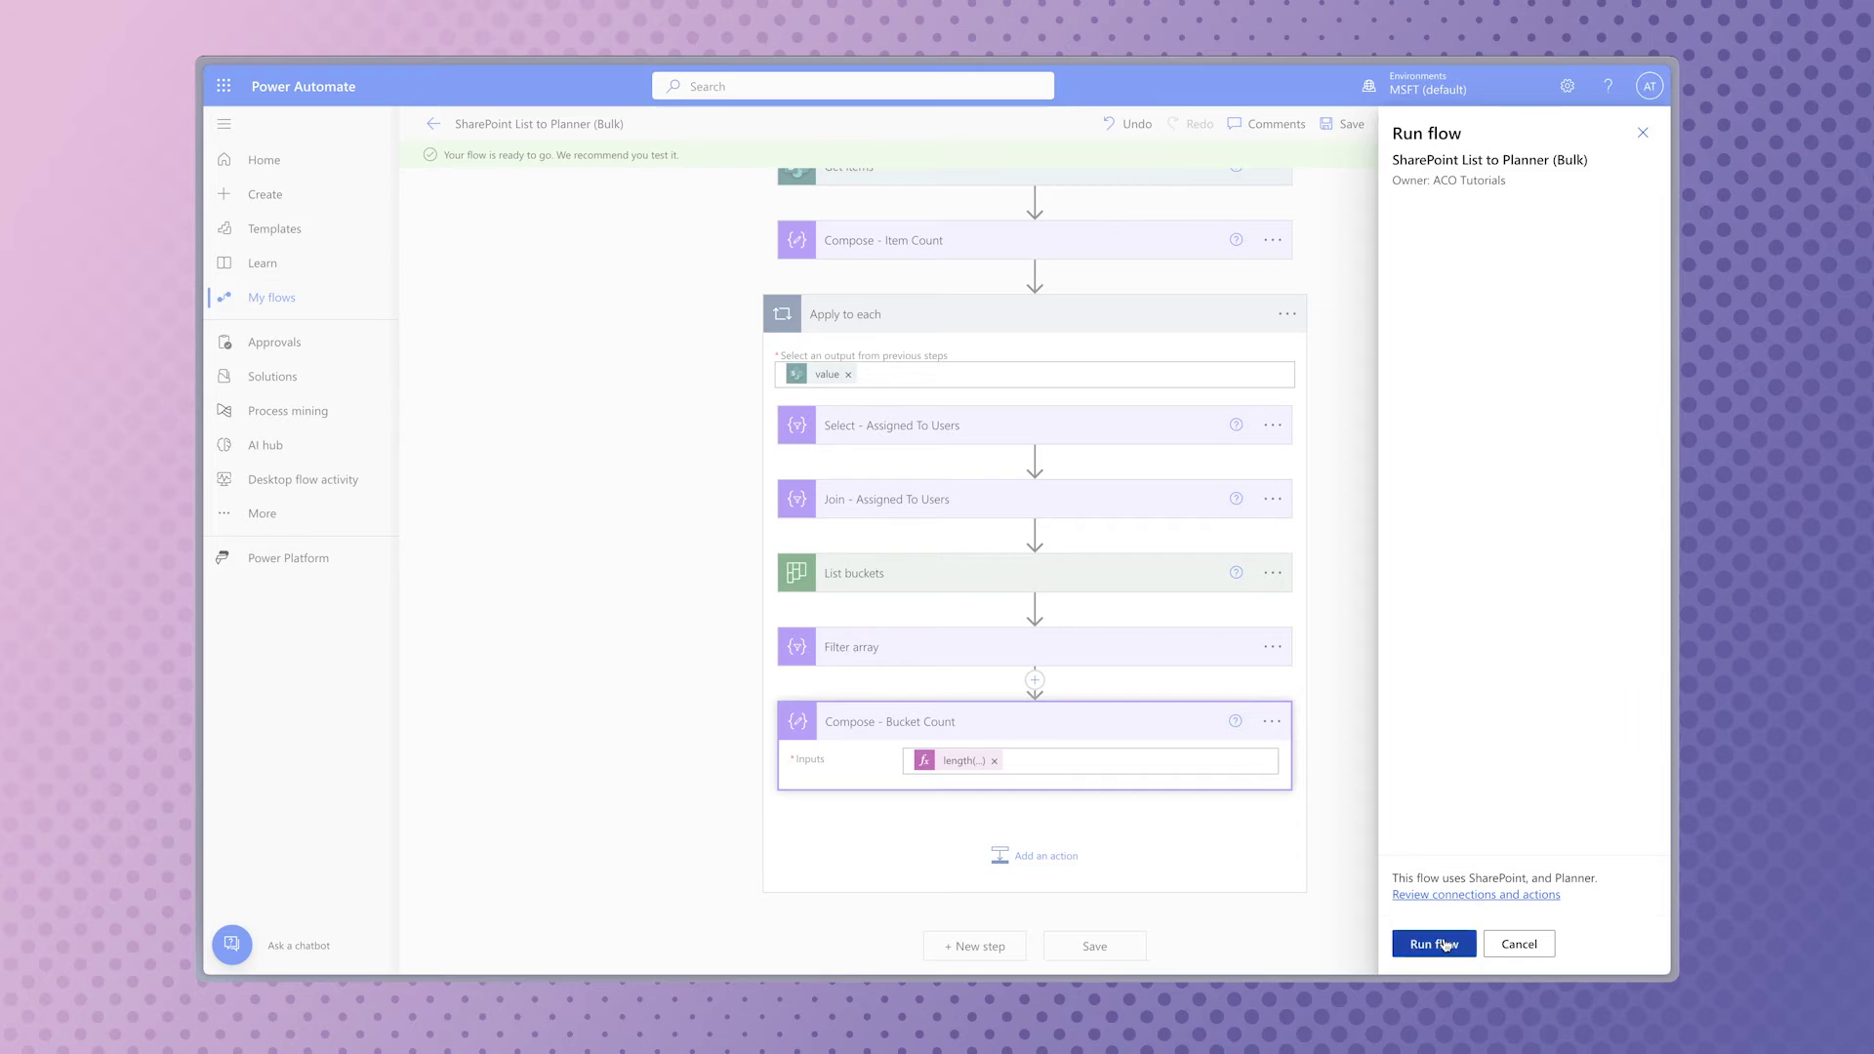
pyautogui.click(1432, 943)
pyautogui.click(1425, 943)
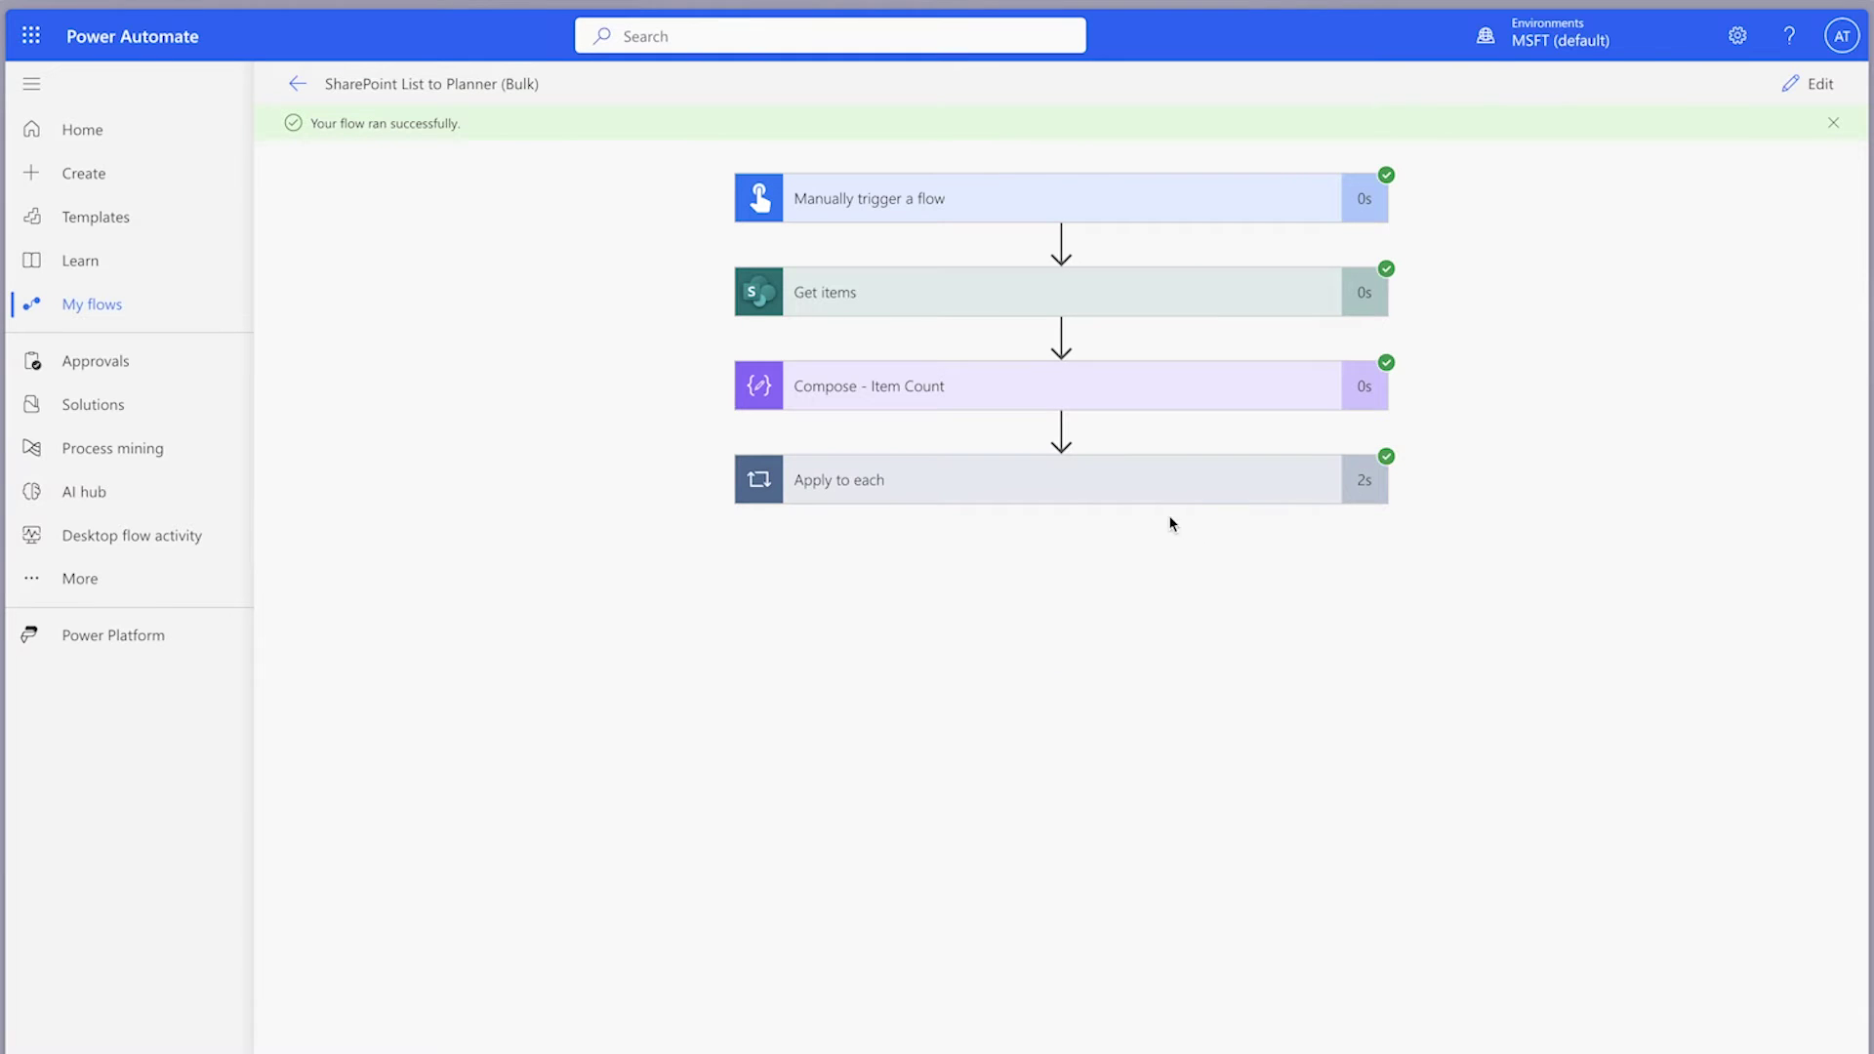
pyautogui.click(1141, 492)
pyautogui.click(1059, 962)
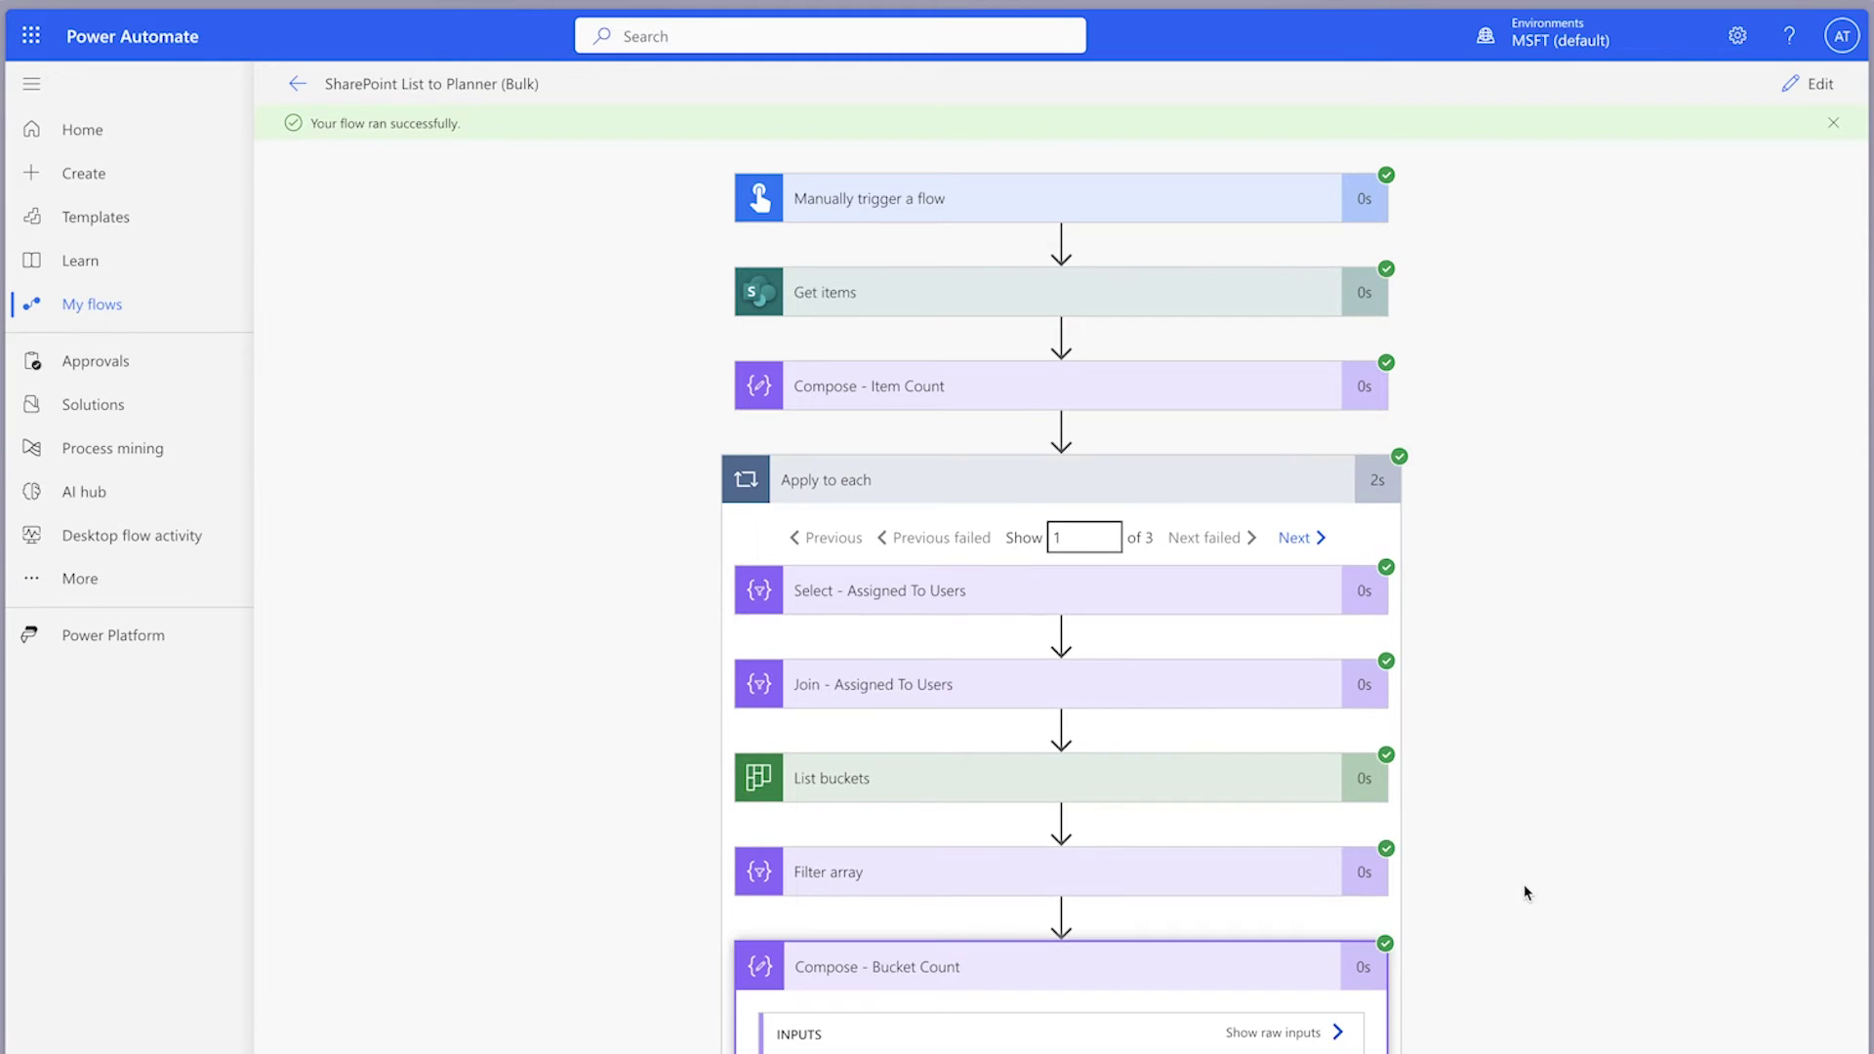
pyautogui.scroll(-3, 1527, 893)
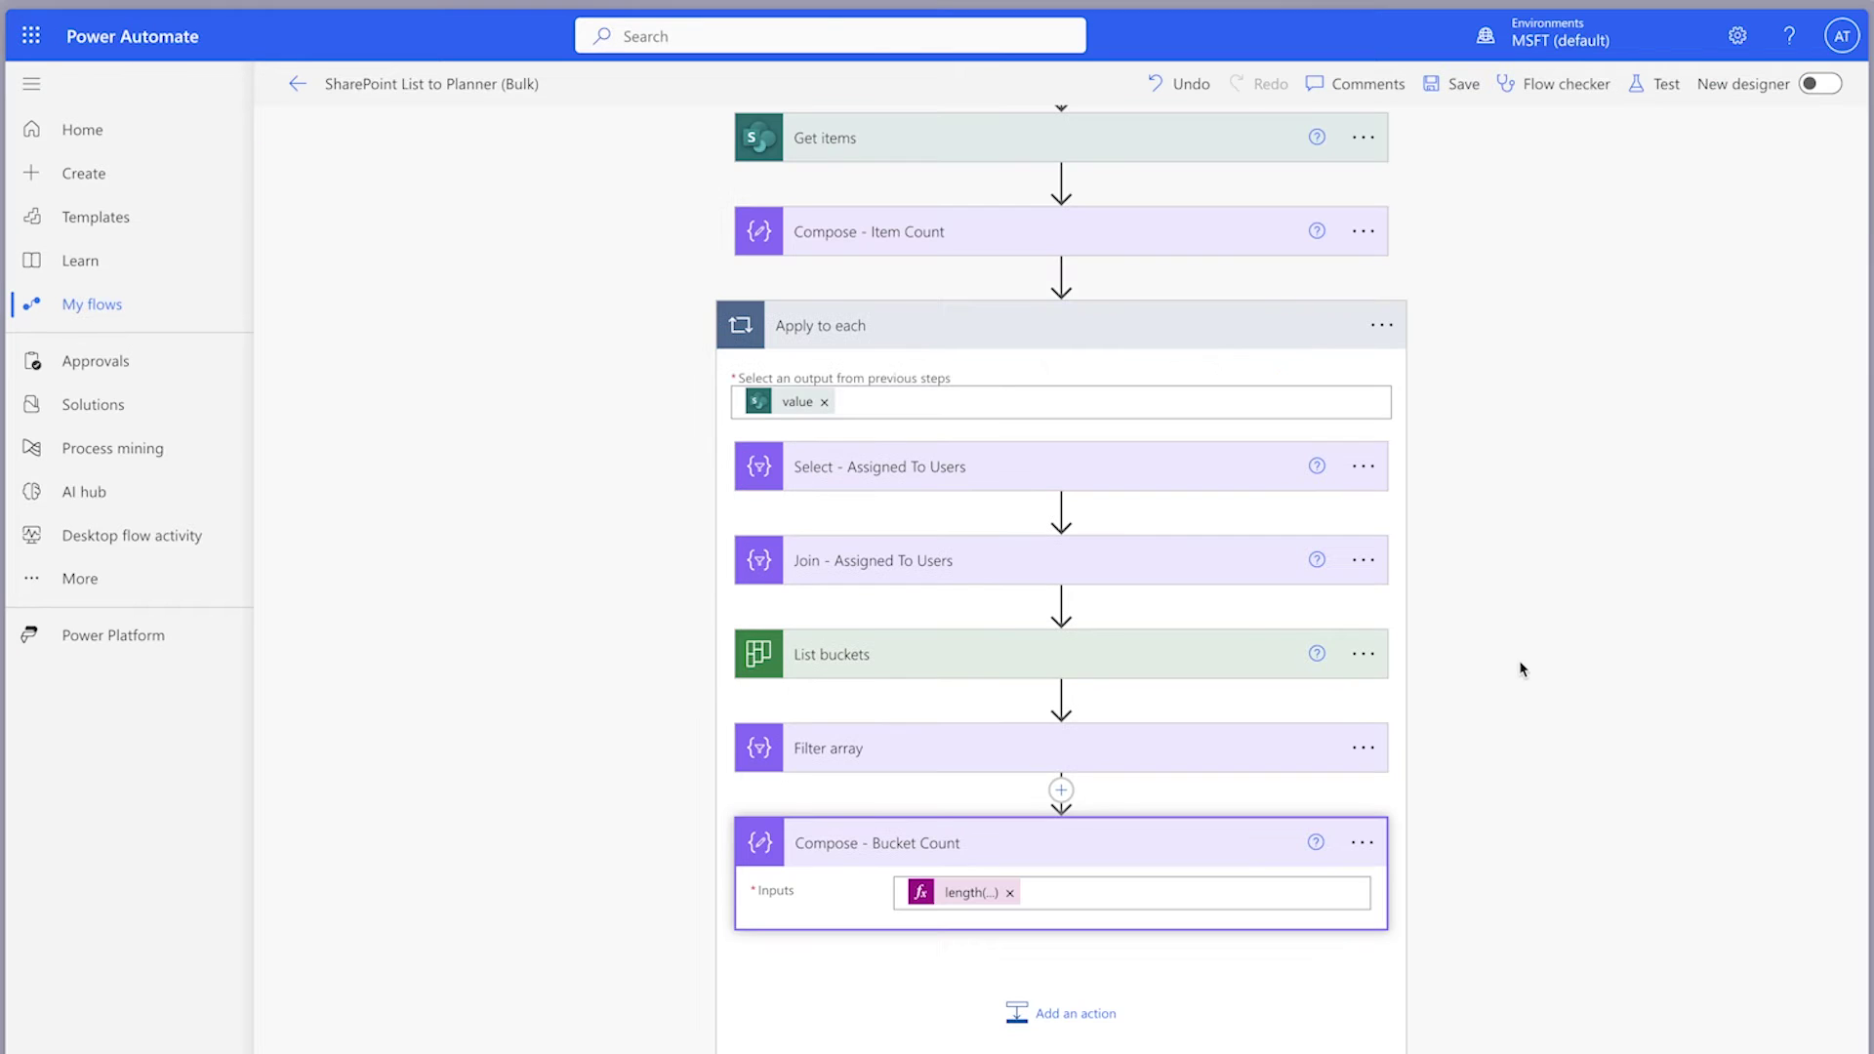
# Step: Insert an Initialize variable action named "init varBucketID" before Apply to each, with variable name varBucketID and type String
pyautogui.click(1051, 302)
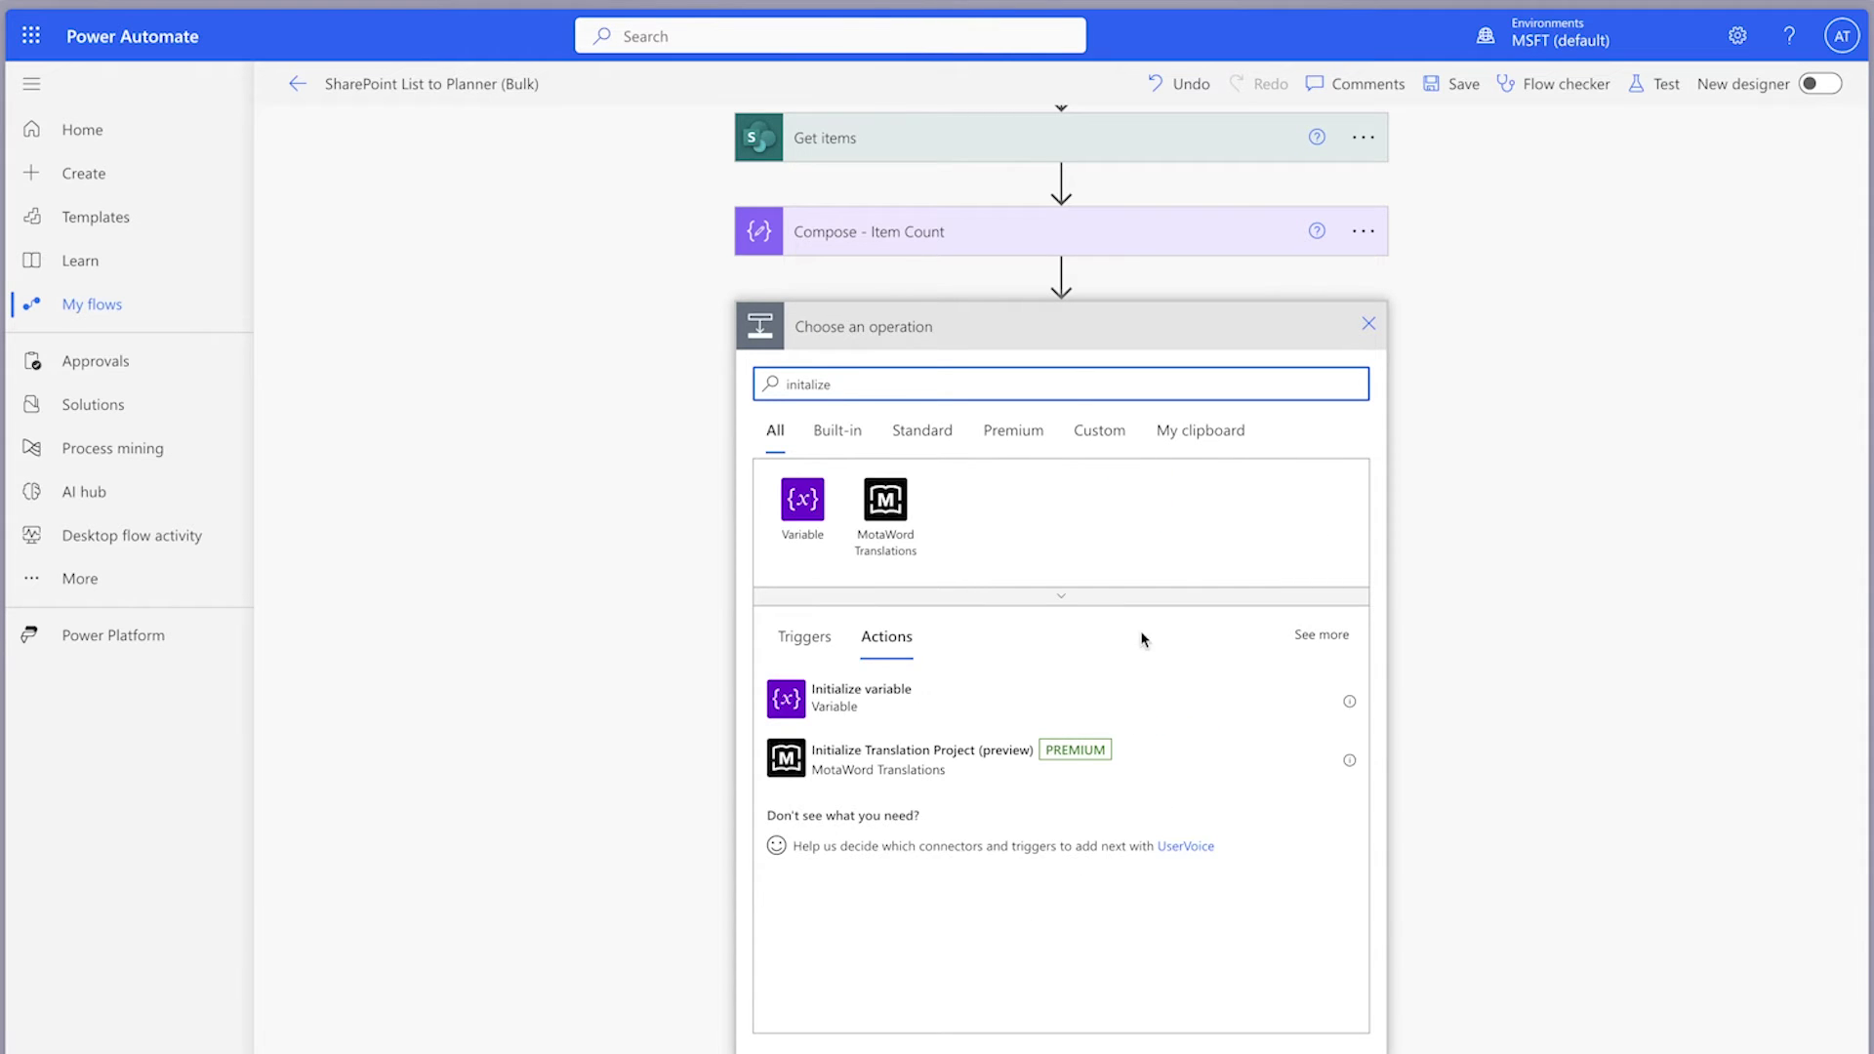
pyautogui.click(1141, 695)
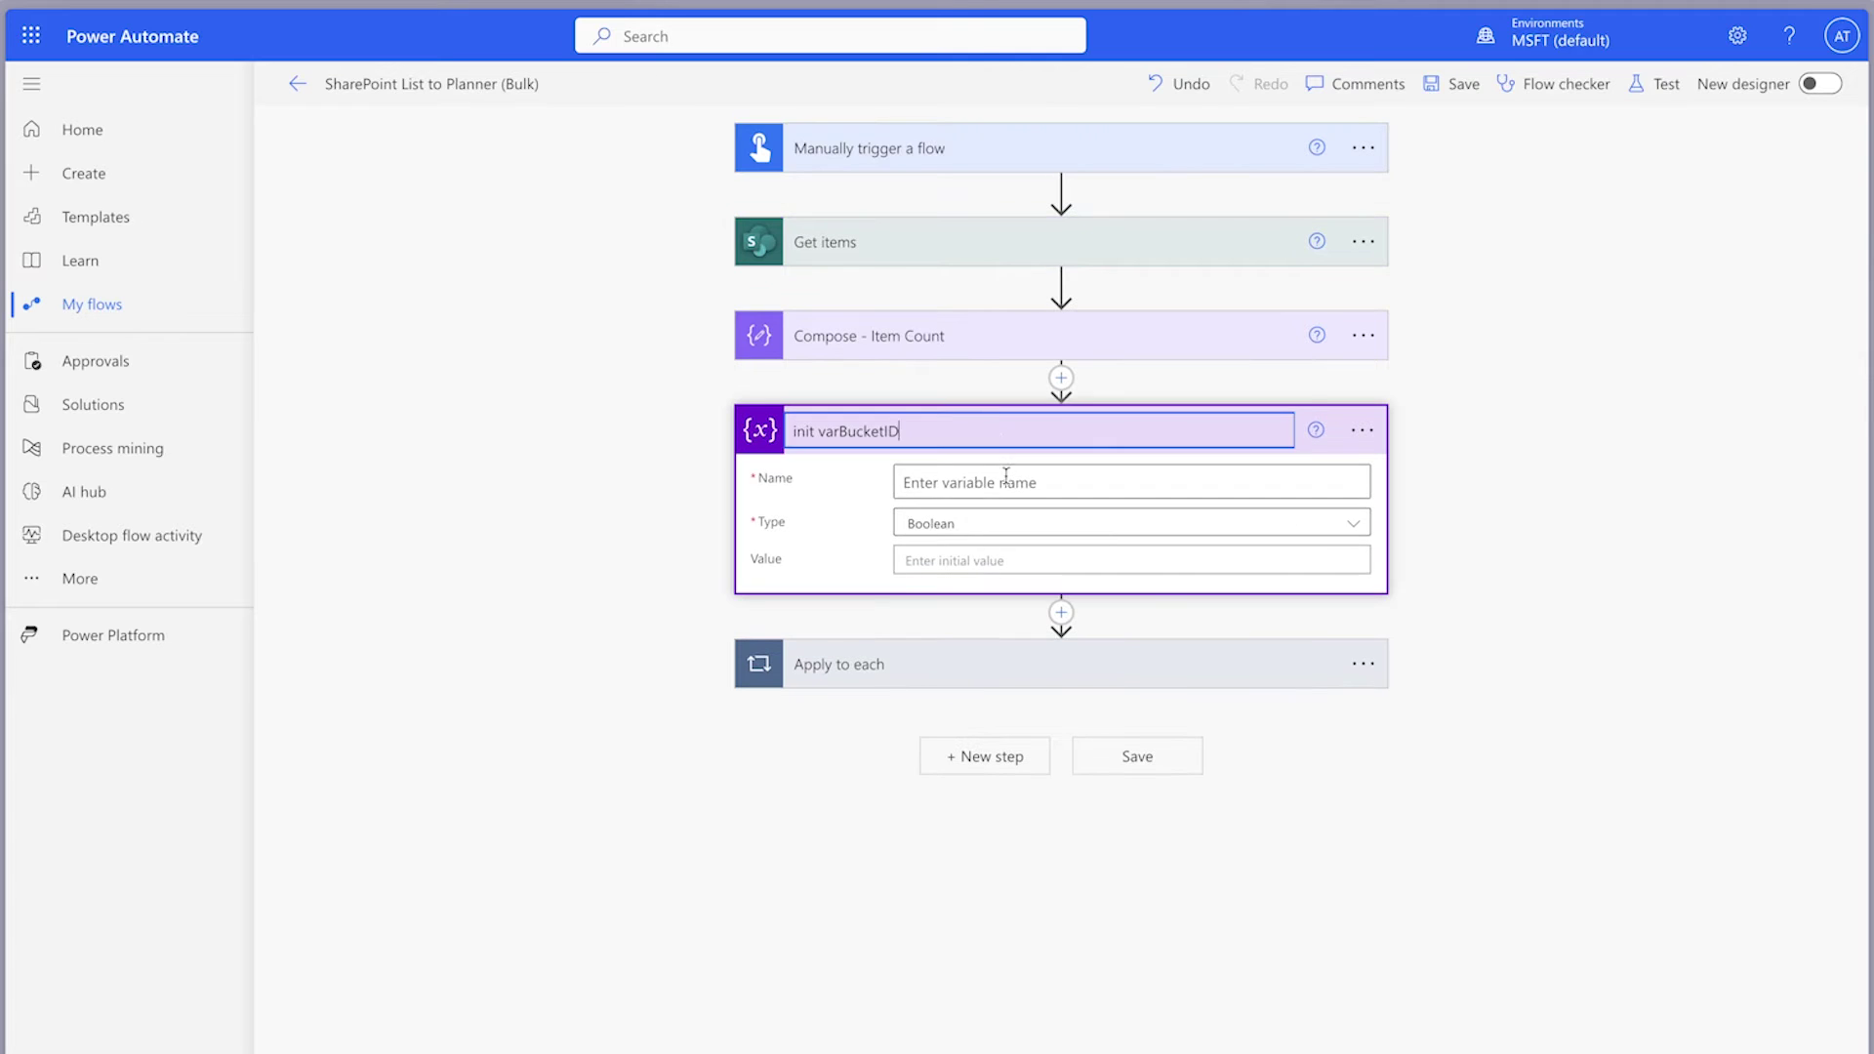
pyautogui.click(1005, 480)
pyautogui.write('varBucketID')
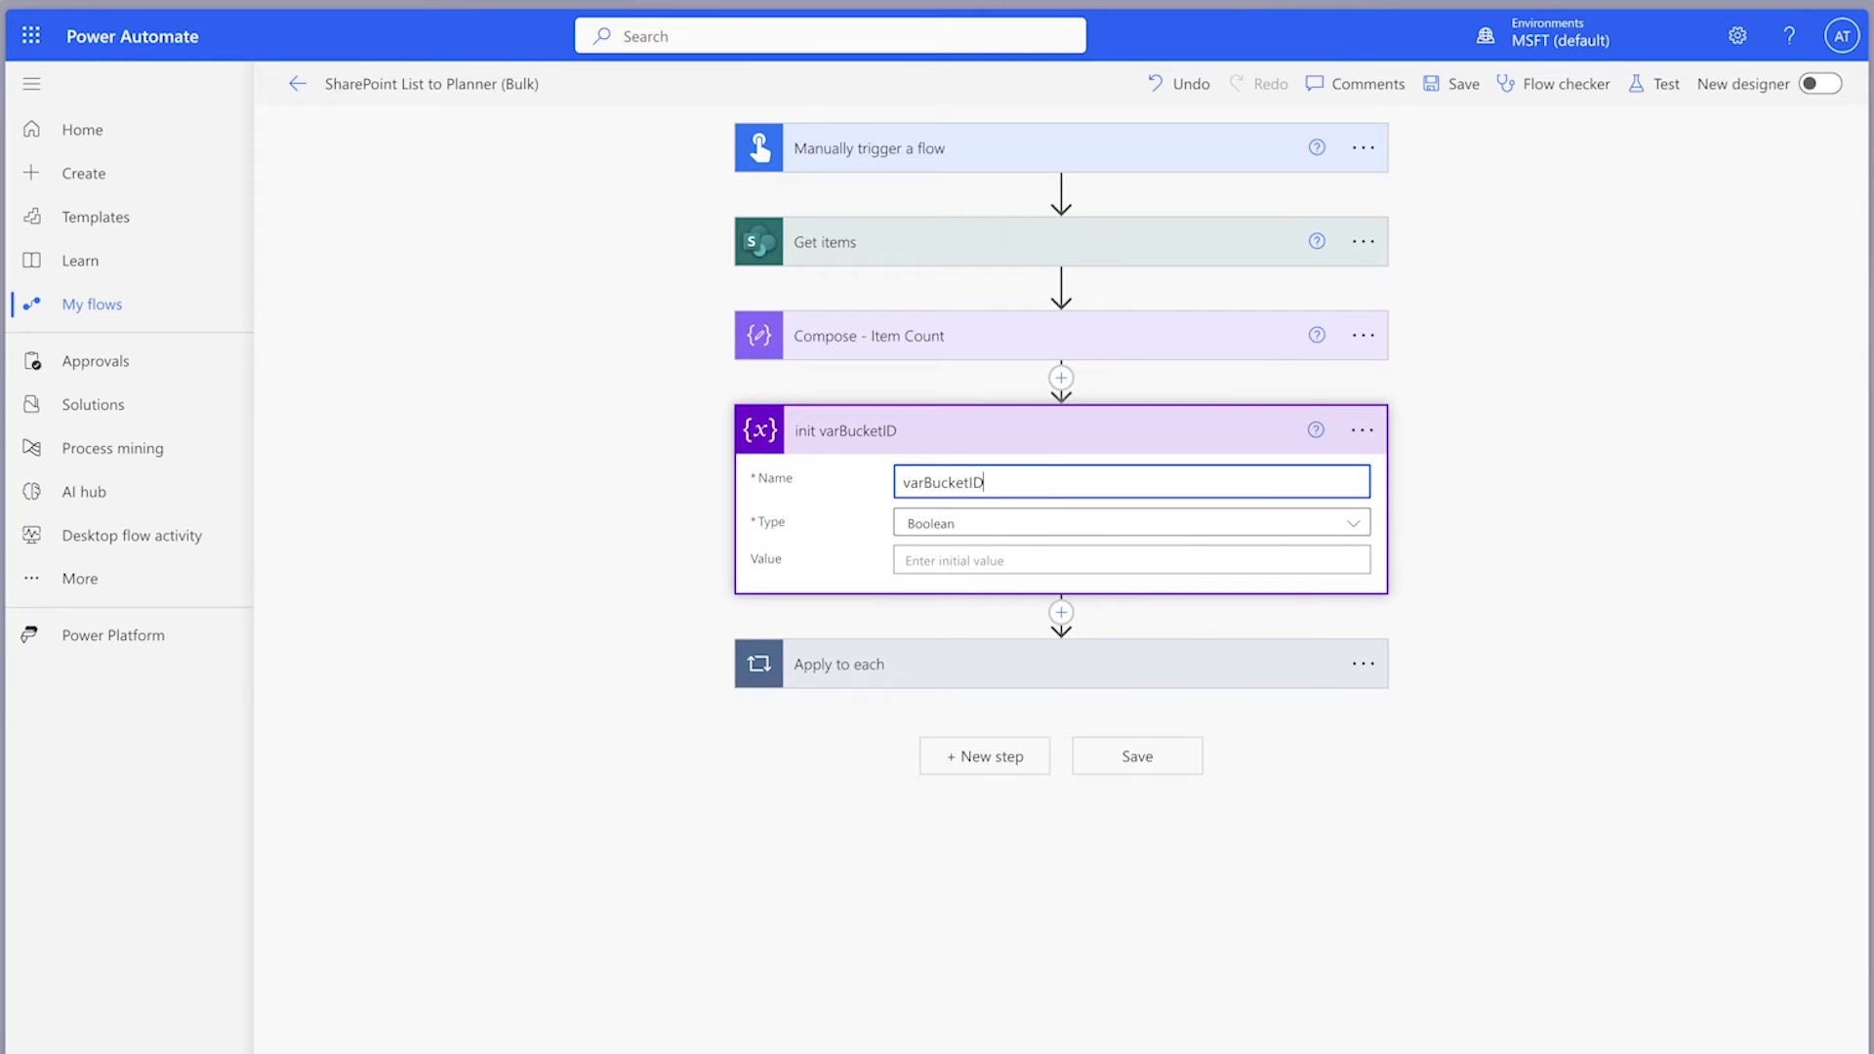
pyautogui.click(1003, 523)
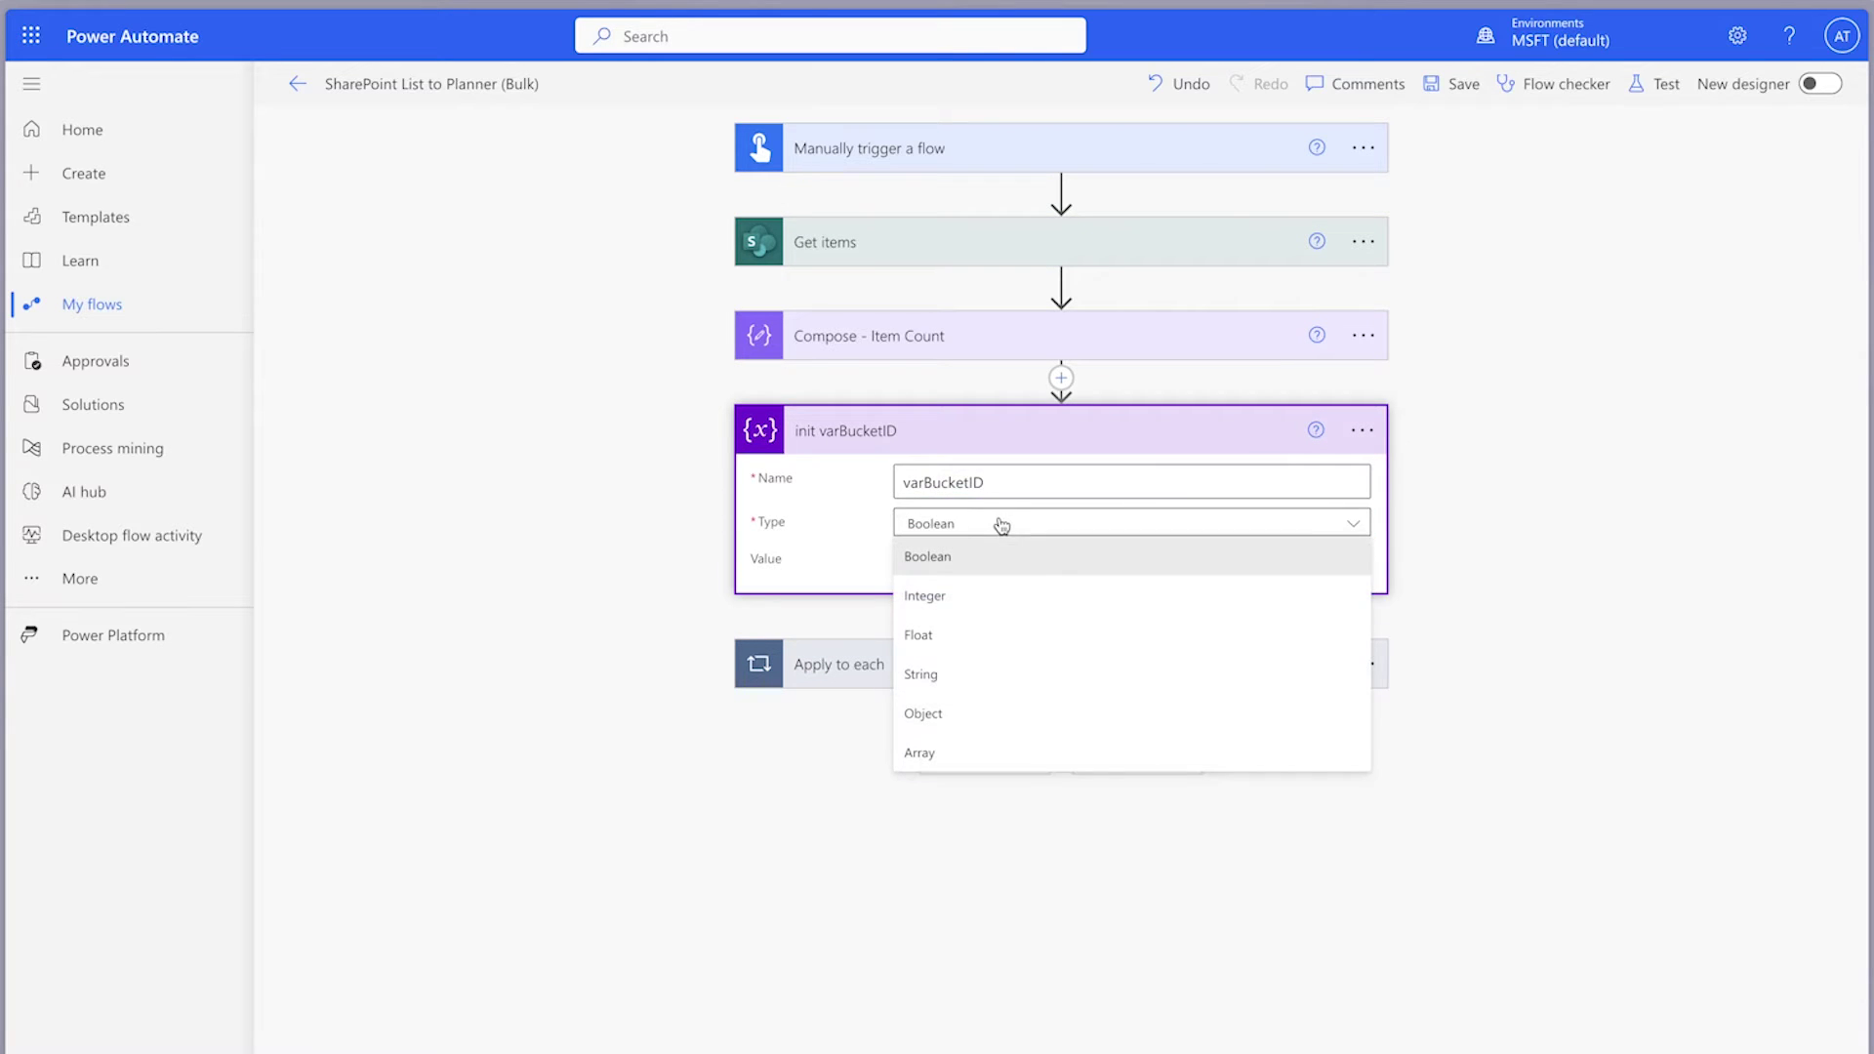
pyautogui.click(1039, 671)
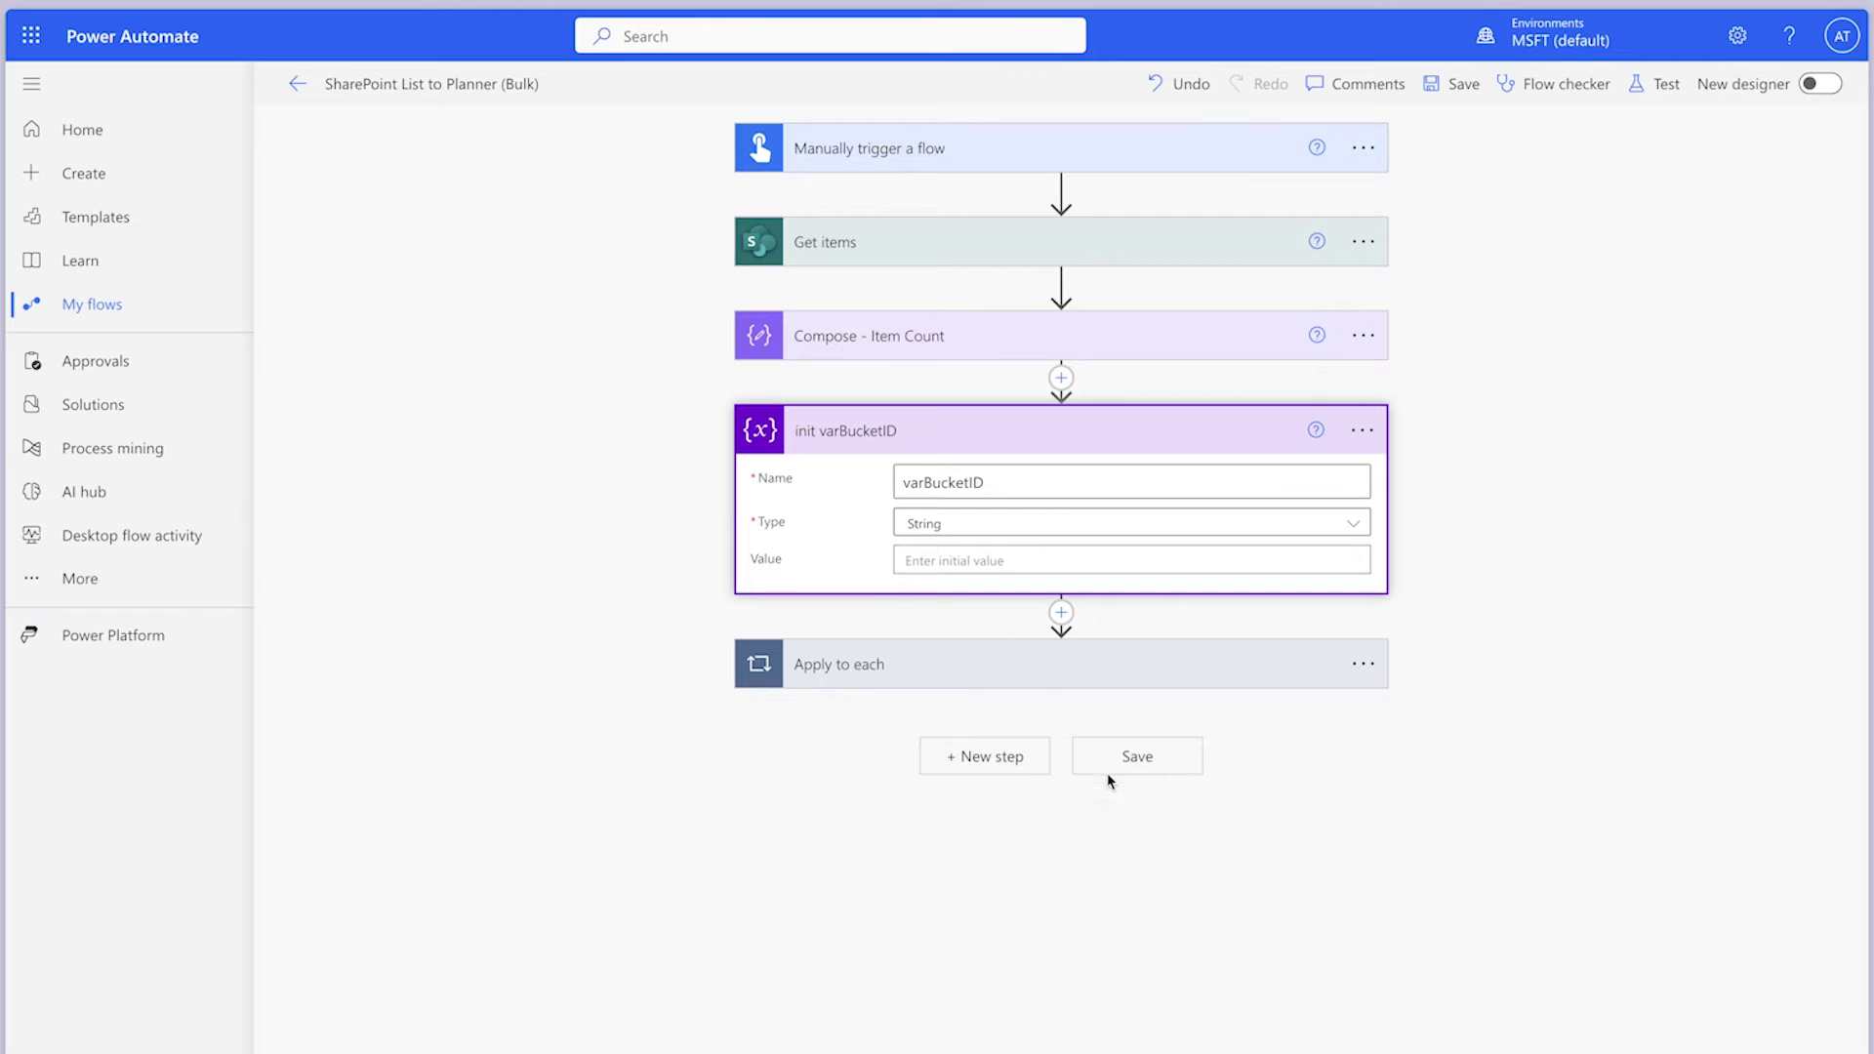
# Step: Add a Condition action inside the Apply to each loop, after Compose - Bucket Count
pyautogui.click(1024, 672)
pyautogui.scroll(-3, 1100, 976)
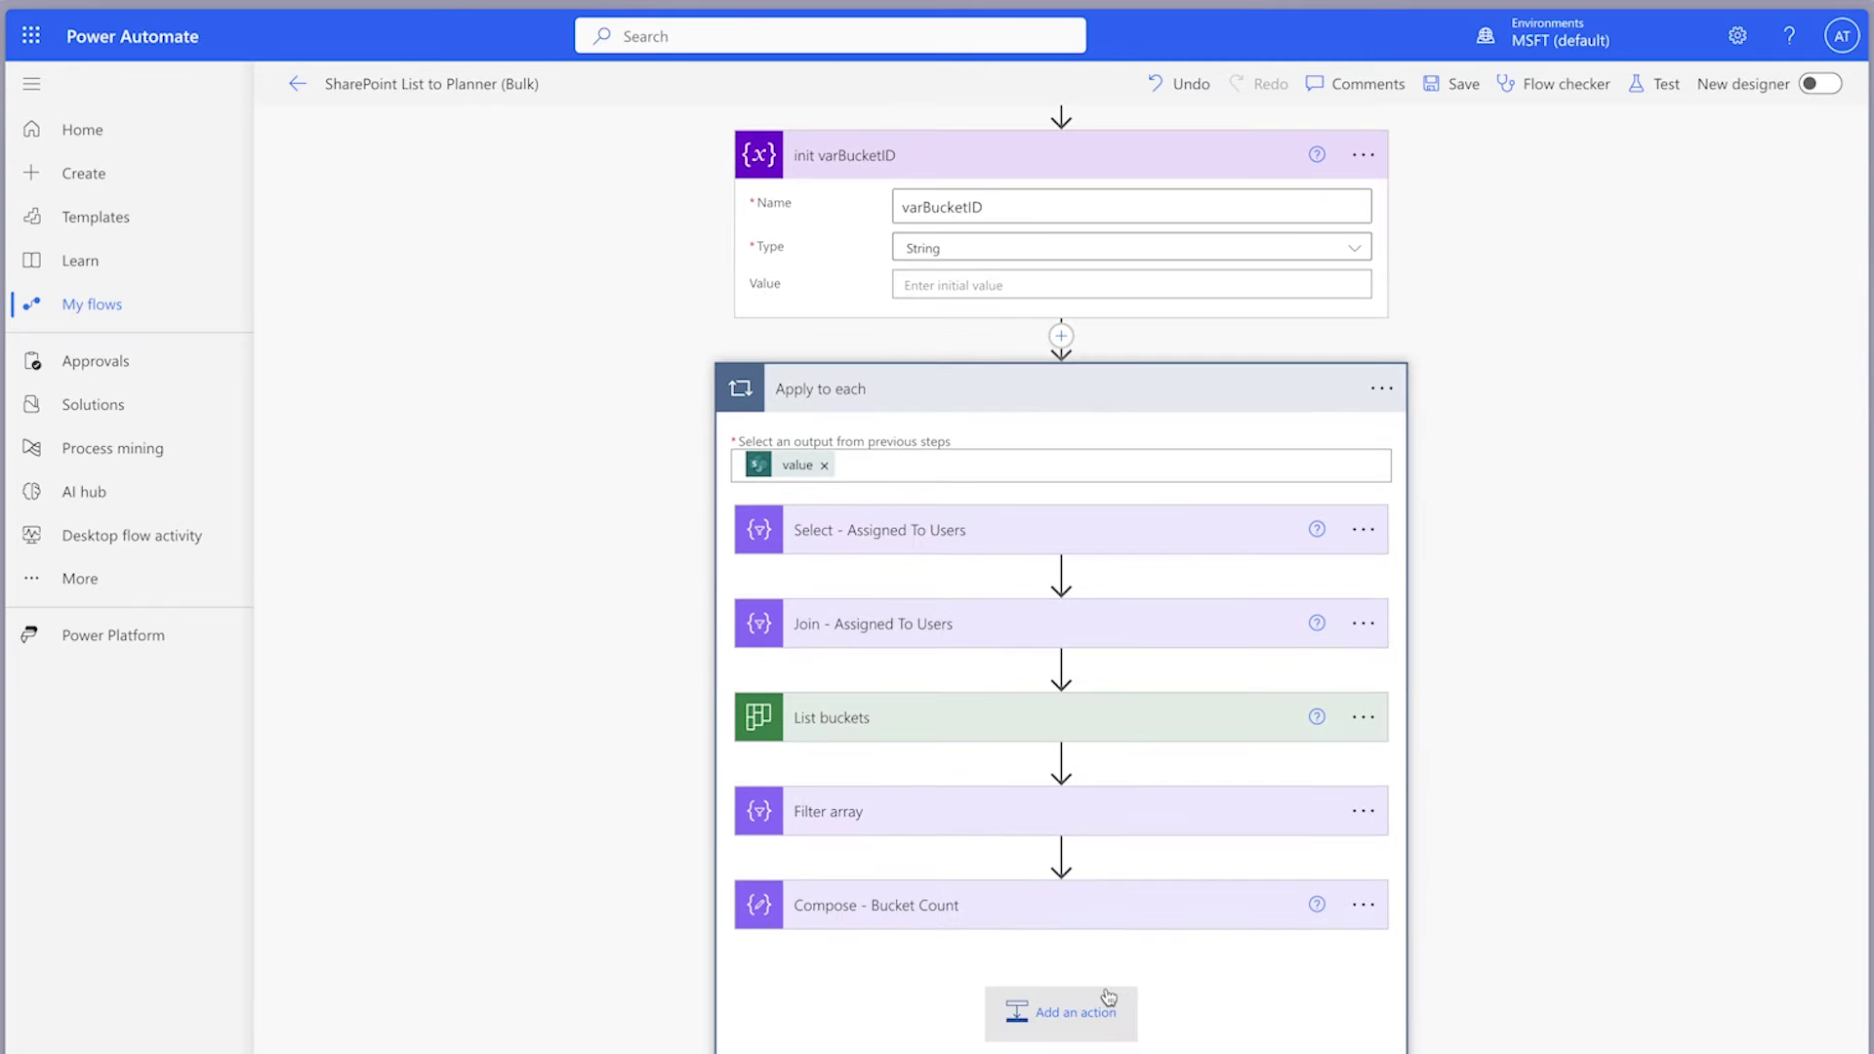
pyautogui.click(1099, 1003)
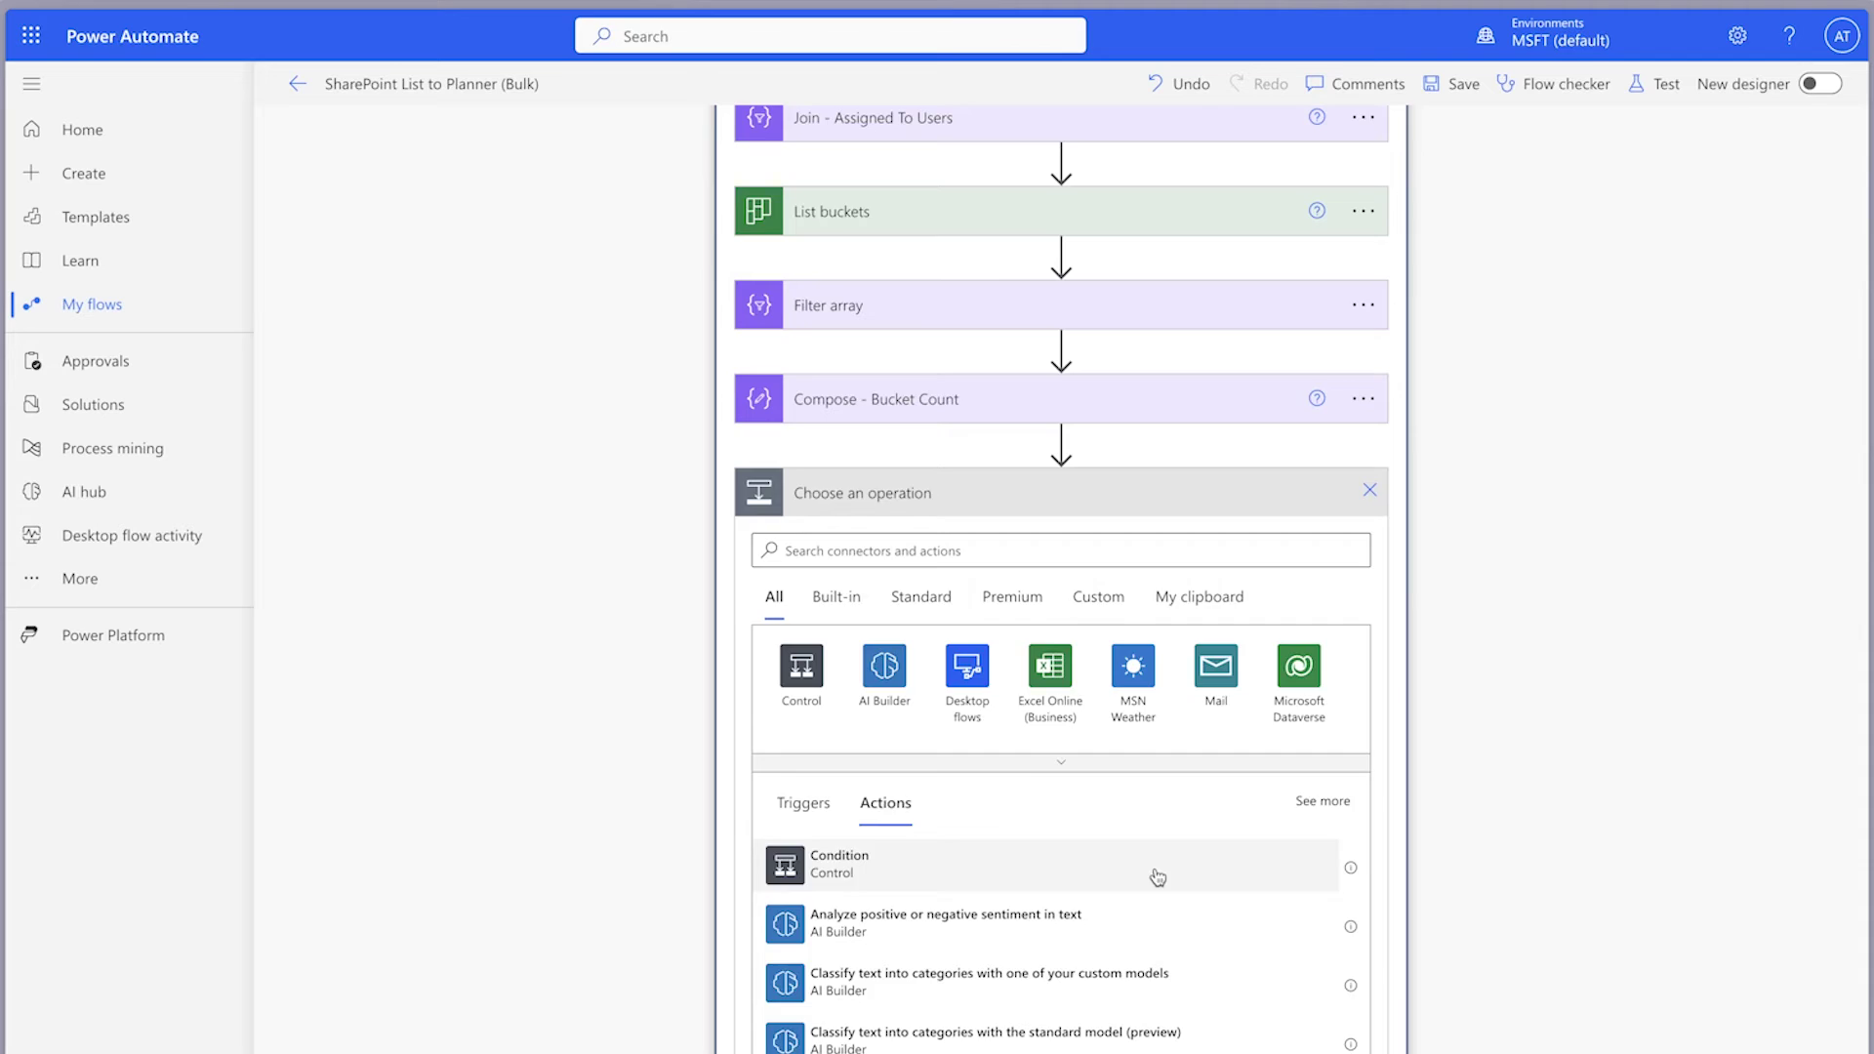
pyautogui.click(1157, 876)
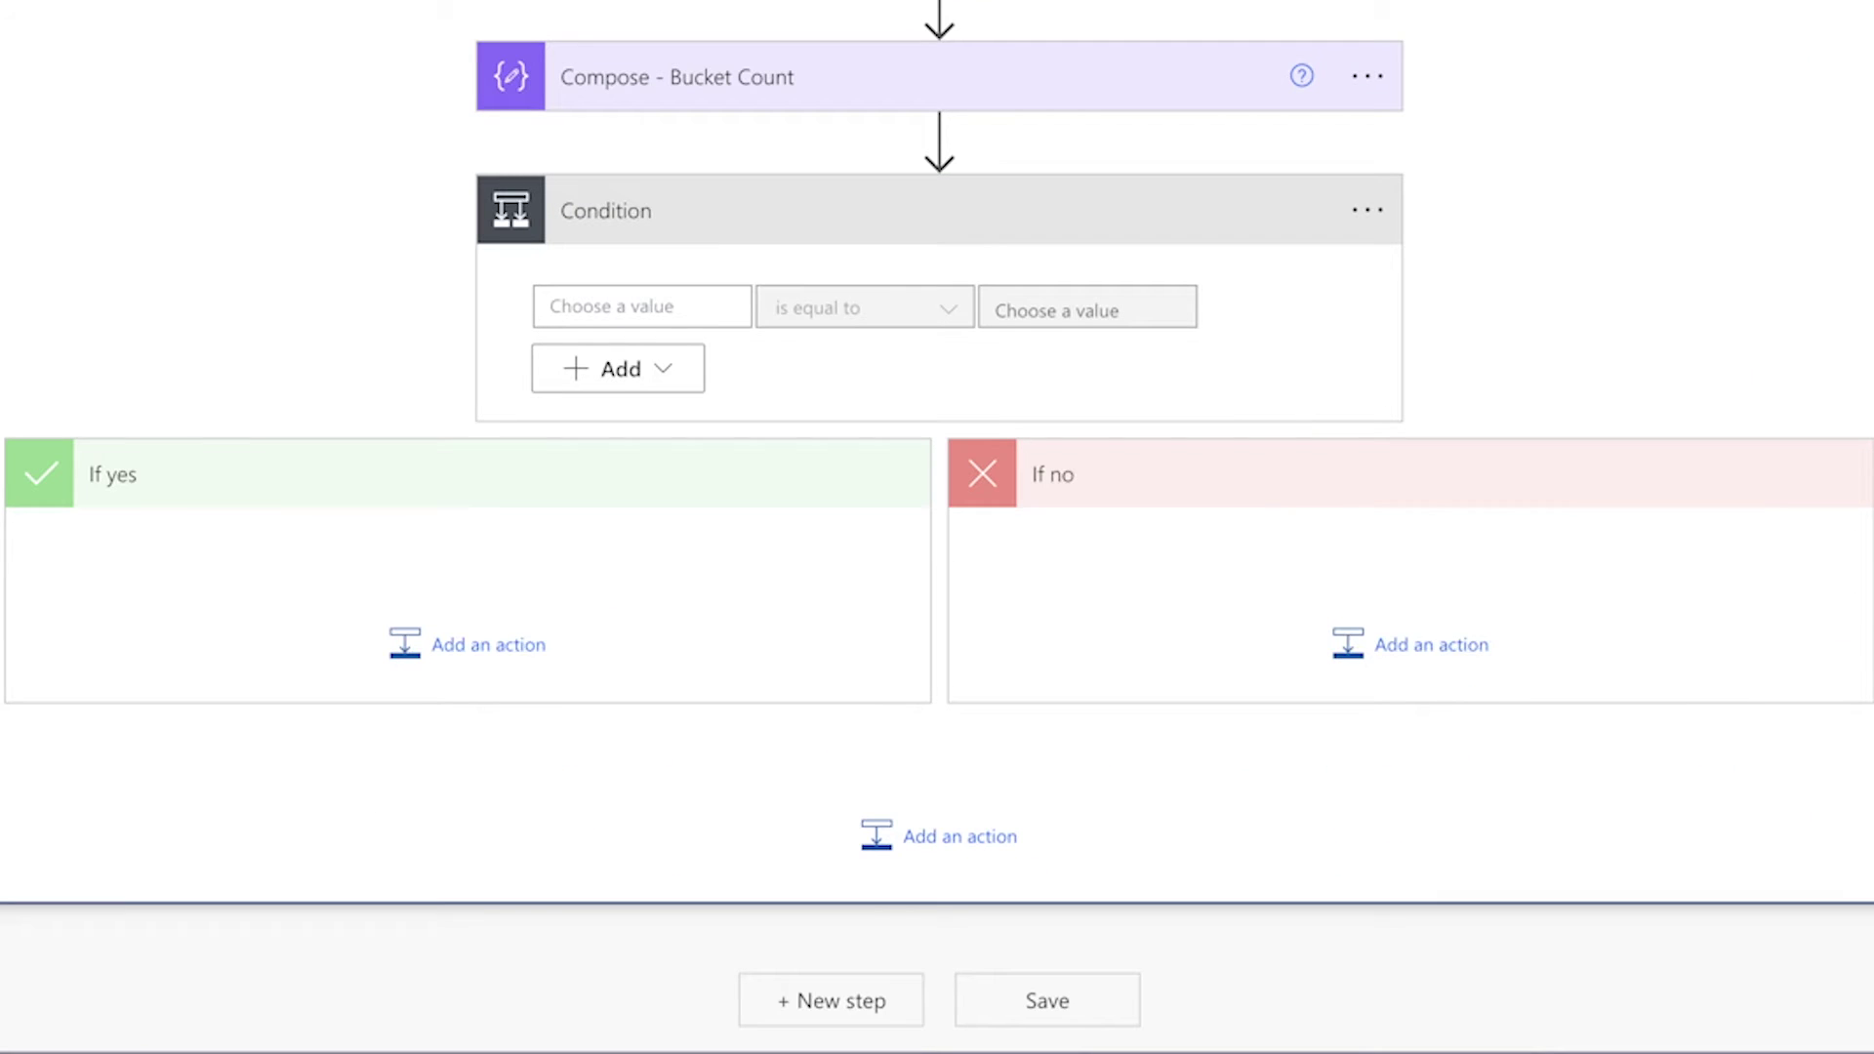
# Step: Set the condition to check that the Compose - Bucket Count Outputs is not equal to 0
pyautogui.click(724, 306)
pyautogui.click(1074, 716)
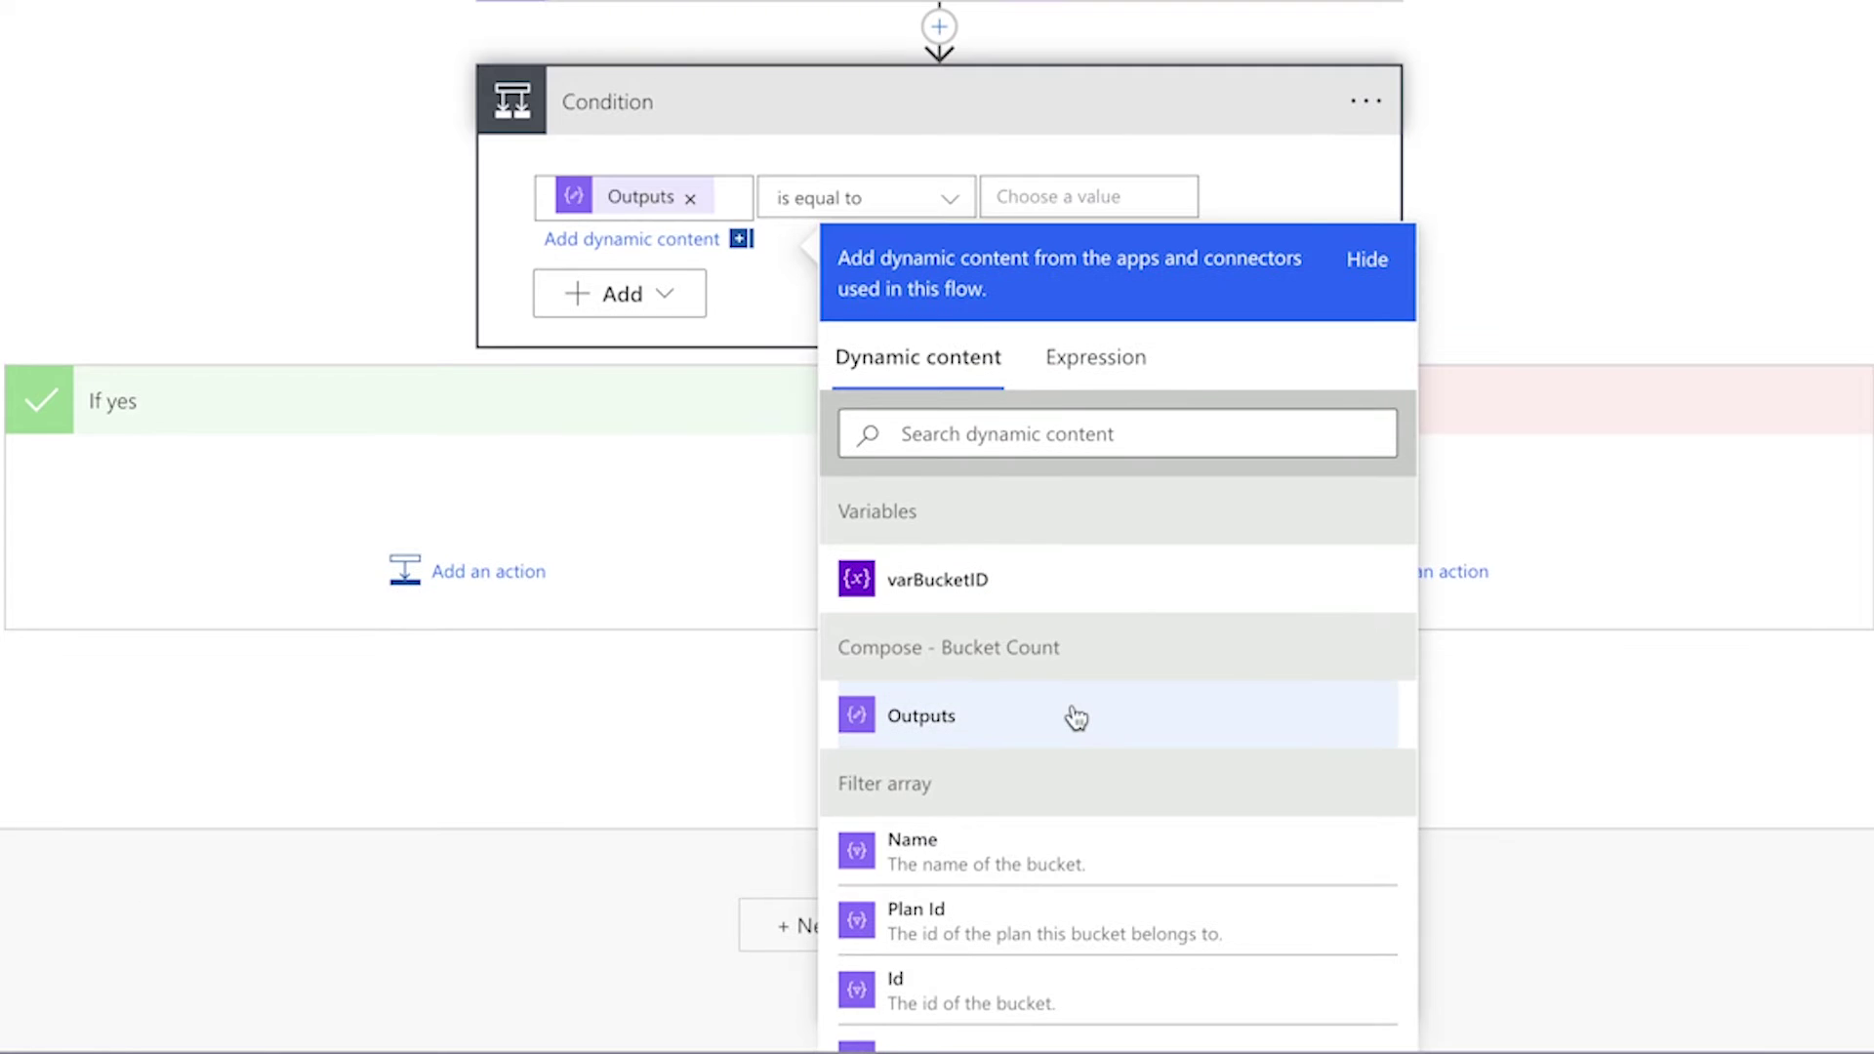
pyautogui.click(879, 198)
pyautogui.click(887, 402)
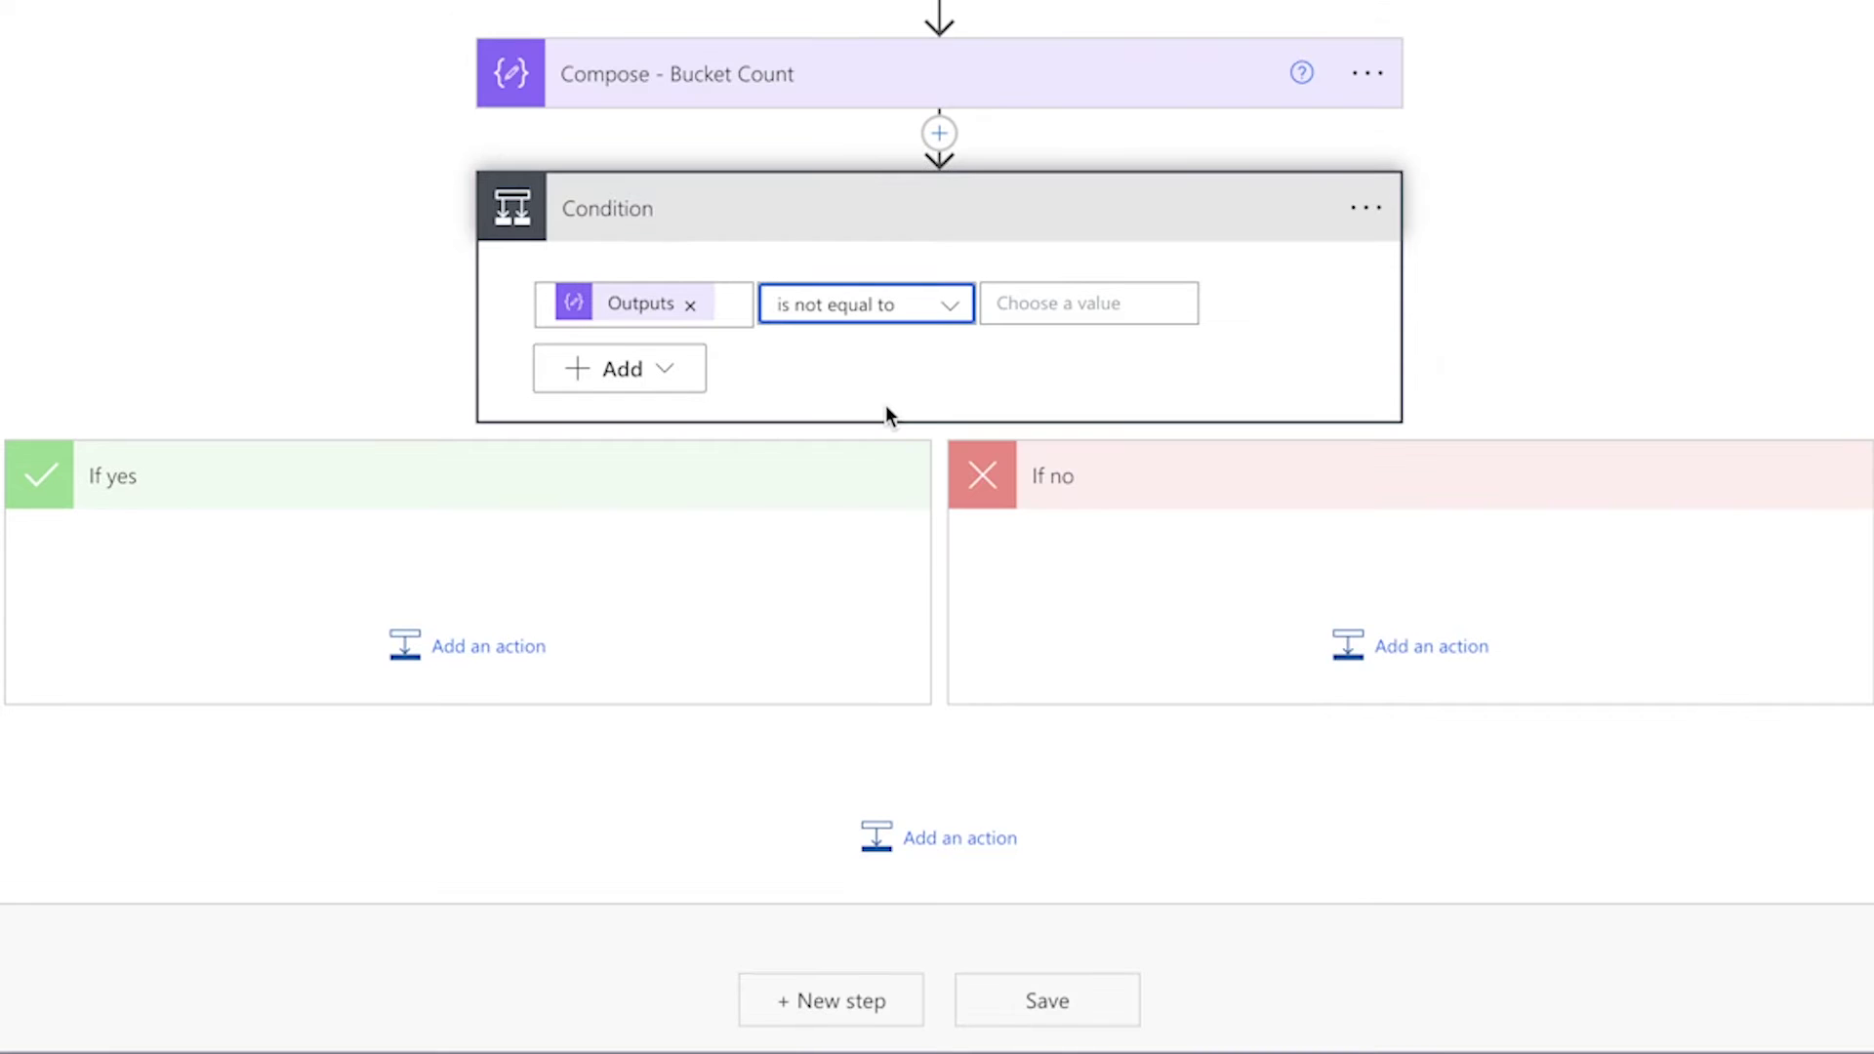
pyautogui.click(1075, 311)
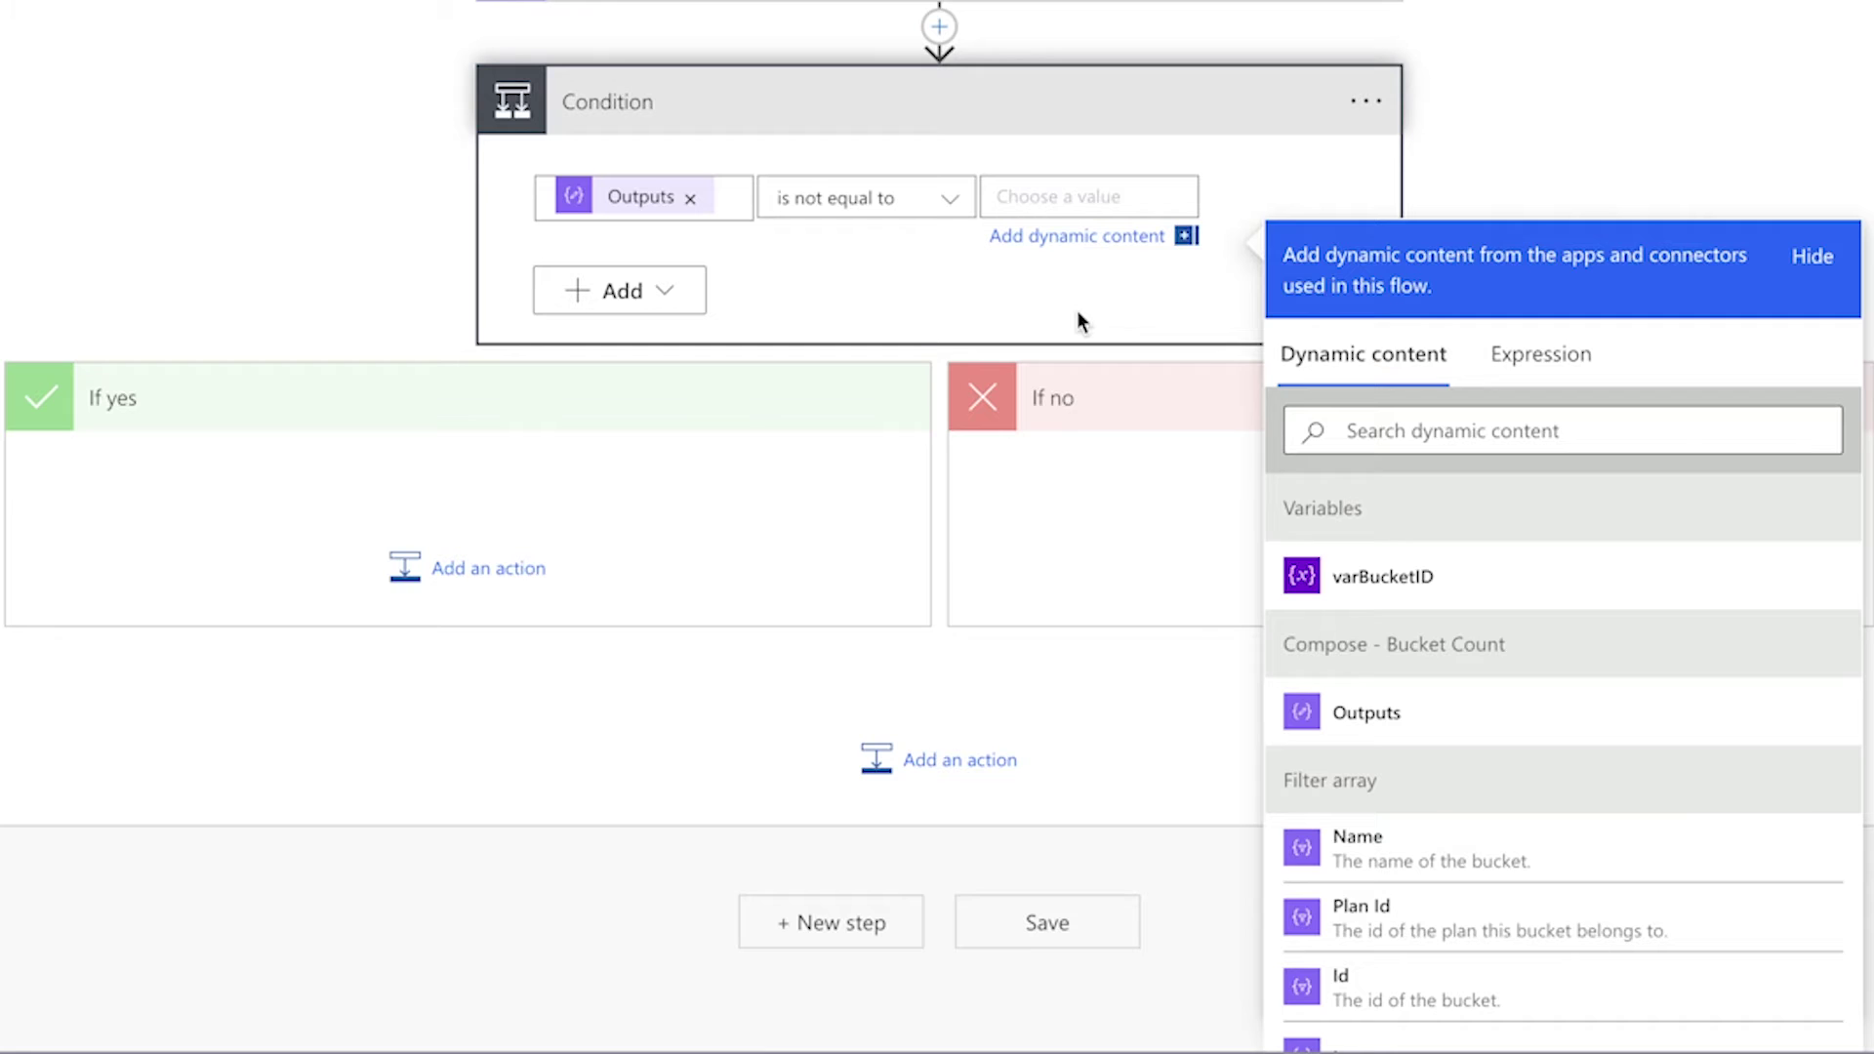
pyautogui.write('0')
pyautogui.click(471, 556)
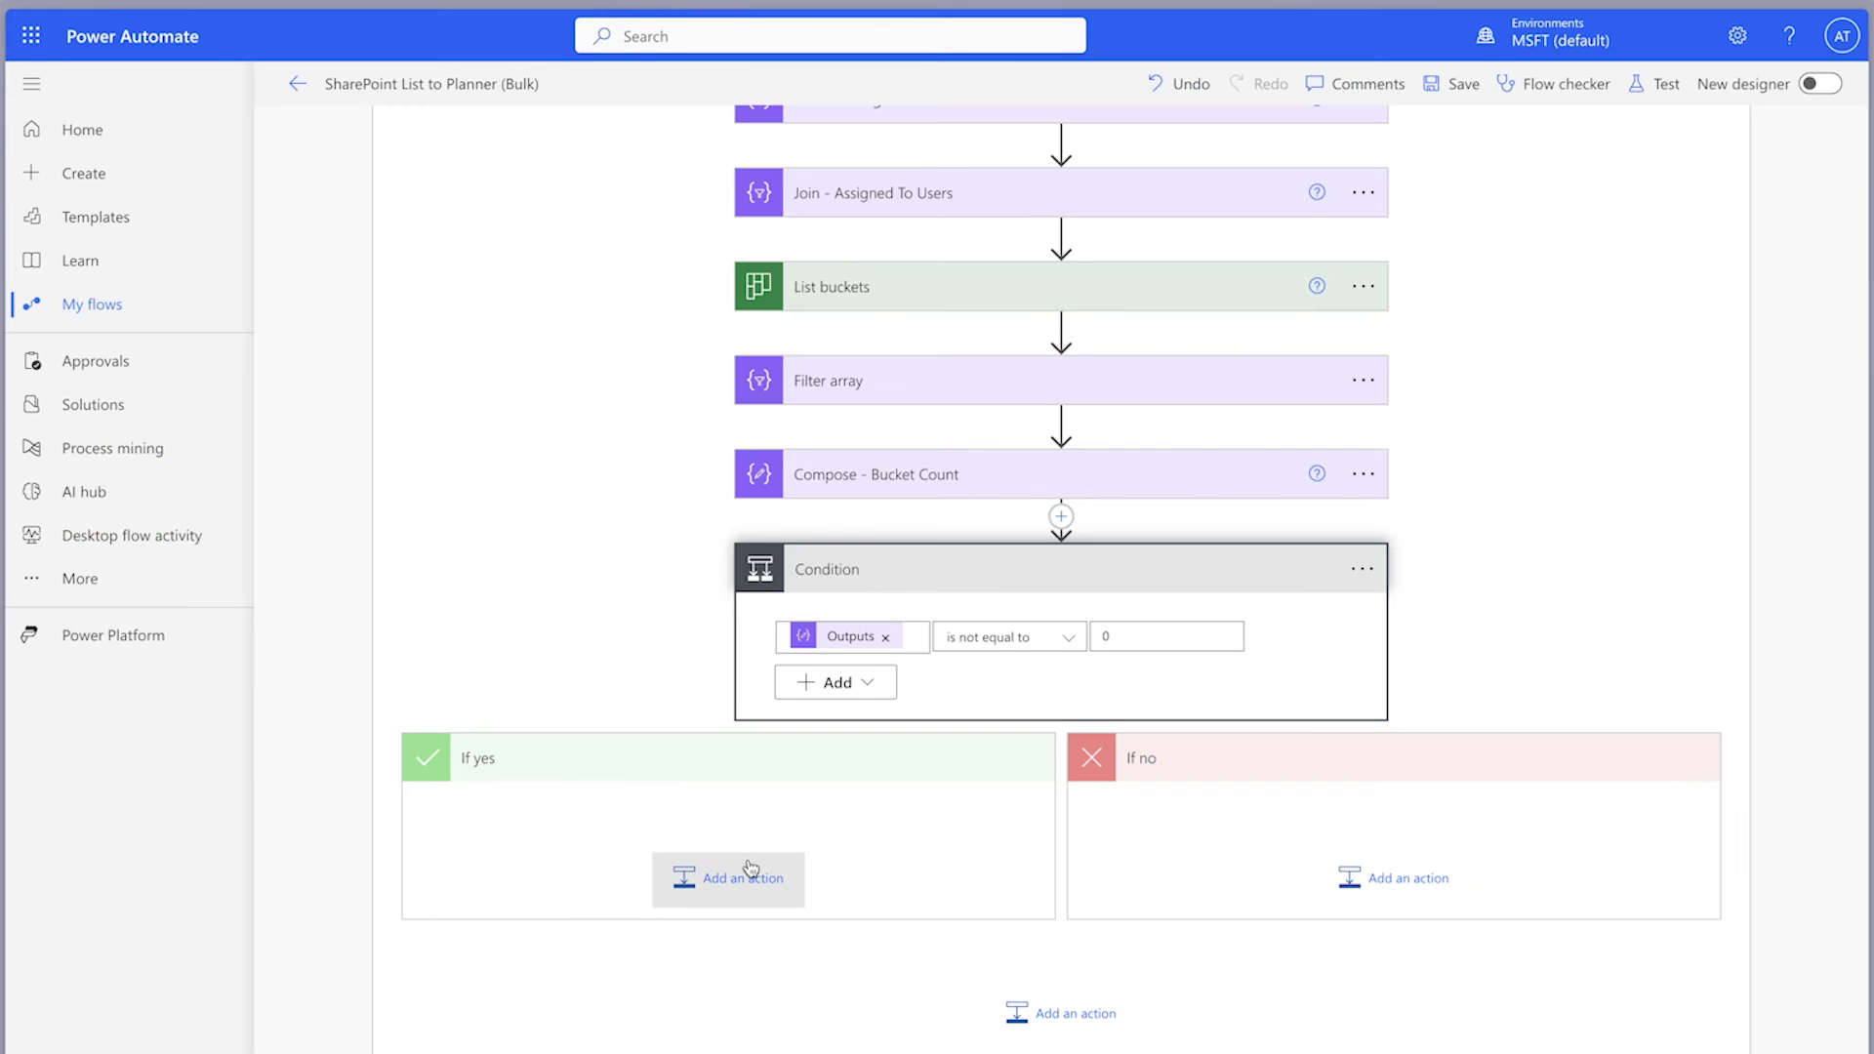
# Step: Add a Set variable action named "varBucketID" to the If yes branch and select varBucketID as its variable name
pyautogui.click(750, 876)
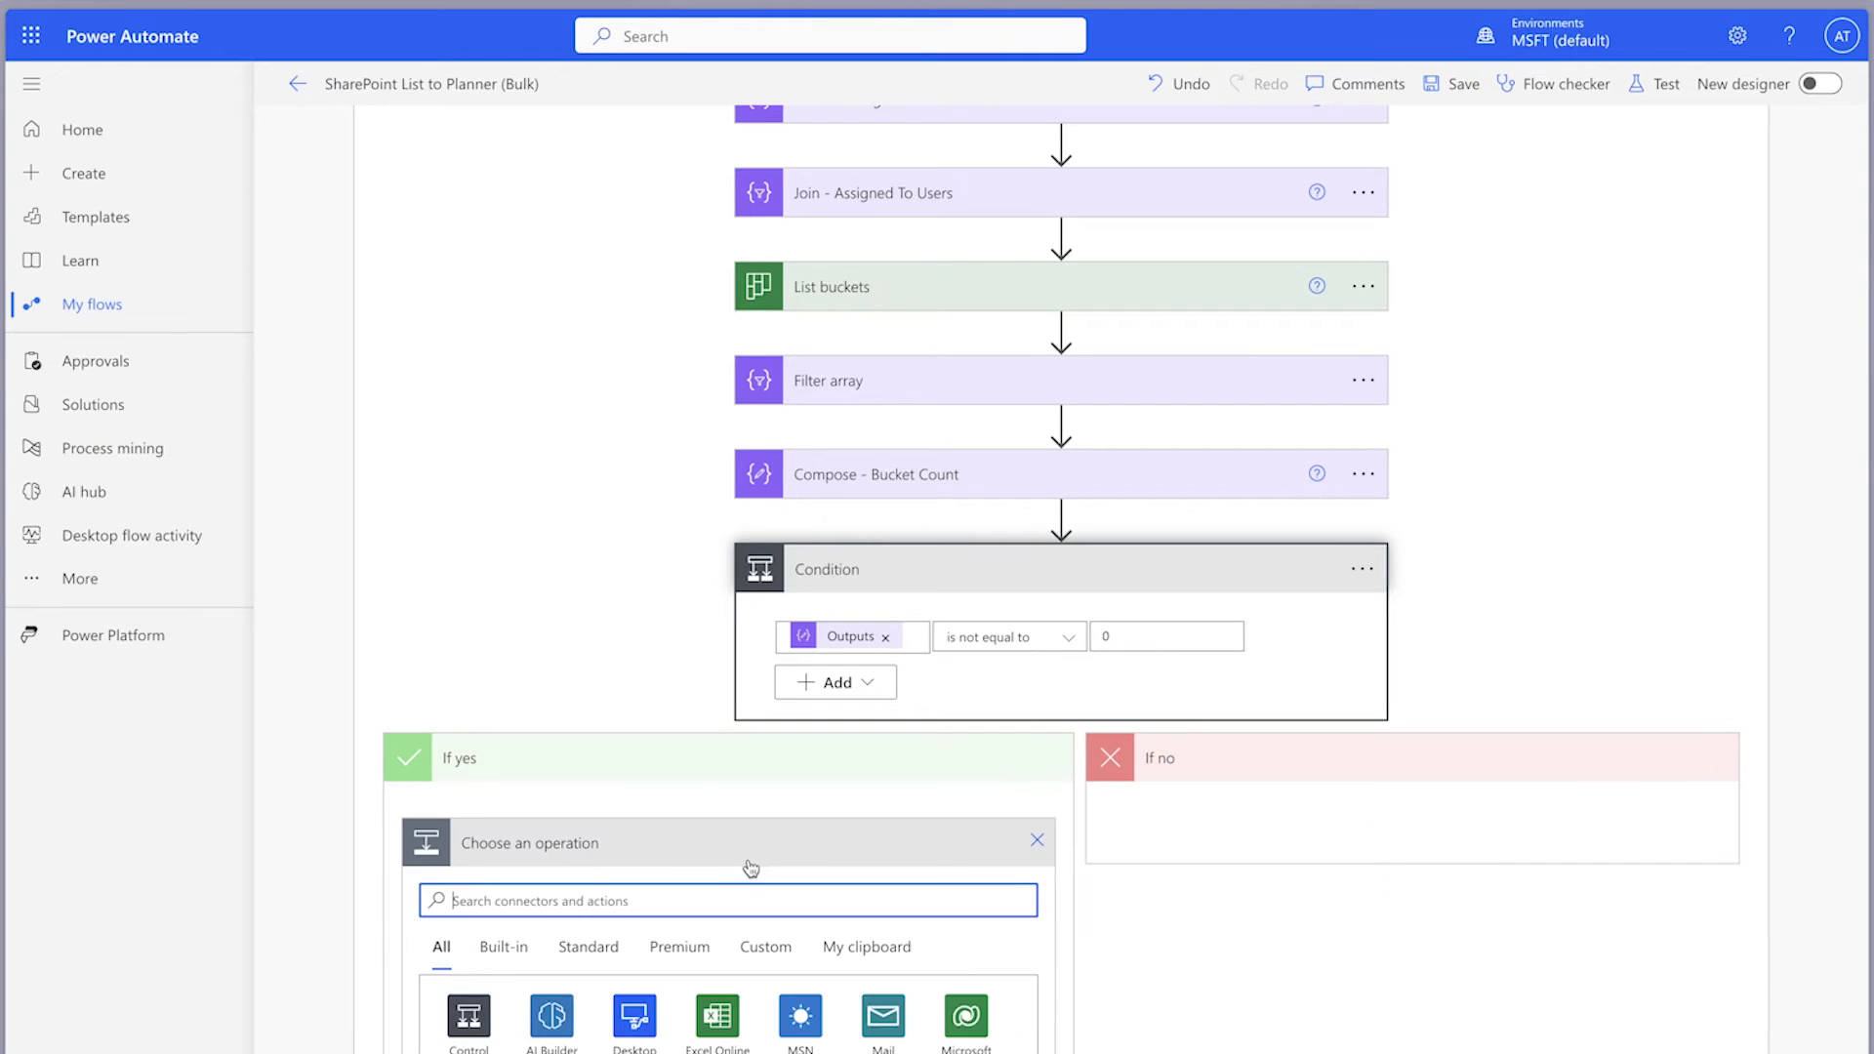
pyautogui.scroll(-5, 1192, 781)
pyautogui.write('set var')
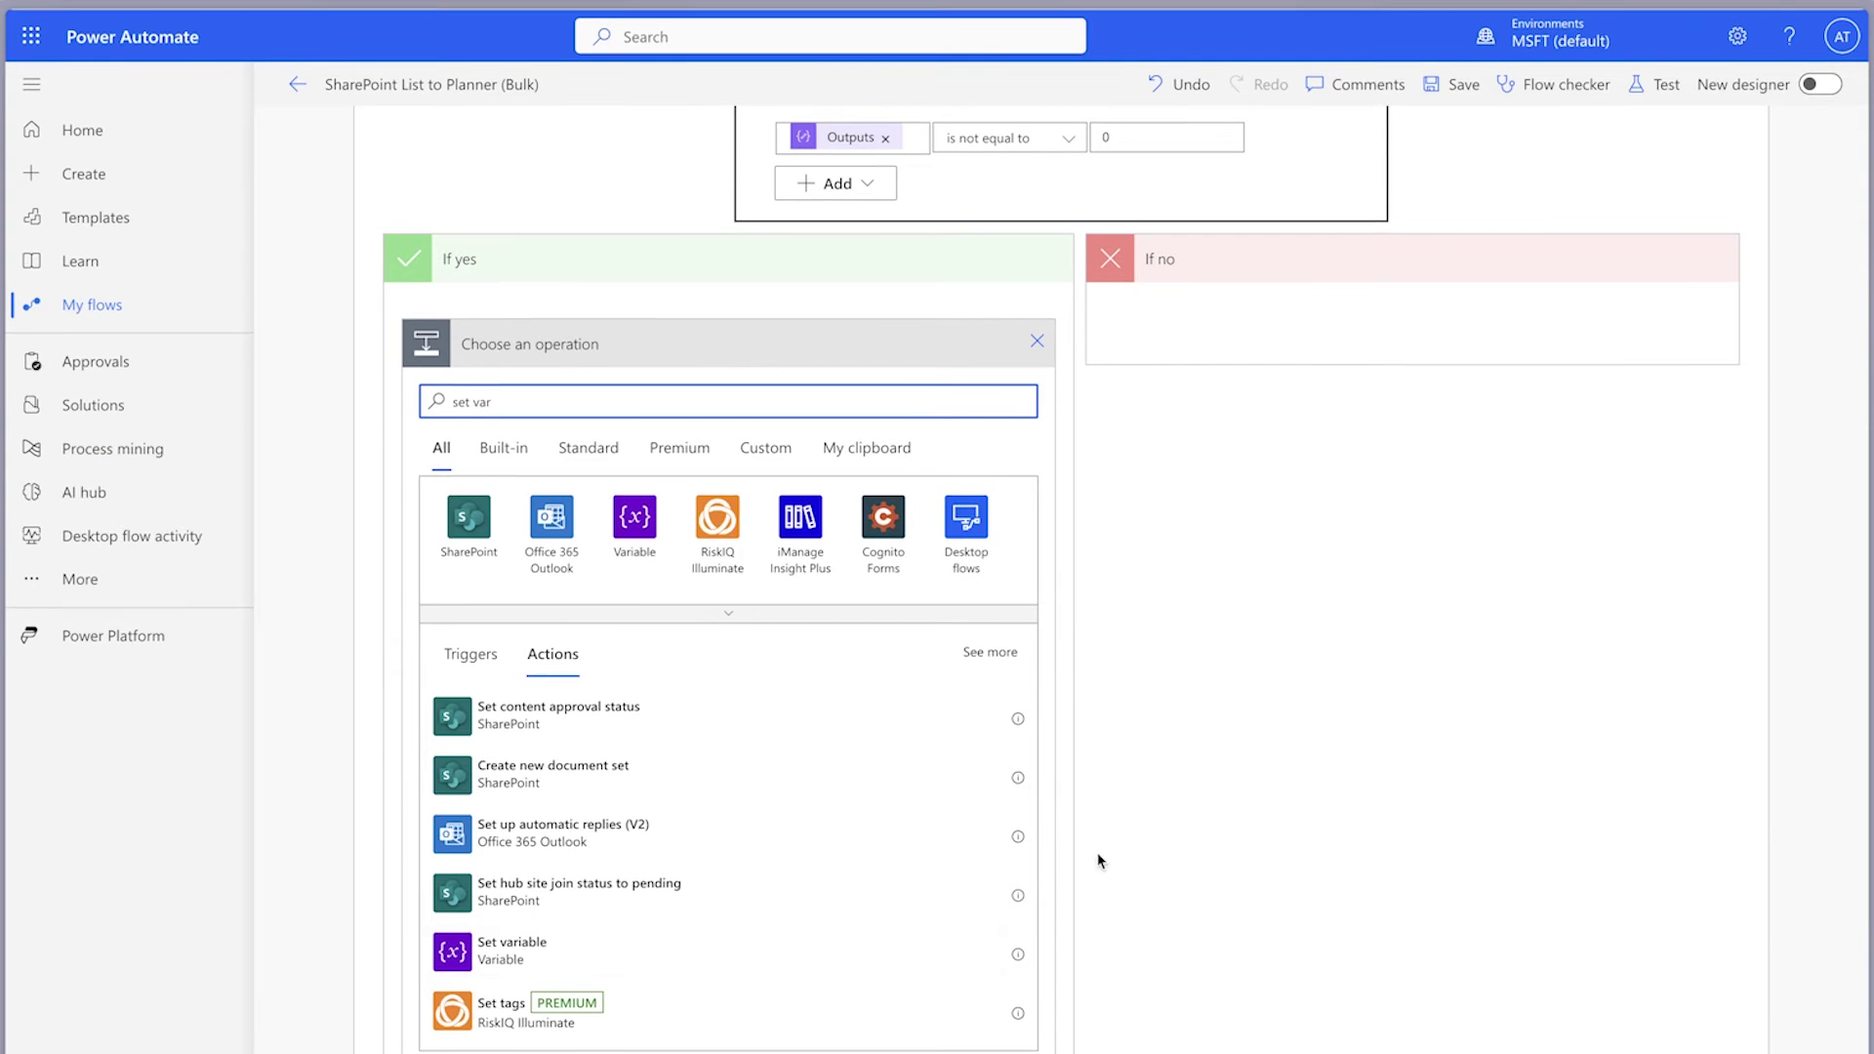
pyautogui.click(770, 960)
pyautogui.click(897, 734)
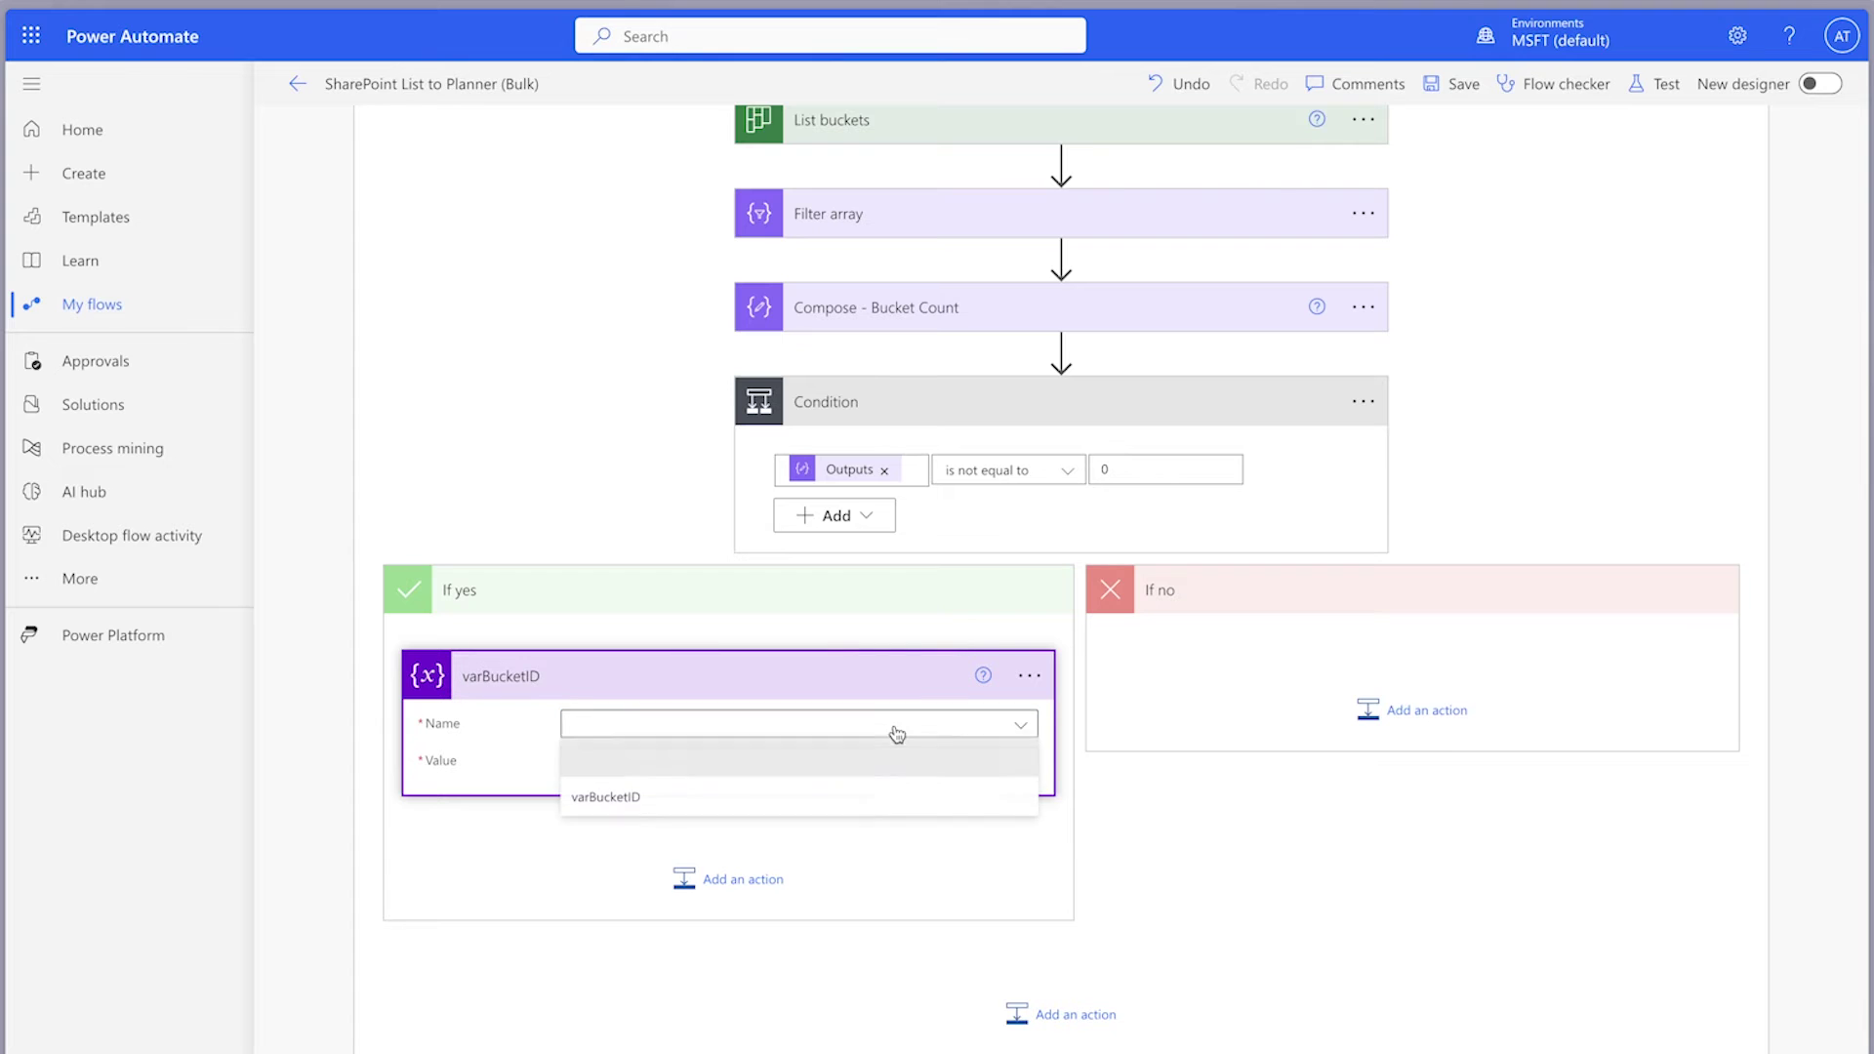
pyautogui.click(868, 795)
# Step: Try to set the varBucketID value to the Id dynamic content from Filter array
pyautogui.click(810, 766)
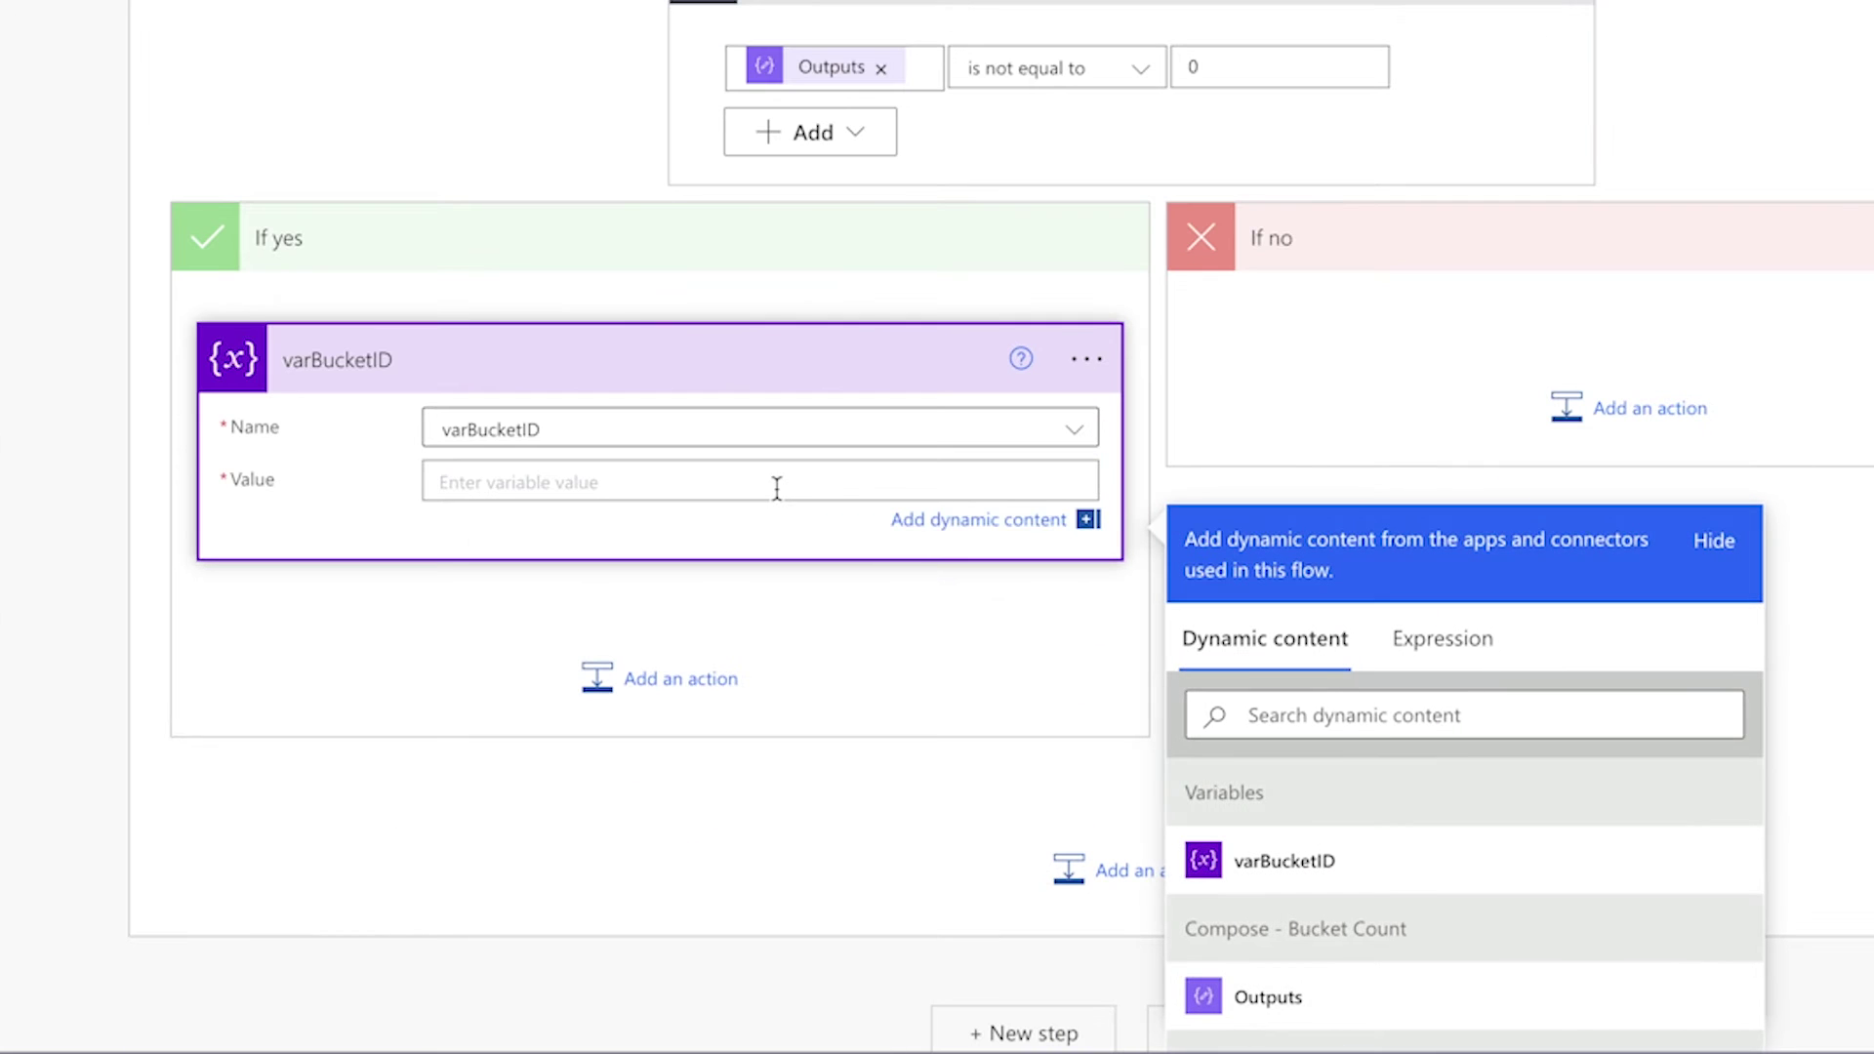
pyautogui.click(1337, 700)
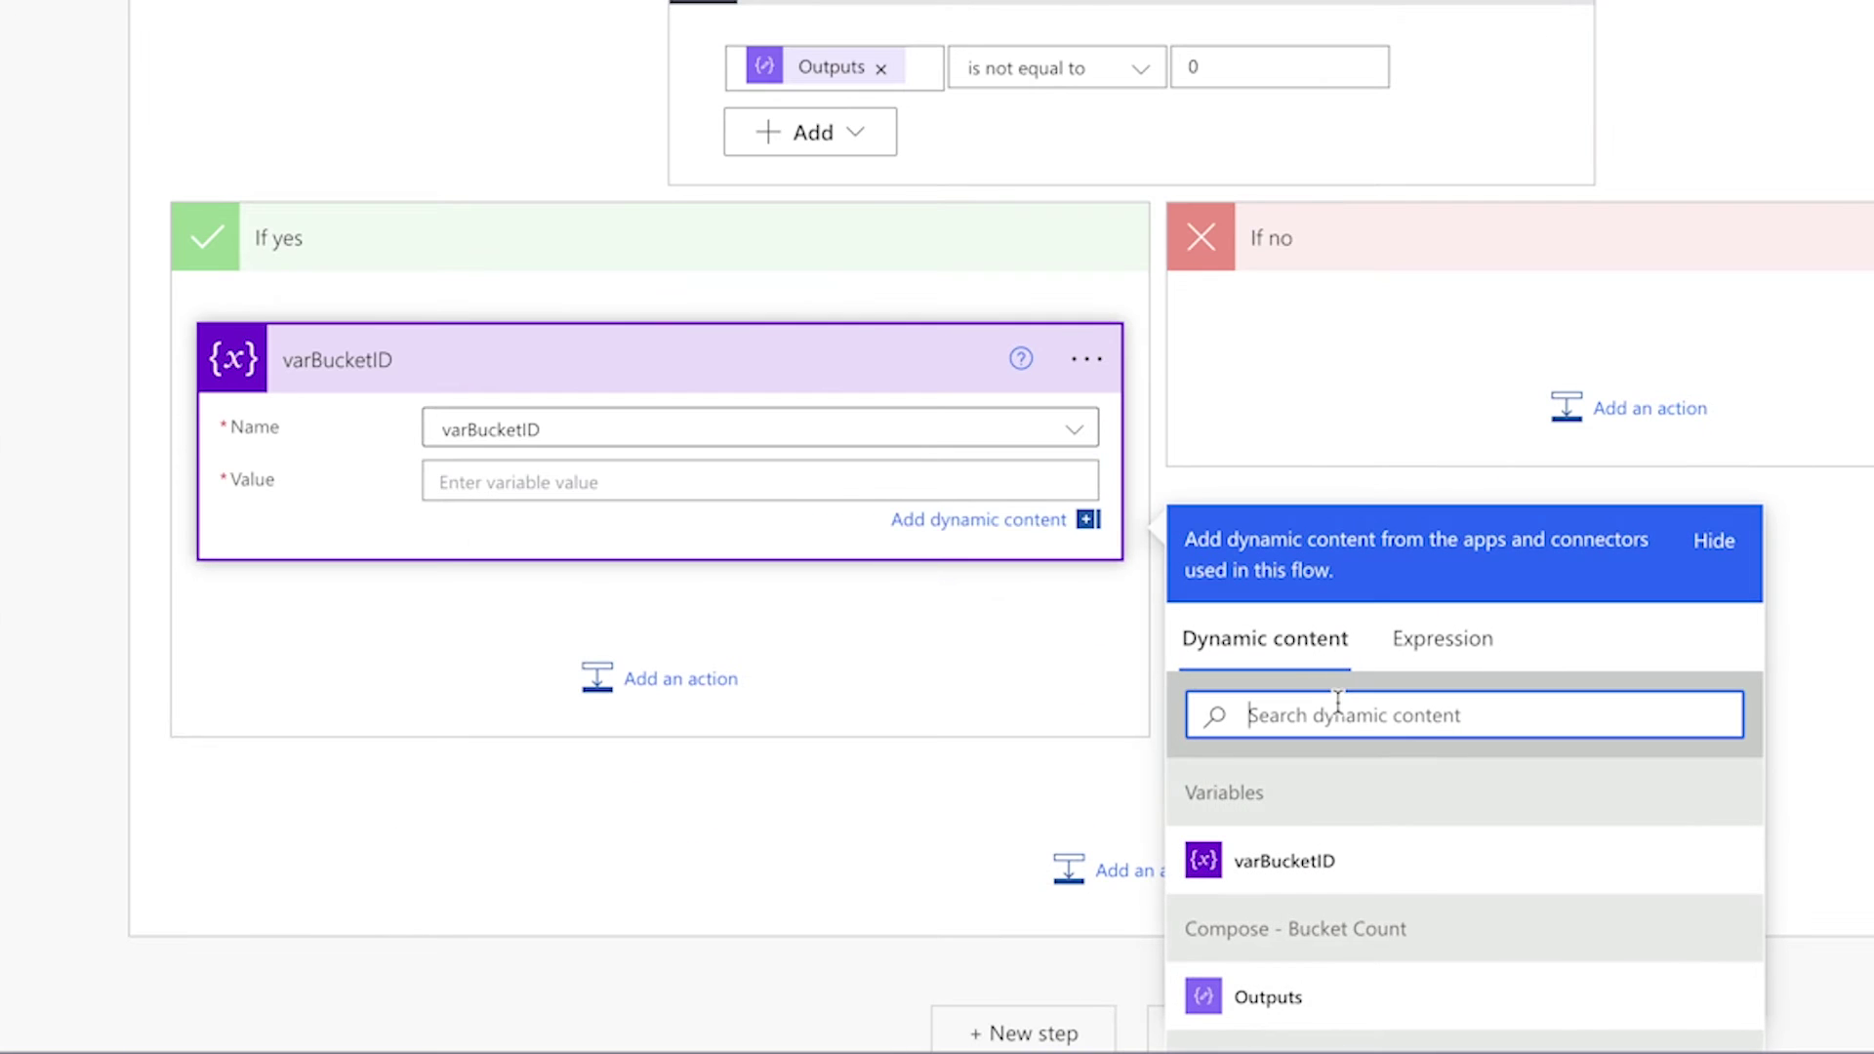
pyautogui.write('id')
pyautogui.scroll(-2, 1605, 881)
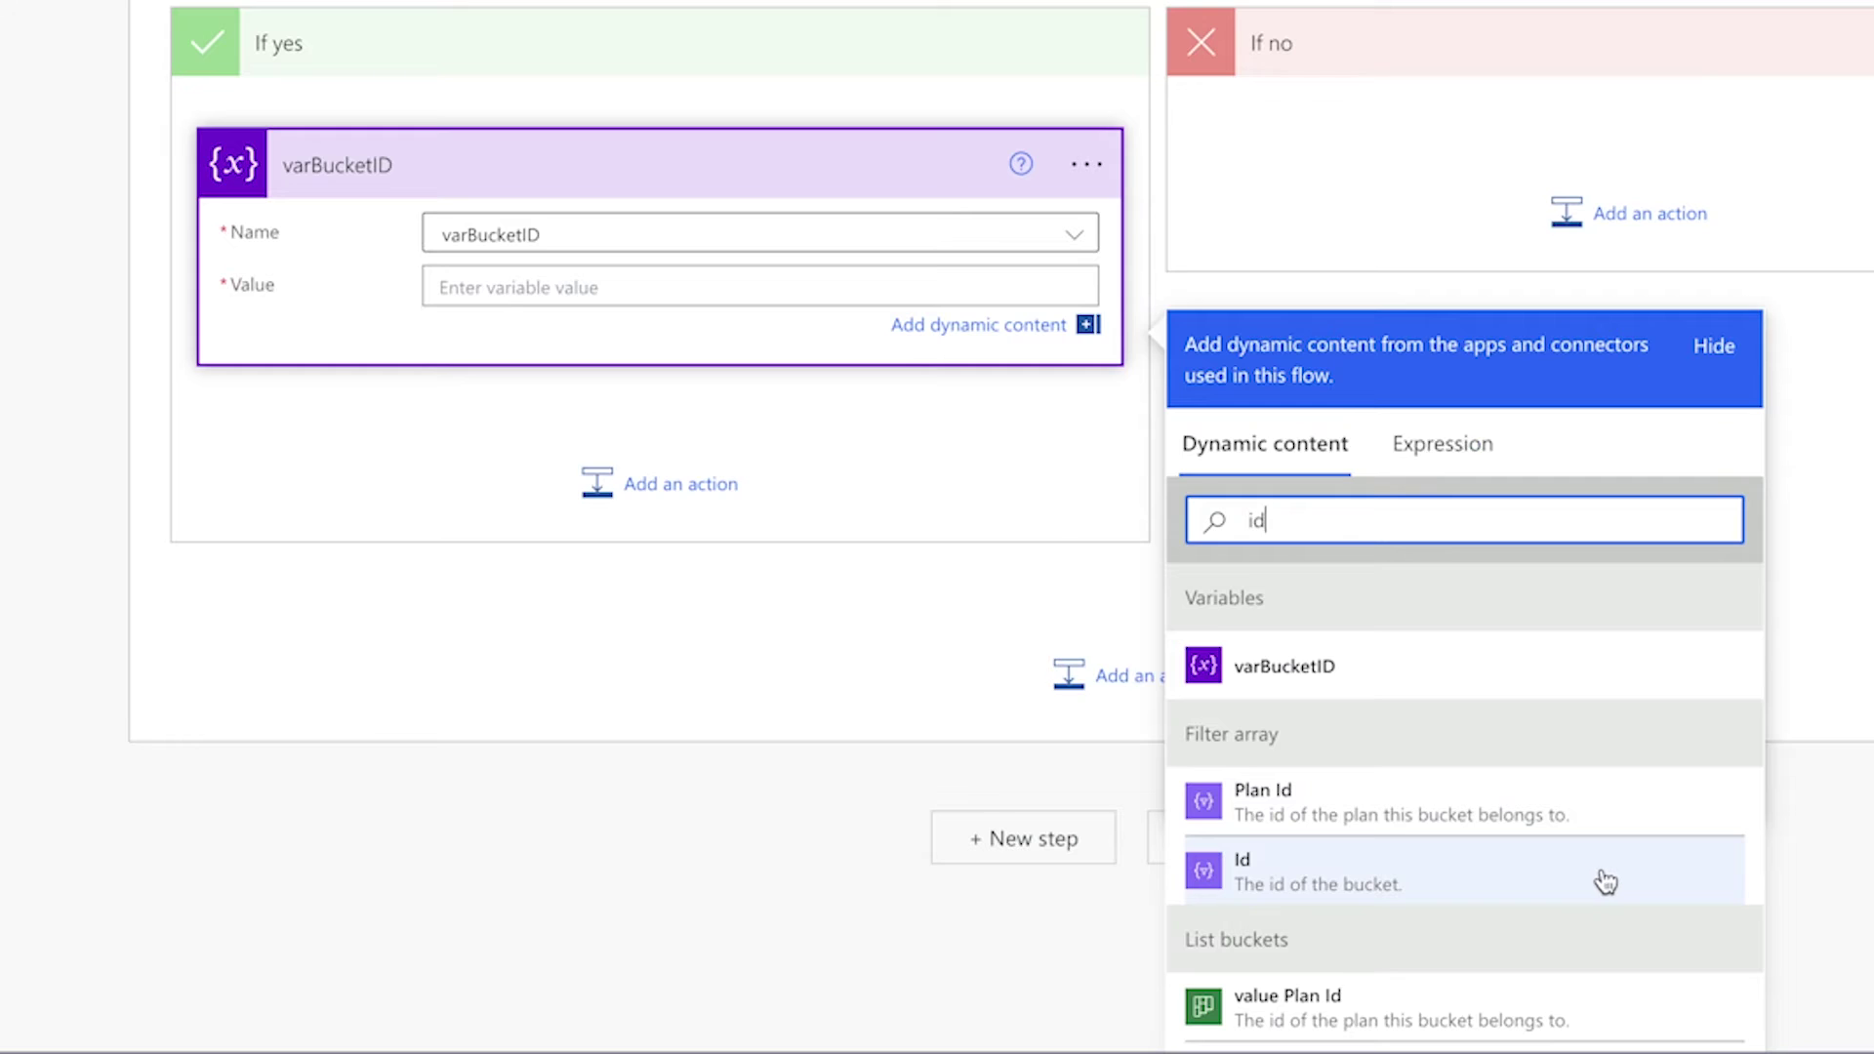
pyautogui.click(1605, 881)
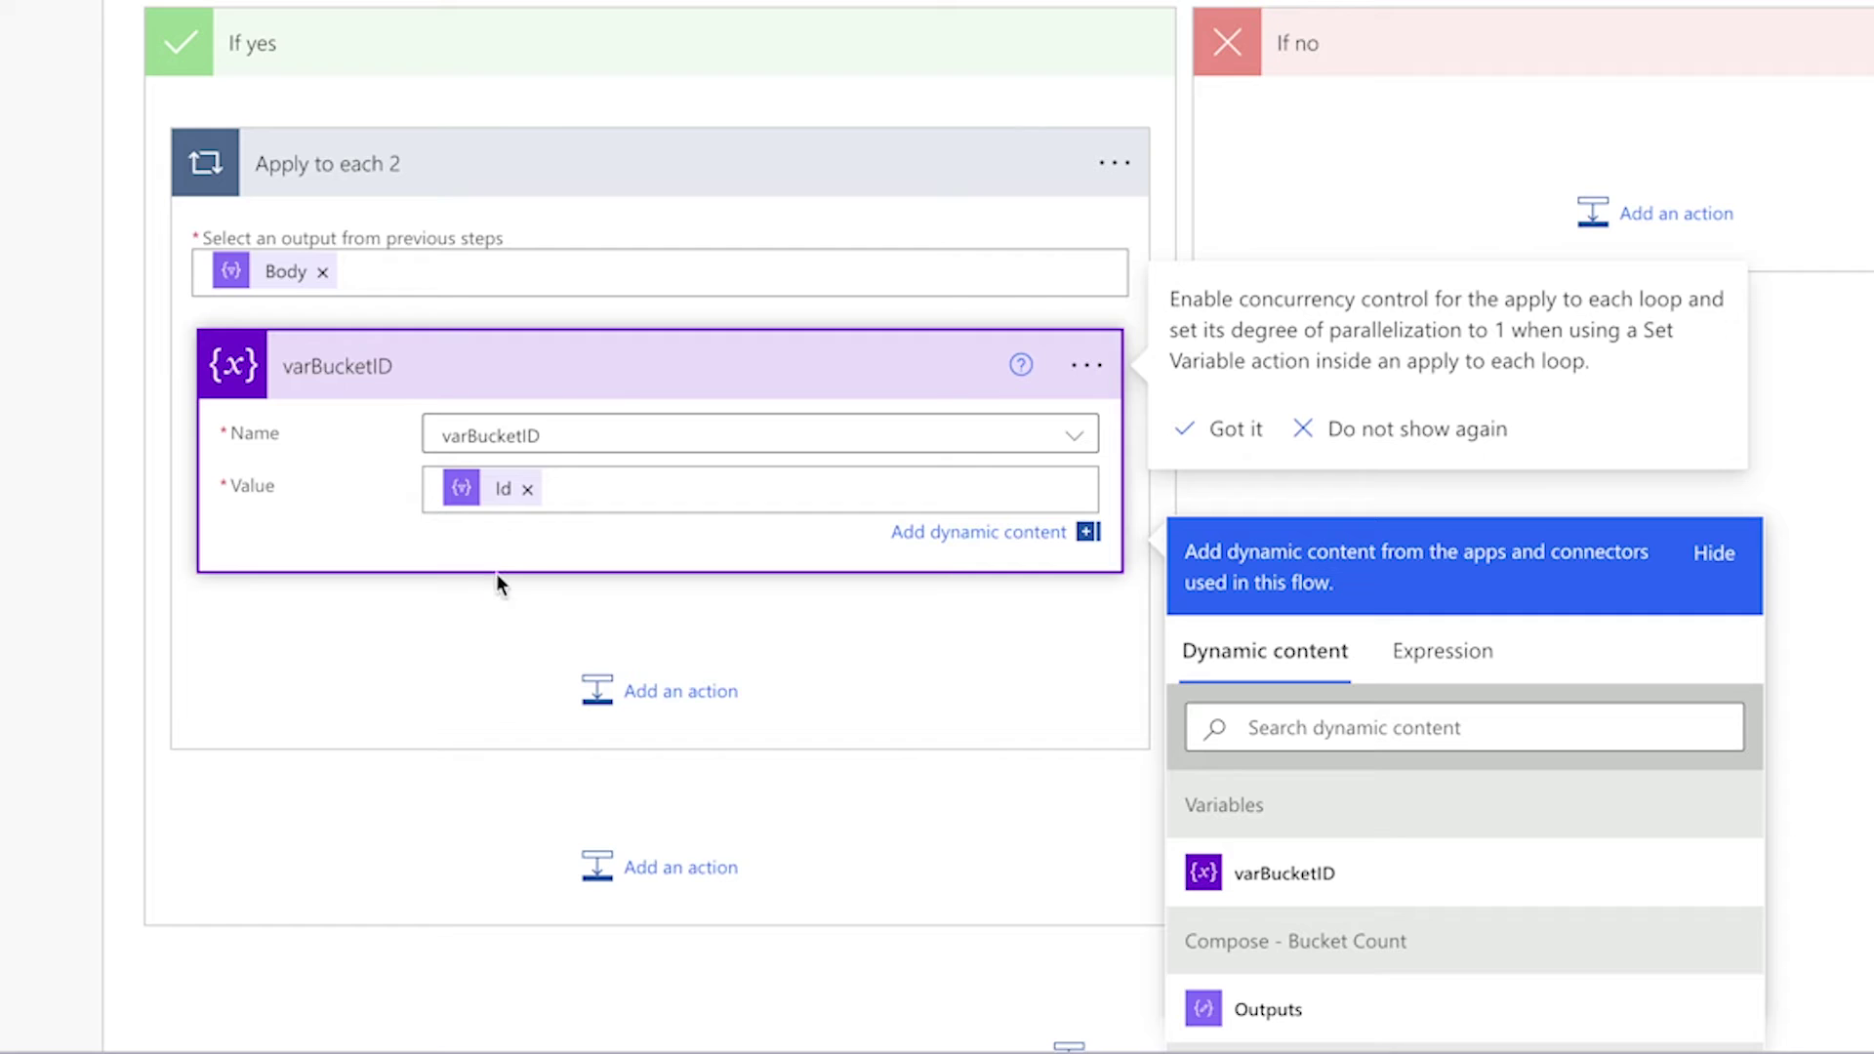
# Step: Clear the Id value, move the varBucketID action out of Apply to each 2, and delete that loop
pyautogui.moveTo(501, 505)
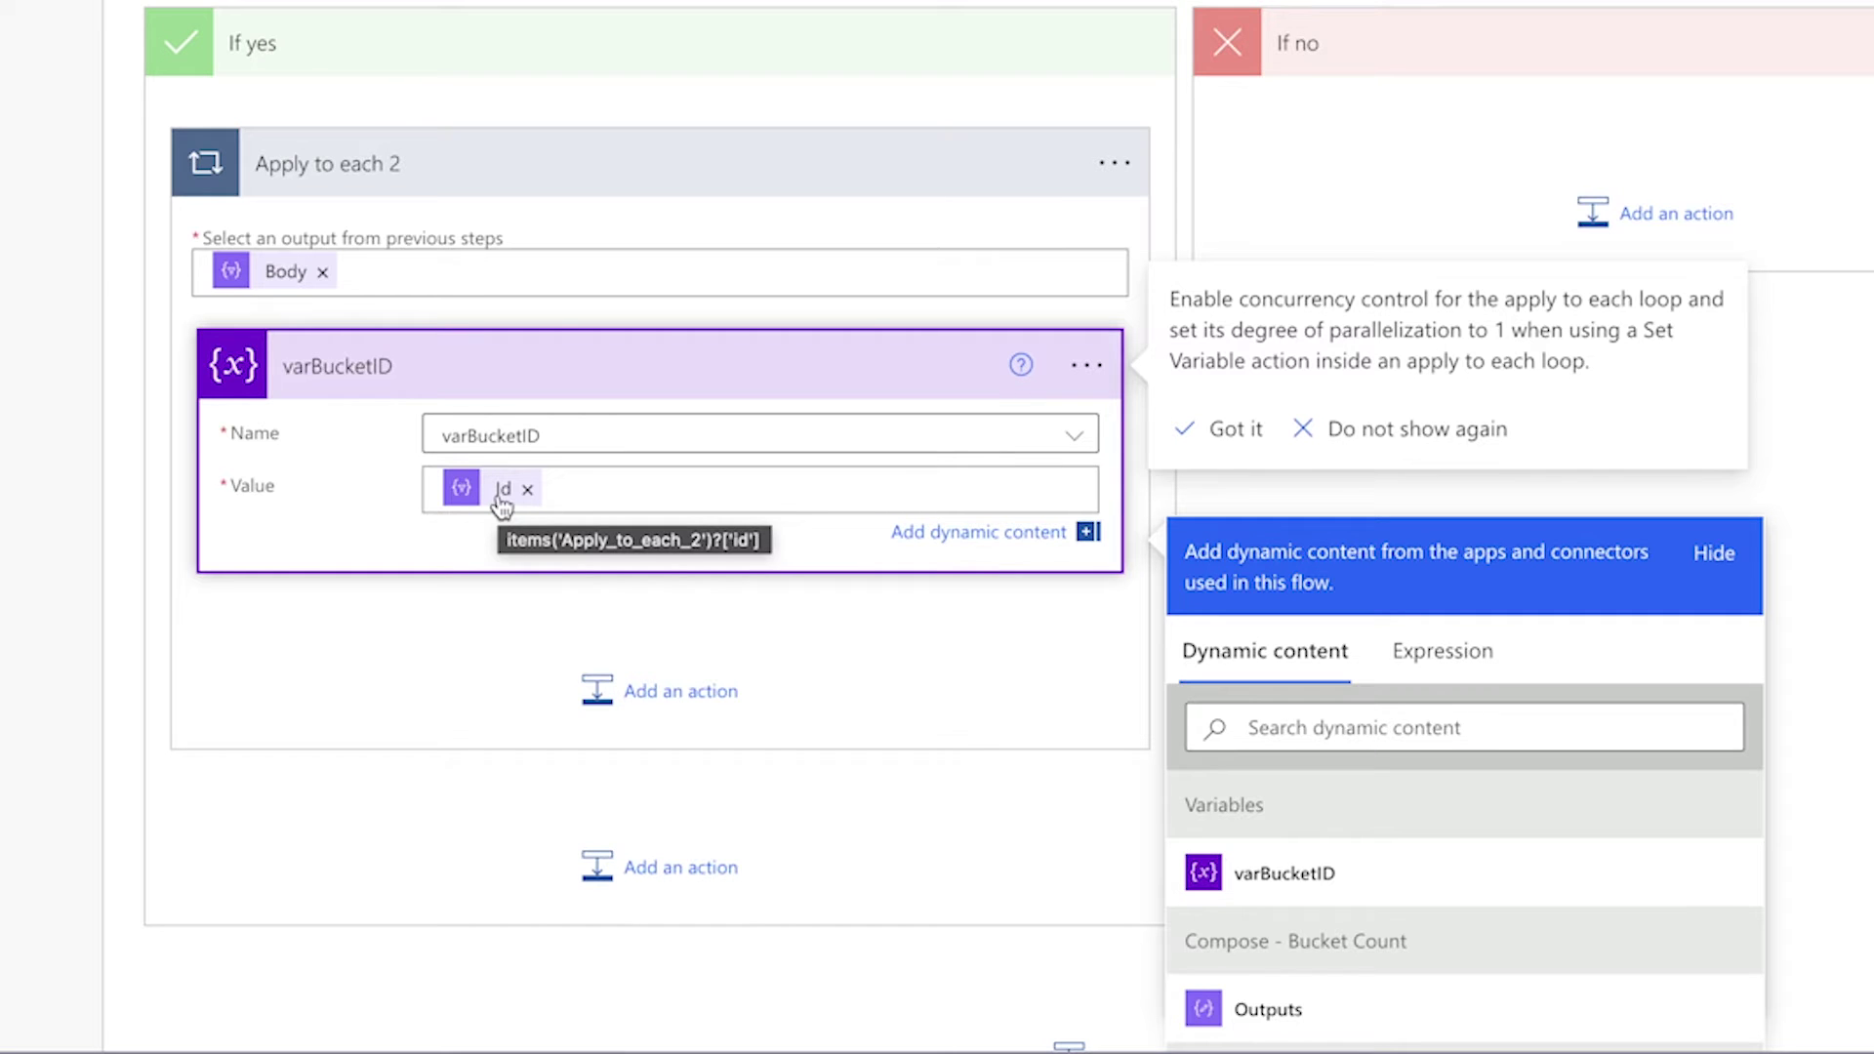
pyautogui.click(527, 489)
pyautogui.moveTo(664, 366); pyautogui.dragTo(685, 753)
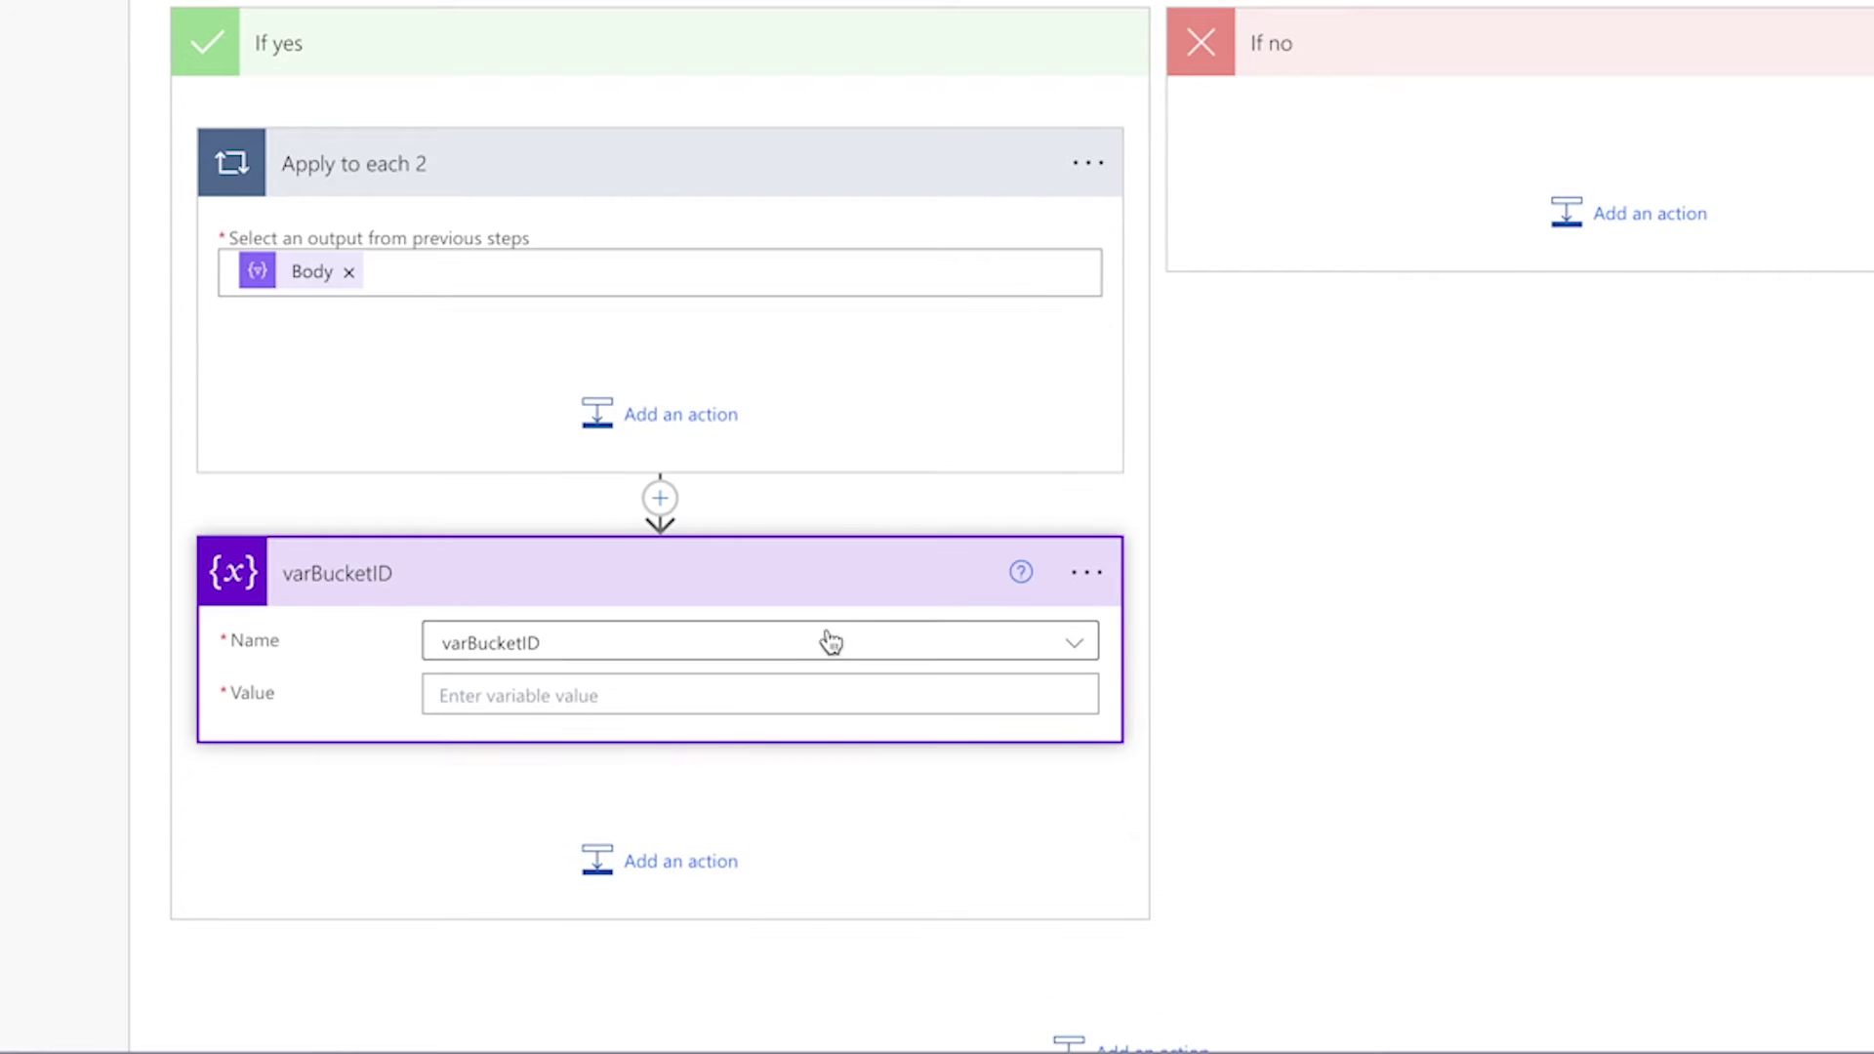
pyautogui.click(1089, 163)
pyautogui.click(1261, 602)
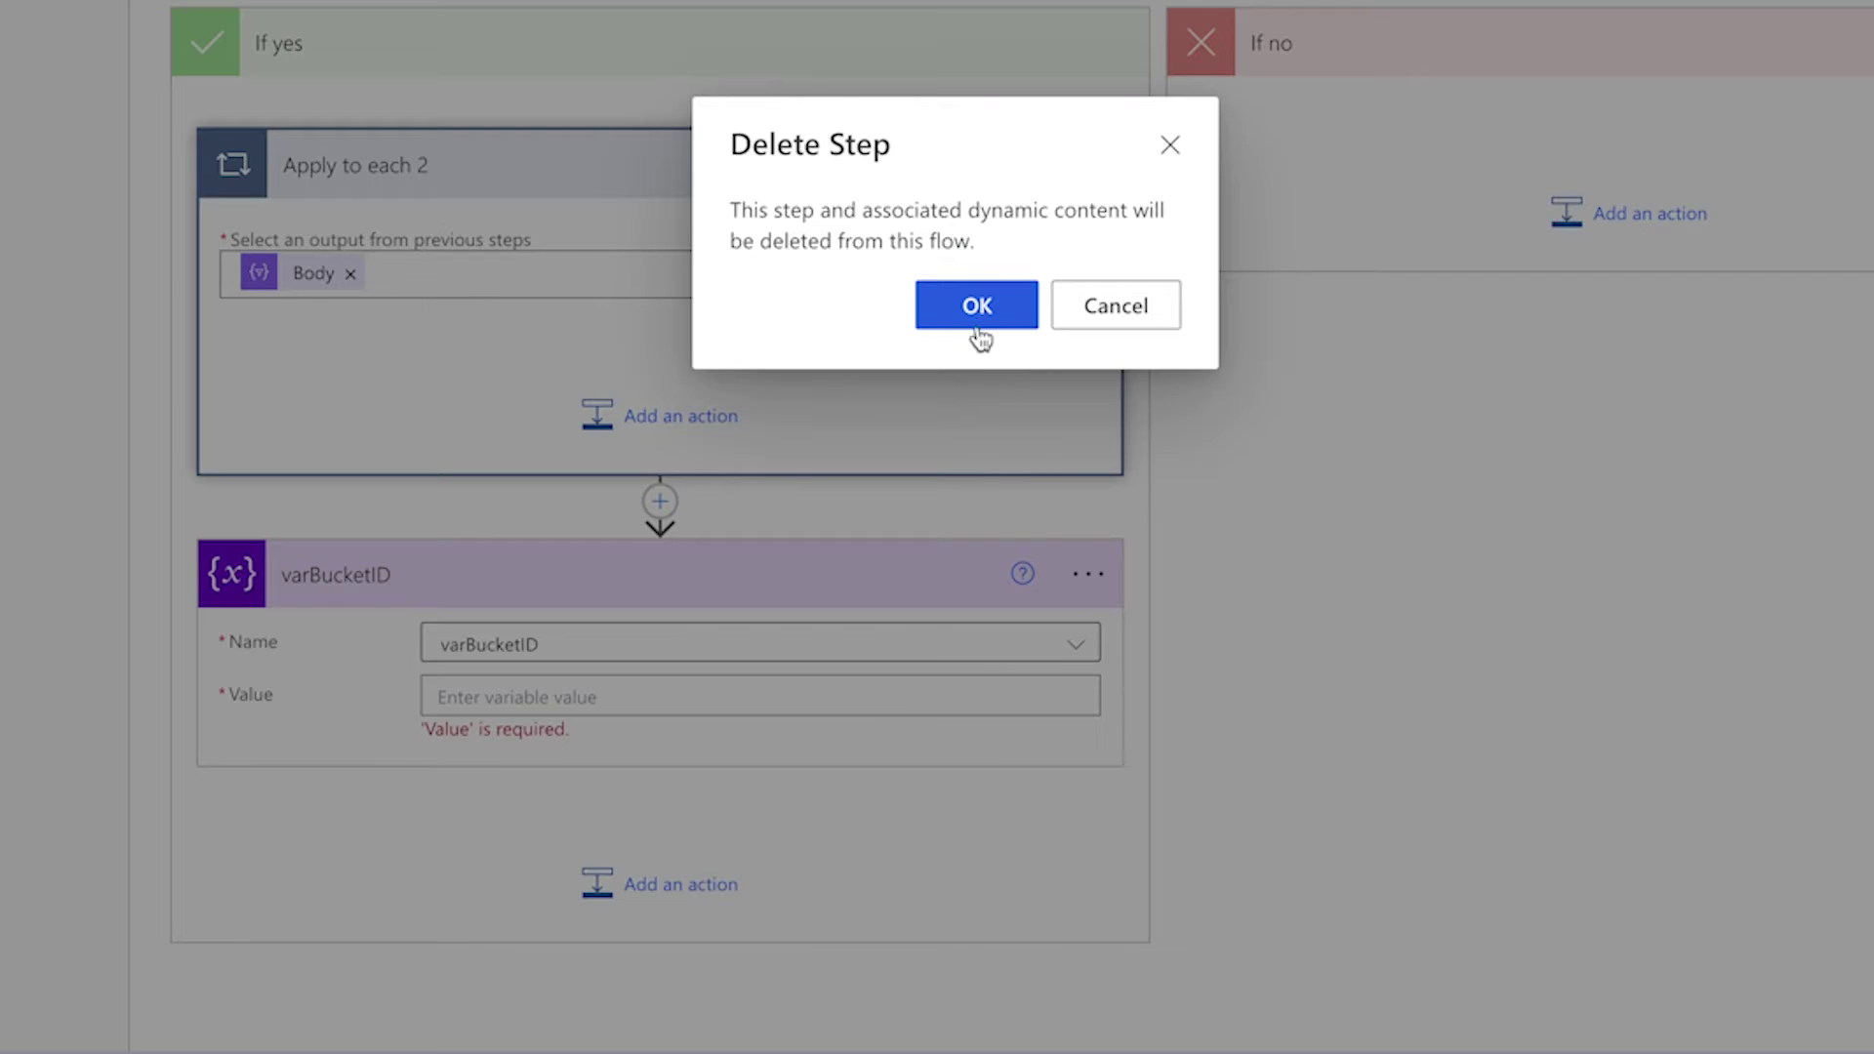
pyautogui.click(976, 310)
# Step: Start an expression for the varBucketID action's value with the text ?[0]['id']
pyautogui.click(589, 455)
pyautogui.scroll(-3, 1464, 368)
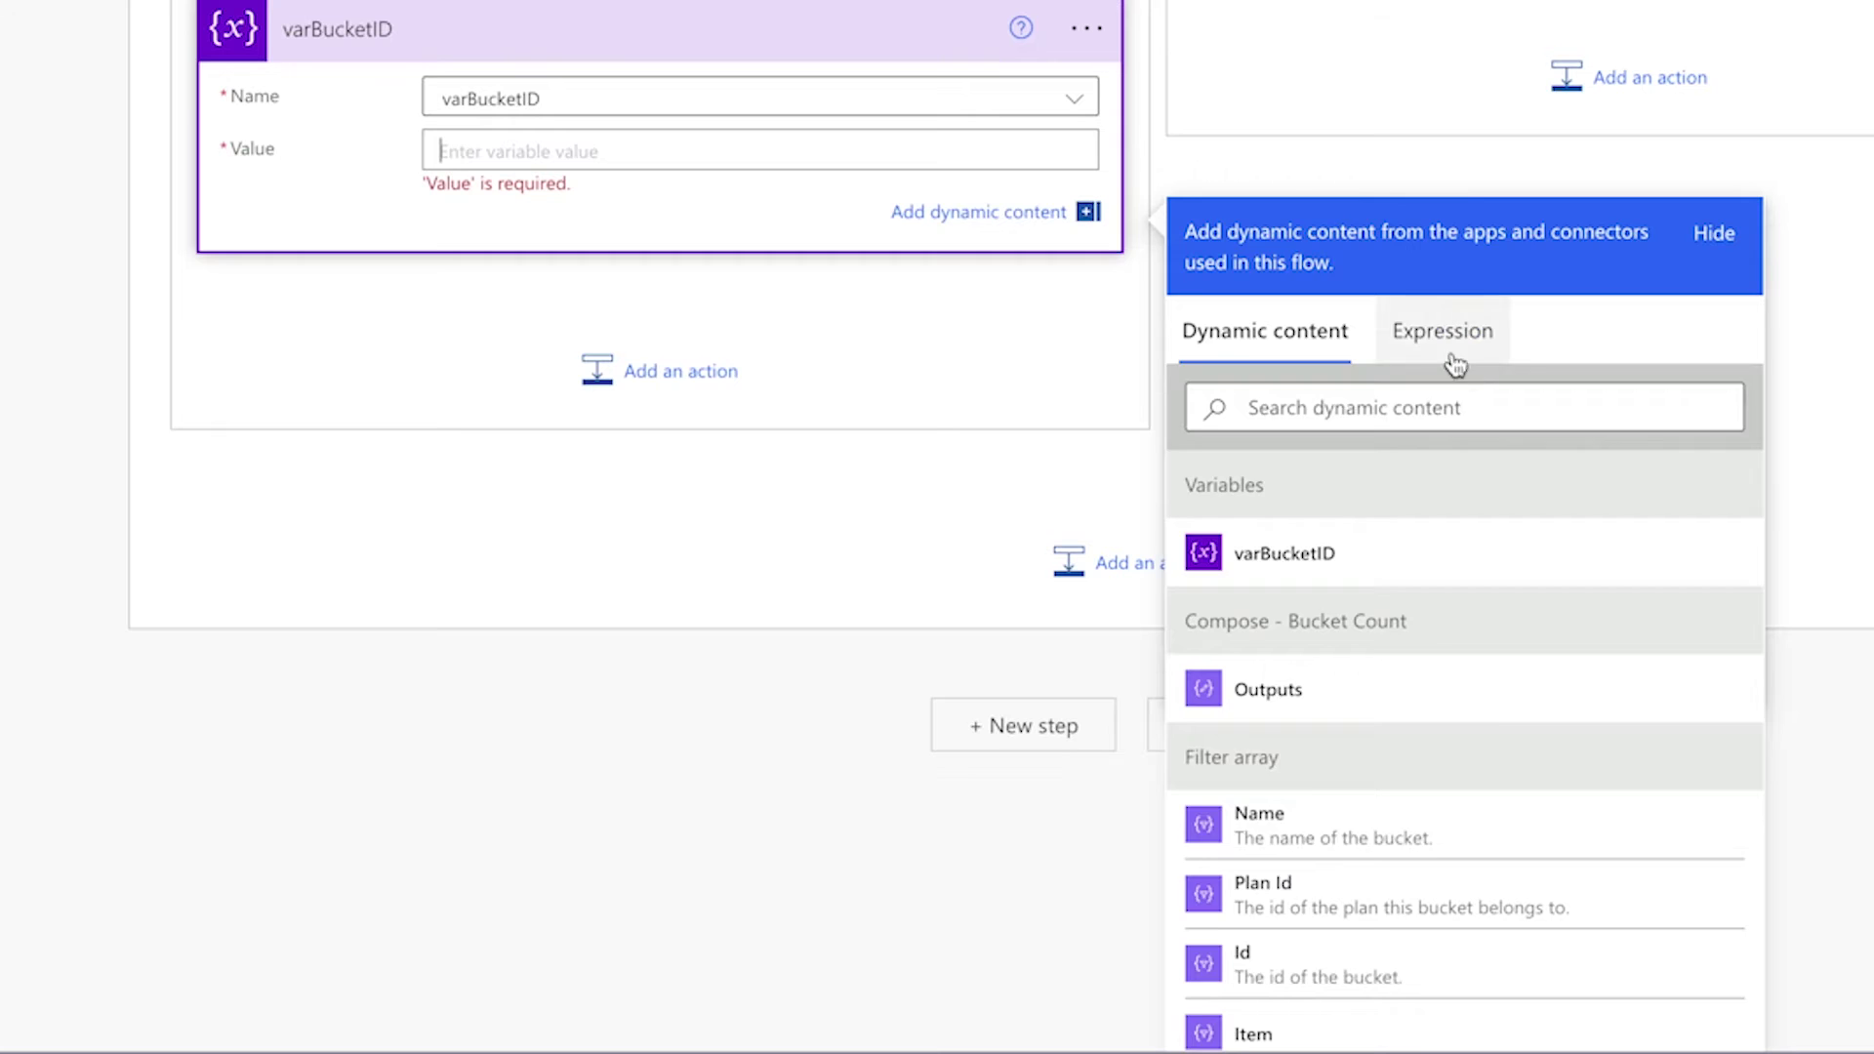
pyautogui.click(1444, 363)
pyautogui.write('?[')
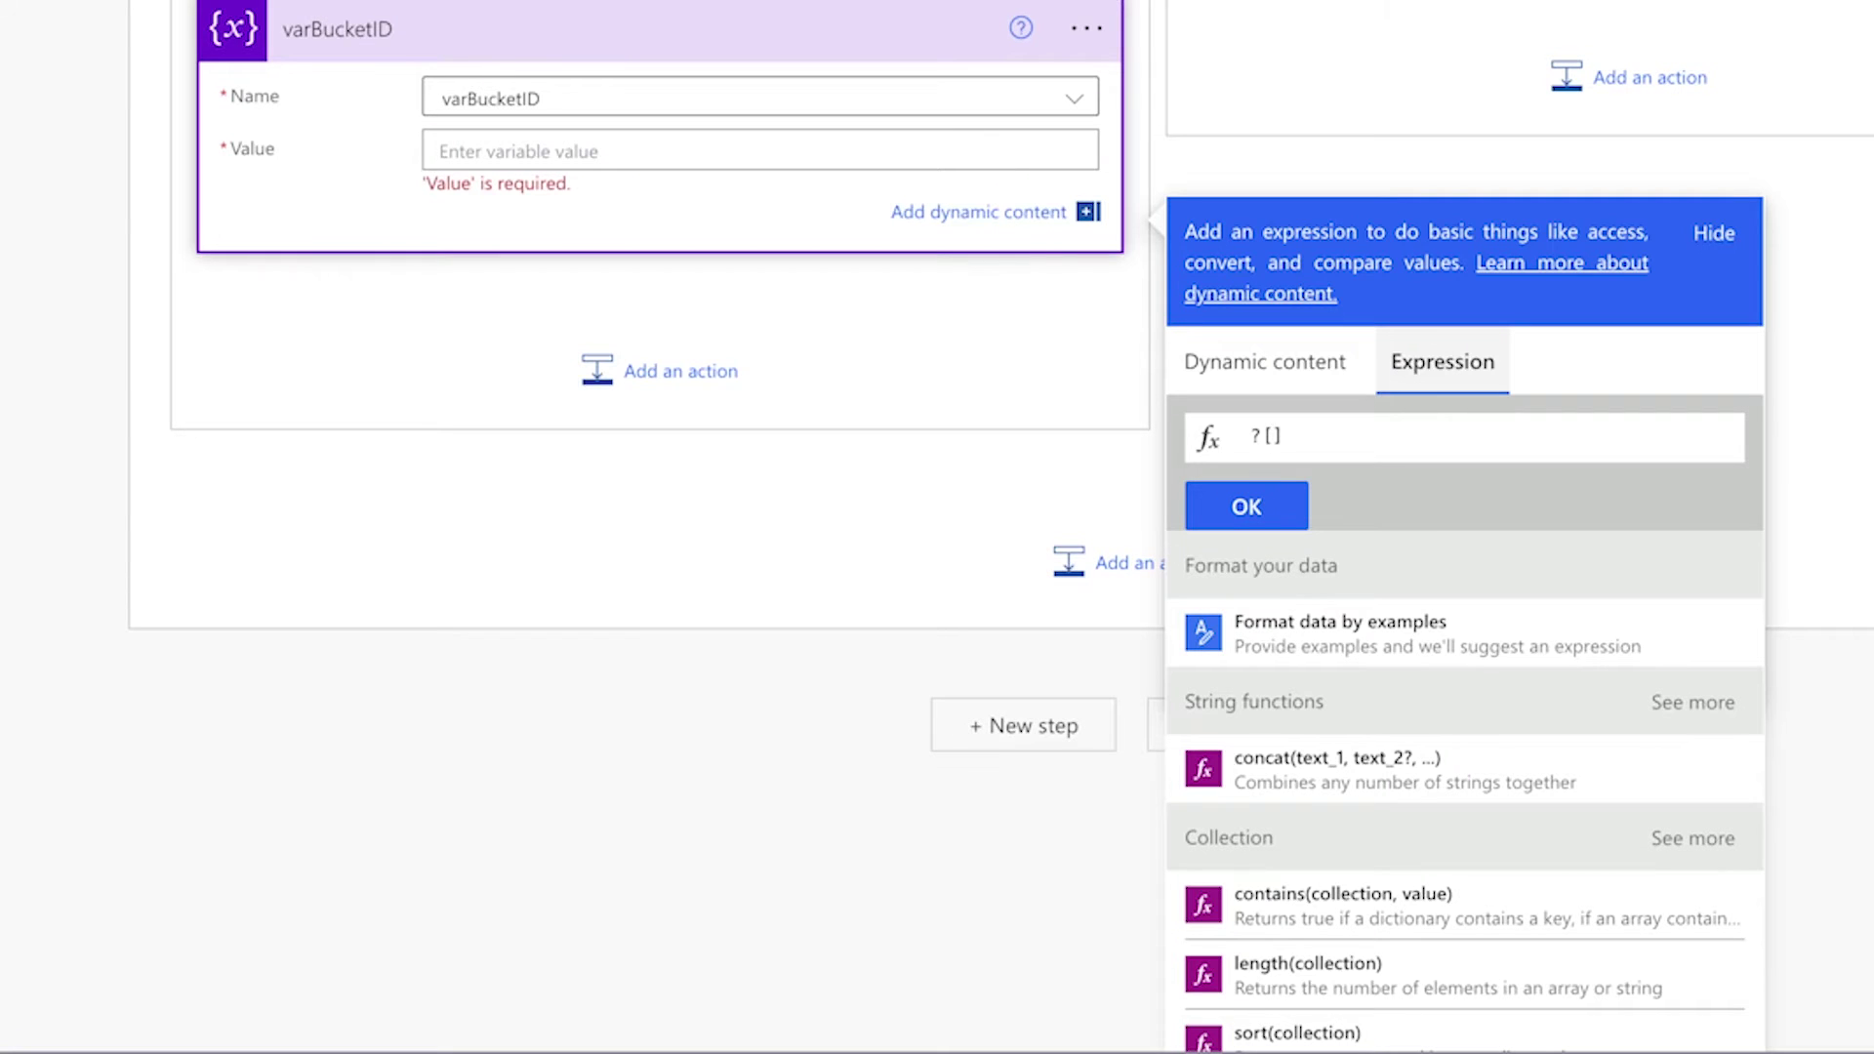
pyautogui.write("0]['")
pyautogui.write('id')
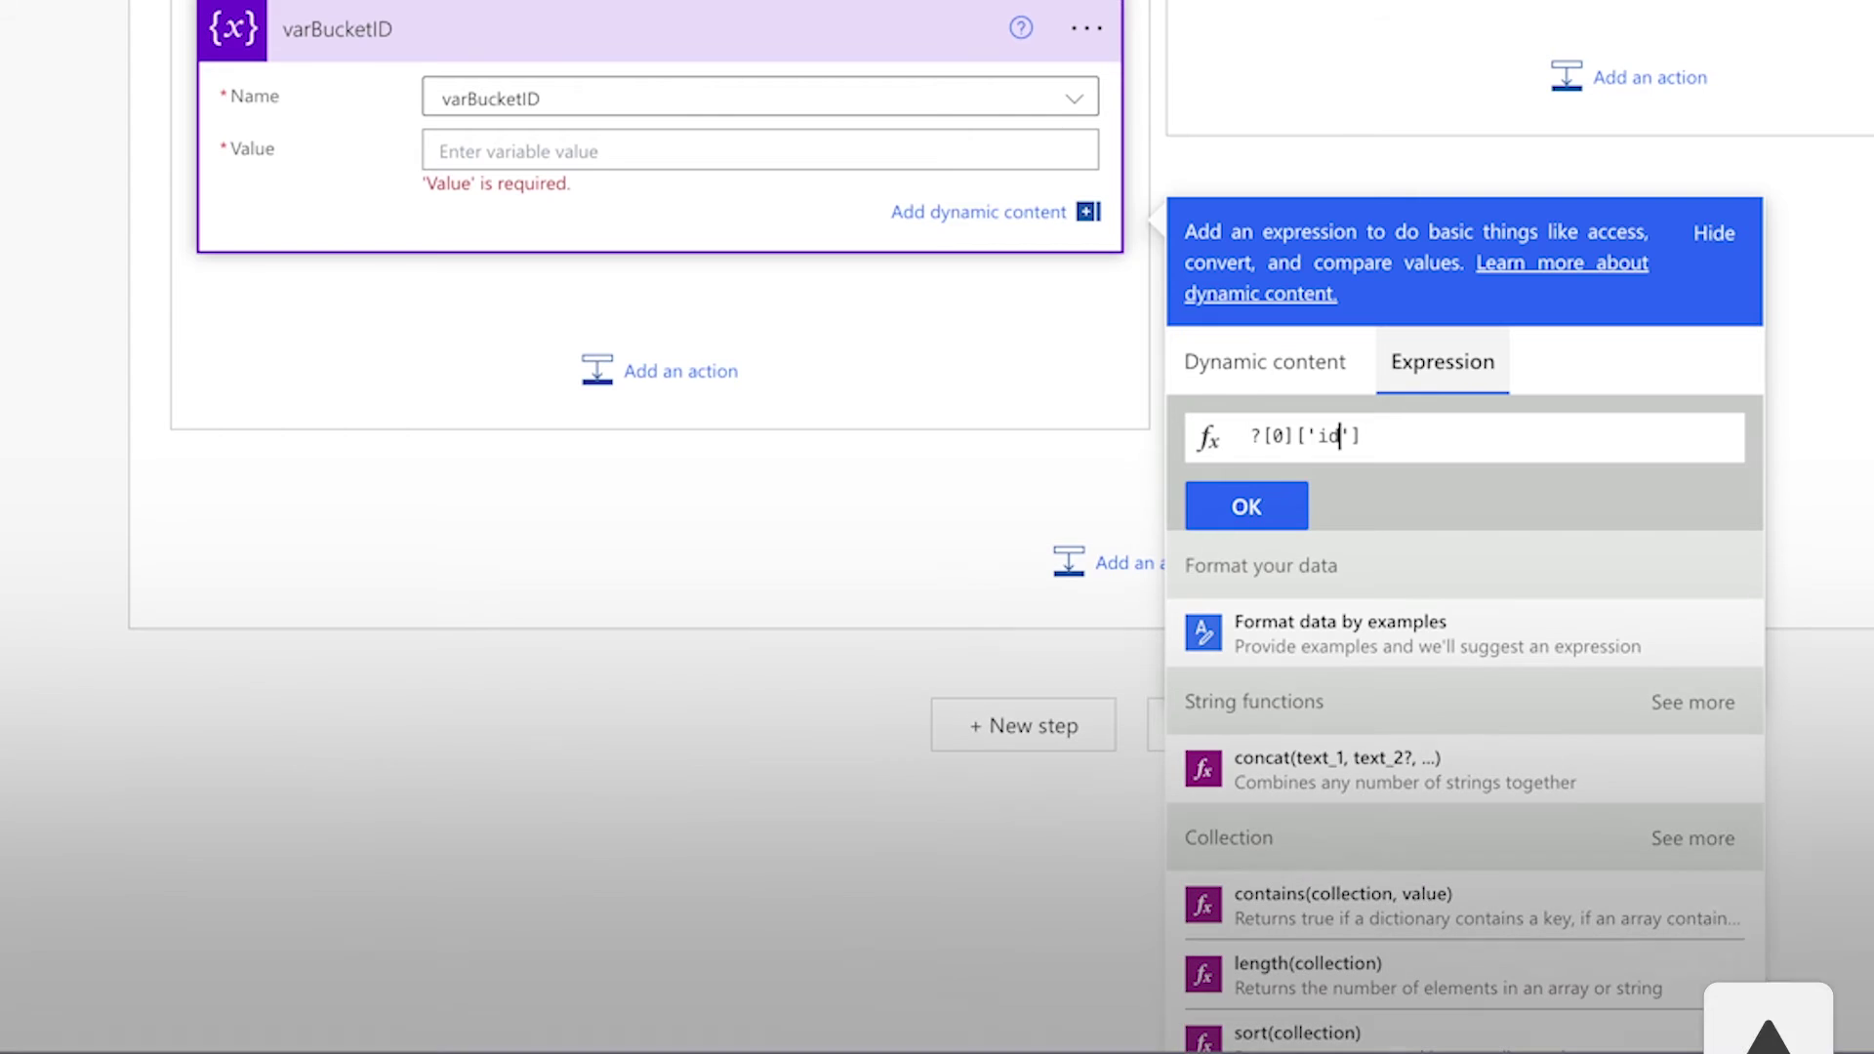
# Step: Insert the Filter array Body in front of ?[0]['id'] and apply the expression as the variable's value
pyautogui.click(1252, 436)
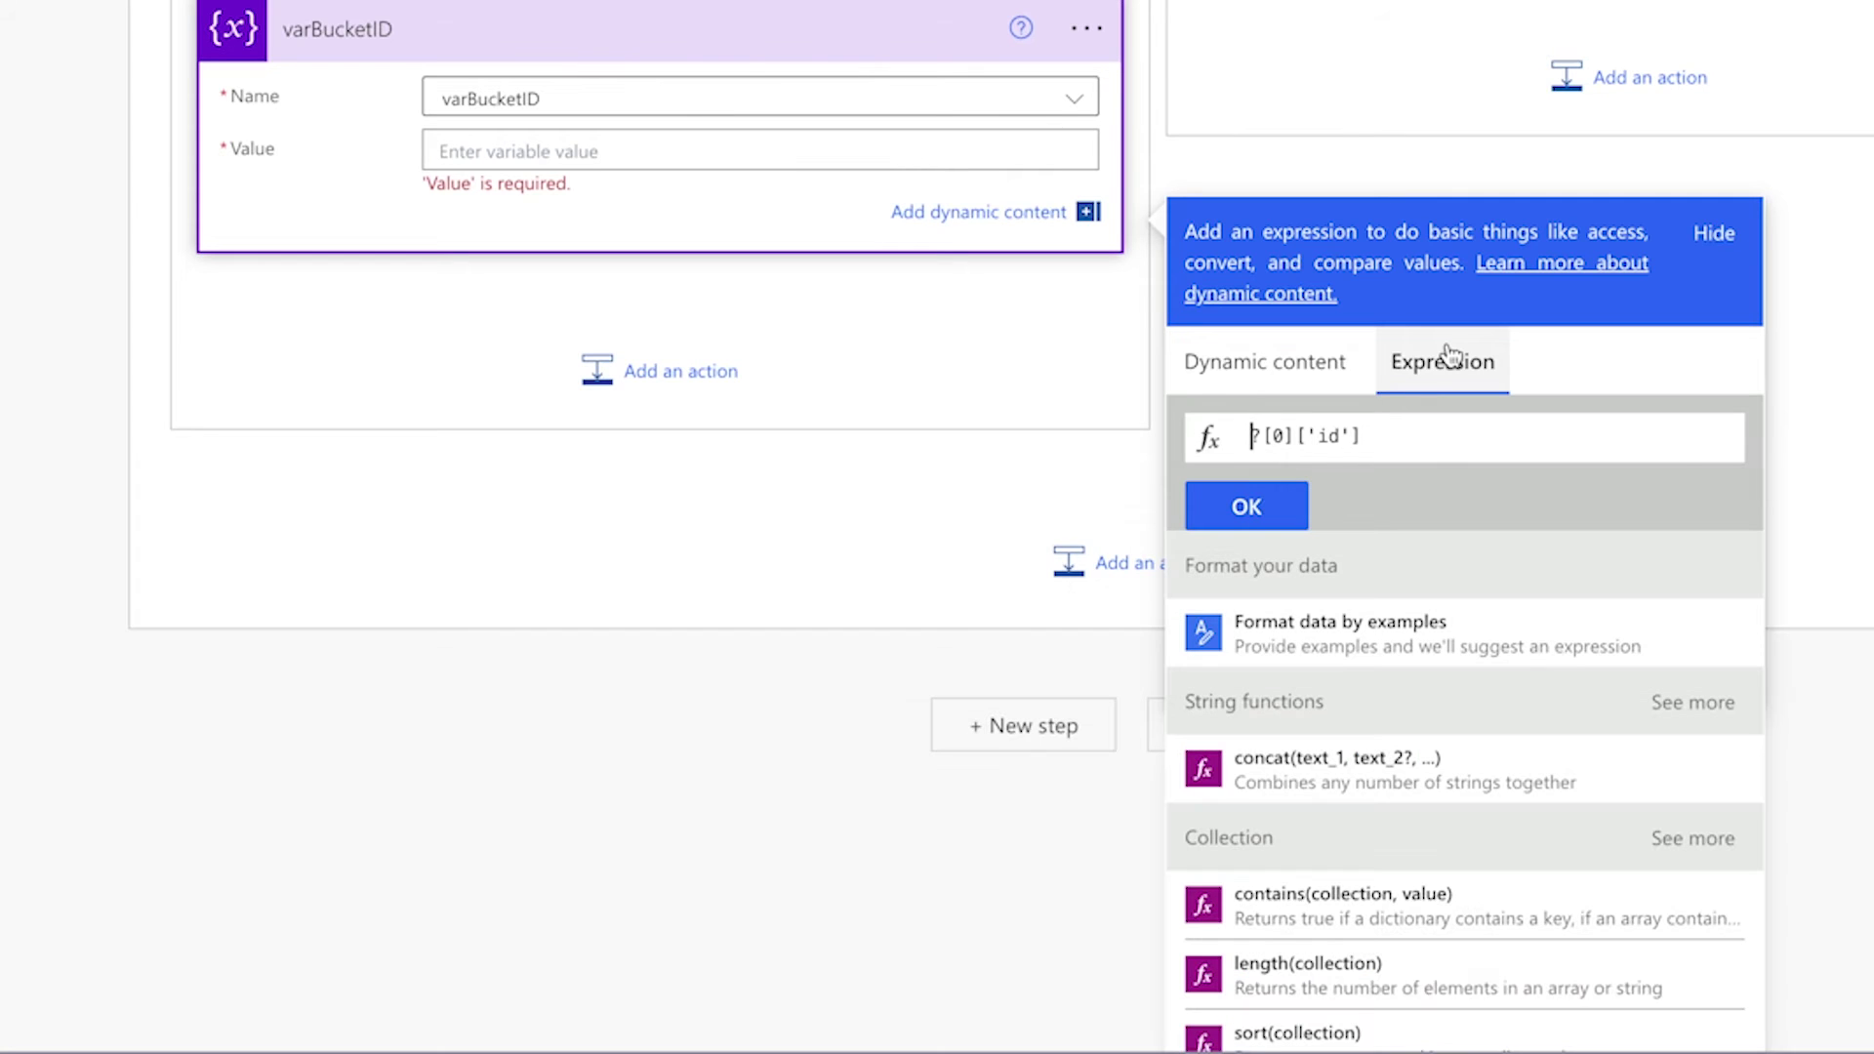
pyautogui.click(1298, 363)
pyautogui.scroll(-2, 1430, 640)
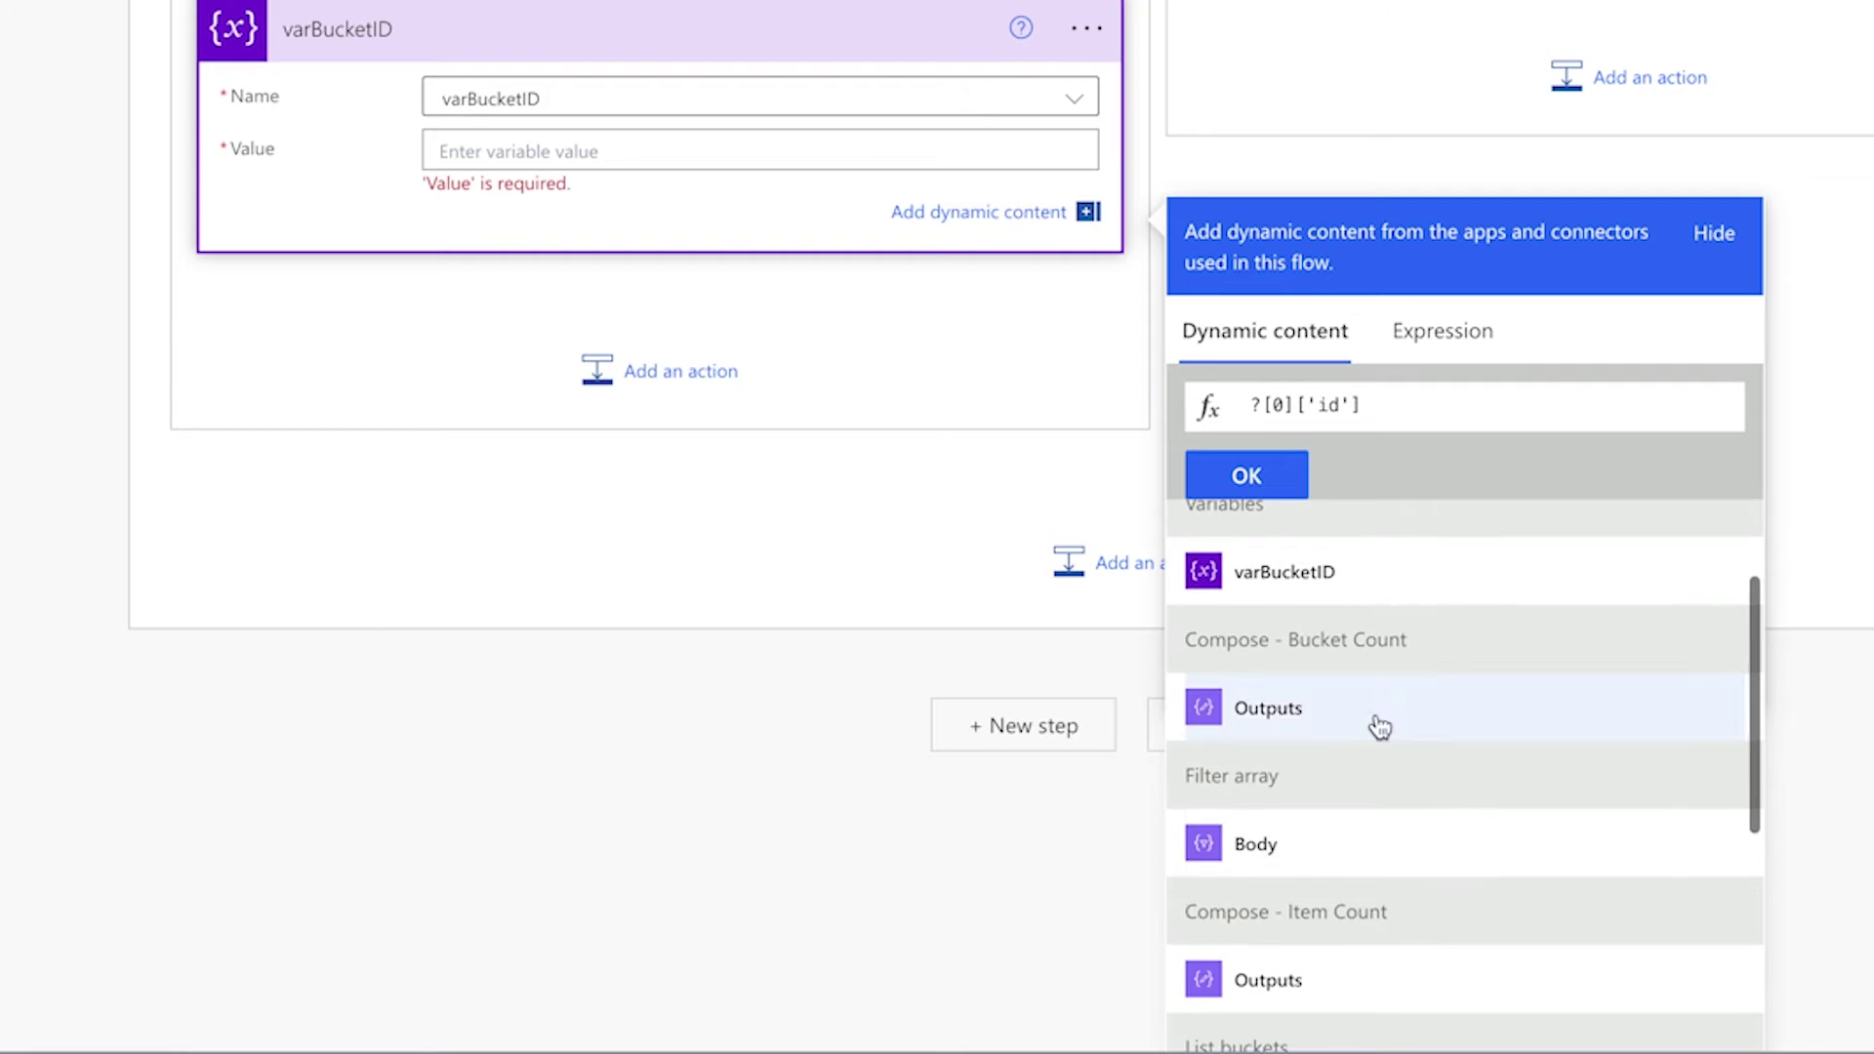
pyautogui.click(1279, 858)
pyautogui.click(1269, 475)
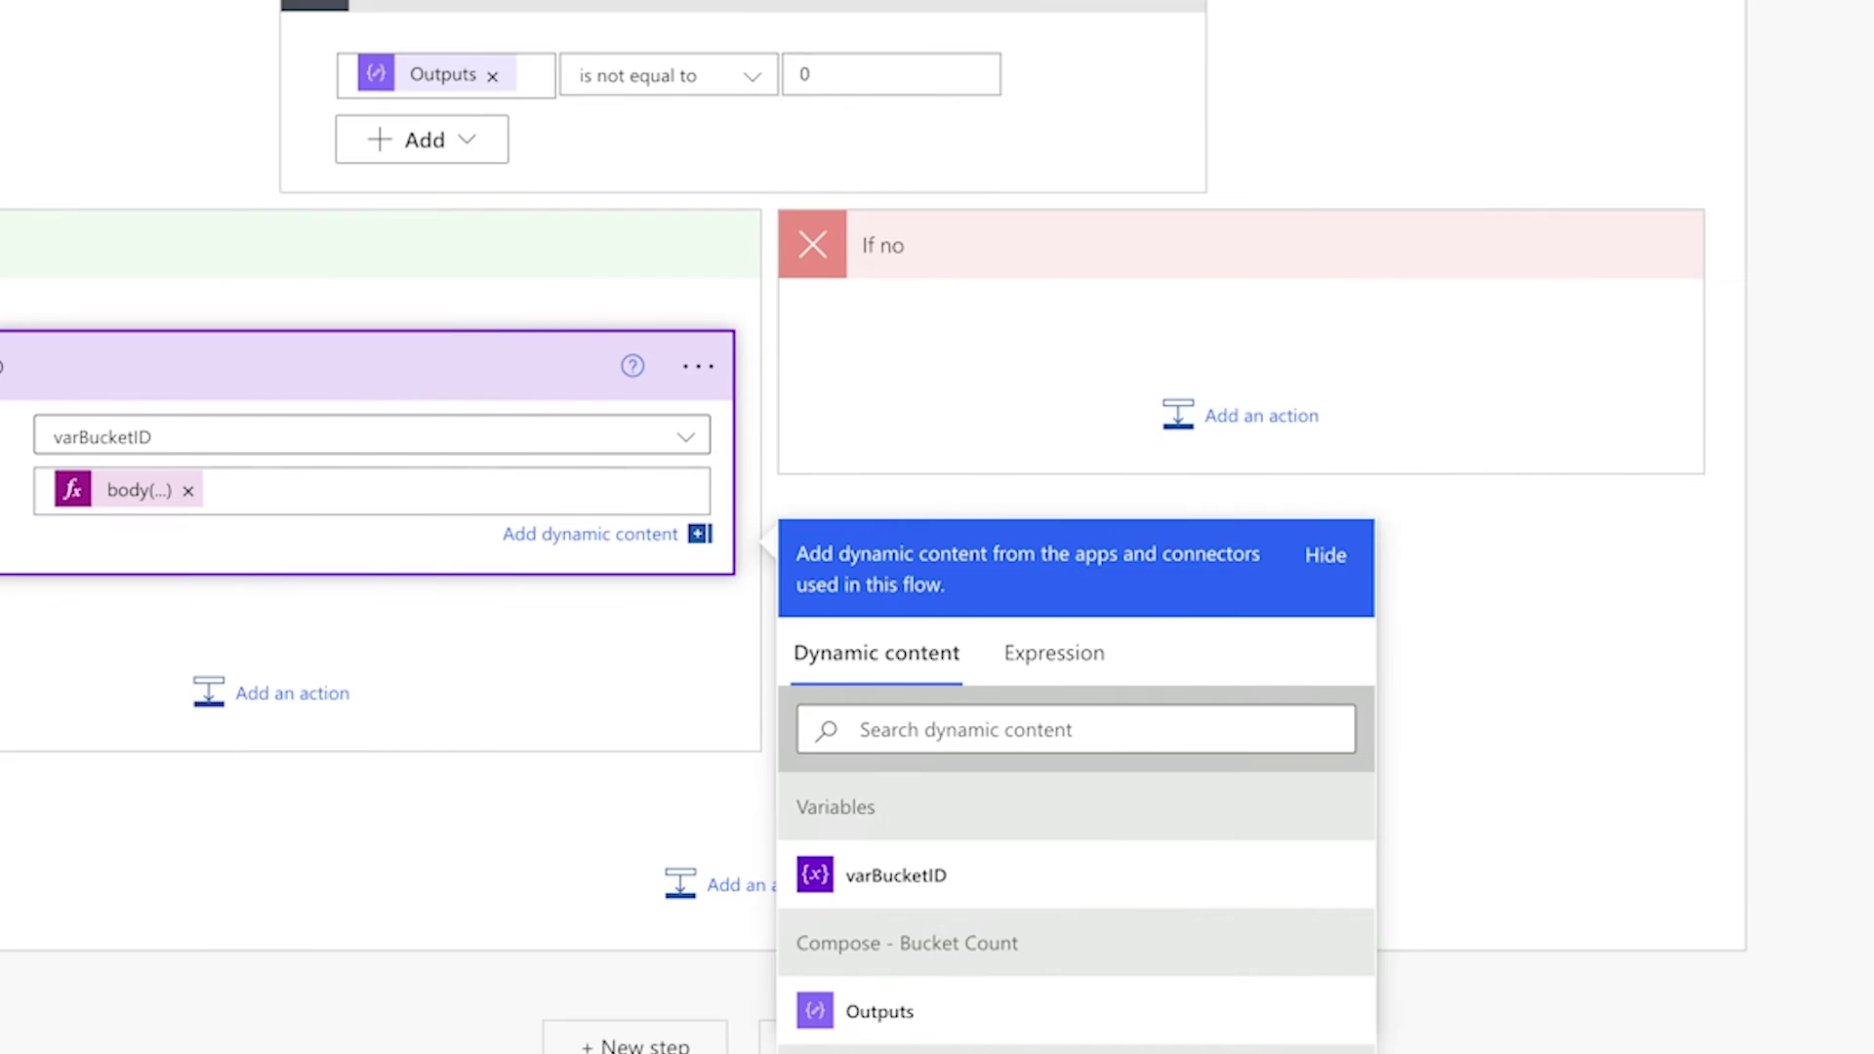
# Step: Add a Planner Create a bucket action to the If no branch, with Status Value as the bucket name
pyautogui.click(1225, 414)
pyautogui.write('create a bucket')
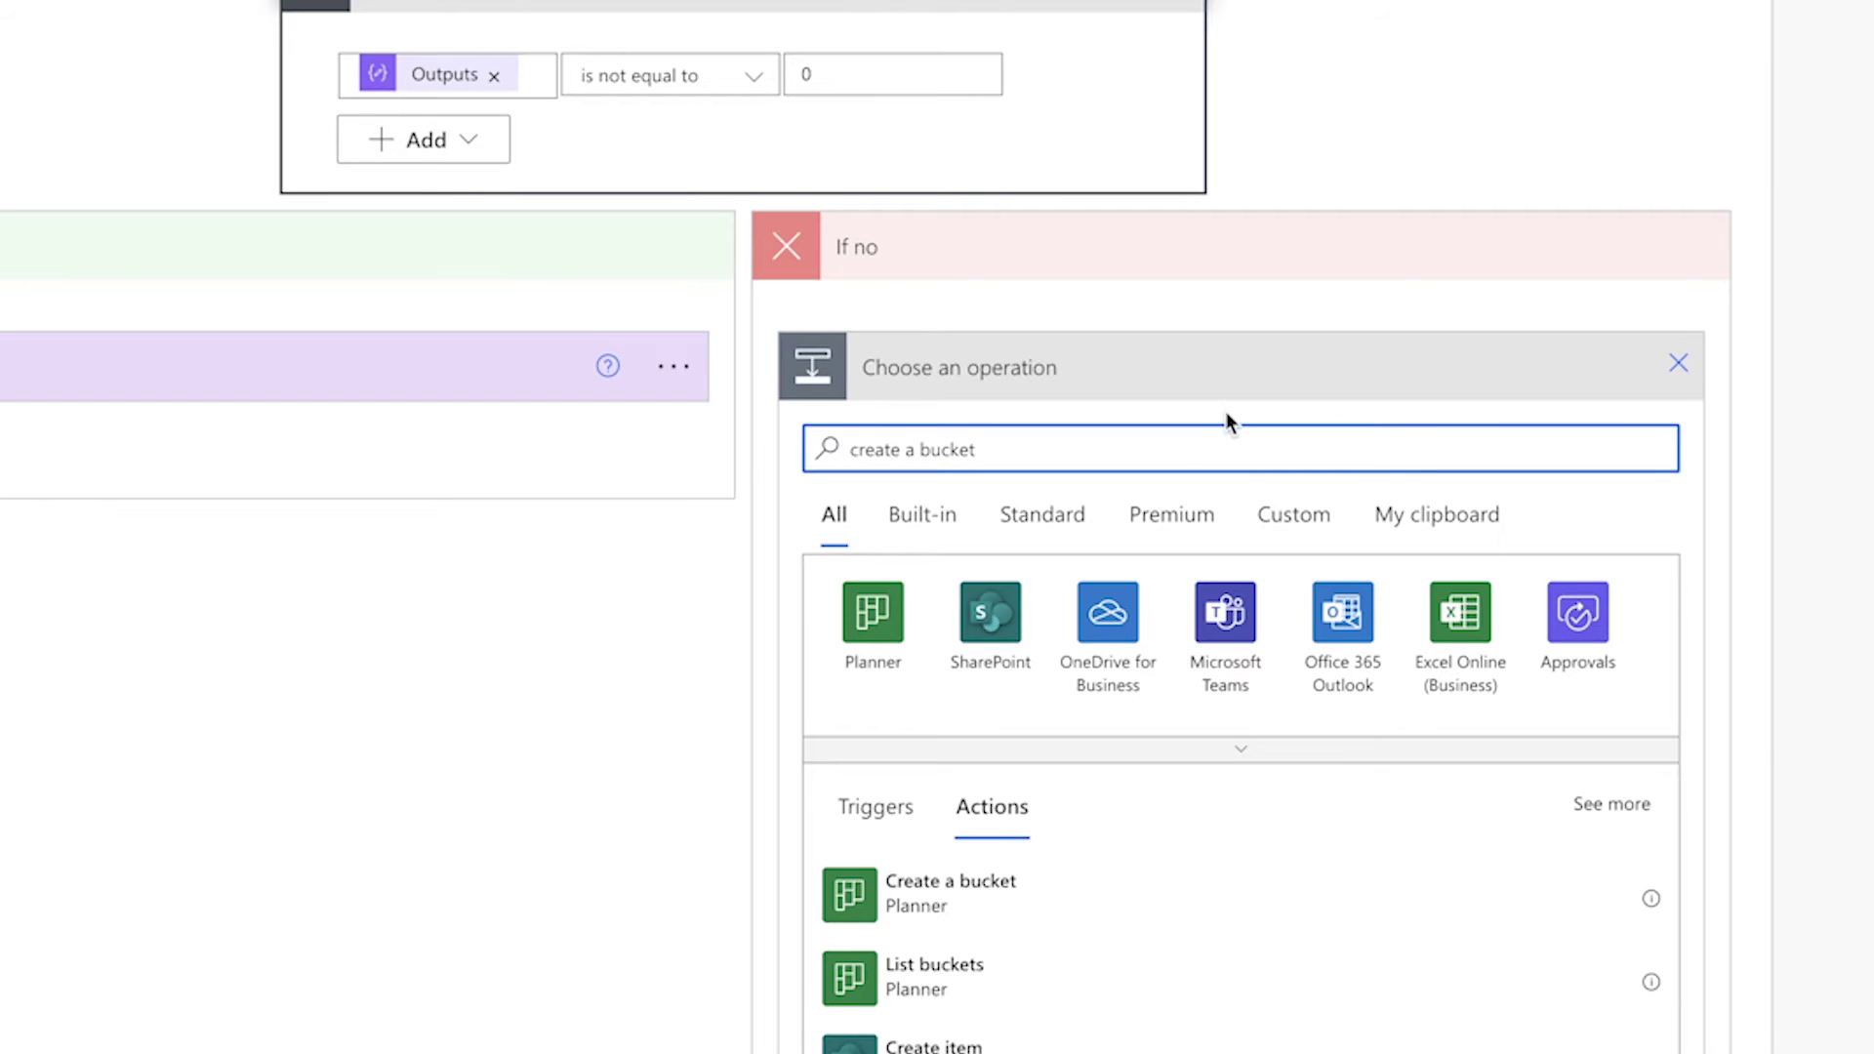
pyautogui.click(1161, 886)
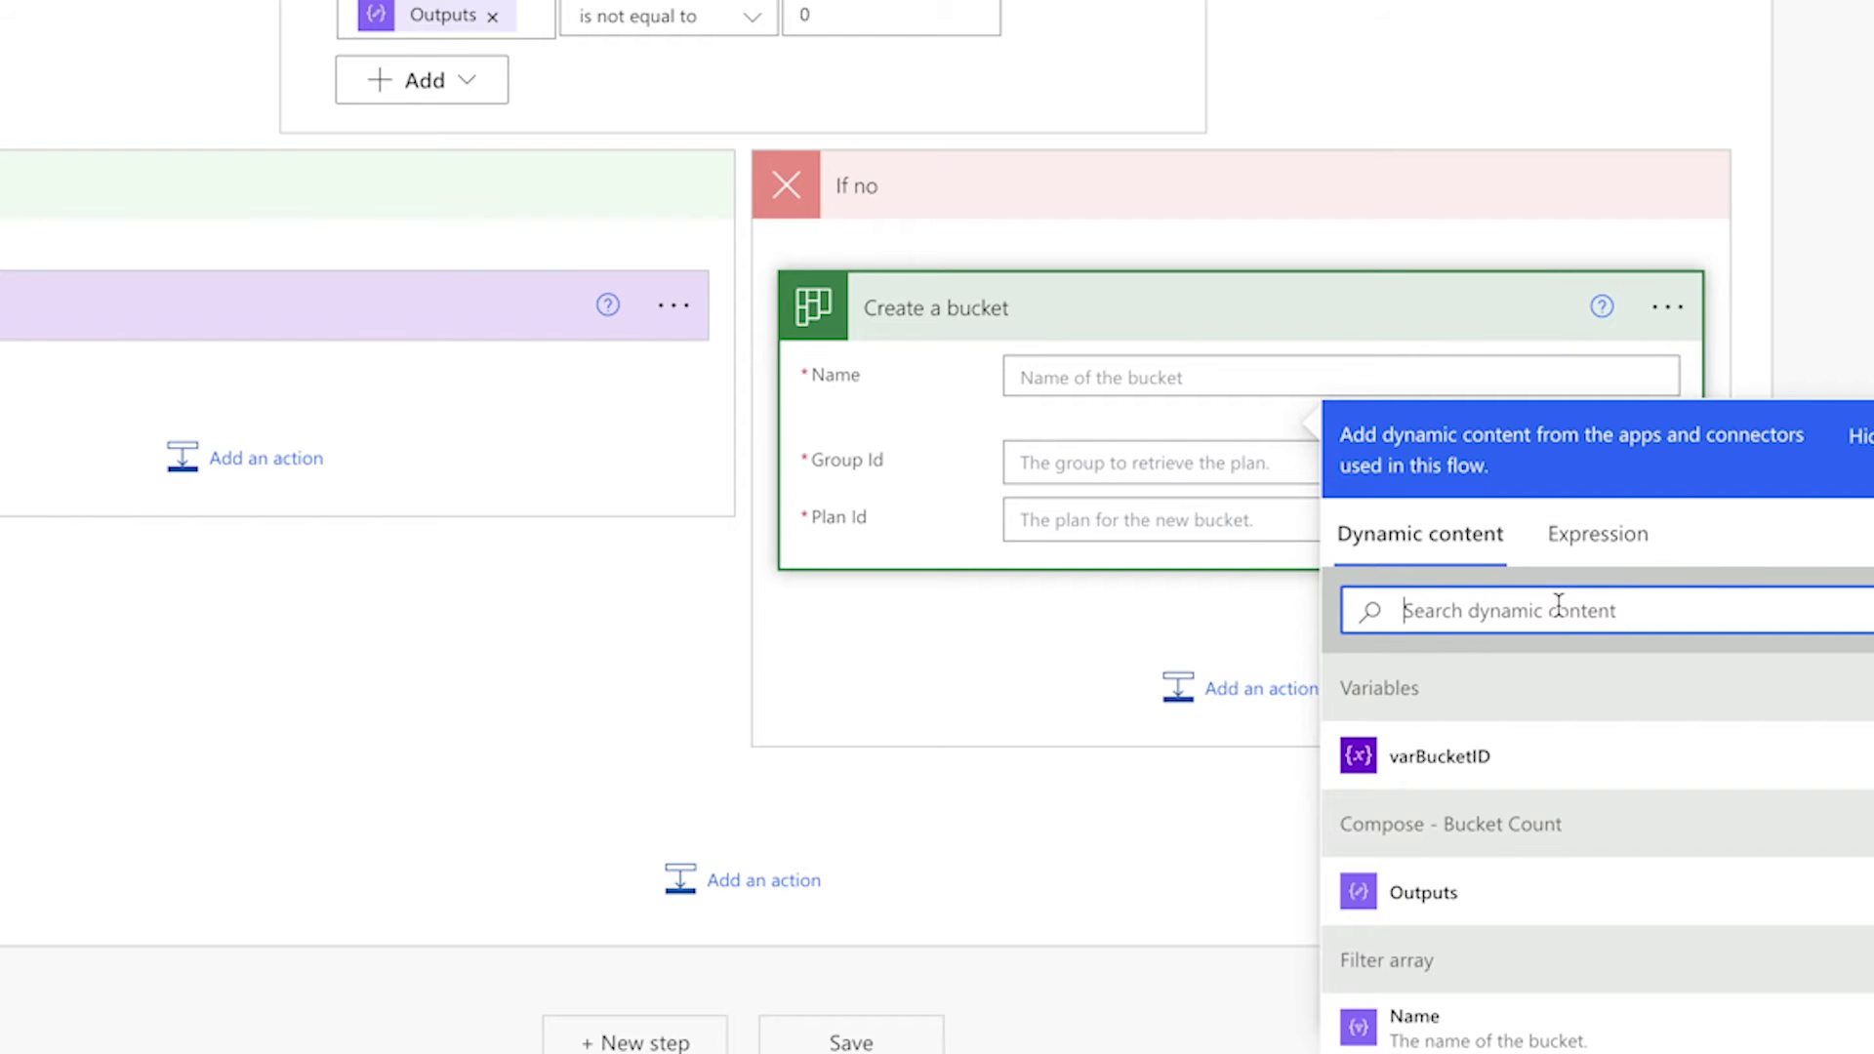
pyautogui.write('status')
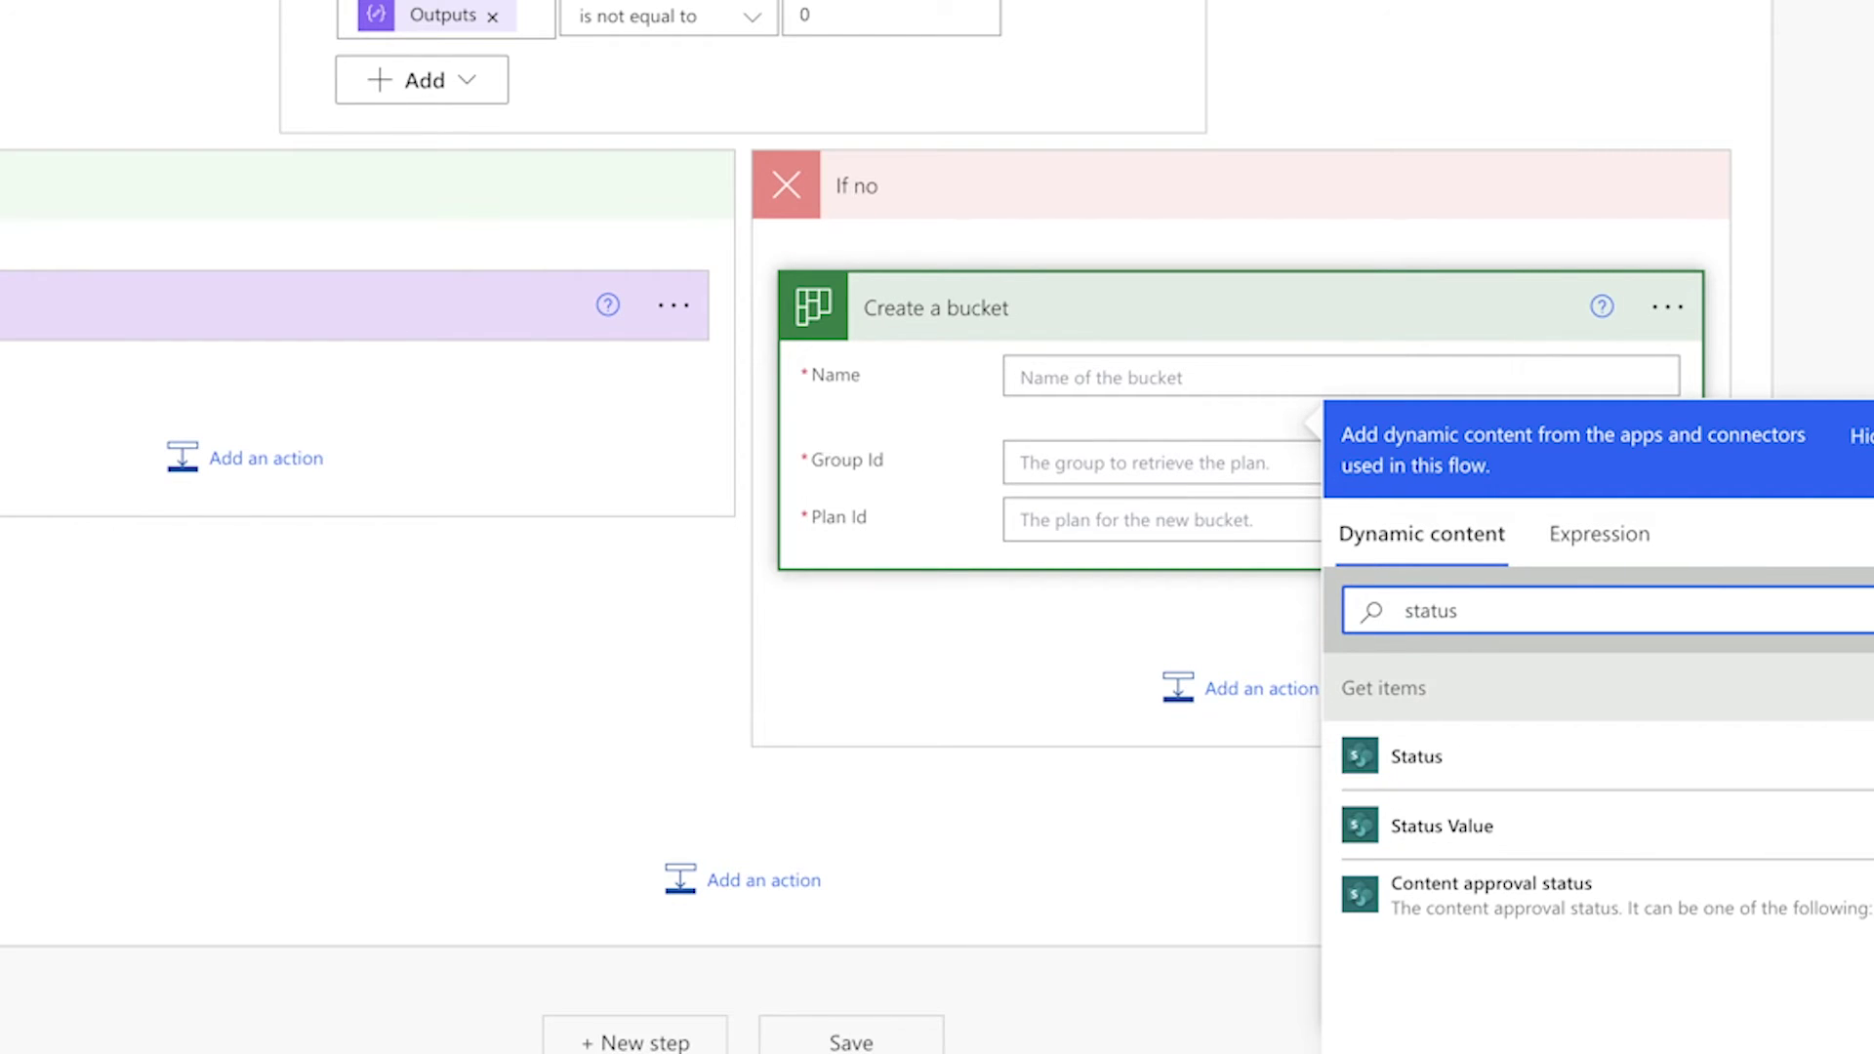
pyautogui.click(1552, 832)
# Step: Set the new bucket's Group Id to Power Platform Sandbox and its Plan Id to Team Tasks
pyautogui.click(1261, 466)
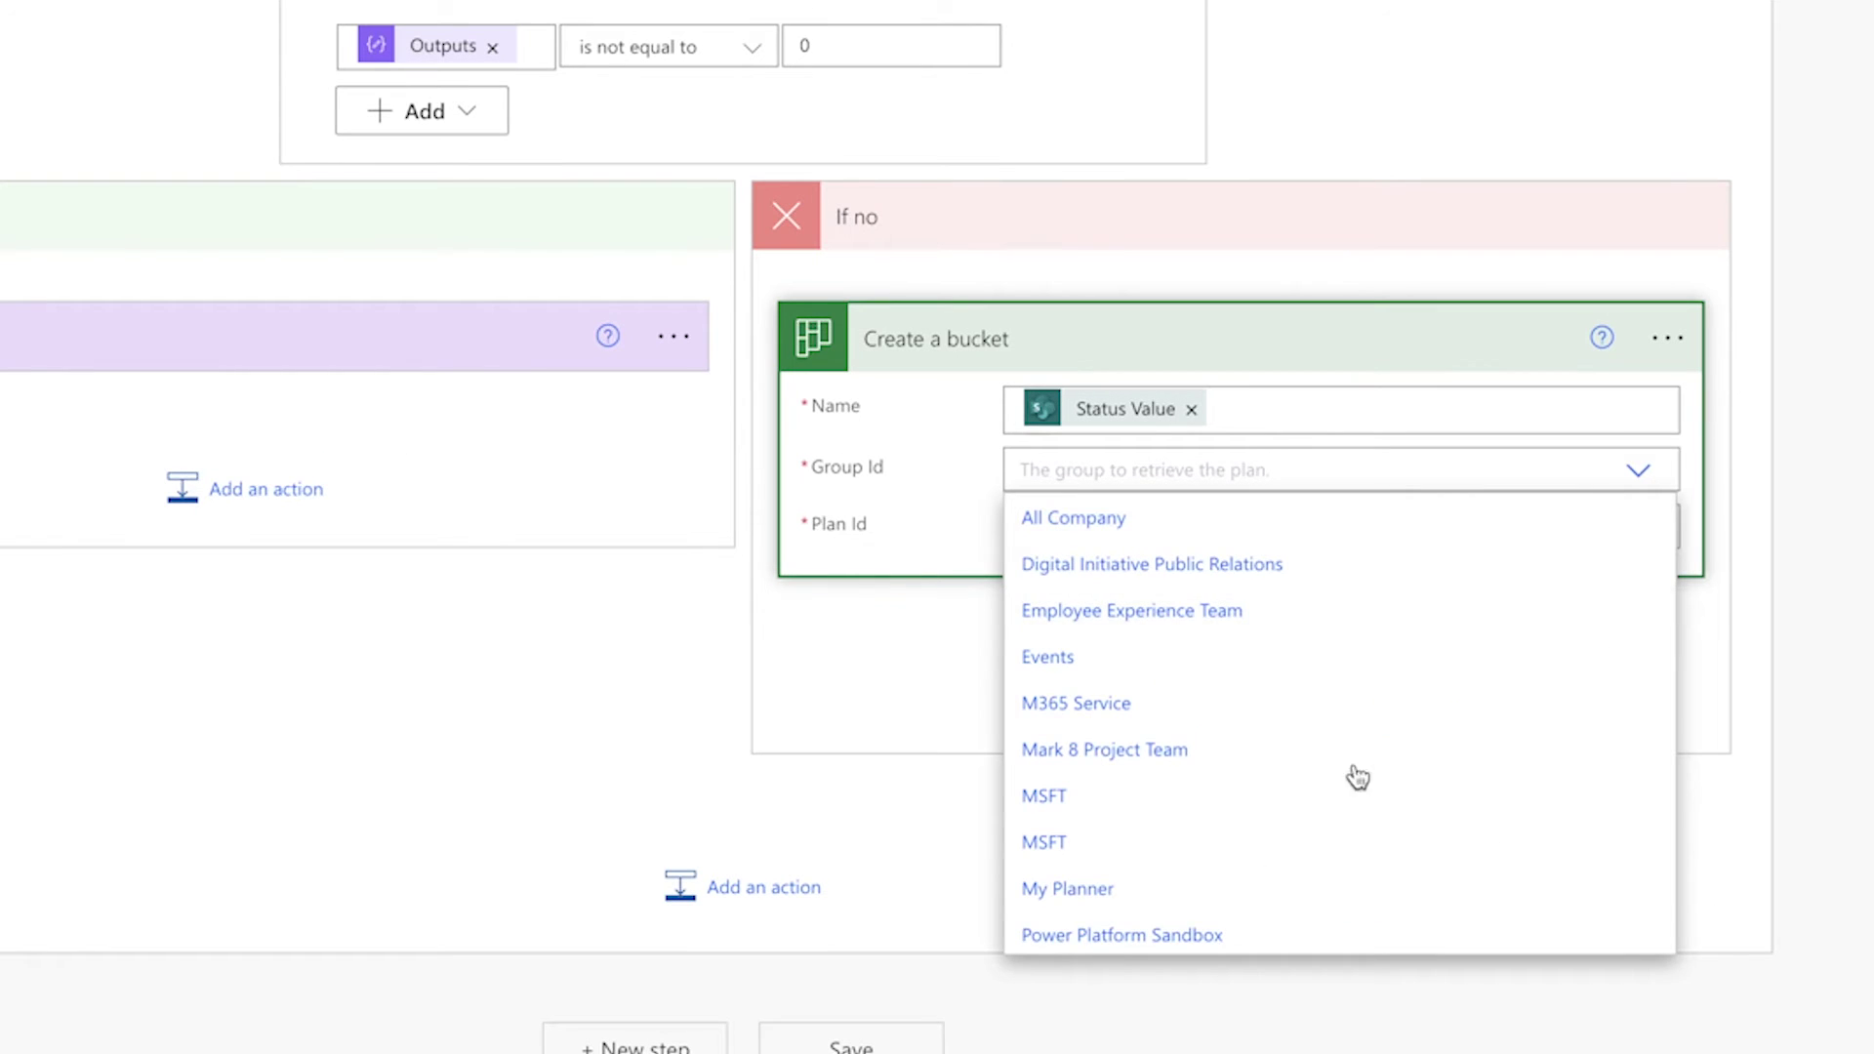
pyautogui.click(1226, 936)
pyautogui.click(1641, 539)
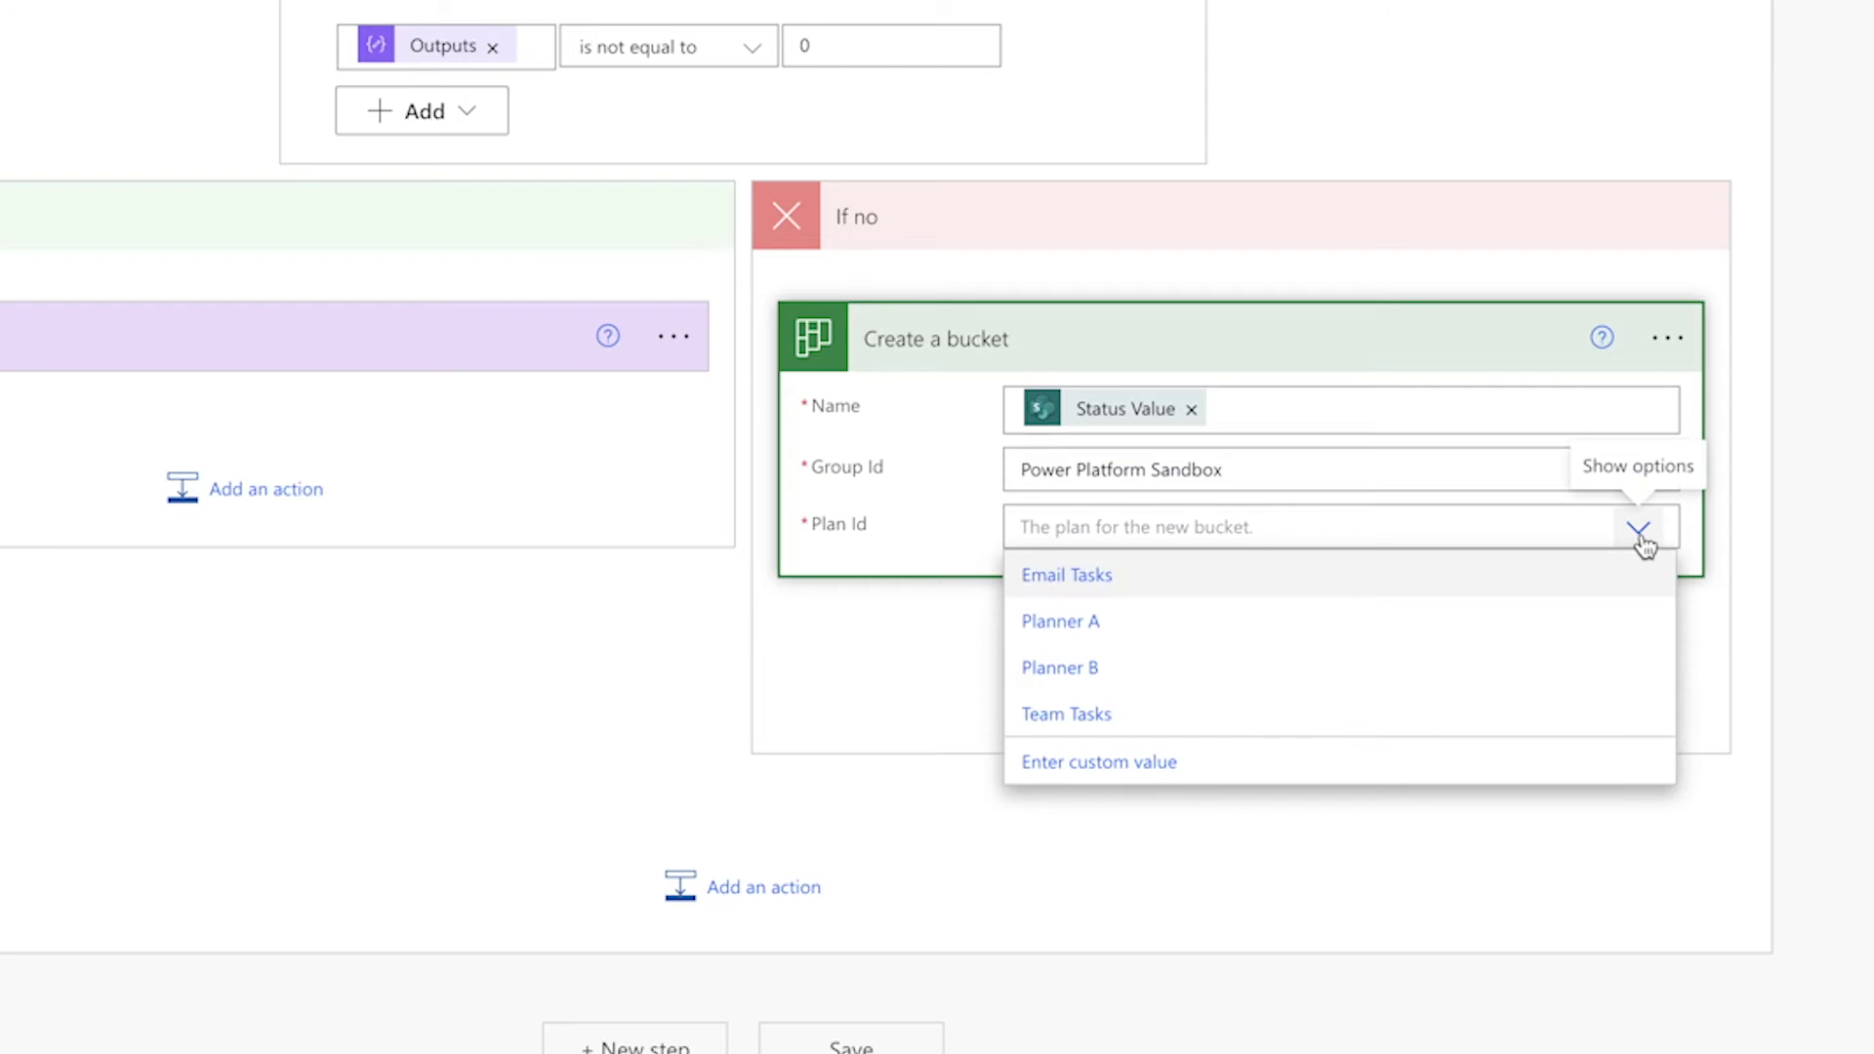
pyautogui.click(1349, 721)
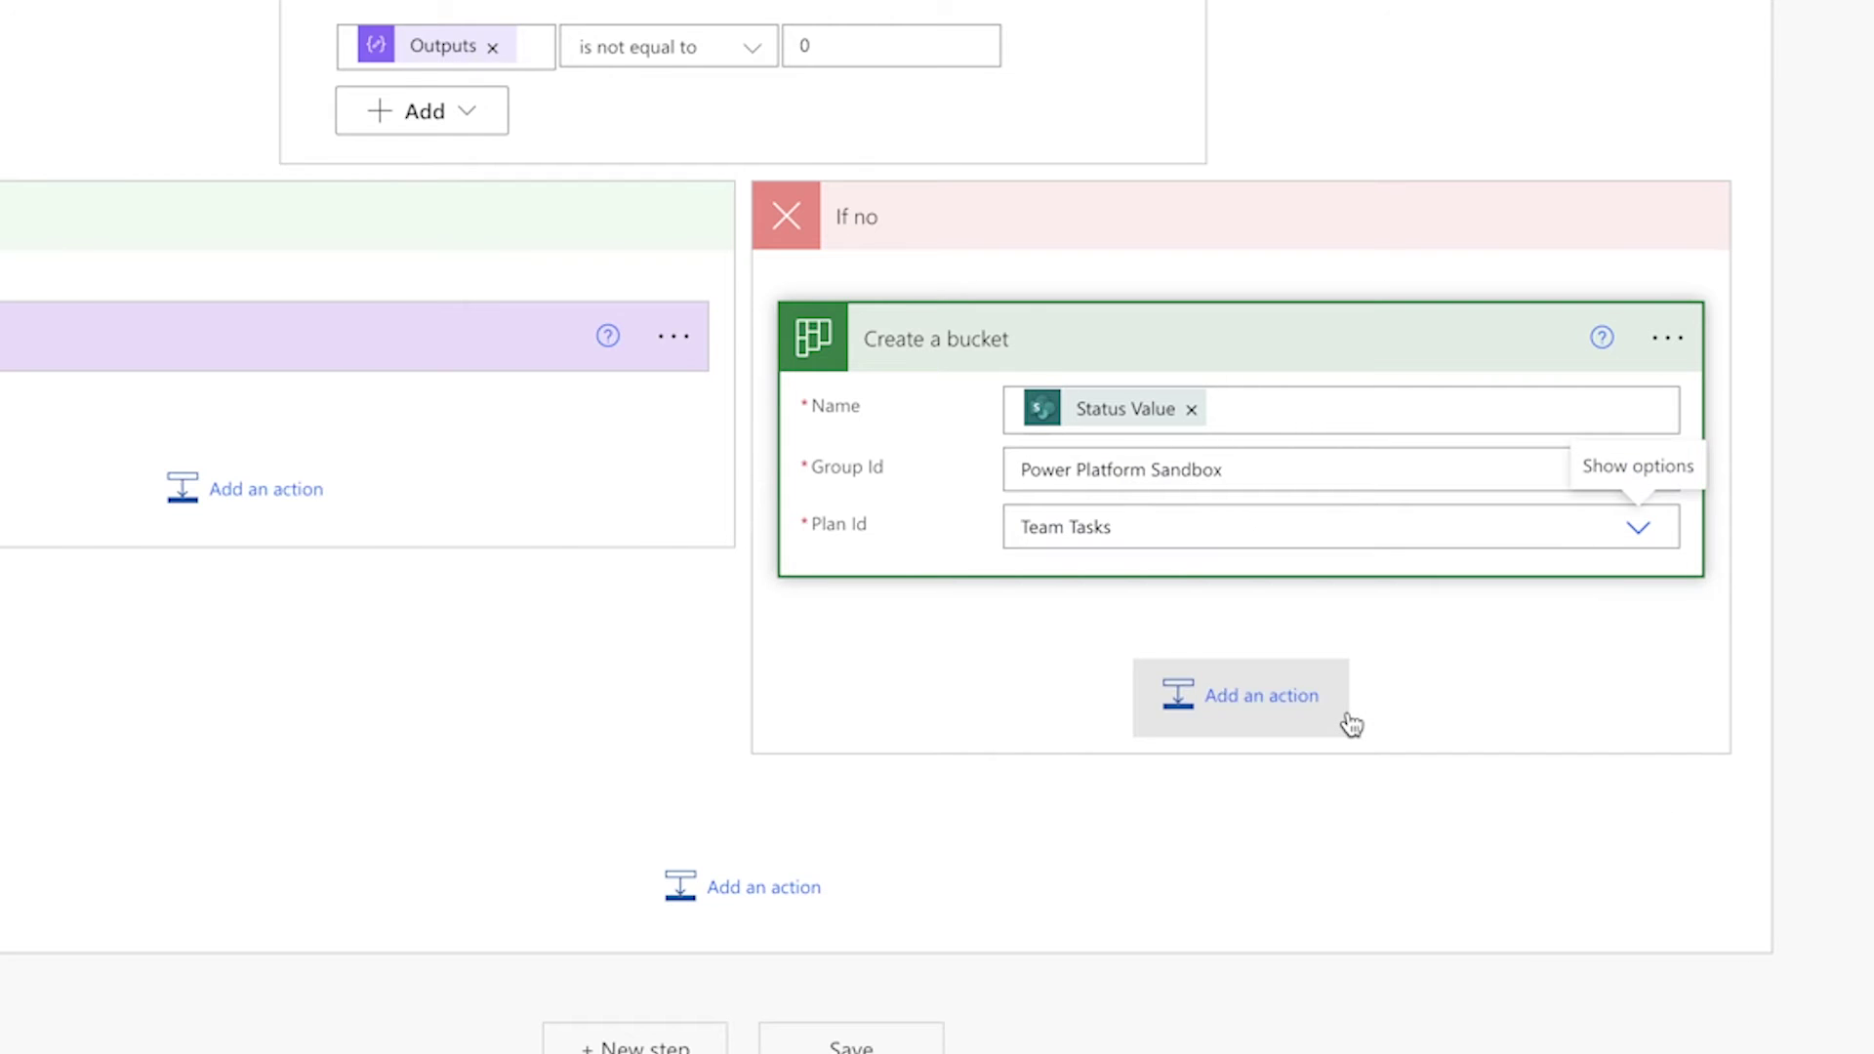
# Step: Add a Set variable action named "varBucketID - New" after Create a bucket, and select varBucketID as its variable name
pyautogui.click(1308, 711)
pyautogui.write('set var')
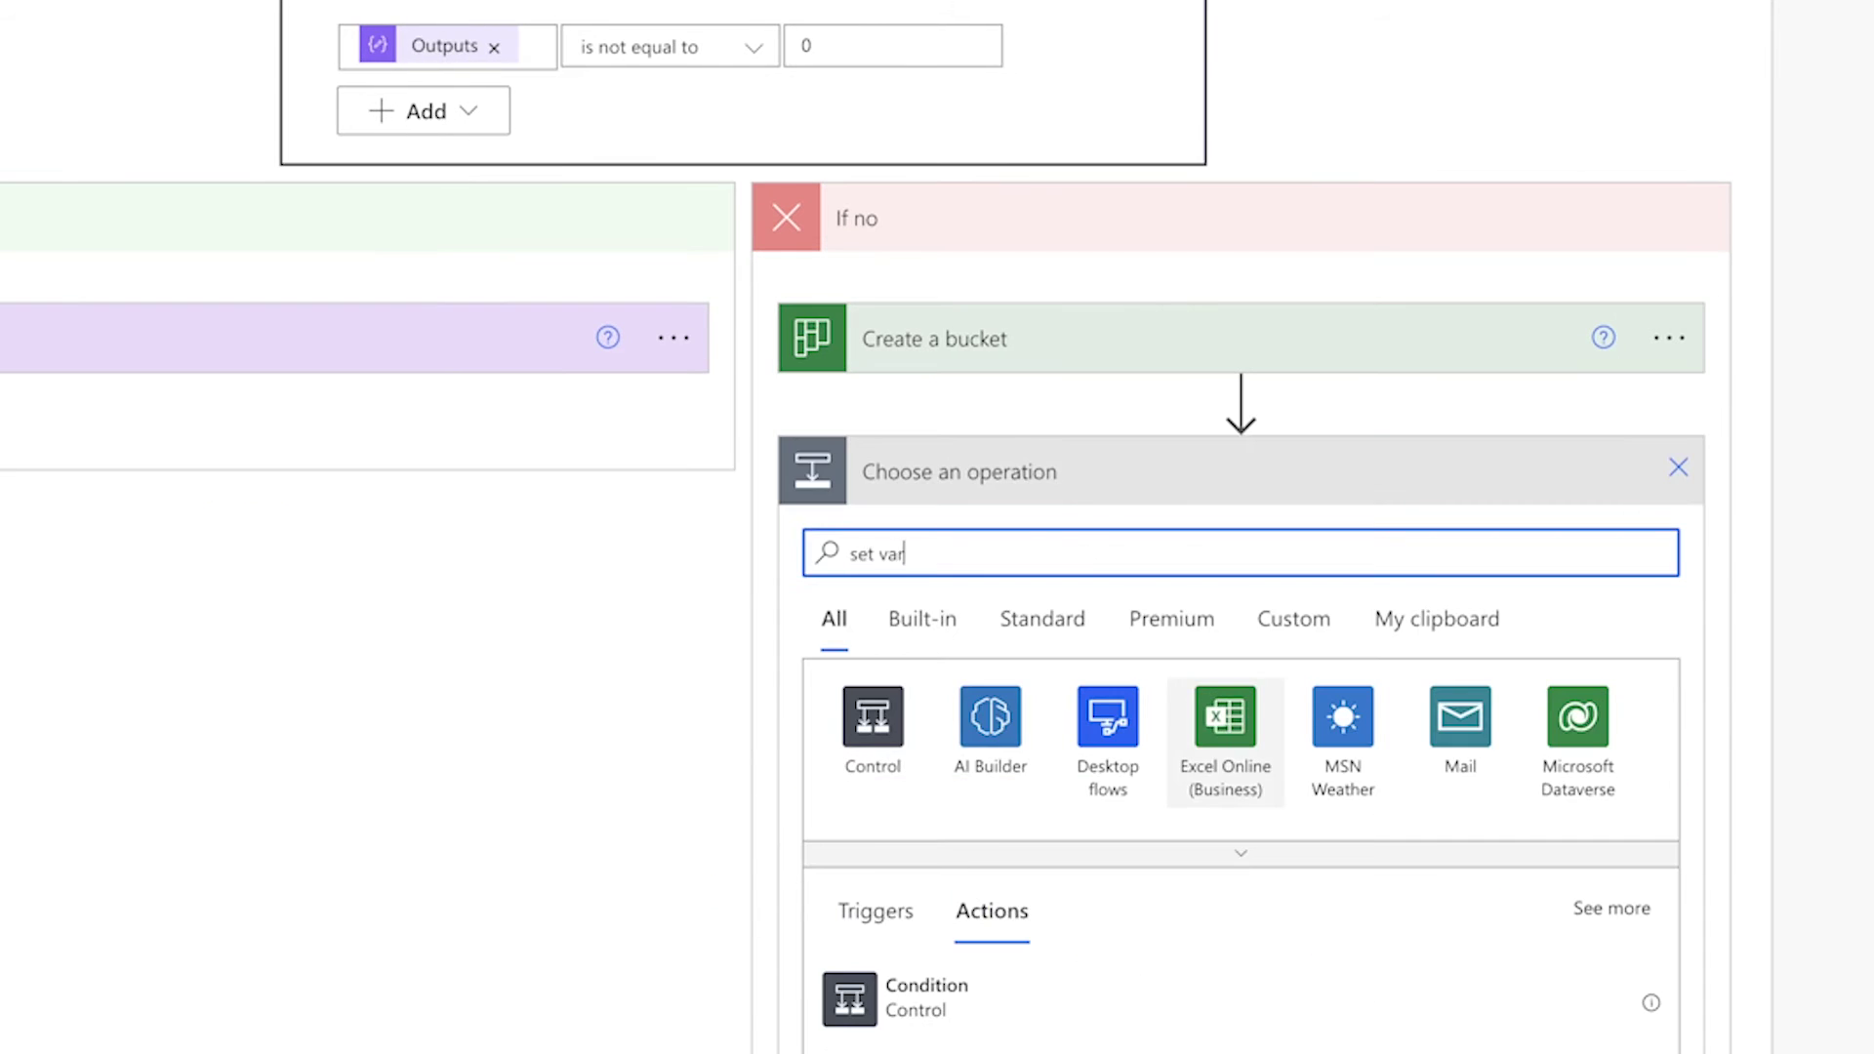
pyautogui.scroll(-5, 1710, 682)
pyautogui.click(1256, 661)
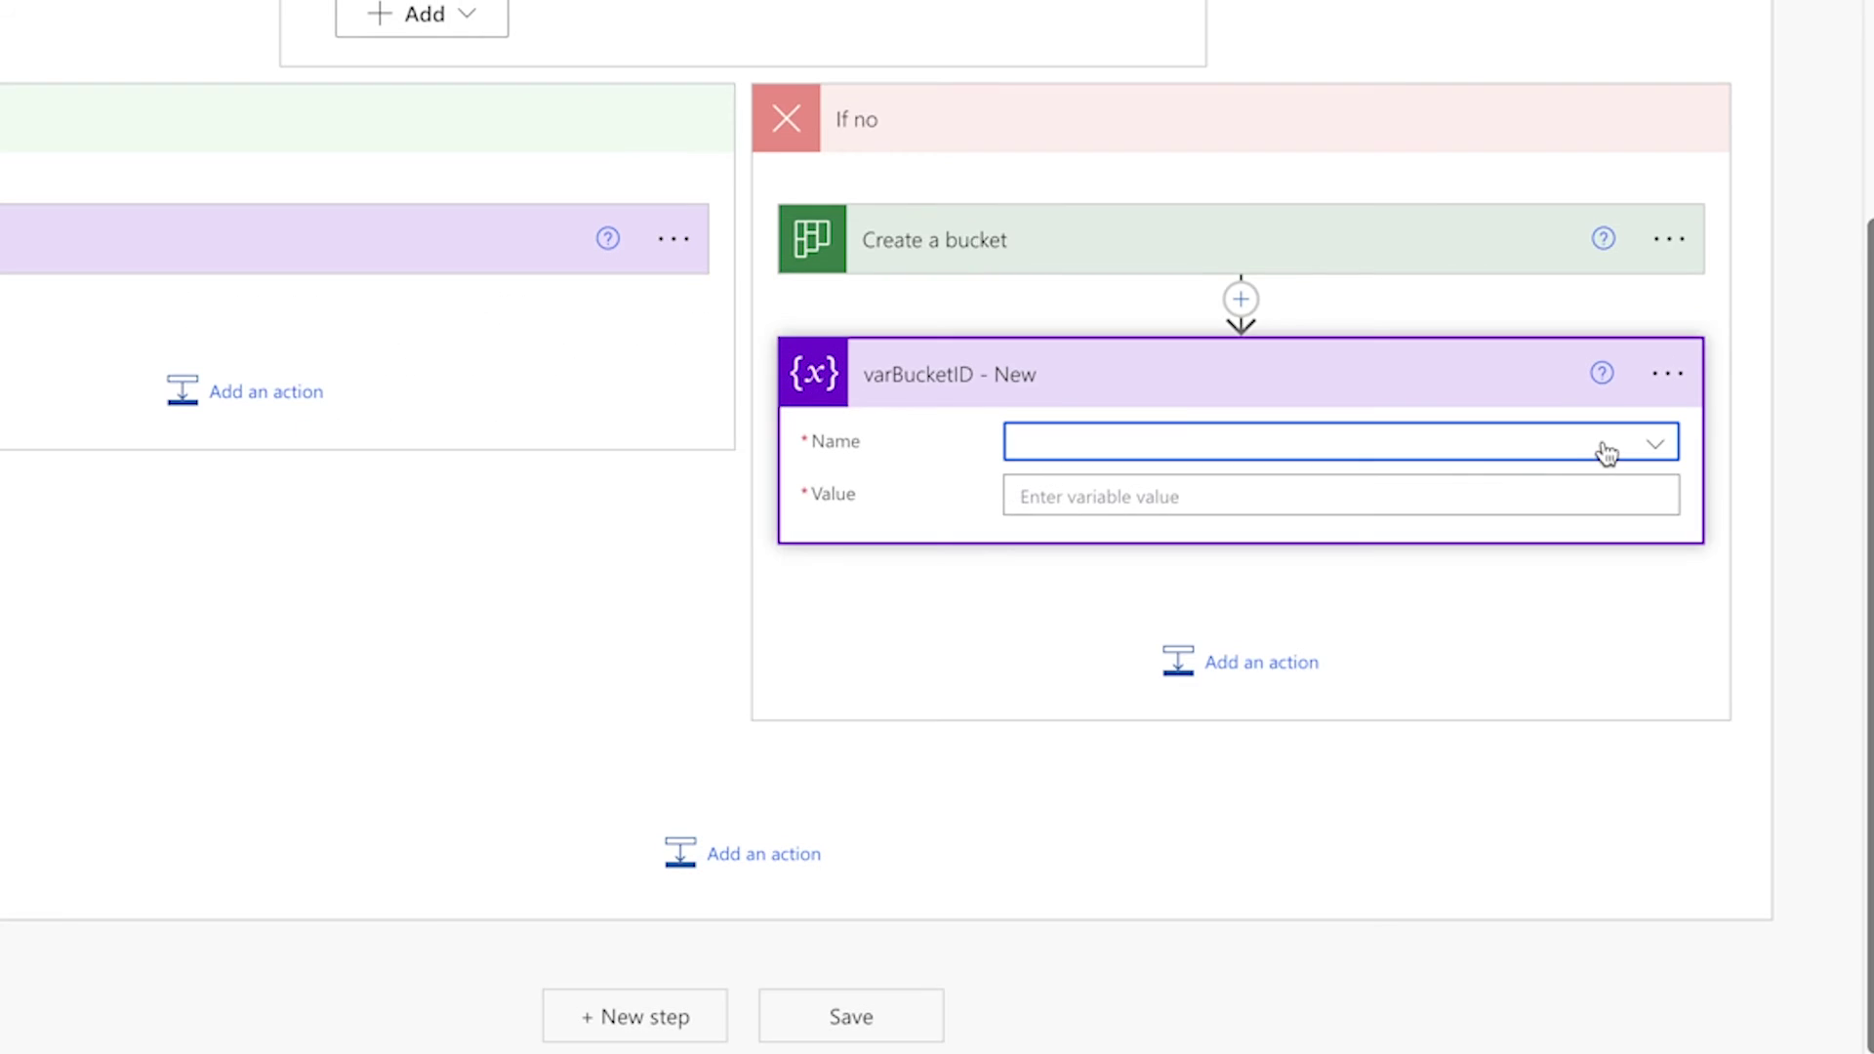
pyautogui.click(1606, 449)
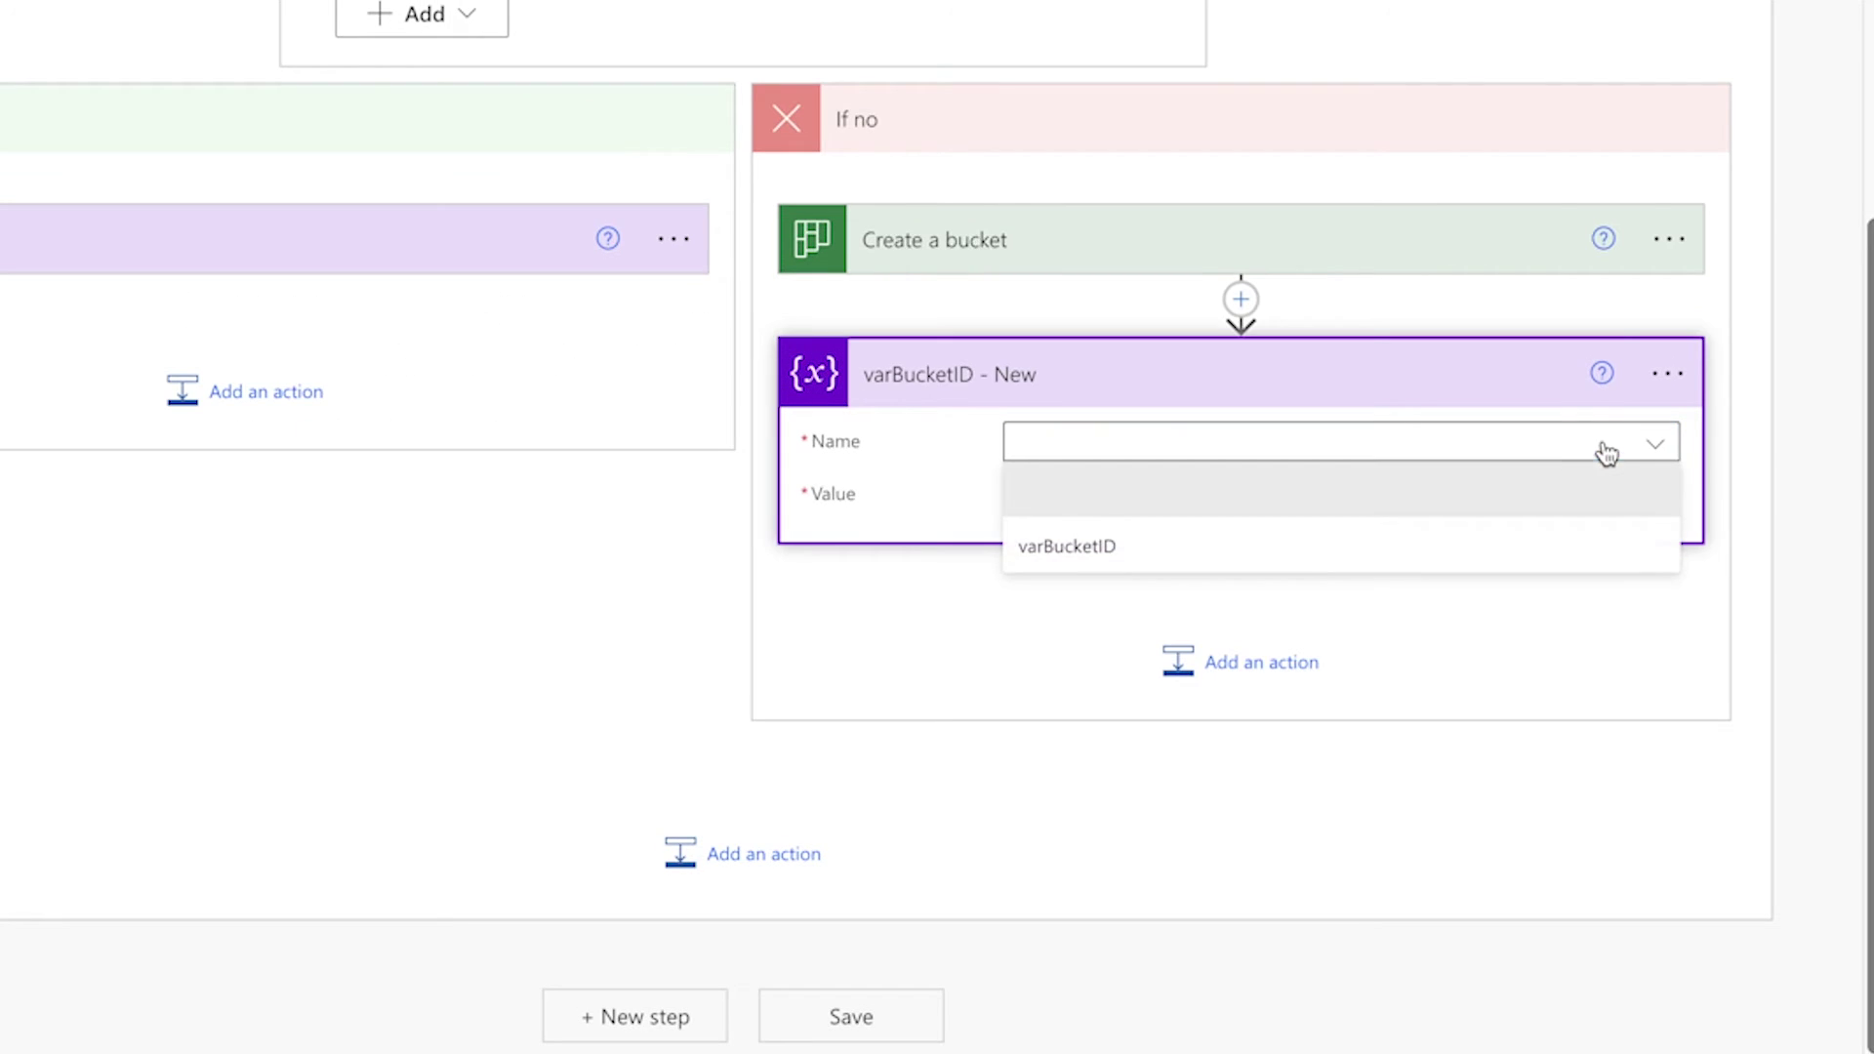
pyautogui.click(1424, 547)
# Step: Set the value of the varBucketID - New action to the Id from Create a bucket
pyautogui.click(1360, 502)
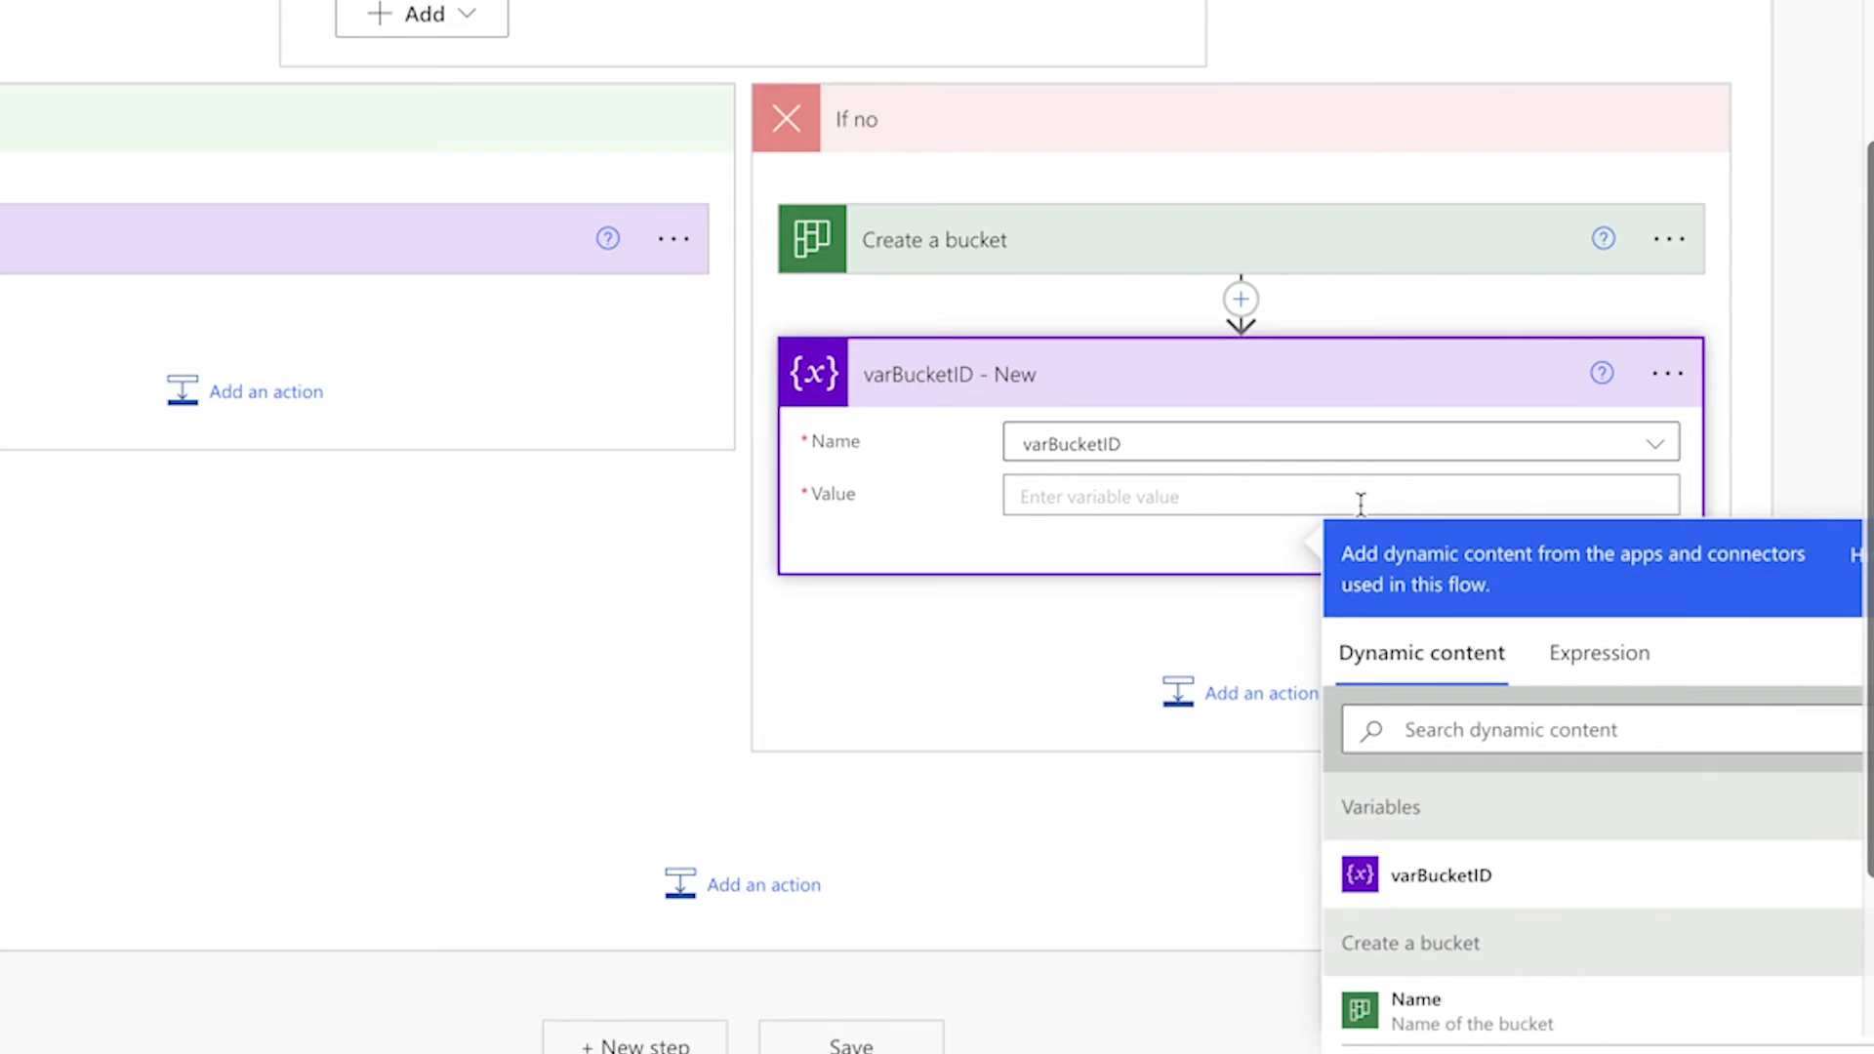
pyautogui.click(1500, 727)
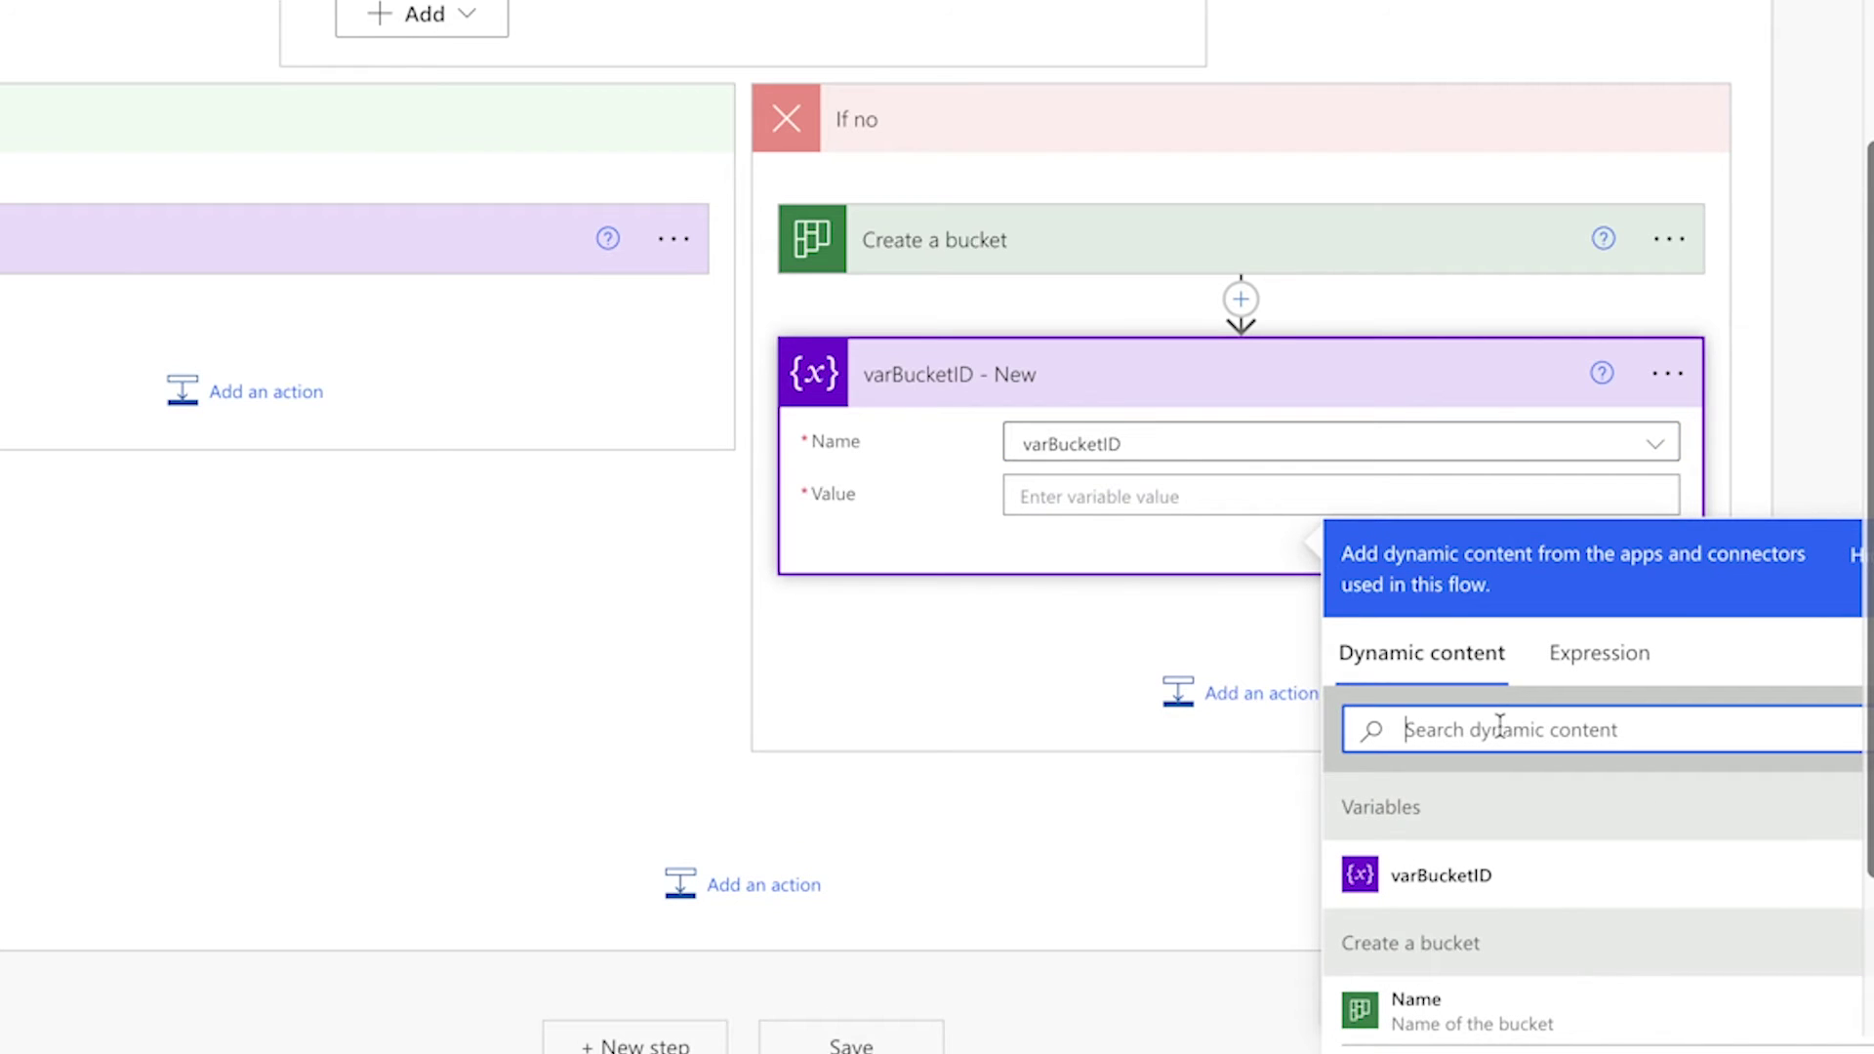
pyautogui.write('id')
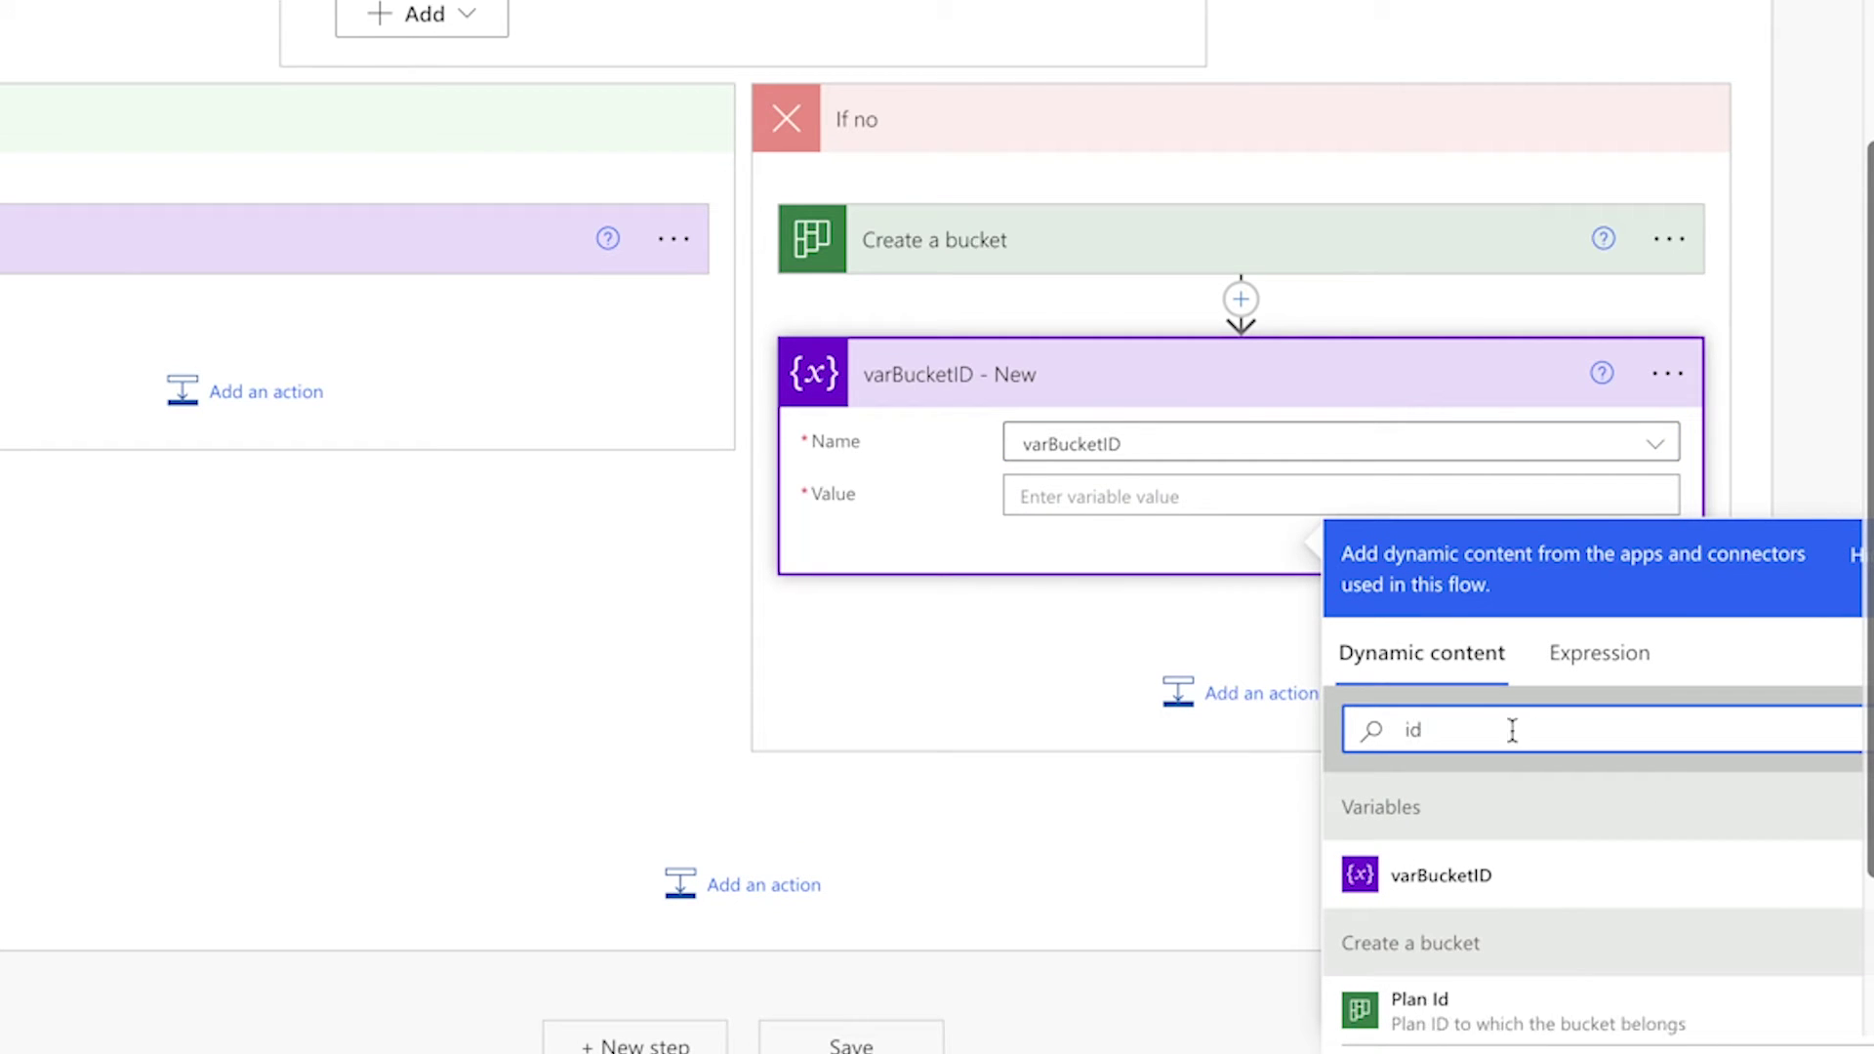
pyautogui.scroll(-2, 1683, 753)
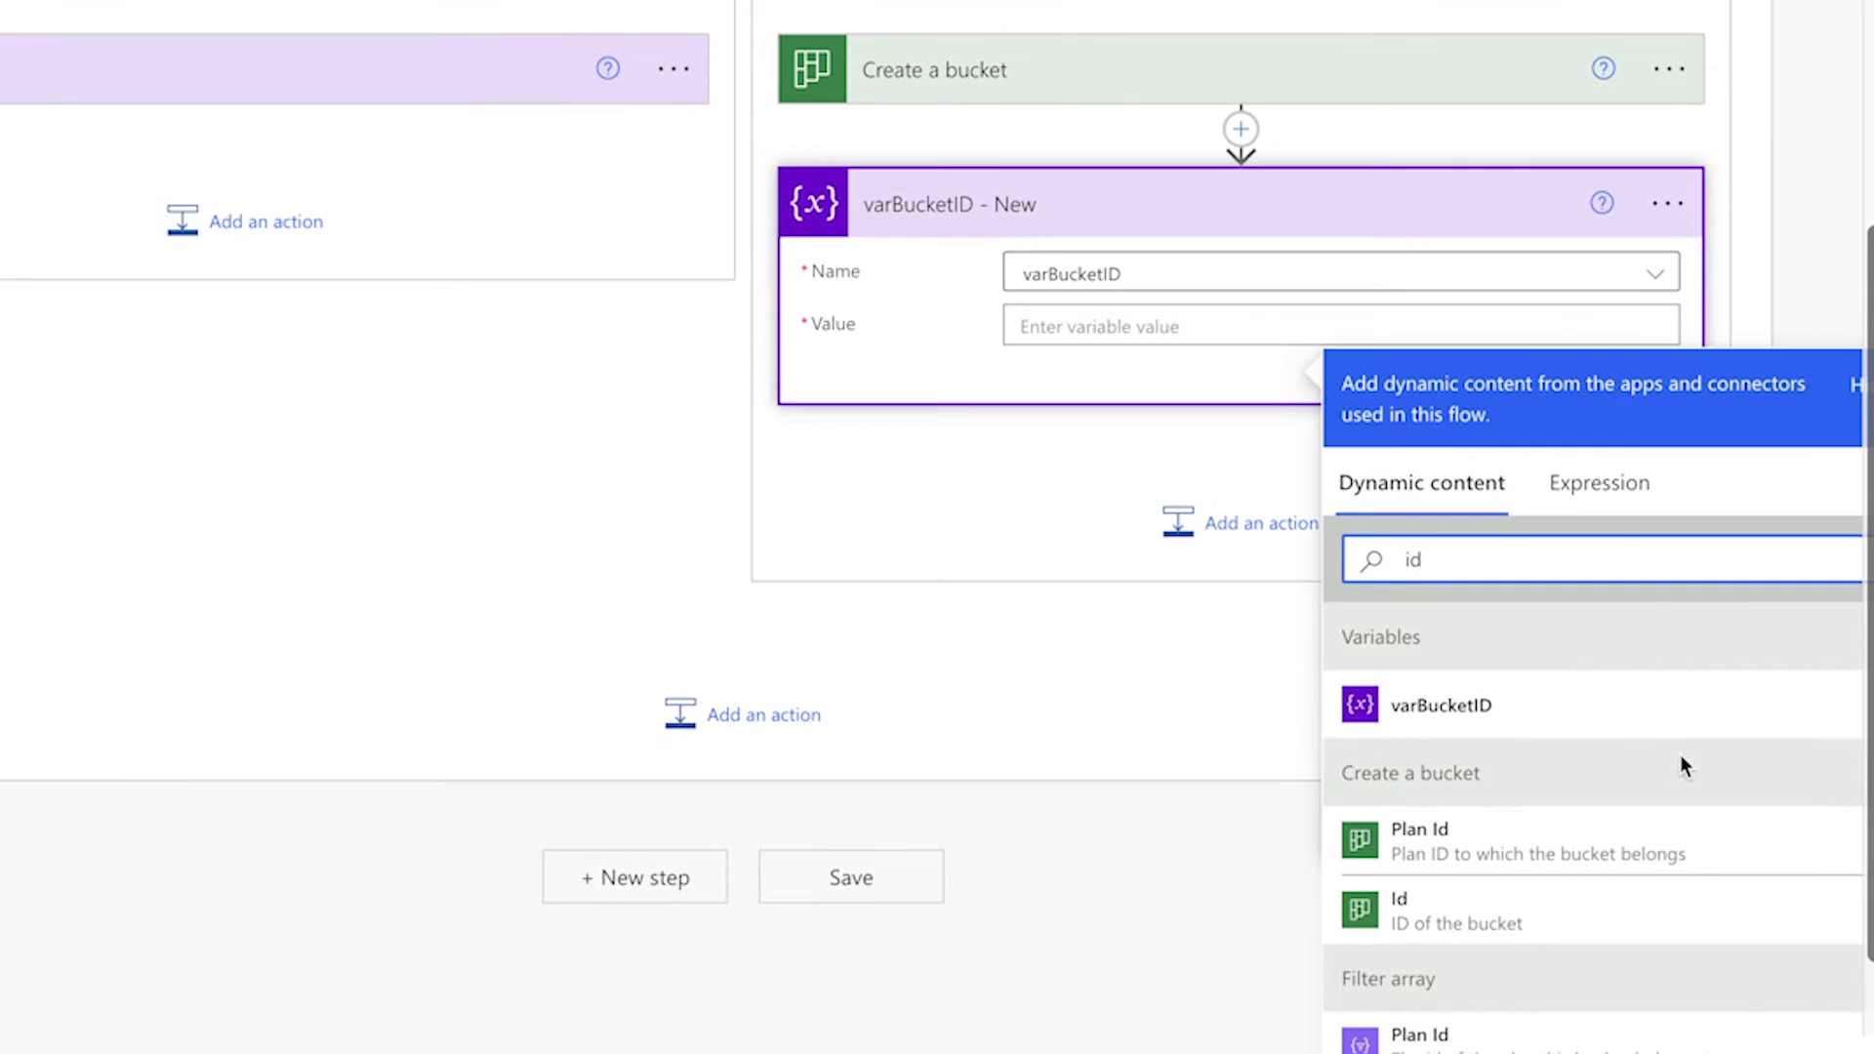
pyautogui.click(1631, 907)
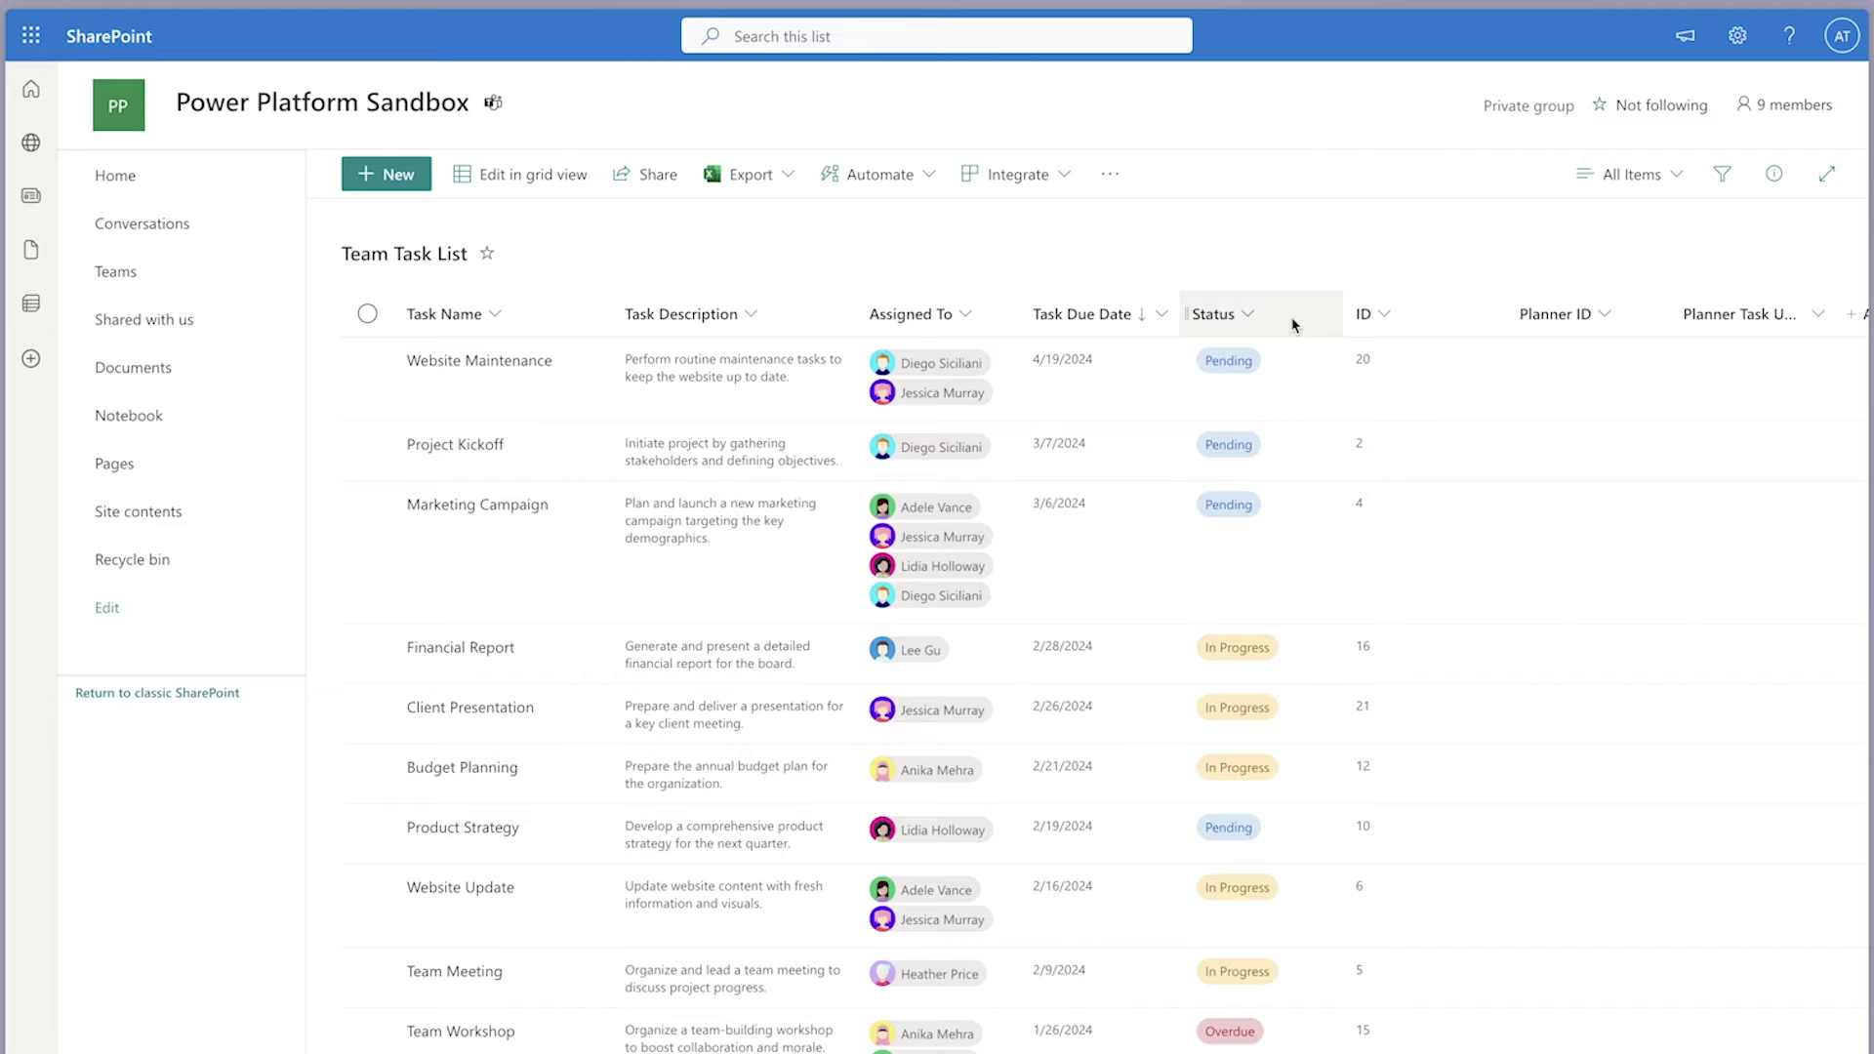
# Step: In the SharePoint Team Task List, add a "Blocked" choice with a red fill to the Status column and save it
pyautogui.click(1292, 325)
pyautogui.moveTo(1329, 518)
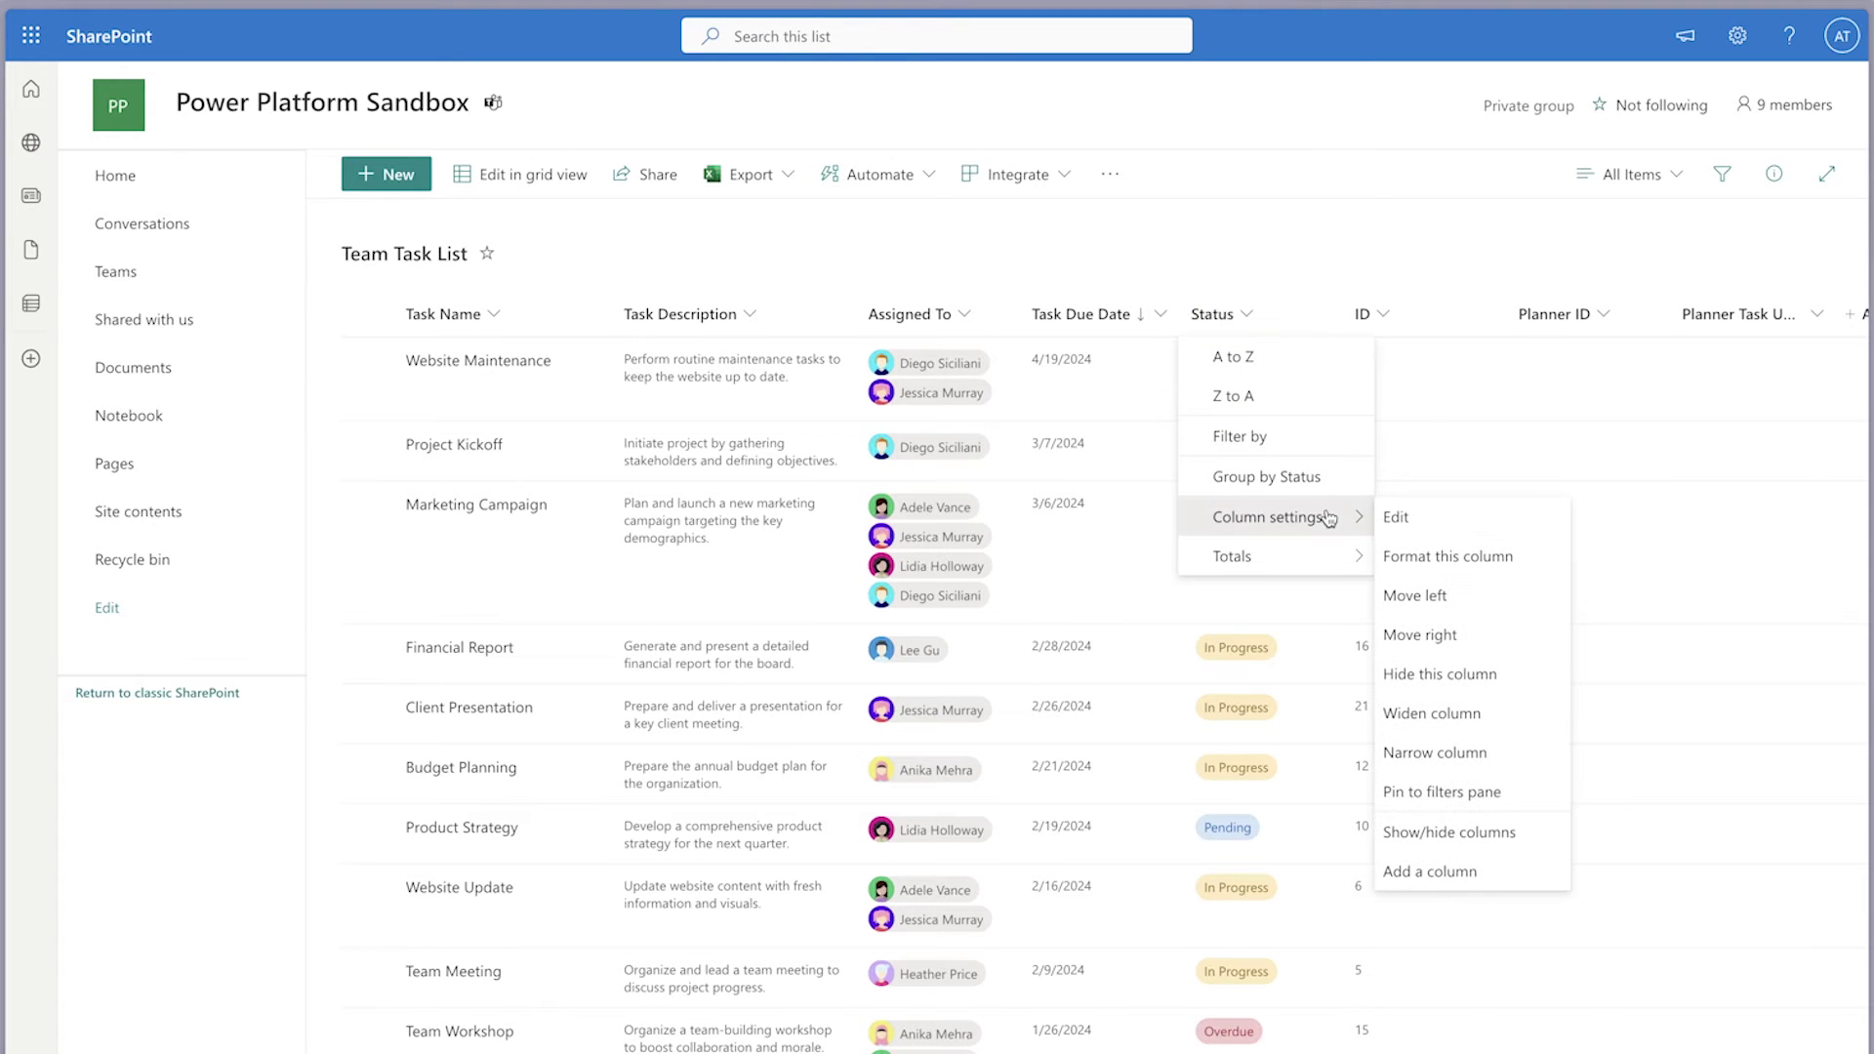
pyautogui.click(1397, 516)
pyautogui.click(1591, 646)
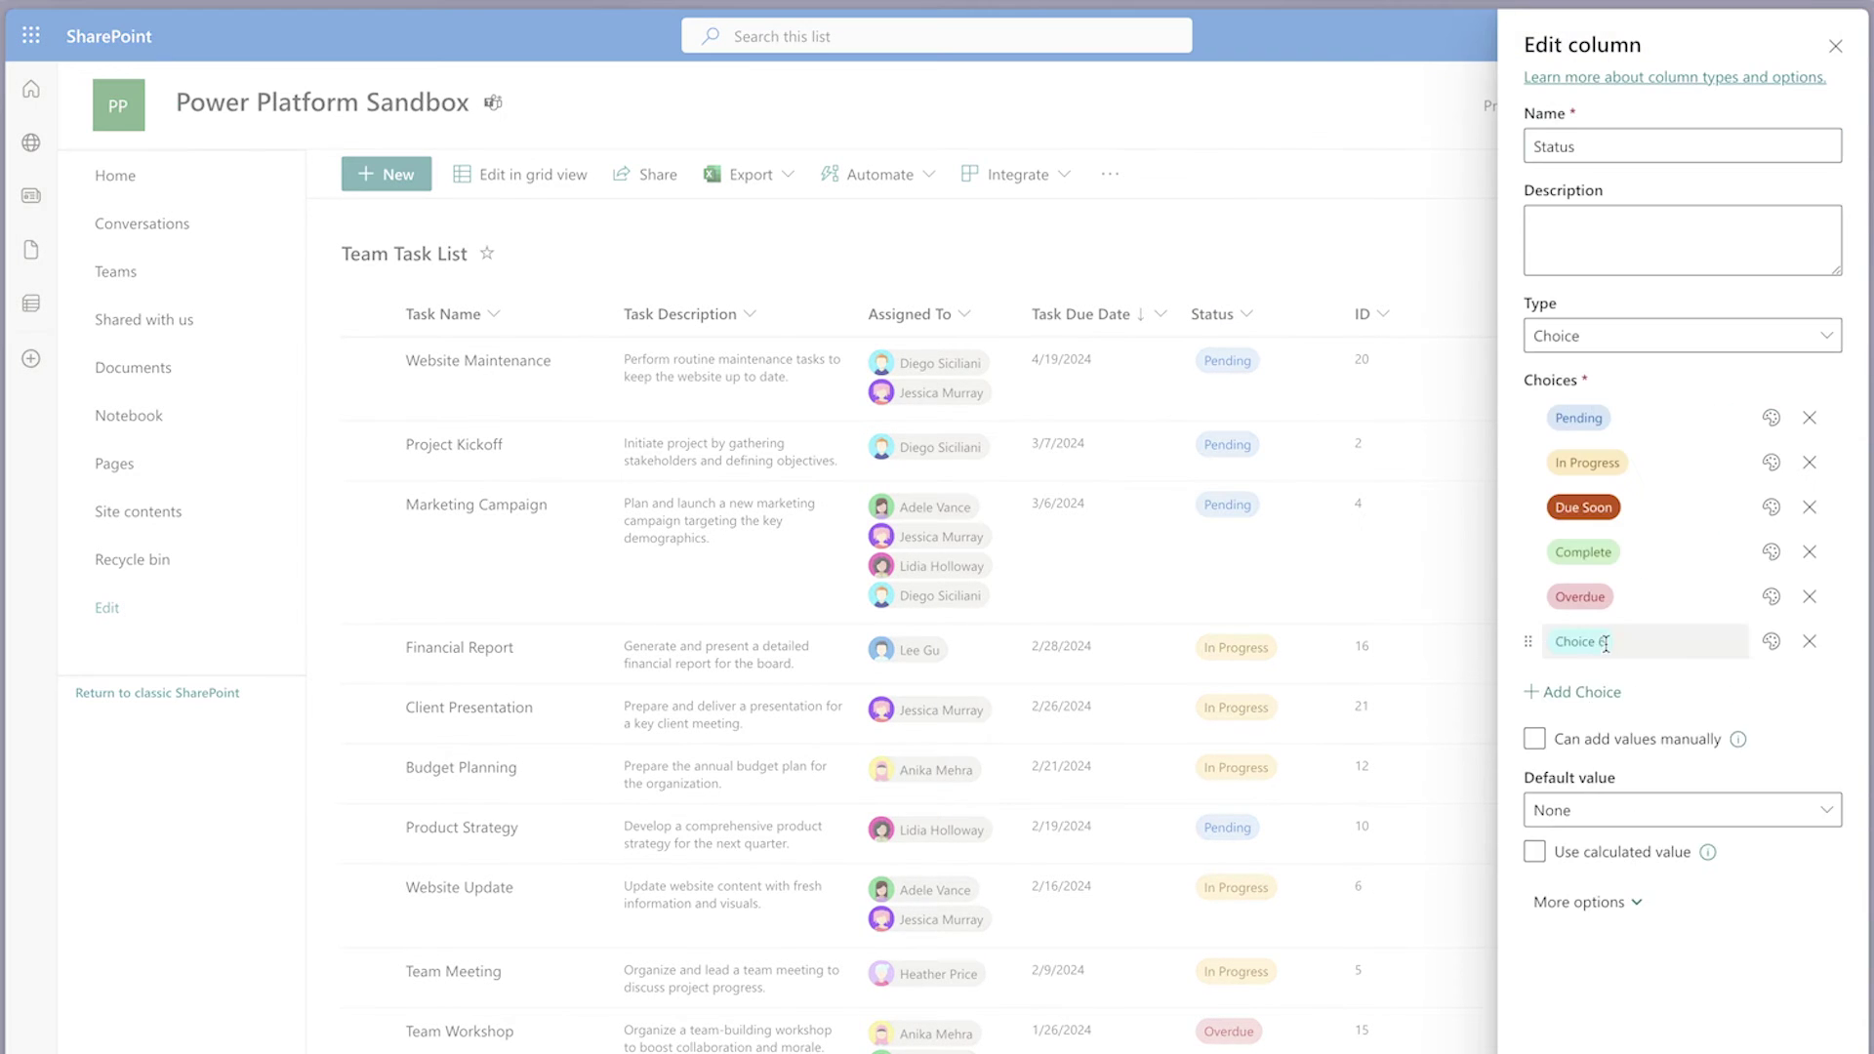
pyautogui.click(1638, 646)
pyautogui.write('Blocked')
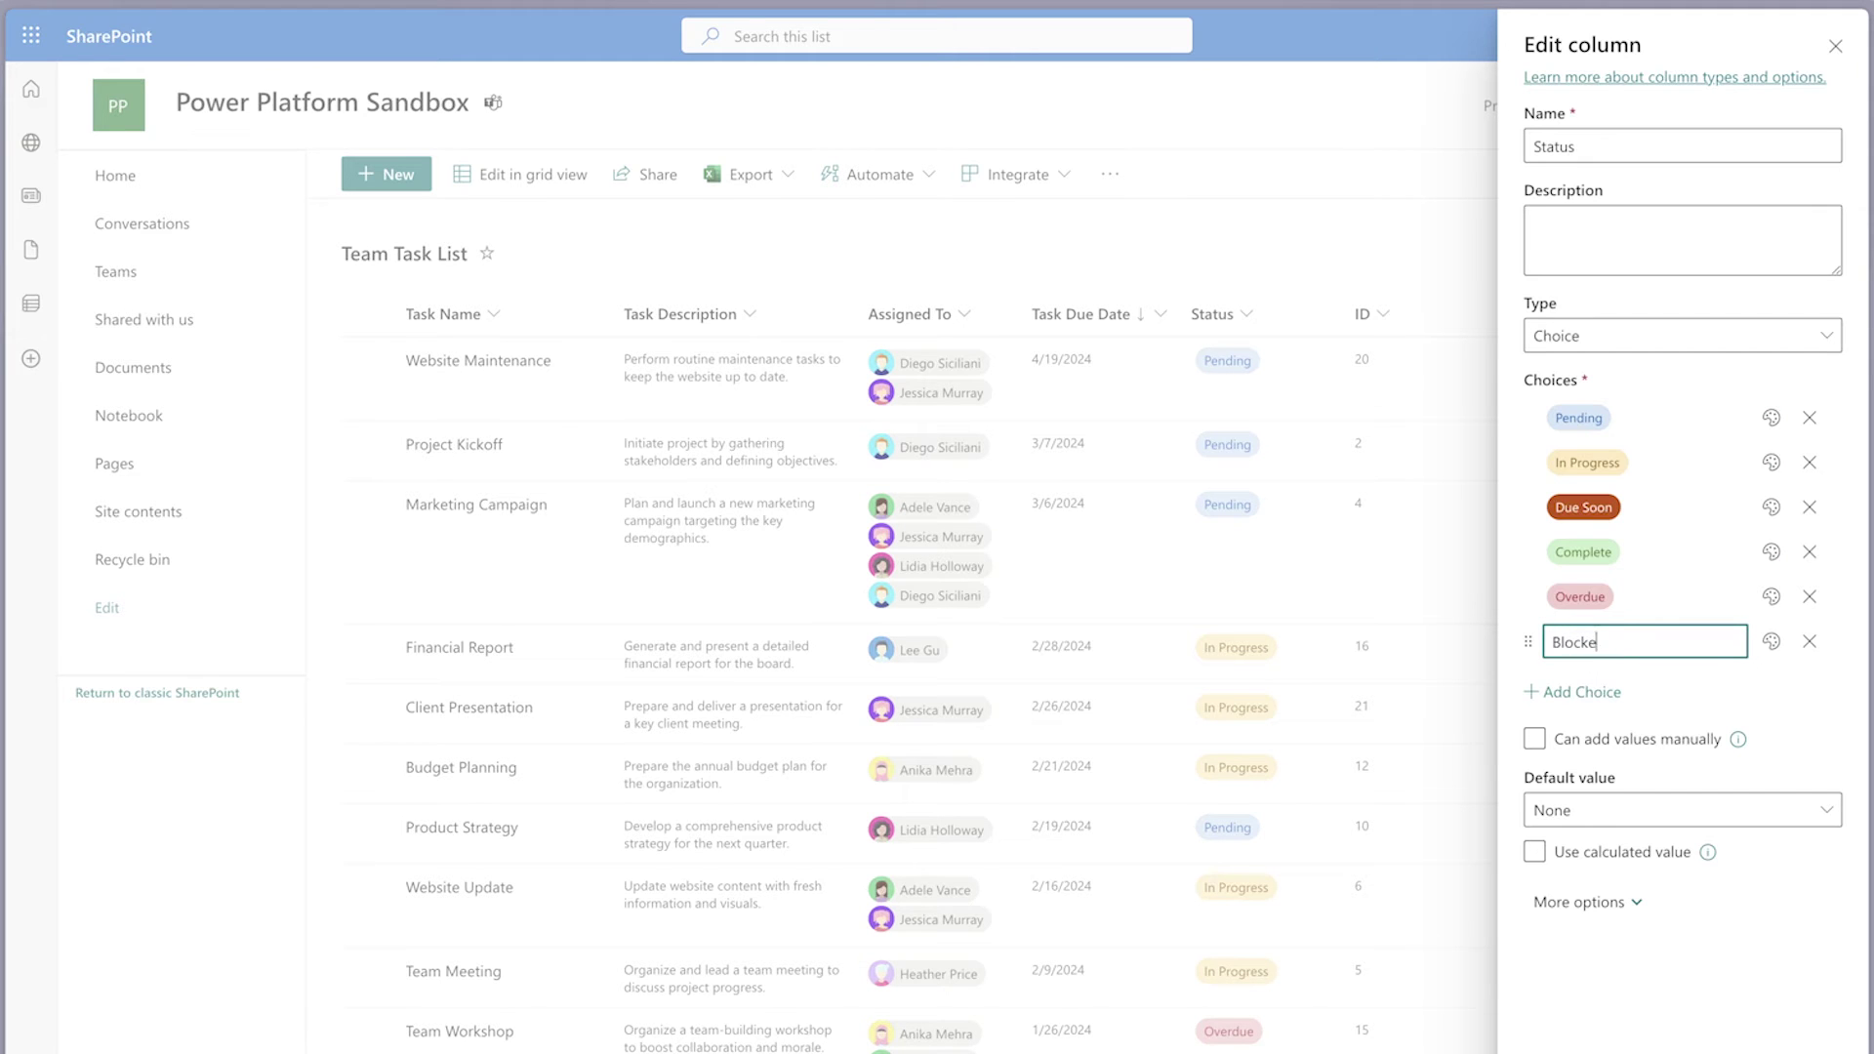
pyautogui.click(1770, 641)
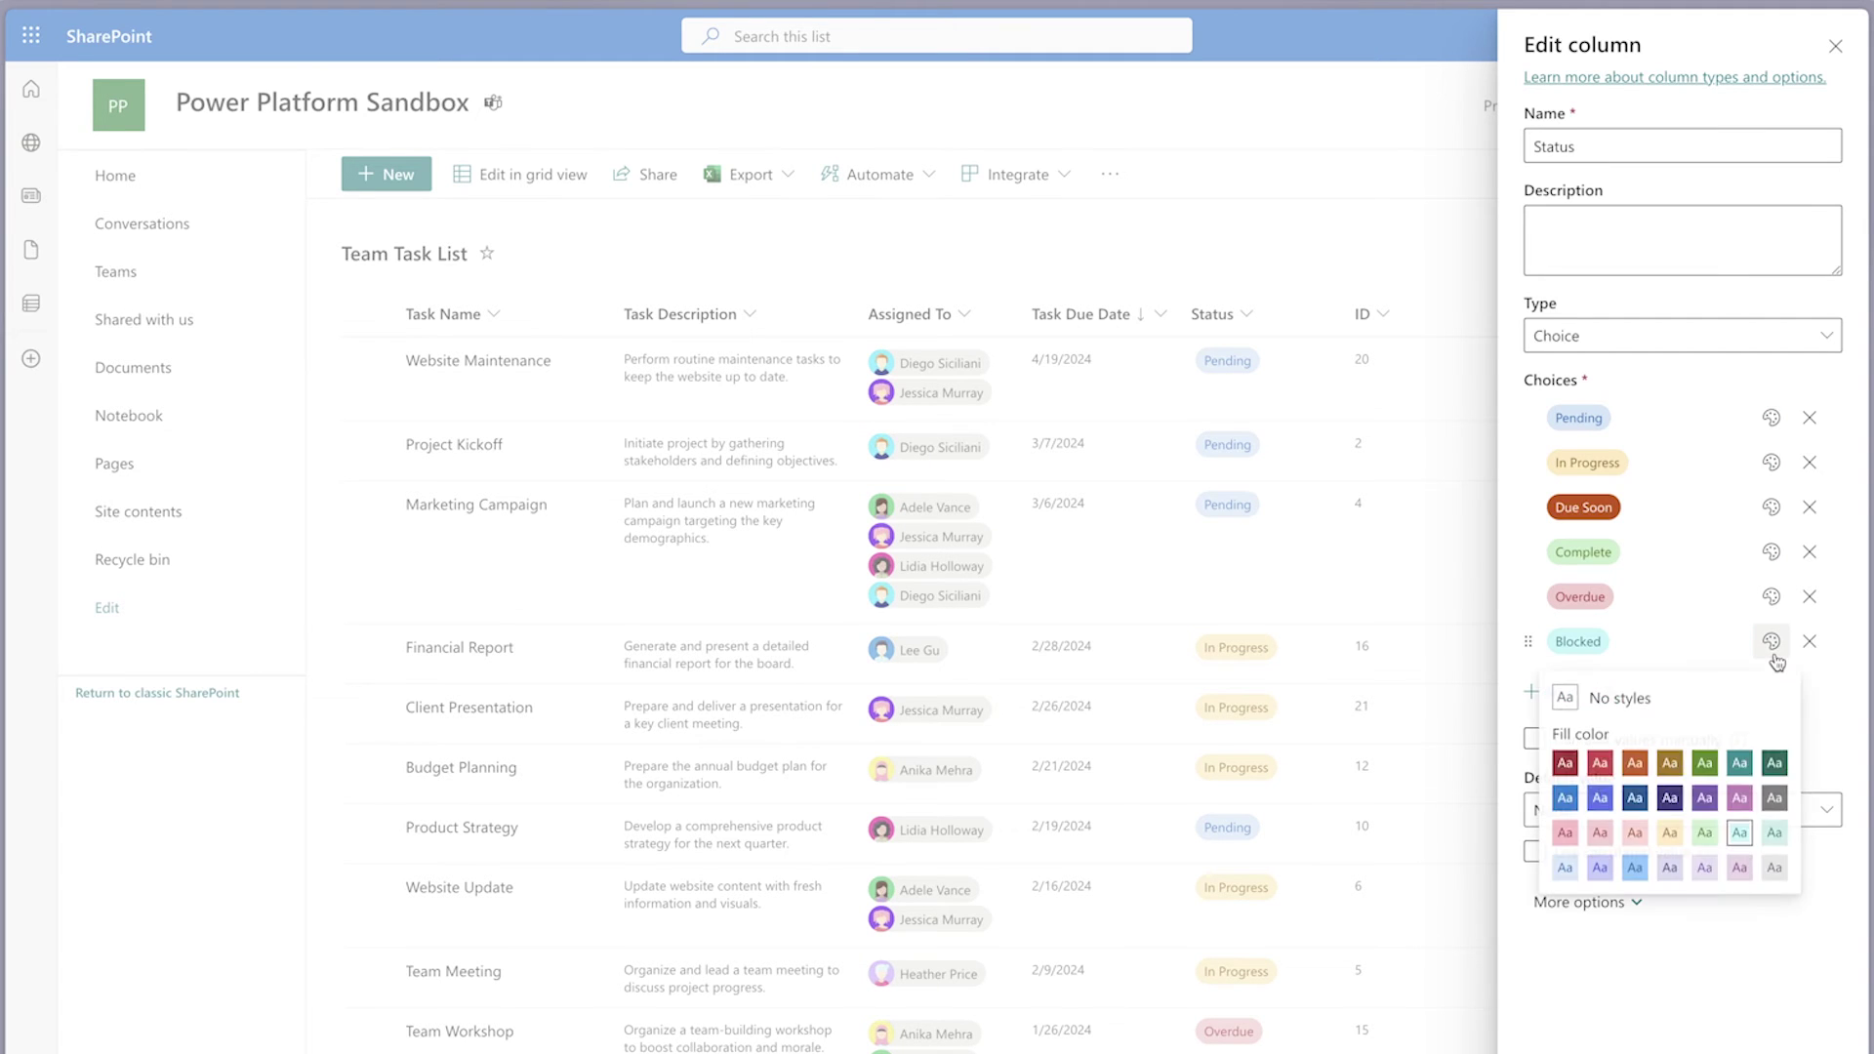
pyautogui.click(1600, 771)
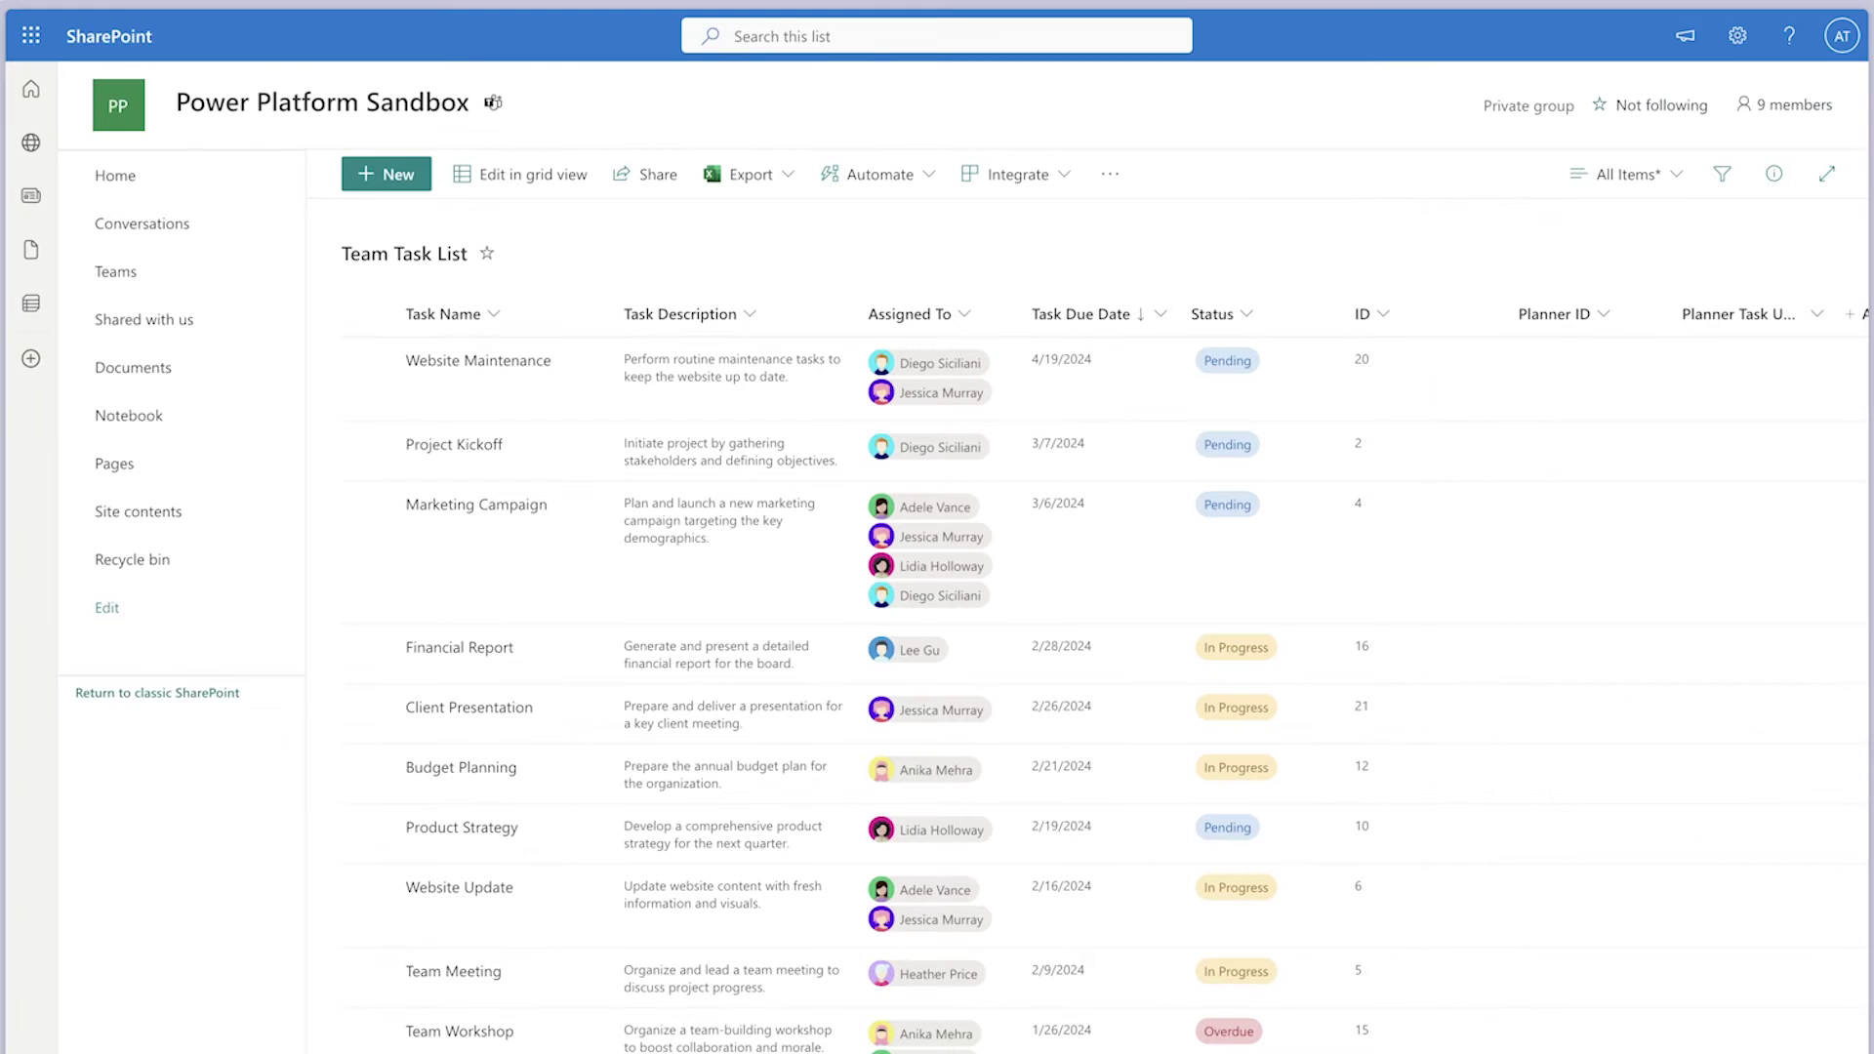
# Step: Set the Status of the Project Kickoff item in the Team Task List to Blocked
pyautogui.click(1148, 449)
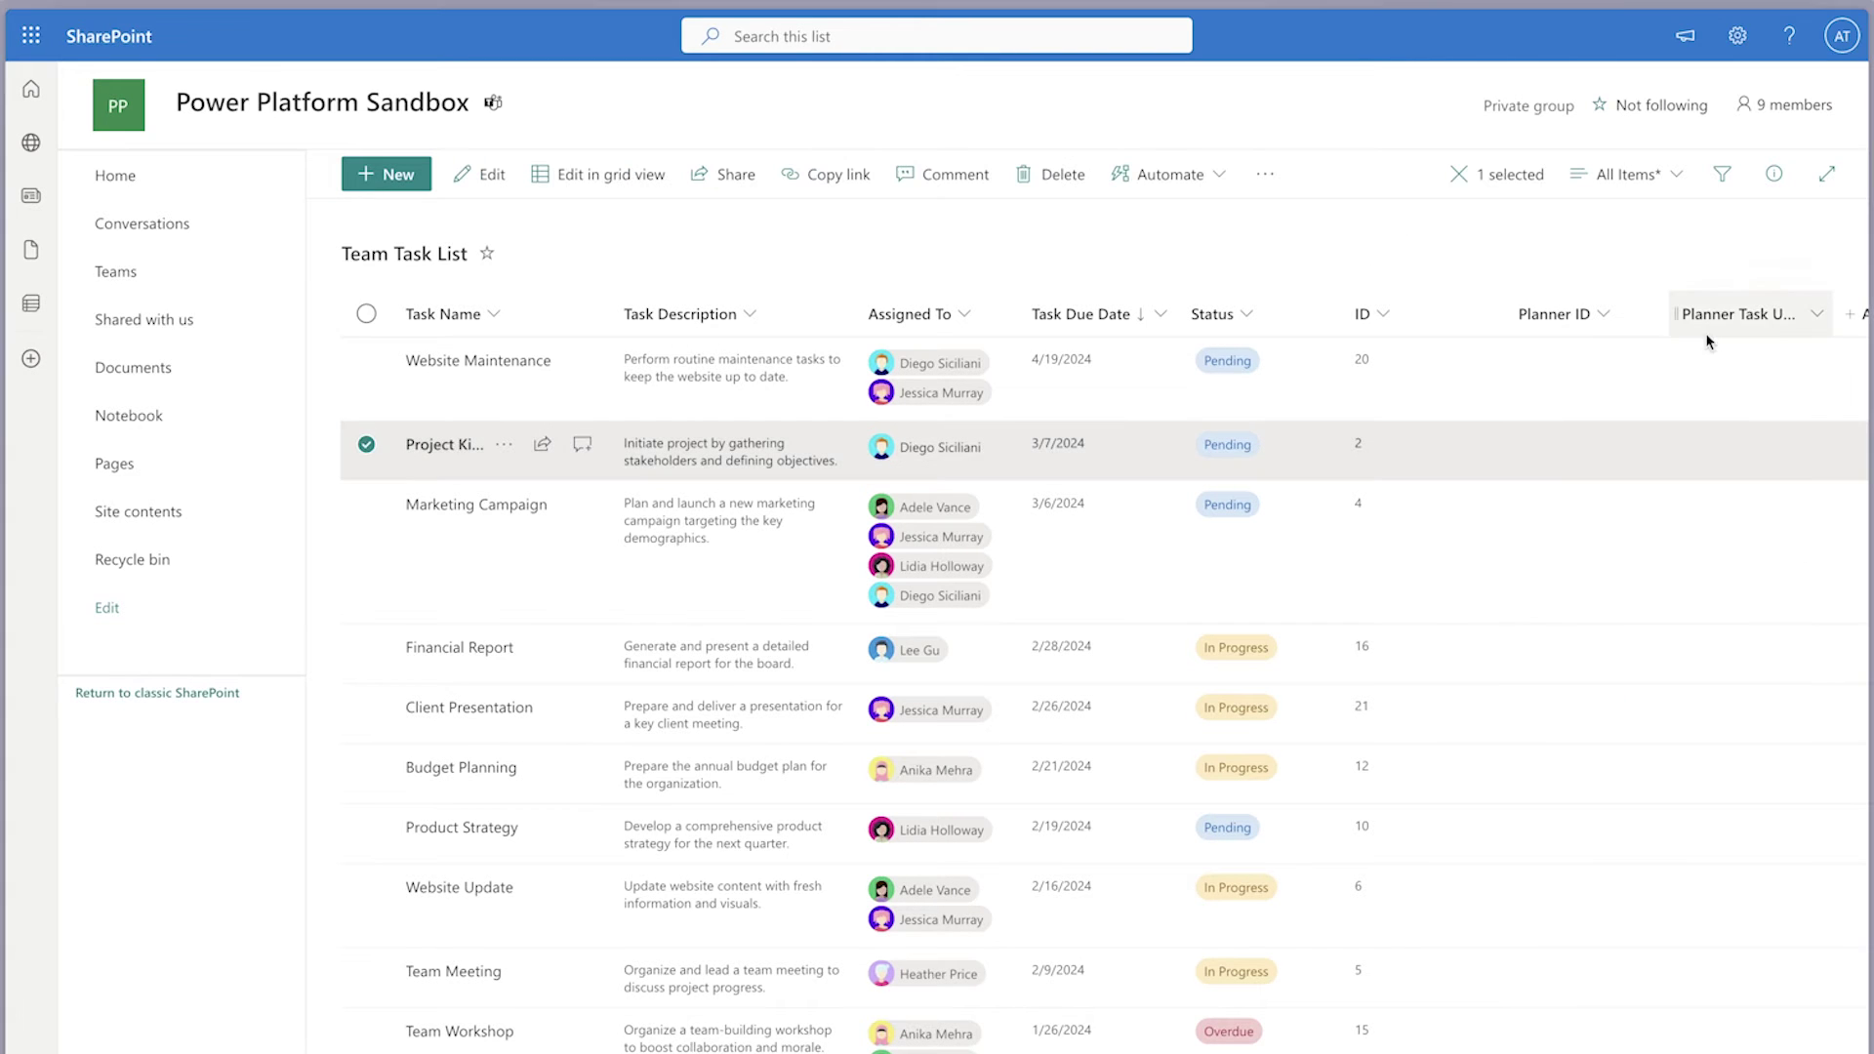
pyautogui.click(1778, 192)
pyautogui.click(1687, 903)
pyautogui.click(1687, 859)
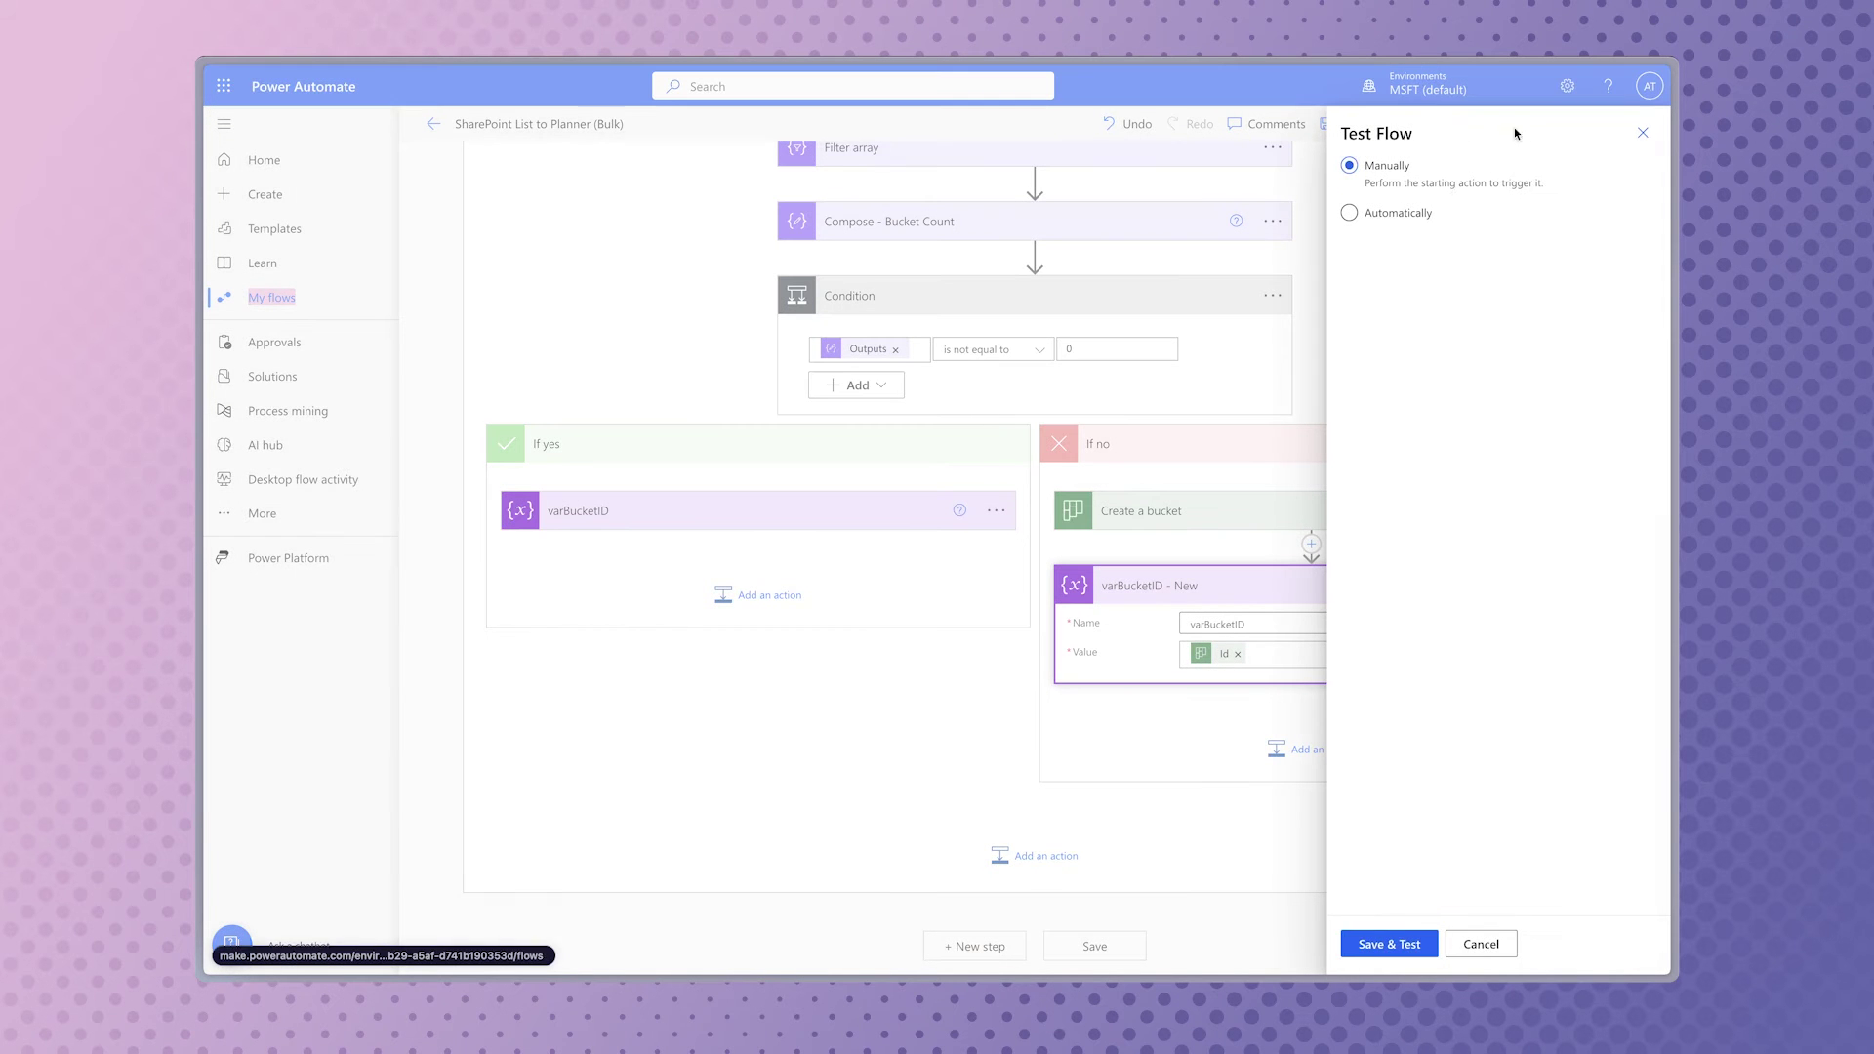
# Step: Switch to Power Automate, save the SharePoint List to Planner (Bulk) flow and run it as a manual test
pyautogui.click(1395, 942)
pyautogui.click(1426, 944)
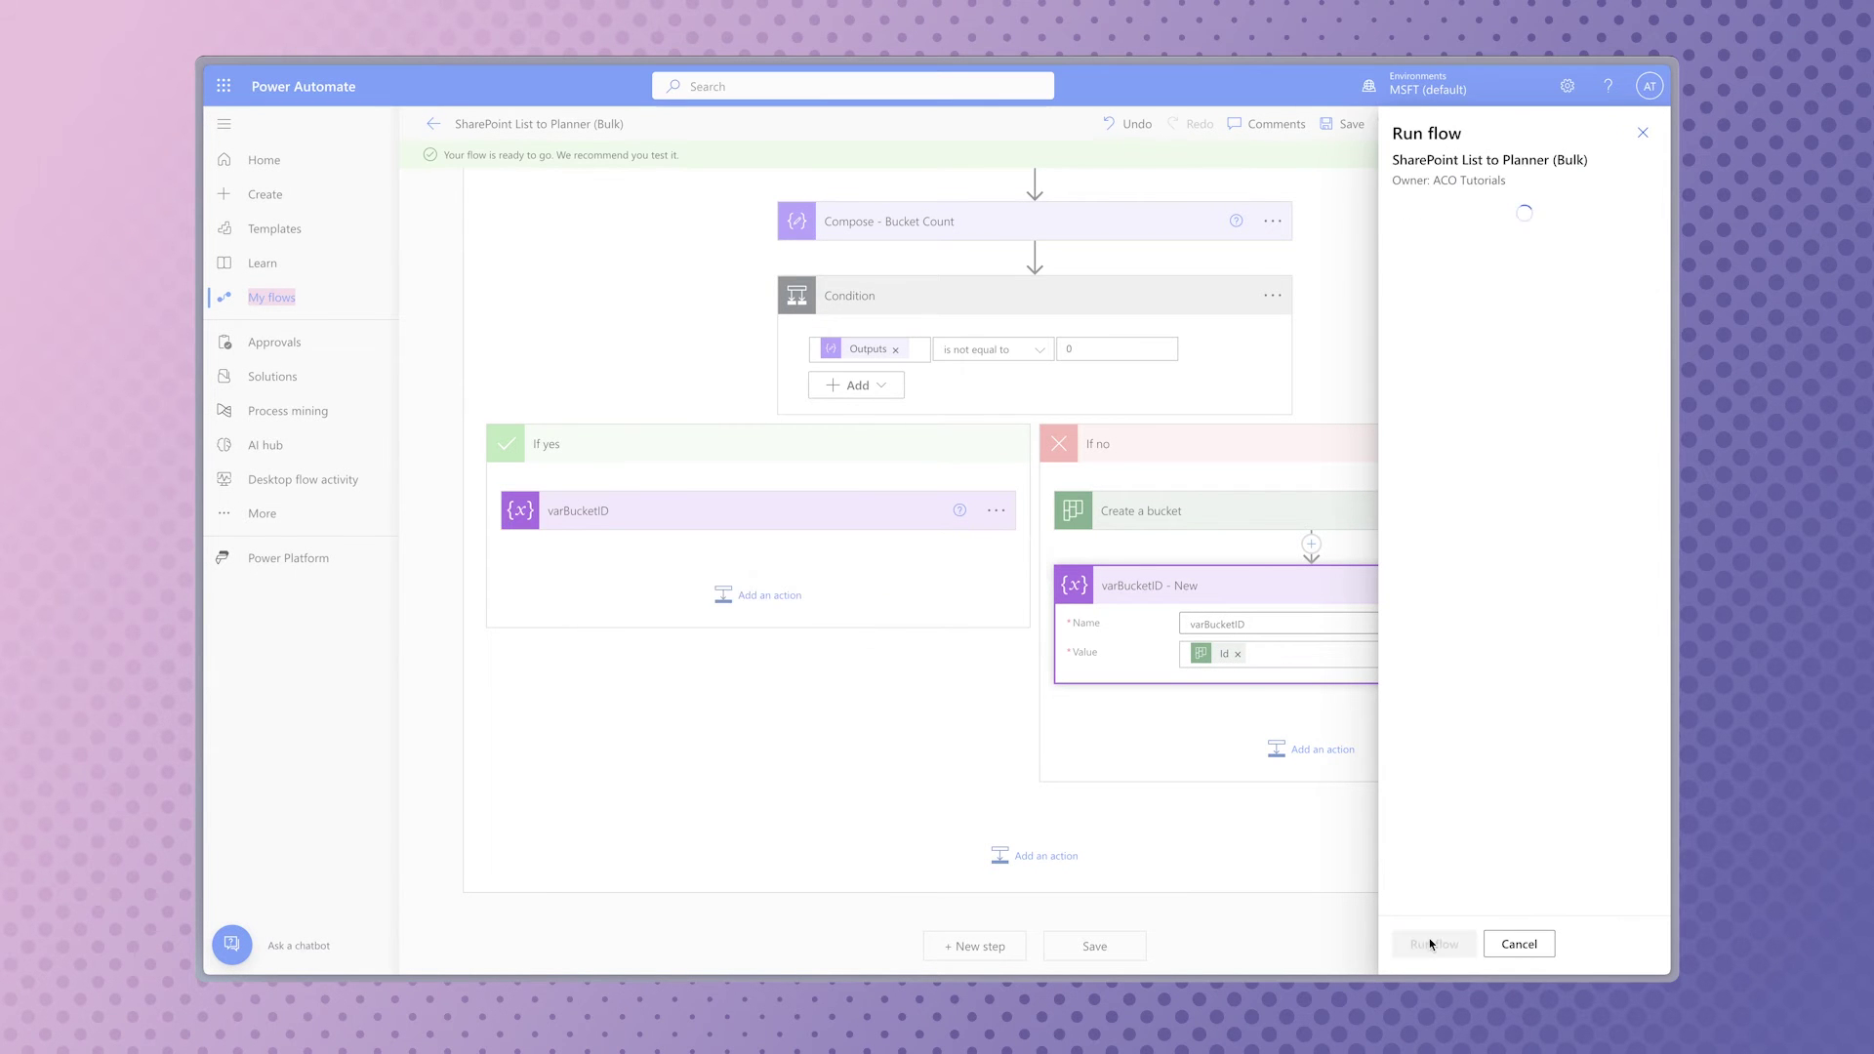
pyautogui.click(1425, 944)
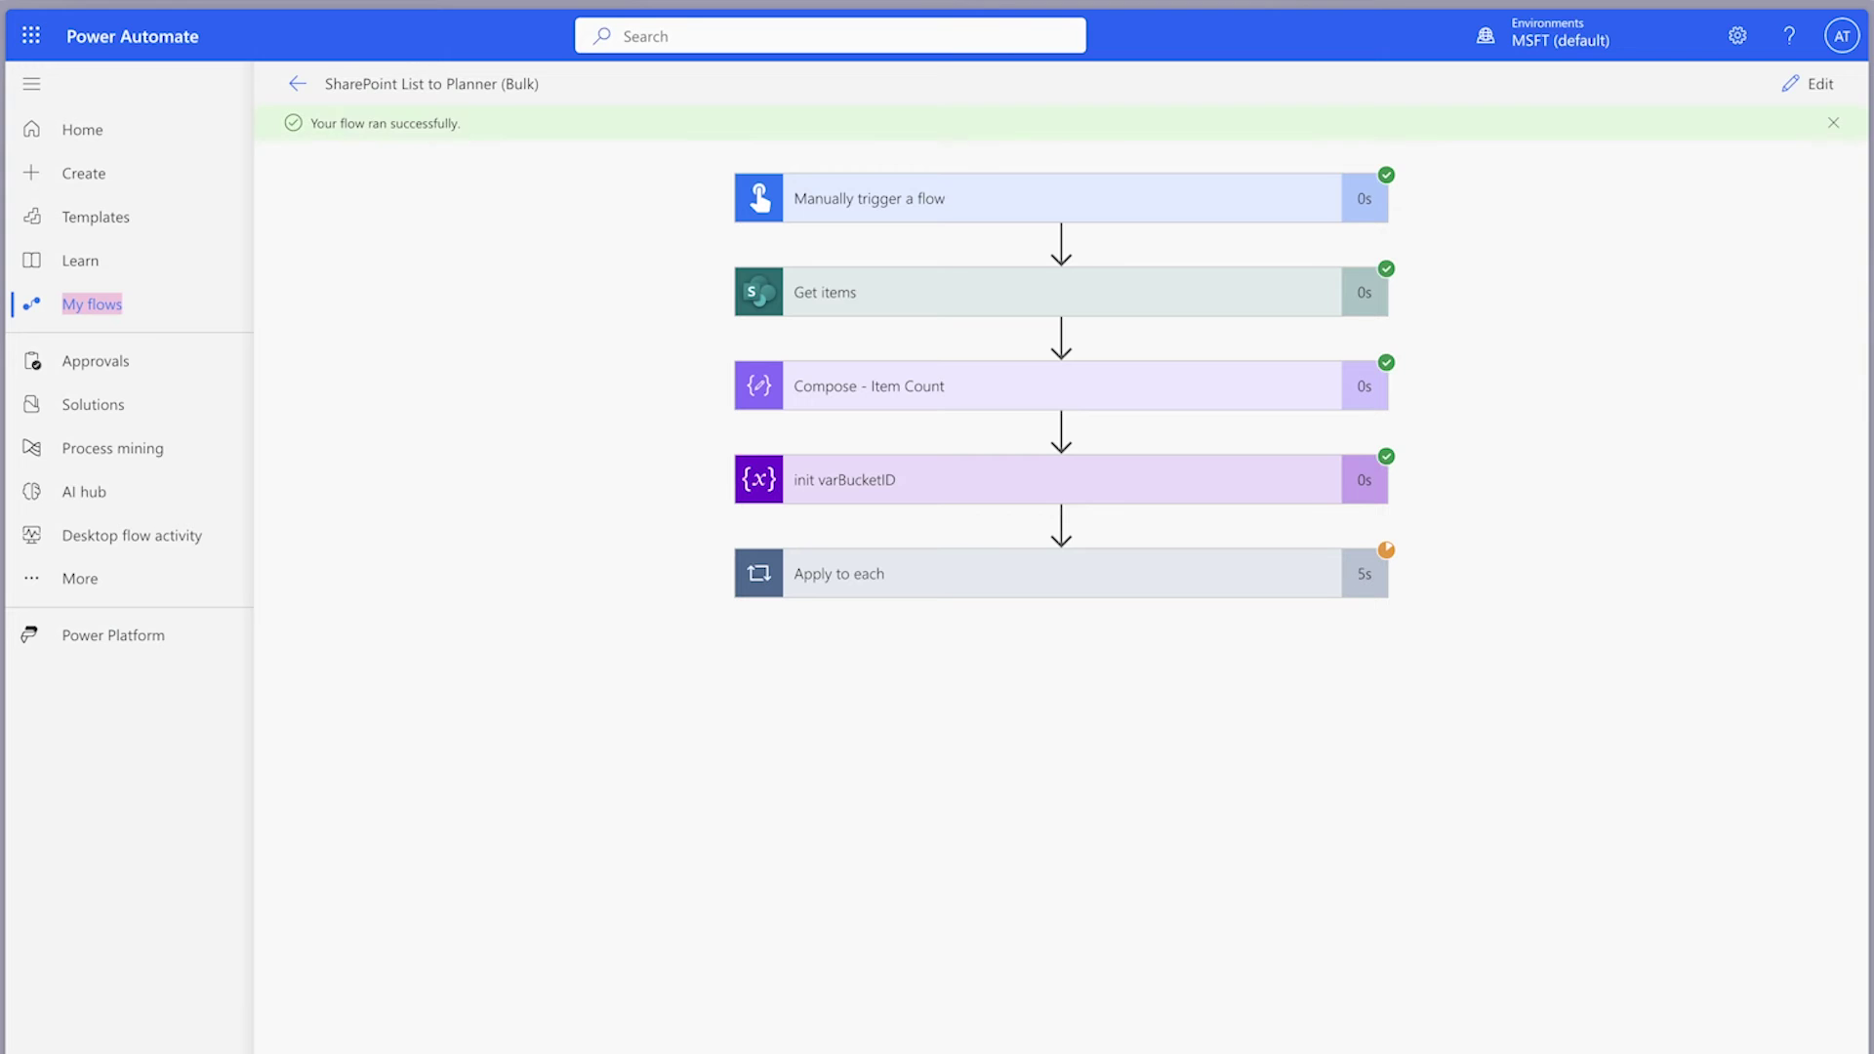
# Step: Examine Compose - Bucket Count, the Condition and Create a bucket in the first Apply to each iteration, and compare the second iteration
pyautogui.click(1183, 586)
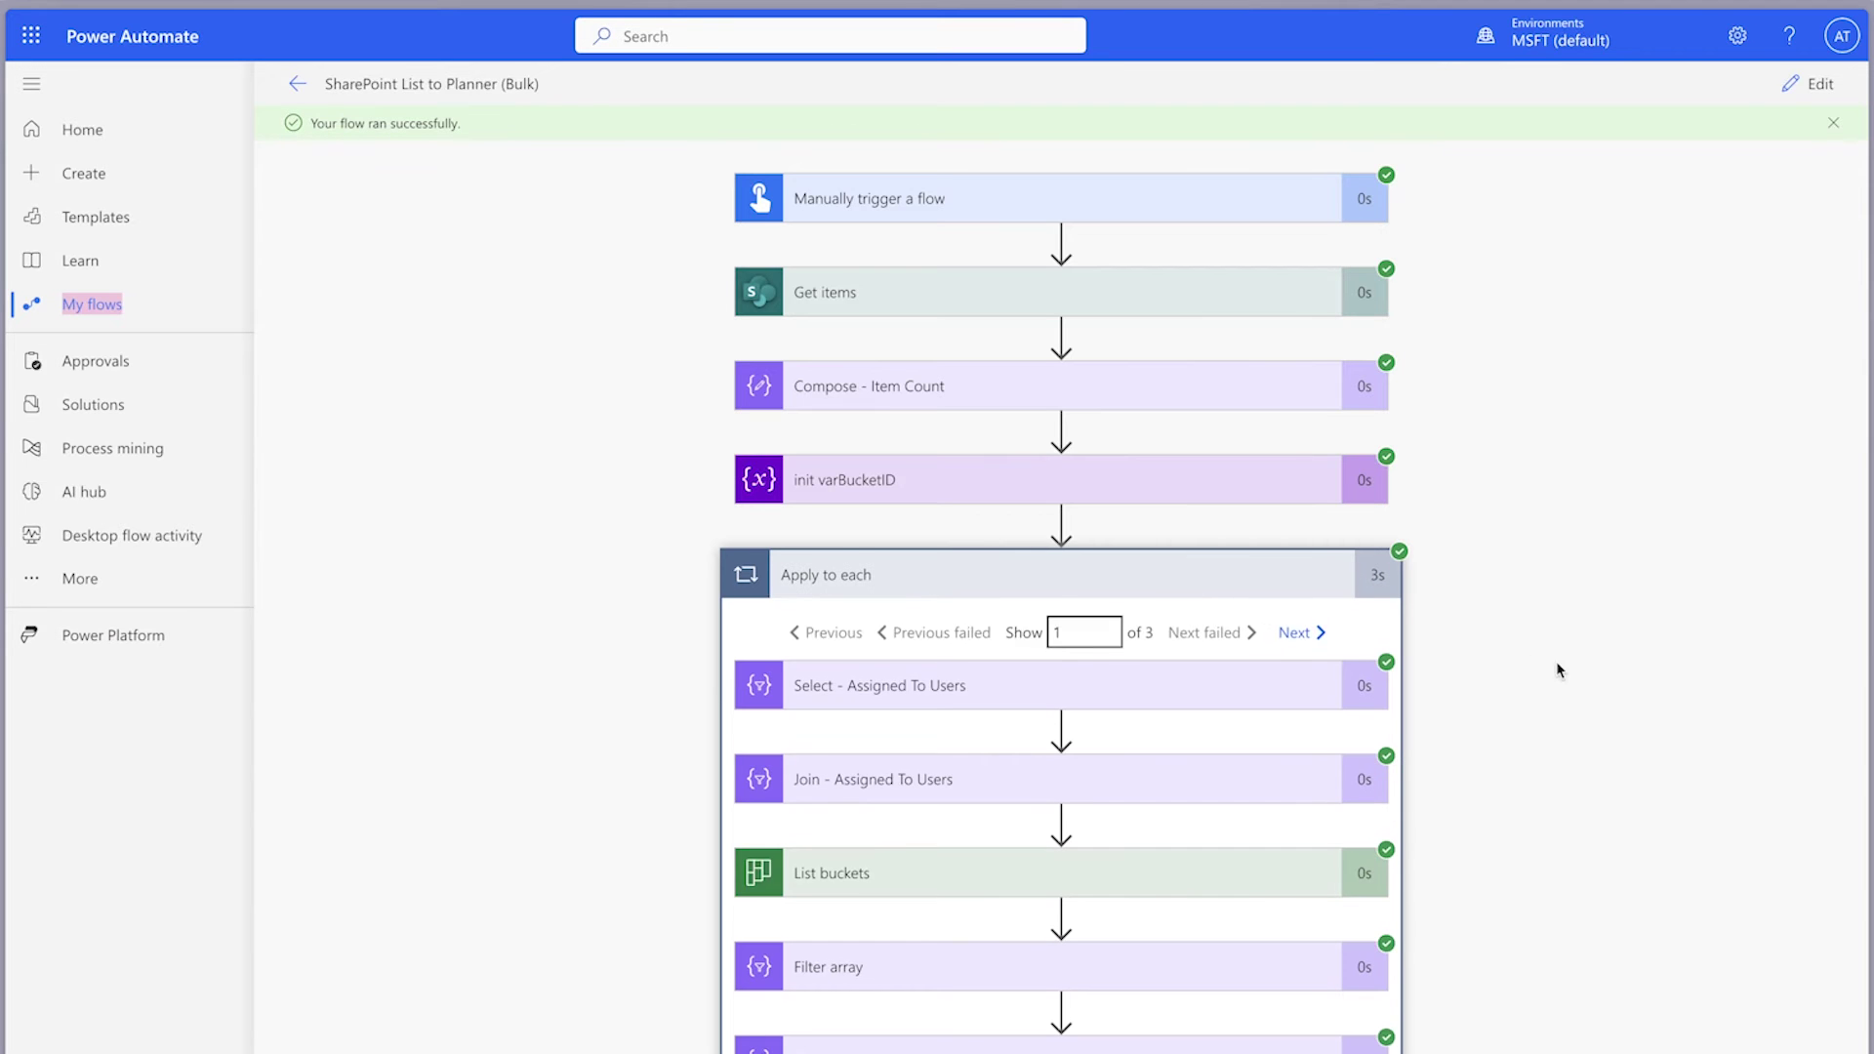
pyautogui.scroll(-1, 1223, 1036)
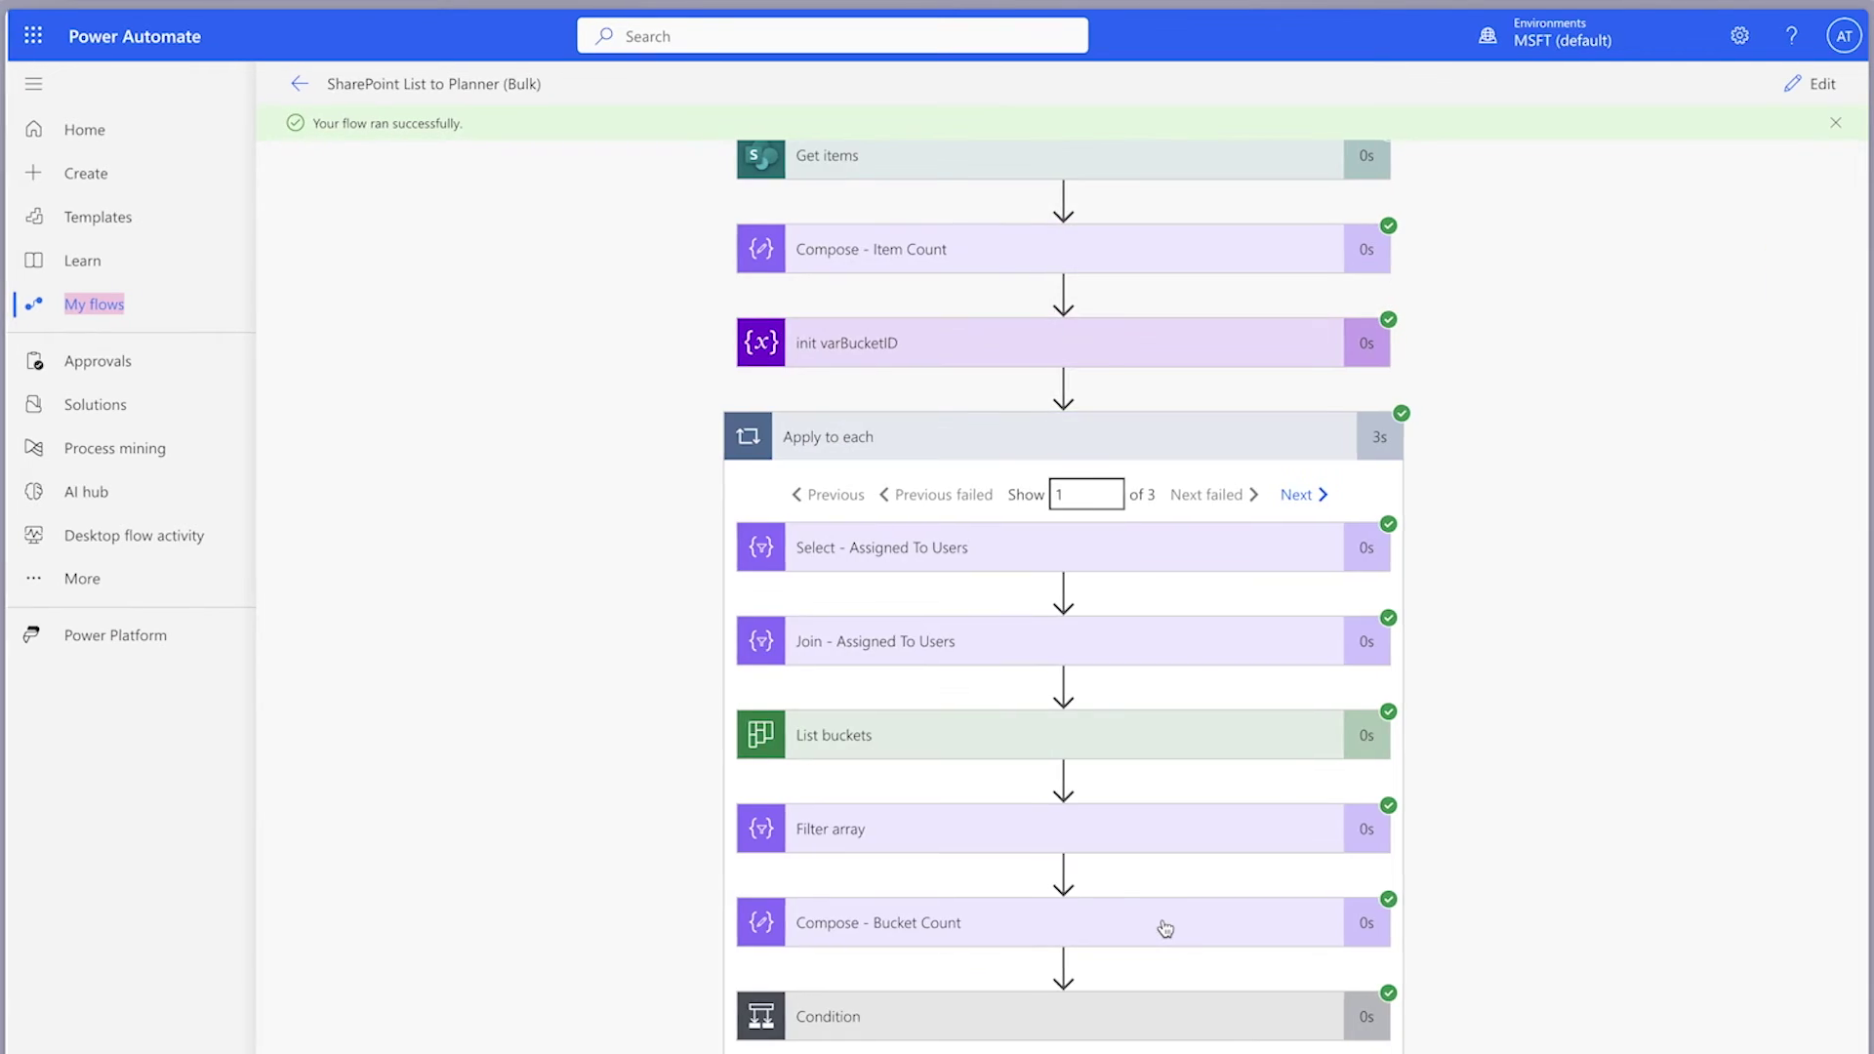
pyautogui.click(1165, 927)
pyautogui.click(1165, 1016)
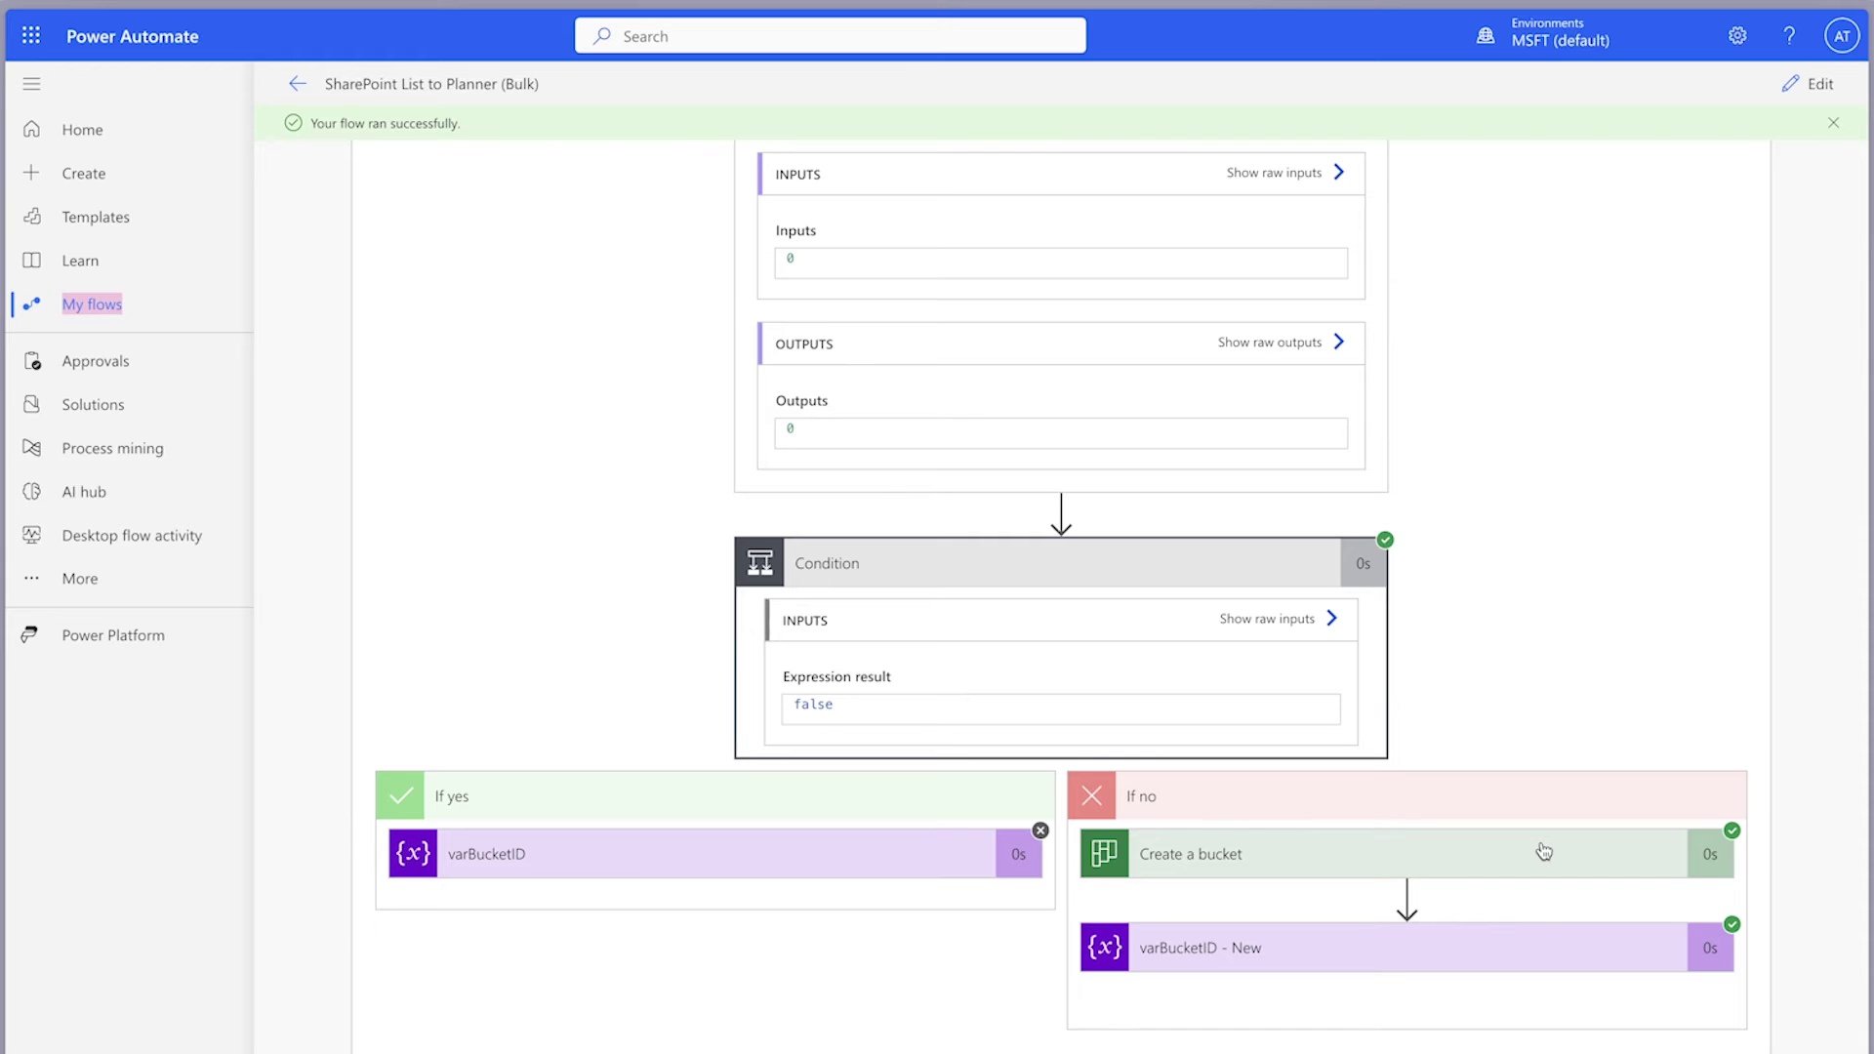
pyautogui.click(1543, 851)
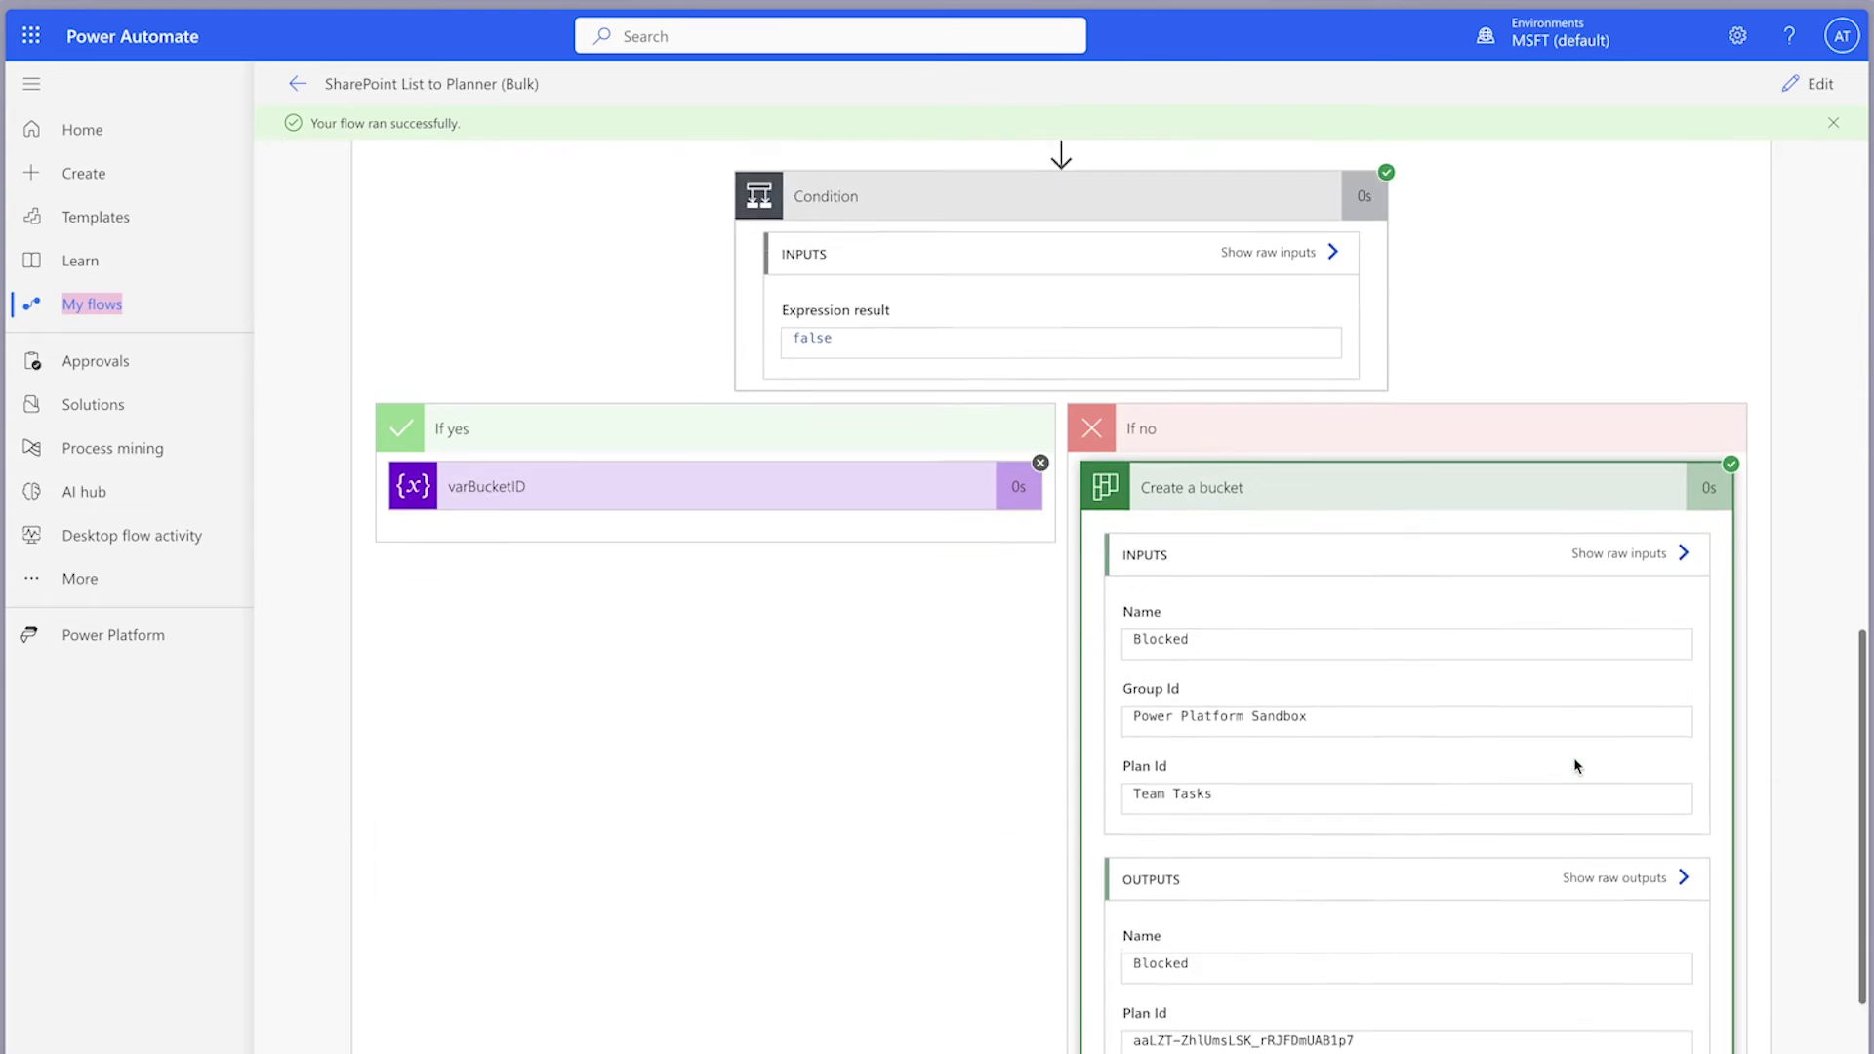
pyautogui.scroll(10, 1577, 761)
pyautogui.click(1294, 297)
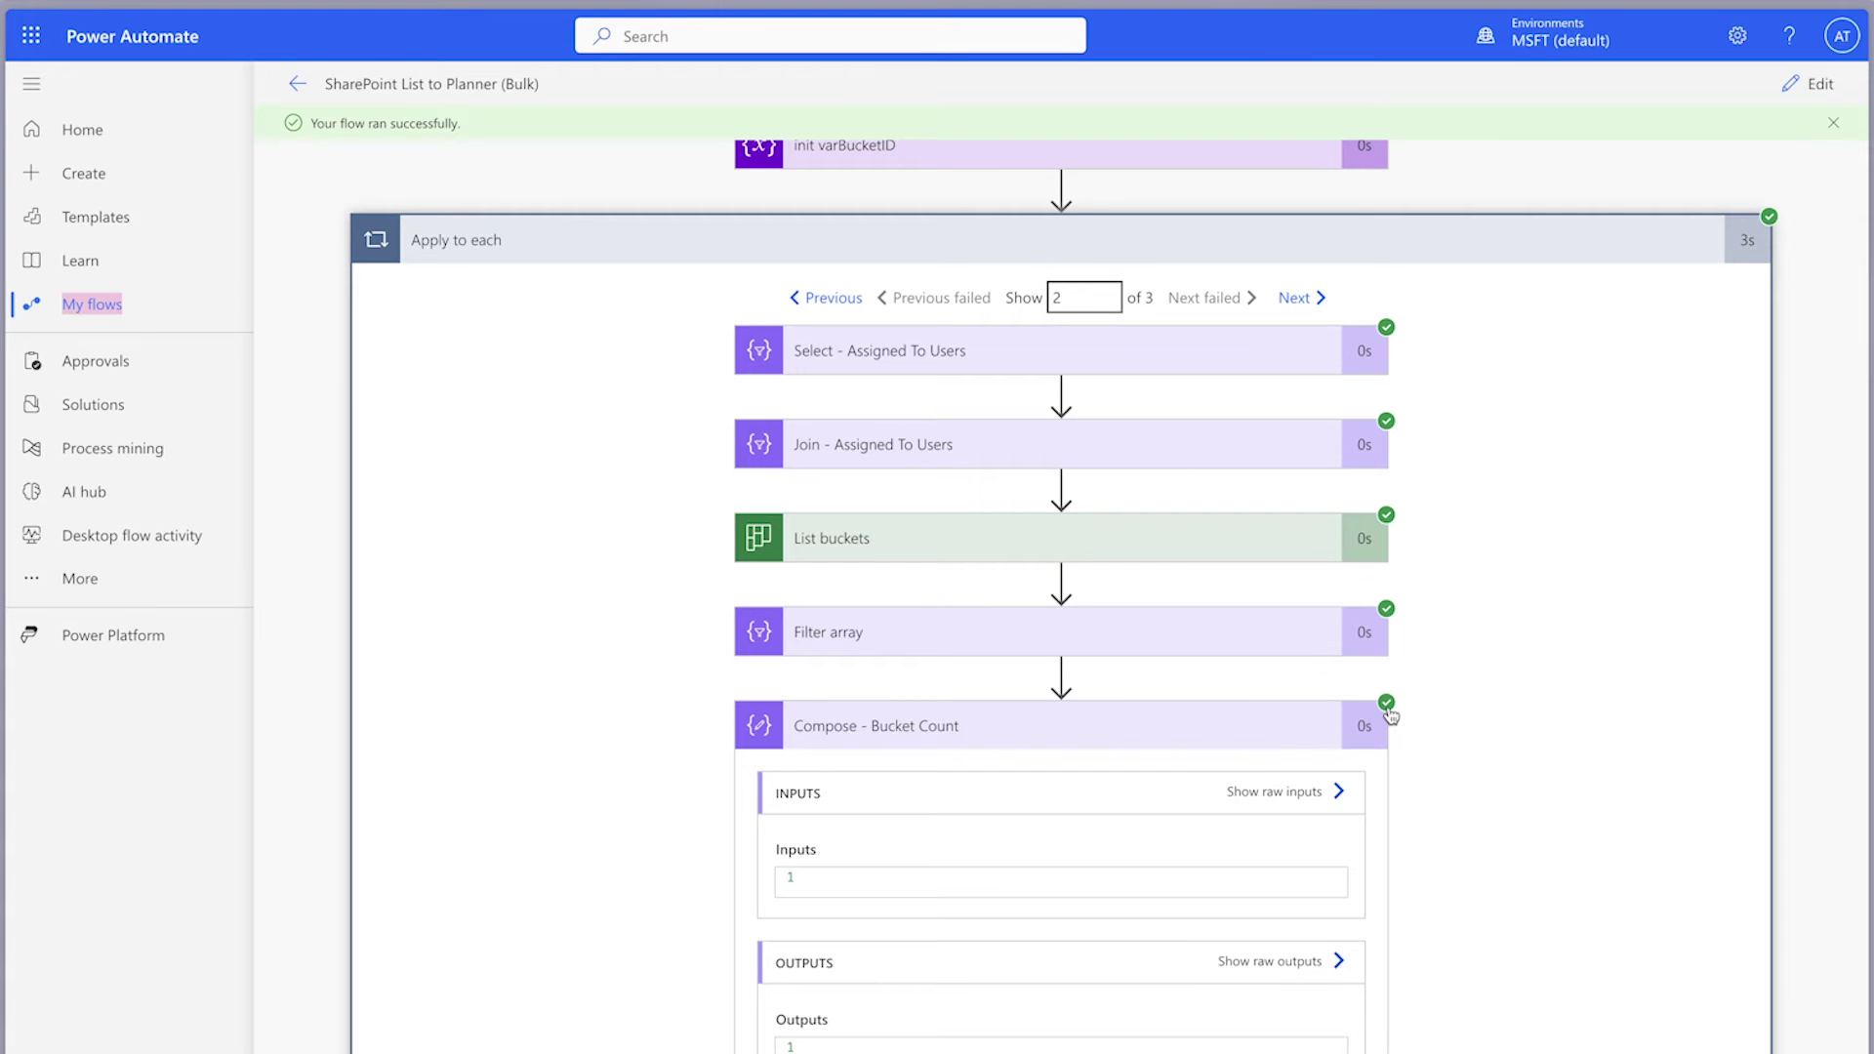
pyautogui.scroll(-6, 1390, 717)
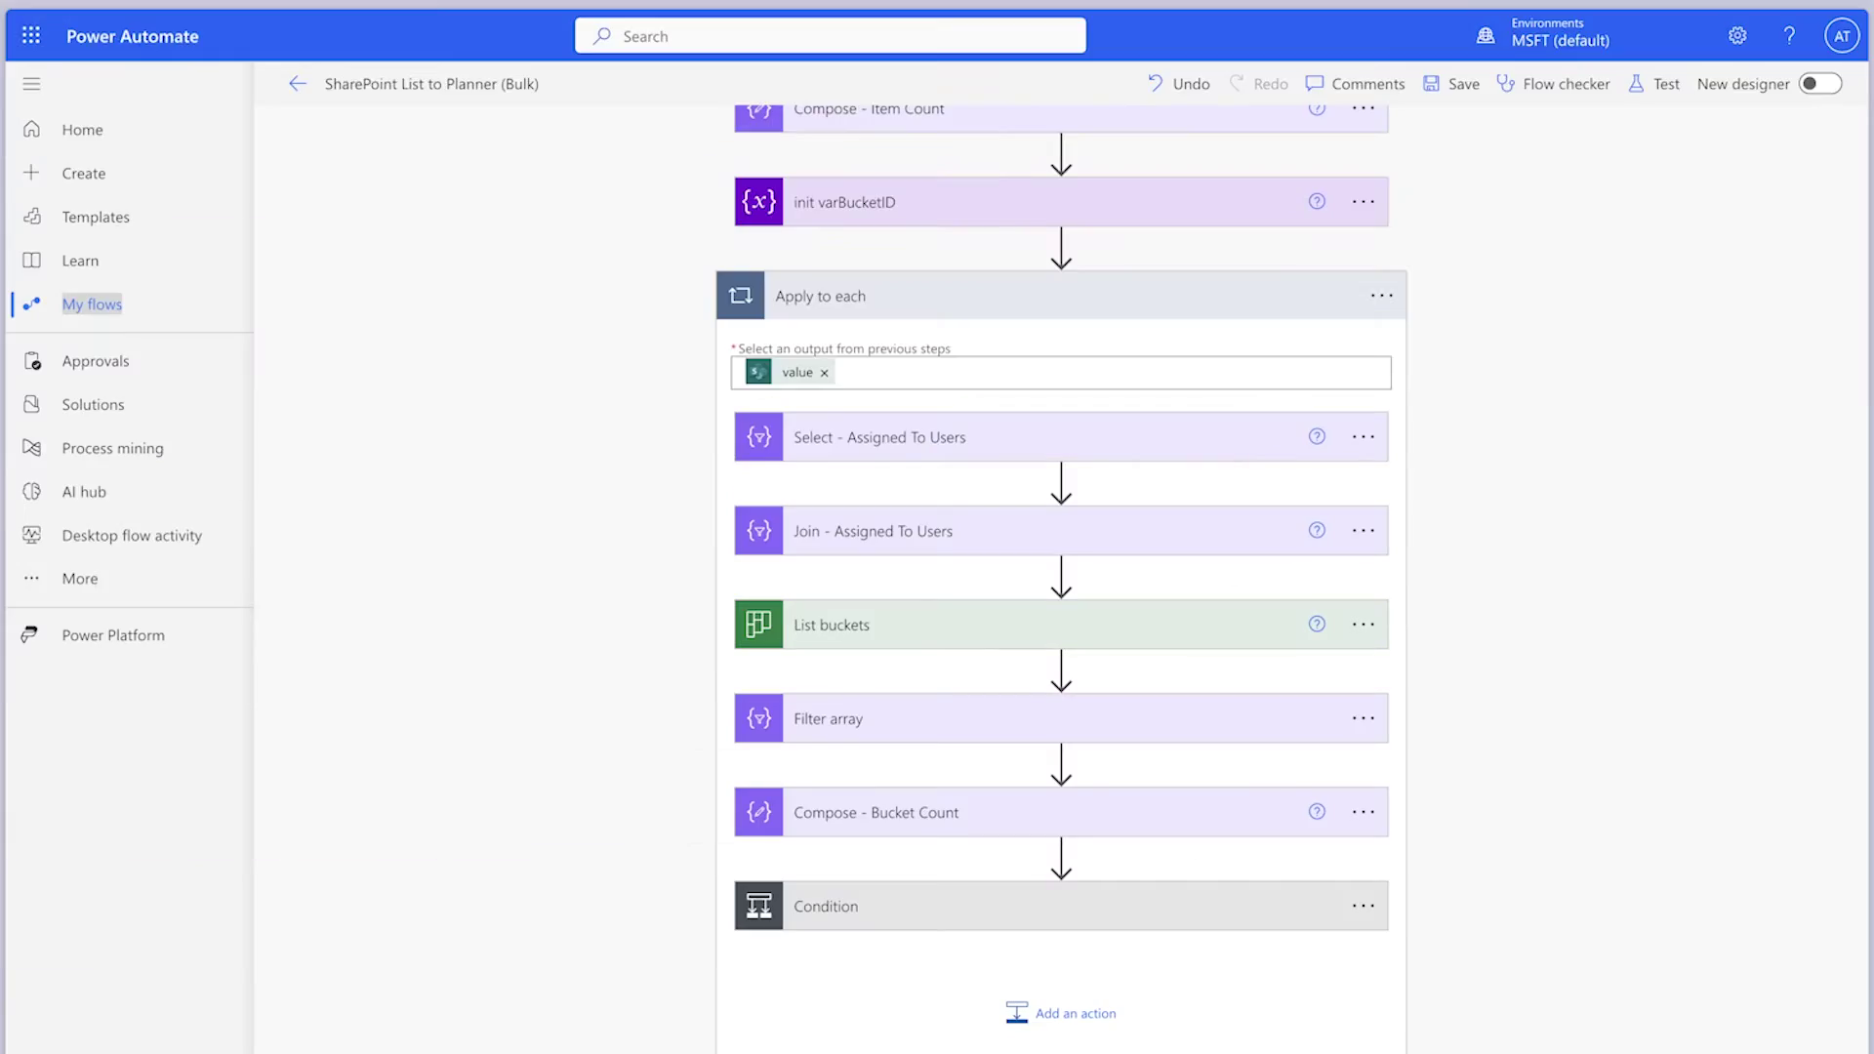
# Step: Add a Planner Create a task action after the Condition inside Apply to each, with Group Id Power Platform Sandbox and Plan Id Team Tasks
pyautogui.click(1078, 1012)
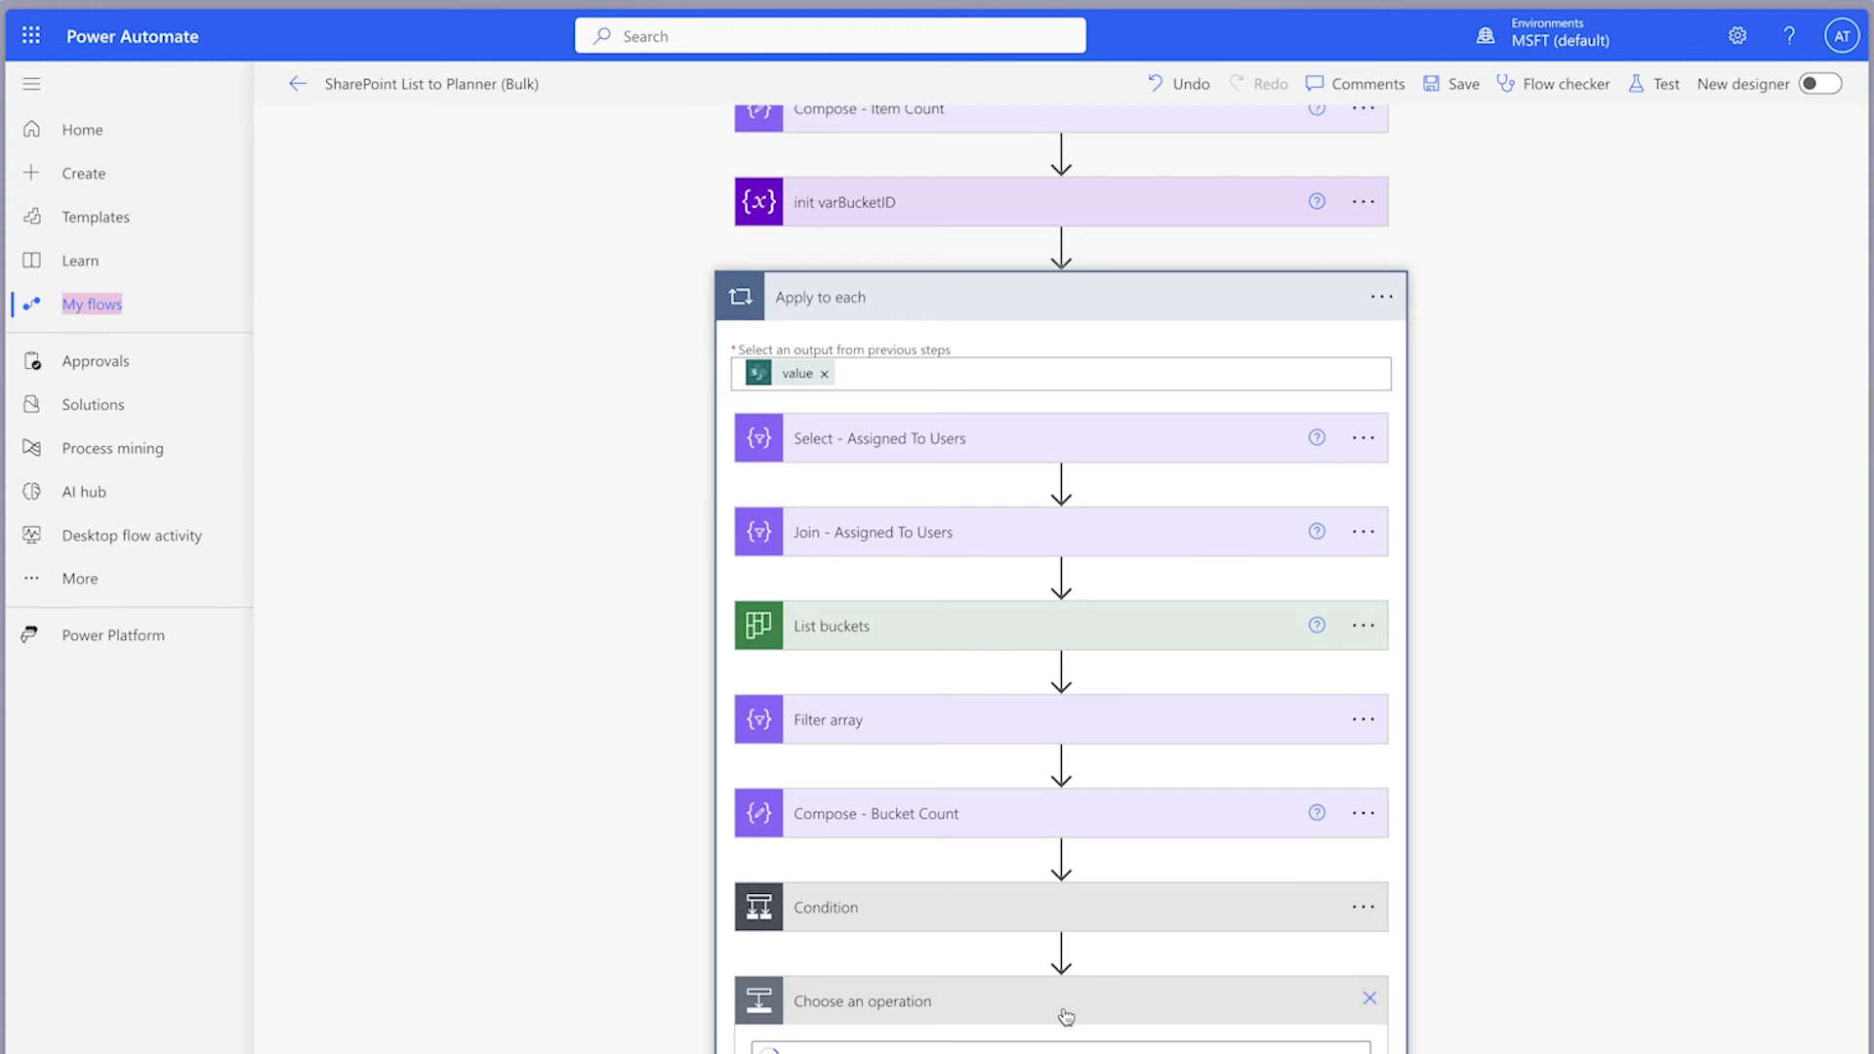
pyautogui.write('create a task')
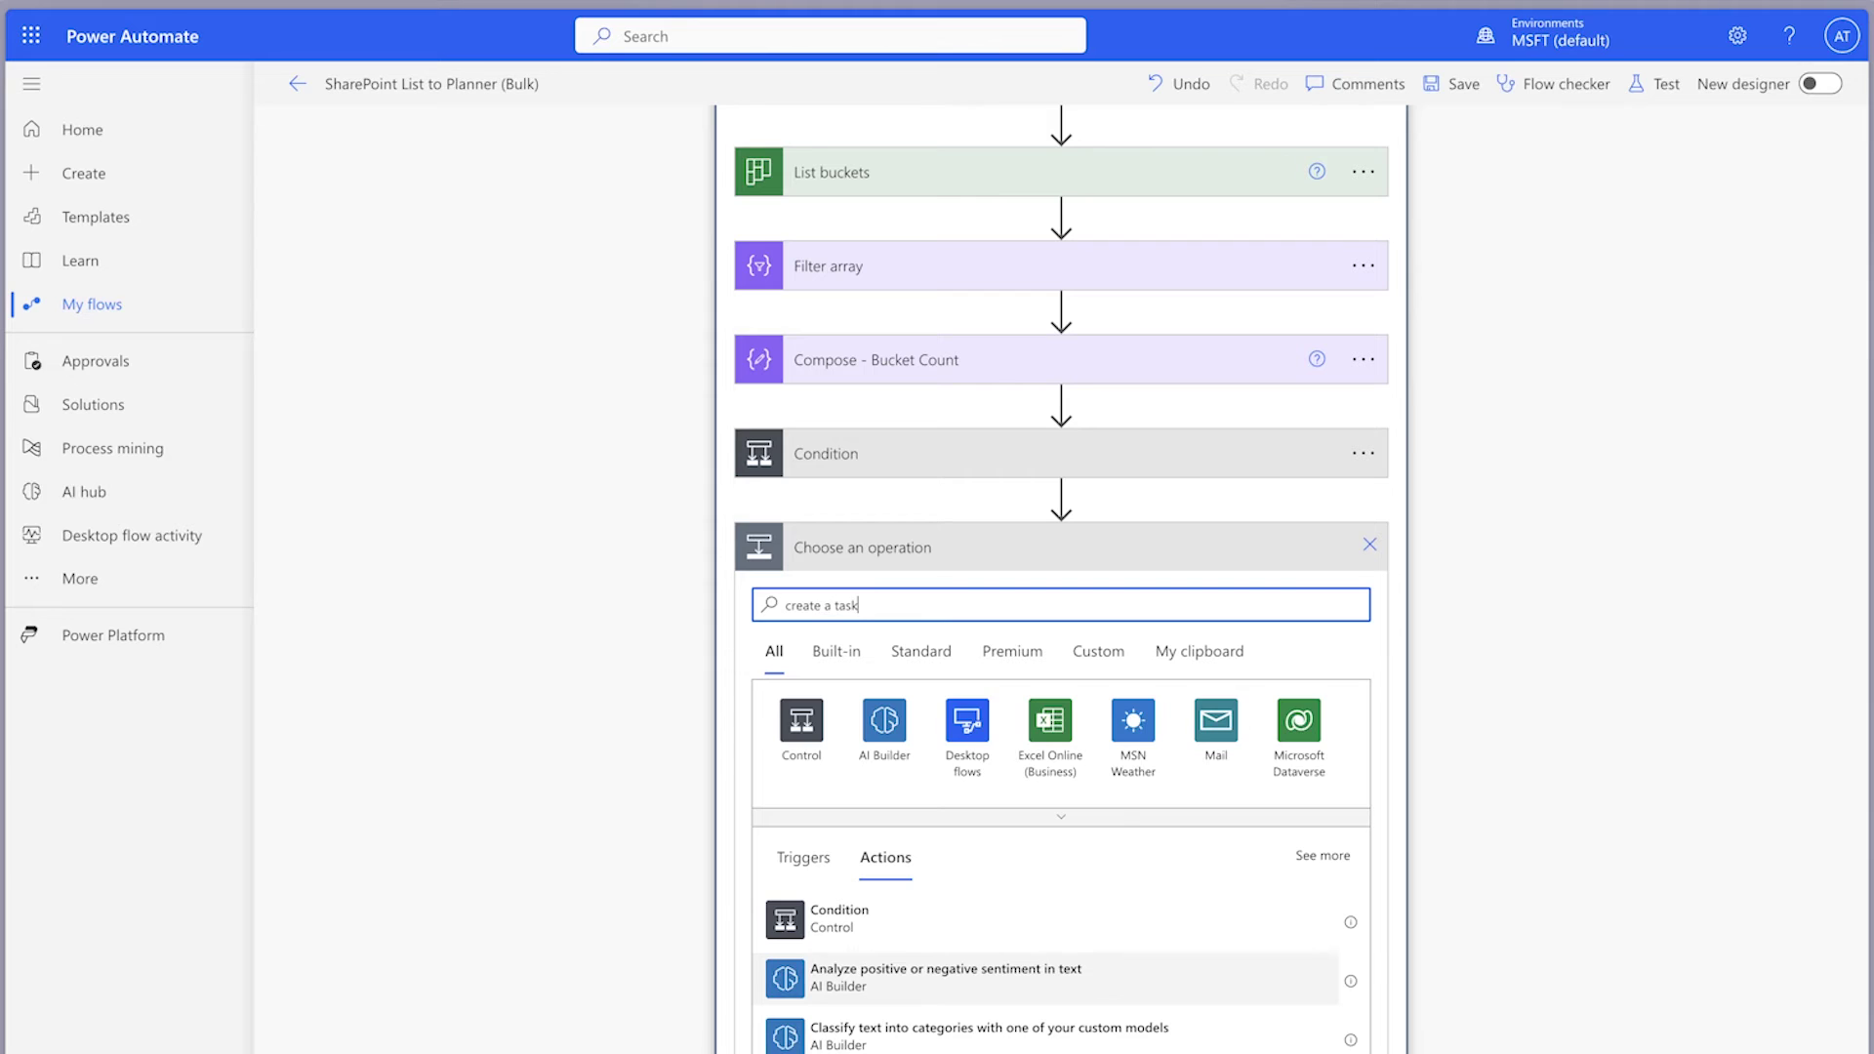
pyautogui.click(1119, 973)
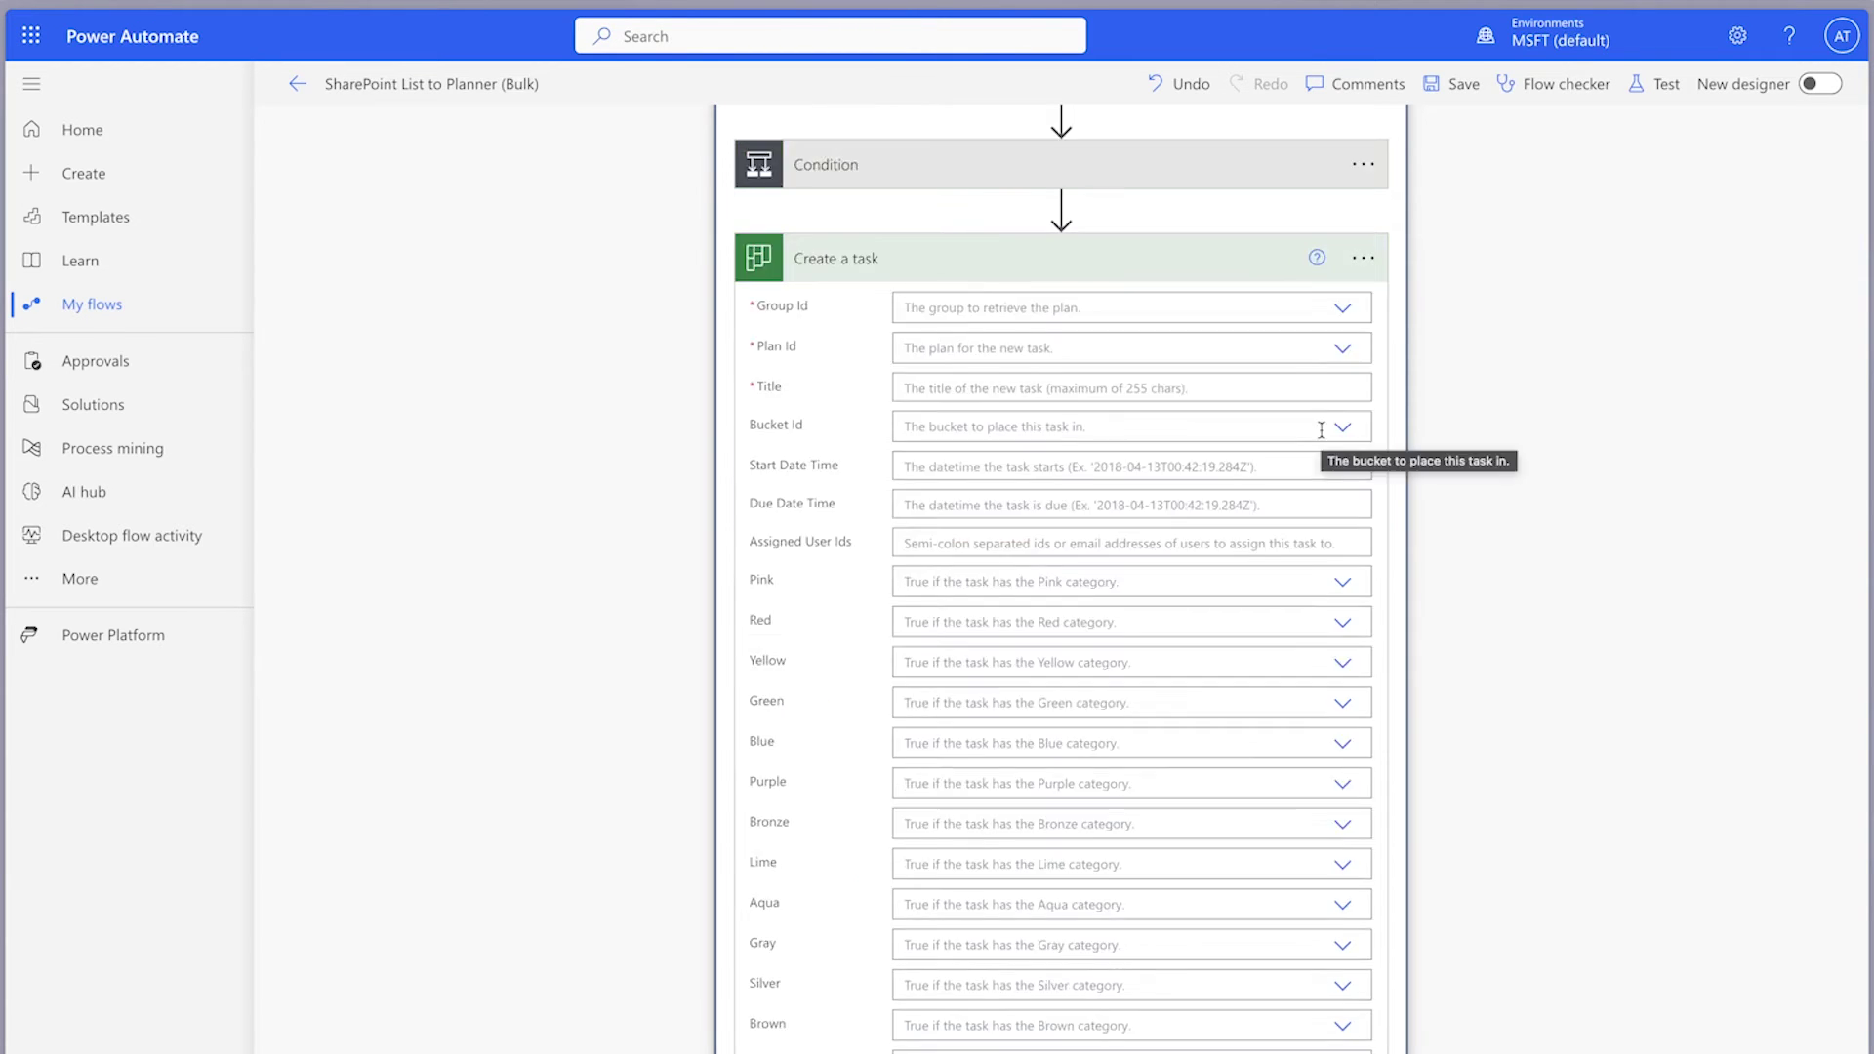
pyautogui.click(1342, 310)
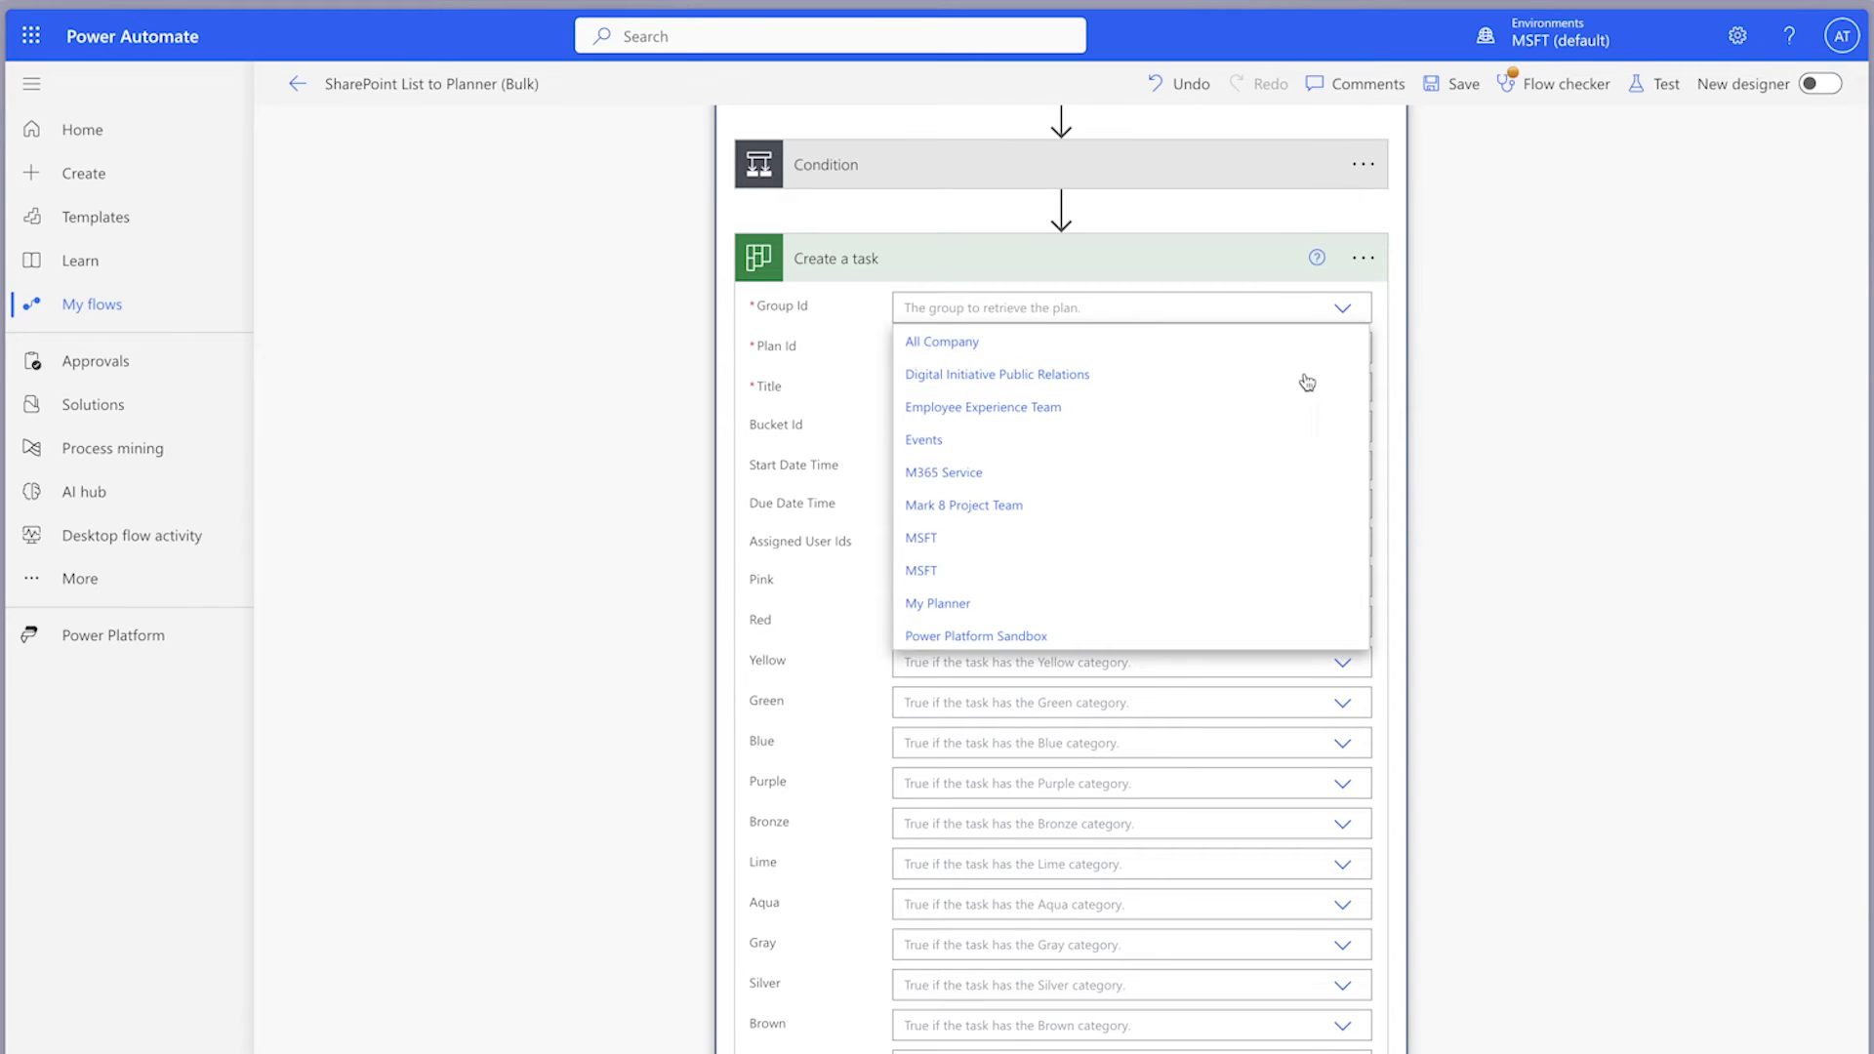
pyautogui.click(1176, 633)
pyautogui.click(1342, 351)
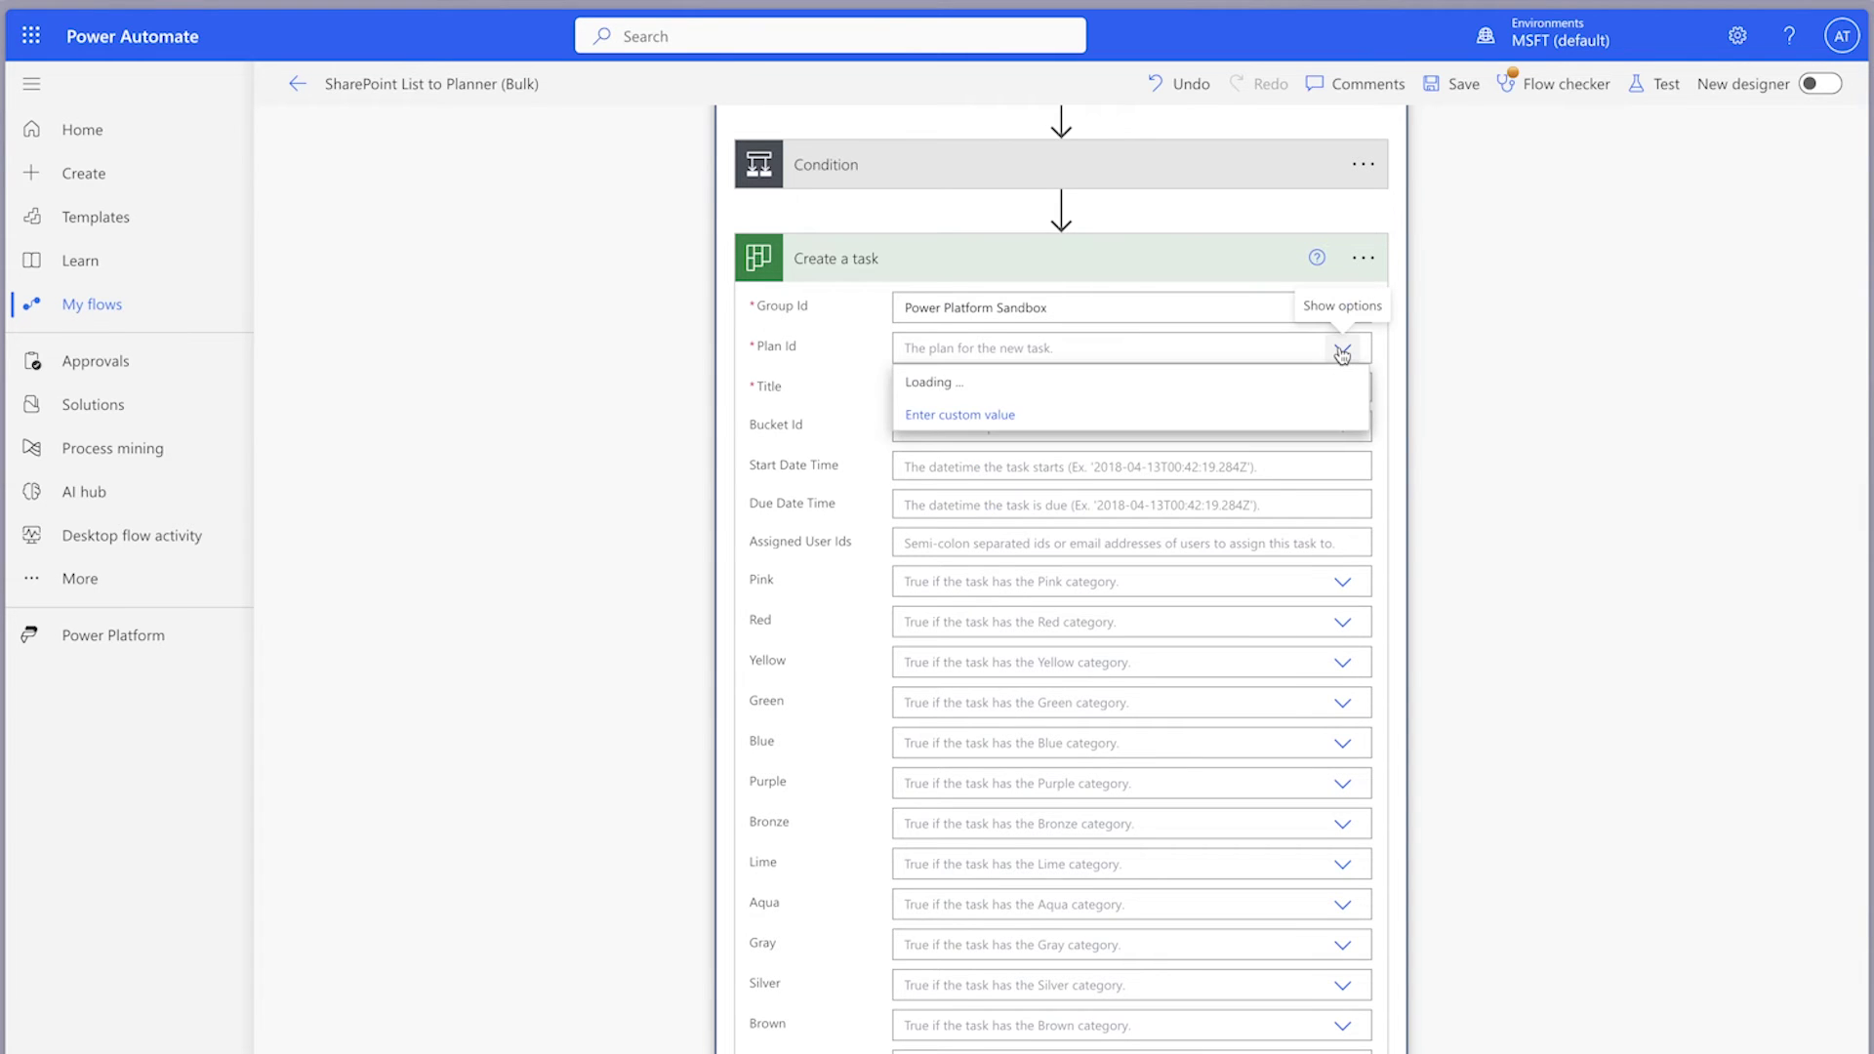
pyautogui.click(1154, 491)
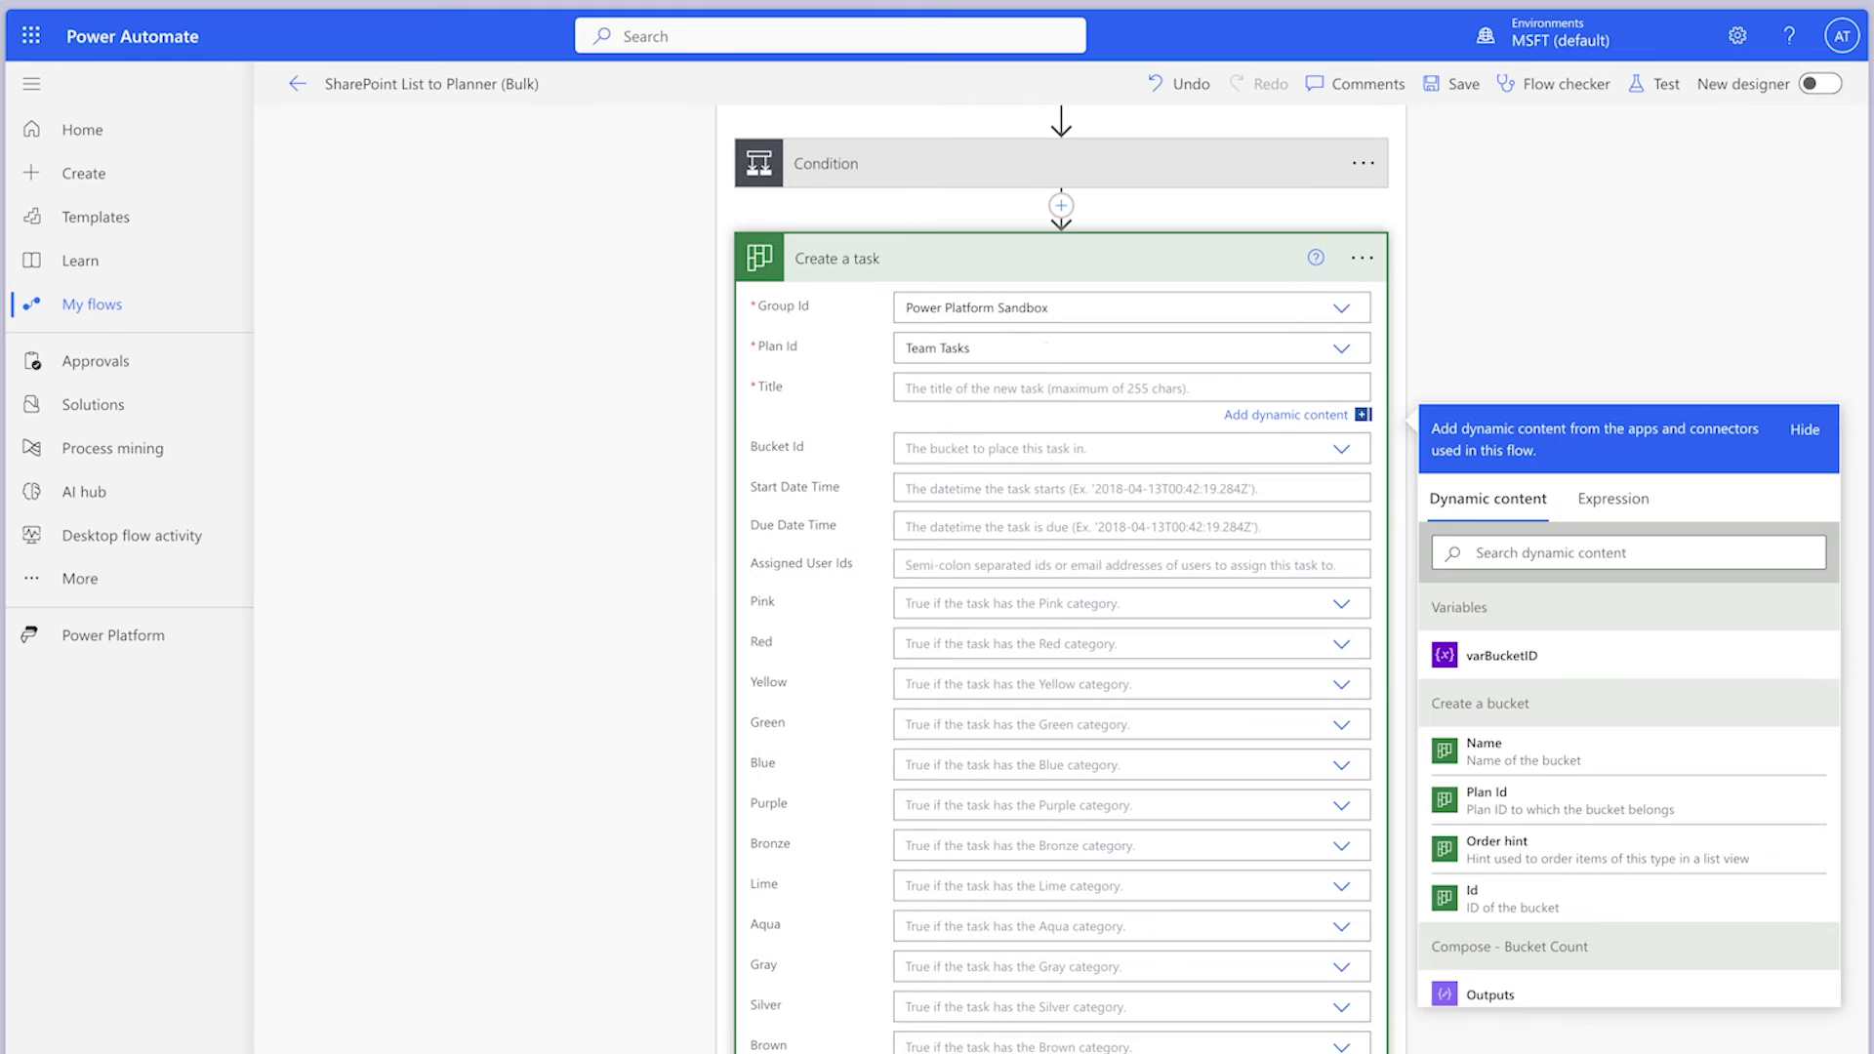
# Step: Set the new task's Title to the Title from Get items and its Bucket Id to the varBucketID variable
pyautogui.click(1521, 553)
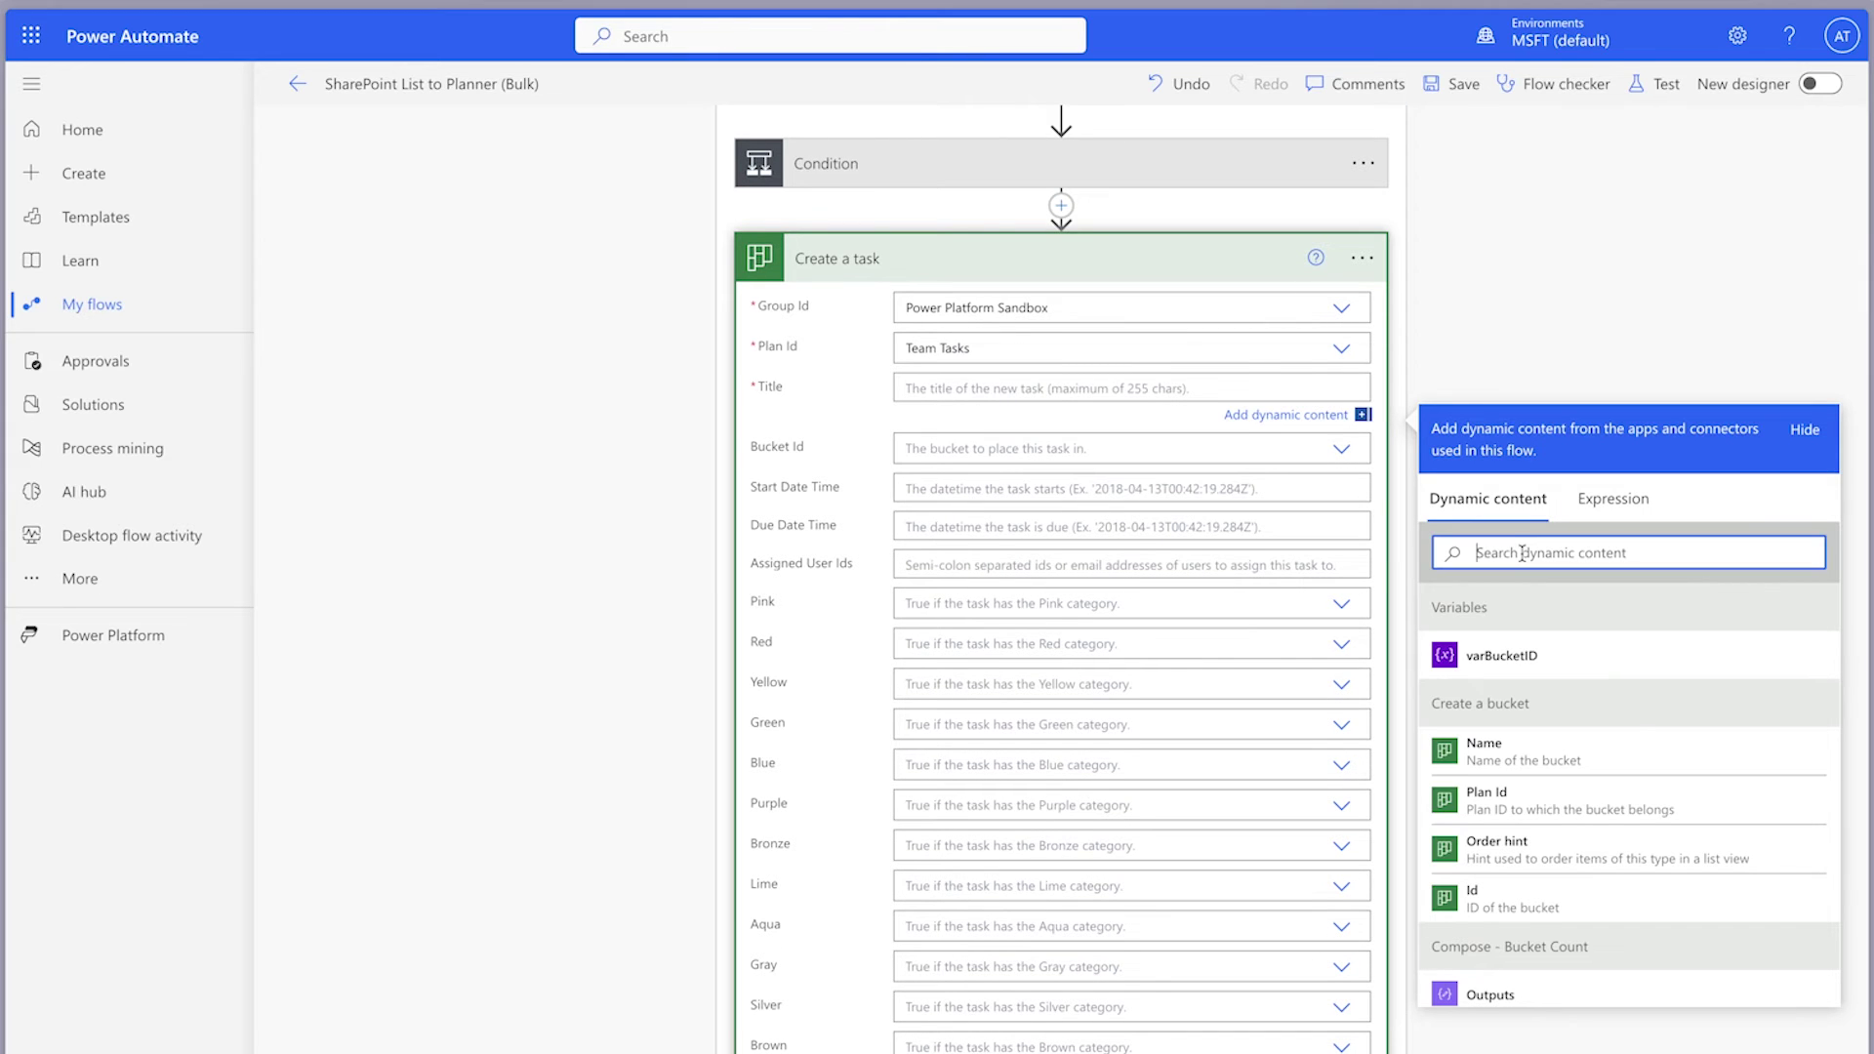
pyautogui.write('title')
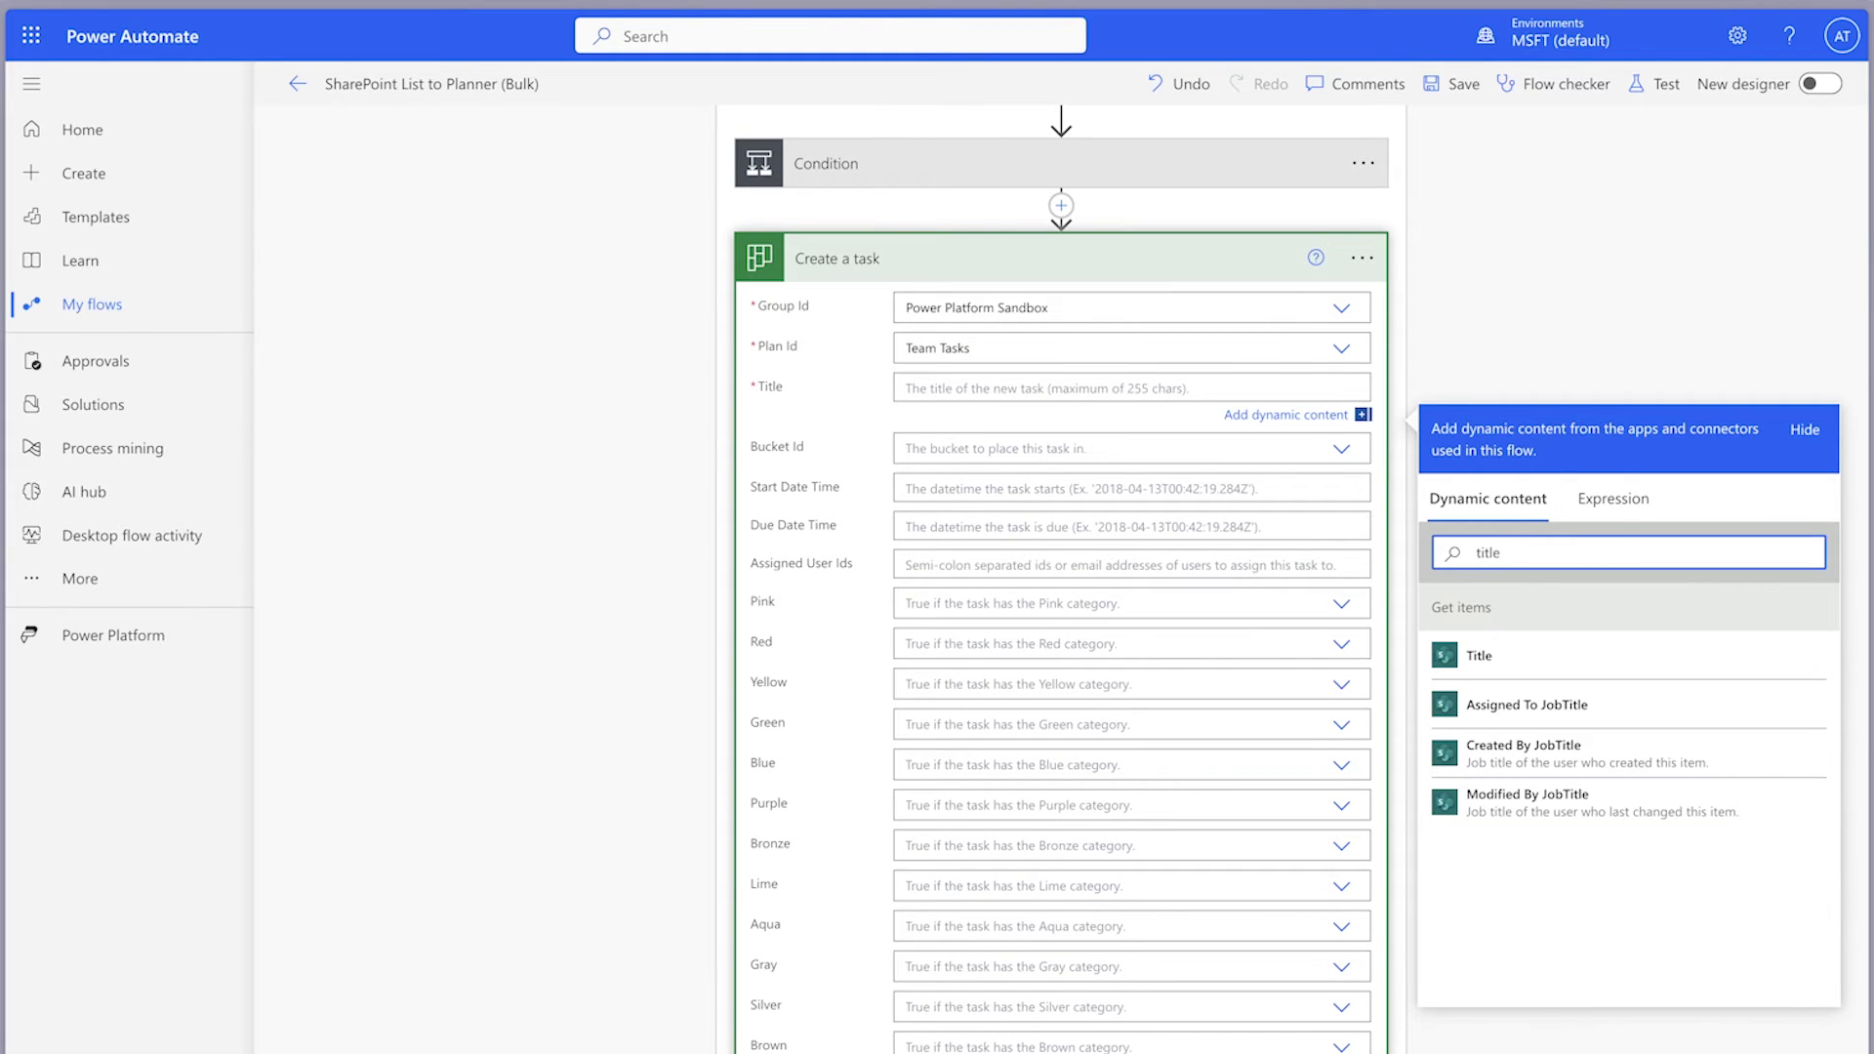
pyautogui.click(1519, 655)
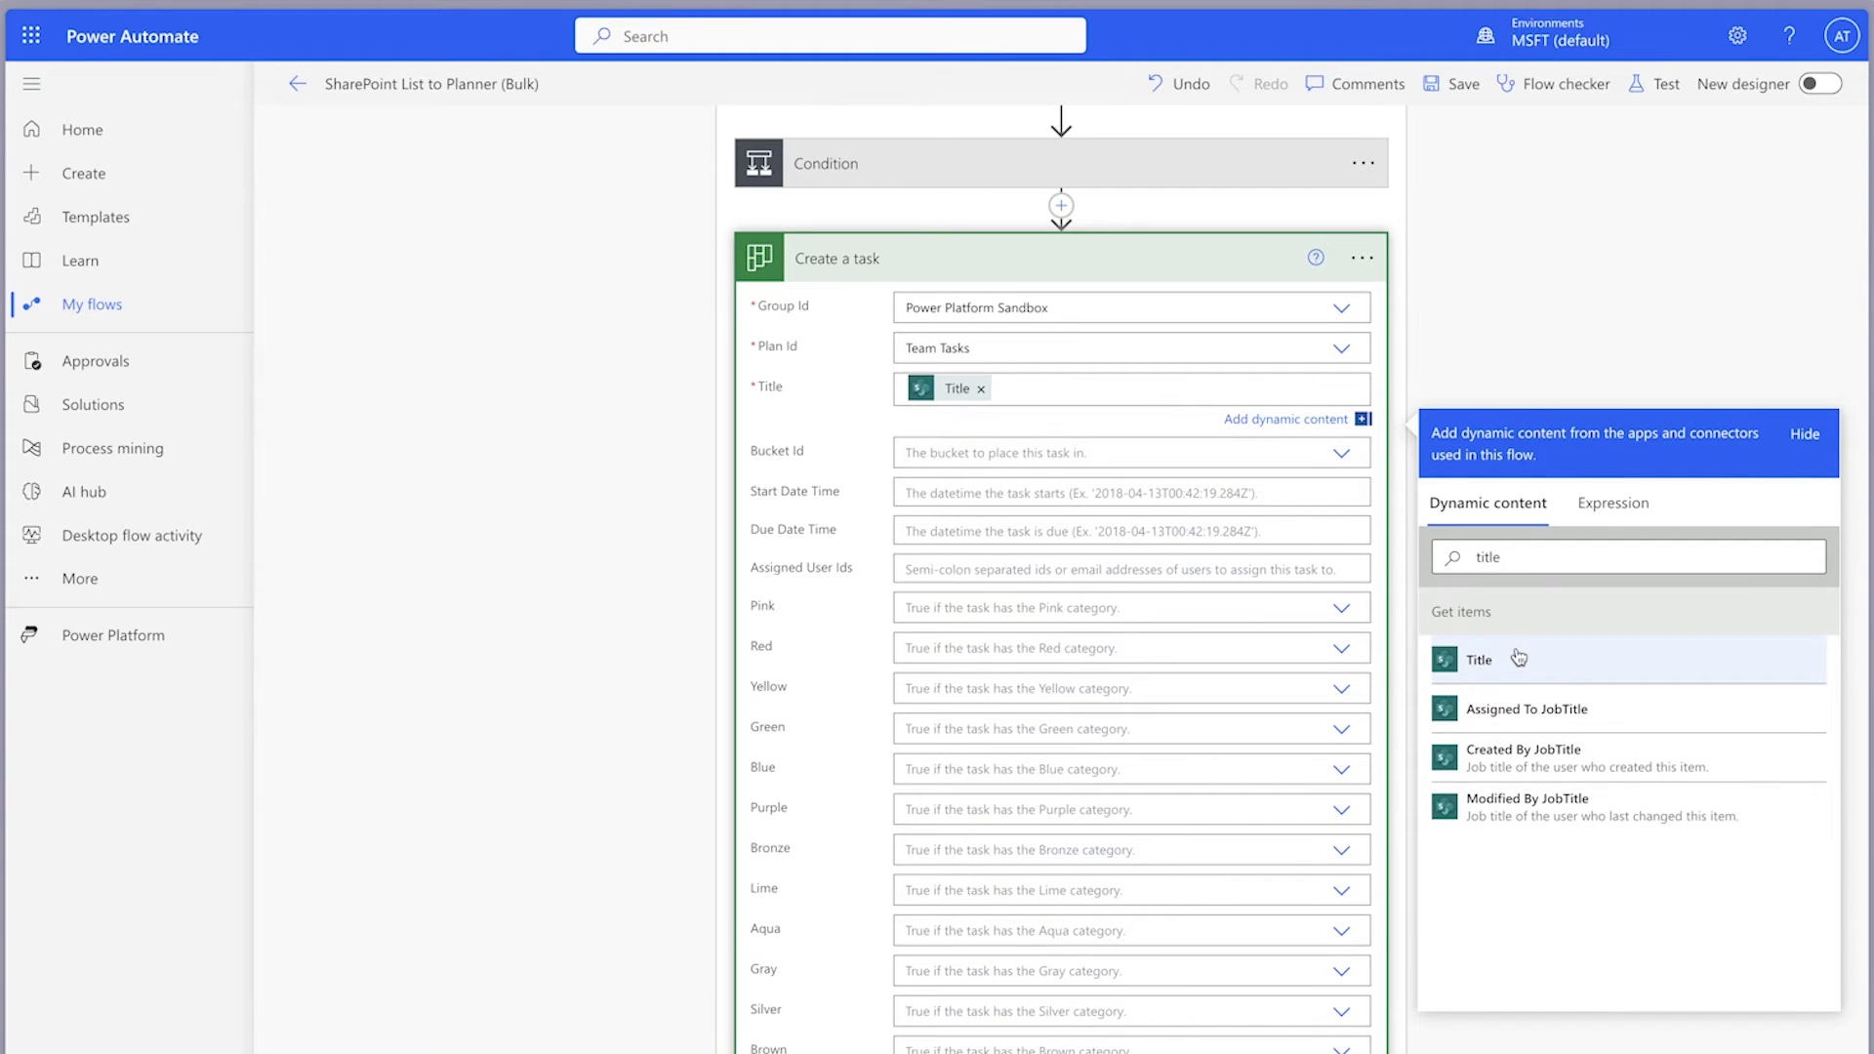
pyautogui.click(1341, 452)
pyautogui.click(1122, 635)
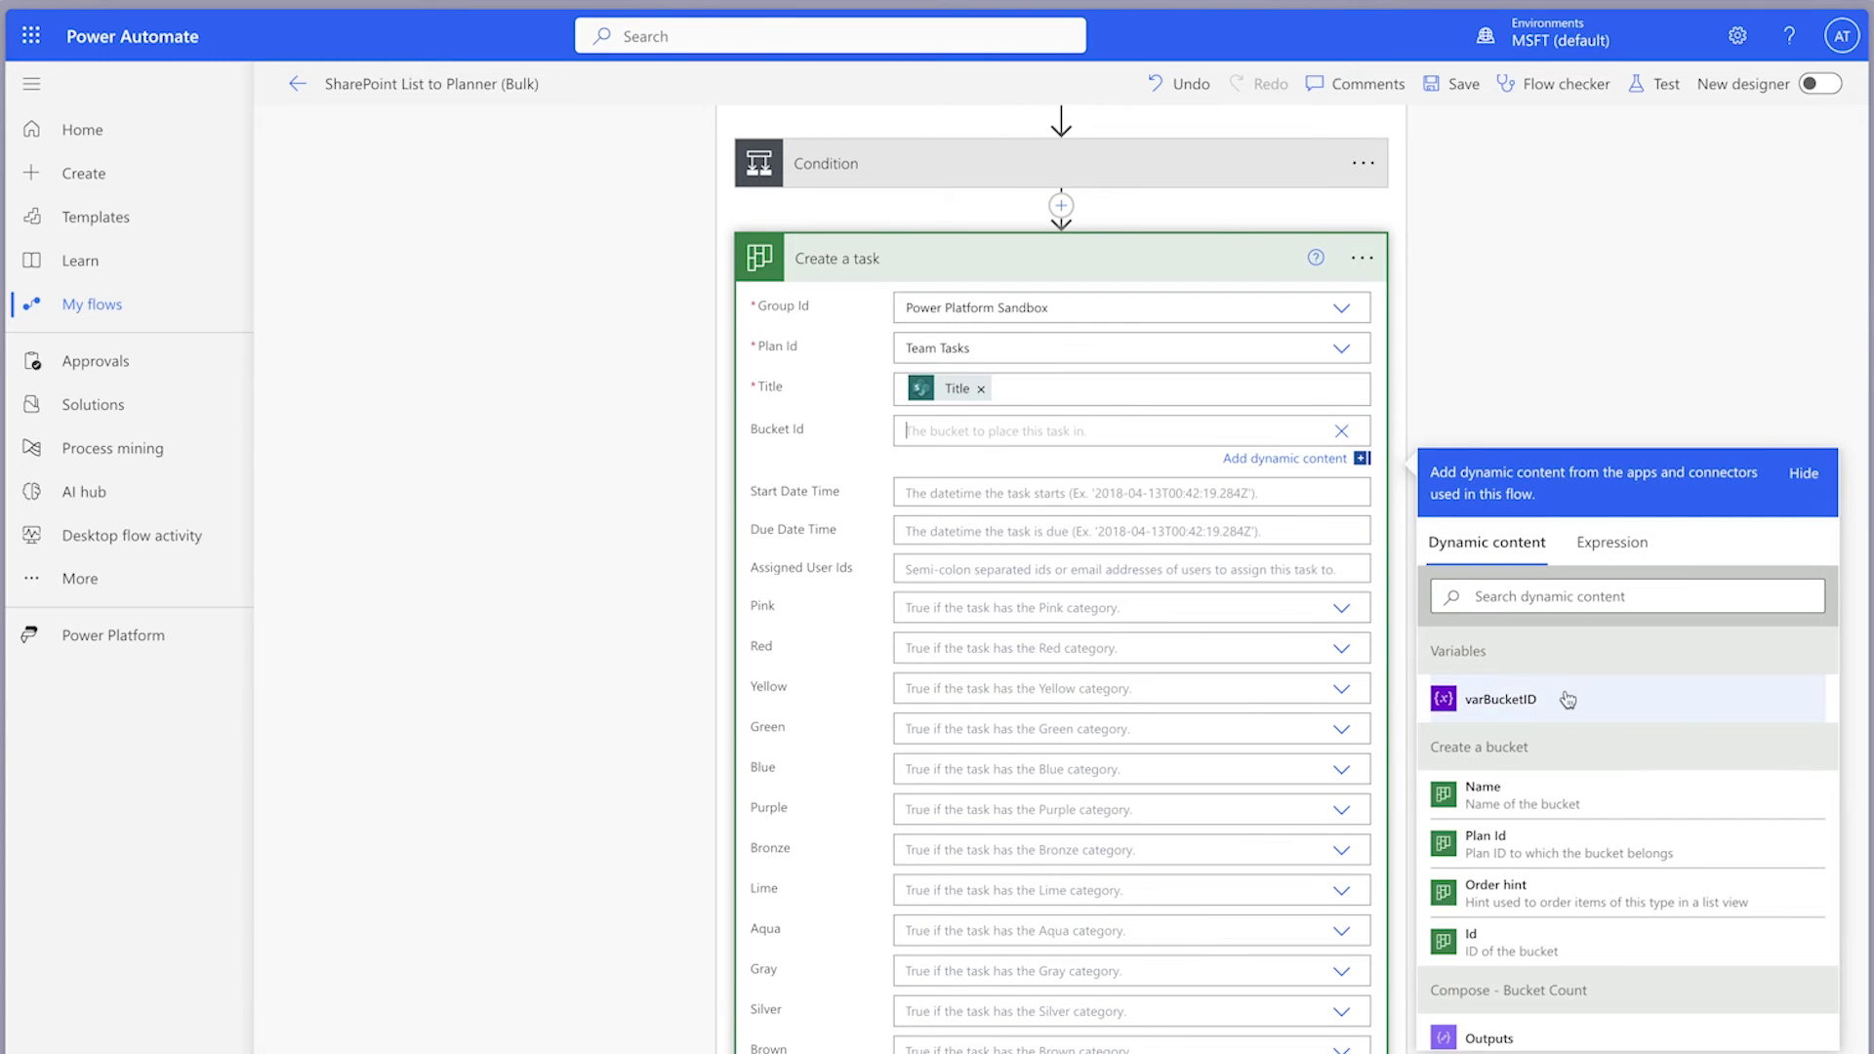
pyautogui.click(1567, 699)
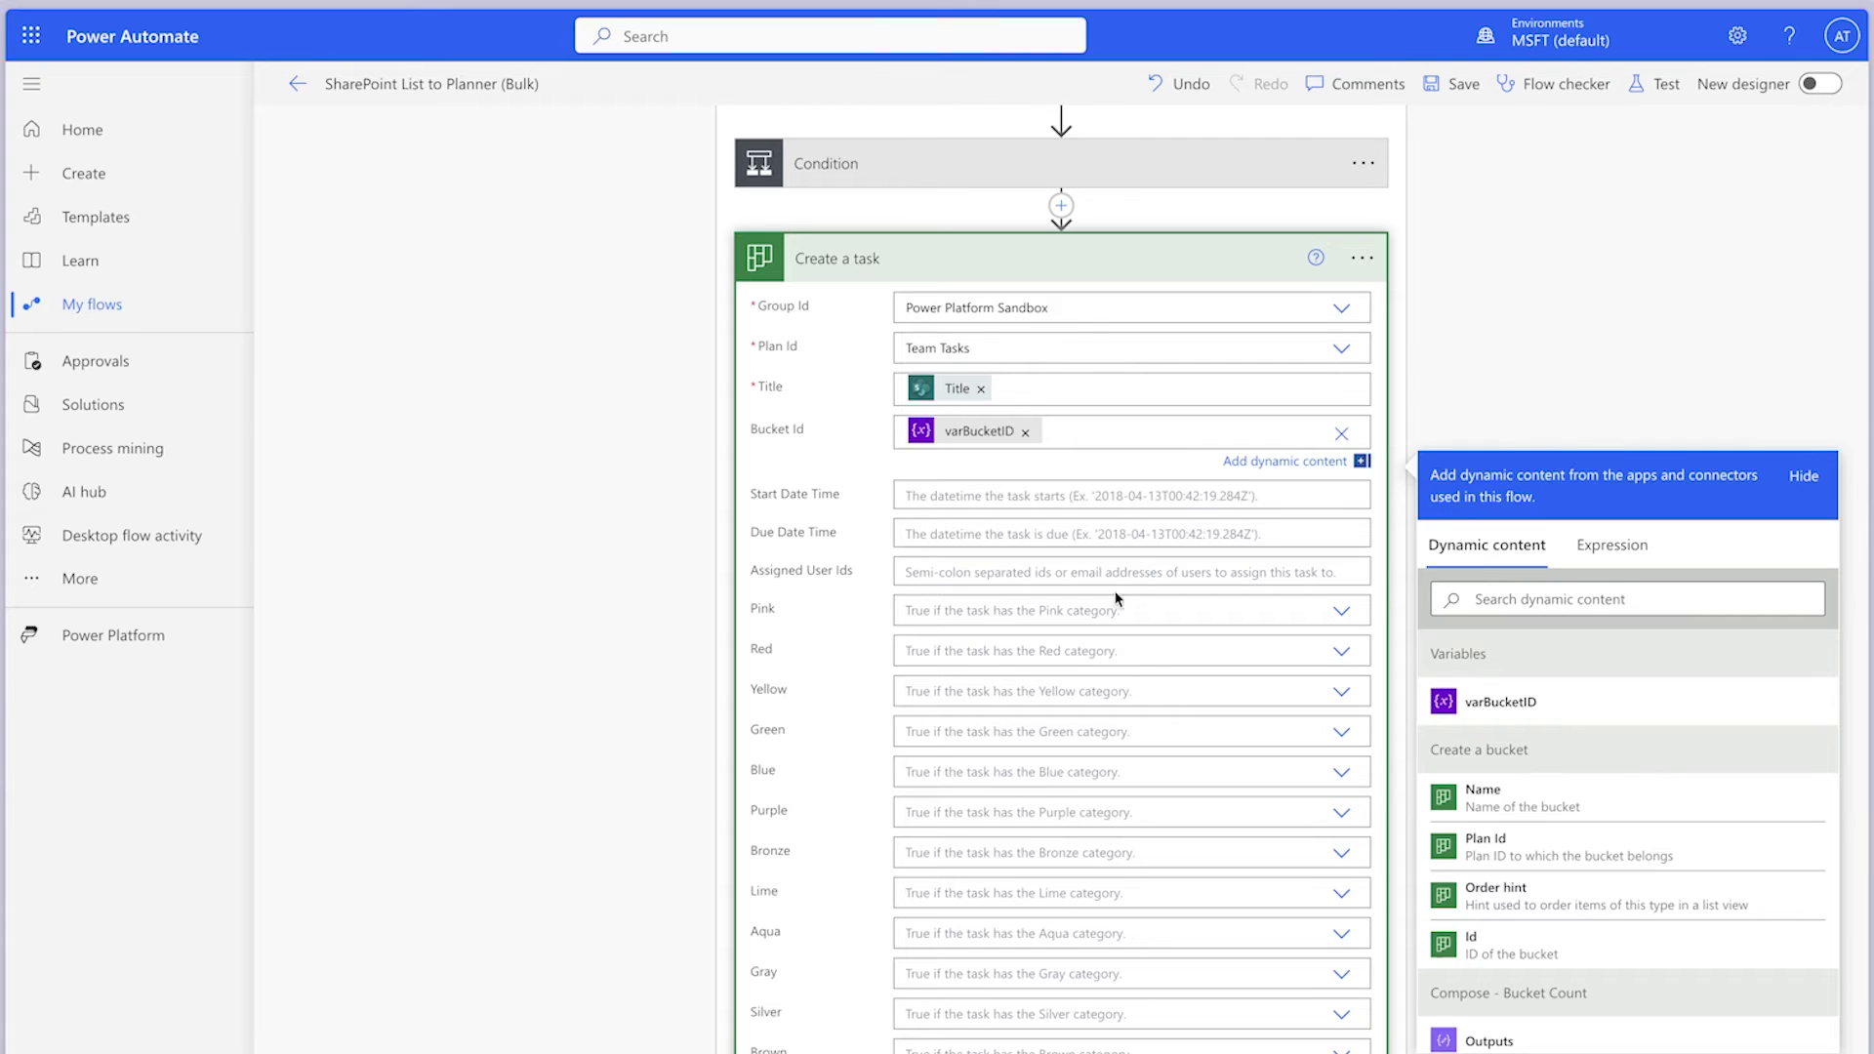
# Step: Set the task's Due Date Time to Task Due Date and its Assigned User Ids to the Join - Assigned To Users output
pyautogui.click(1045, 533)
pyautogui.click(1530, 695)
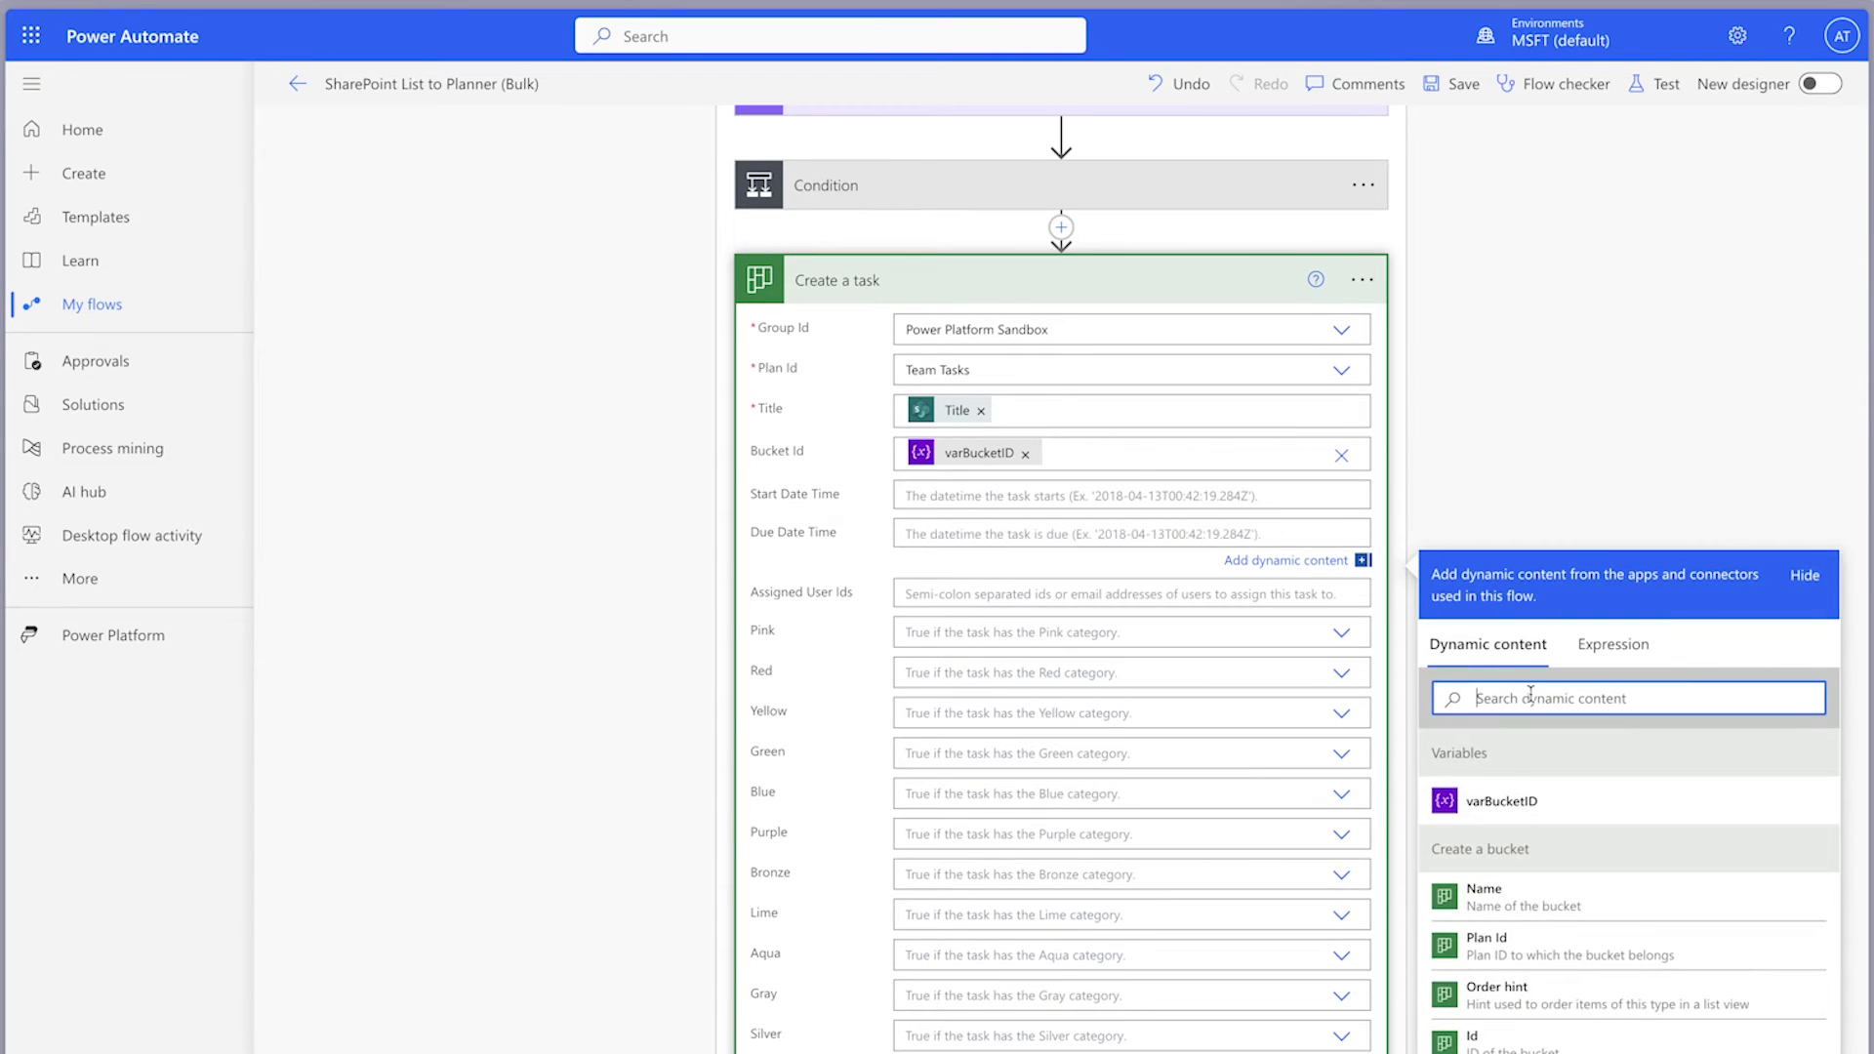
pyautogui.write('due d')
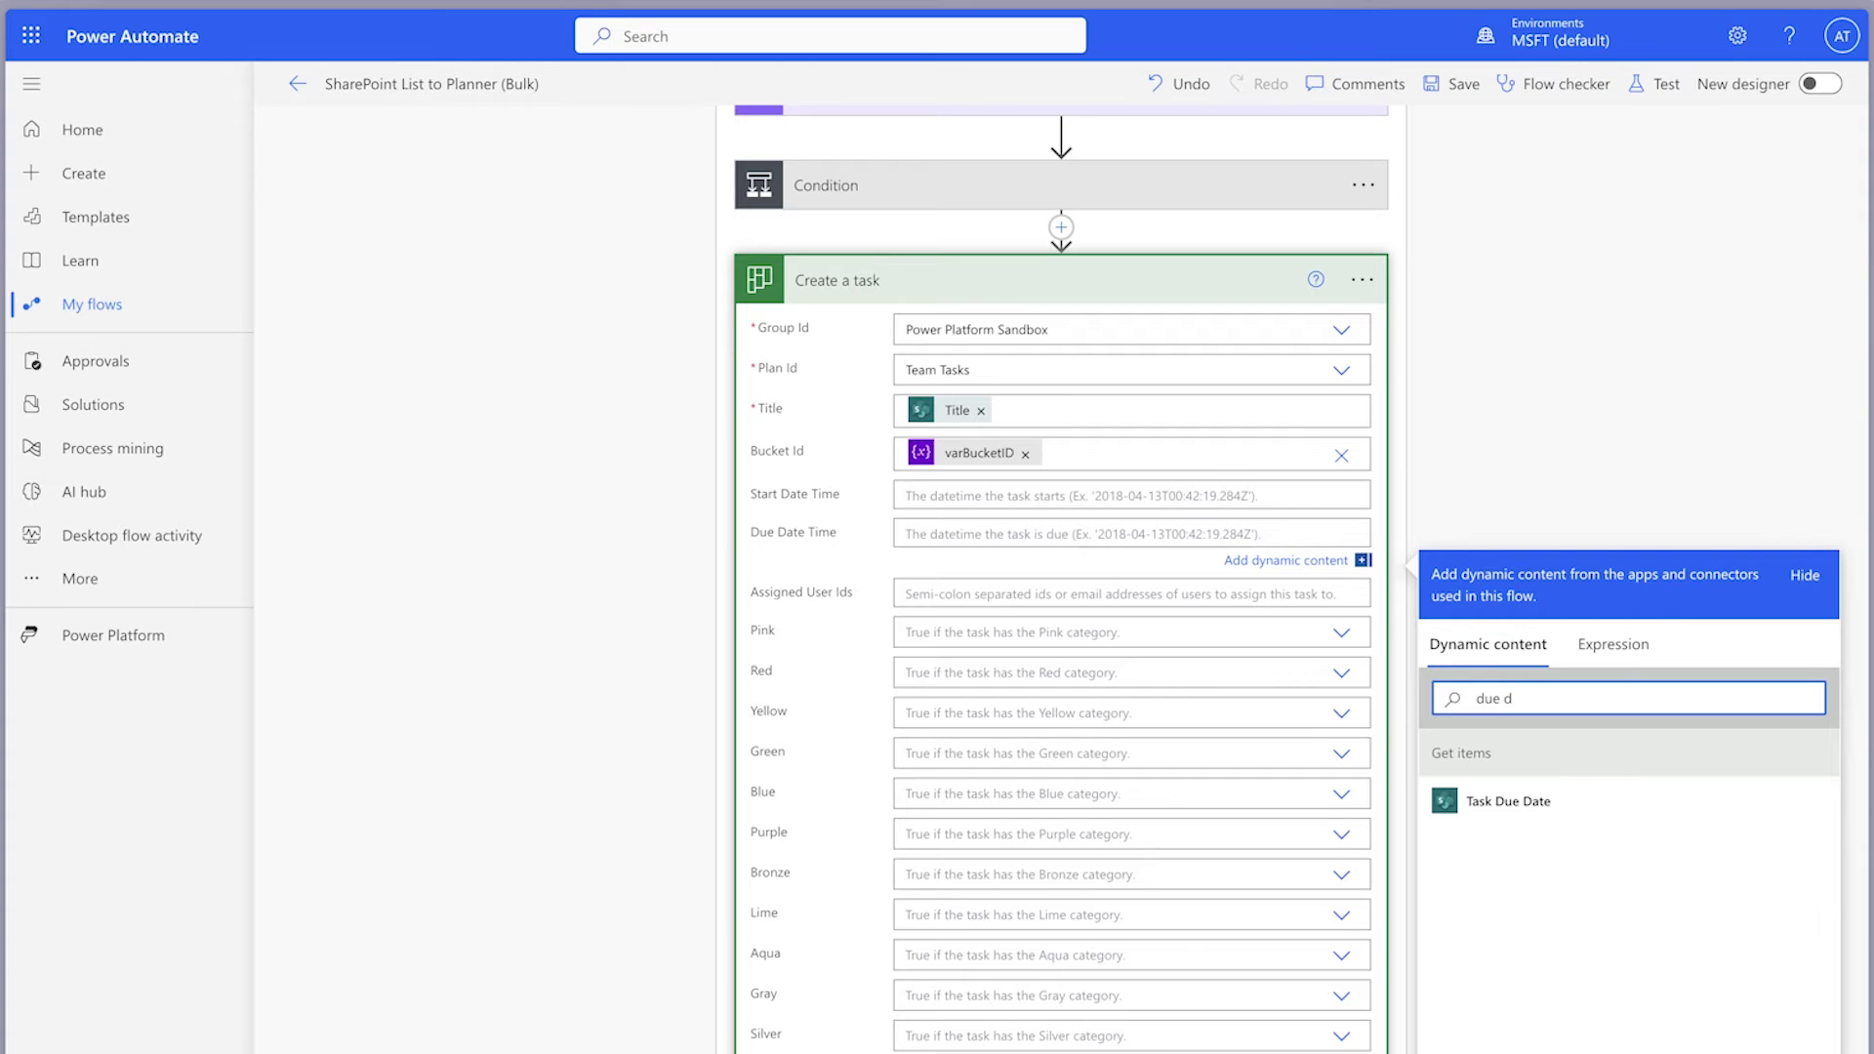
pyautogui.click(1560, 798)
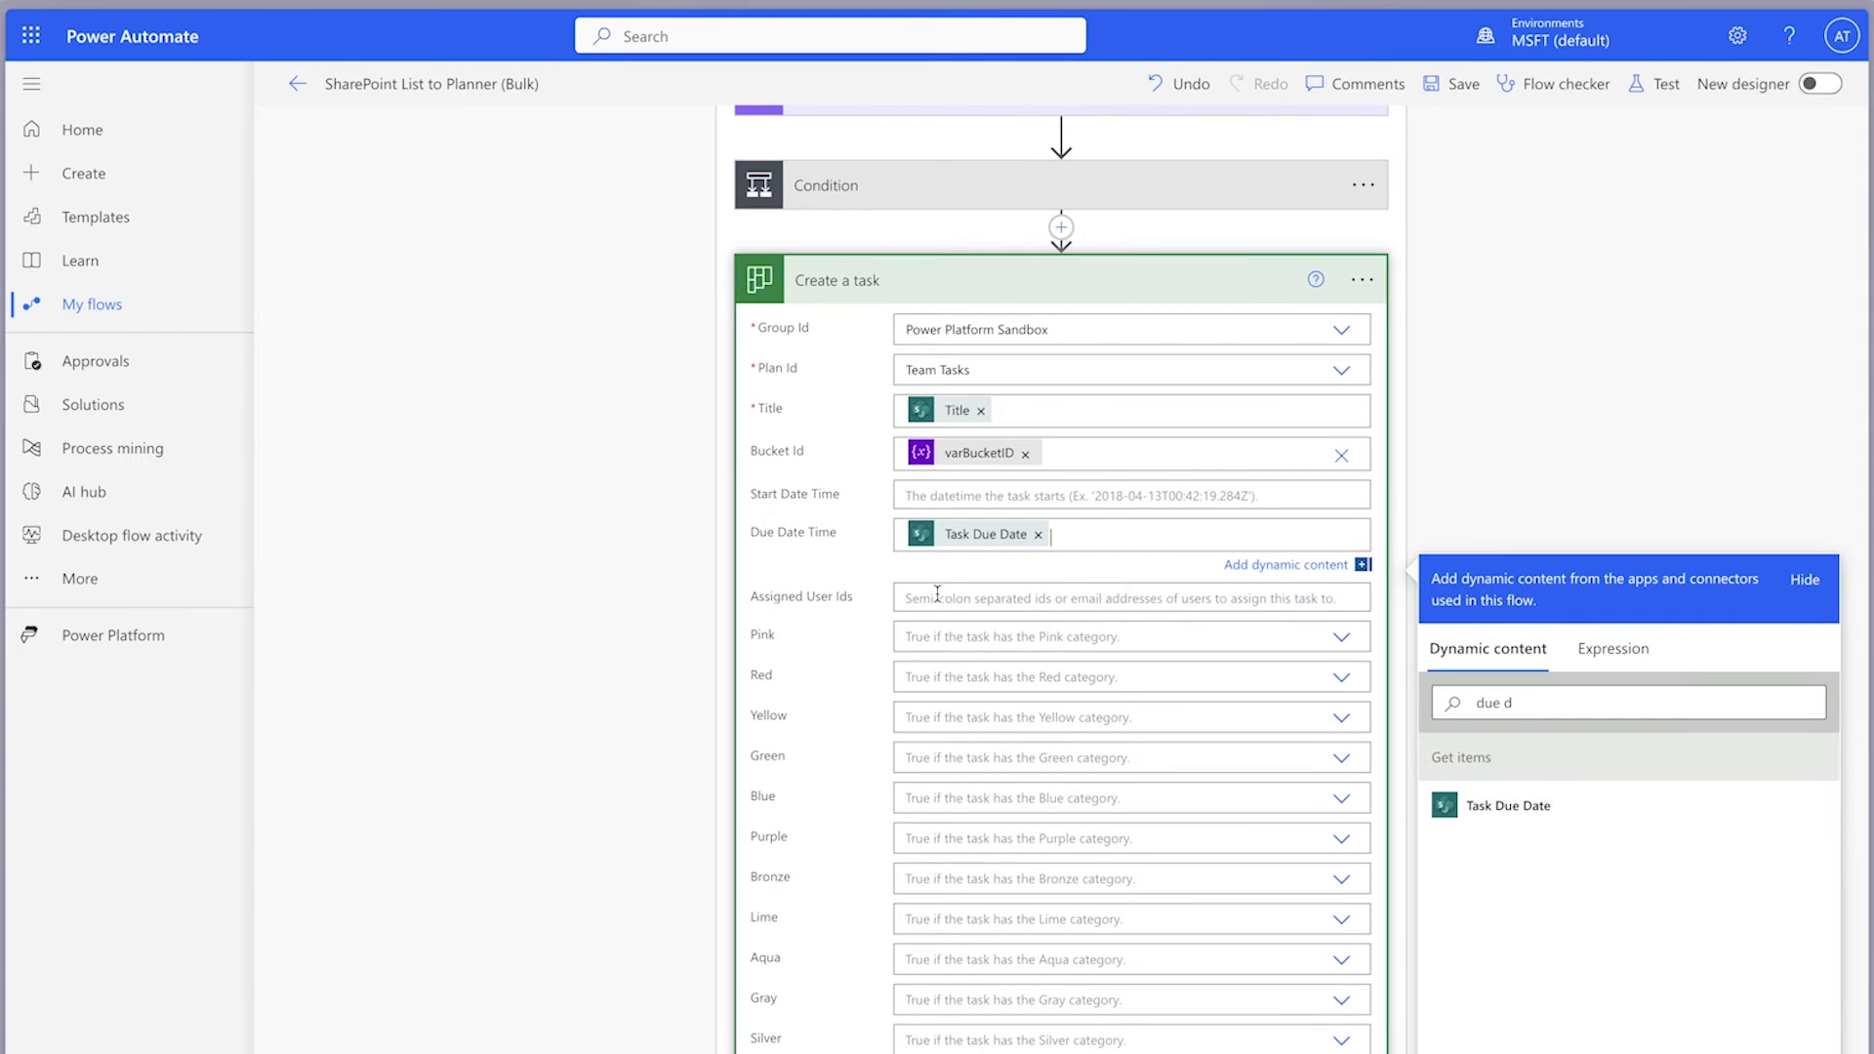
pyautogui.click(940, 597)
pyautogui.click(1525, 762)
pyautogui.write('output')
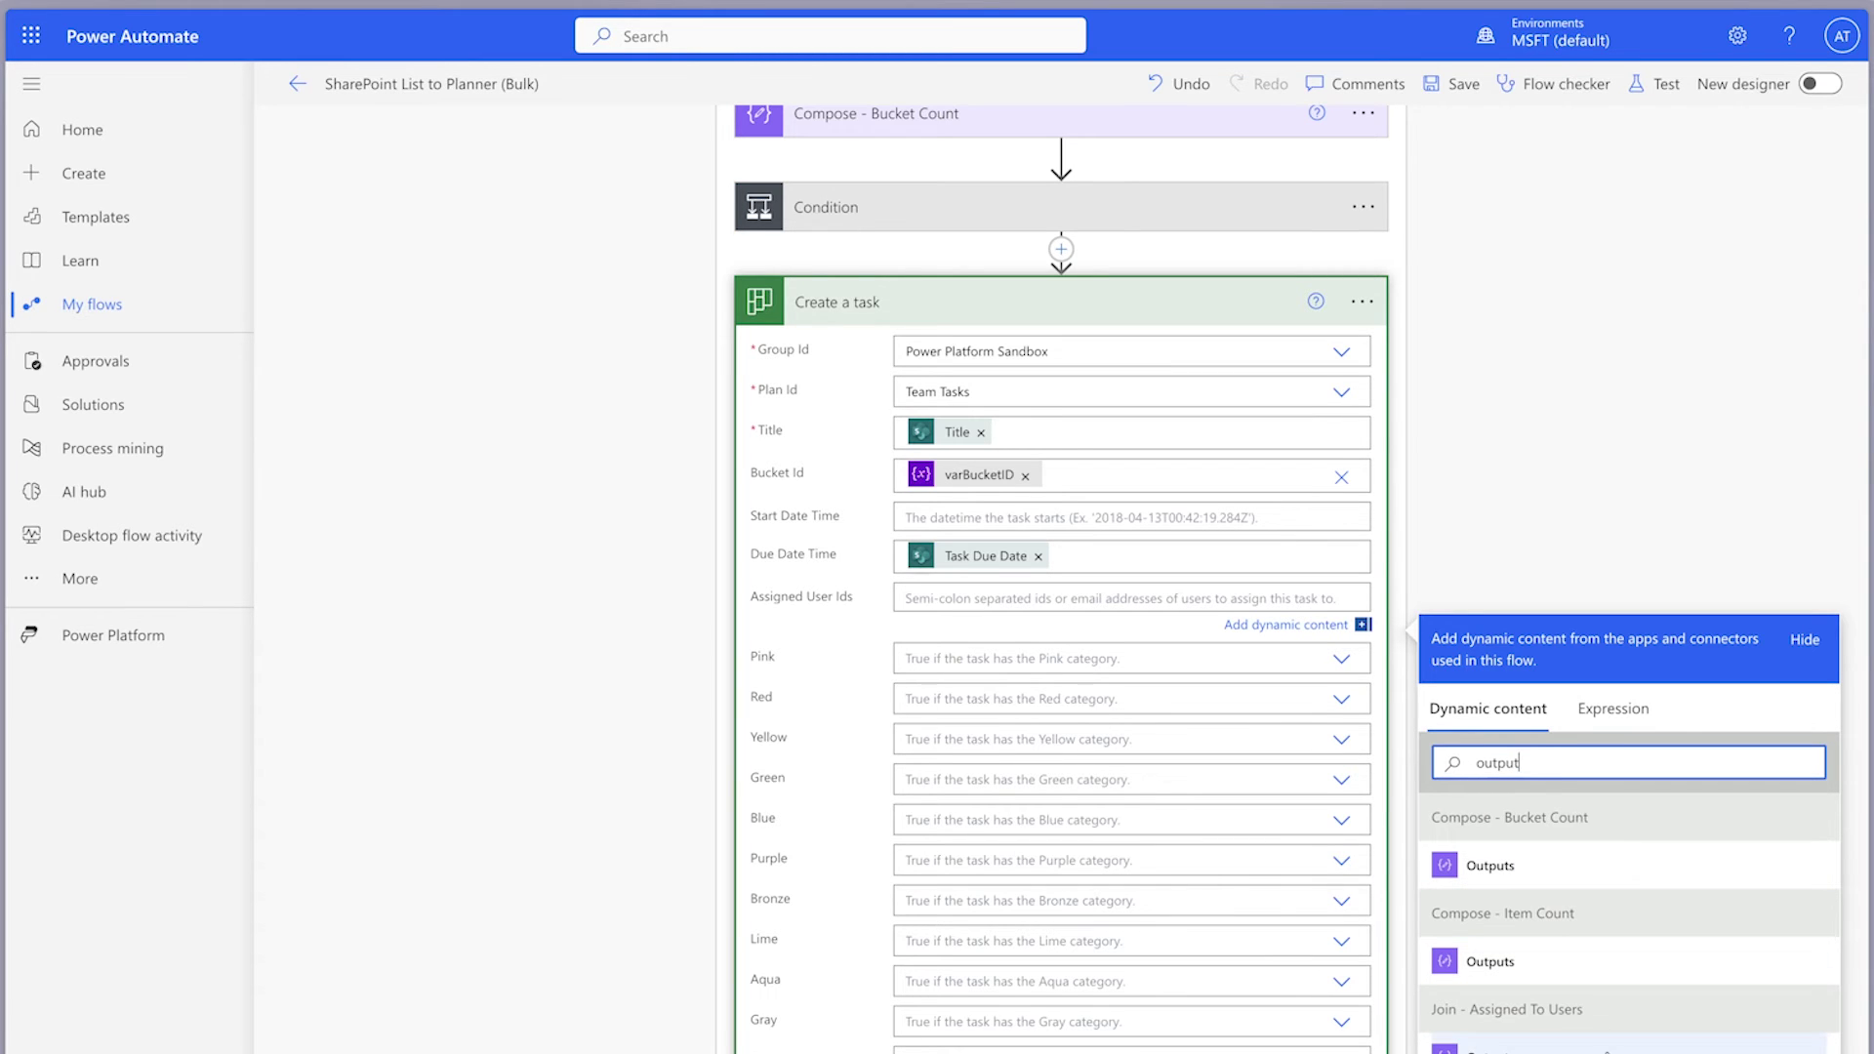
pyautogui.click(1490, 1047)
# Step: Save the flow with its Create a task action and run another manual test
pyautogui.click(1656, 83)
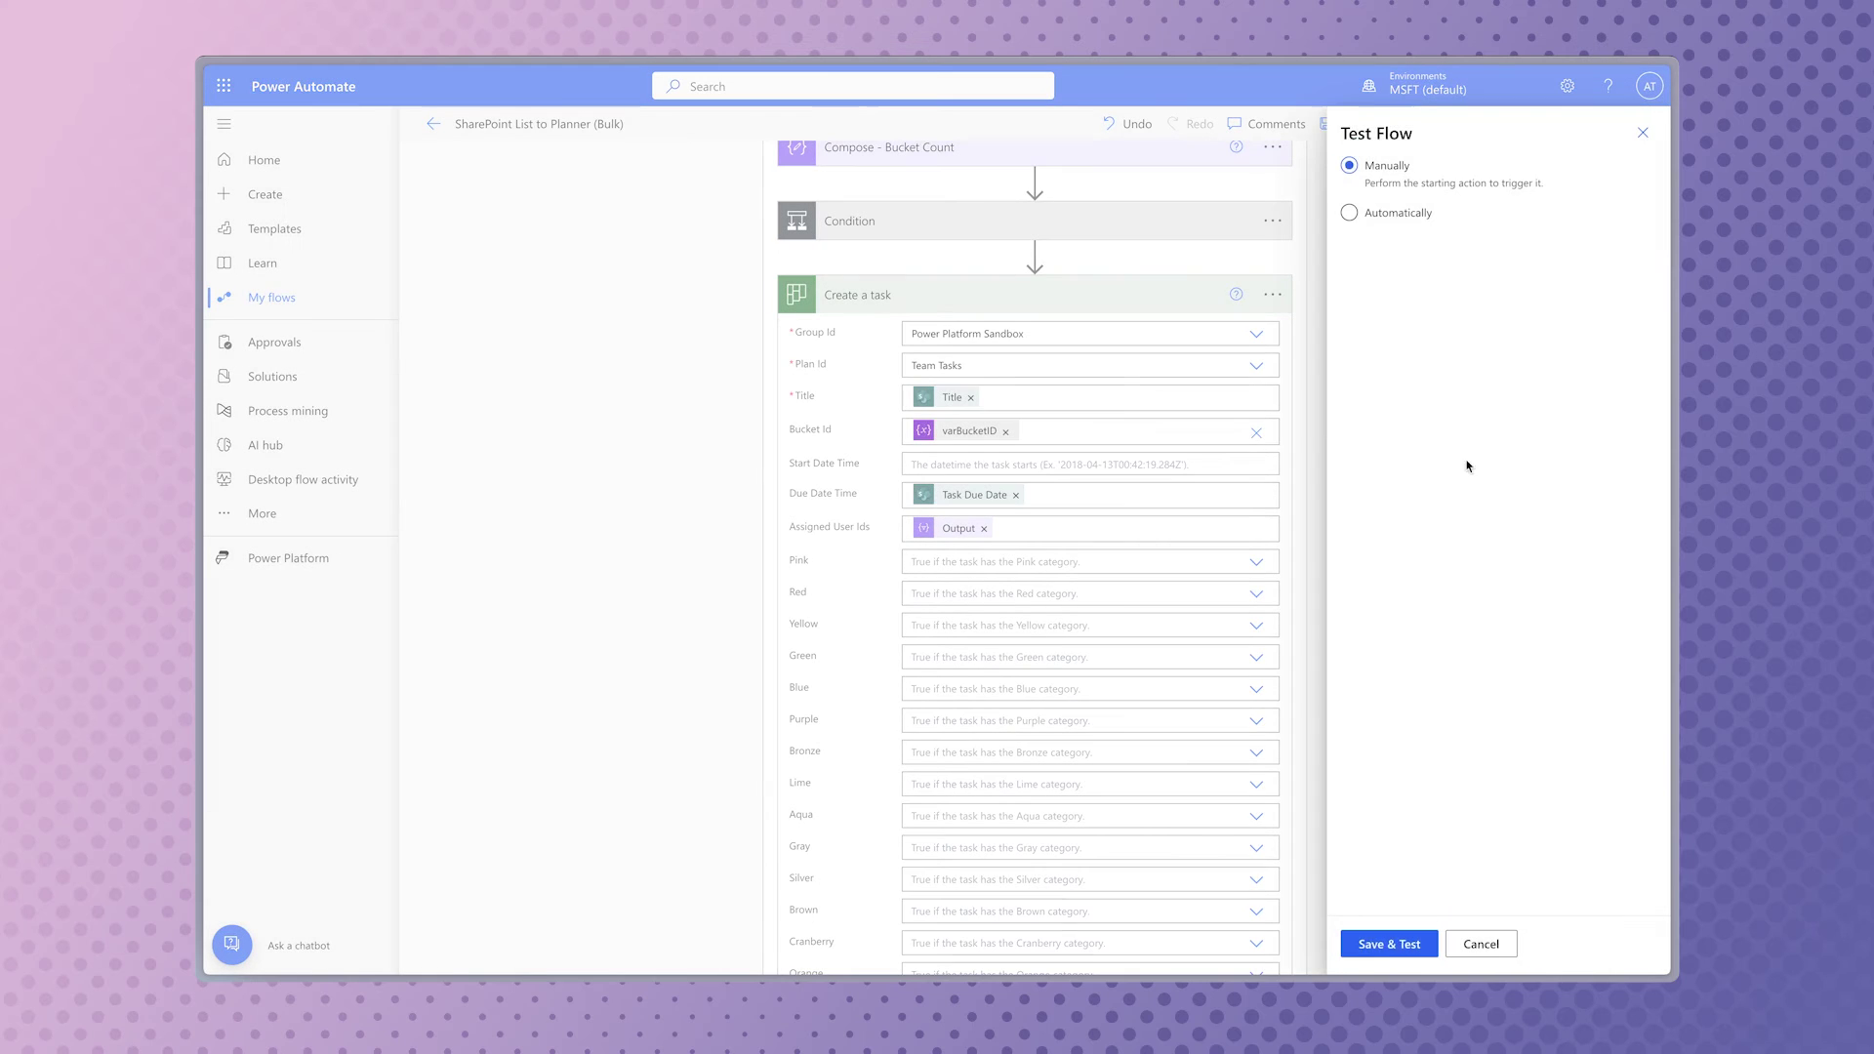
pyautogui.click(1390, 944)
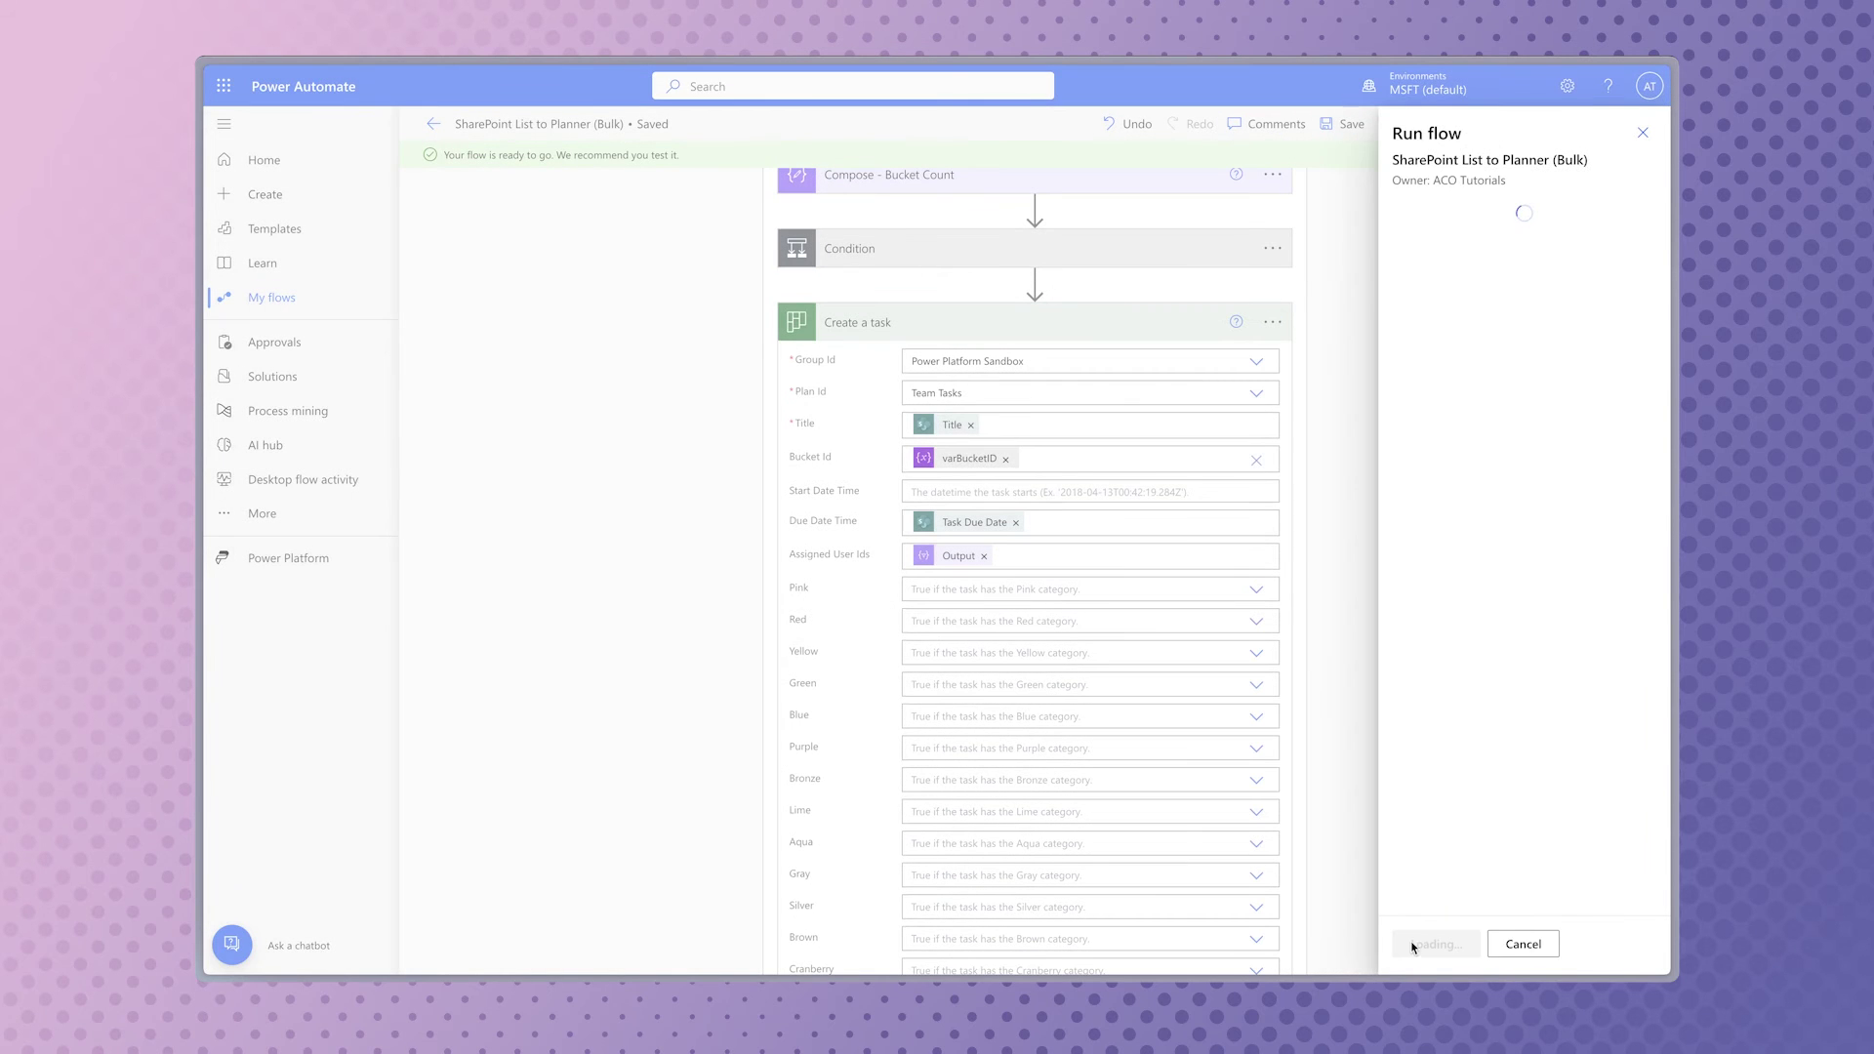
pyautogui.click(1444, 944)
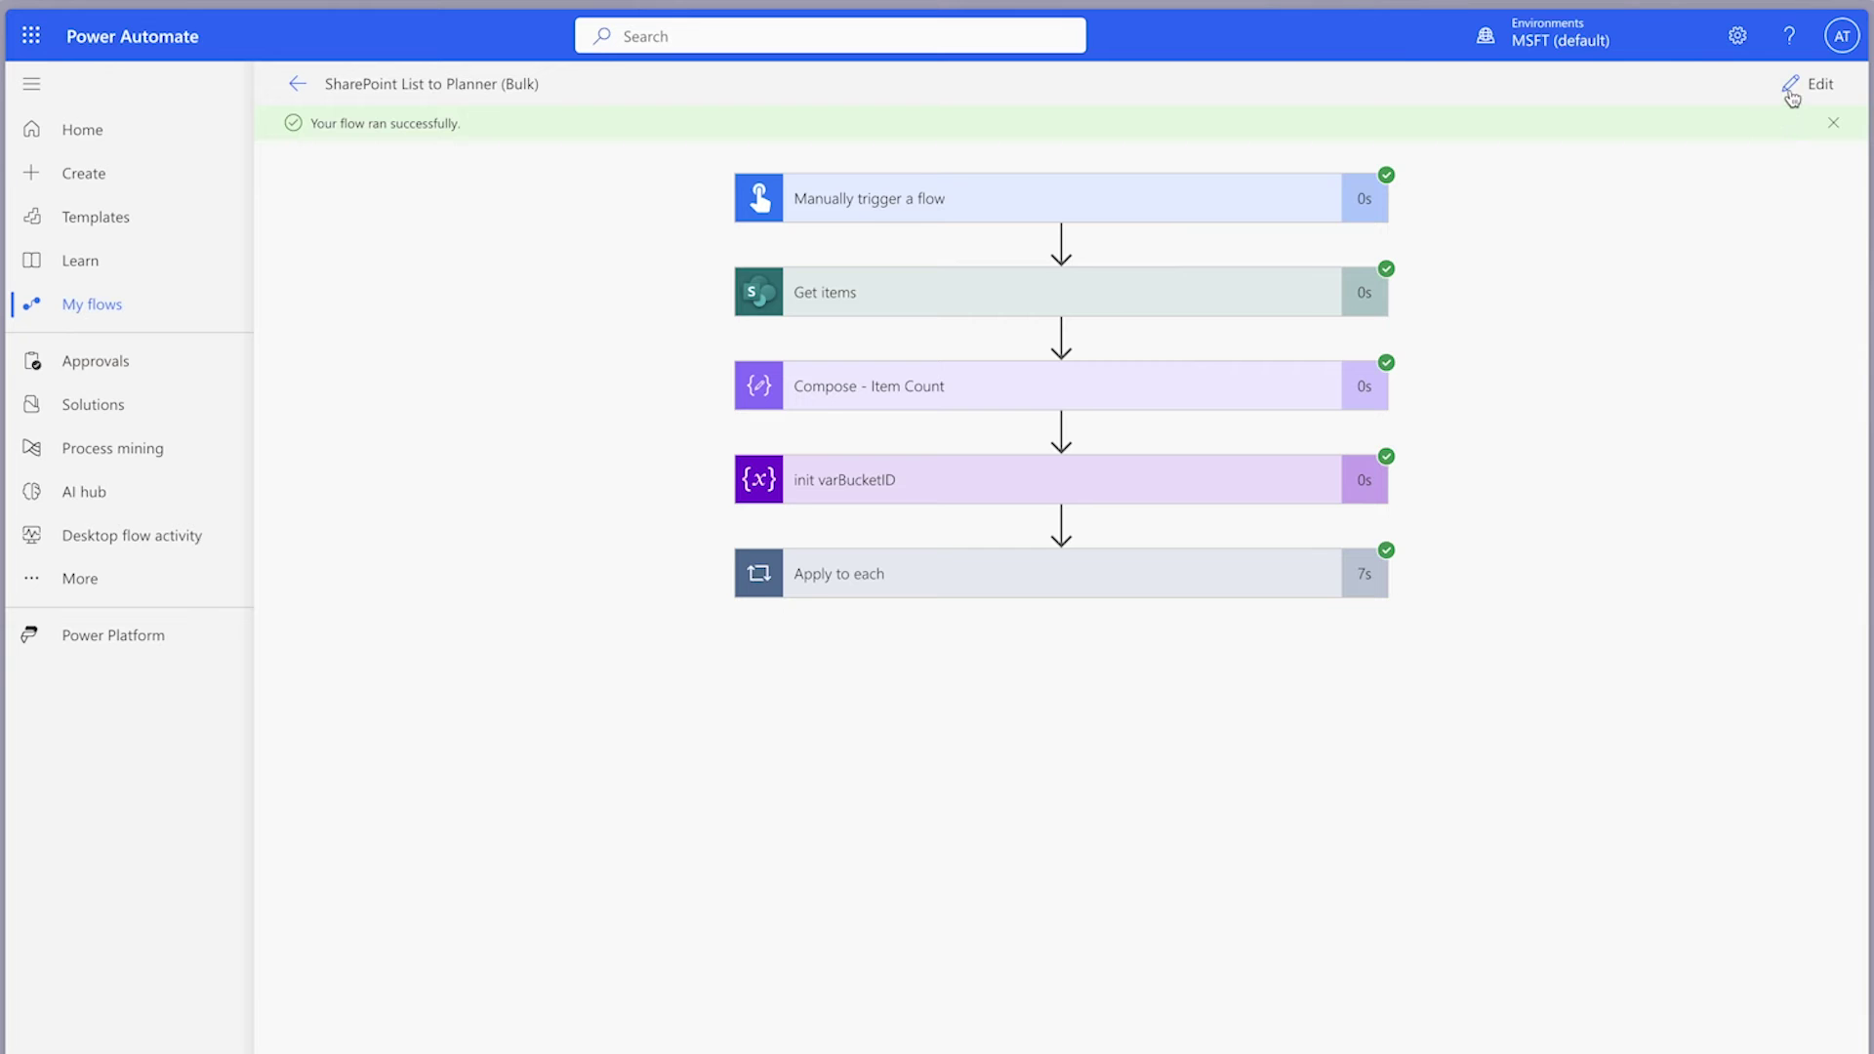
# Step: Return to editing the flow and clear the Top Count of the Get items action
pyautogui.click(1801, 88)
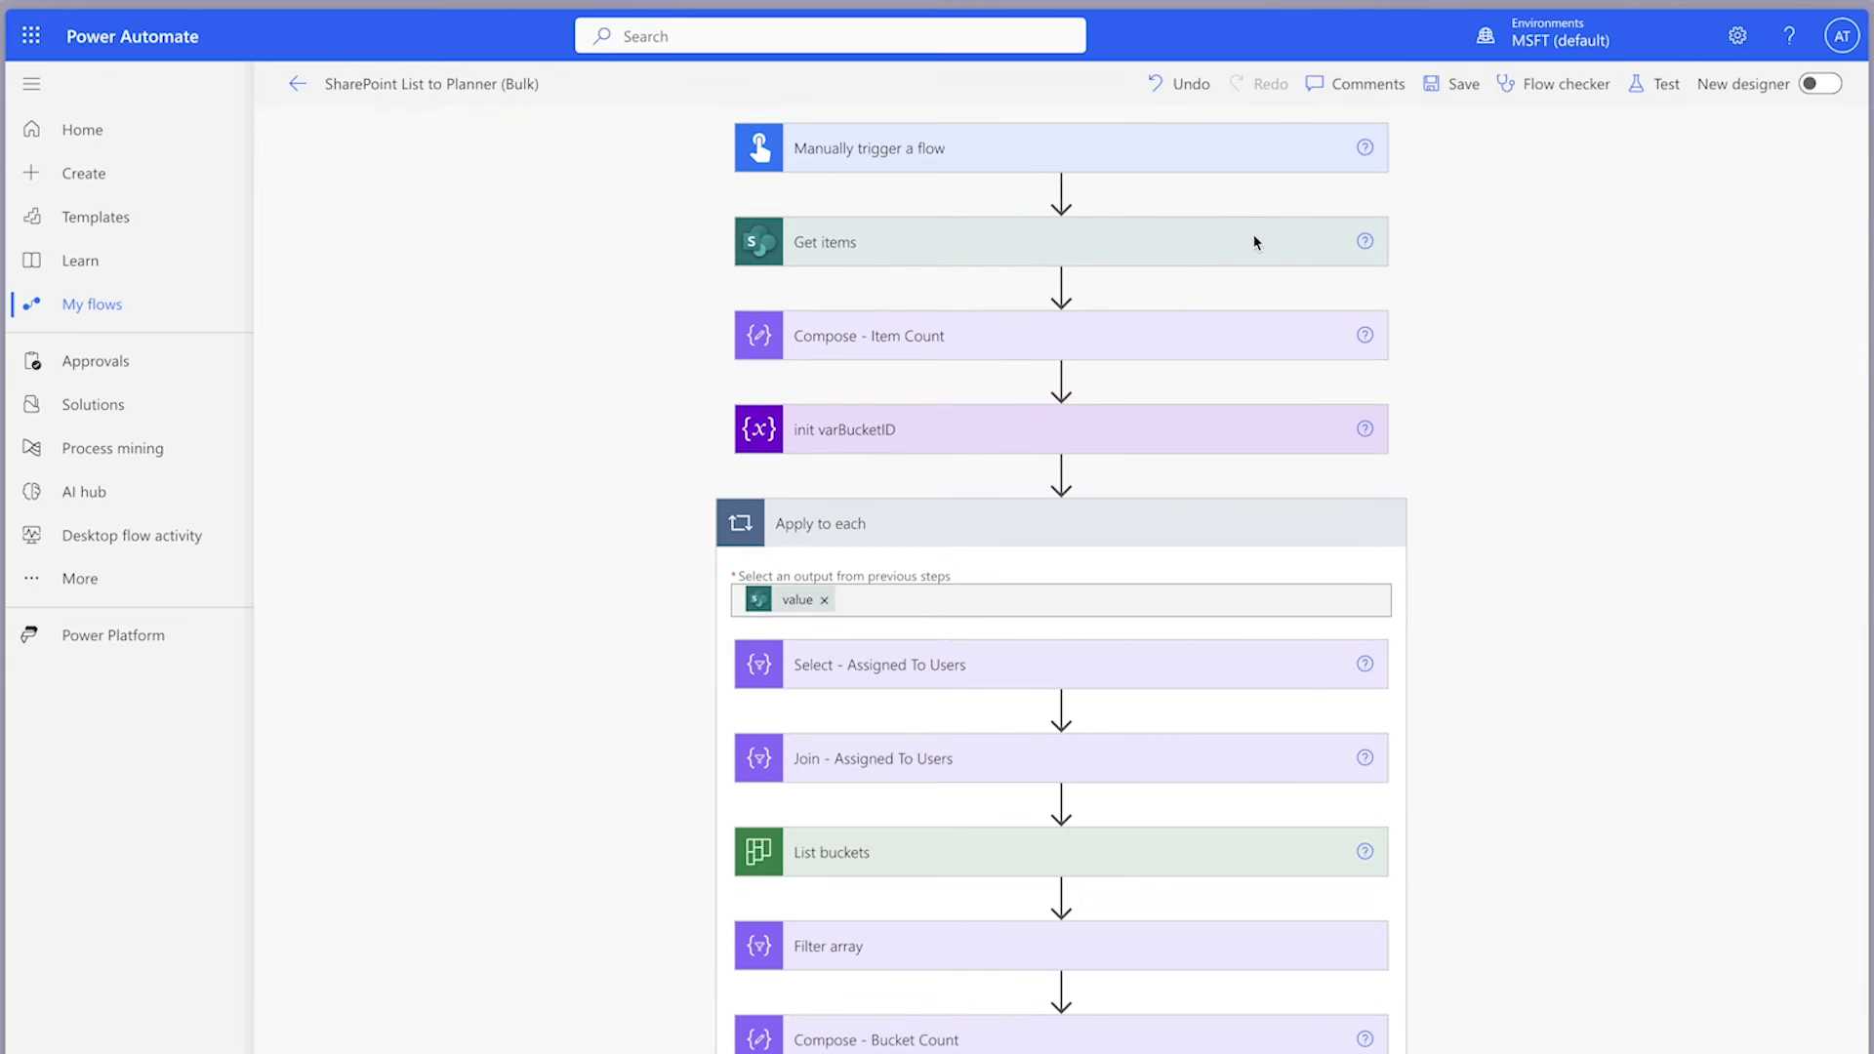
pyautogui.click(1165, 245)
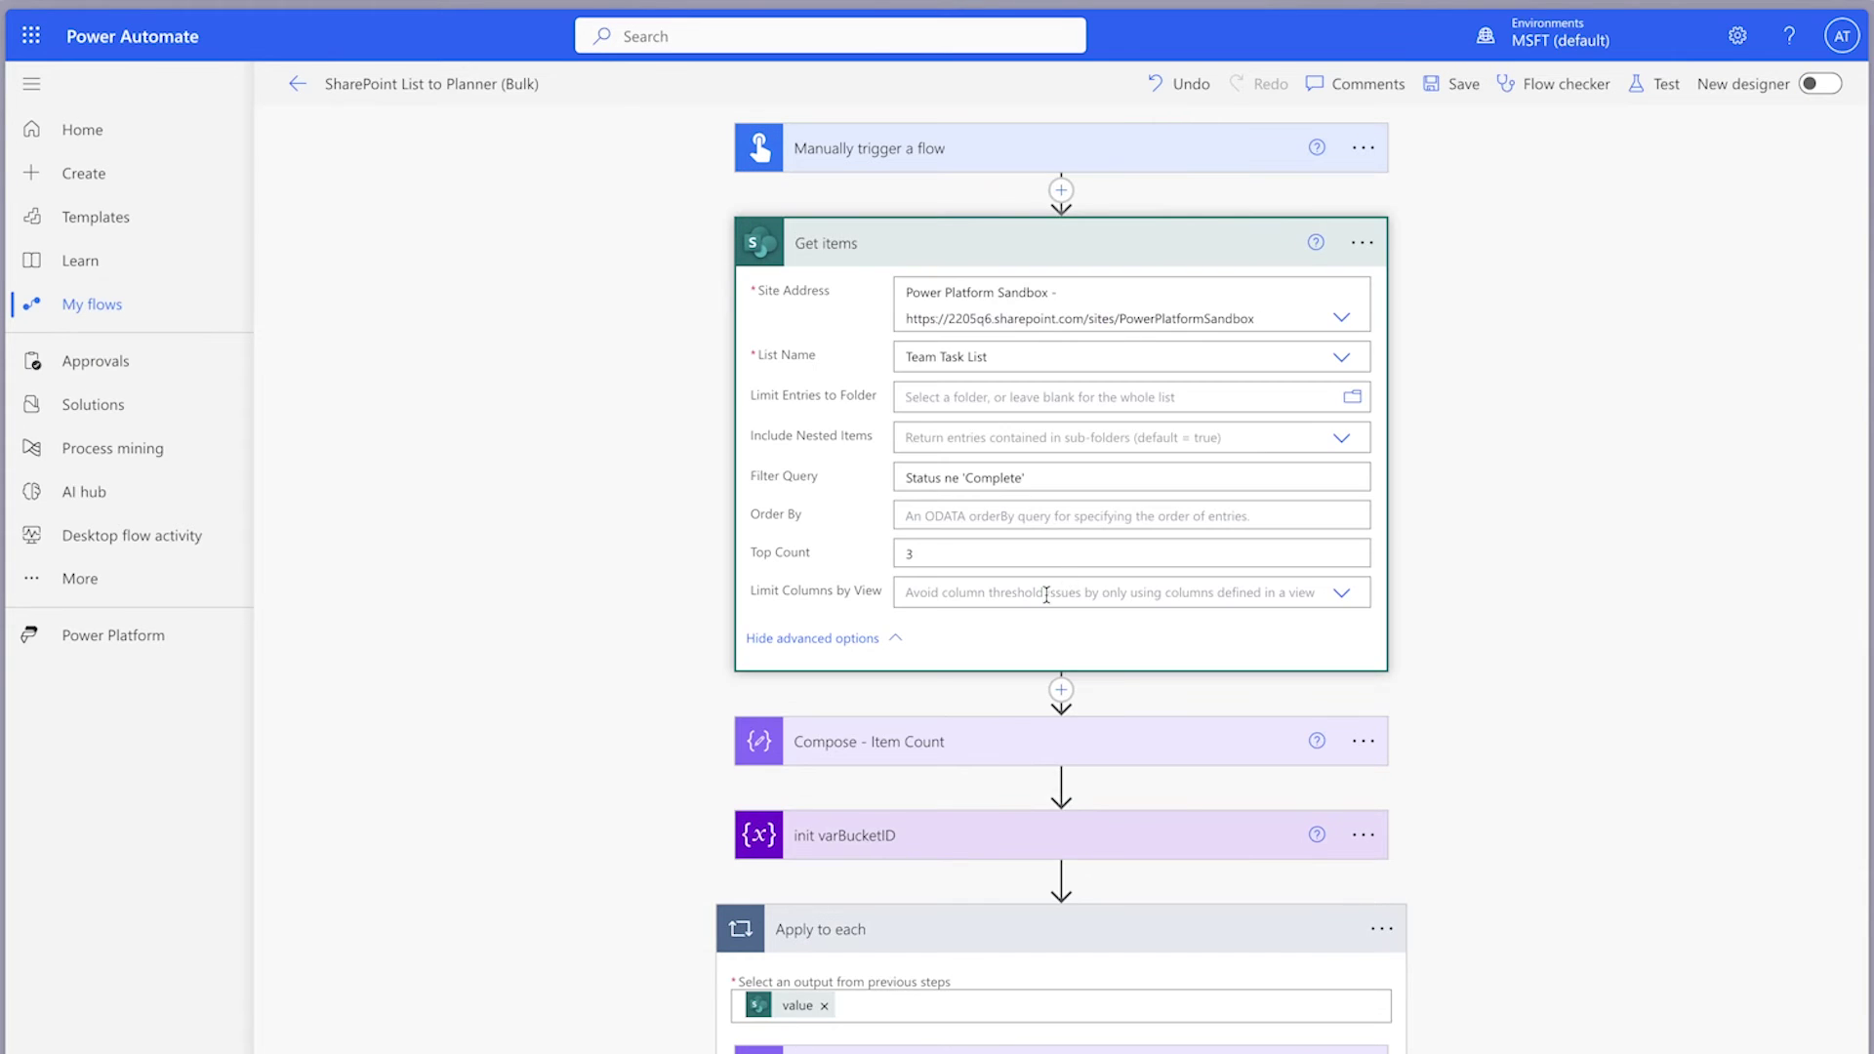
pyautogui.press('BackSpace')
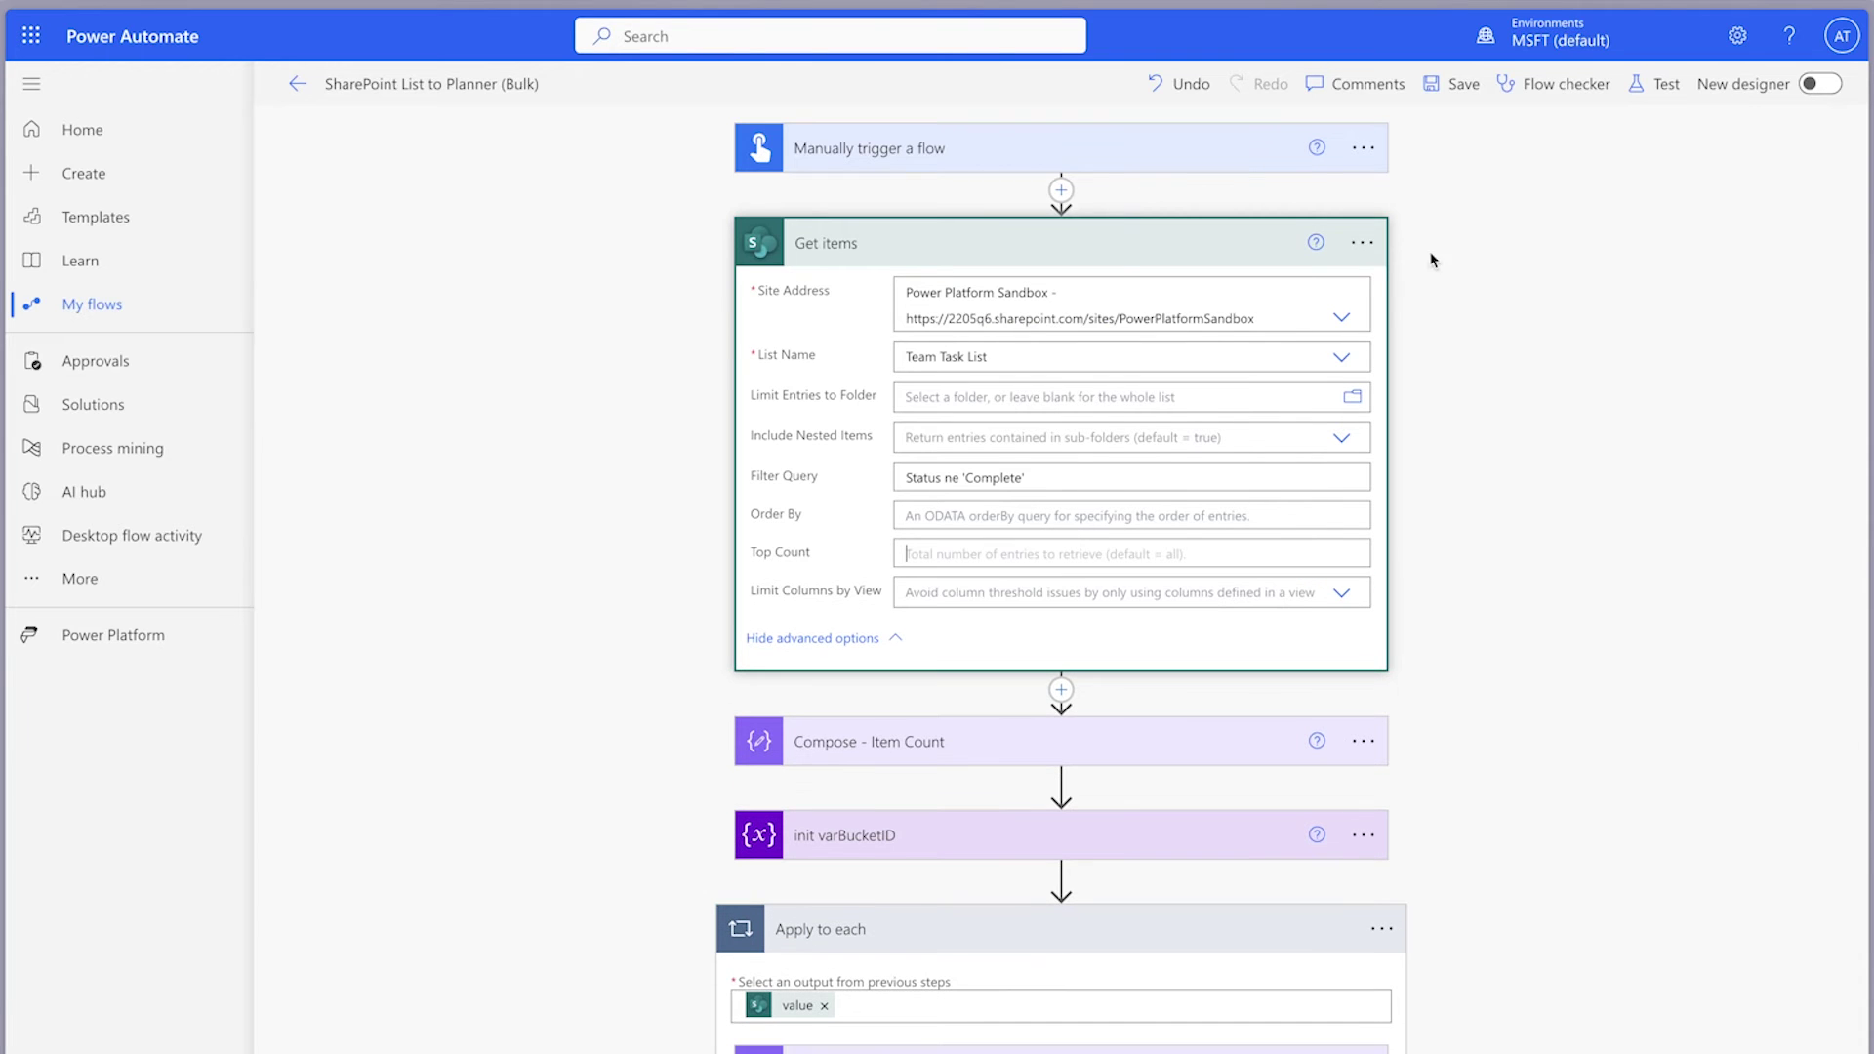
# Step: Turn on Pagination in the Get items settings and set its threshold to 500
pyautogui.click(1364, 243)
pyautogui.click(1508, 435)
pyautogui.click(536, 485)
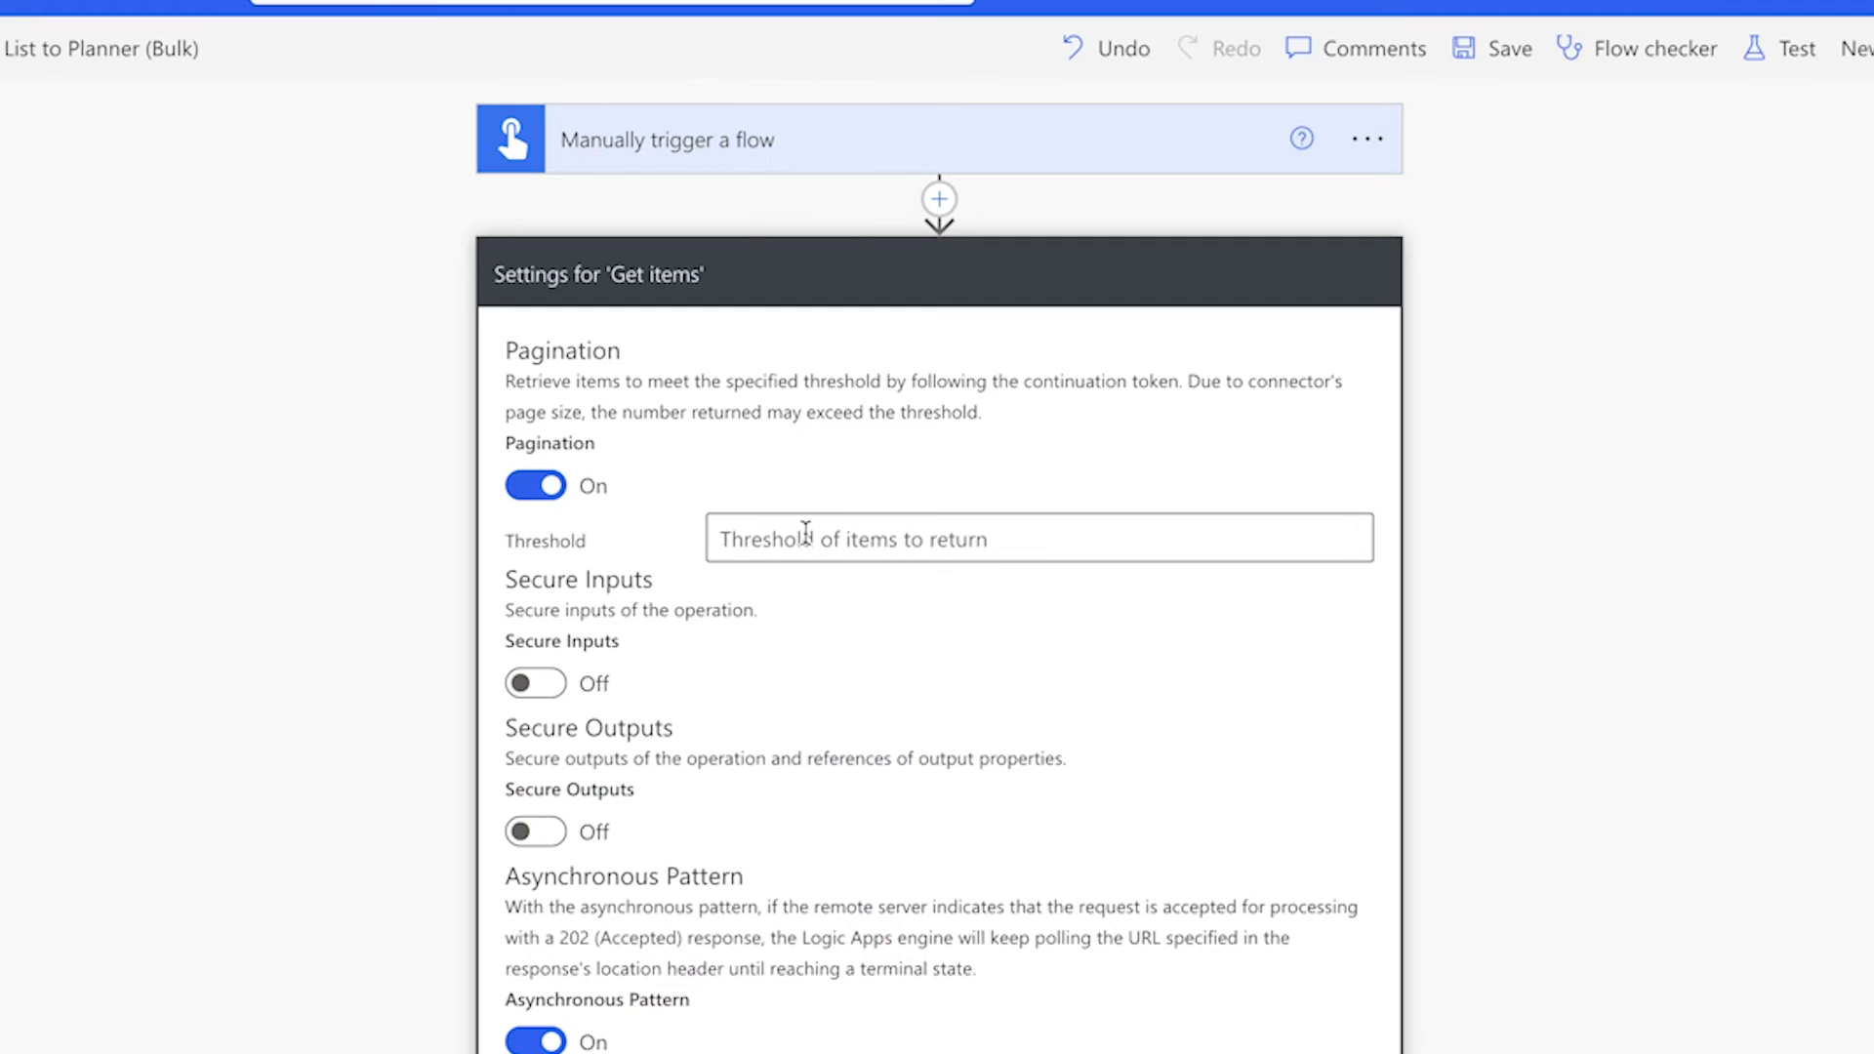
pyautogui.click(847, 540)
pyautogui.write('500')
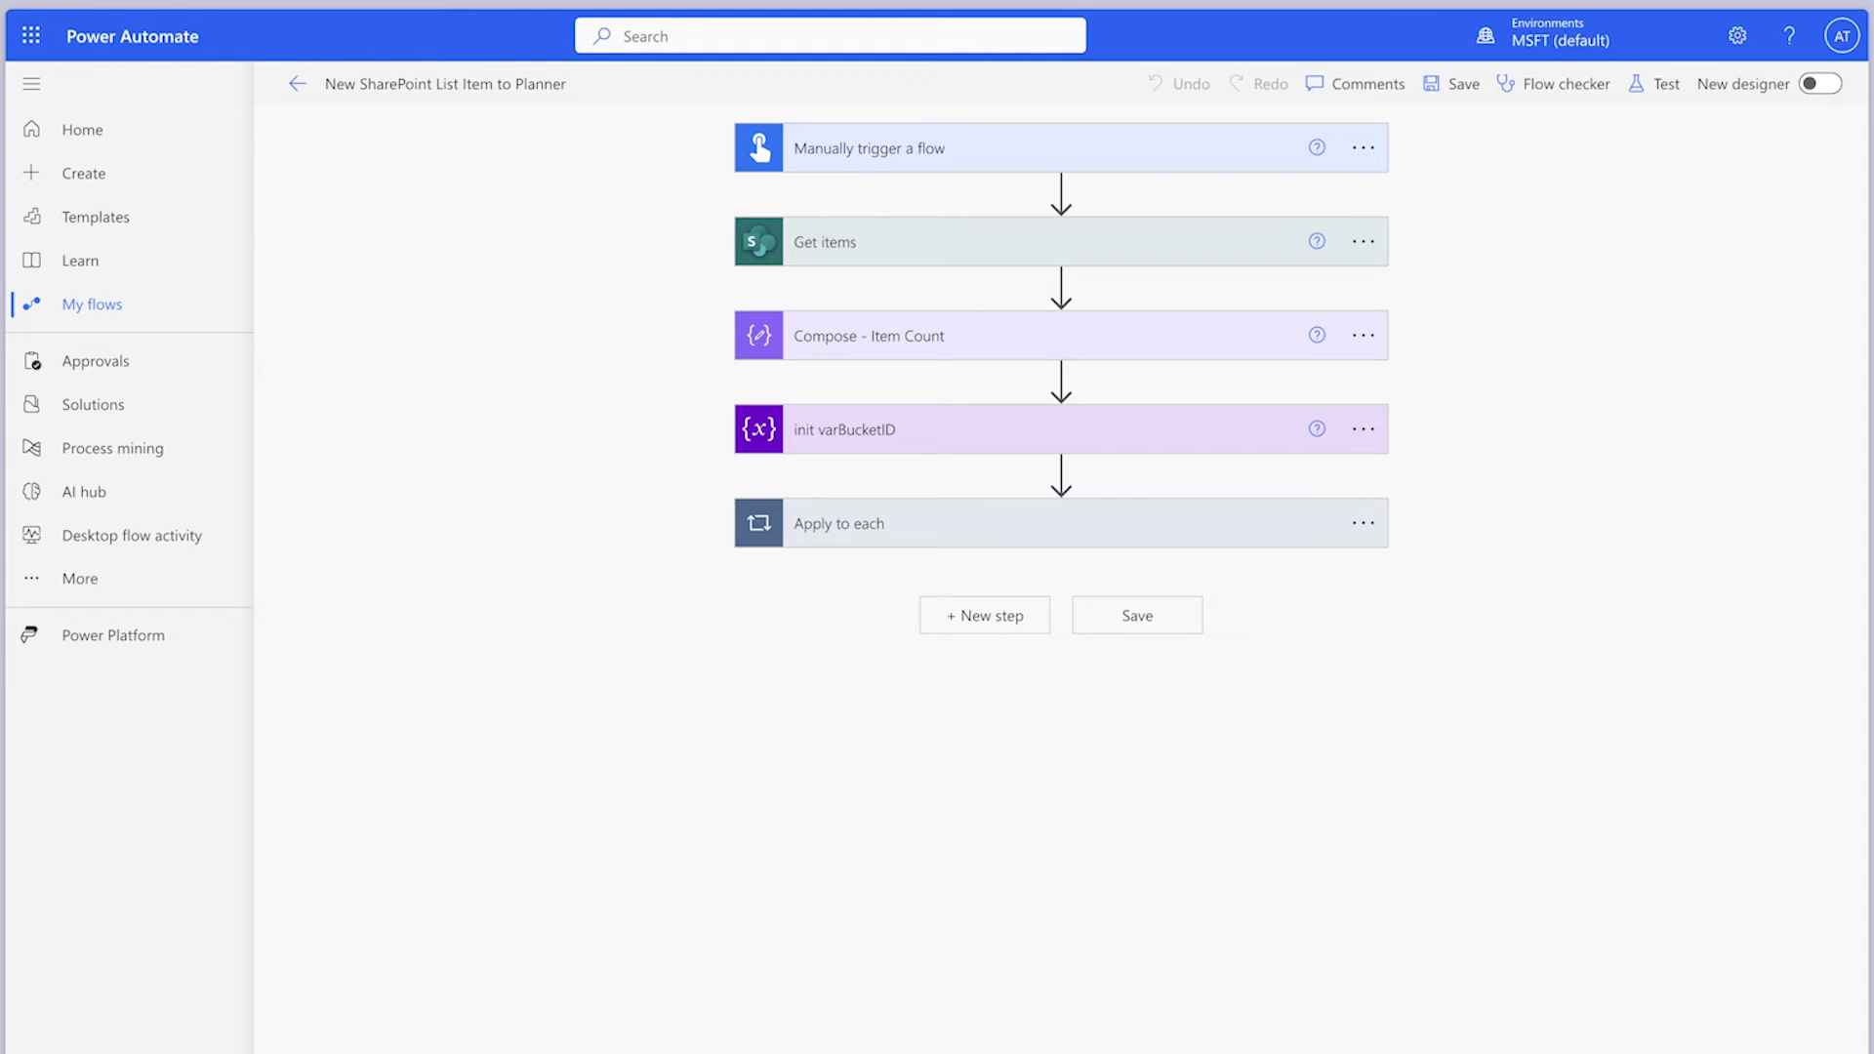
# Step: Delete the manual trigger and replace it with the SharePoint trigger When an item is created
pyautogui.click(1363, 149)
pyautogui.click(1525, 462)
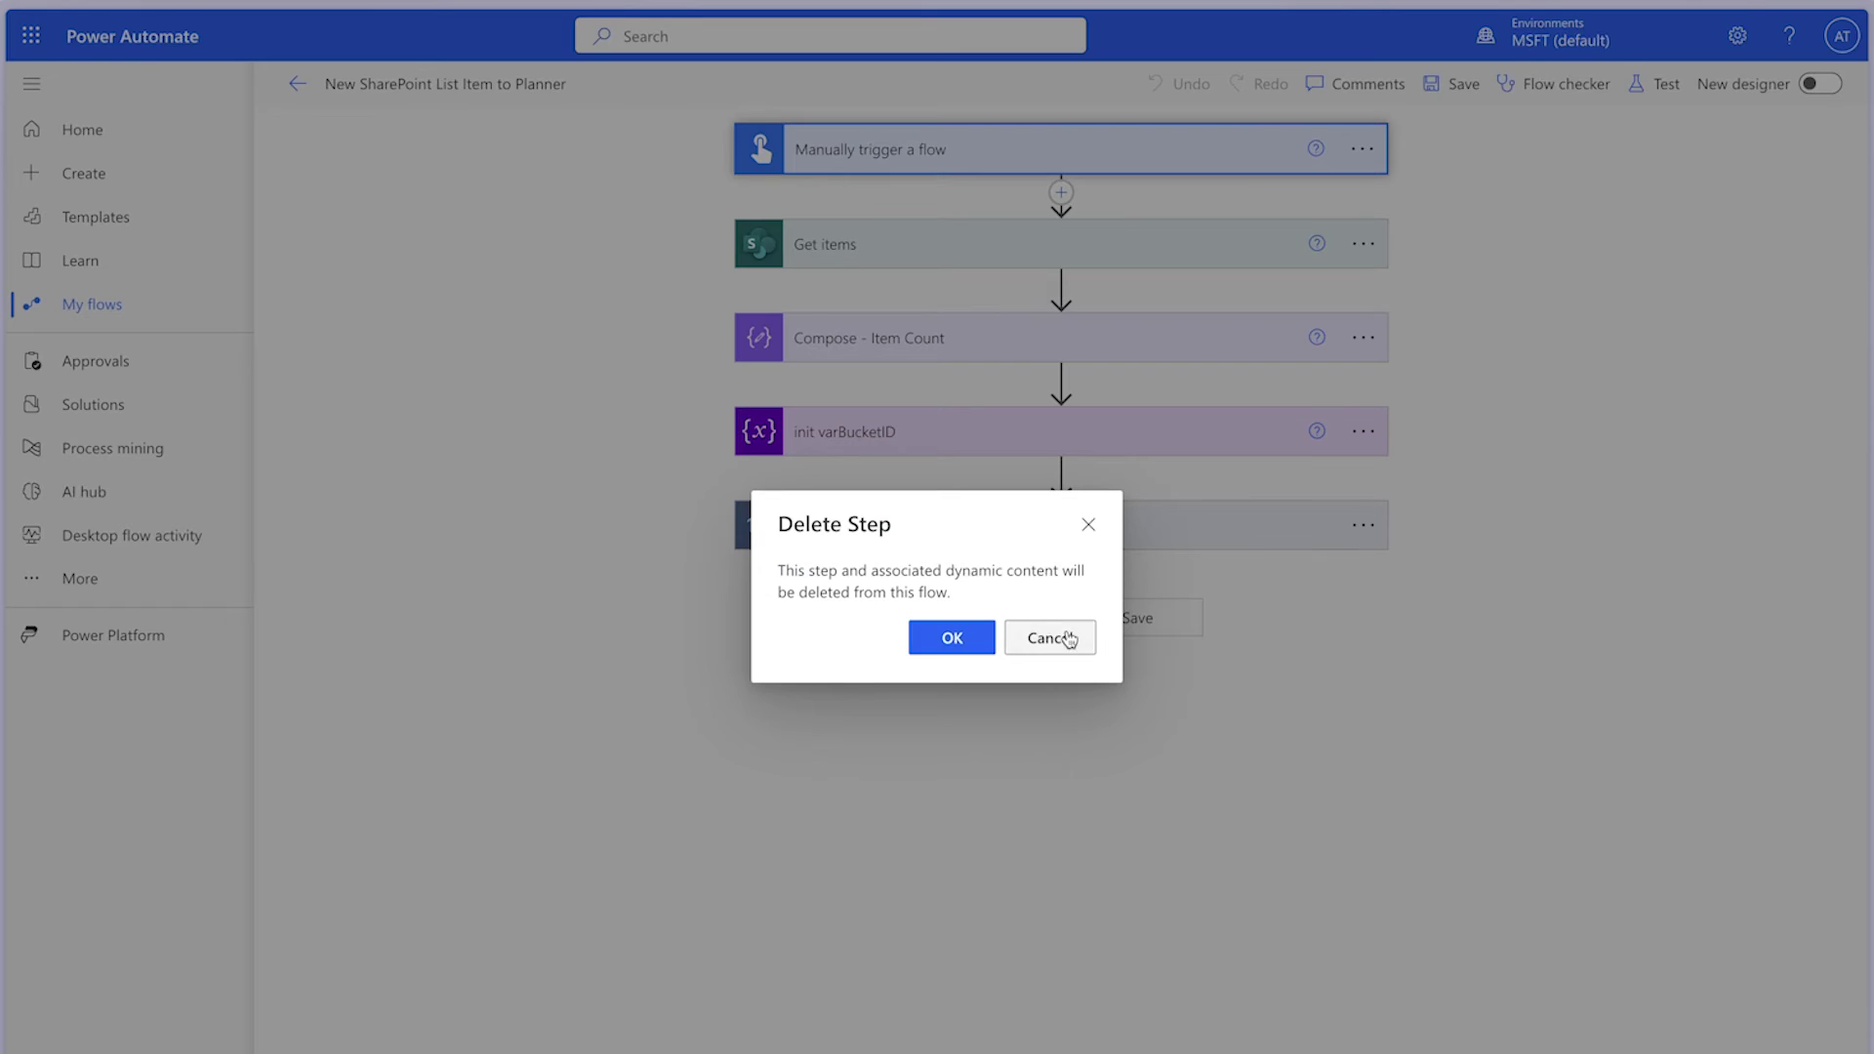
pyautogui.click(961, 639)
pyautogui.write('whe')
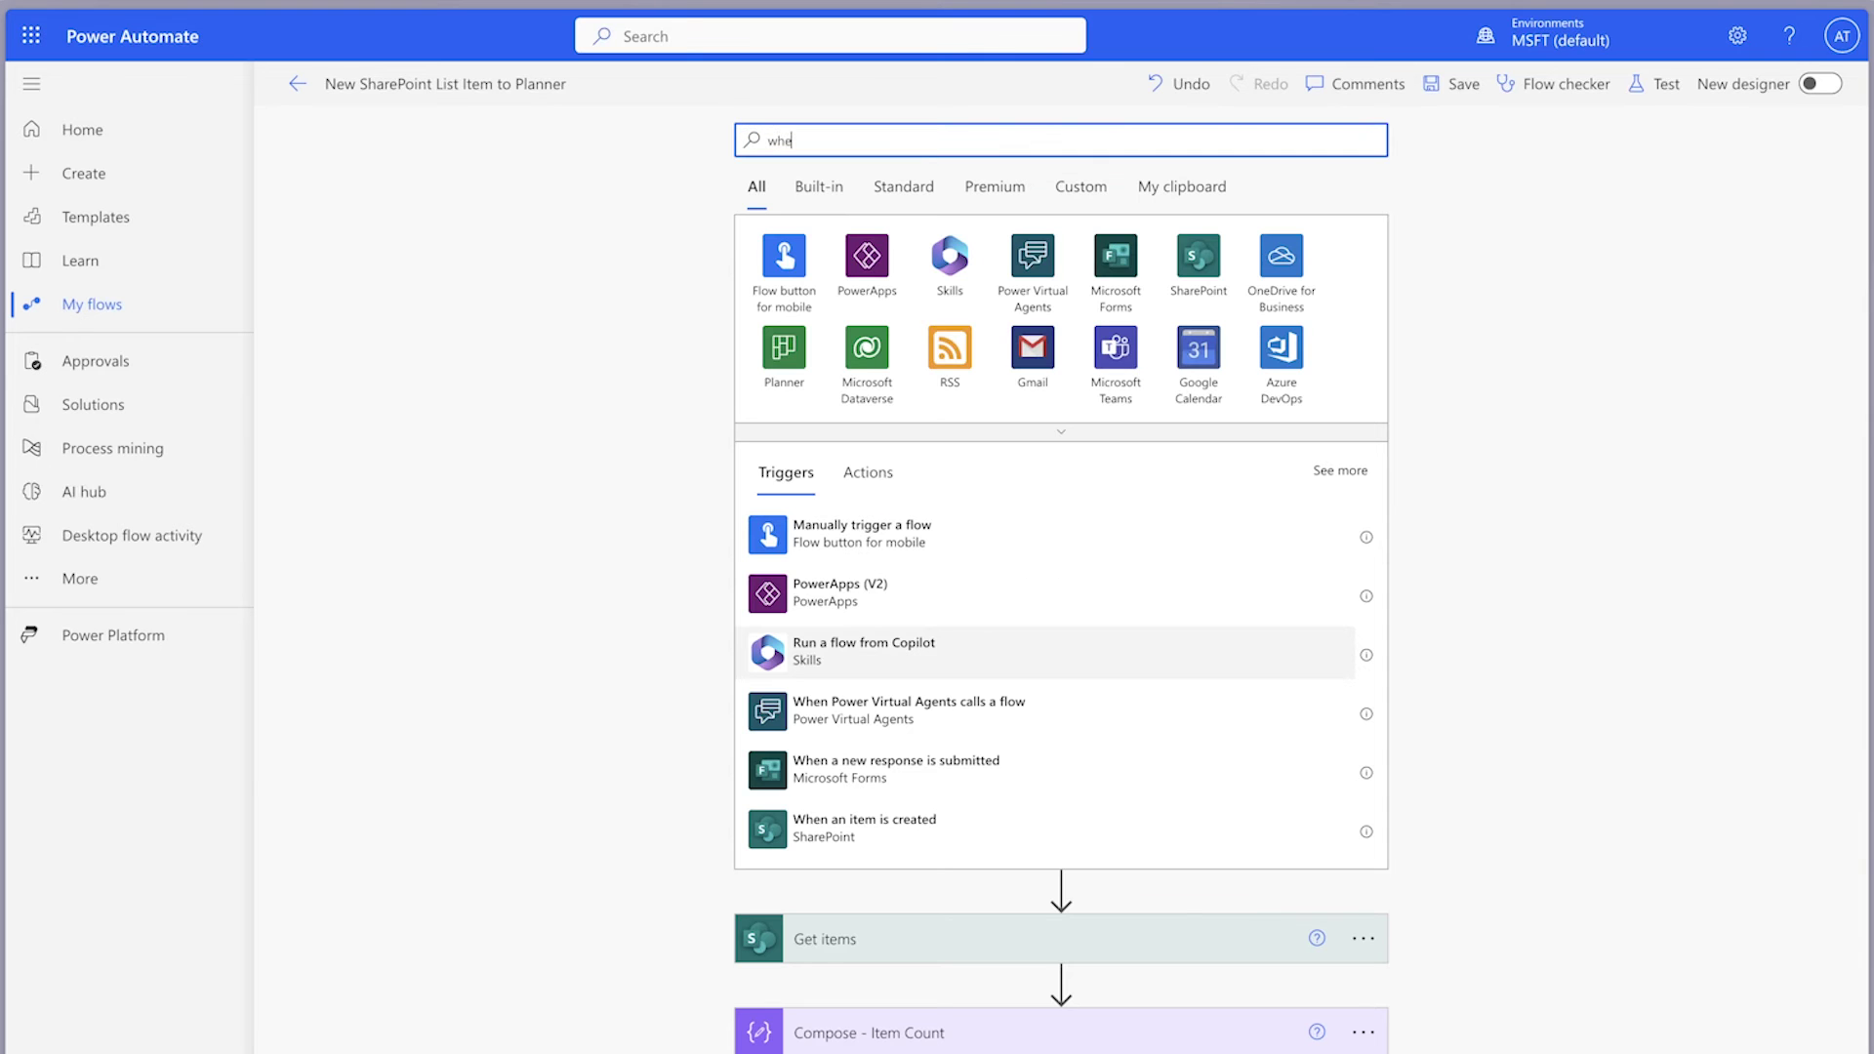
pyautogui.write('n a new item')
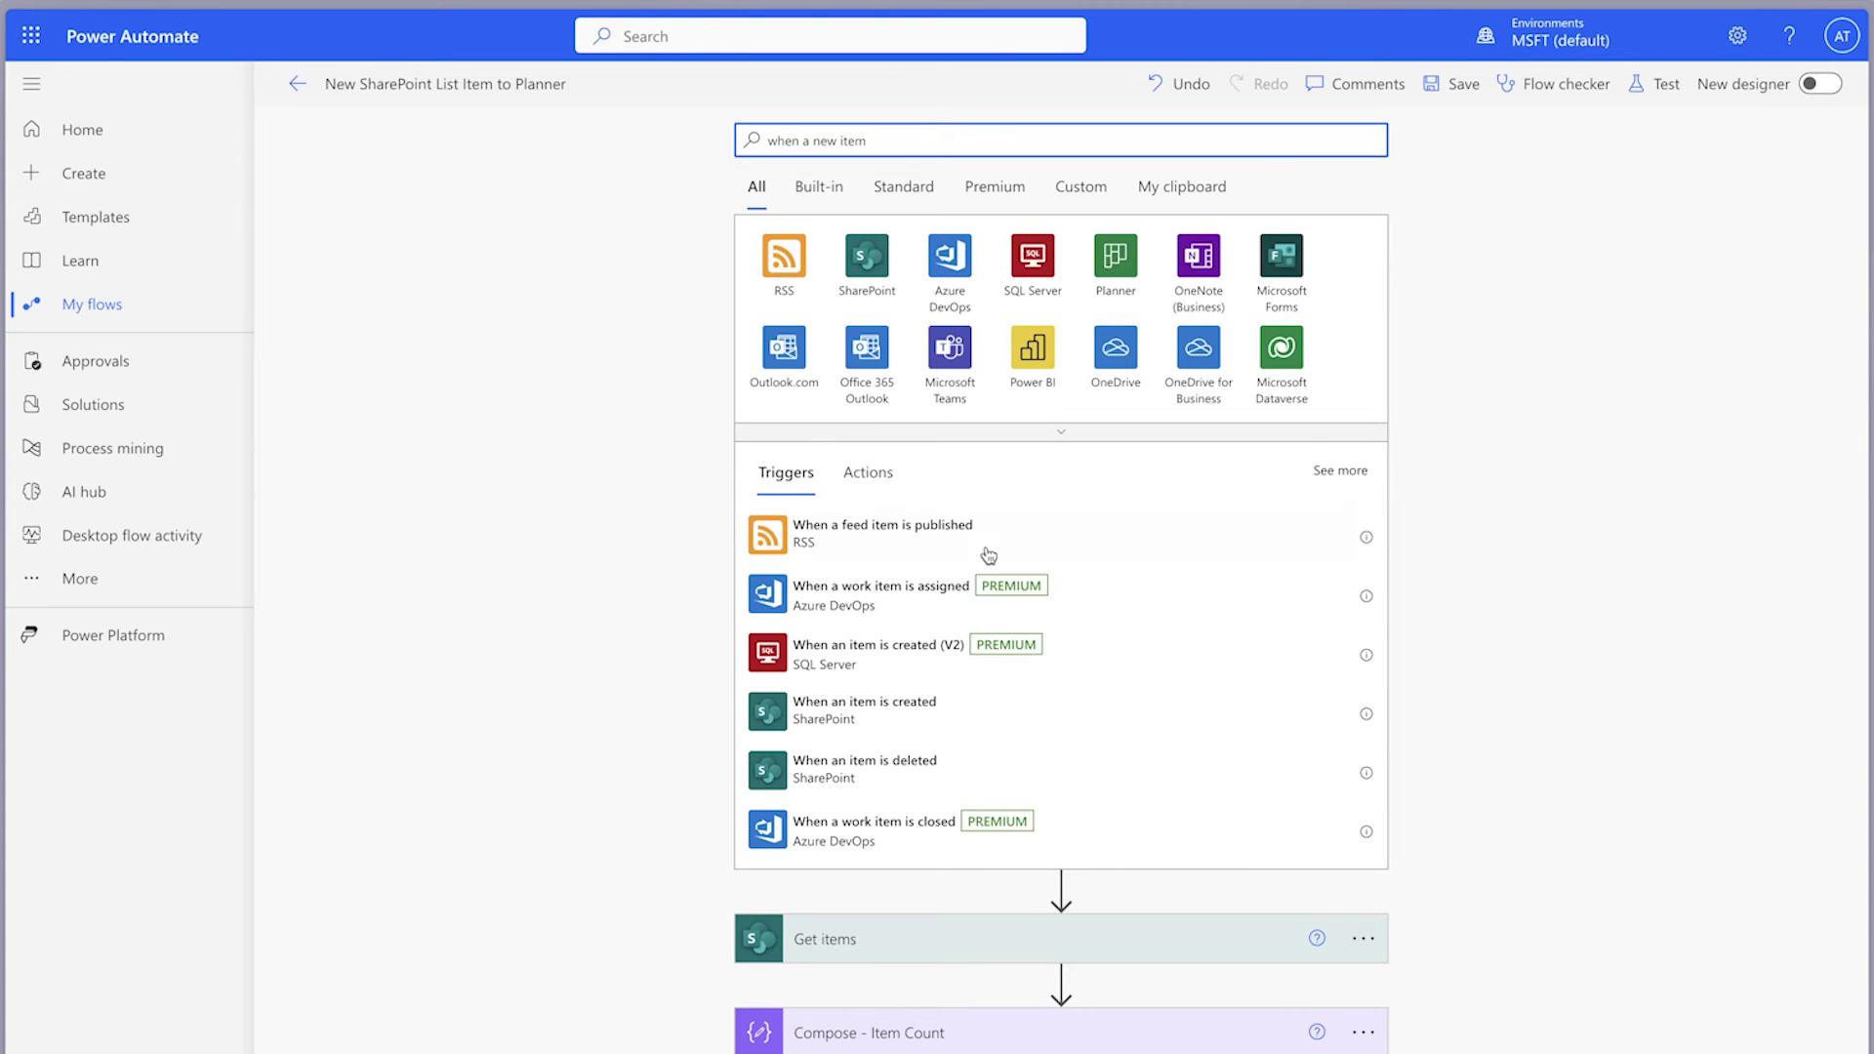
pyautogui.click(1005, 717)
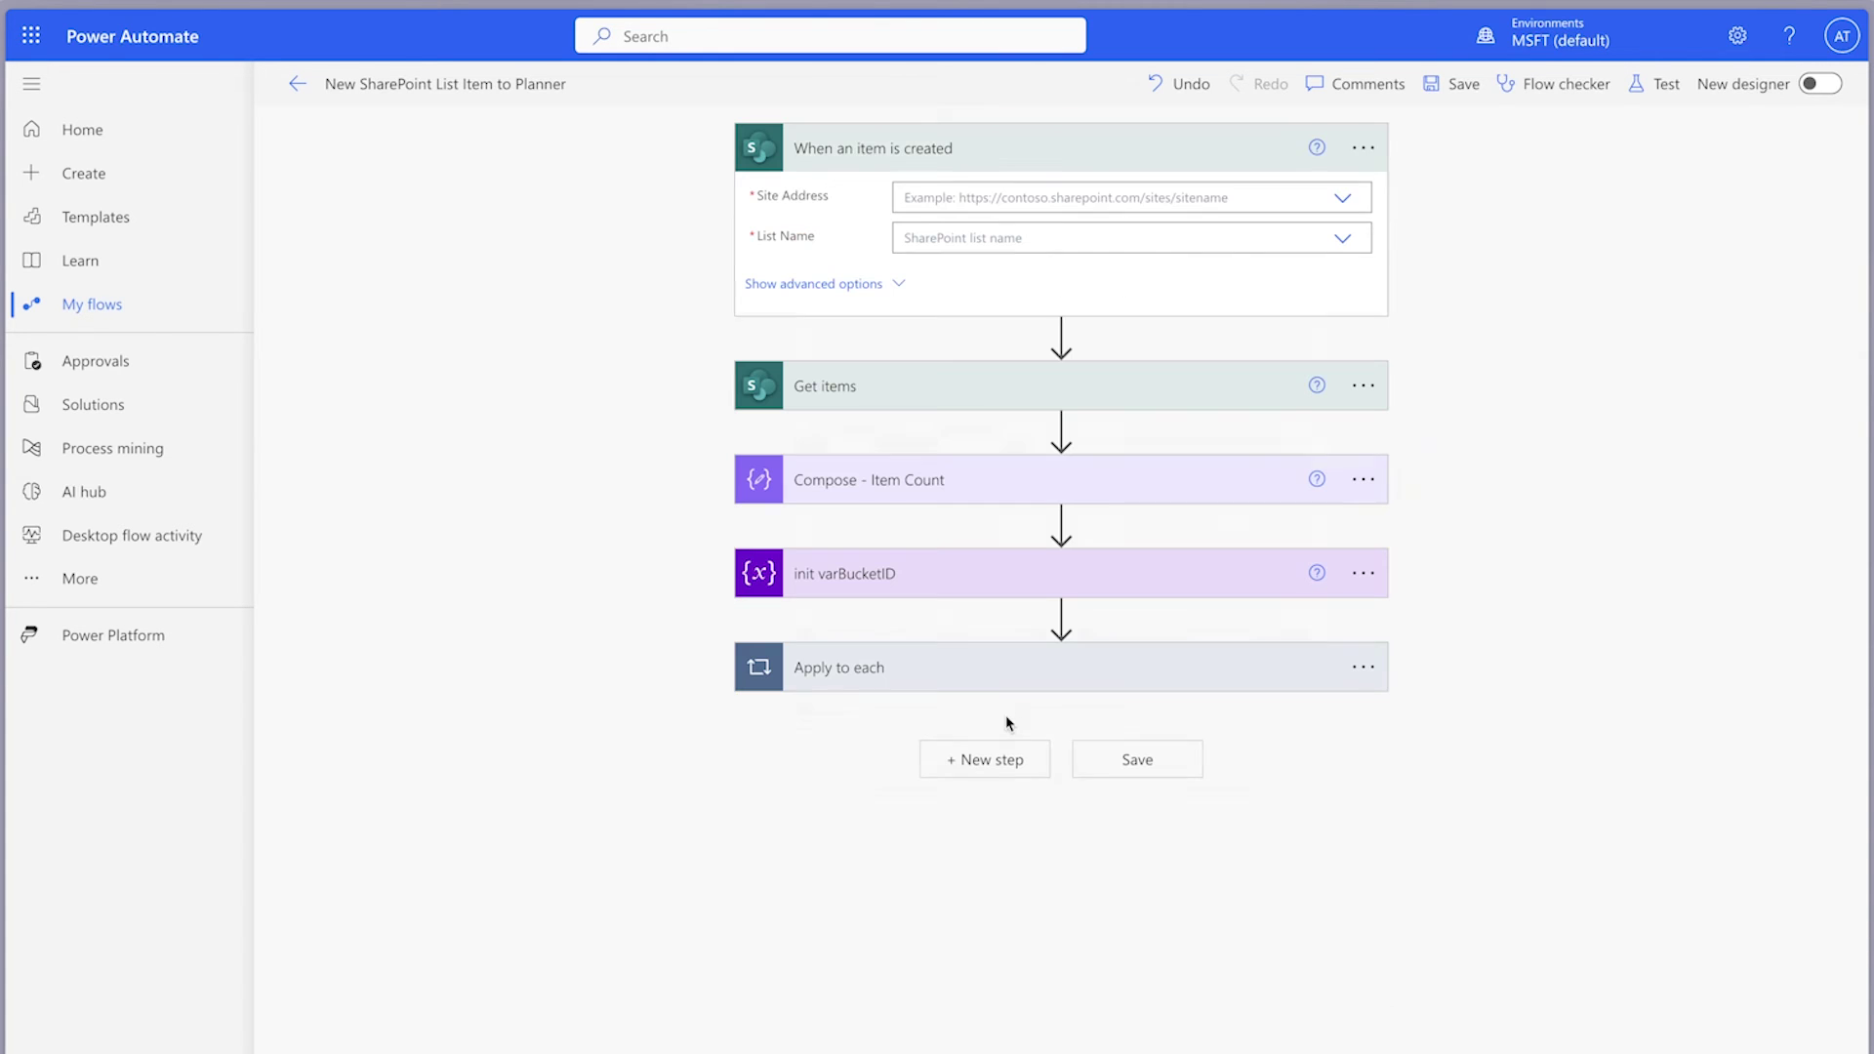
# Step: Set the new trigger's Site Address to Power Platform Sandbox and its List Name to Team Task List
pyautogui.click(1343, 203)
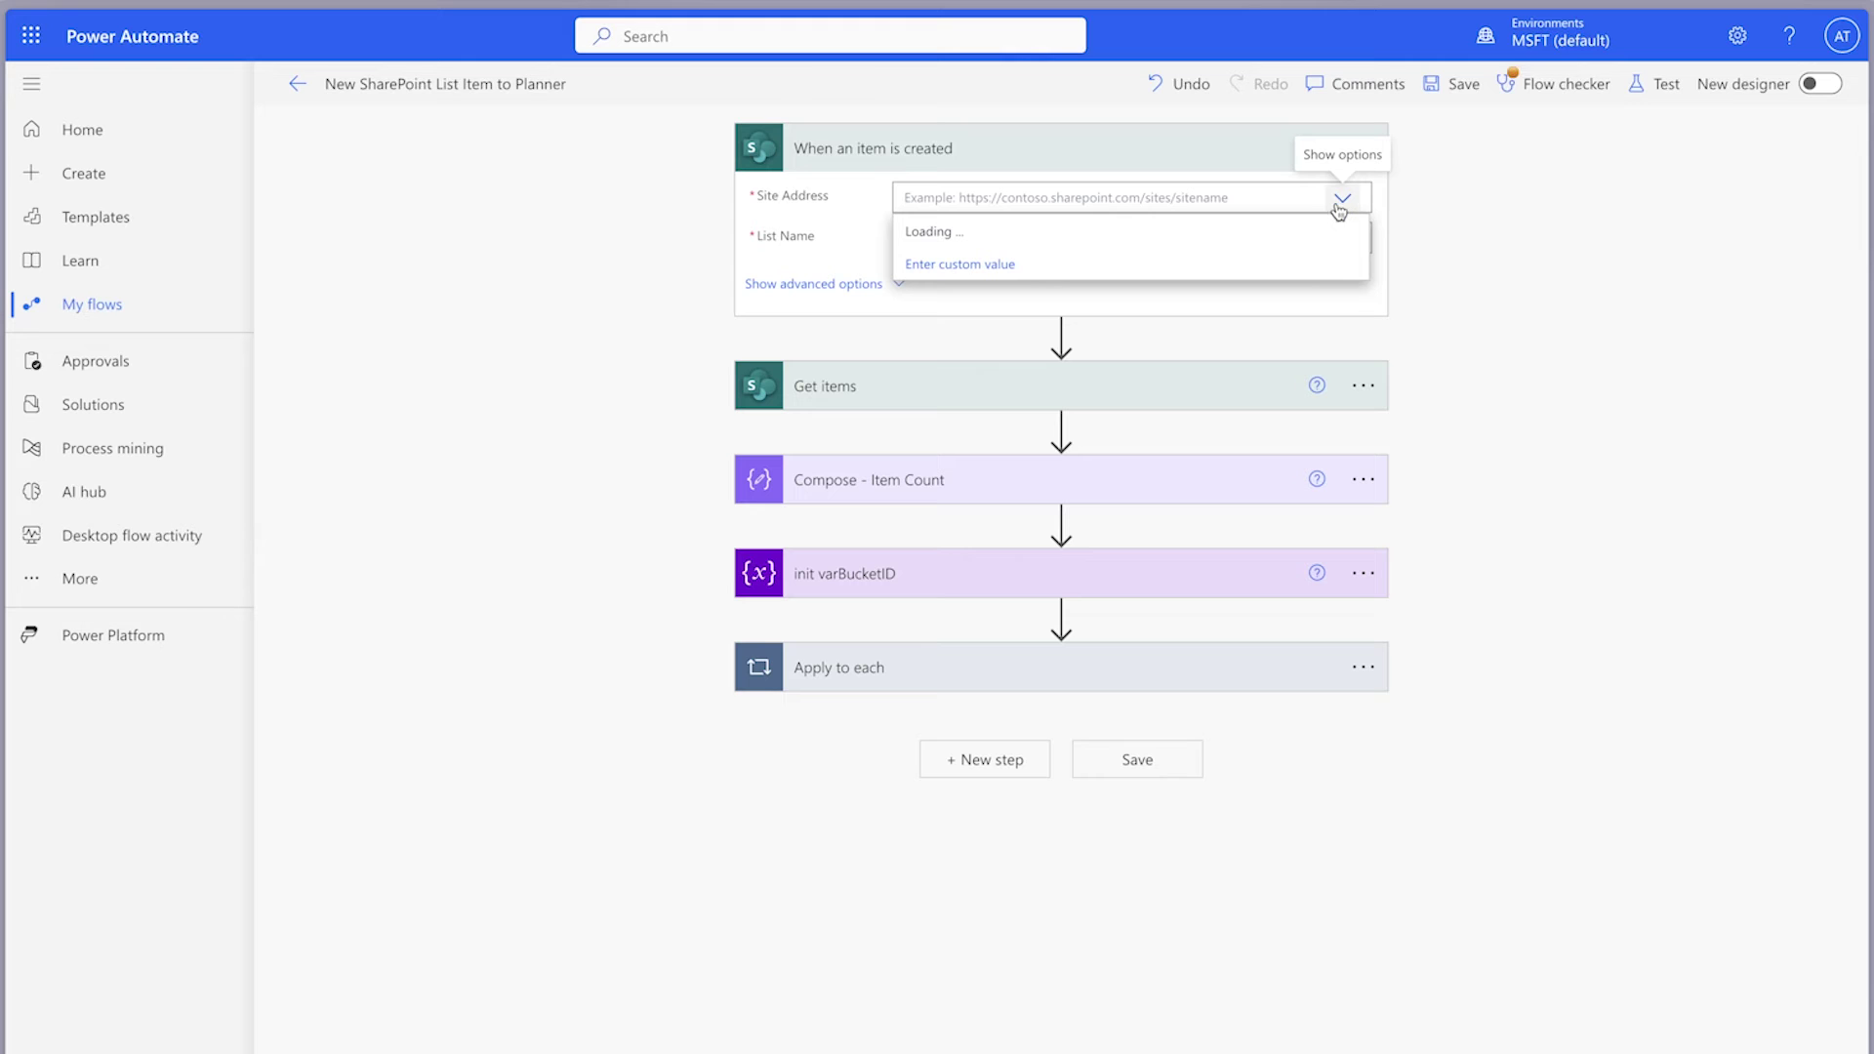
pyautogui.click(1342, 334)
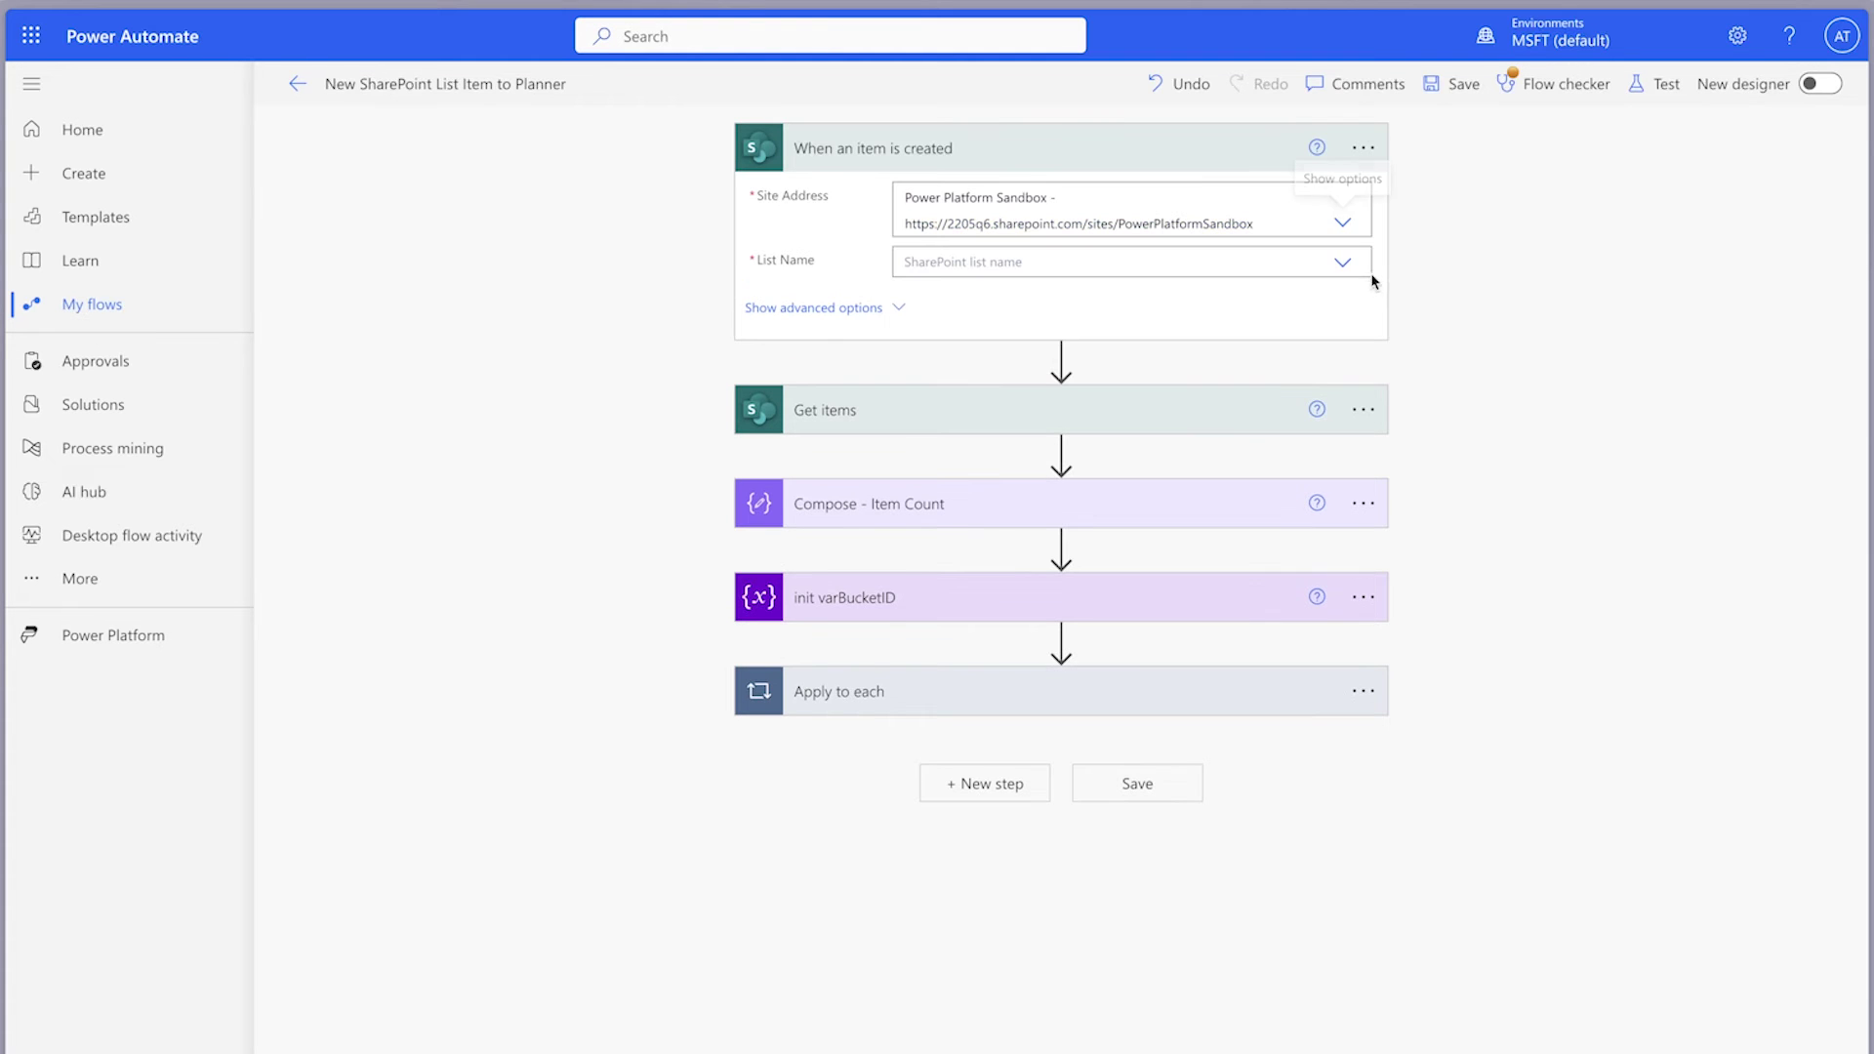
pyautogui.click(1343, 265)
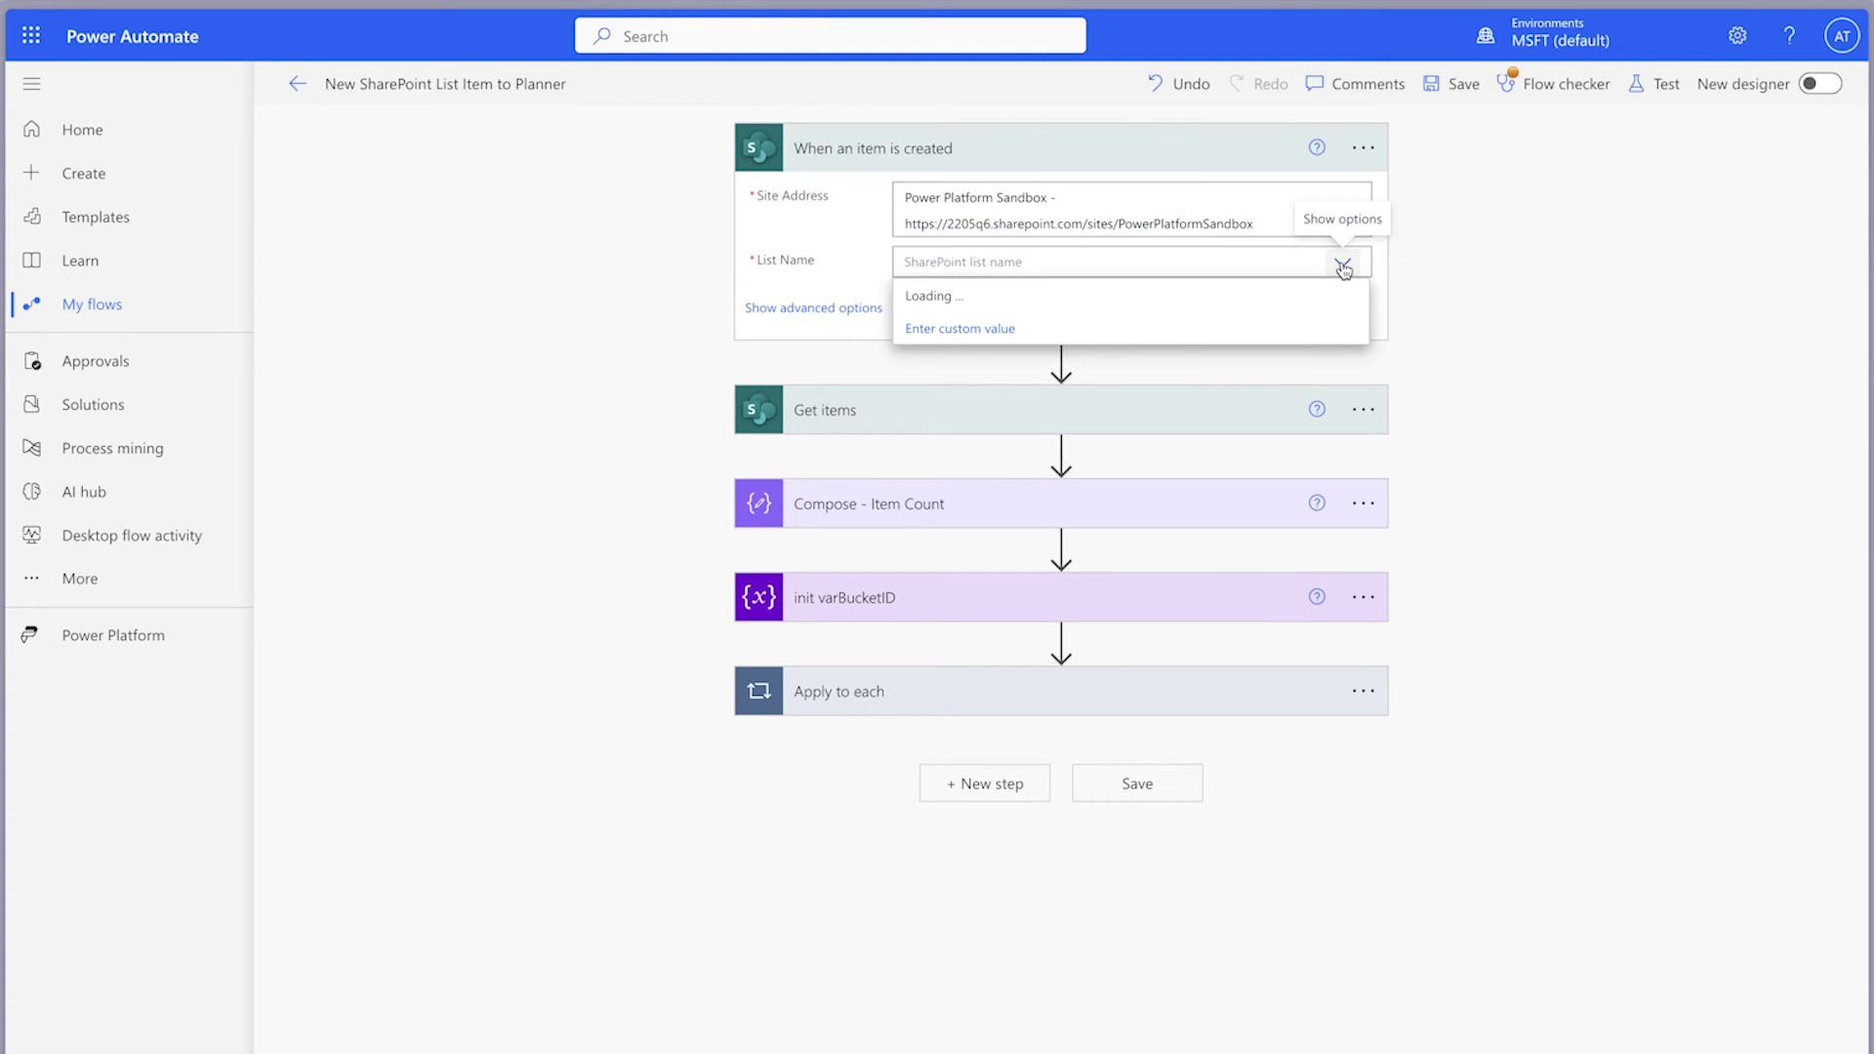
pyautogui.scroll(-3, 1269, 400)
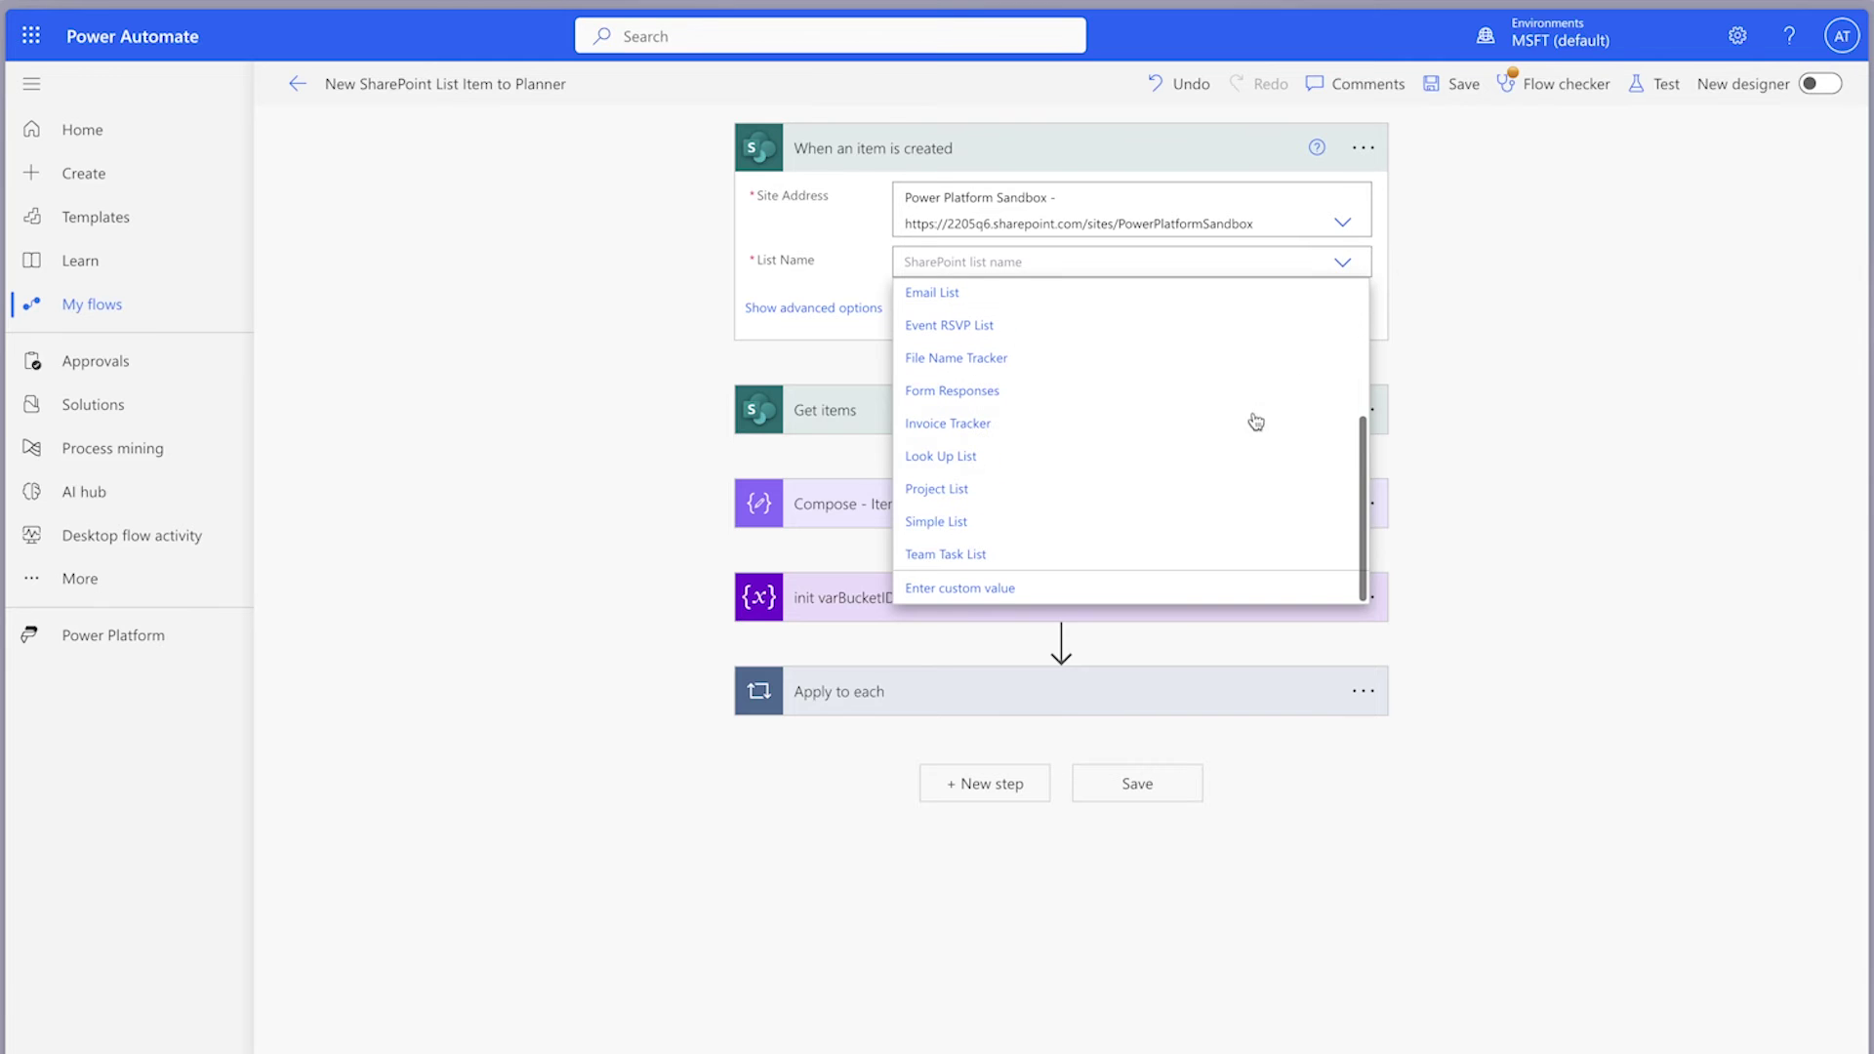
pyautogui.click(1242, 552)
# Step: Try to move the Select - Assigned To Users action out of the Apply to each loop, above the loop
pyautogui.click(1256, 681)
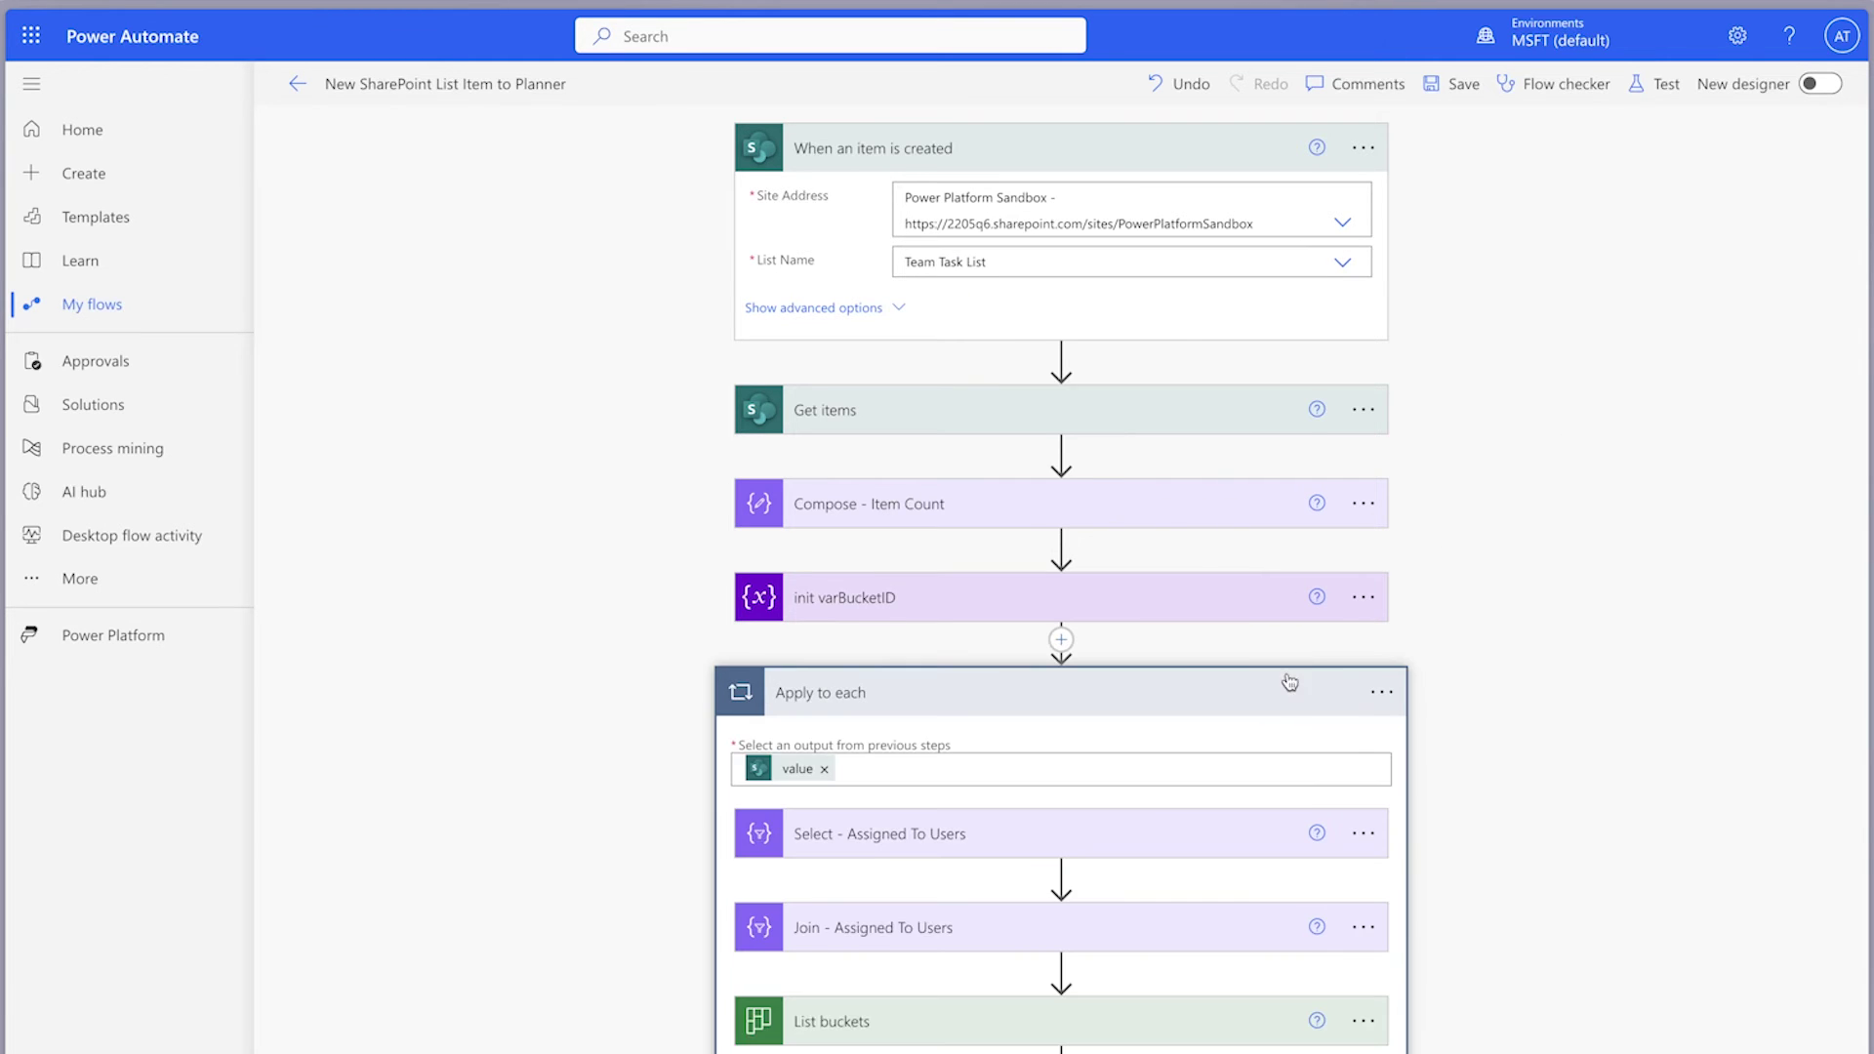
pyautogui.scroll(-4, 1367, 699)
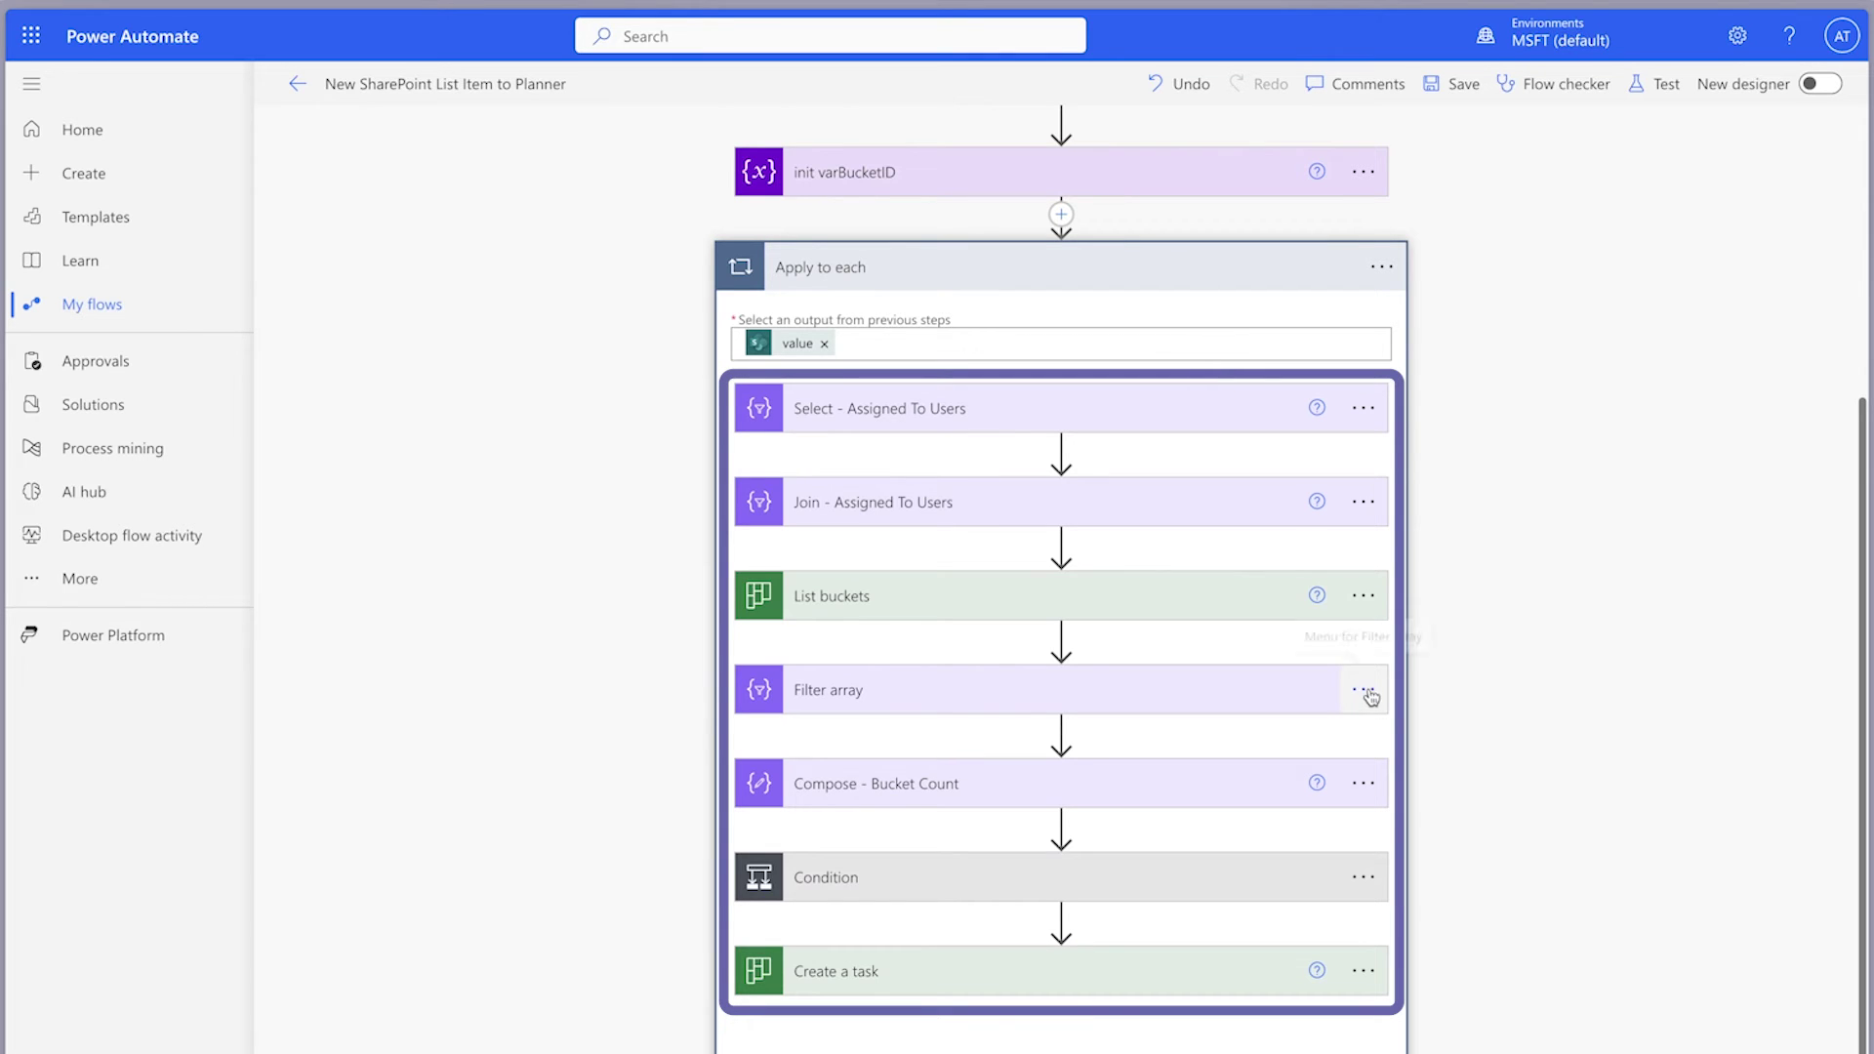
pyautogui.moveTo(1117, 405); pyautogui.dragTo(1102, 210)
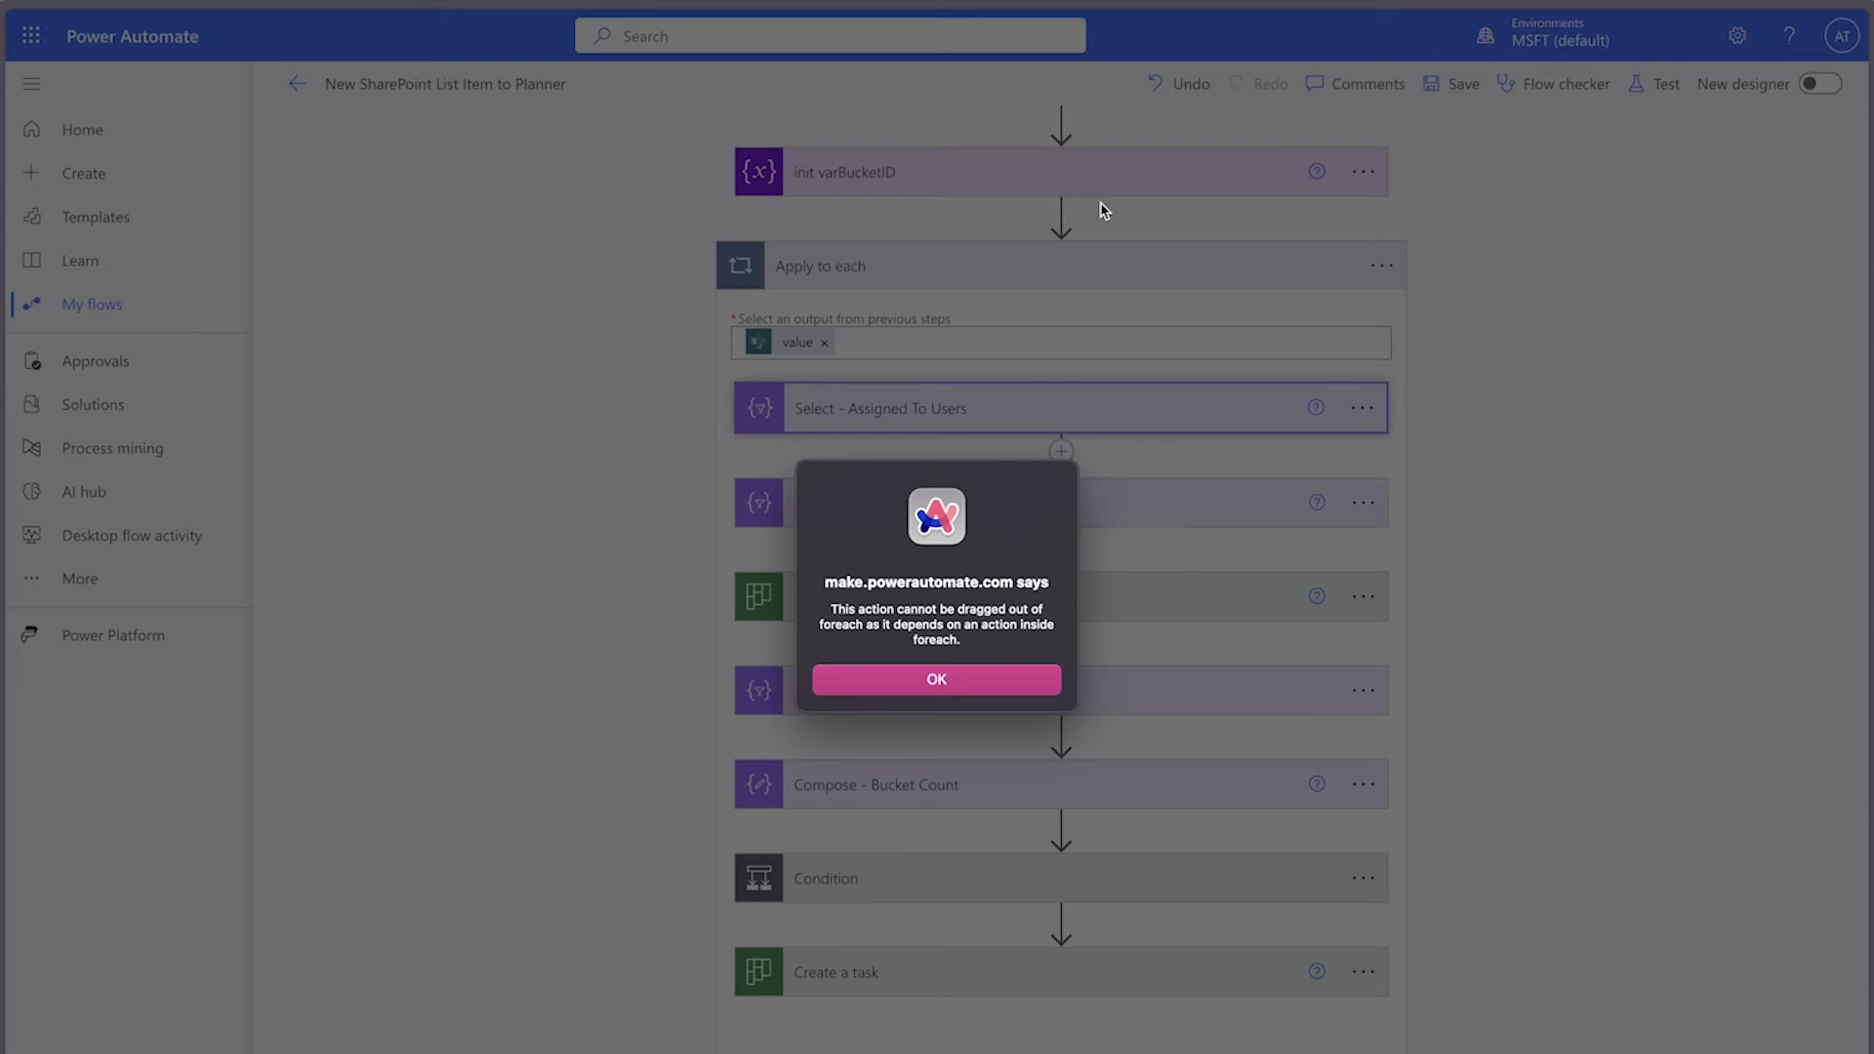
pyautogui.click(1005, 683)
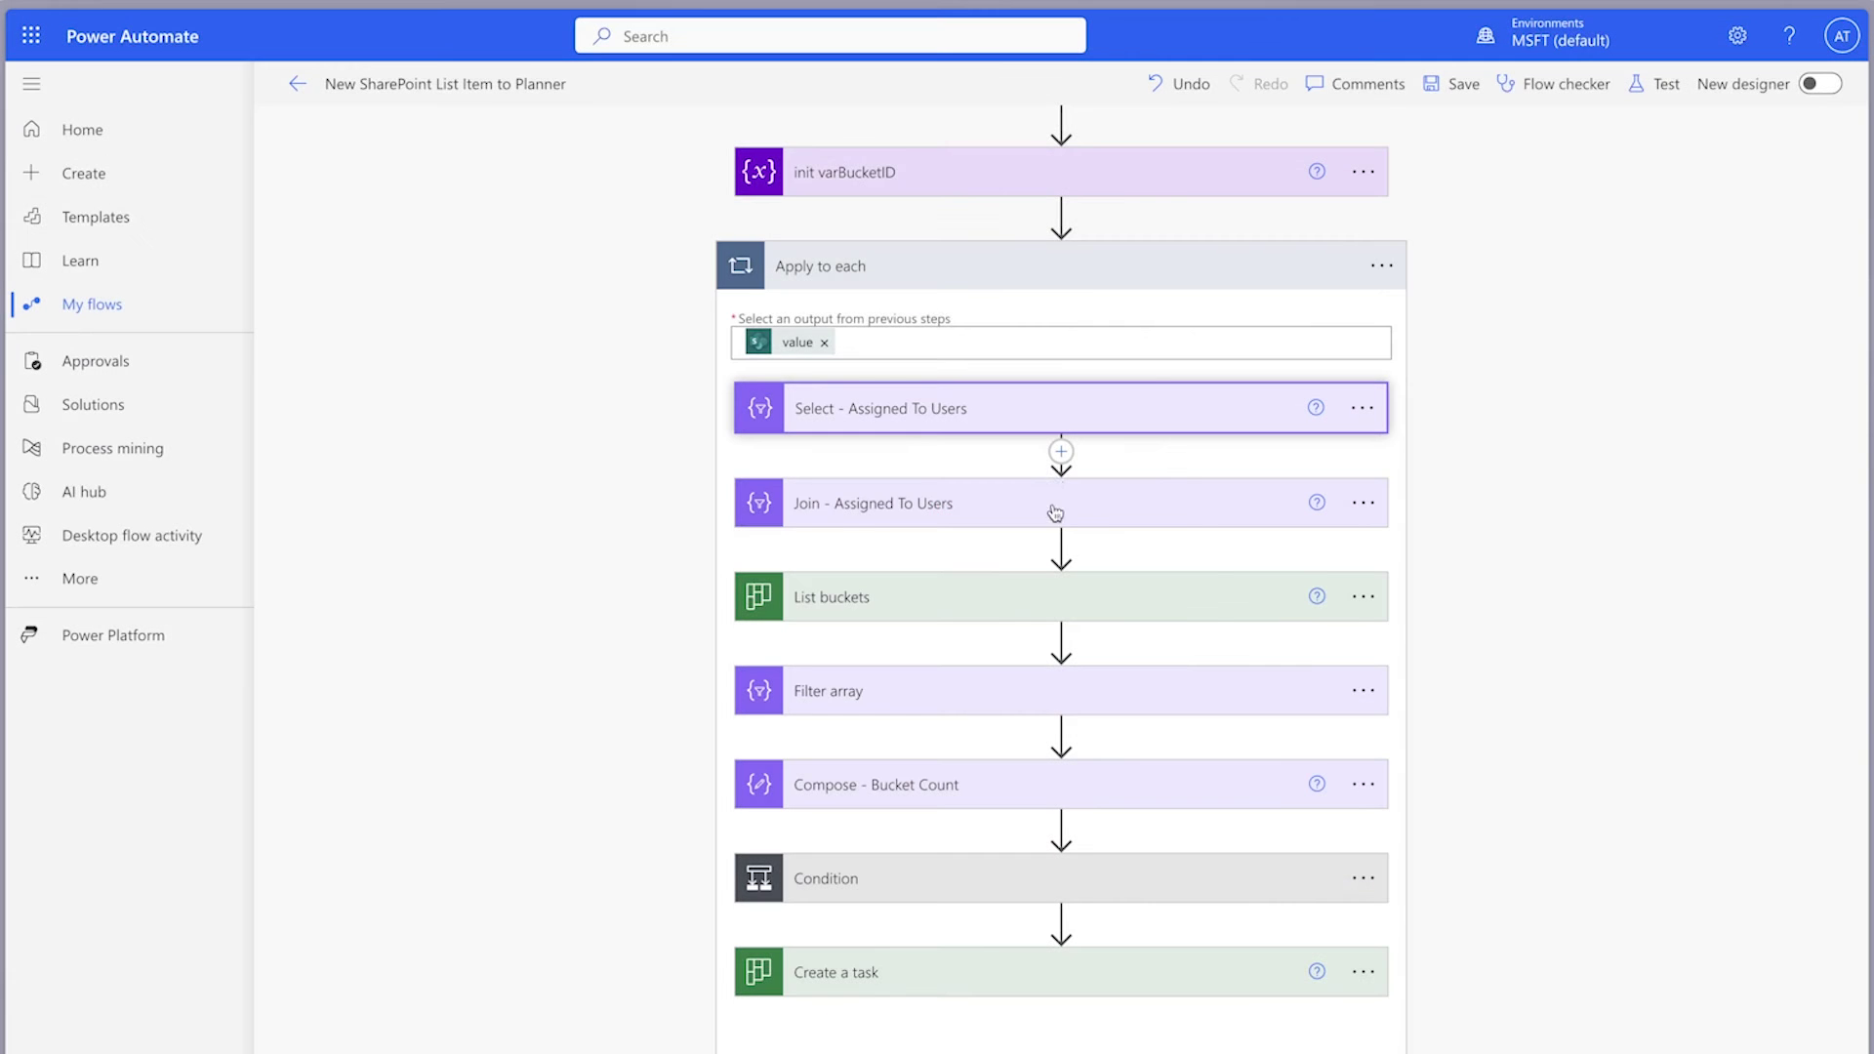
# Step: Add a Scope action inside the Apply to each loop, directly after Select - Assigned To Users
pyautogui.click(1061, 453)
pyautogui.click(1050, 480)
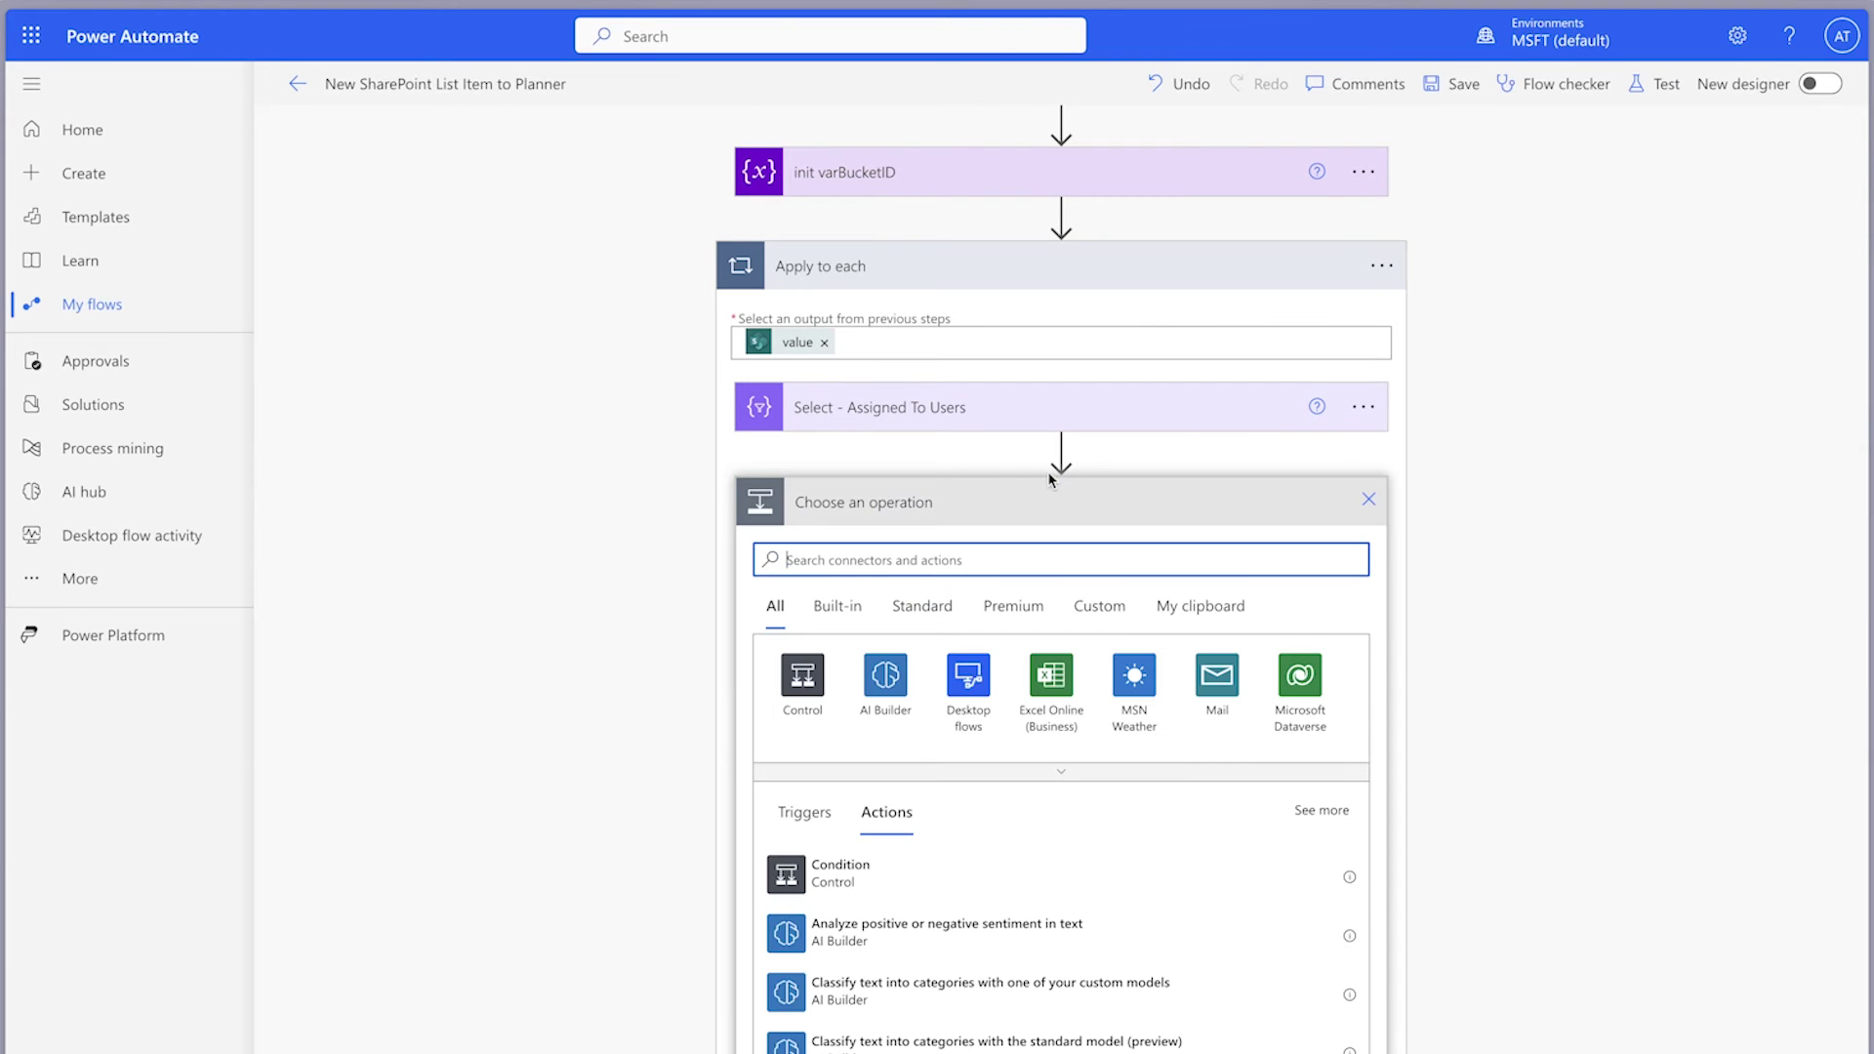
pyautogui.write('Scope')
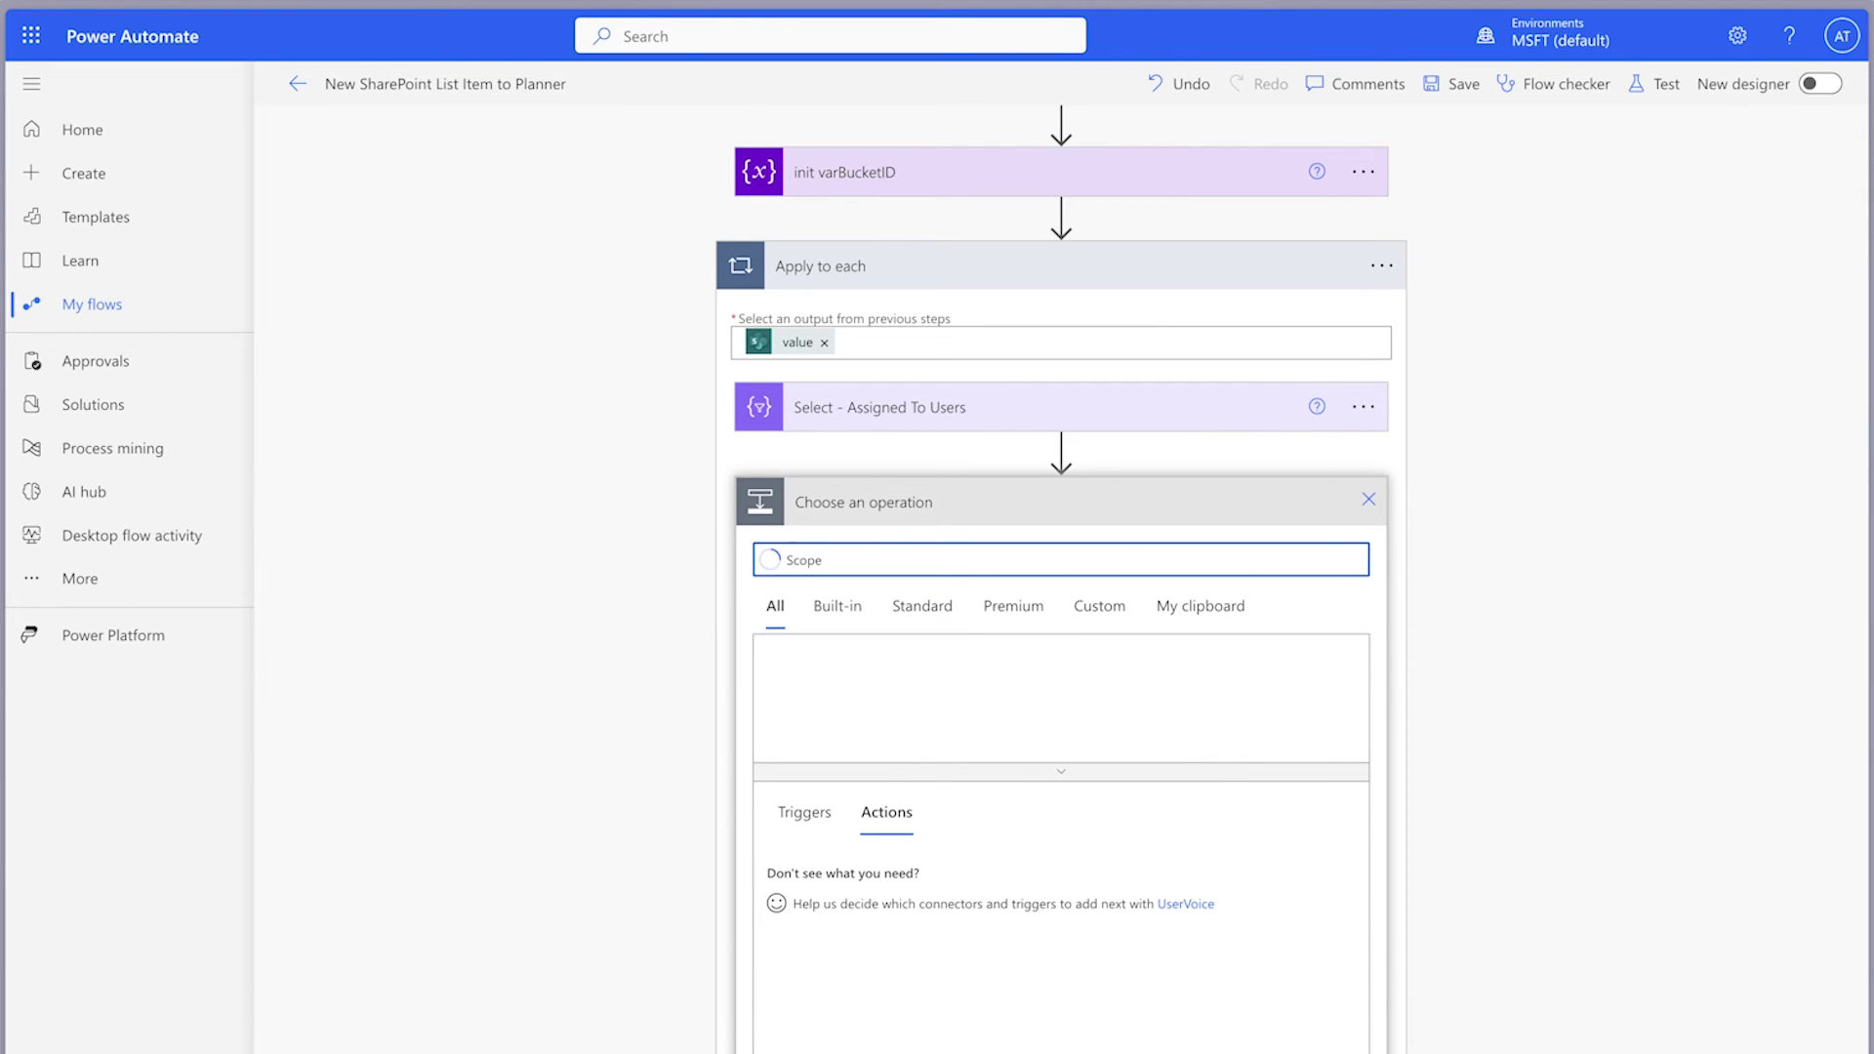
pyautogui.click(1122, 869)
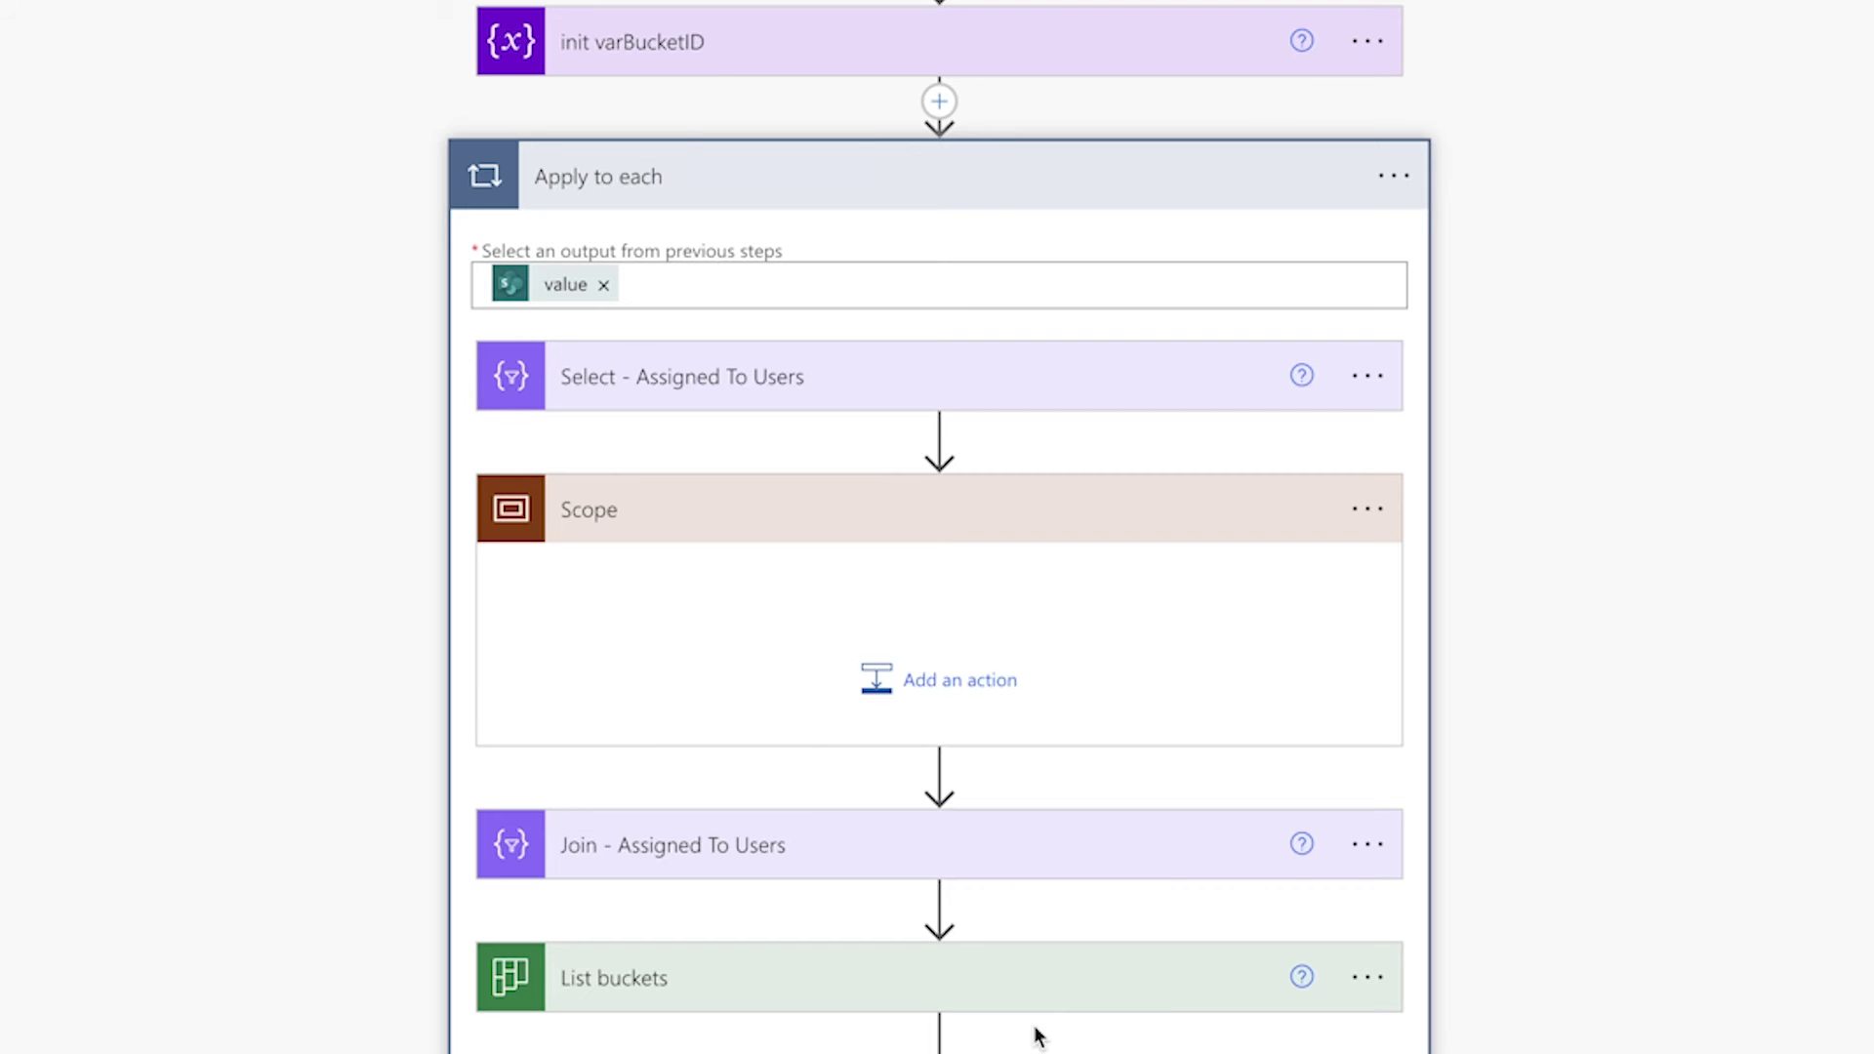
# Step: Move all the loop's actions into the Scope in their existing order, from Select - Assigned To Users through Create a task
pyautogui.moveTo(1068, 386); pyautogui.dragTo(1083, 644)
pyautogui.moveTo(983, 816); pyautogui.dragTo(997, 625)
pyautogui.moveTo(1017, 938); pyautogui.dragTo(1010, 746)
pyautogui.moveTo(1037, 1038); pyautogui.dragTo(1044, 961)
pyautogui.scroll(-2, 1086, 992)
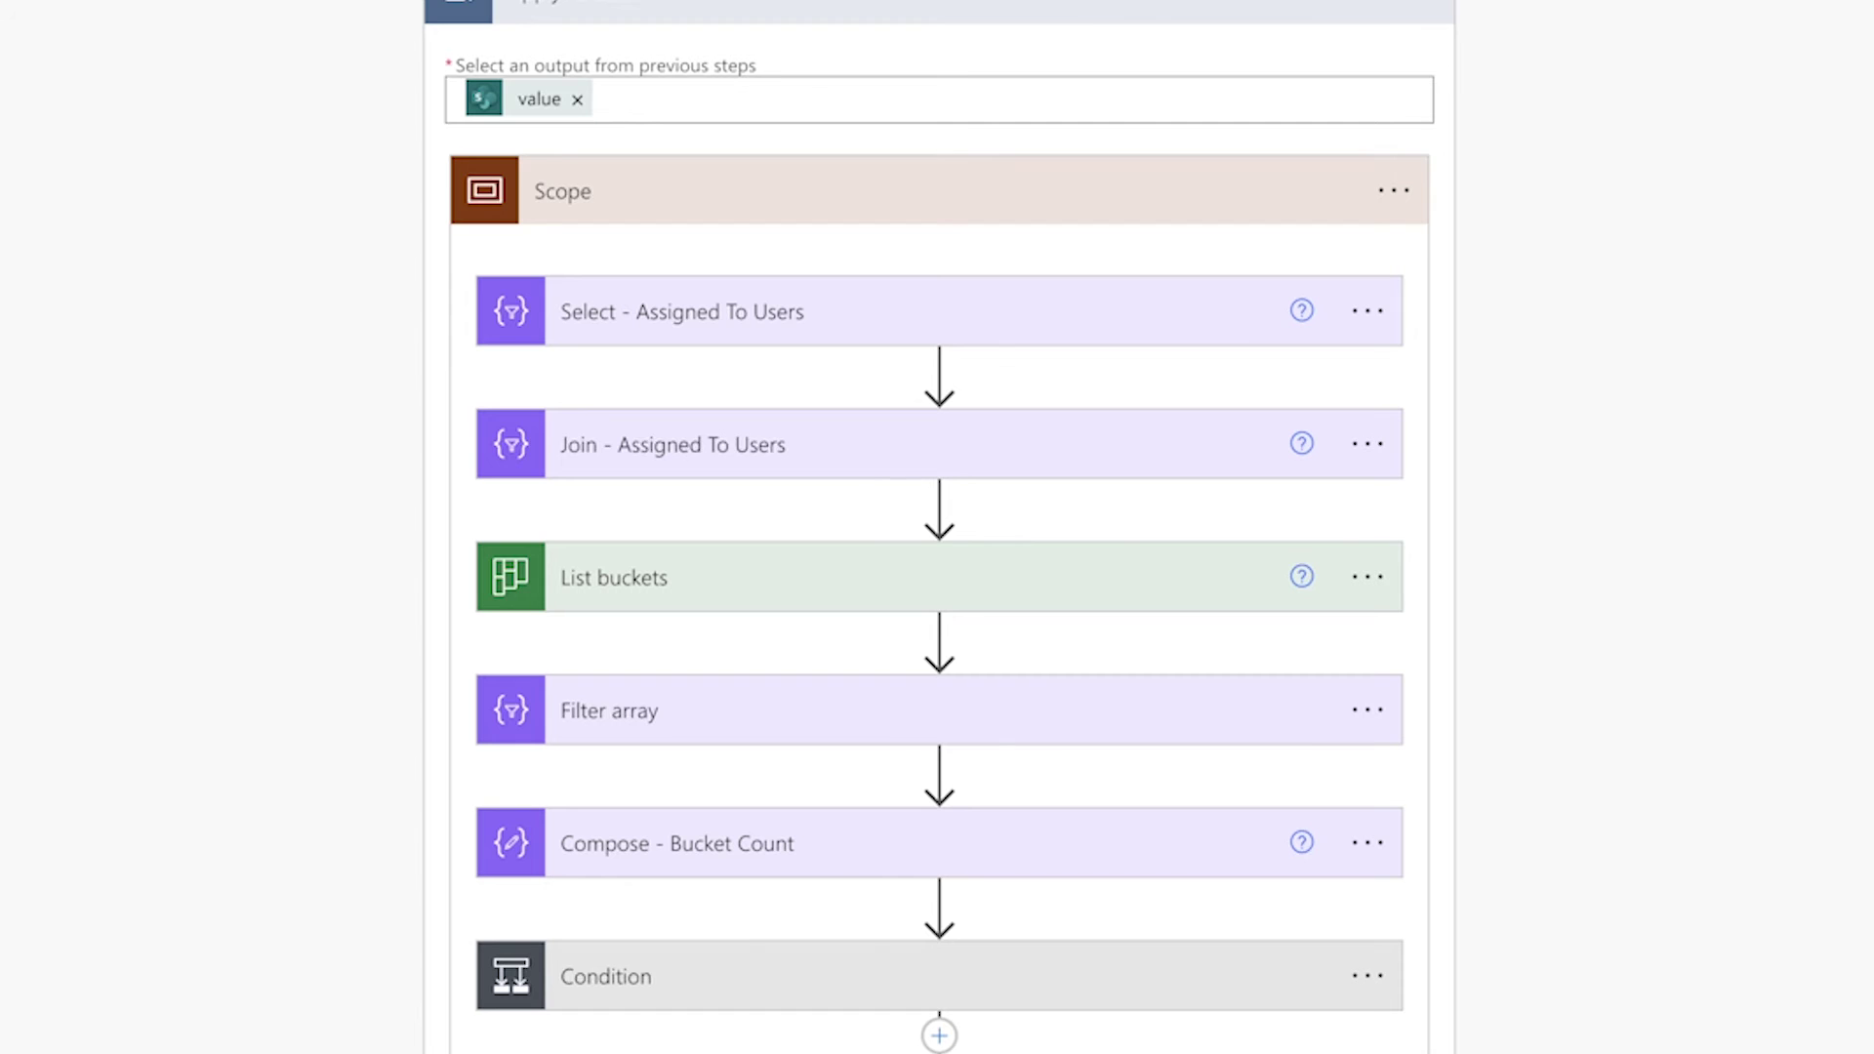
# Step: Copy the Scope with its actions to the flow clipboard and delete the Apply to each loop
pyautogui.click(1395, 193)
pyautogui.click(1538, 195)
pyautogui.click(1403, 141)
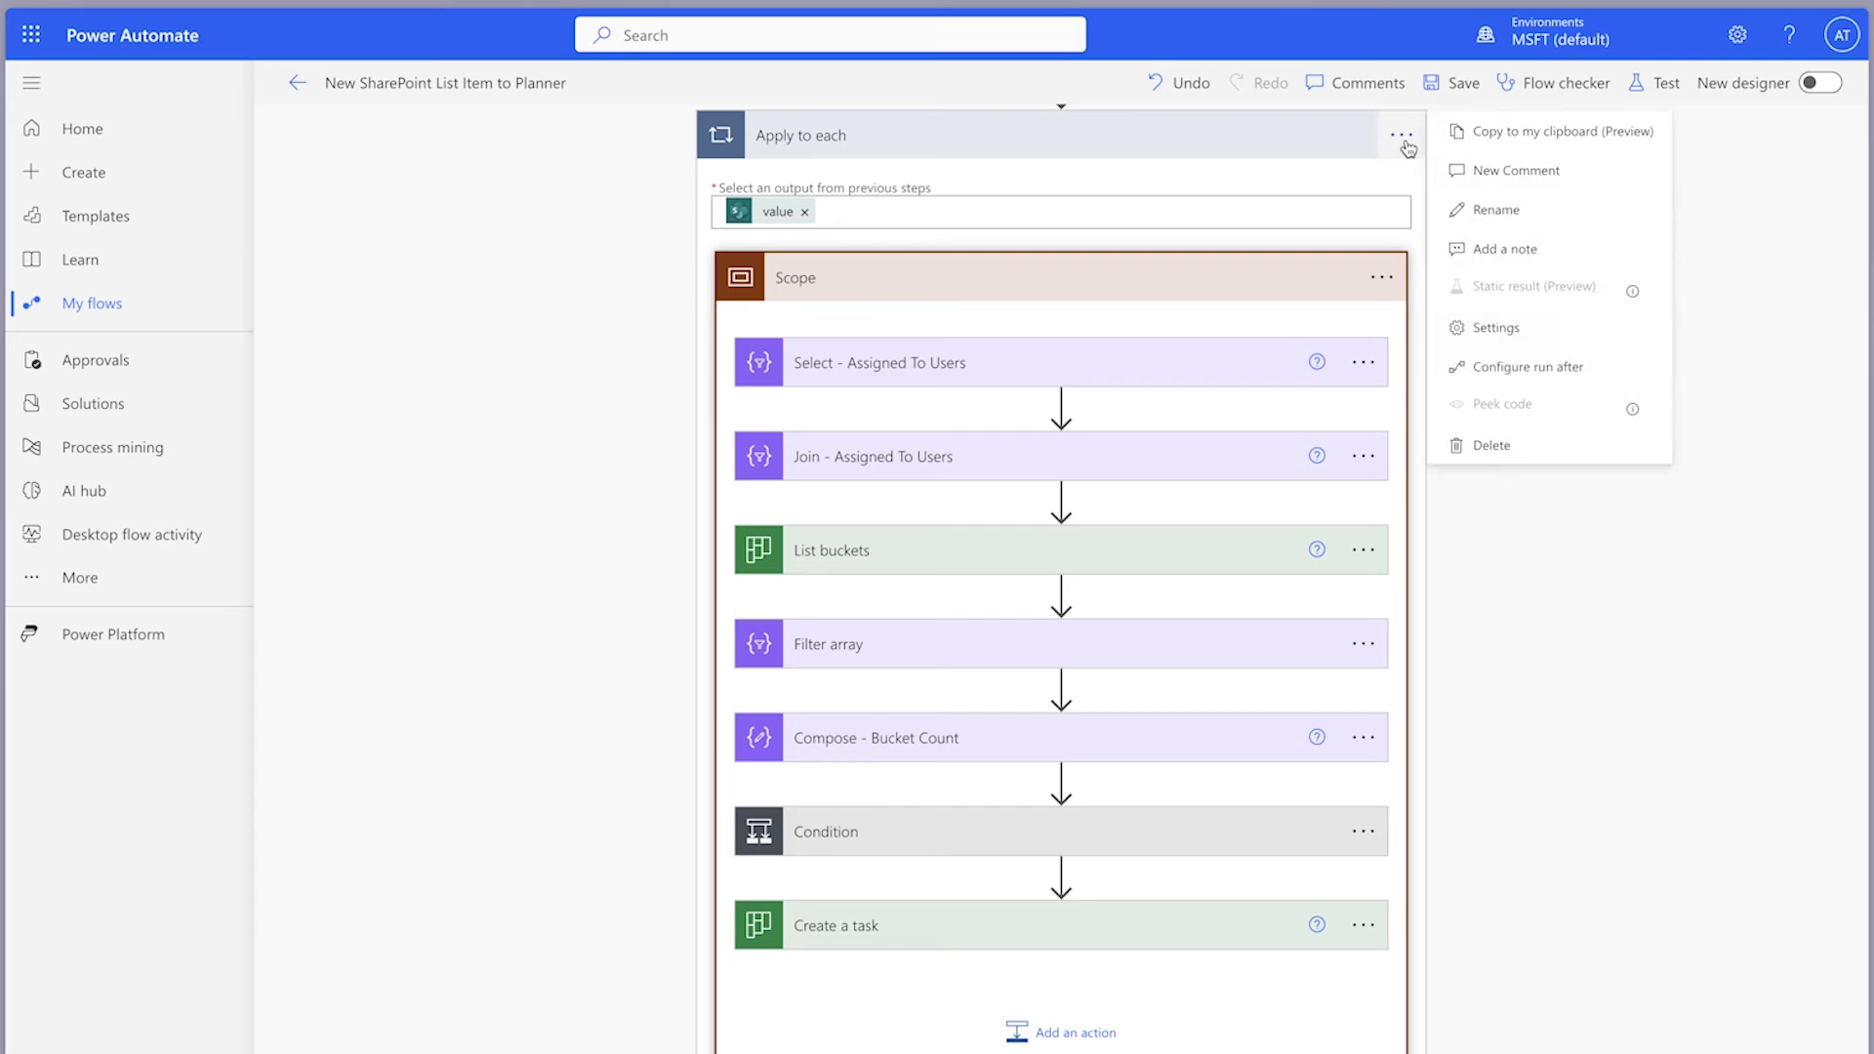
pyautogui.click(1491, 445)
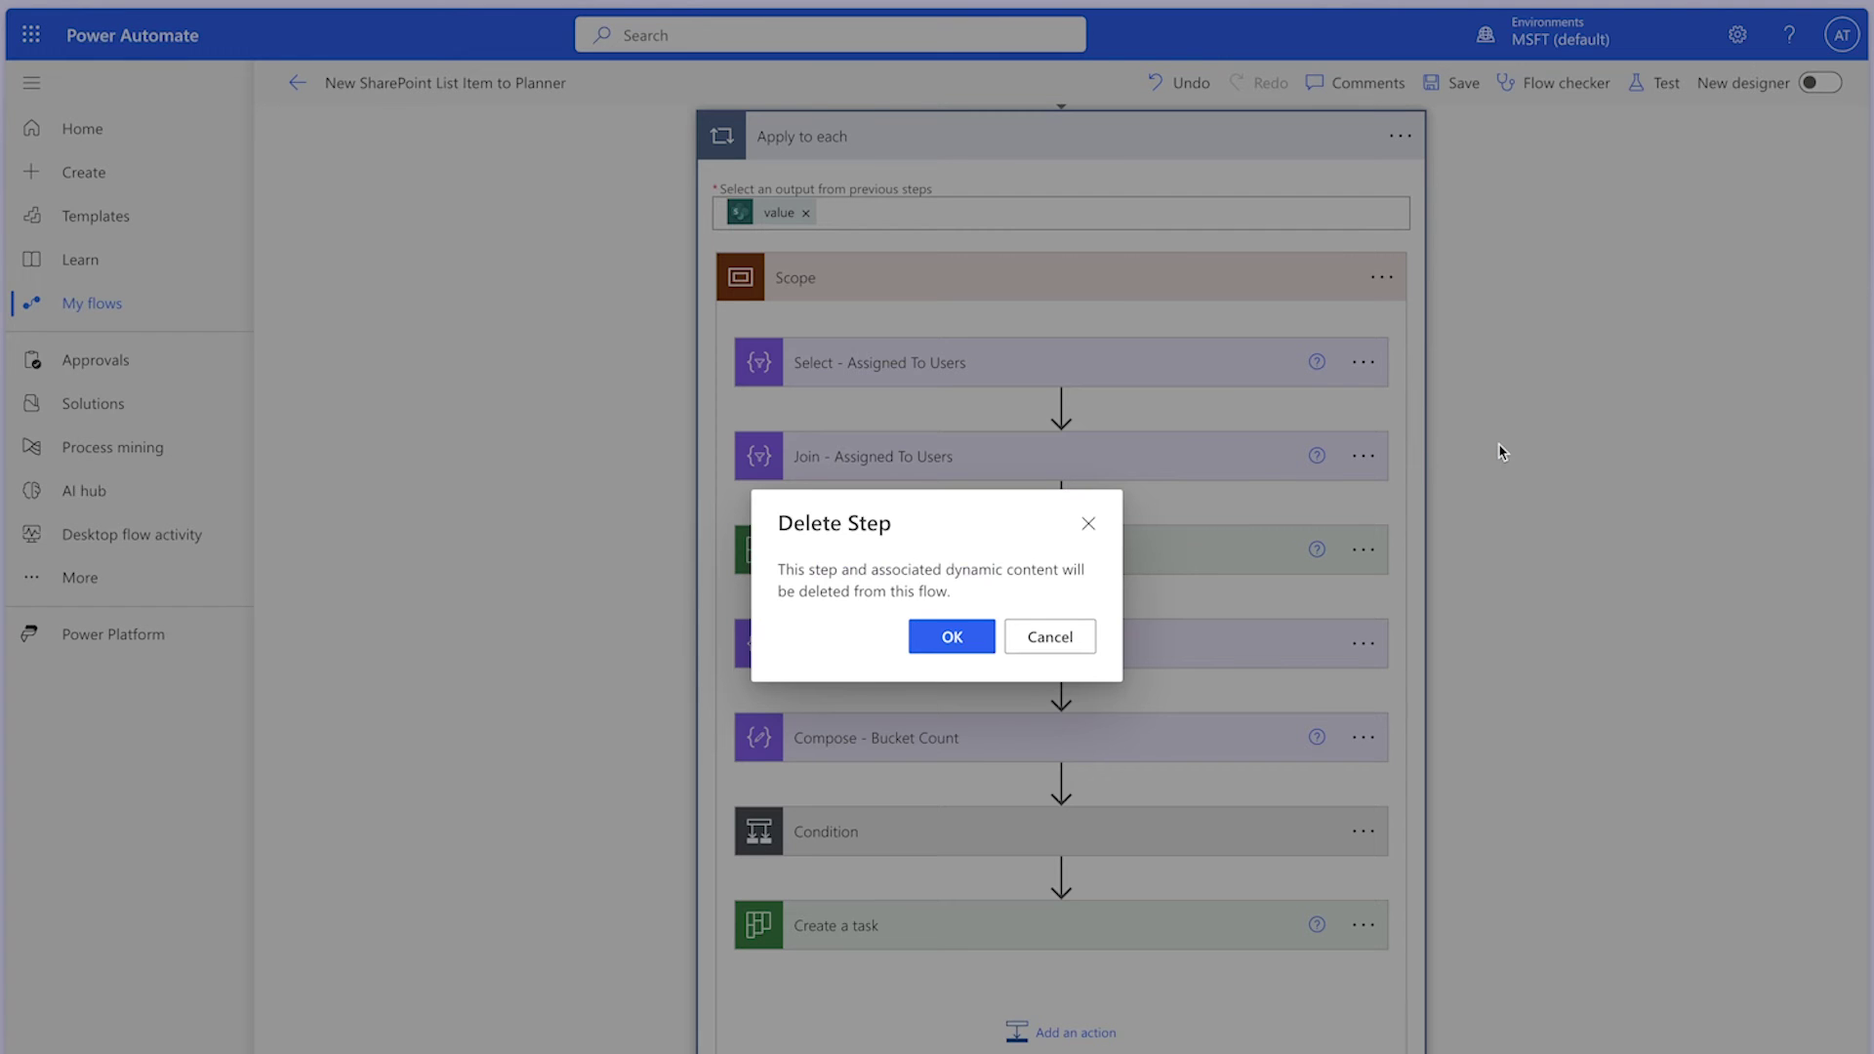
pyautogui.click(975, 639)
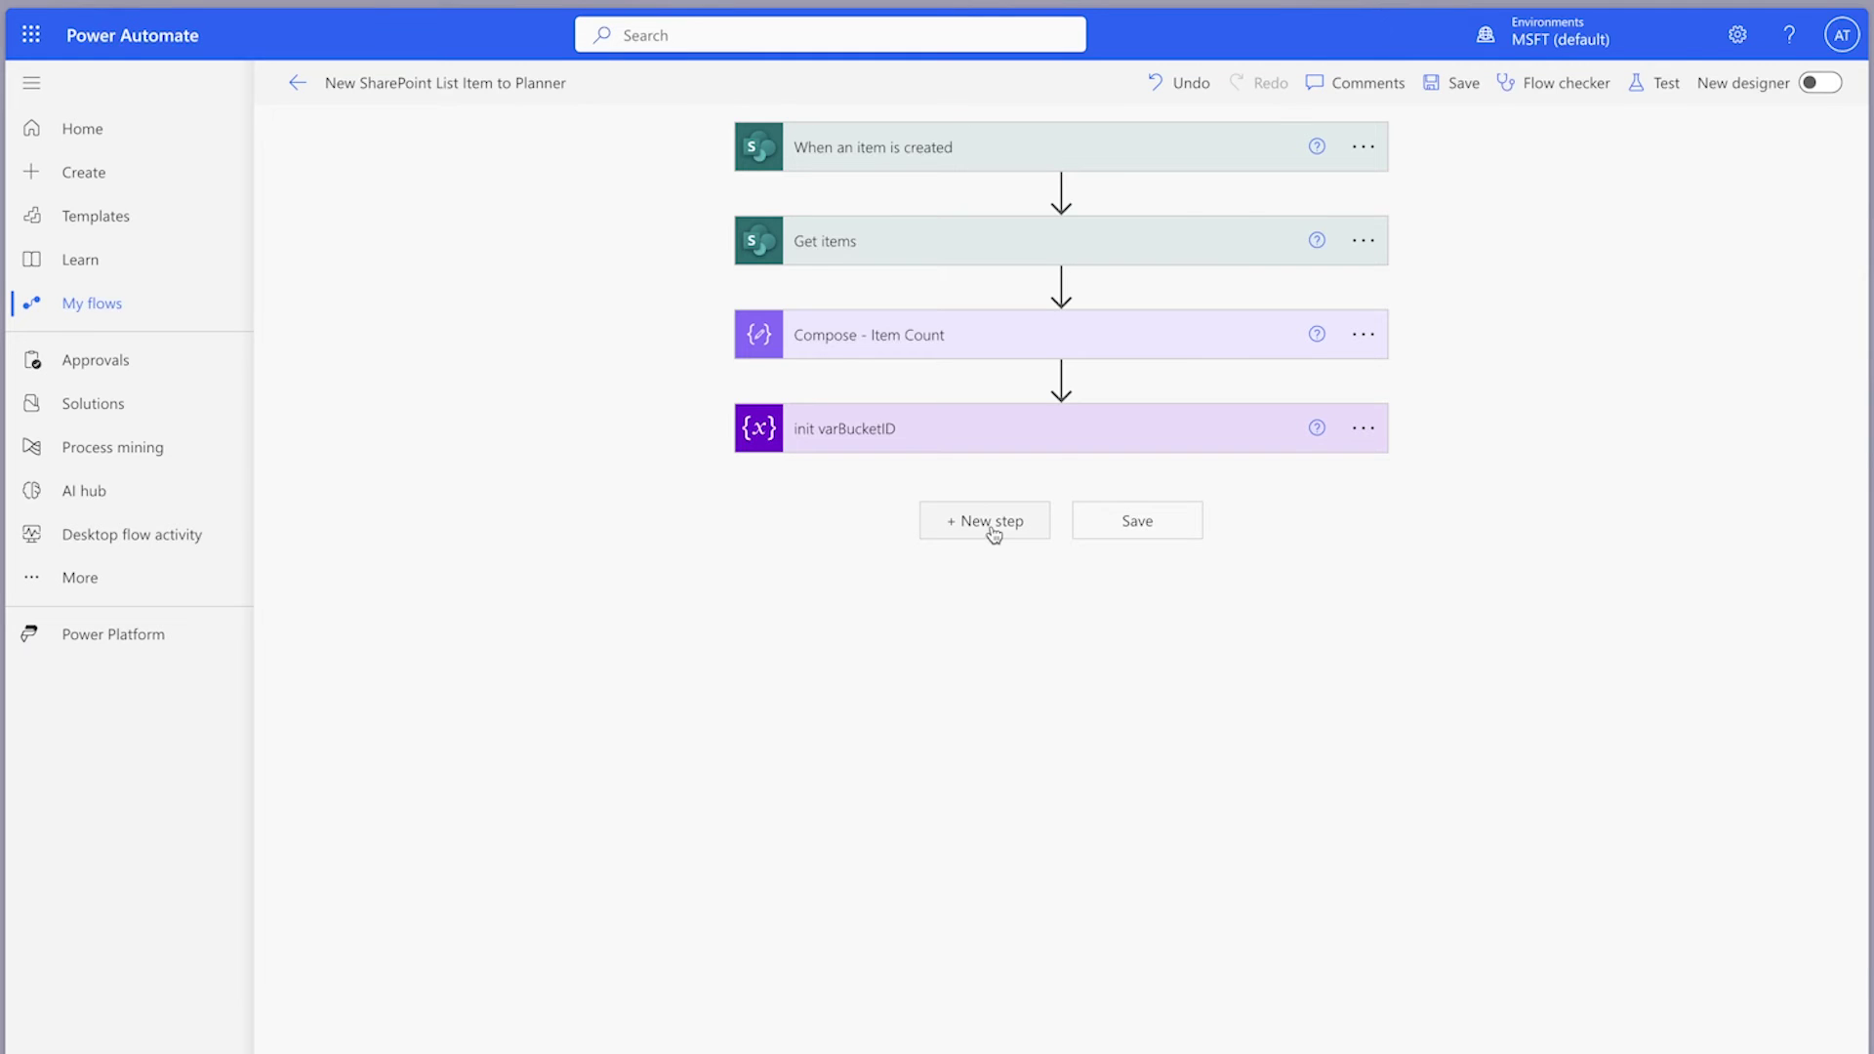
# Step: Insert the copied Scope from the clipboard as a new step after init varBucketID
pyautogui.click(992, 528)
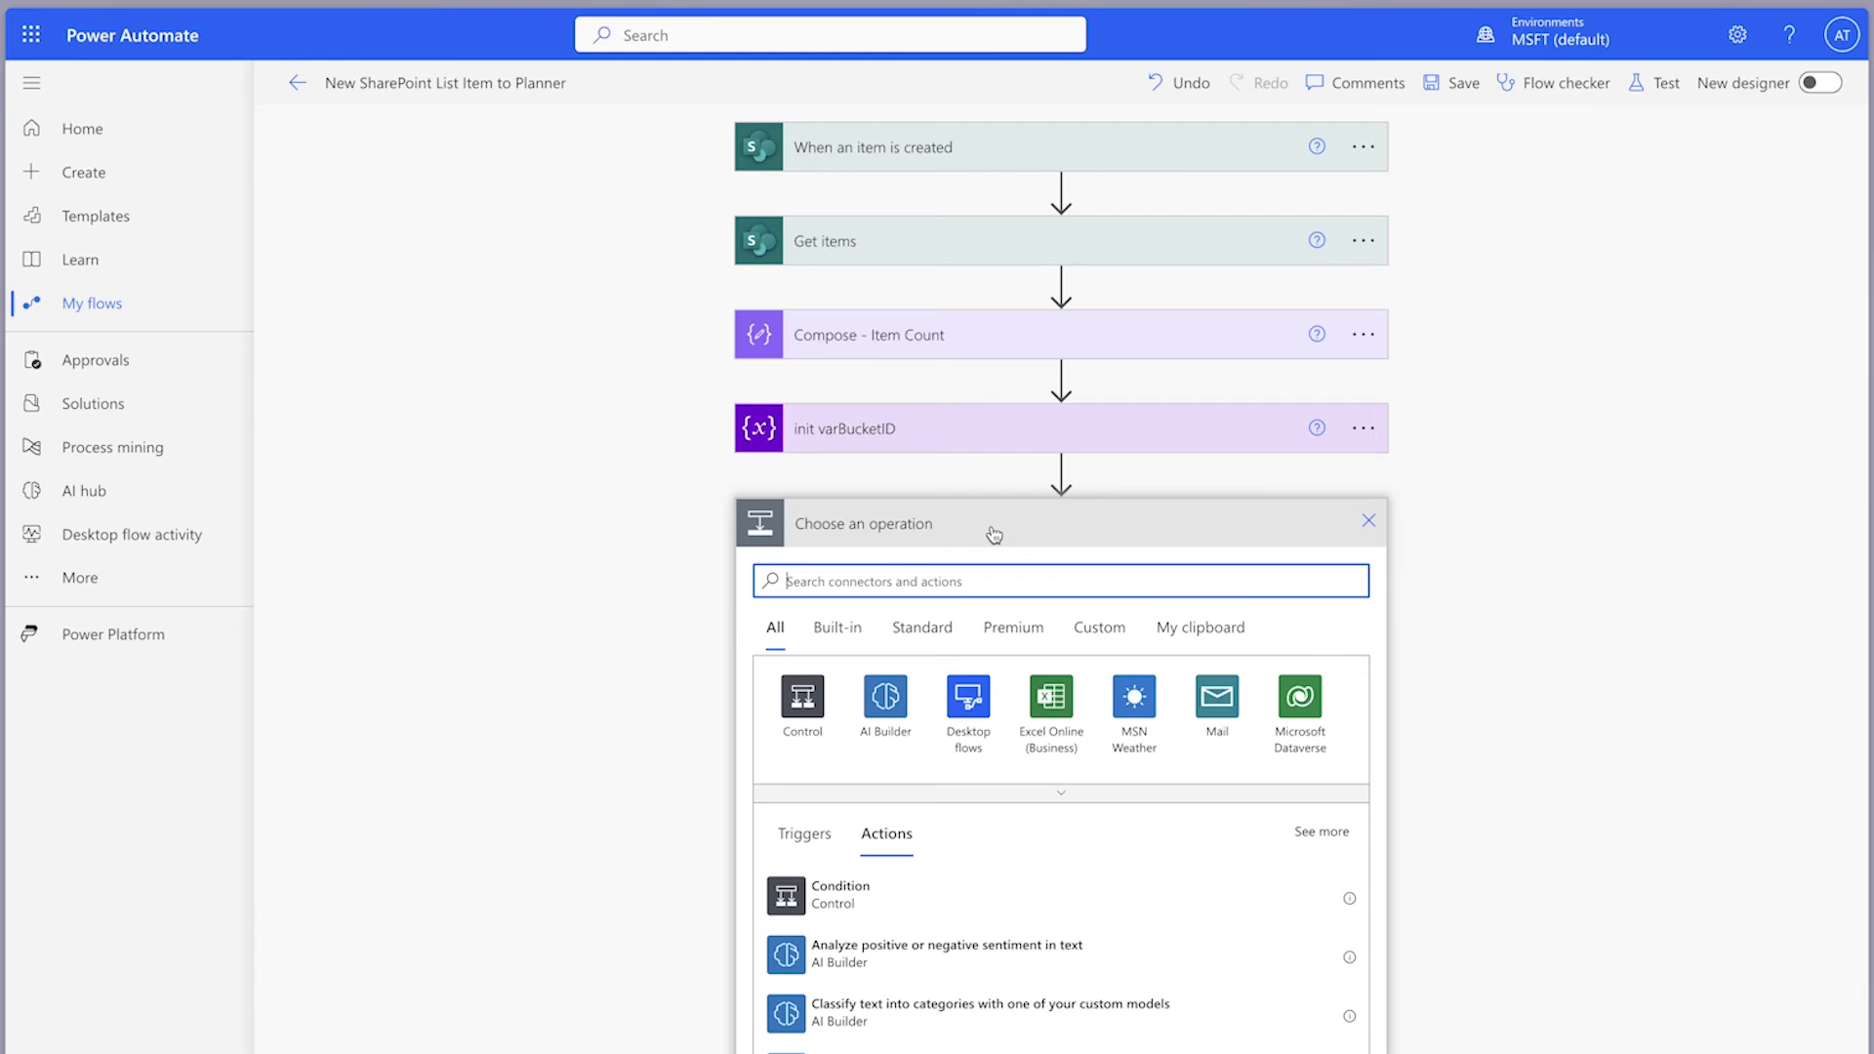
pyautogui.click(1186, 620)
pyautogui.click(826, 651)
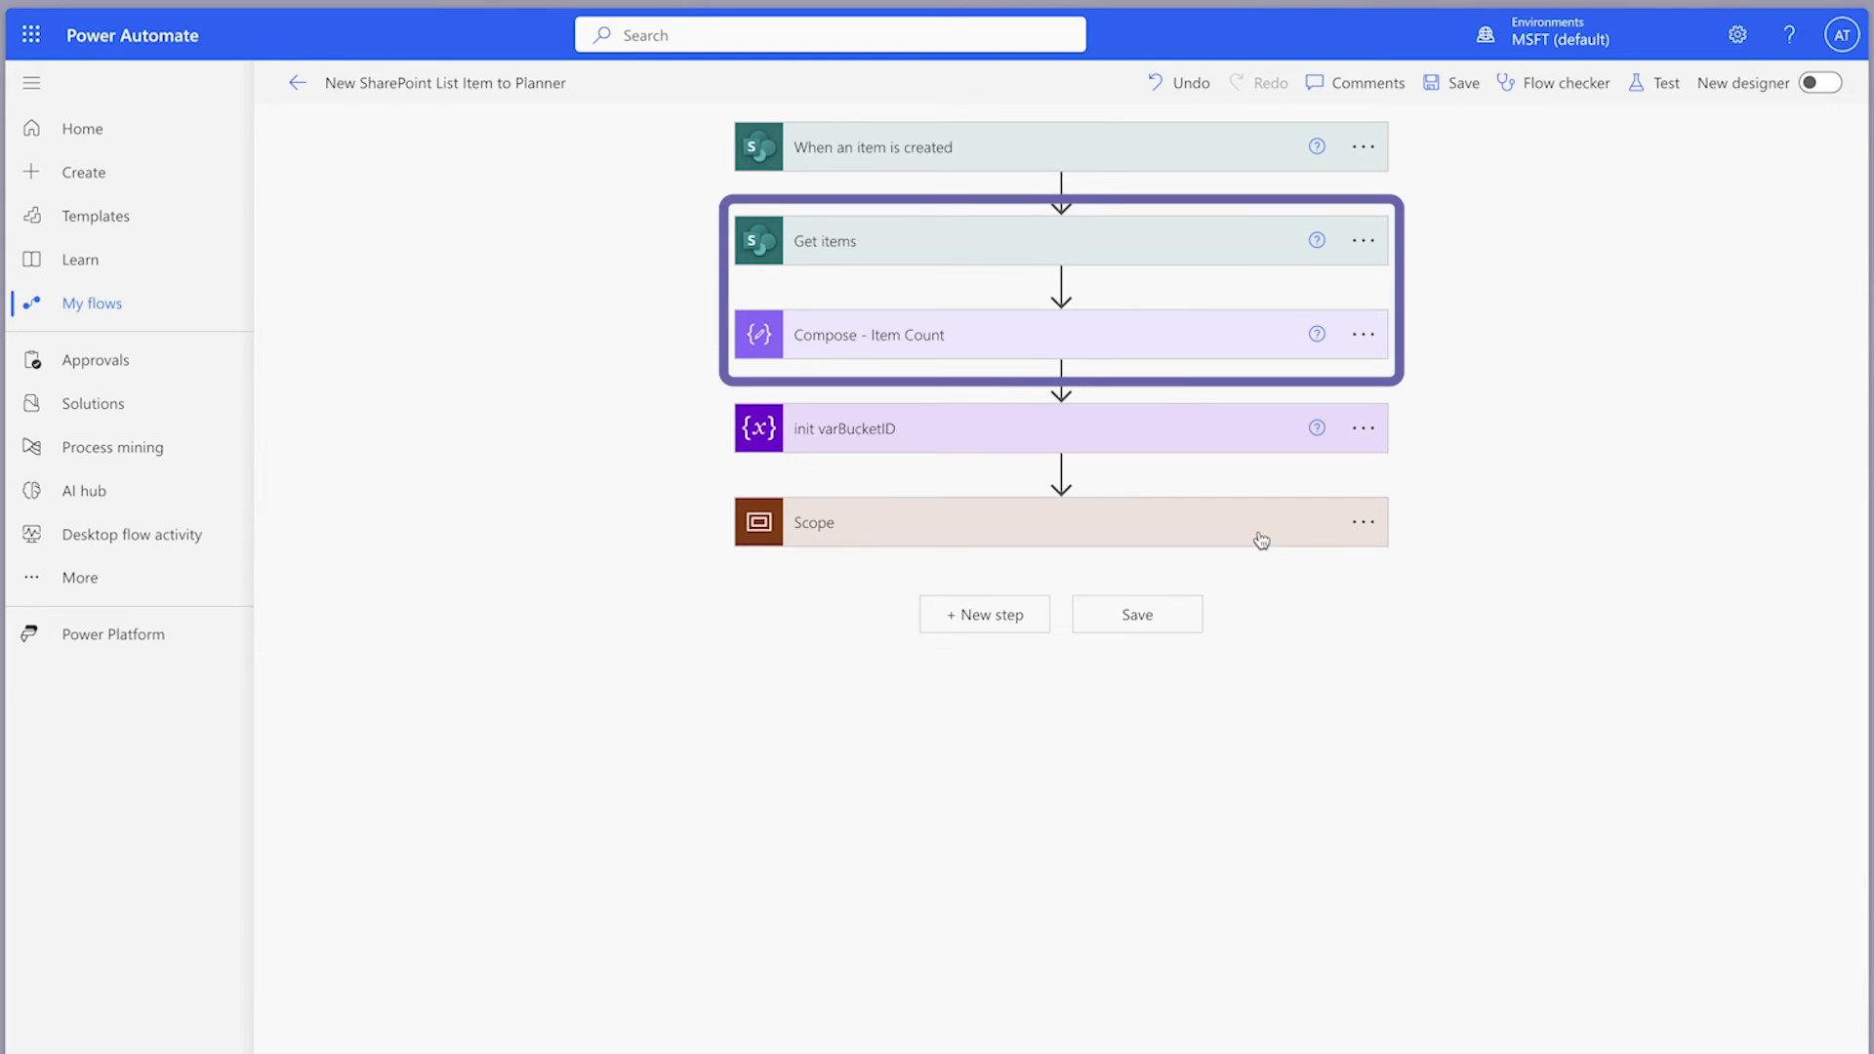
# Step: Delete the Get items and Compose - Item Count actions from the flow
pyautogui.click(1363, 242)
pyautogui.click(1483, 550)
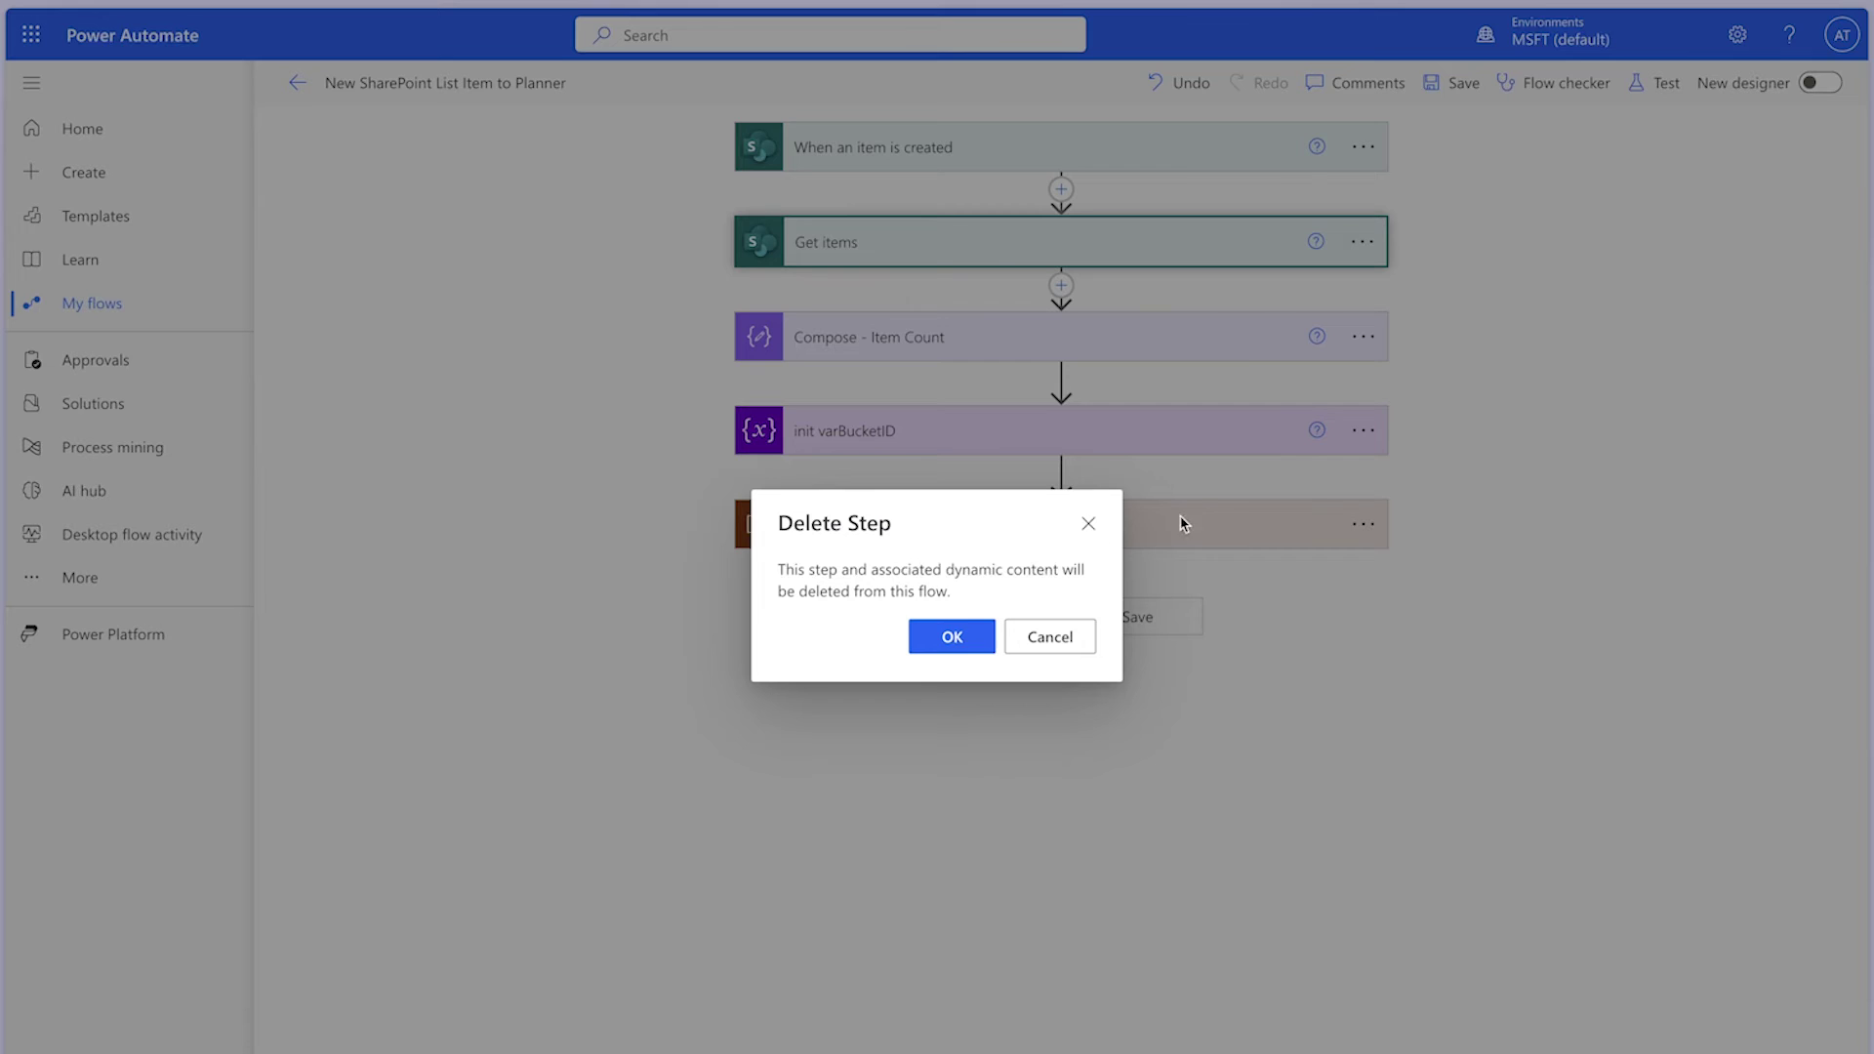
pyautogui.click(953, 635)
pyautogui.click(1363, 241)
pyautogui.click(1457, 552)
pyautogui.click(947, 637)
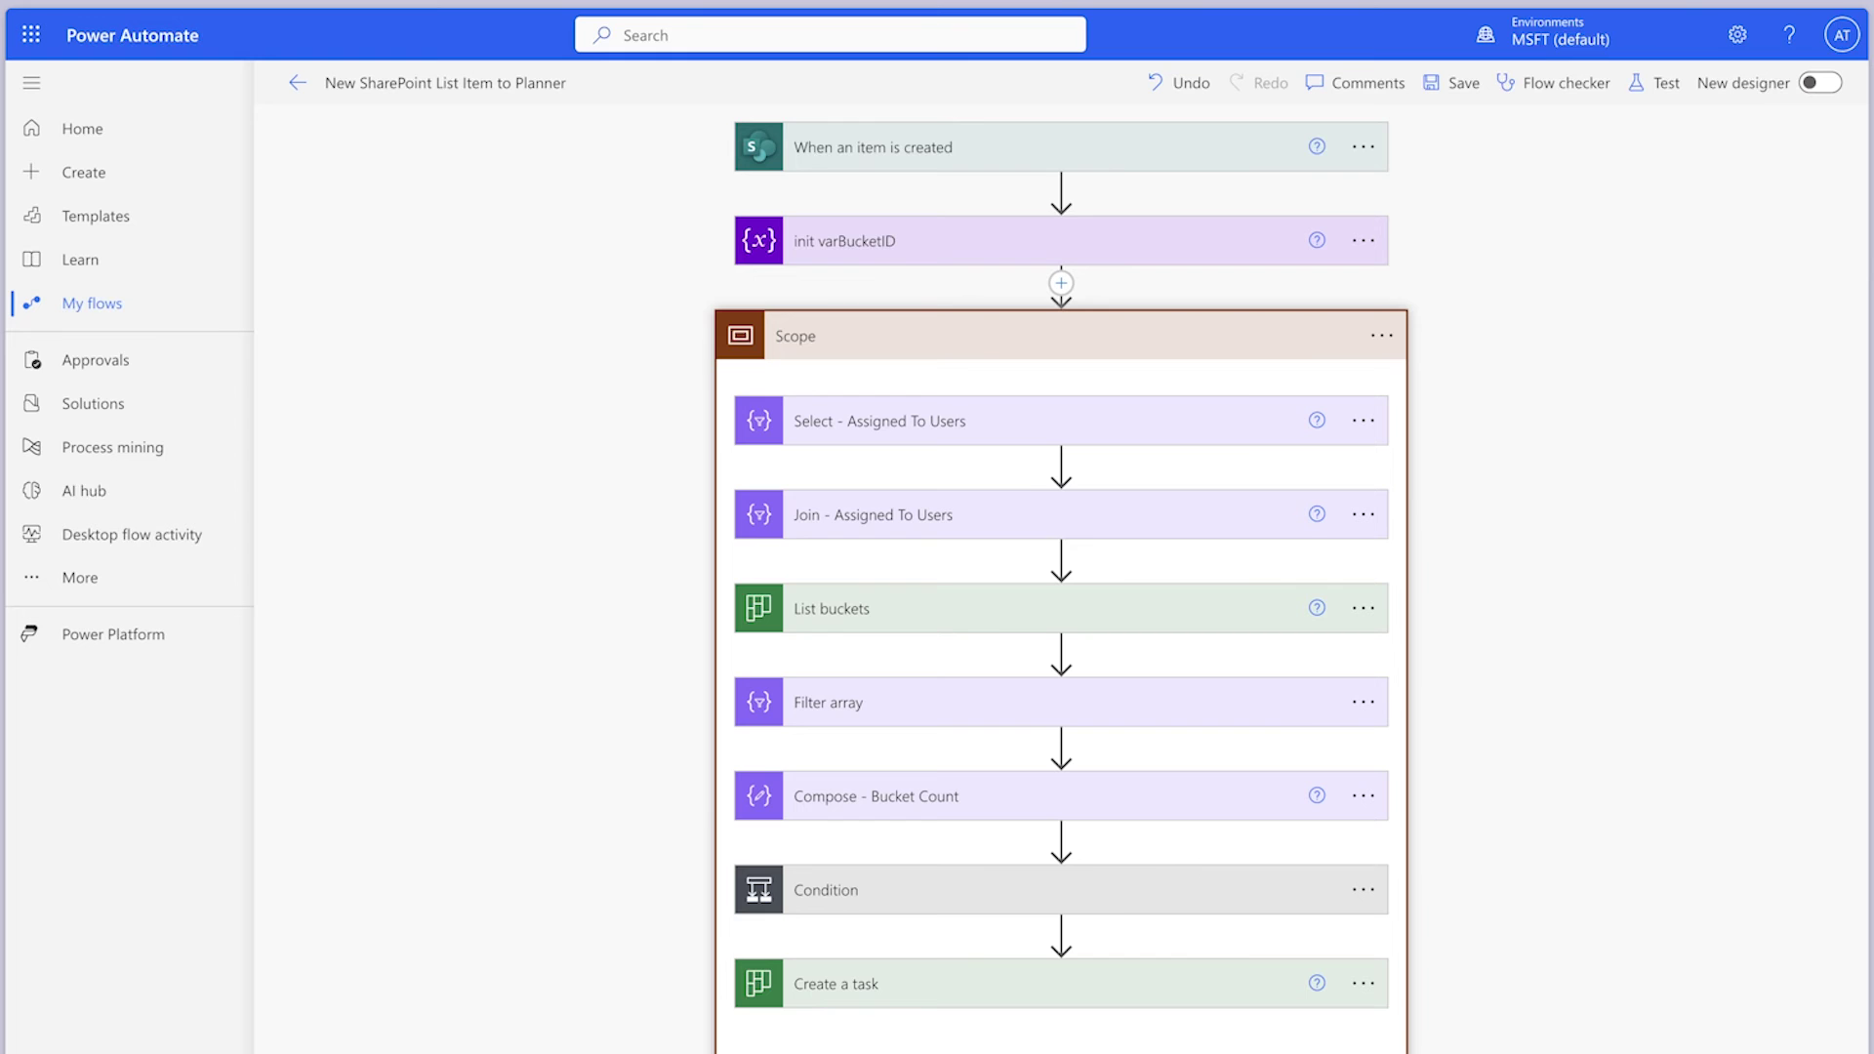
# Step: Try to save the flow, and replace the From input of Select - Assigned To Users with the trigger's Assigned To content
pyautogui.click(1146, 435)
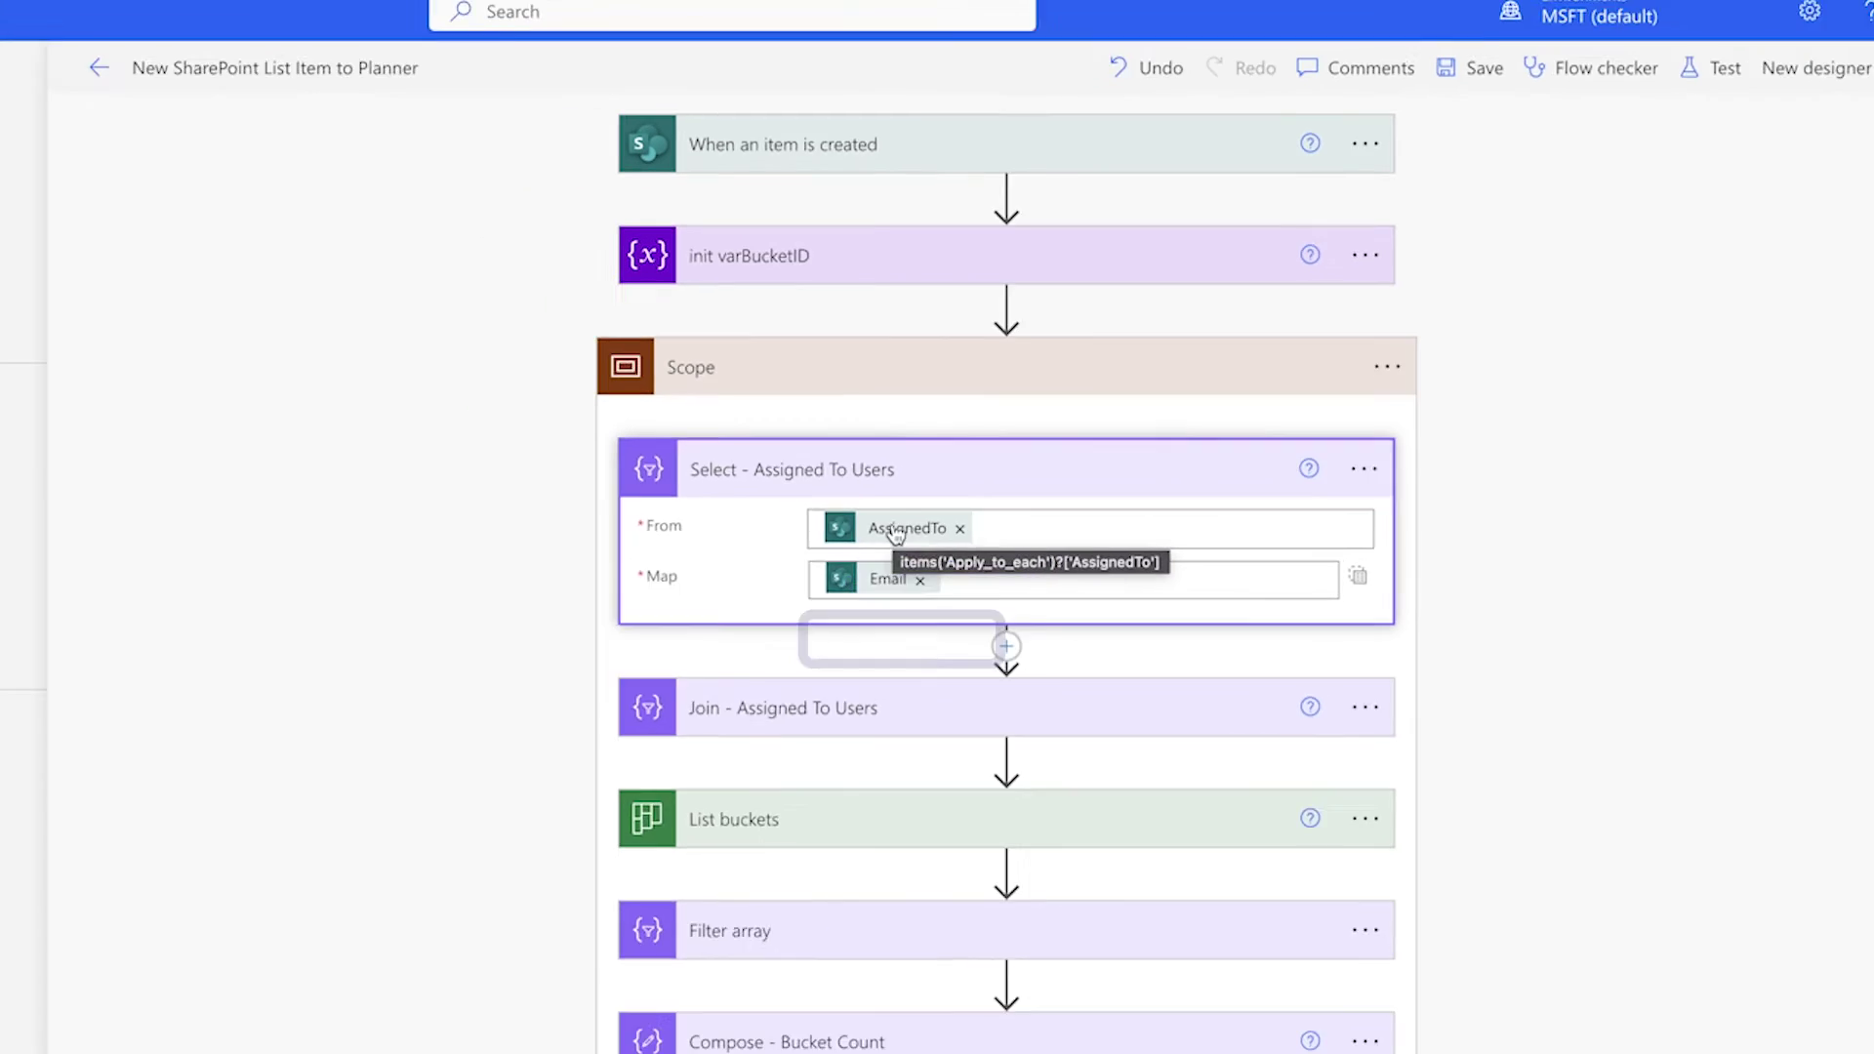
pyautogui.click(1451, 84)
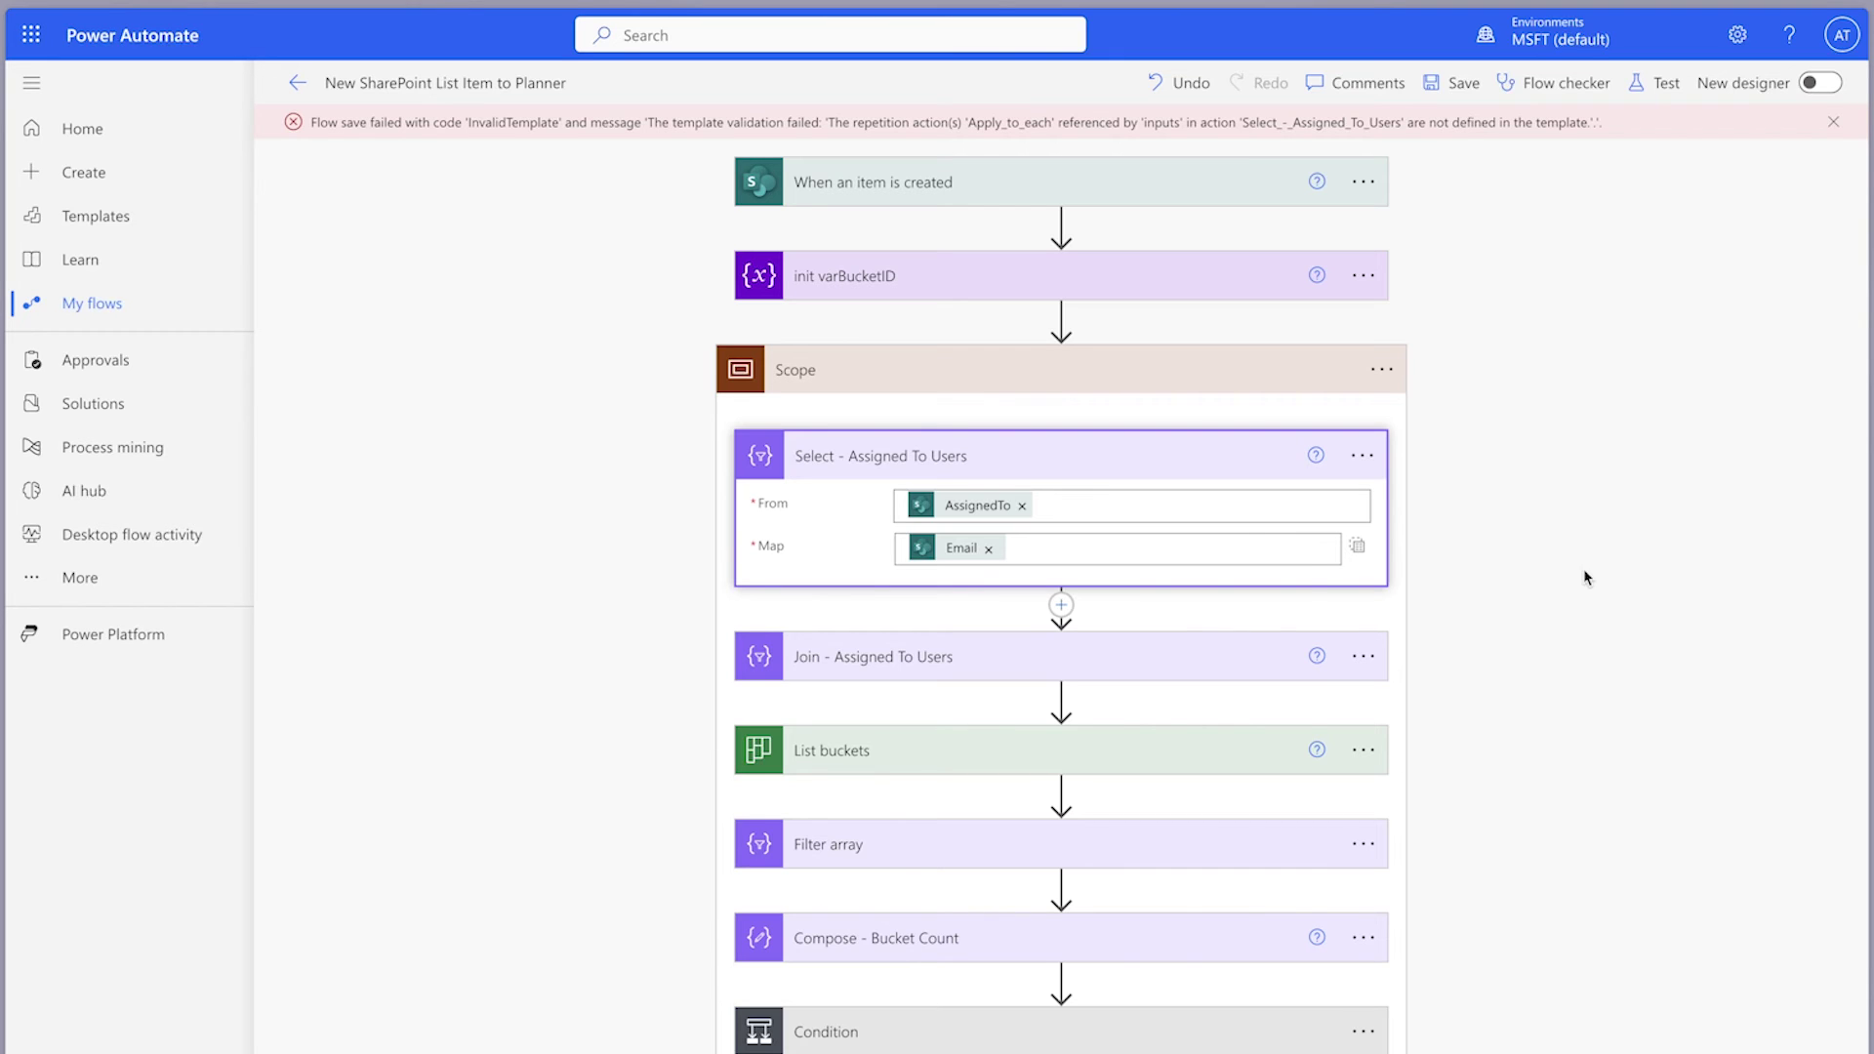
pyautogui.click(1022, 505)
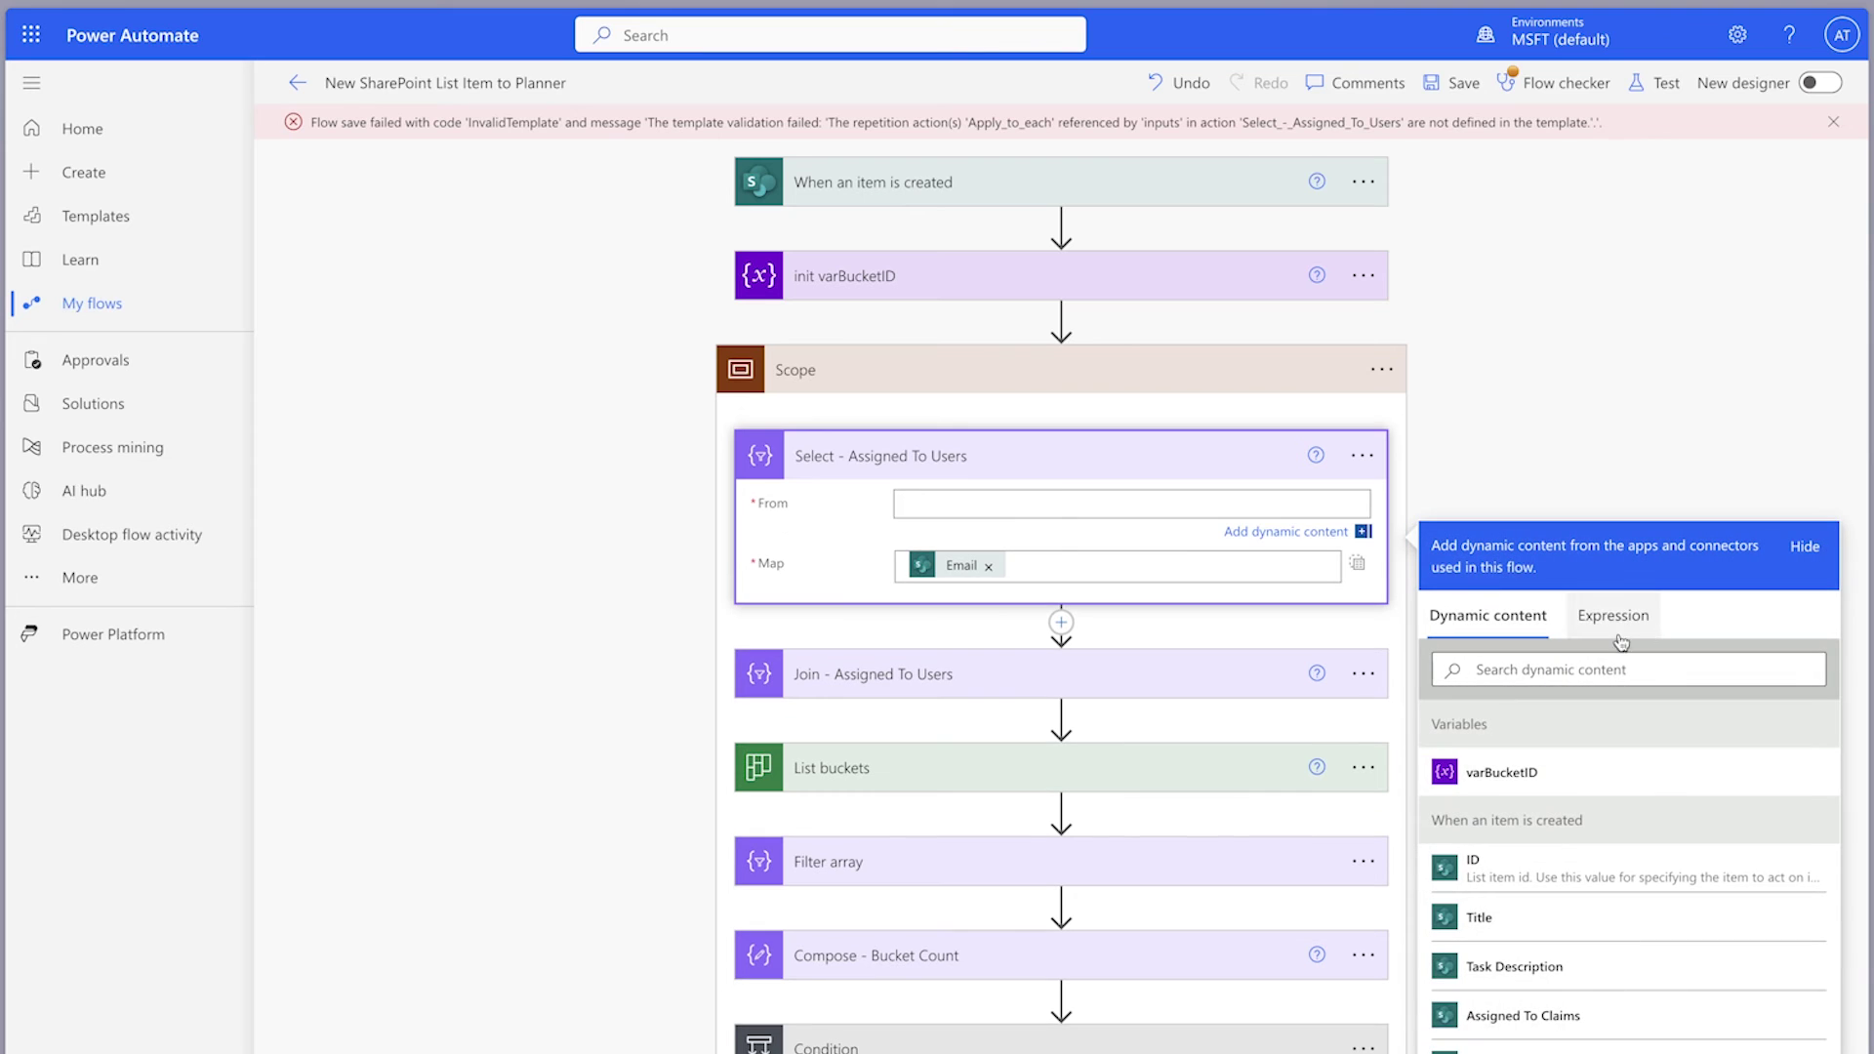
pyautogui.click(1598, 666)
pyautogui.write('assigned to')
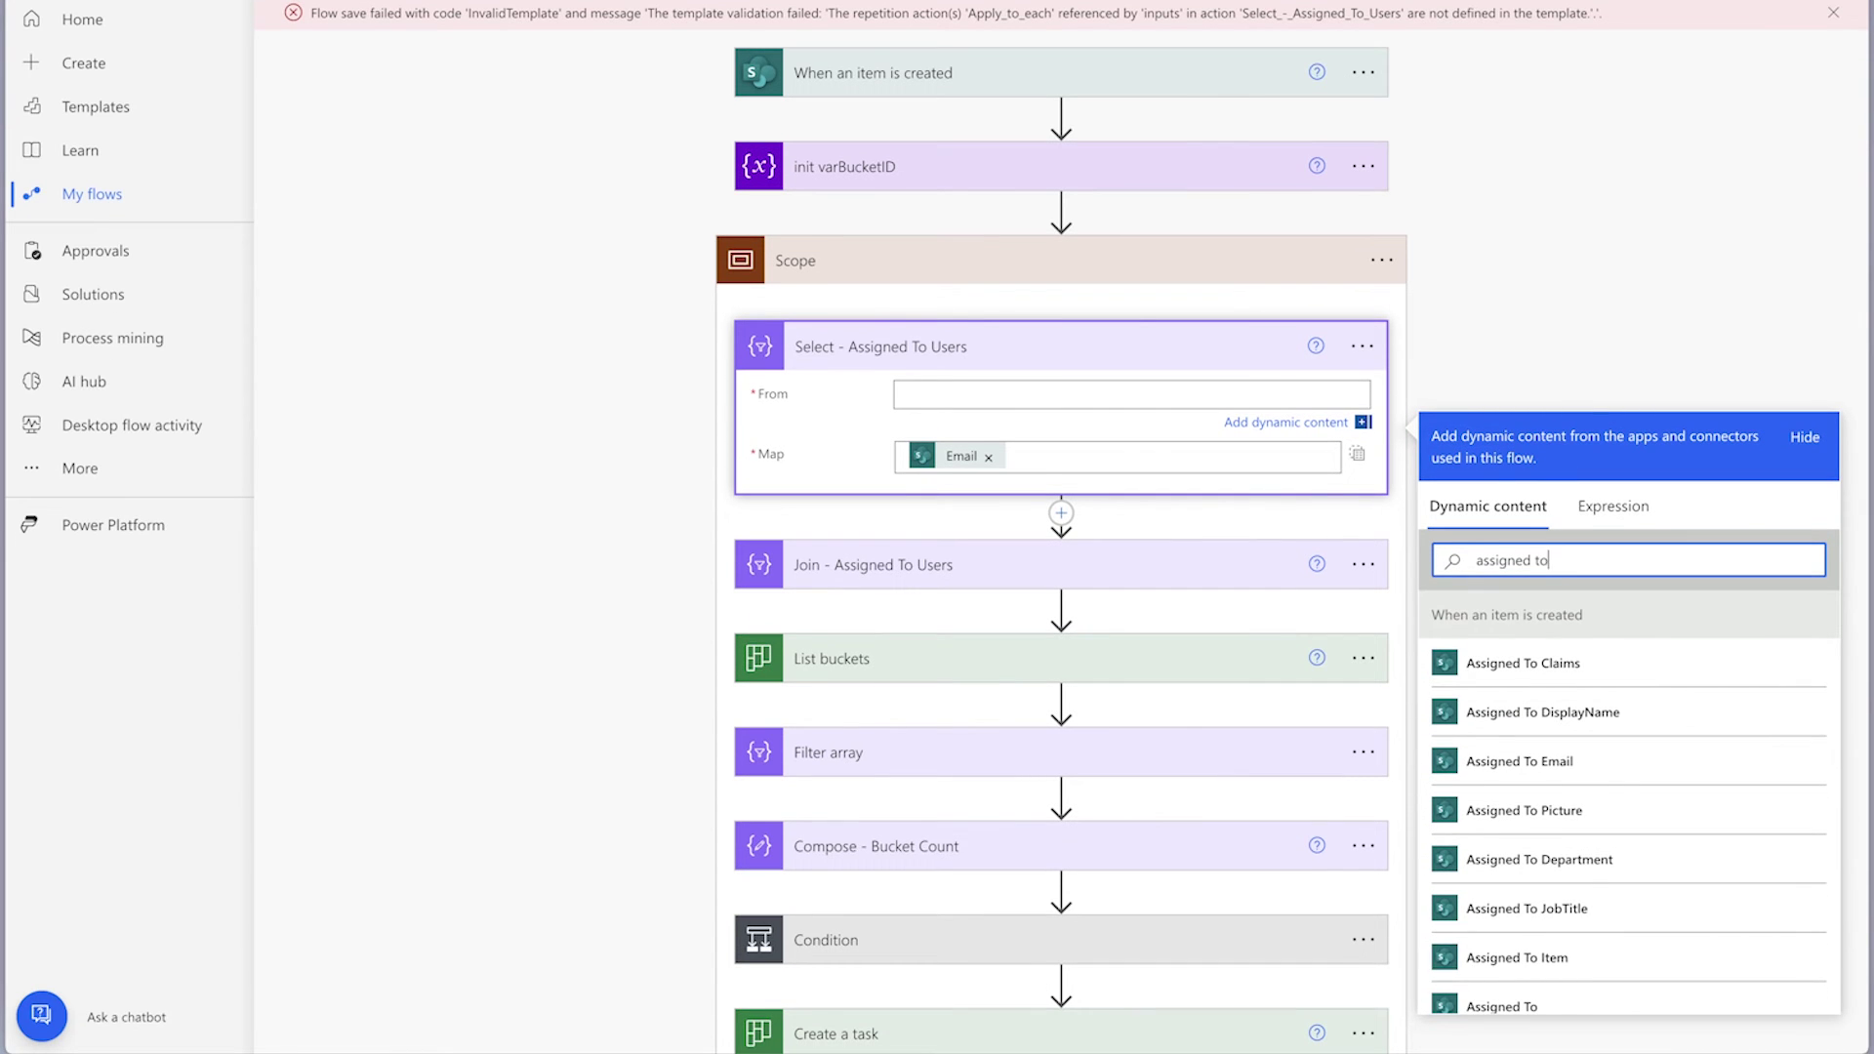
pyautogui.scroll(-1, 1610, 669)
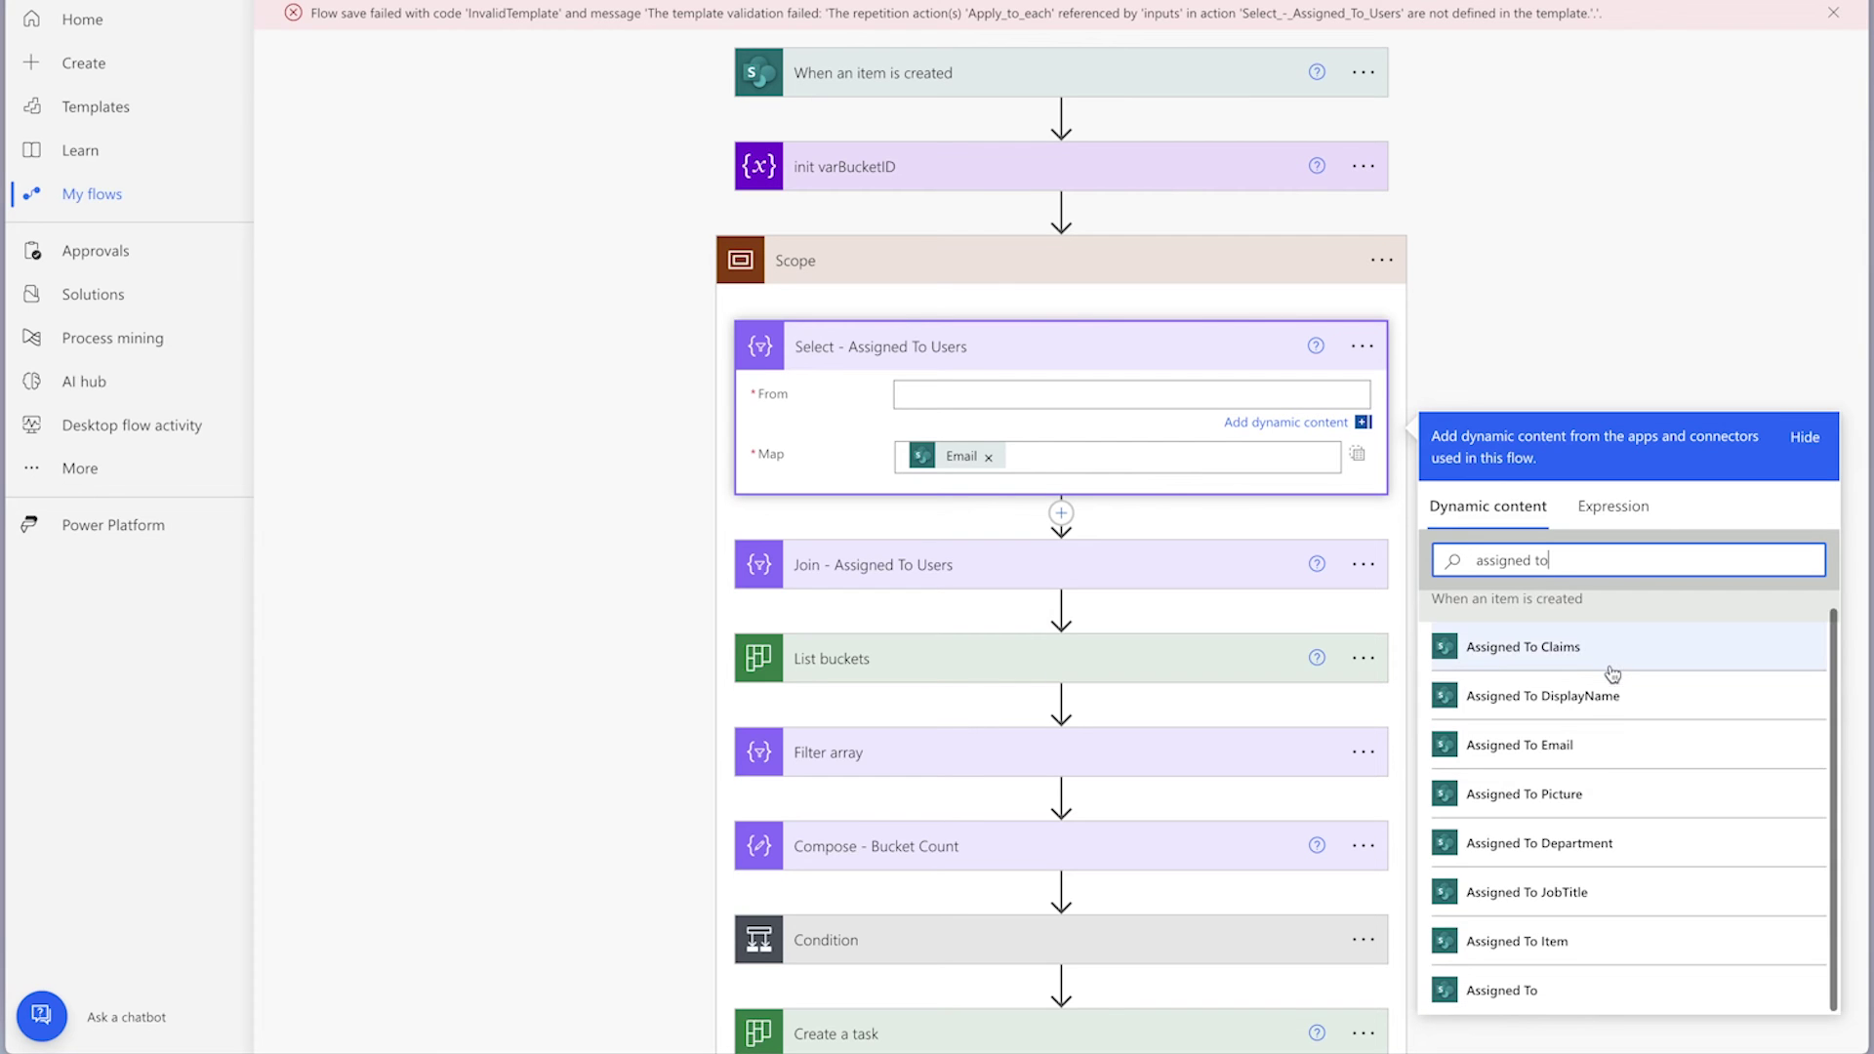
pyautogui.click(1473, 990)
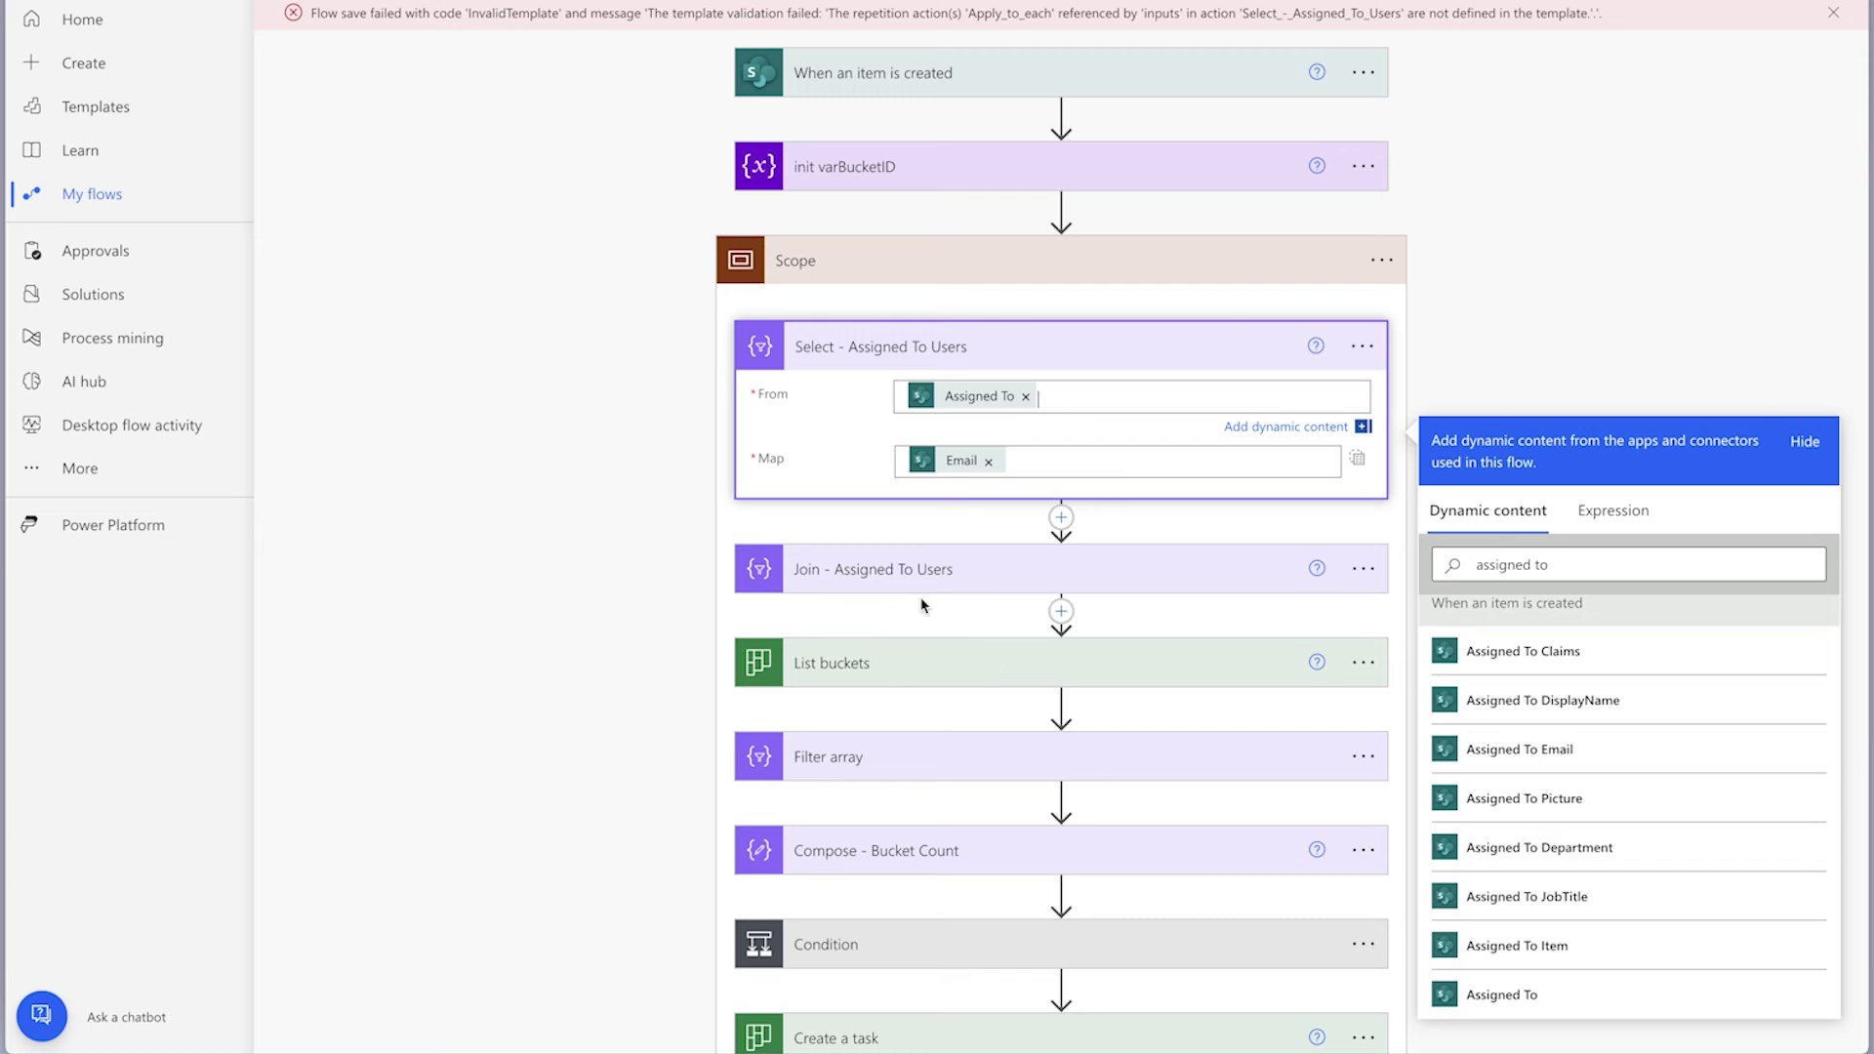
# Step: Replace the Map value of Select - Assigned To Users with the trigger's Assigned To Email content
pyautogui.click(987, 461)
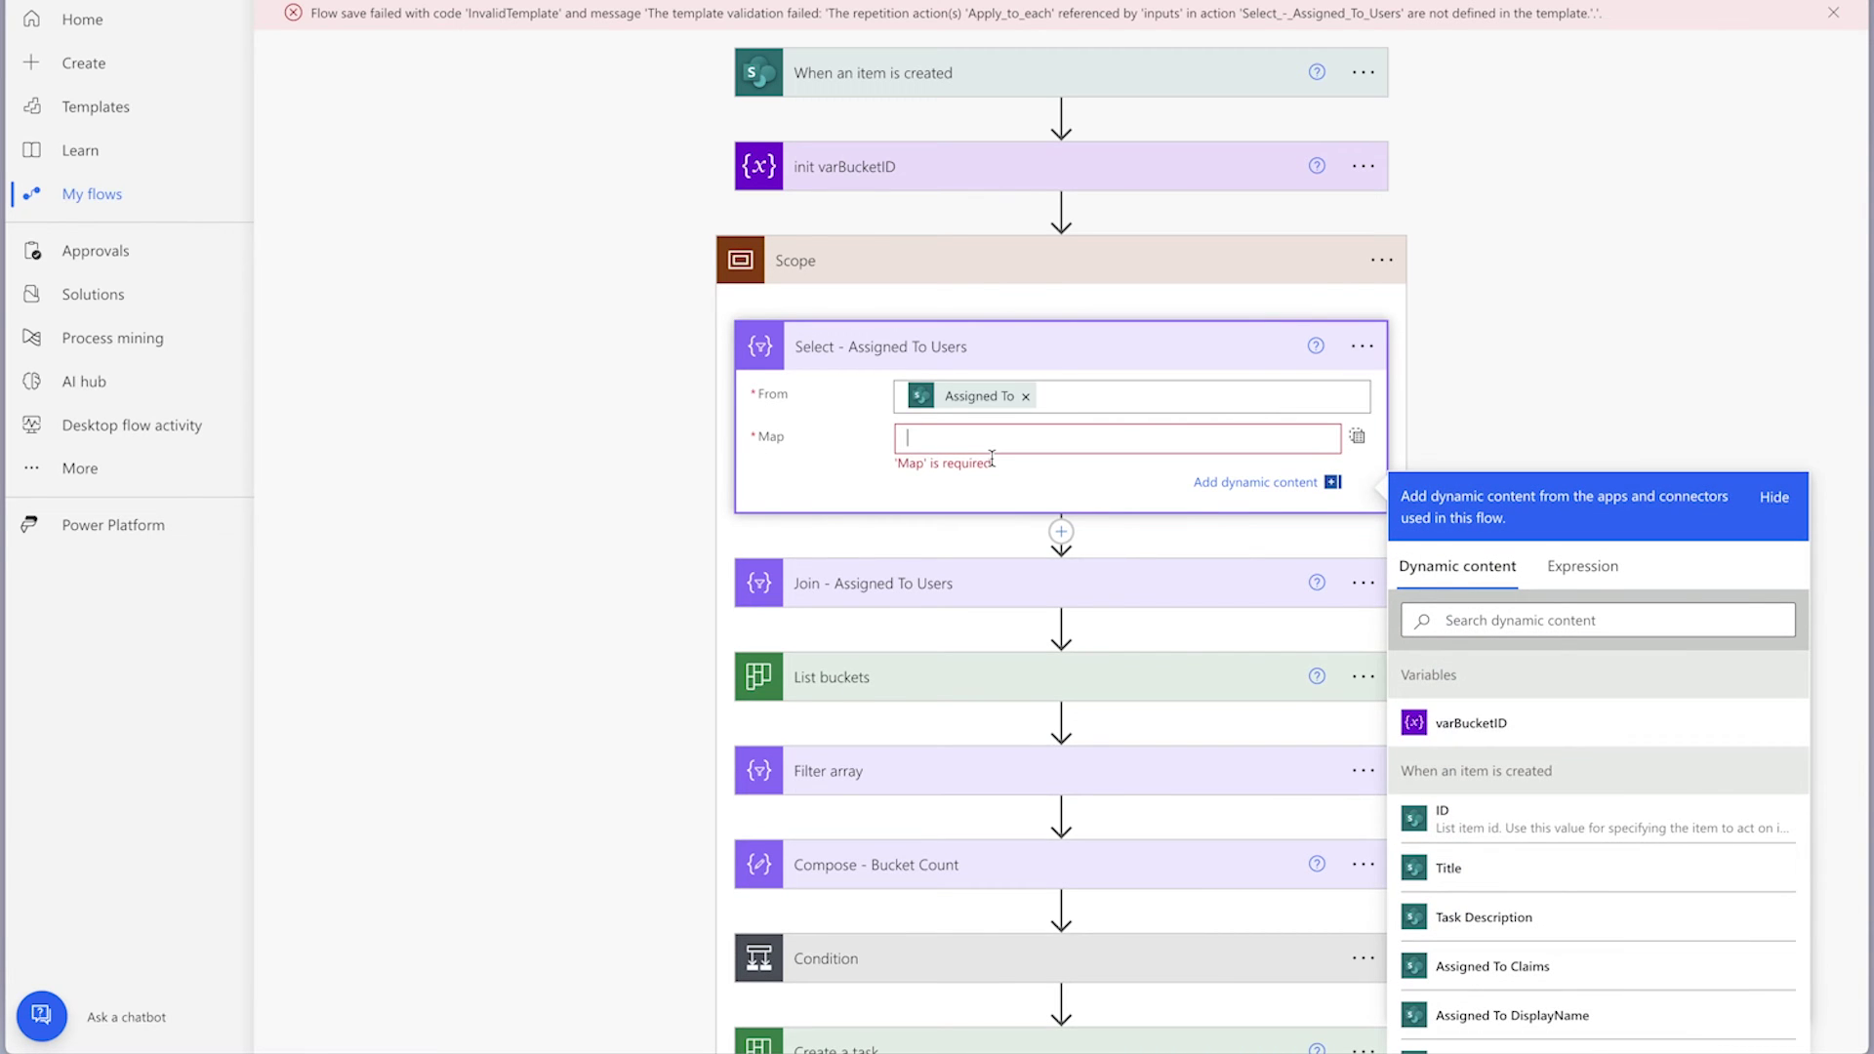
pyautogui.click(1598, 619)
pyautogui.write('email')
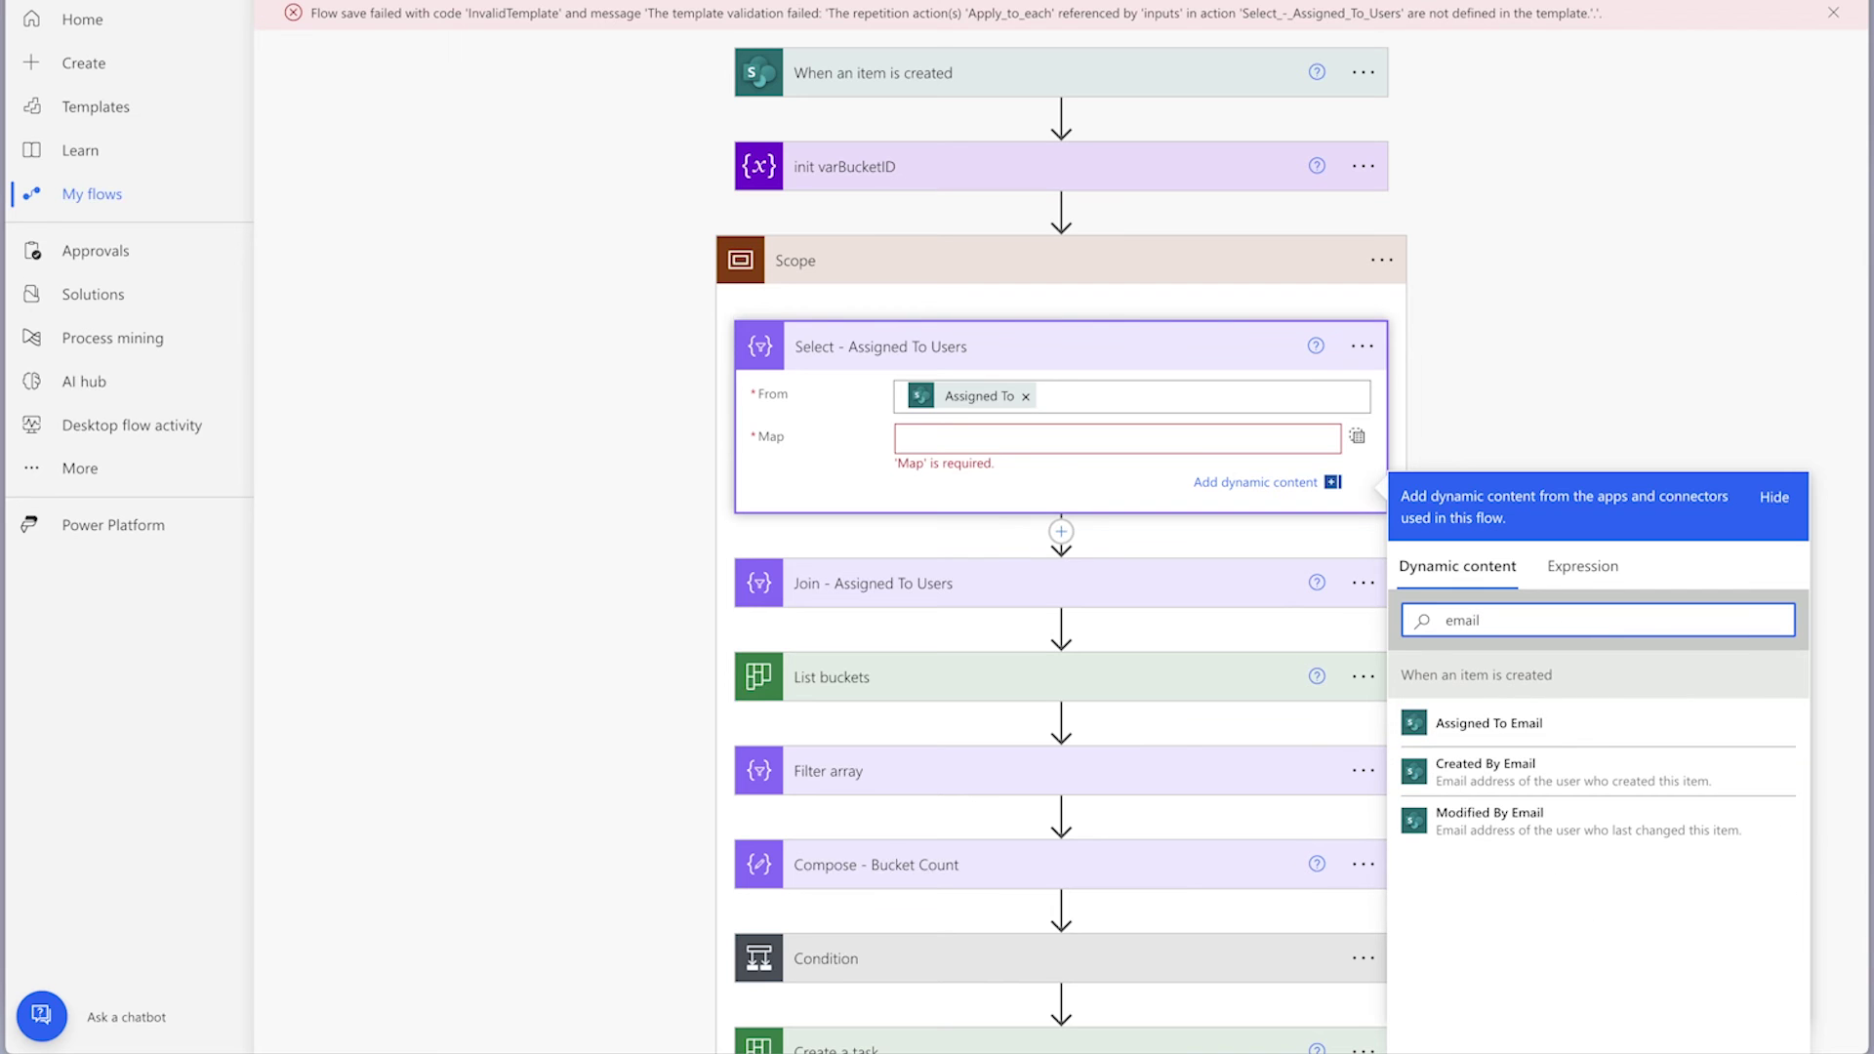
pyautogui.click(1605, 722)
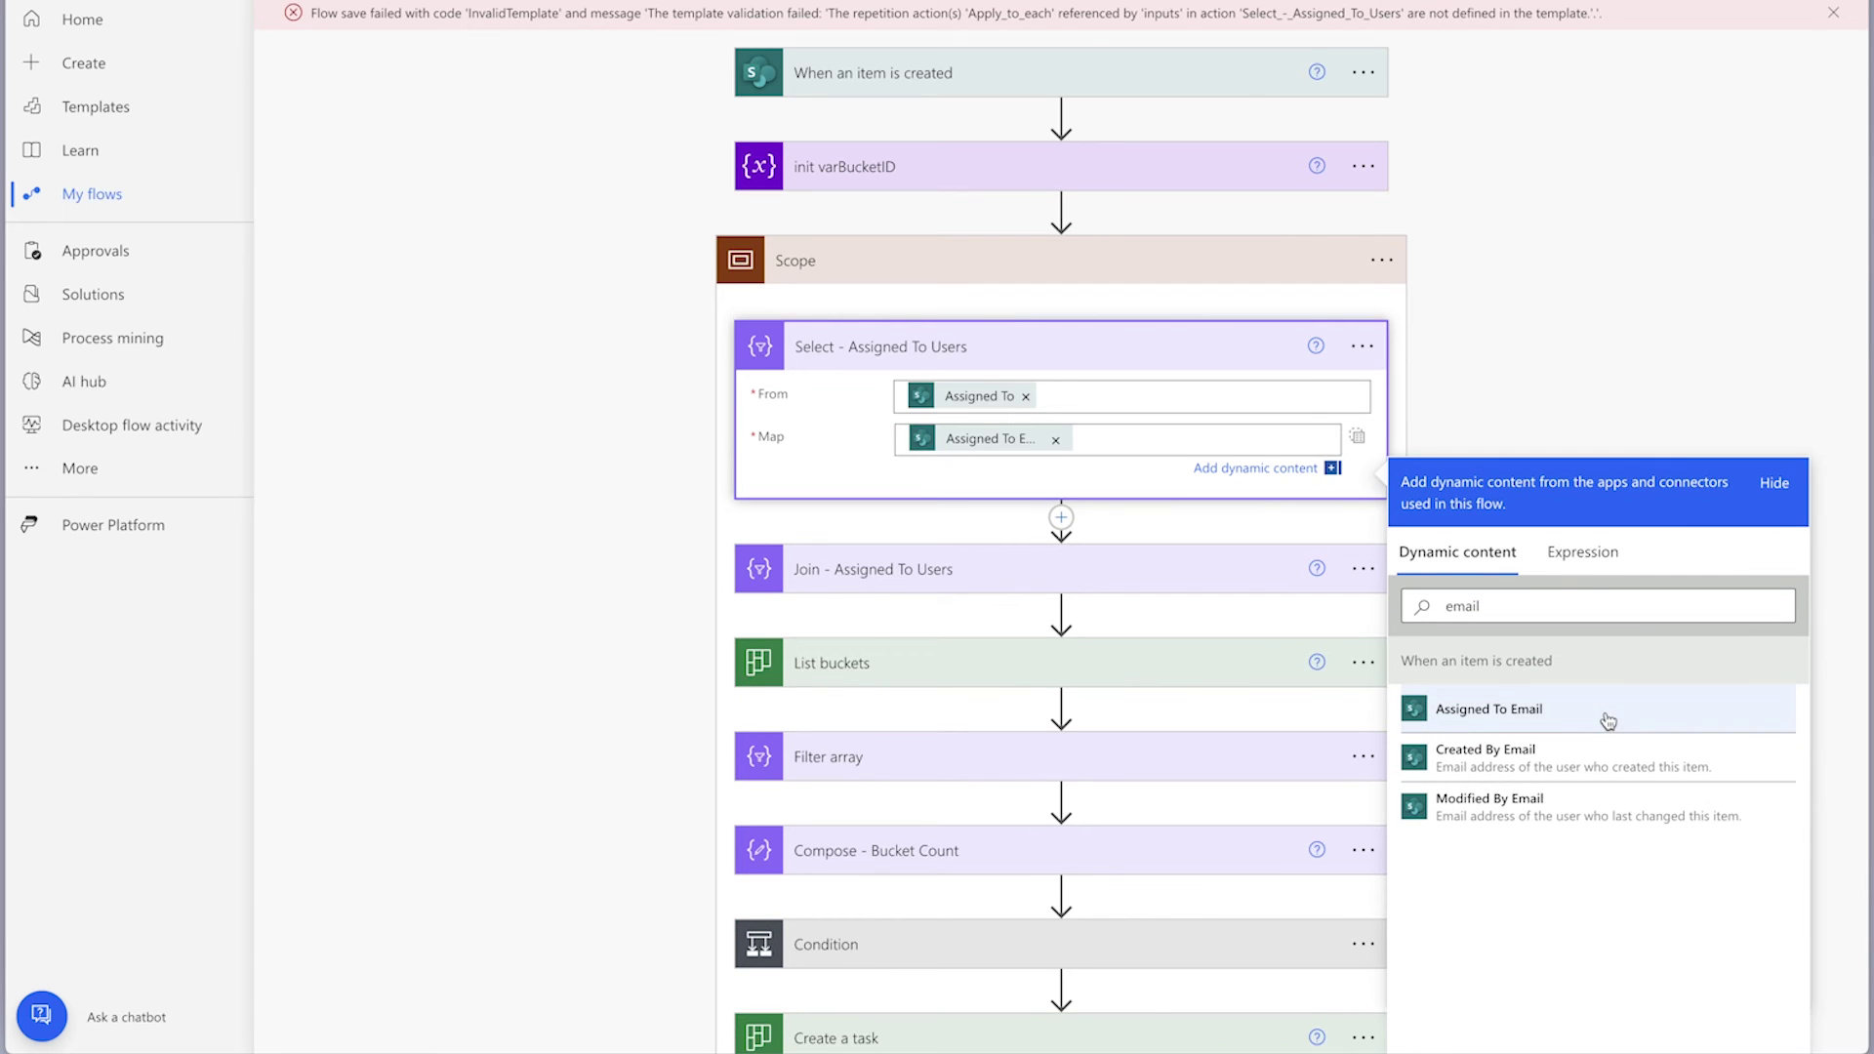
# Step: Replace the comparison value in the Filter array condition with the trigger's Status Value content
pyautogui.scroll(-2, 1061, 610)
pyautogui.click(1115, 561)
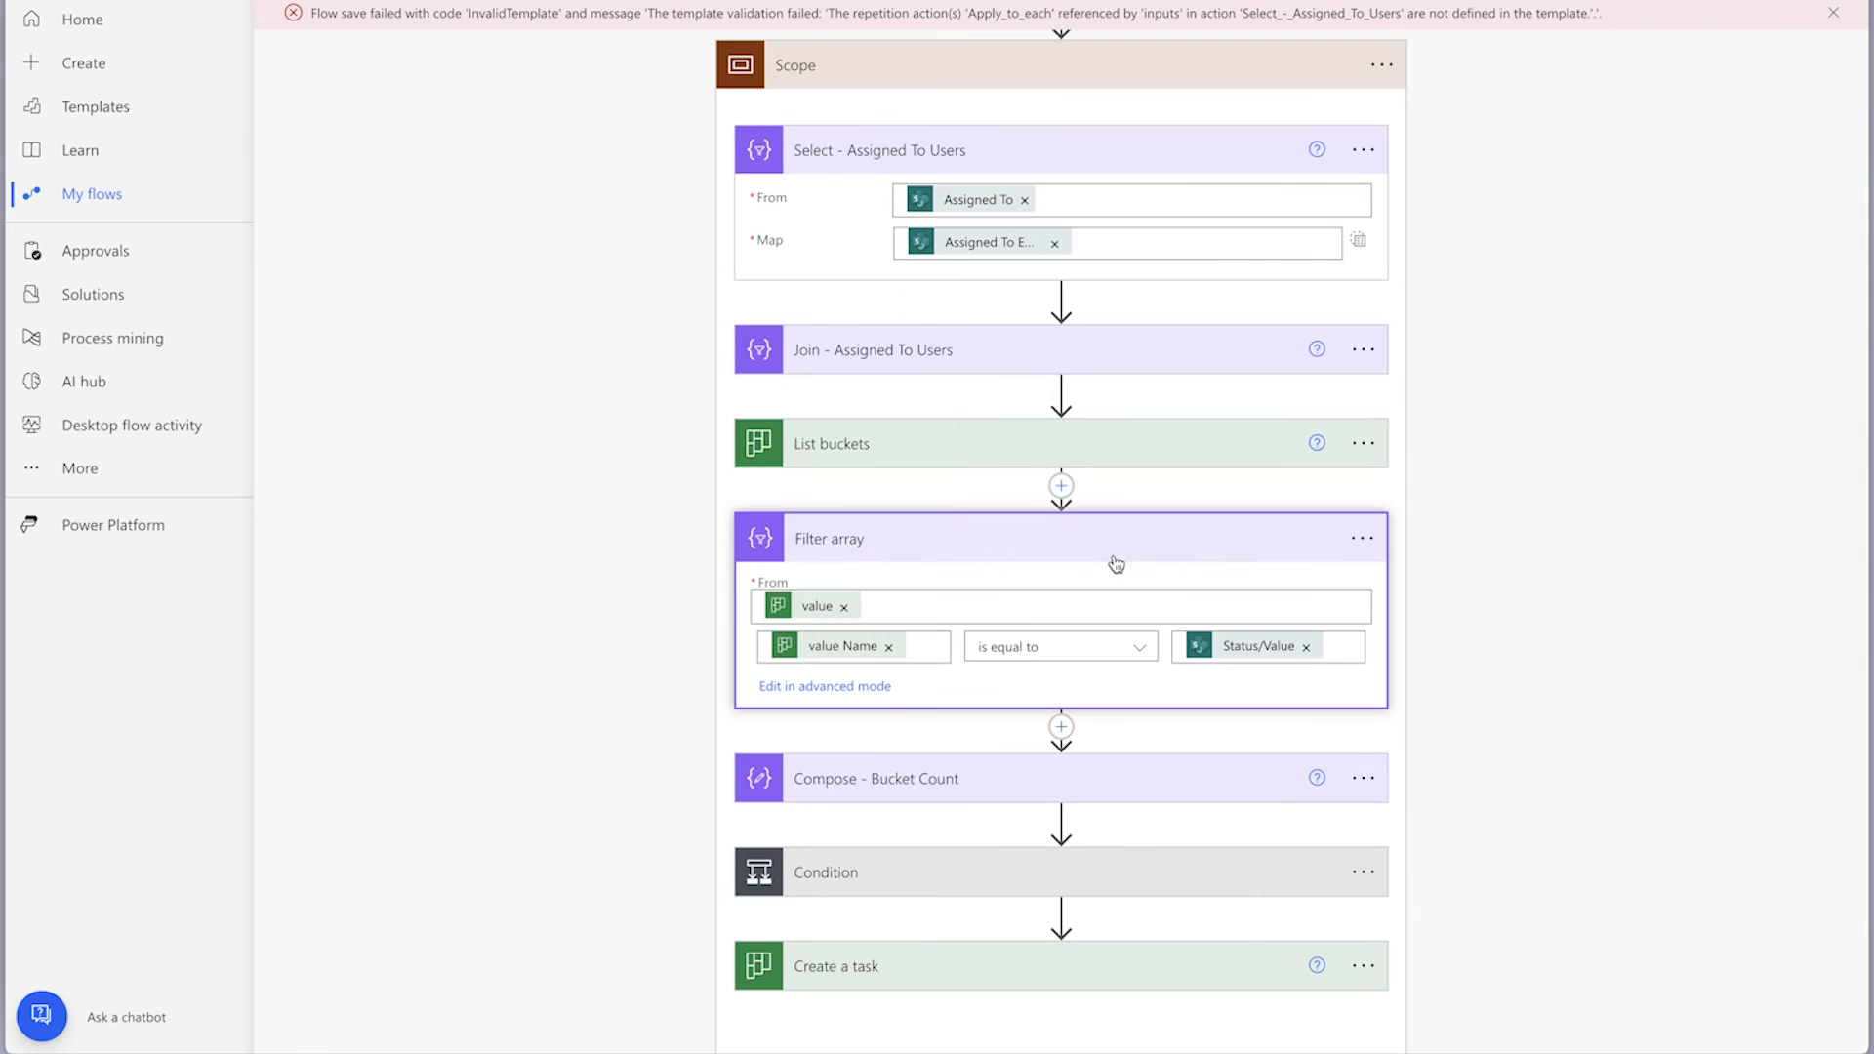
pyautogui.click(1305, 647)
pyautogui.write('status')
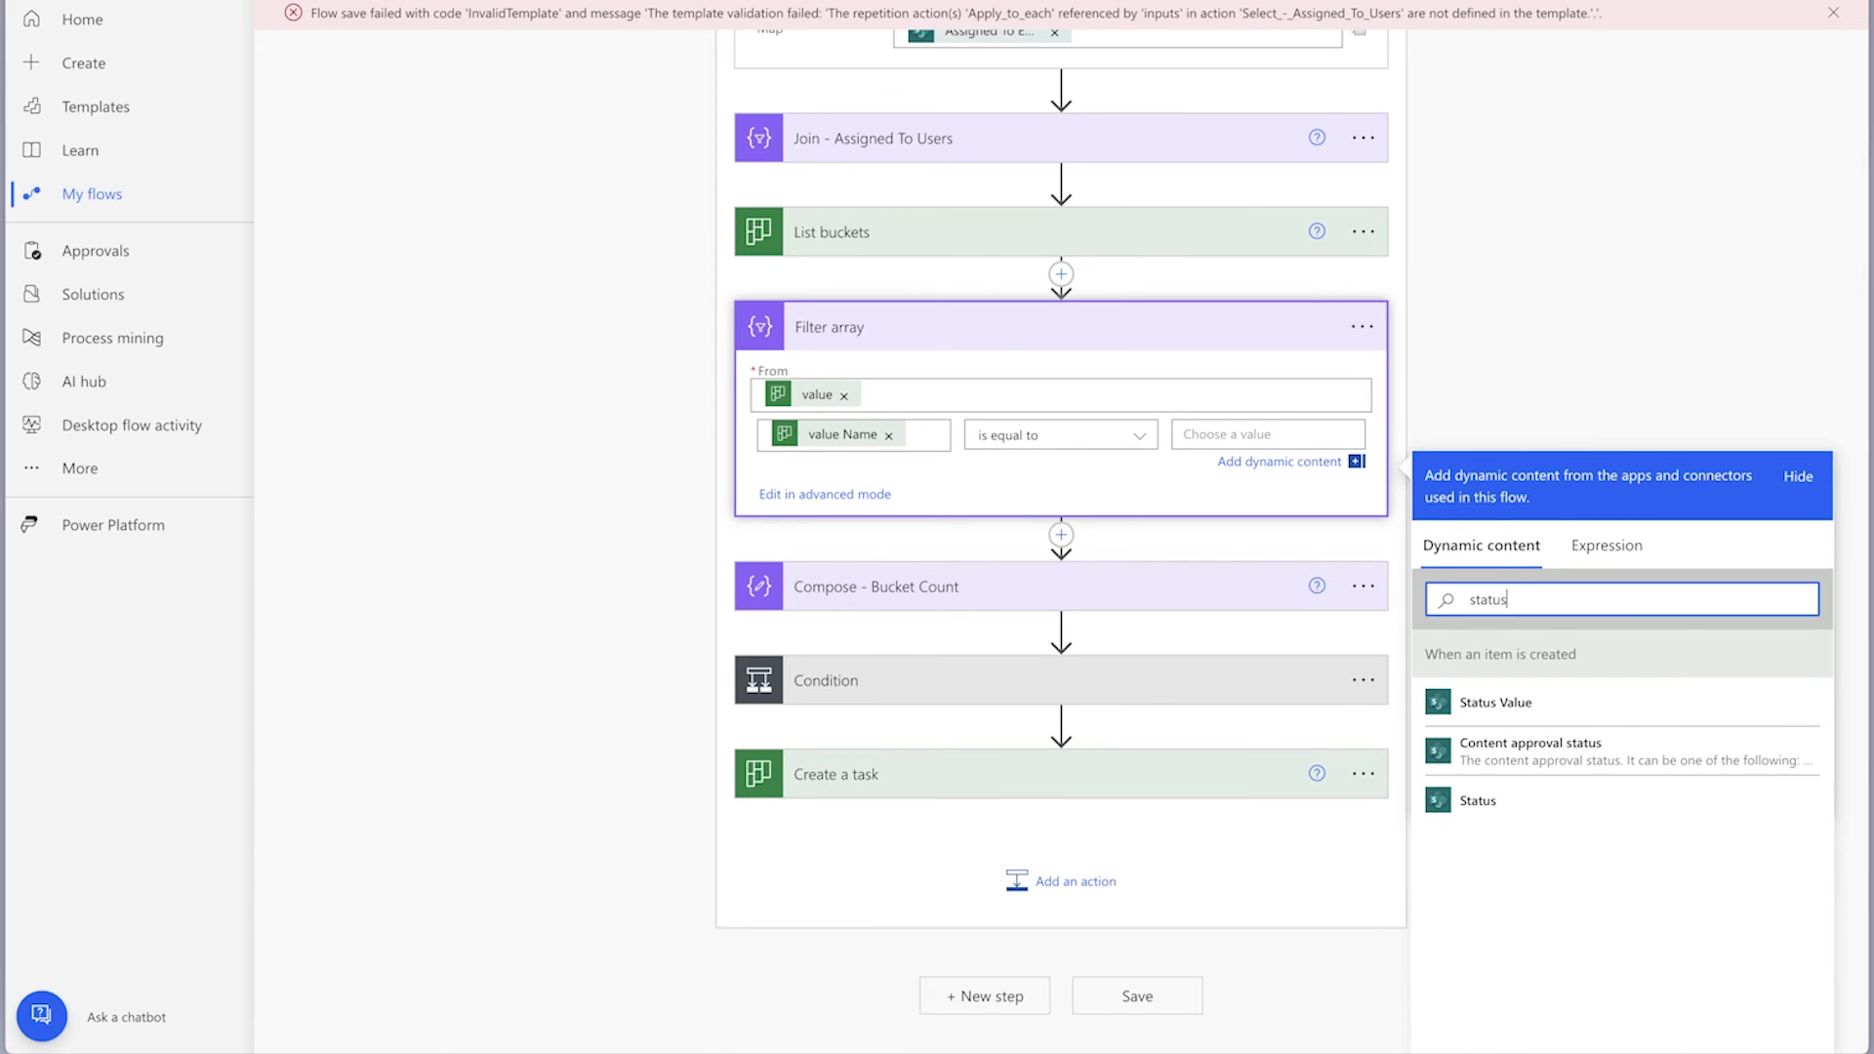
pyautogui.click(1515, 699)
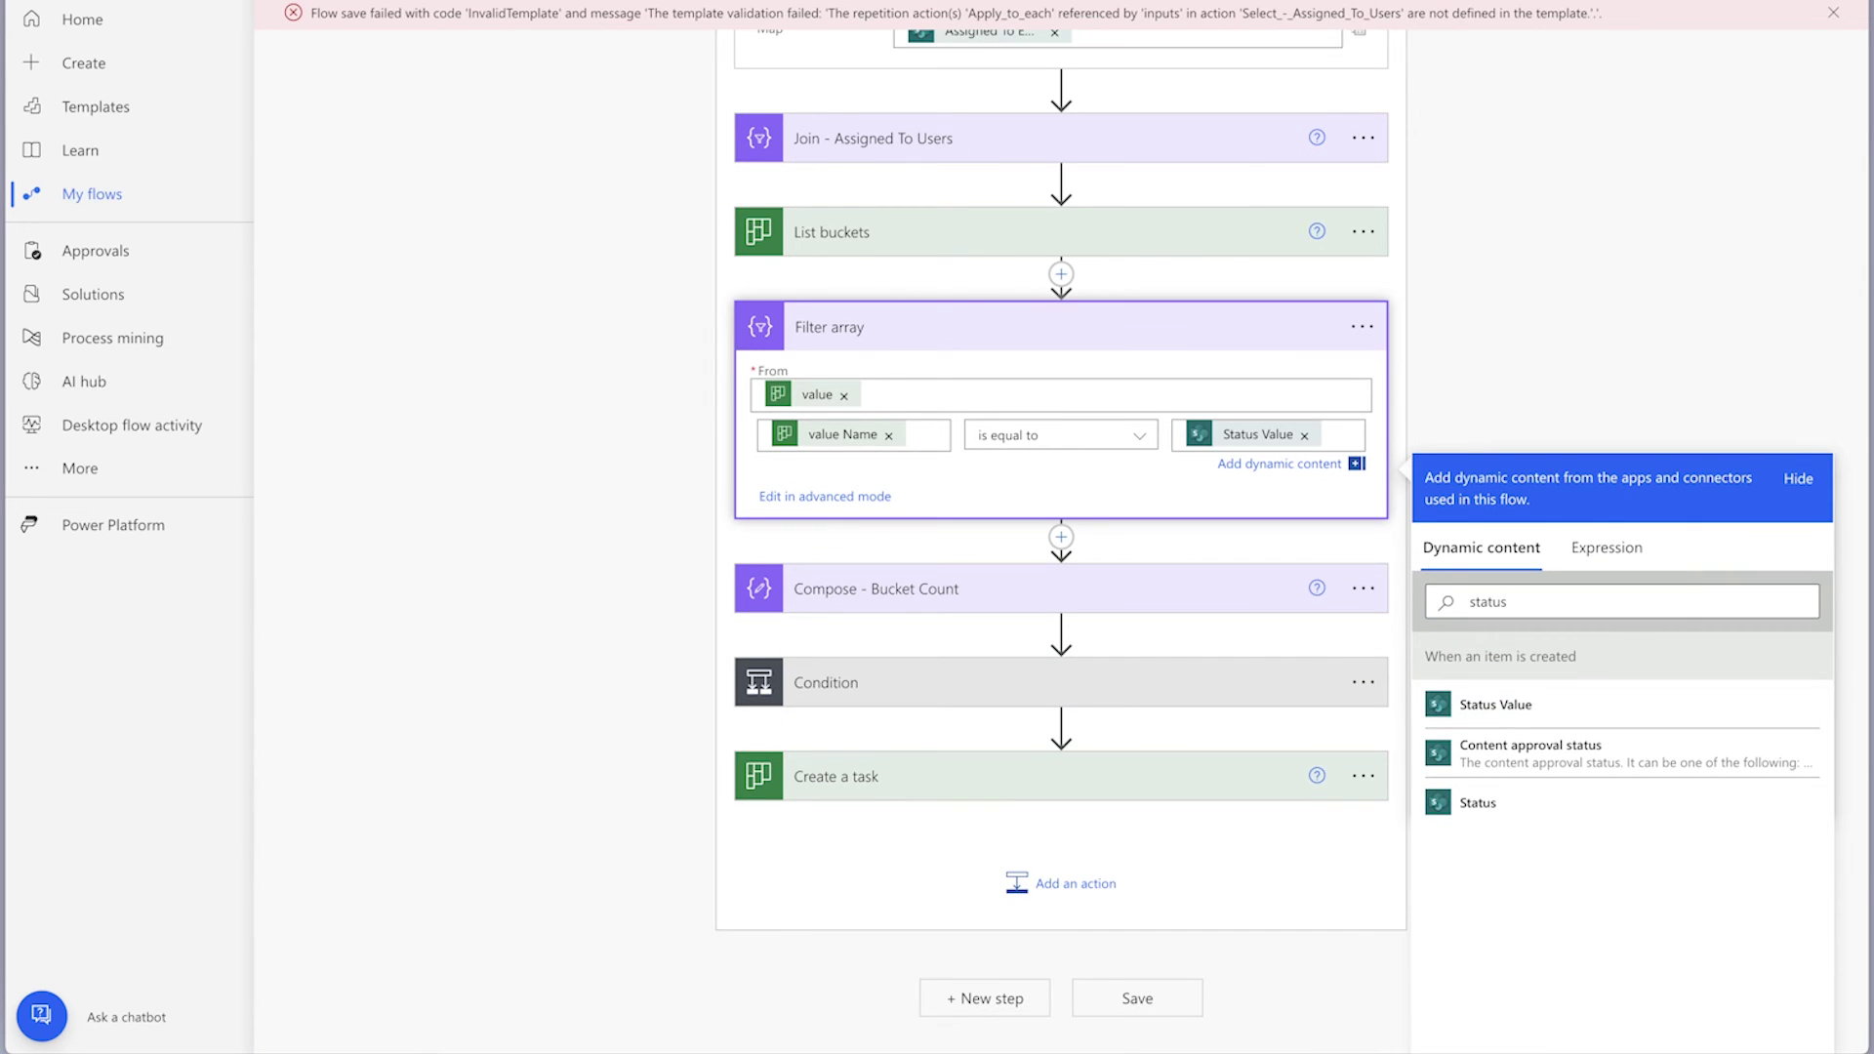
# Step: Set the Name of the Create a bucket action in the condition's If no branch to the trigger's Status Value content
pyautogui.click(1148, 682)
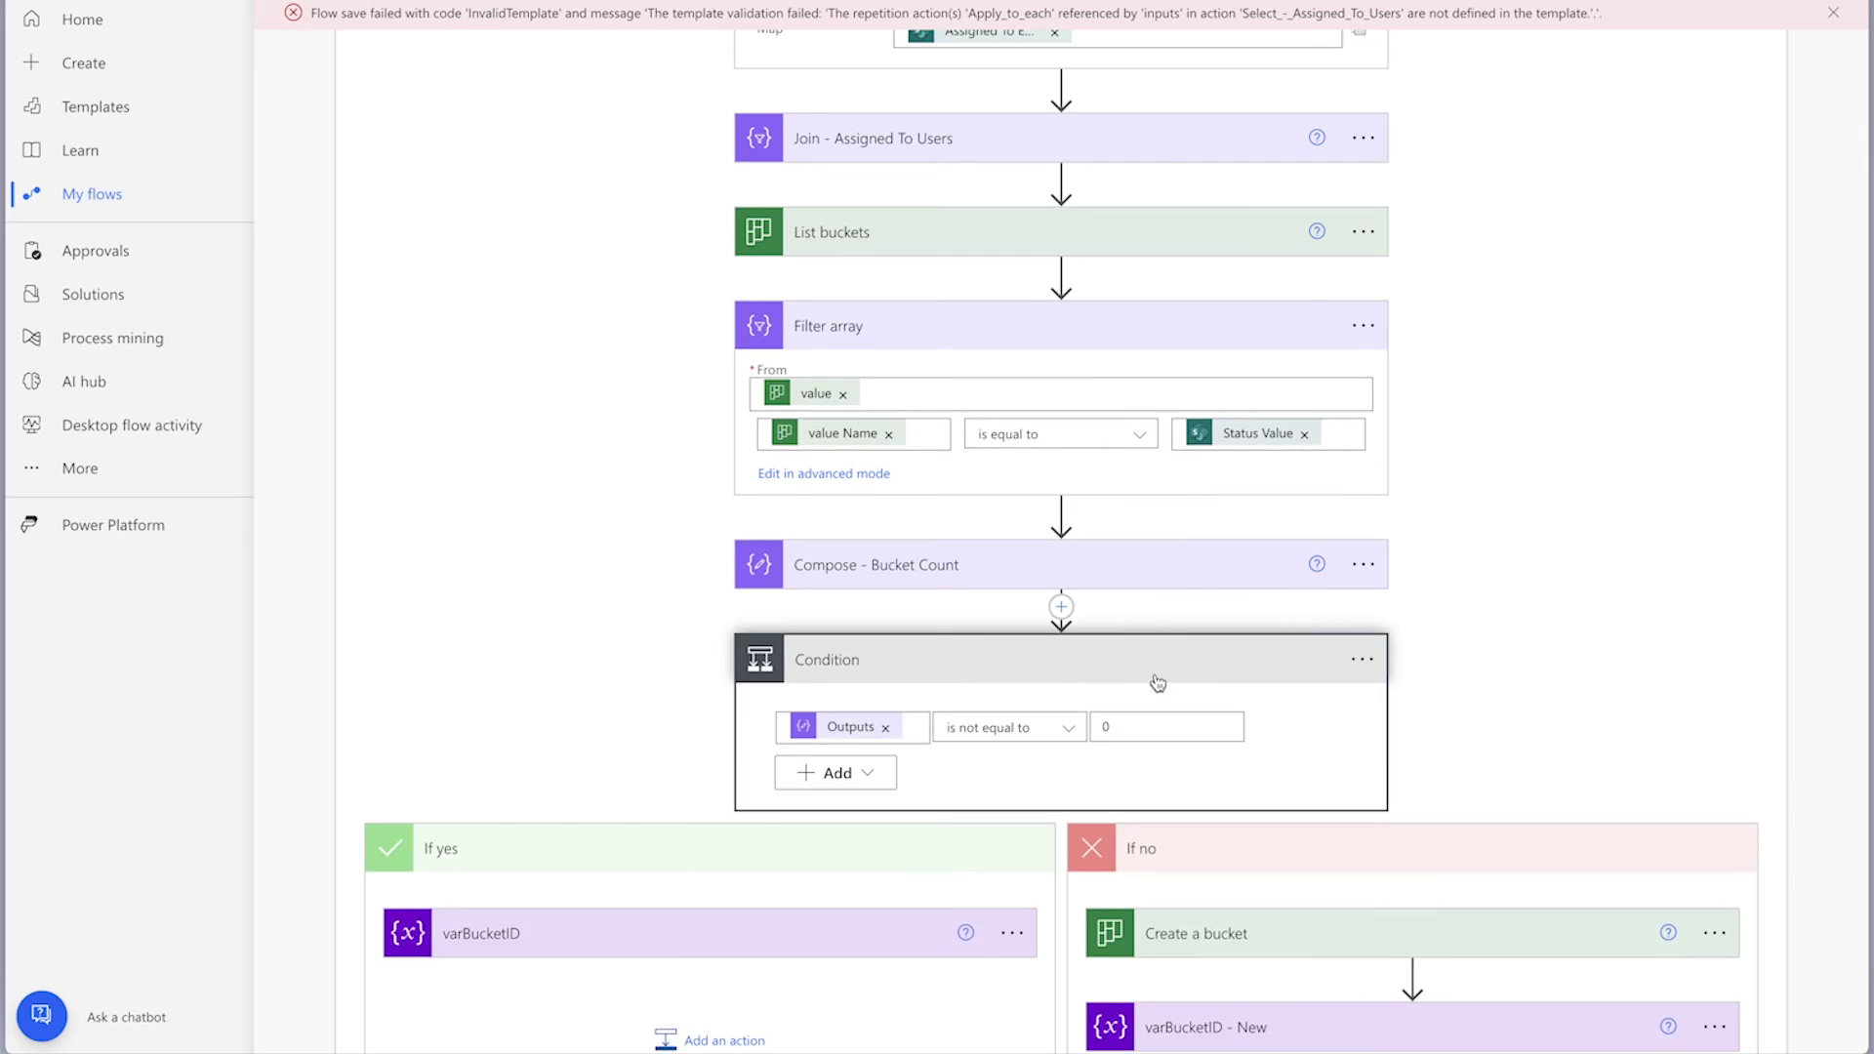
pyautogui.scroll(-3, 1526, 655)
pyautogui.click(1379, 706)
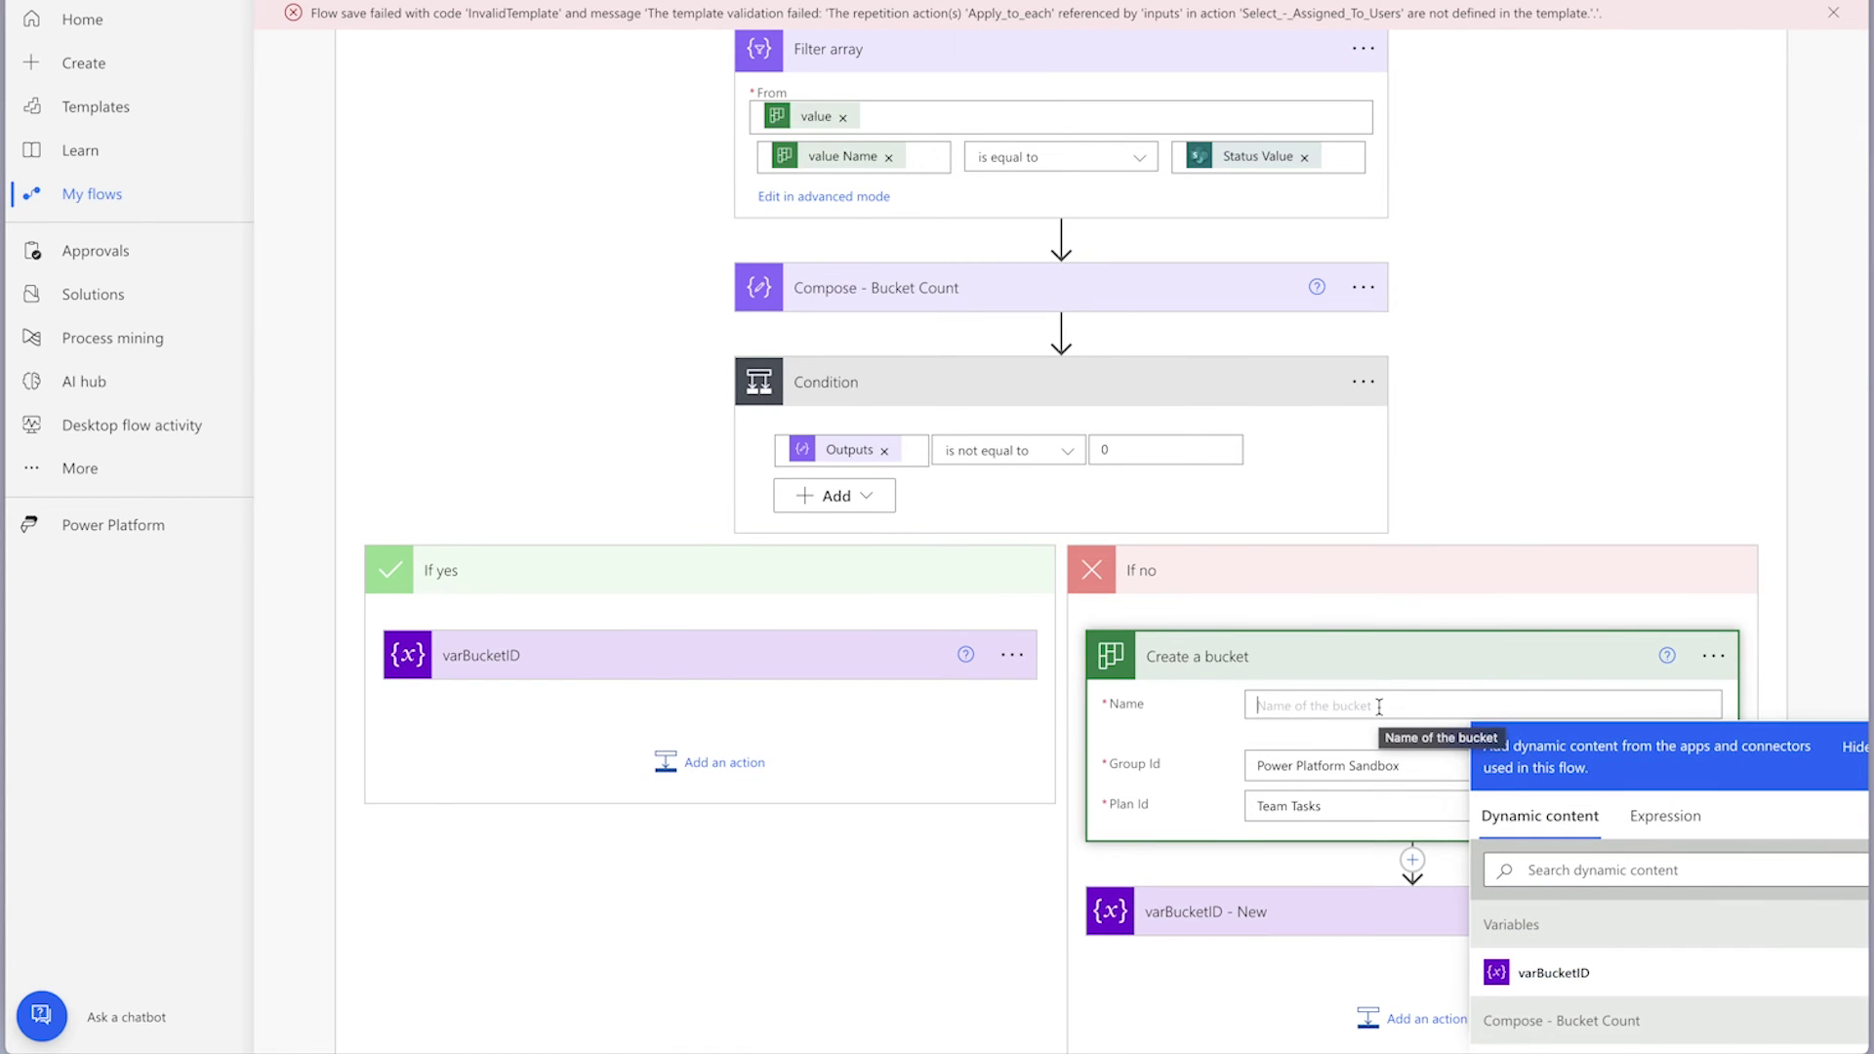
pyautogui.click(1621, 867)
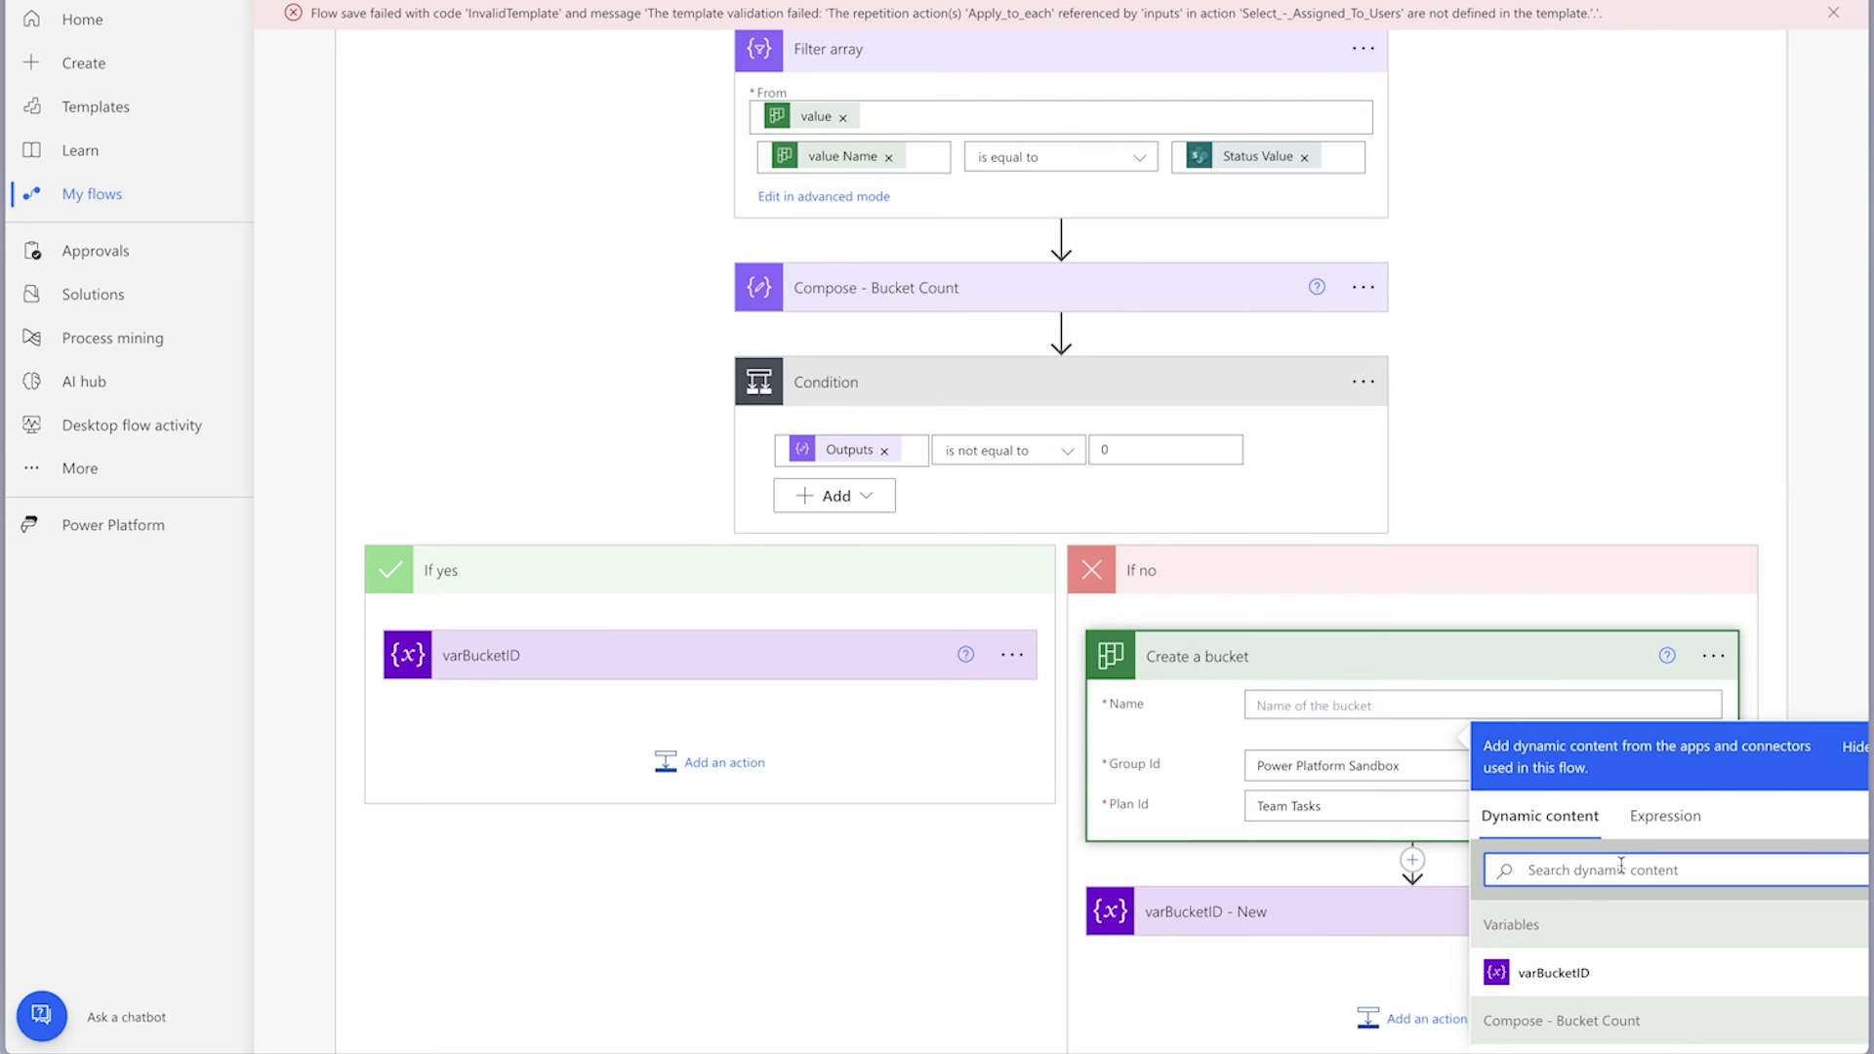
pyautogui.write('status')
pyautogui.click(1554, 972)
# Step: Replace the Title value of the Create a task action with the trigger's Title content
pyautogui.scroll(-3, 1047, 799)
pyautogui.click(1048, 799)
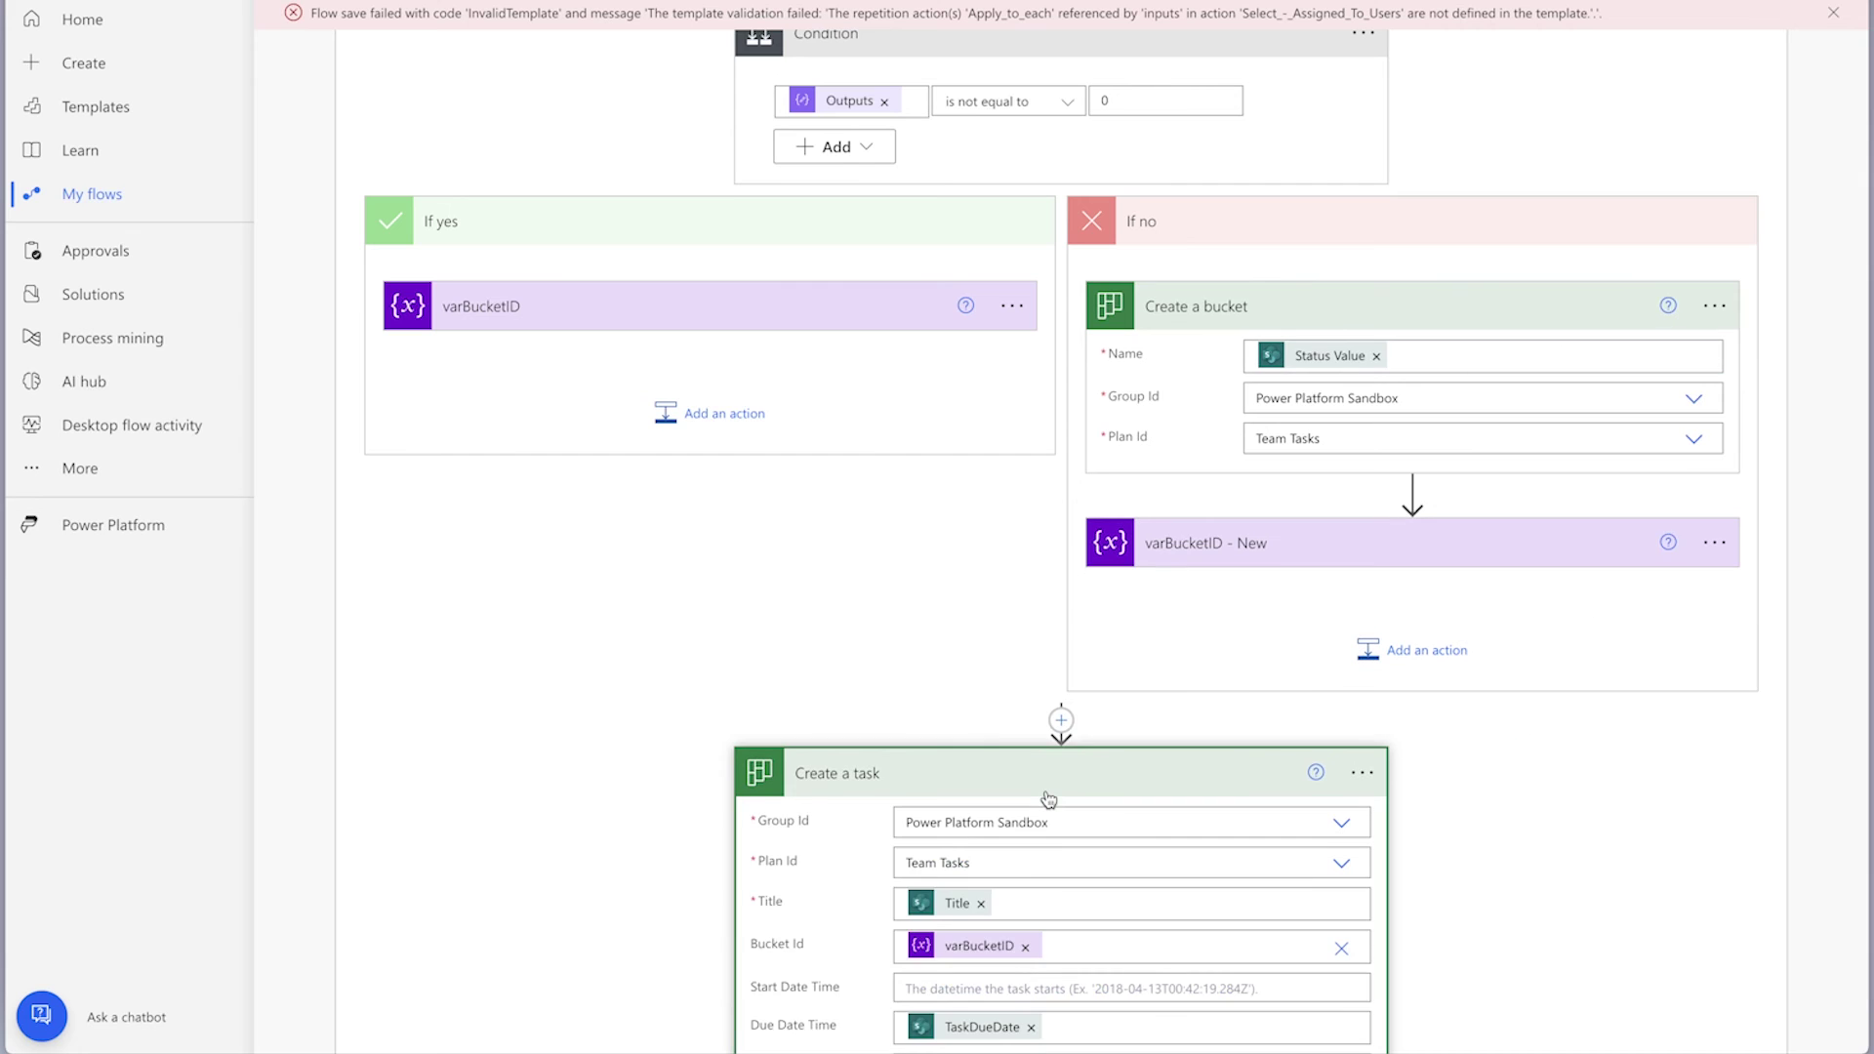
pyautogui.scroll(-5, 1048, 799)
pyautogui.click(1006, 364)
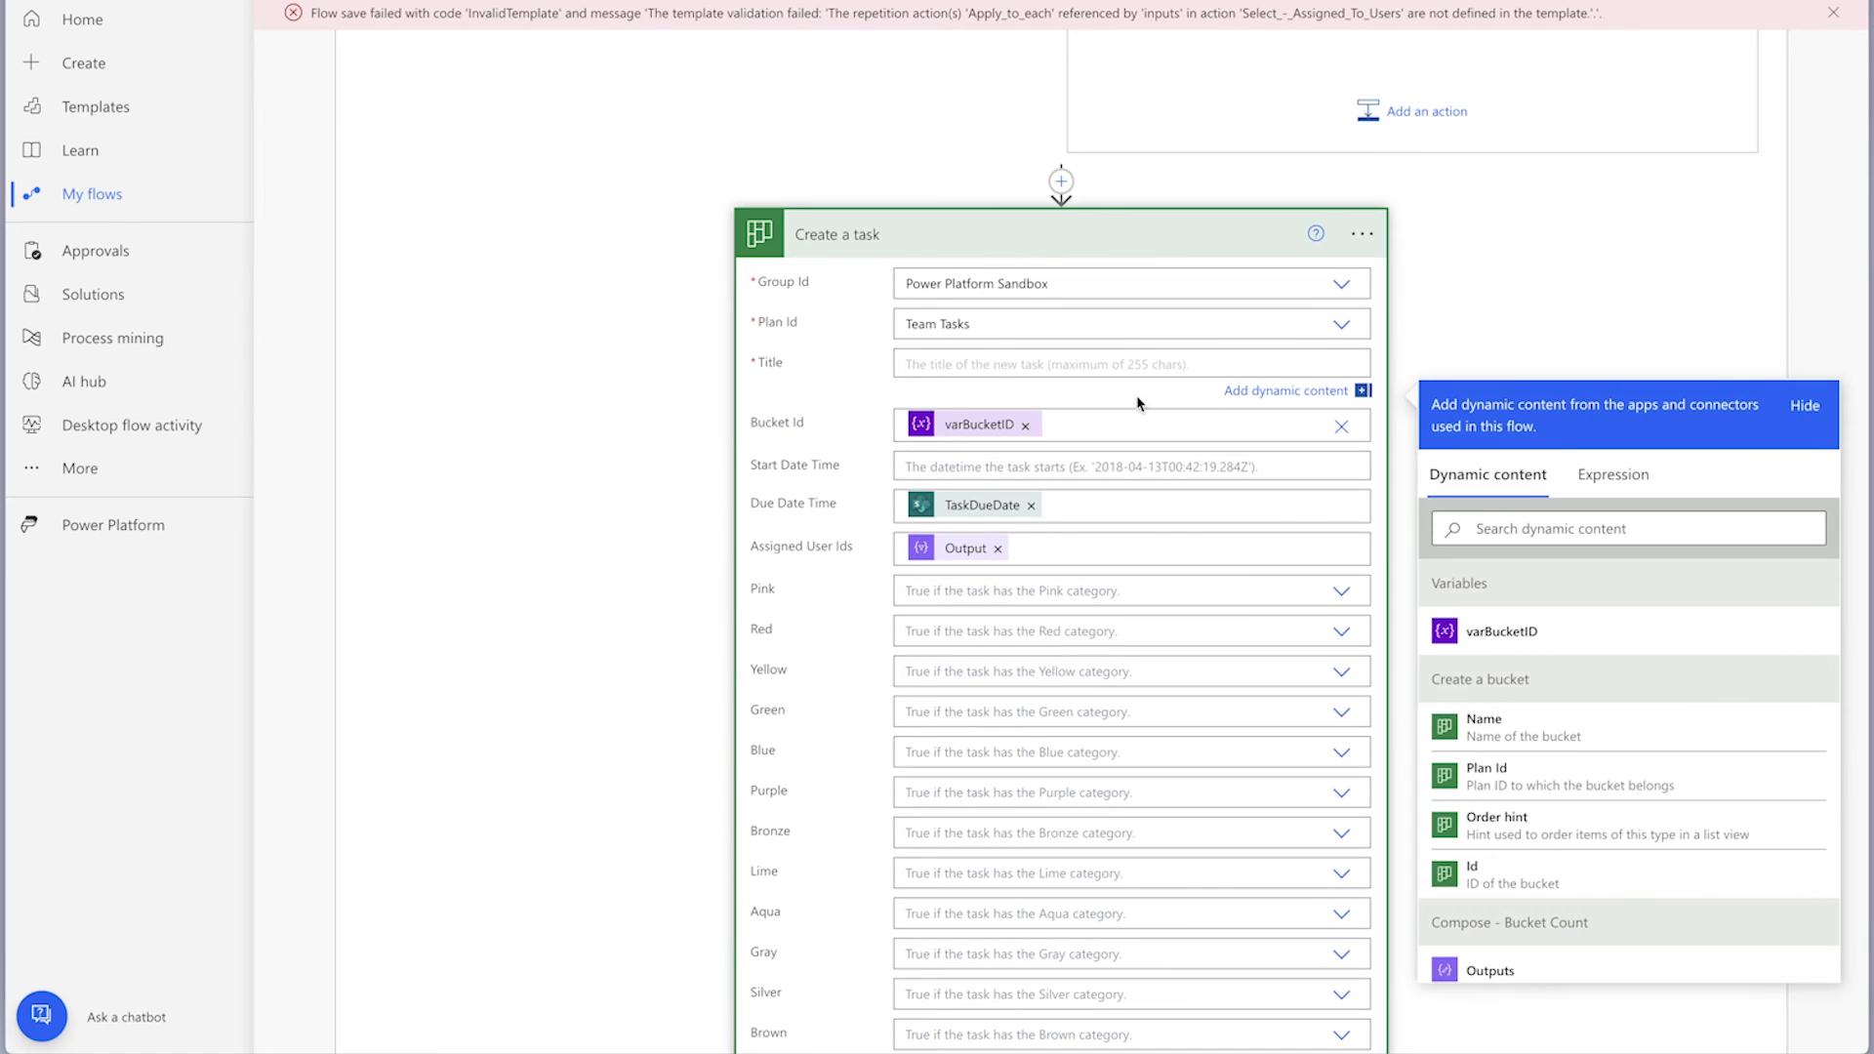
pyautogui.write('title')
pyautogui.click(1478, 630)
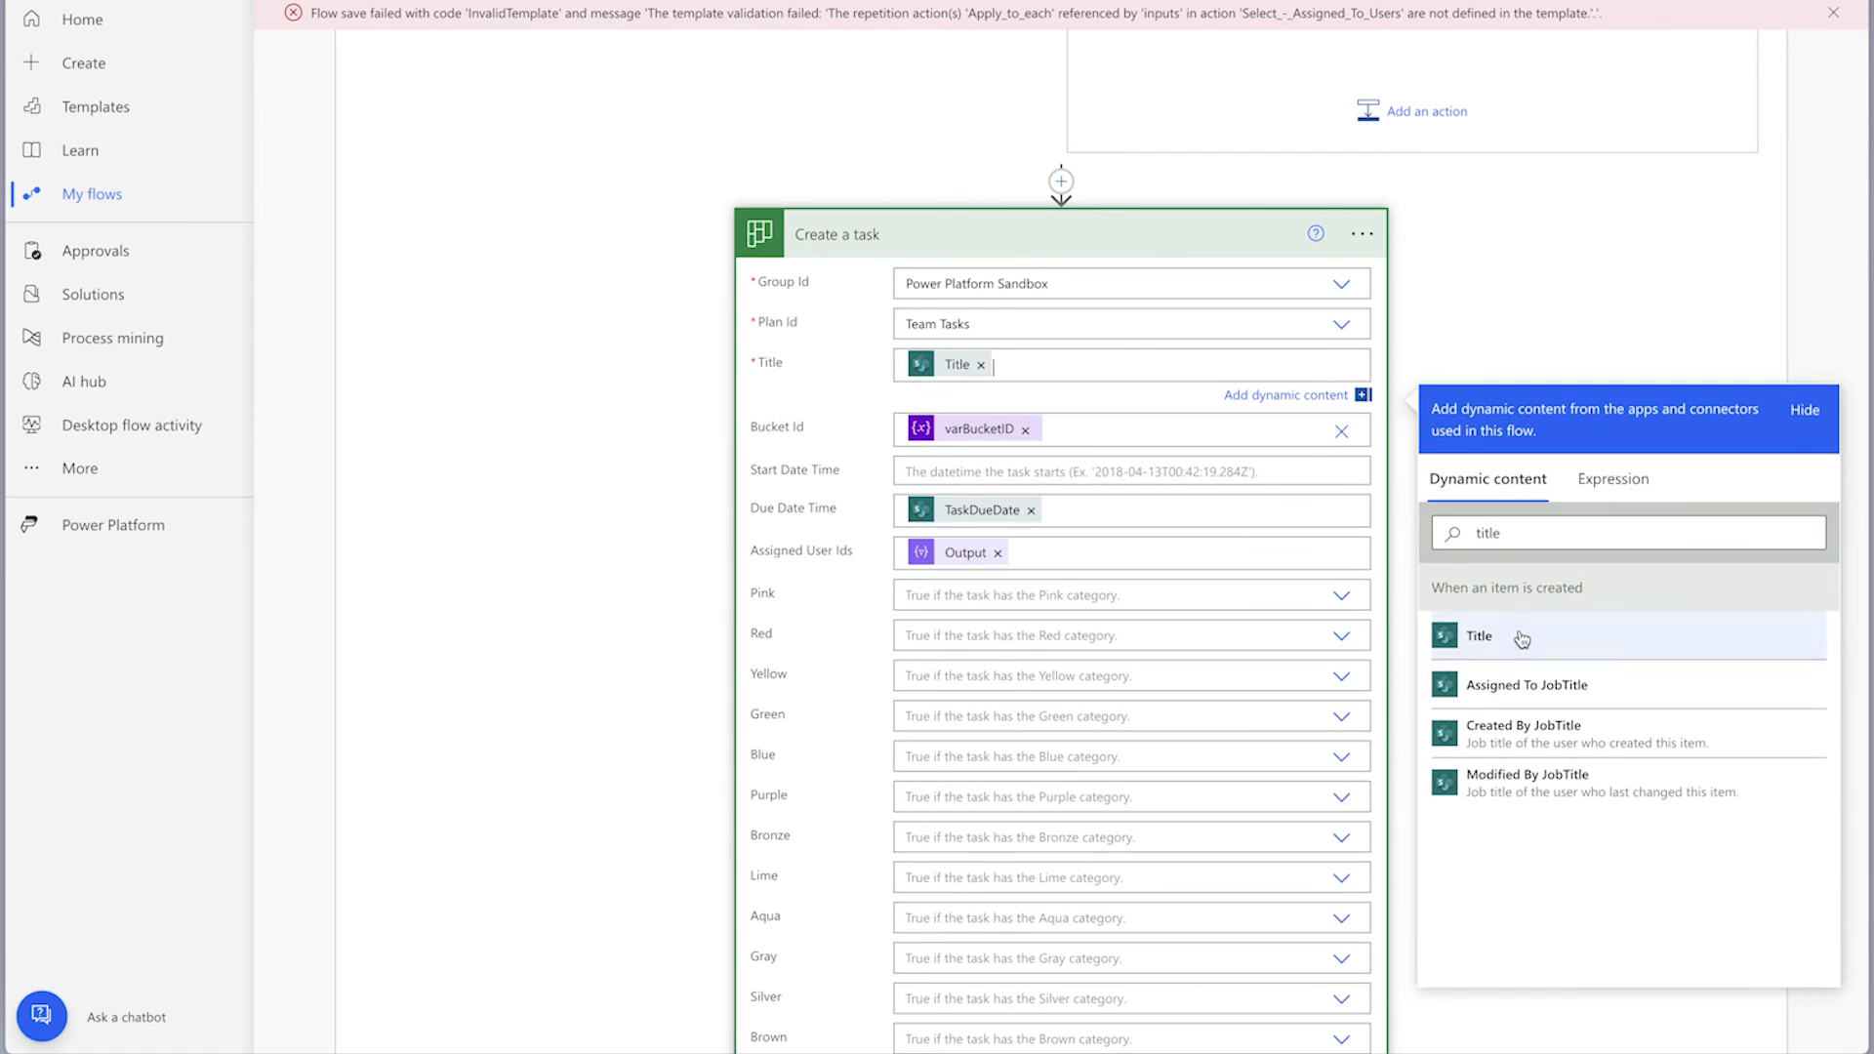
# Step: Replace the Due Date Time of Create a task with the trigger's Task Due Date, and save and test the flow manually
pyautogui.click(1031, 506)
pyautogui.click(1571, 671)
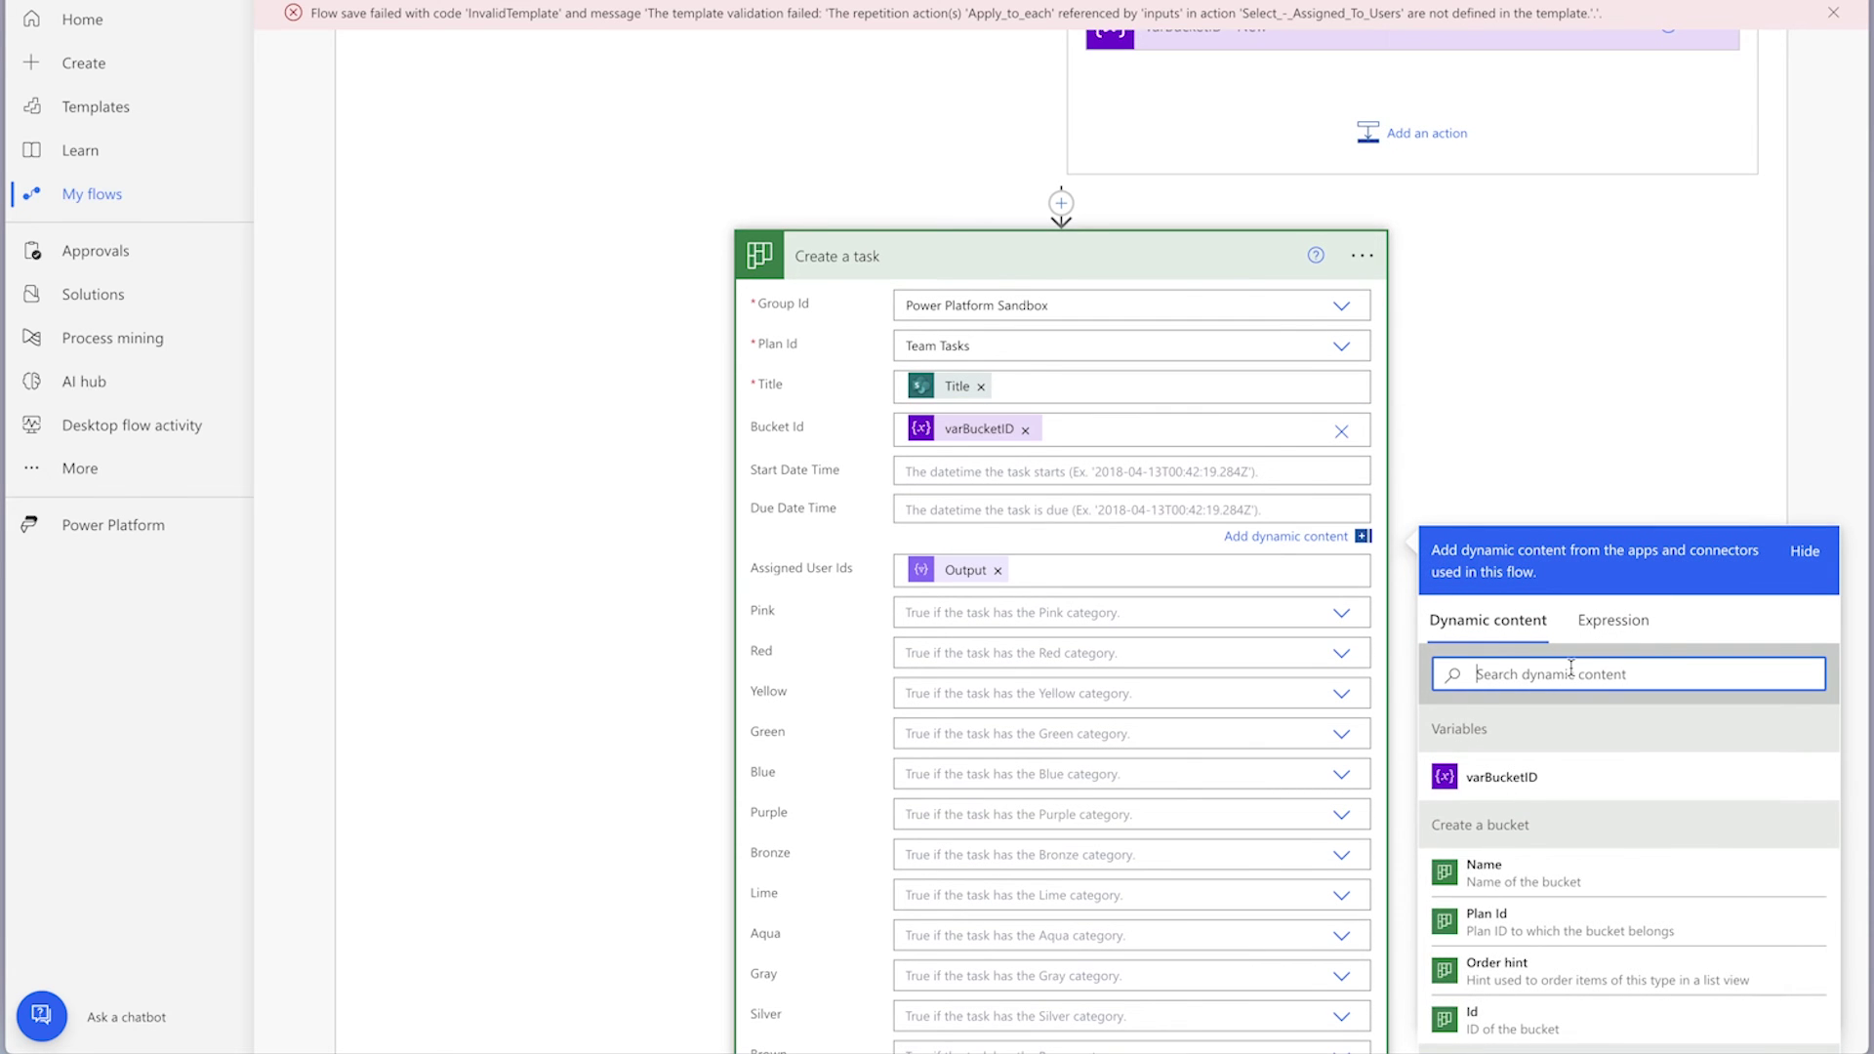
pyautogui.write('due')
pyautogui.click(1581, 773)
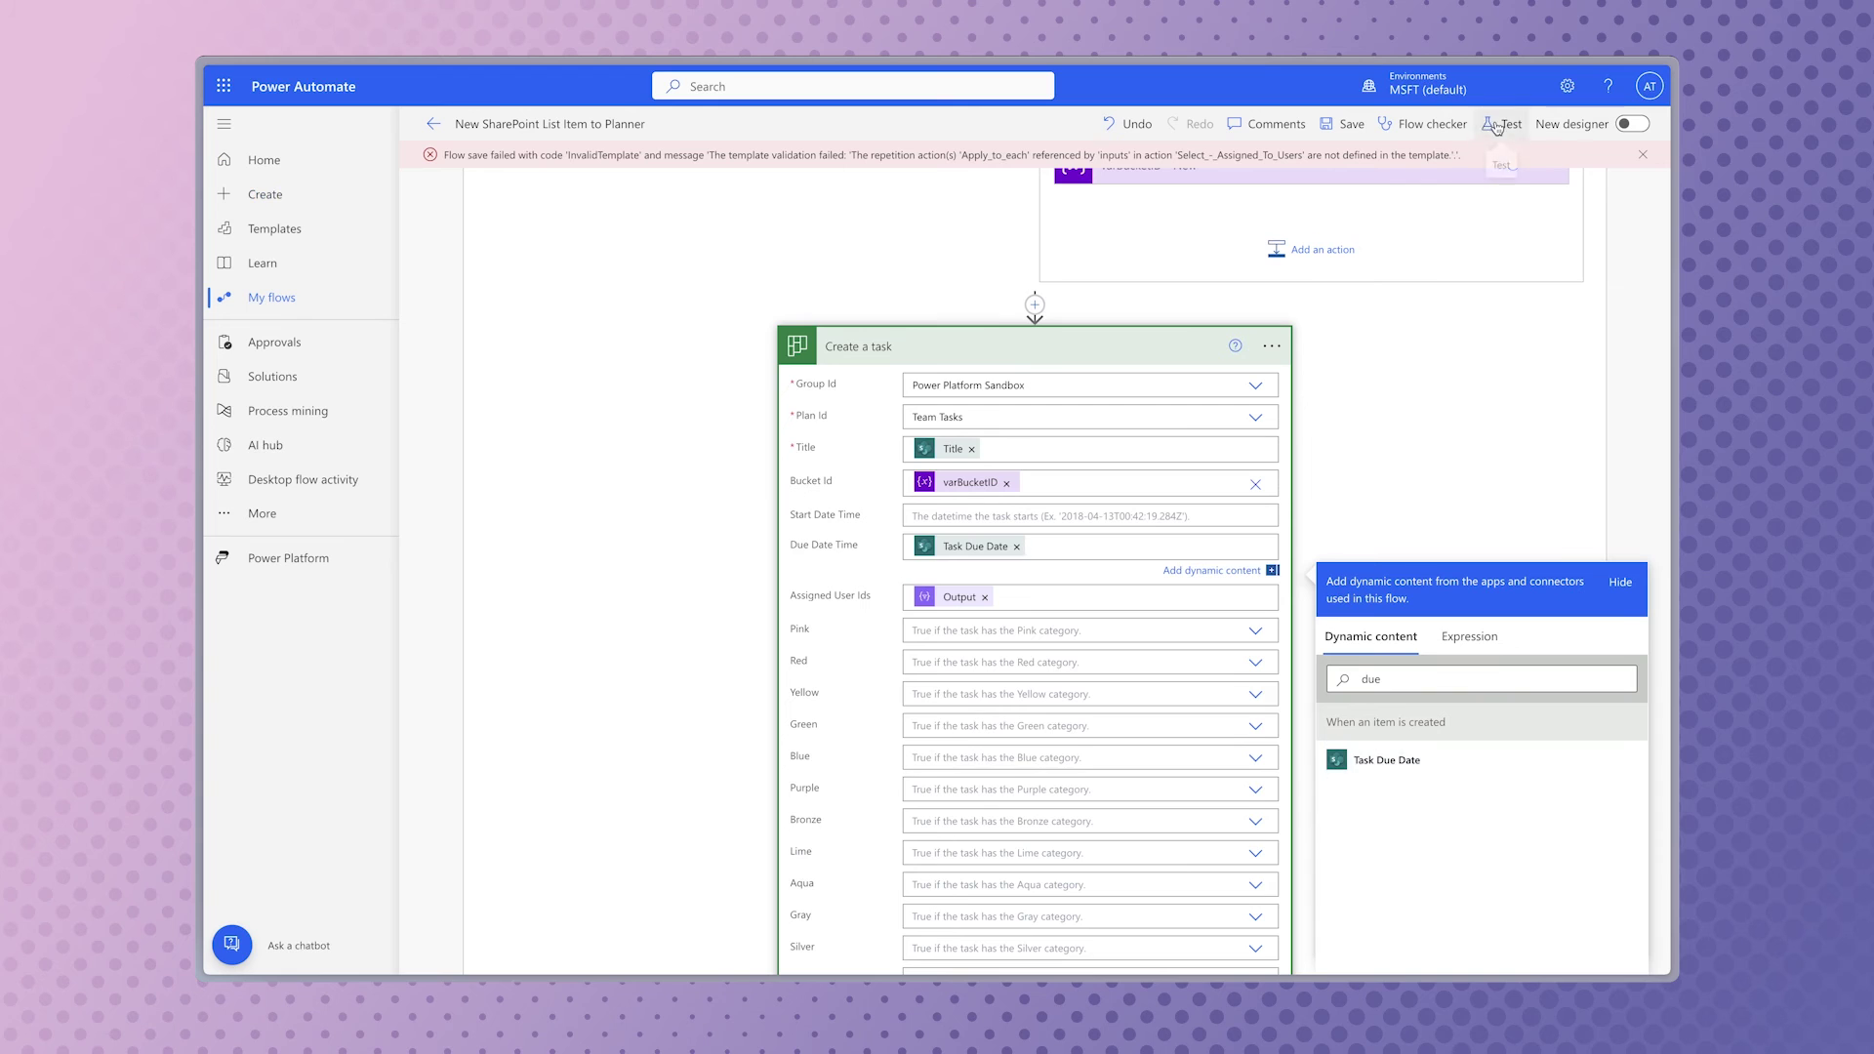
pyautogui.click(1493, 125)
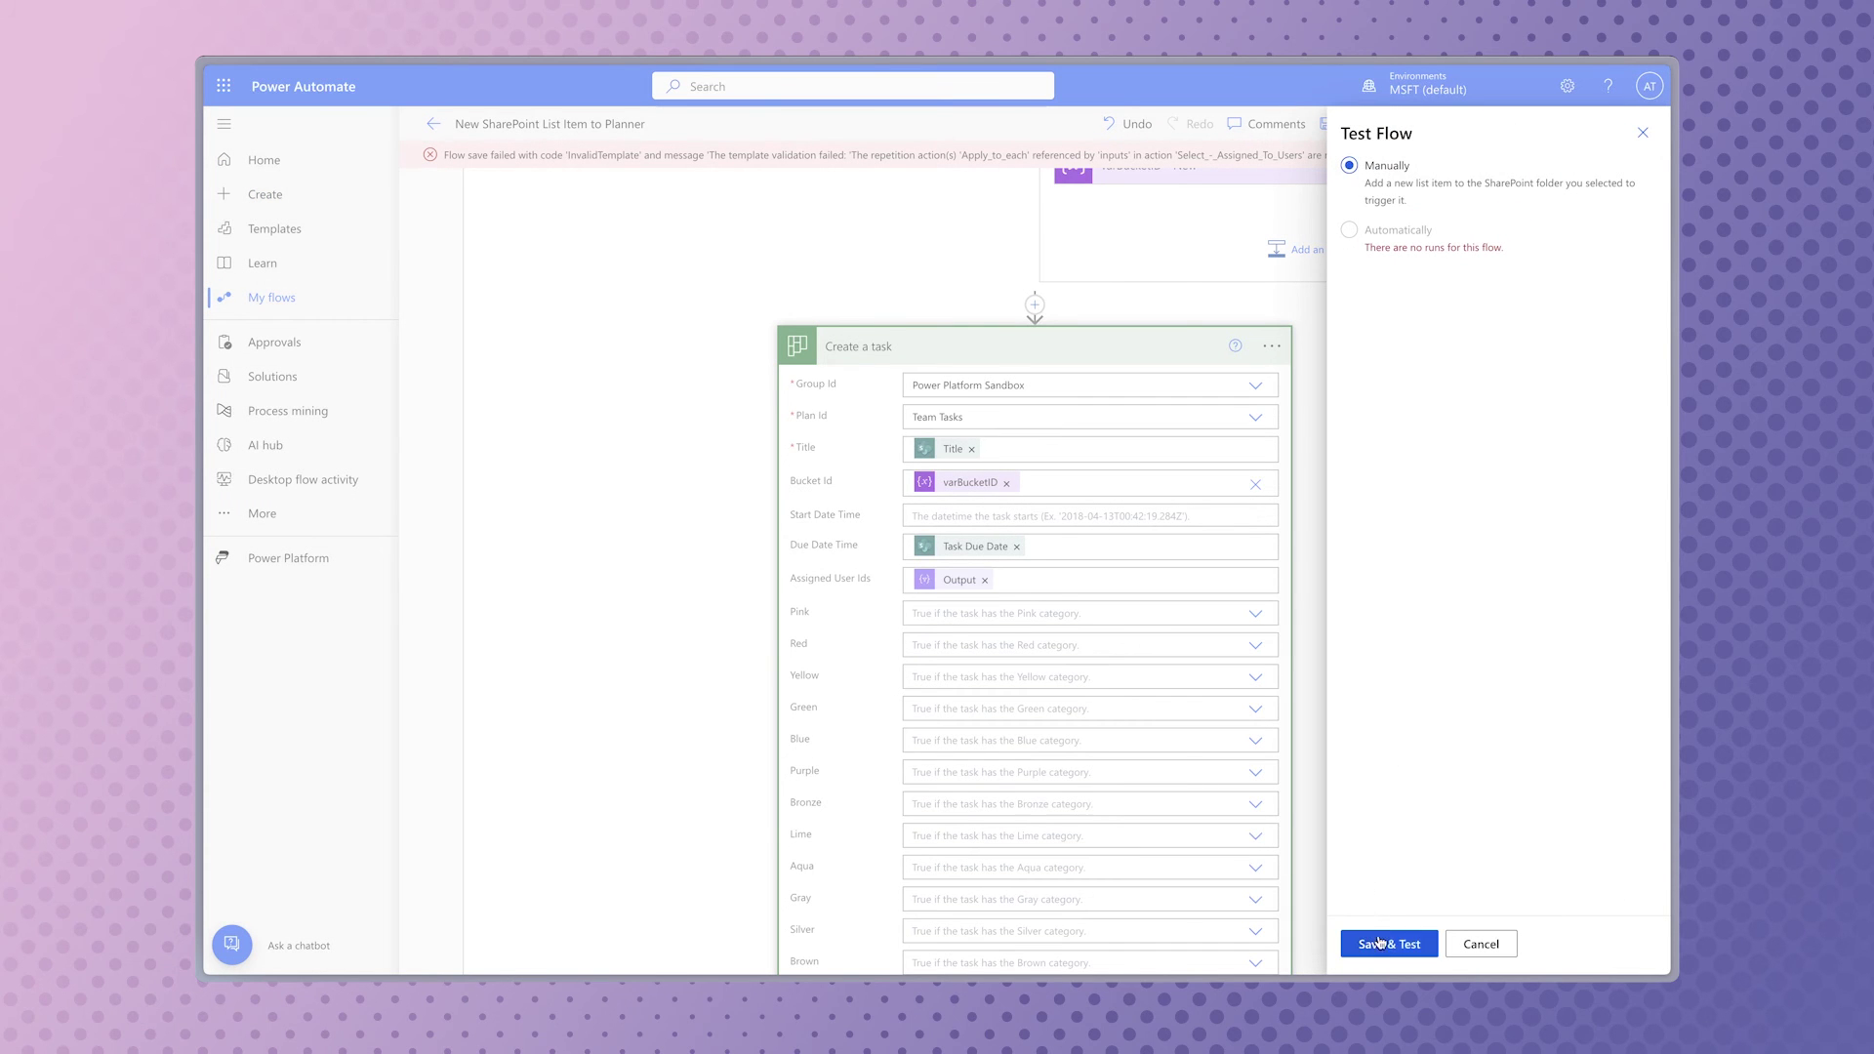
pyautogui.click(1386, 942)
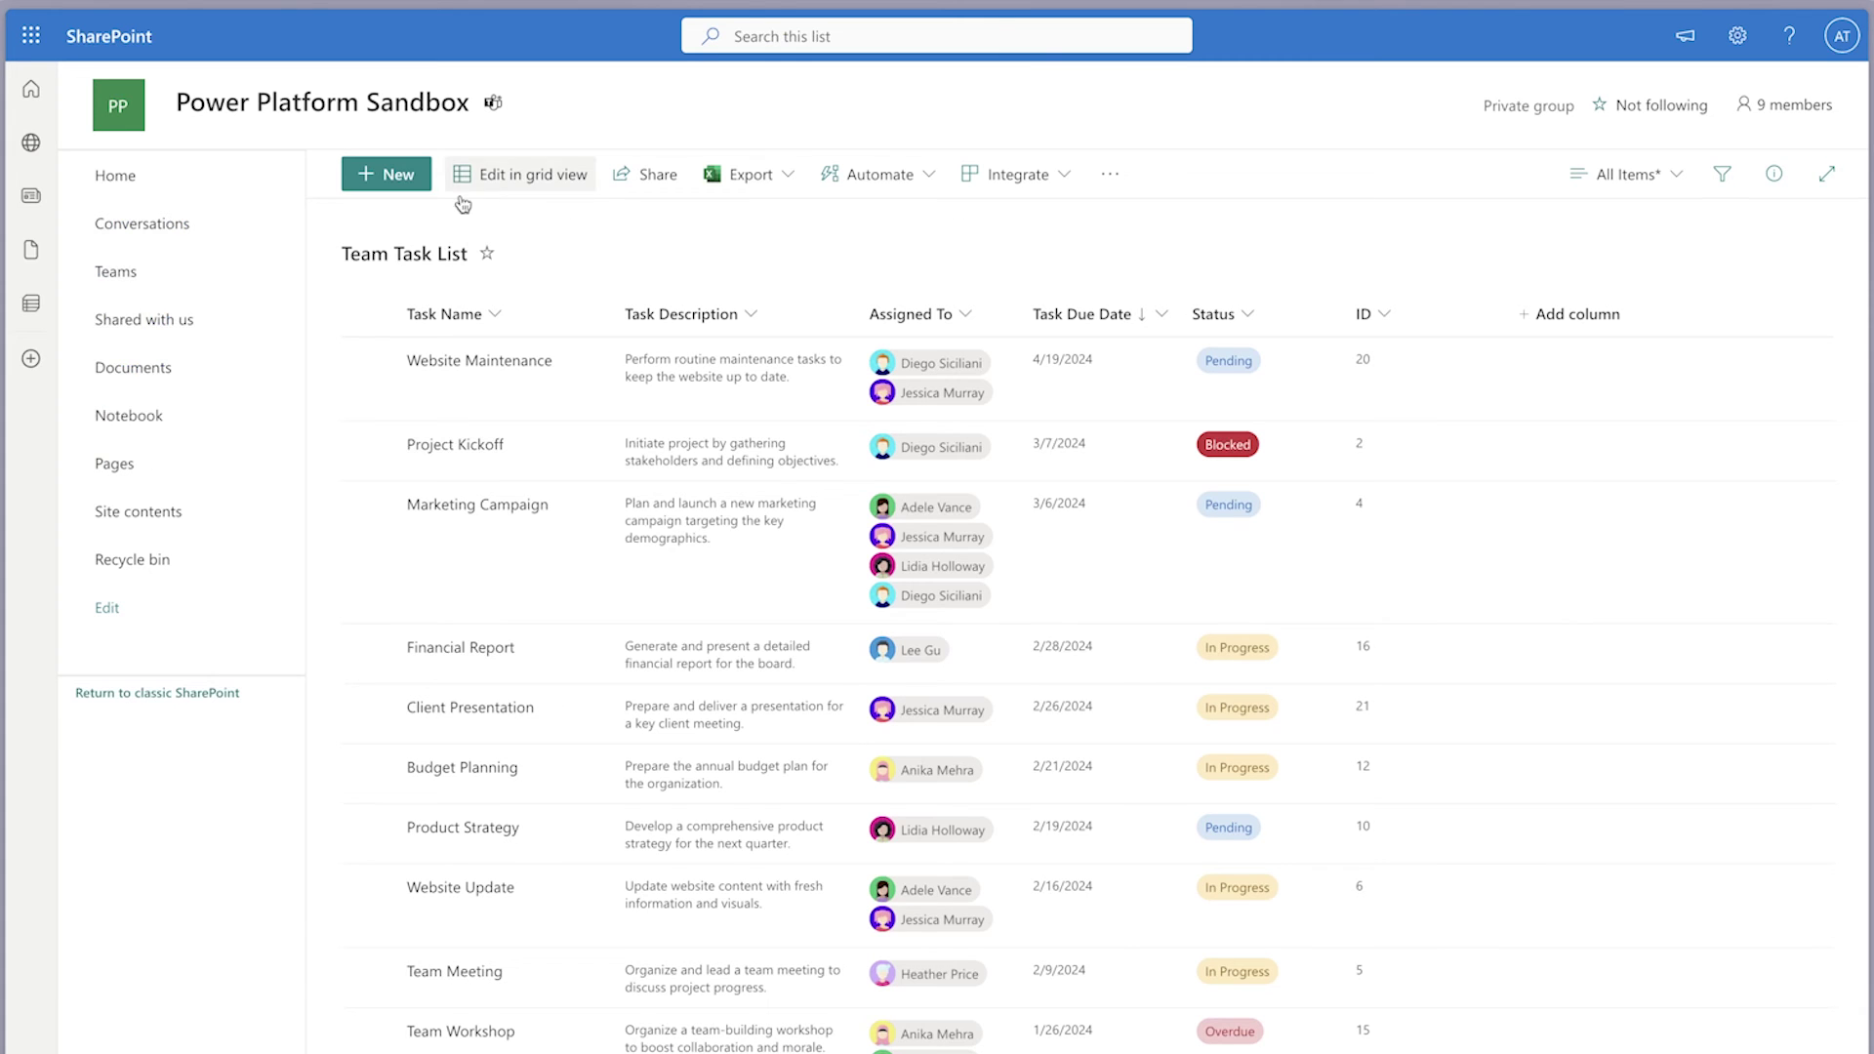
# Step: In the SharePoint Team Task List, create an item named Test Task, described "A short description goes here", due 2/7/2024
pyautogui.click(400, 177)
pyautogui.write('Test Task')
pyautogui.press('Tab')
pyautogui.write('A short description goes here')
pyautogui.click(1279, 474)
pyautogui.click(1157, 759)
# Step: Assign three team members to the new Test Task item
pyautogui.click(1132, 556)
pyautogui.write('jess')
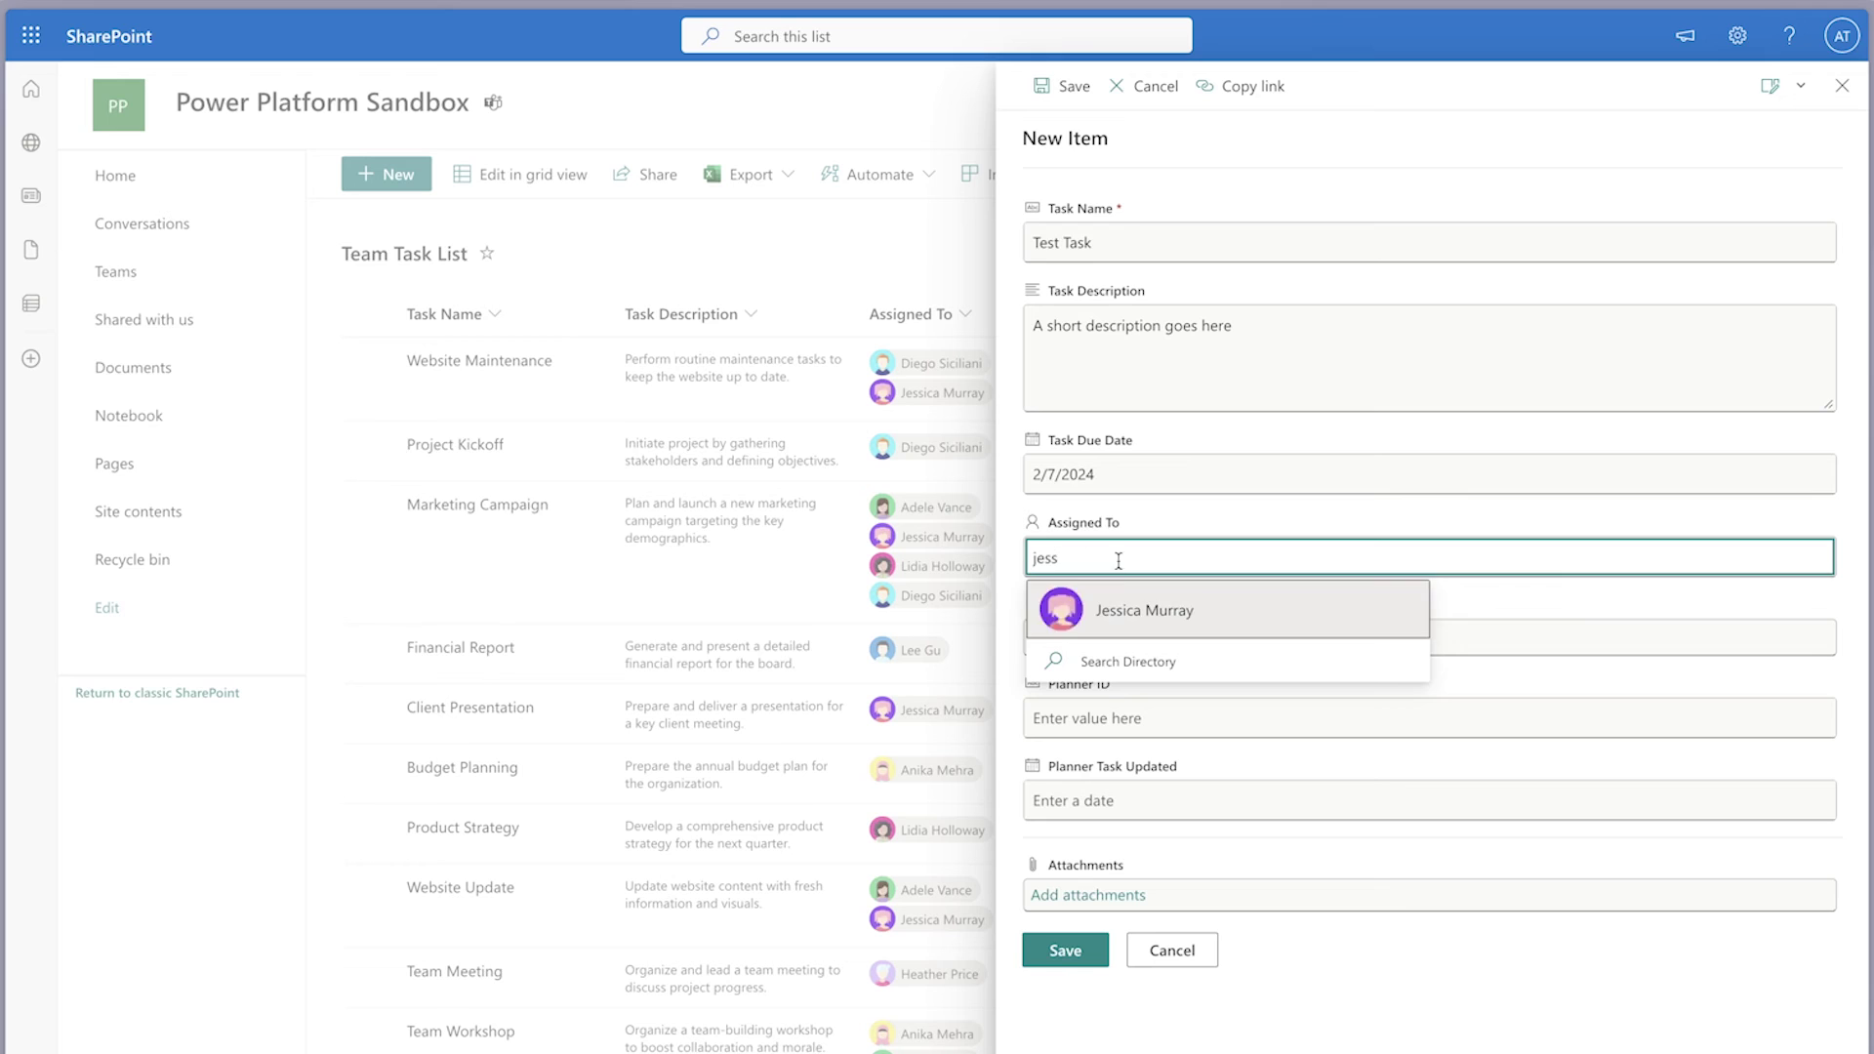
pyautogui.press('Return')
pyautogui.write('die')
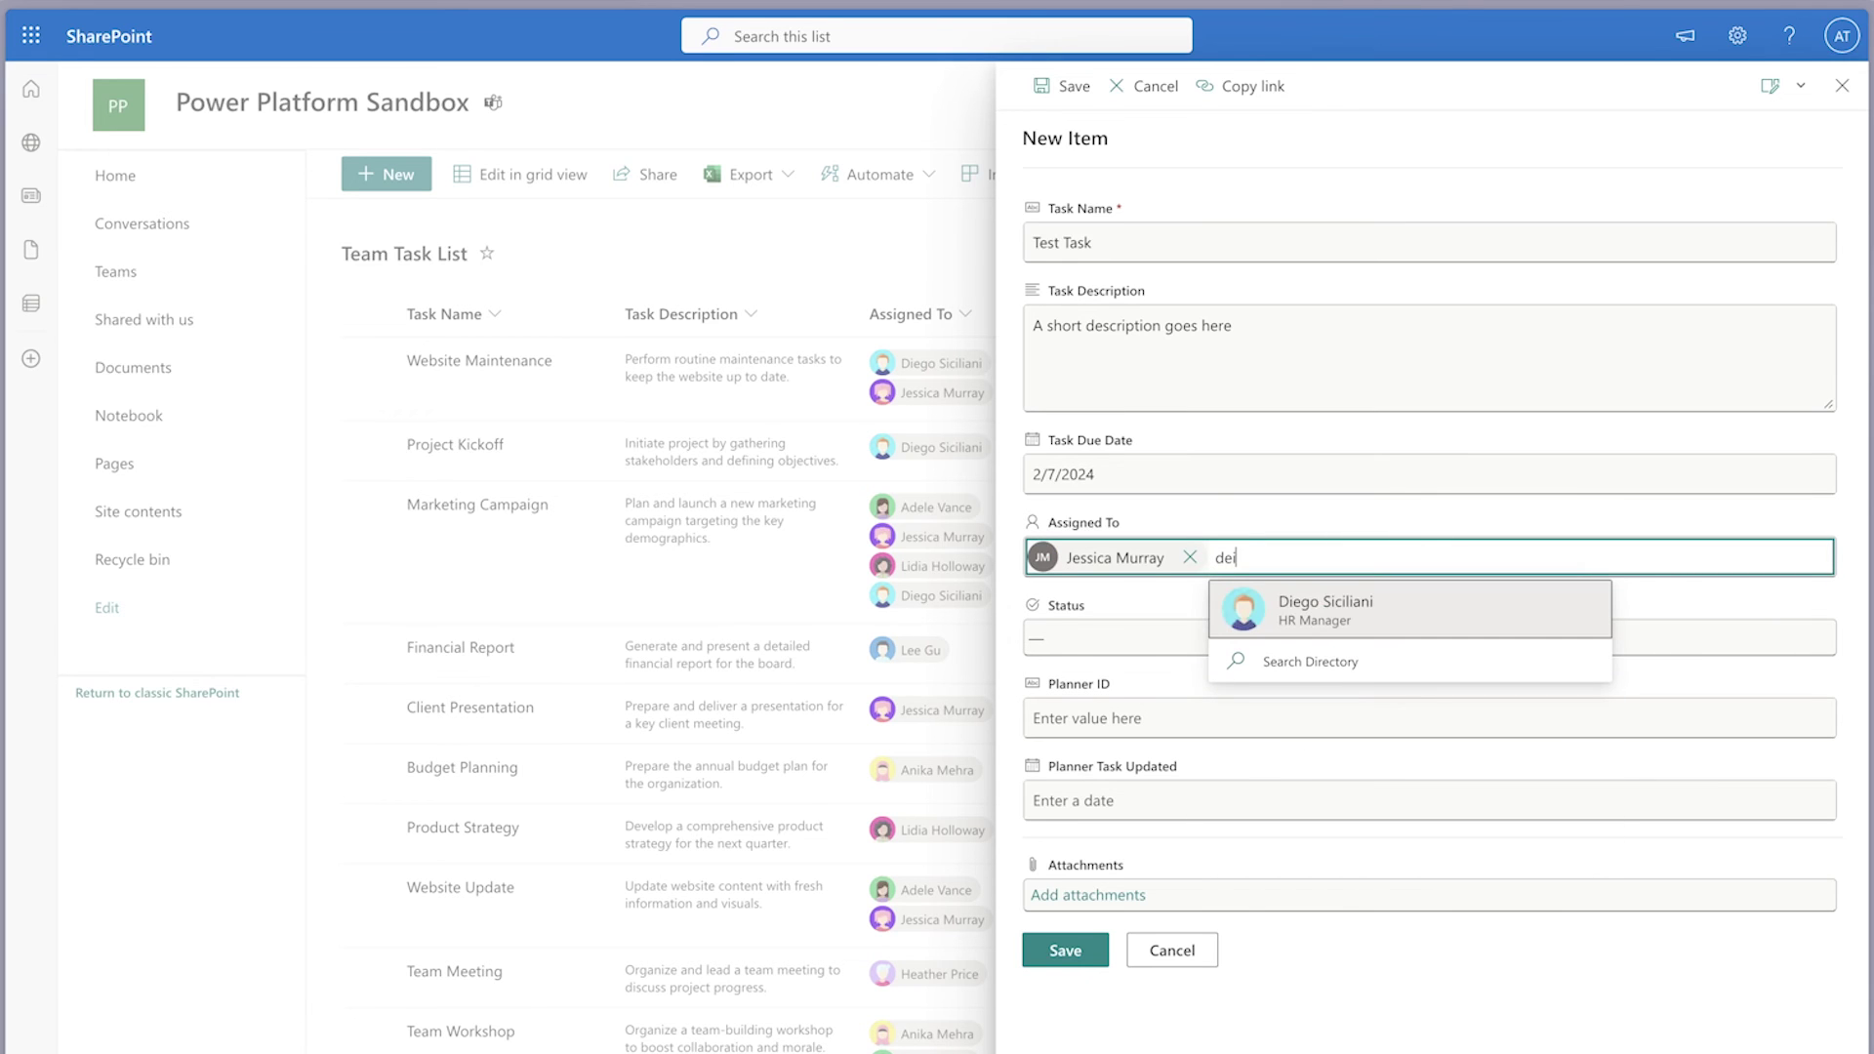
pyautogui.press('Return')
pyautogui.write('lee')
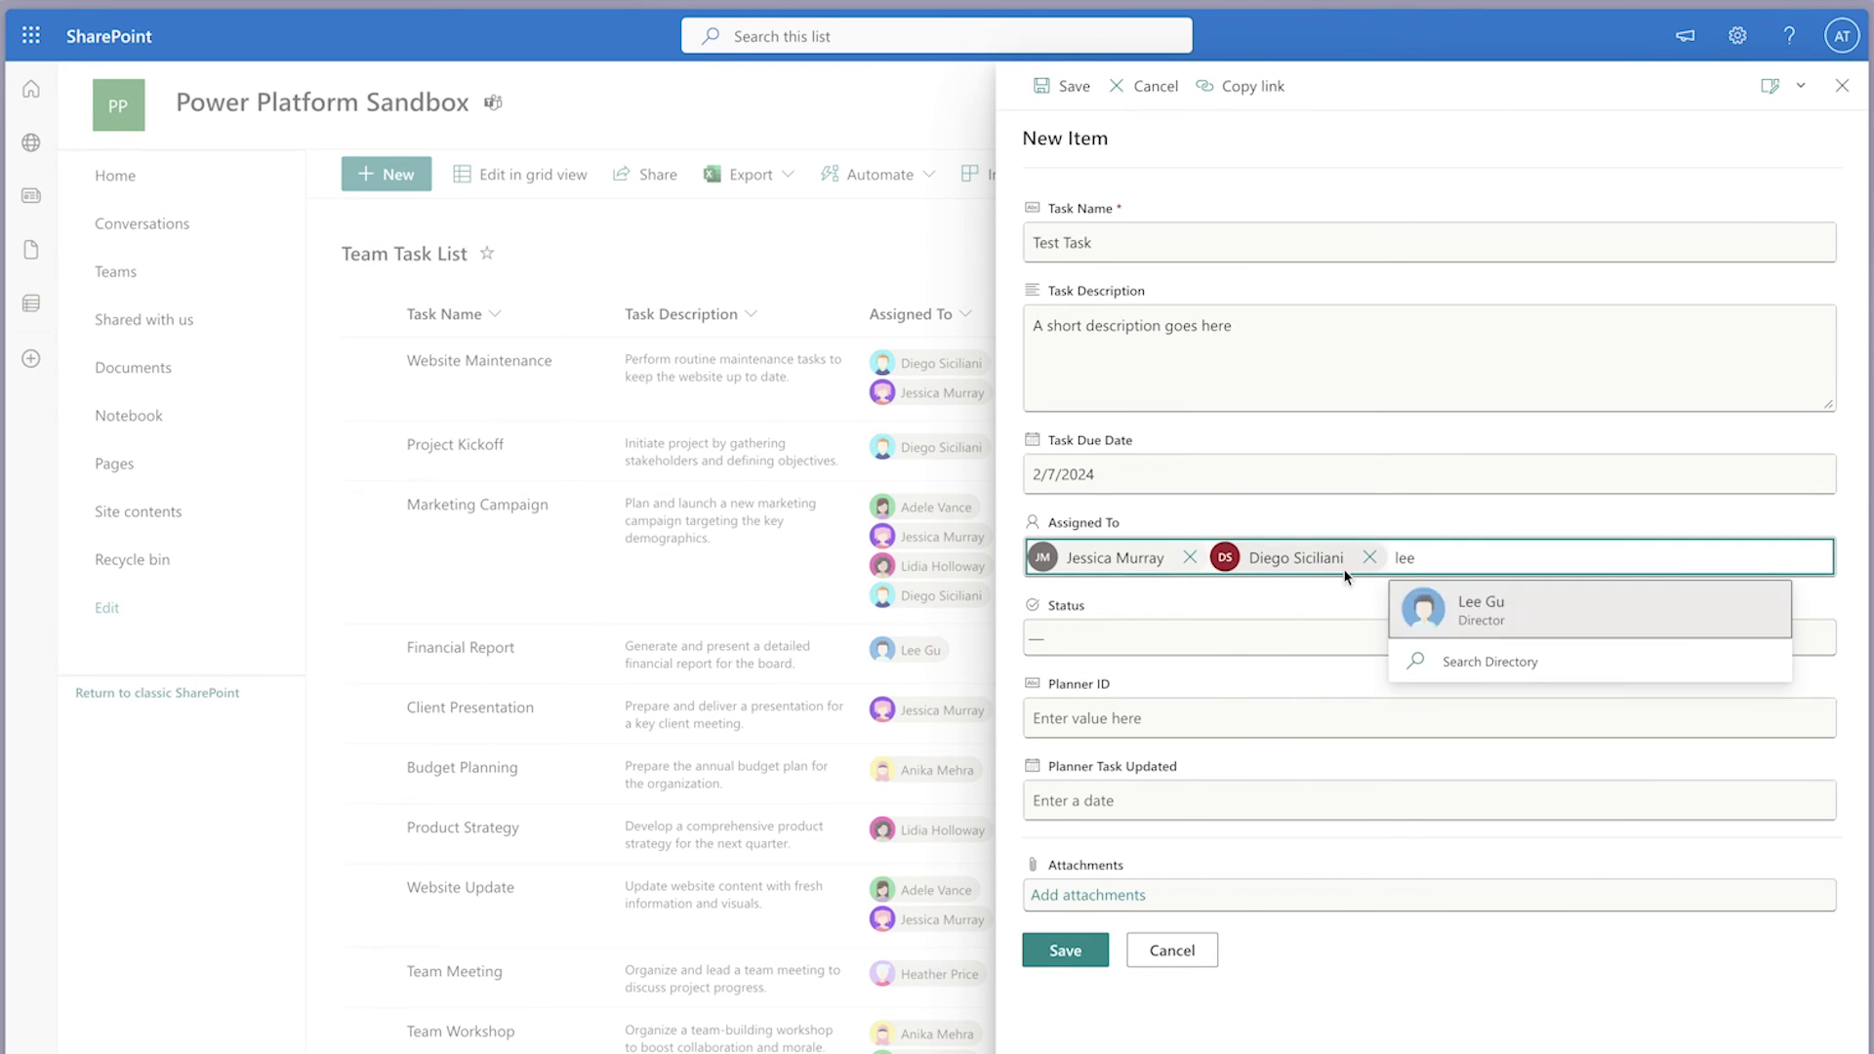
pyautogui.press('Return')
# Step: Set the new item's Status to Pending and save the item
pyautogui.click(1147, 641)
pyautogui.click(1143, 699)
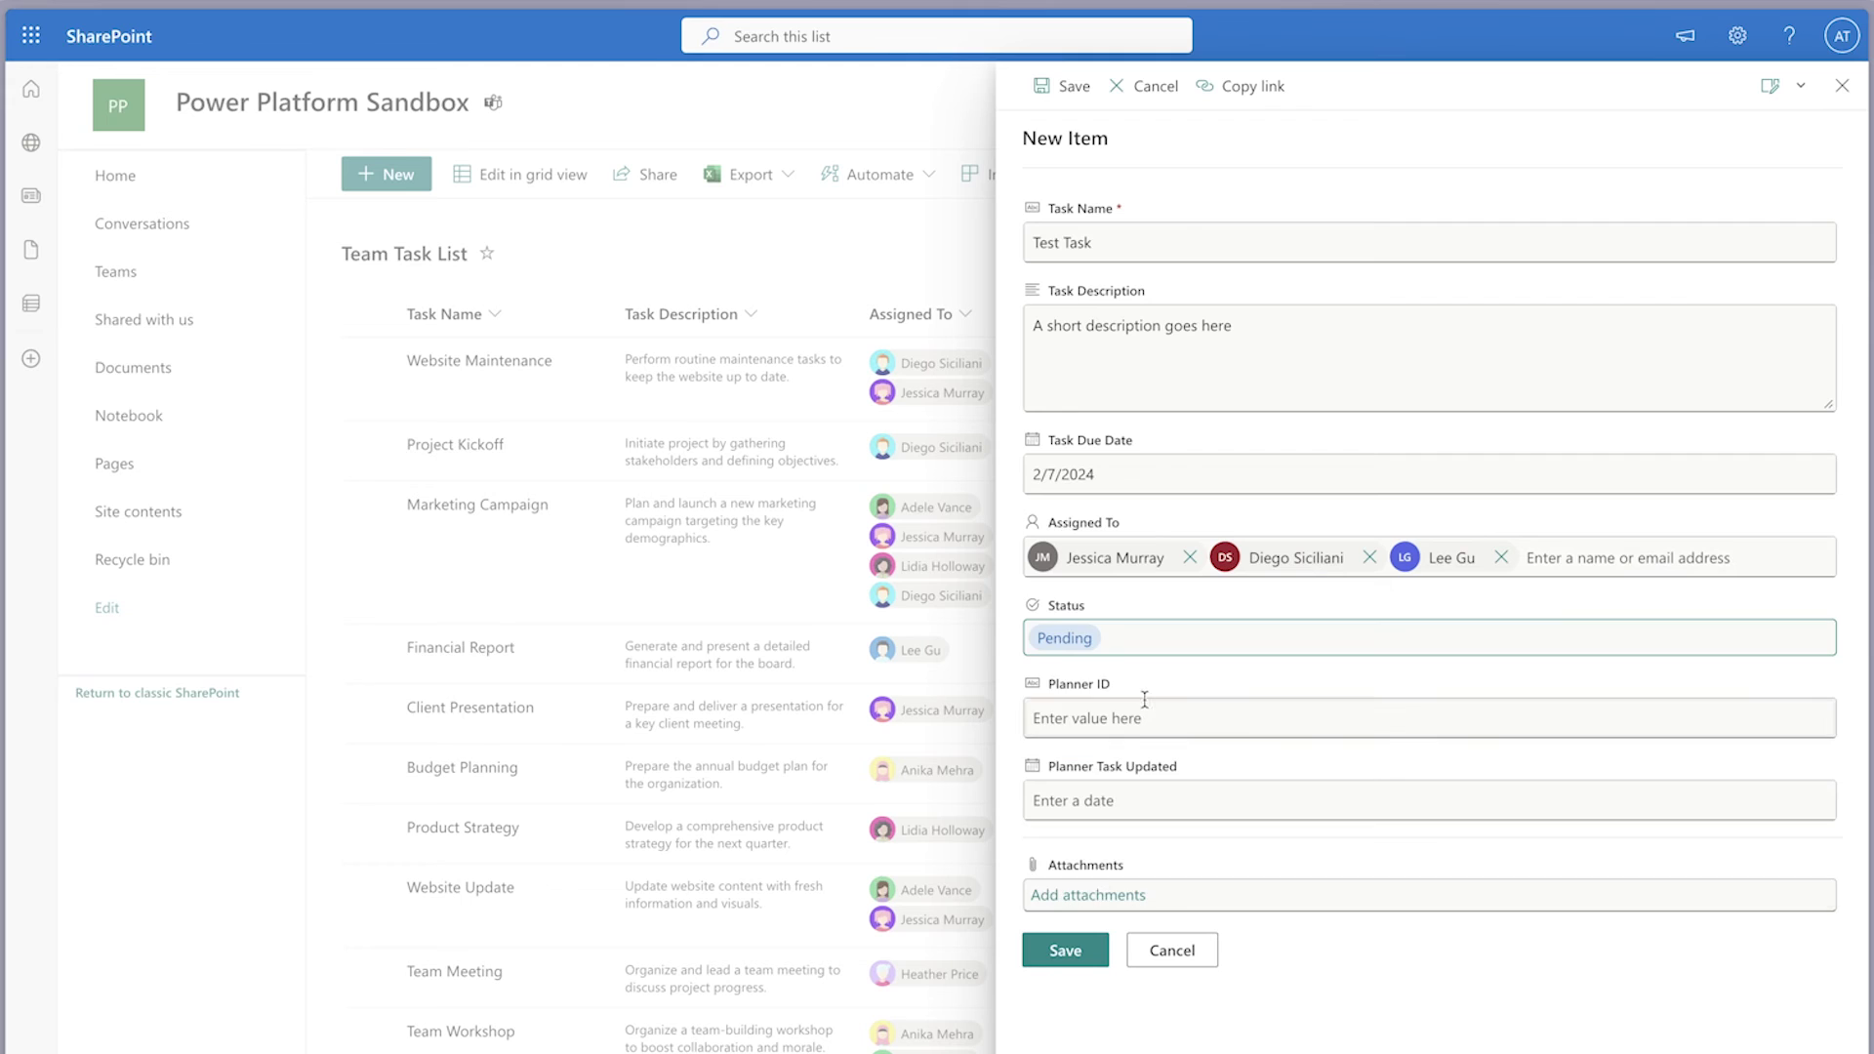
pyautogui.click(1068, 949)
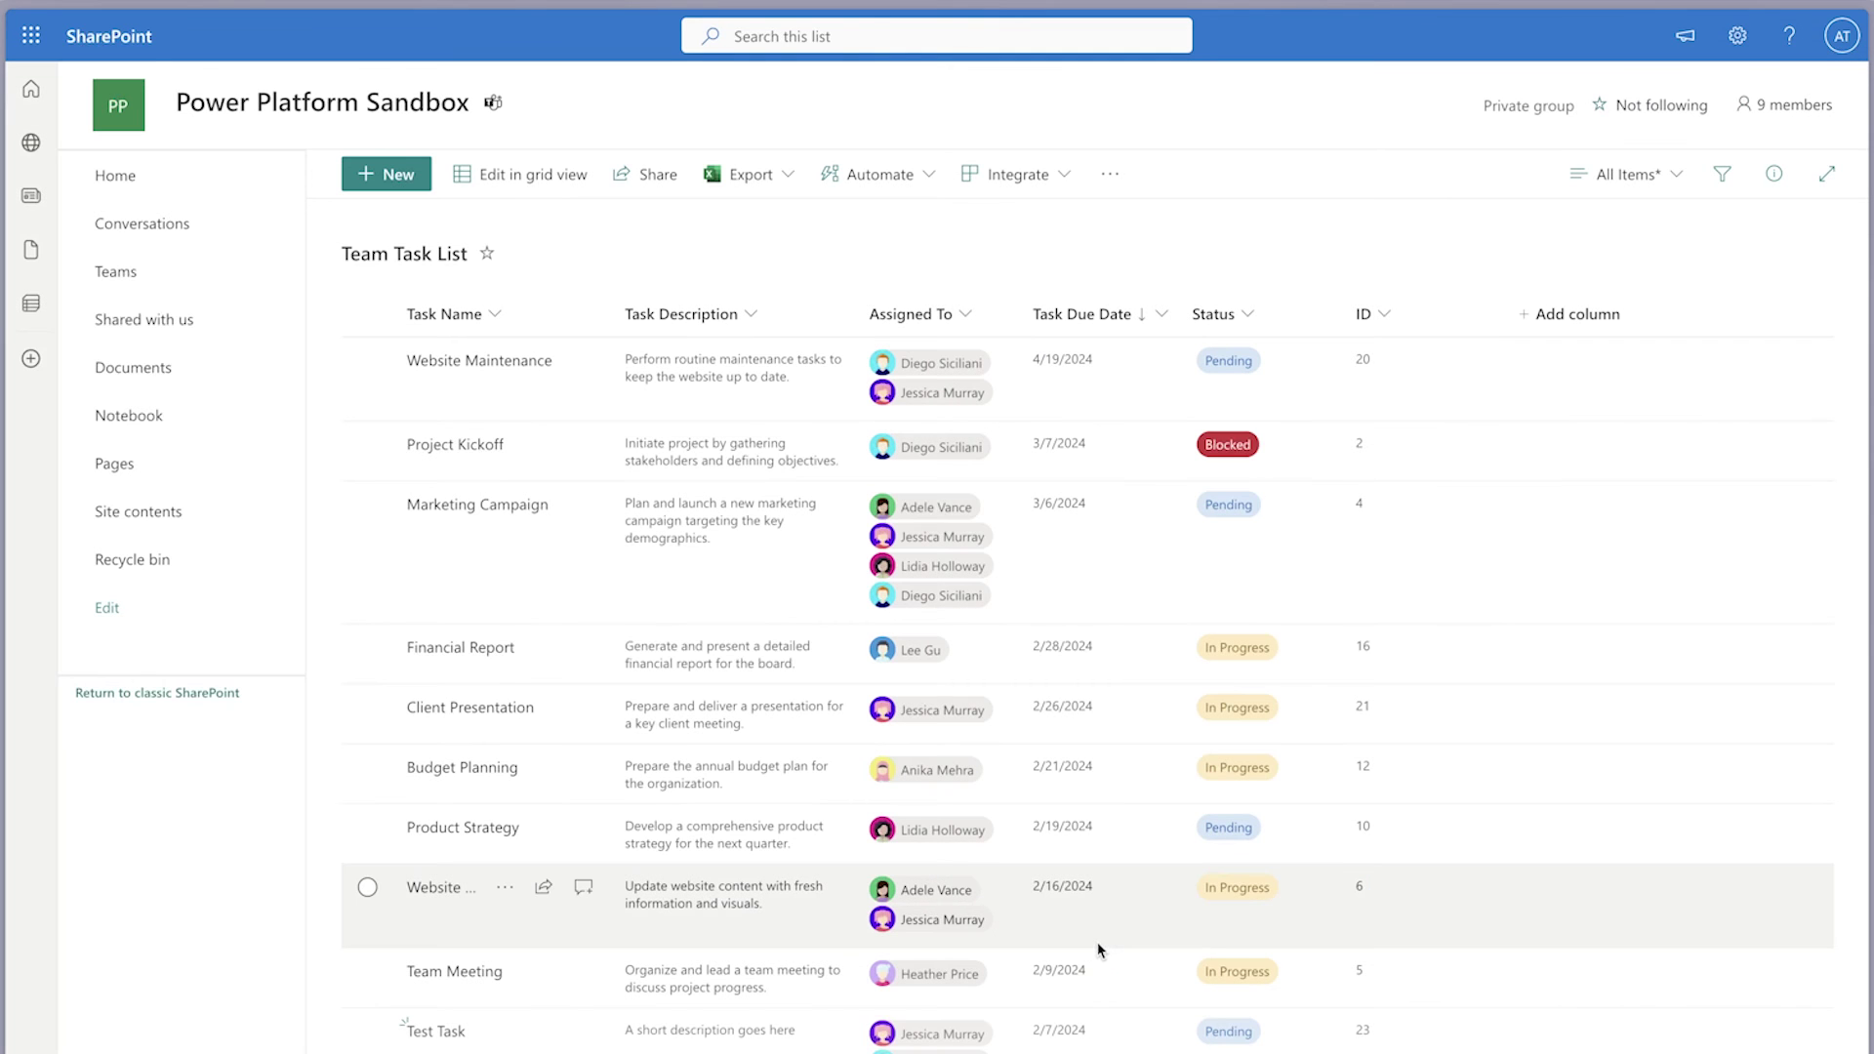
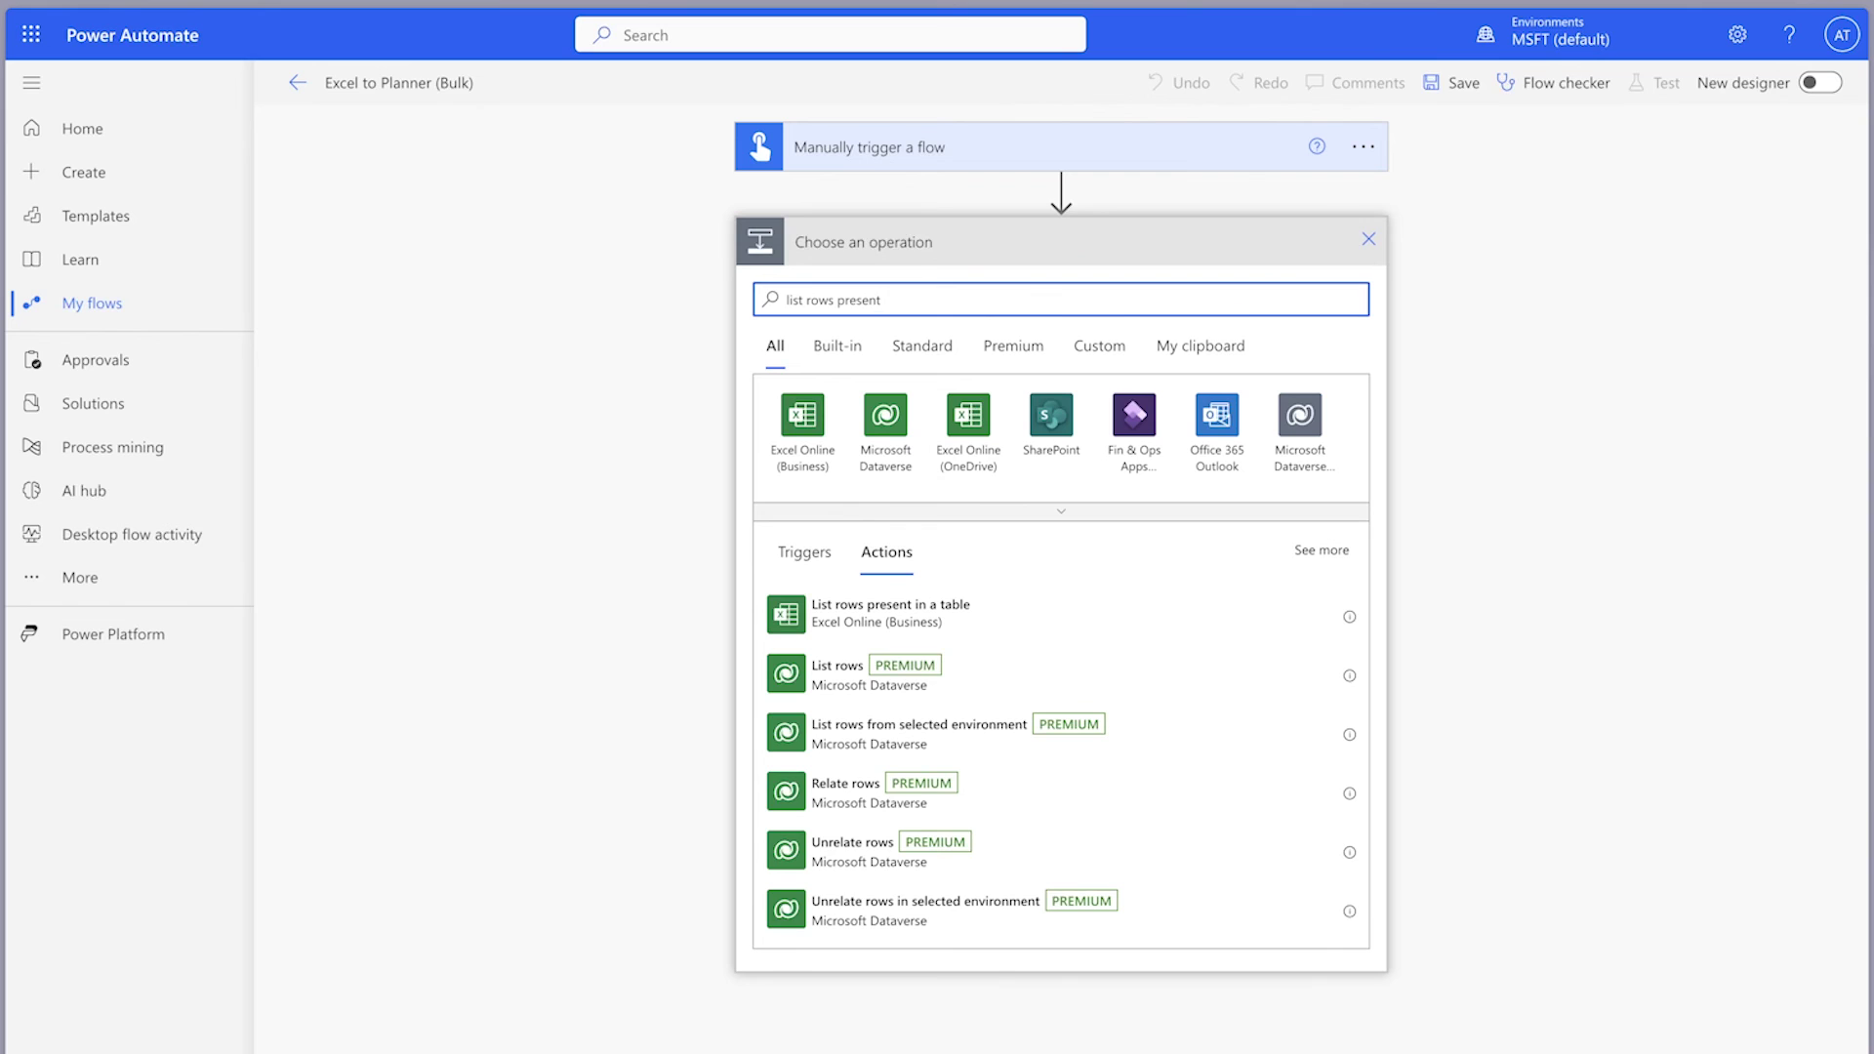
# Step: In Power Automate's Excel to Planner (Bulk) flow, add List rows present in a table with Location SharePoint Site - Power Platform Sandbox
pyautogui.click(987, 601)
pyautogui.click(1343, 291)
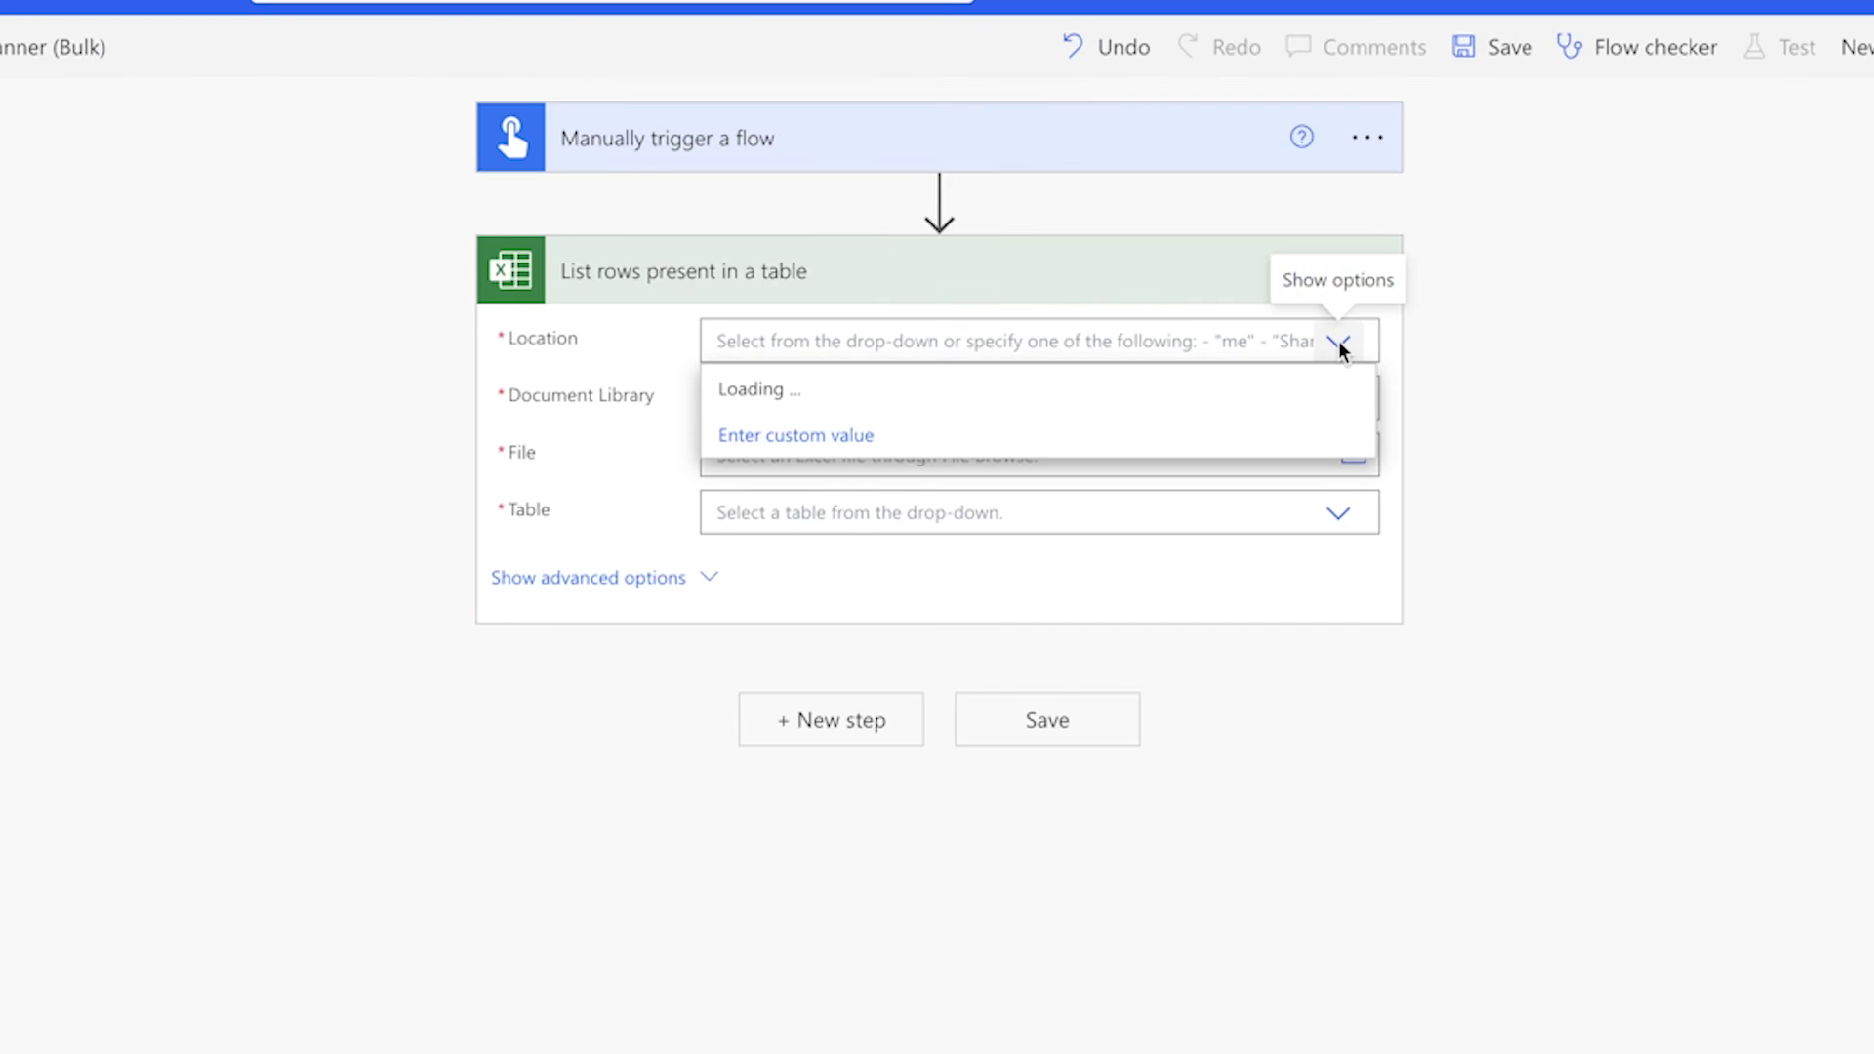
pyautogui.scroll(-7, 1292, 465)
pyautogui.scroll(-5, 1278, 537)
pyautogui.click(1210, 620)
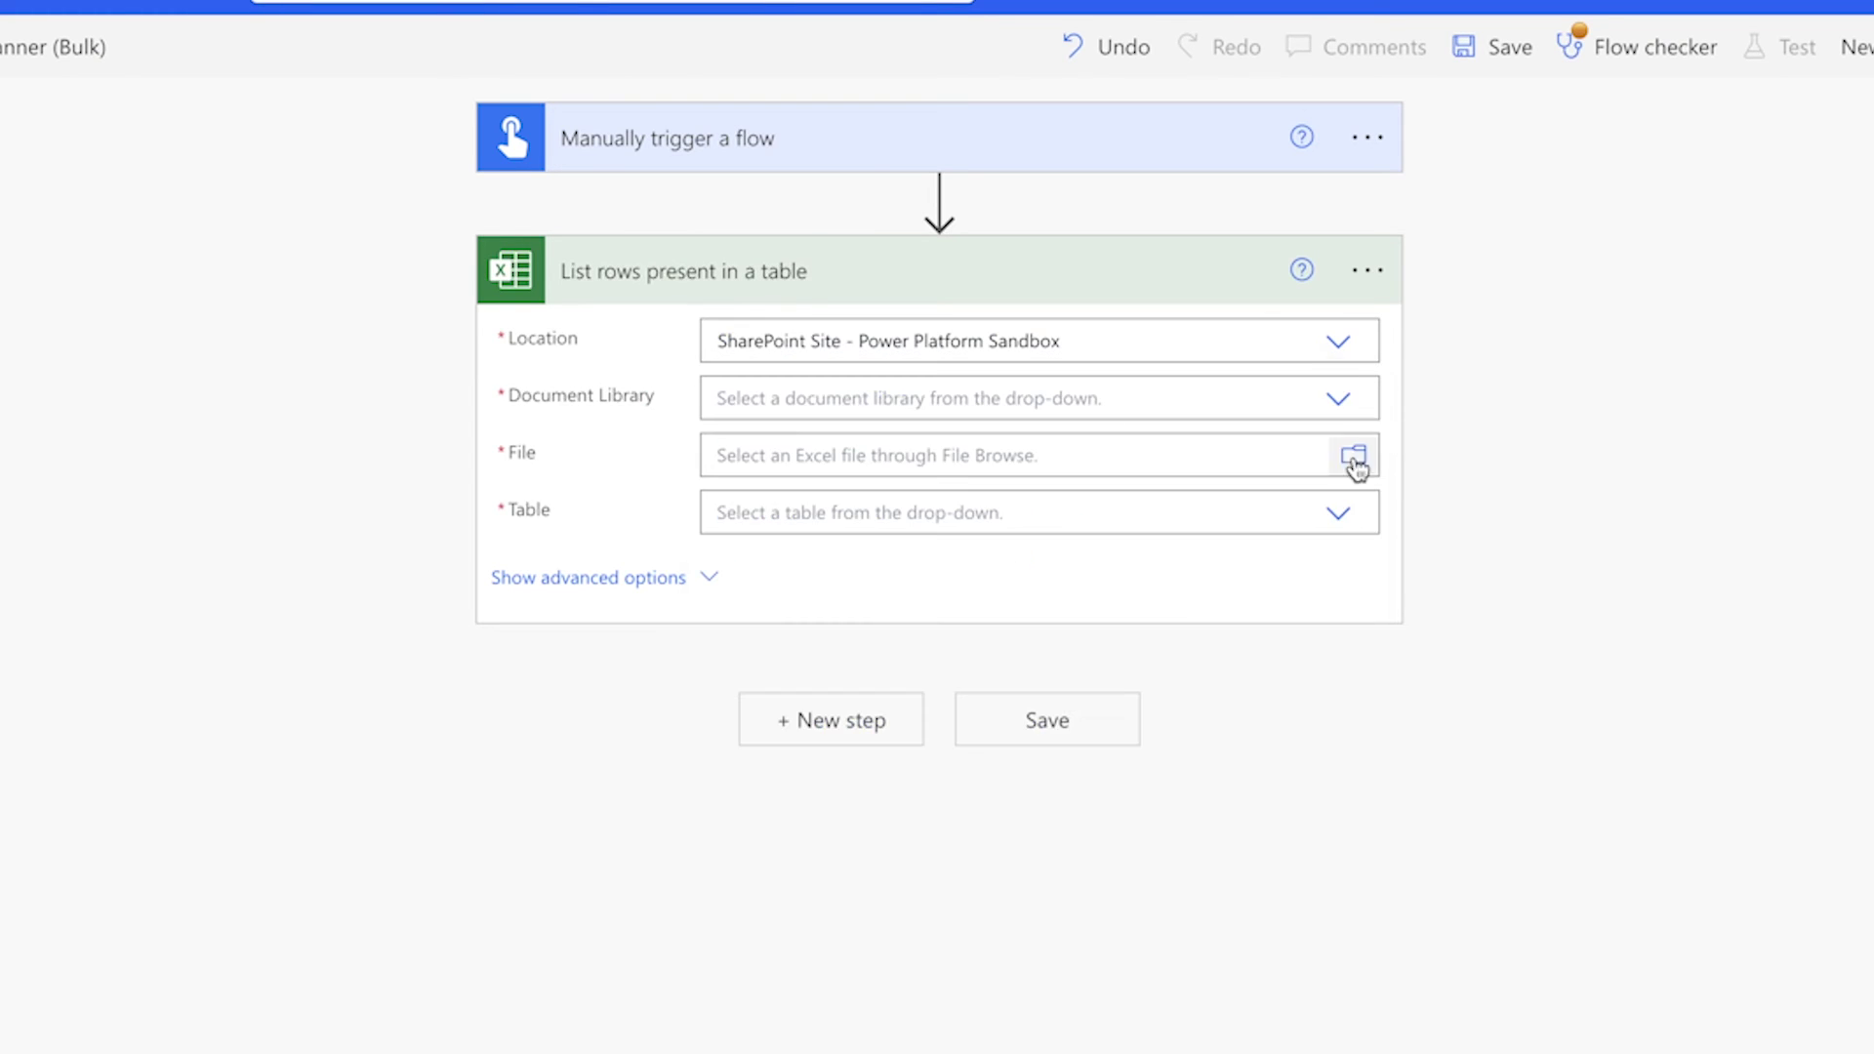
# Step: Set the Excel action's document library to Excel Data, its file to Team Task List.xlsx and its table to Table1
pyautogui.click(1346, 403)
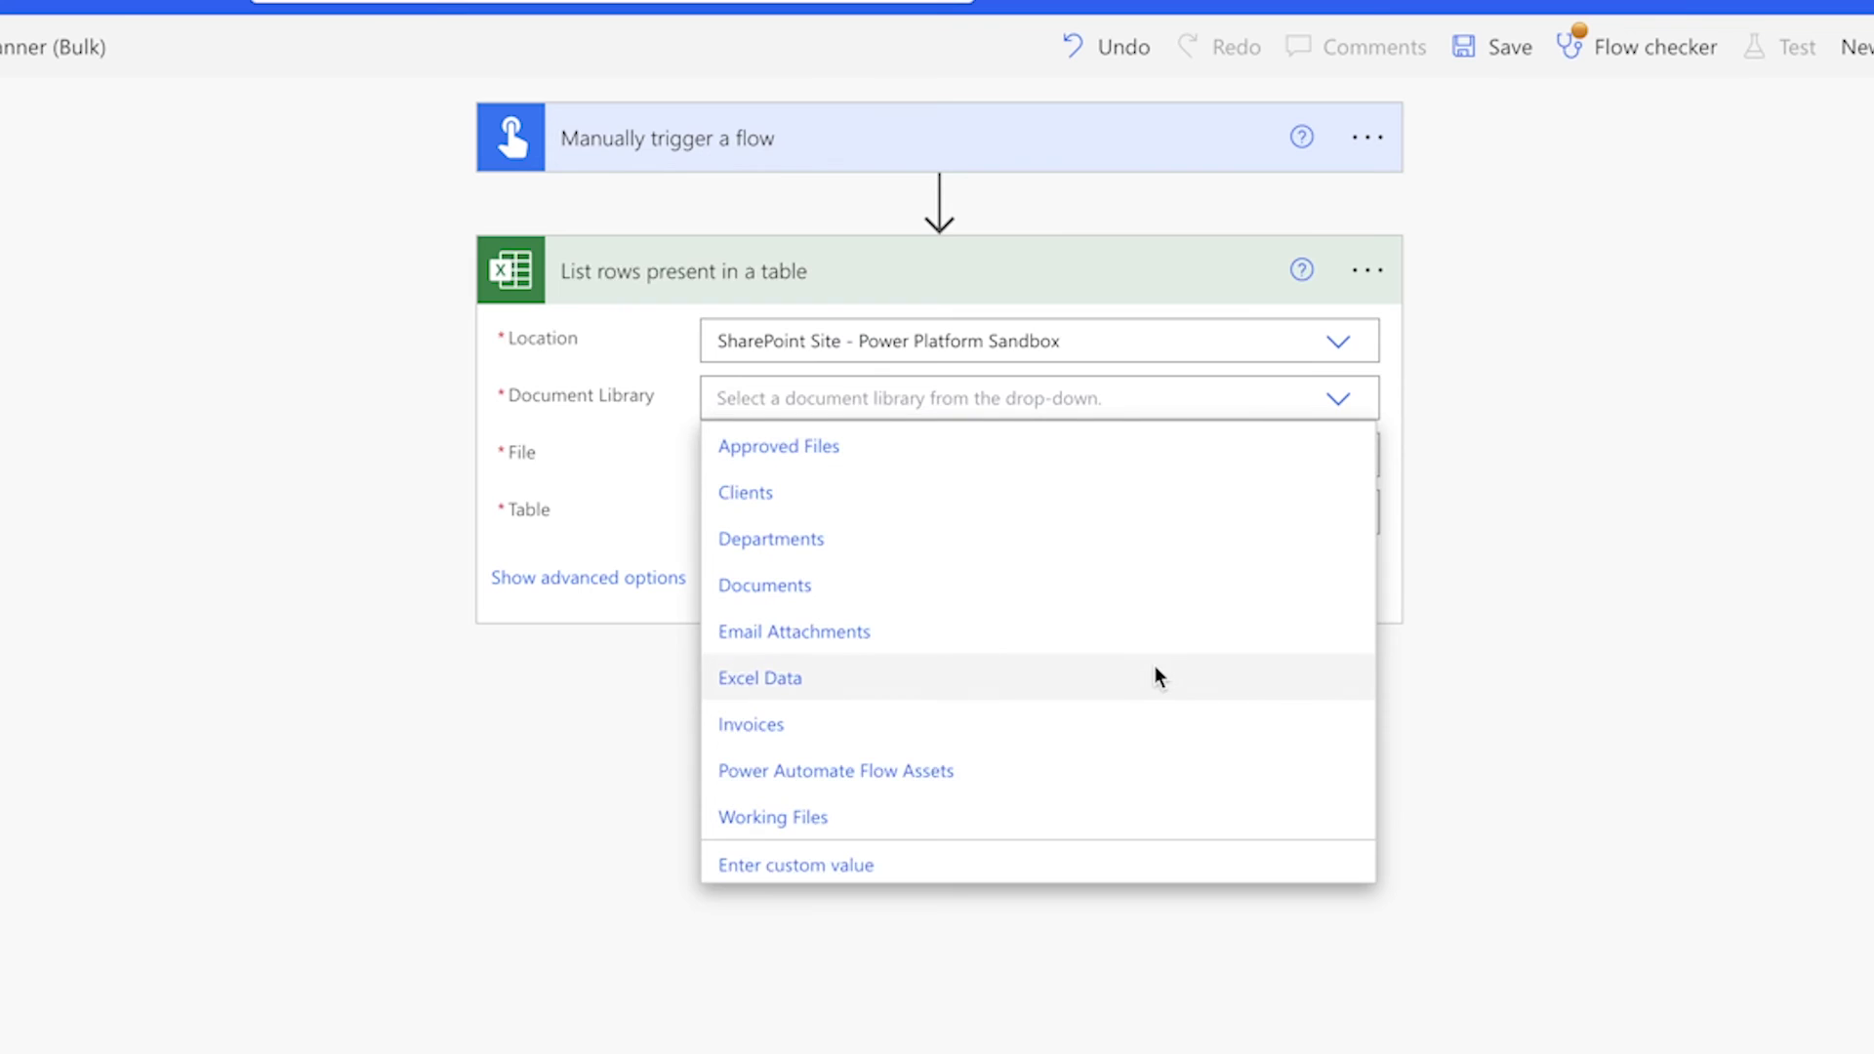
pyautogui.click(1155, 677)
pyautogui.click(1355, 457)
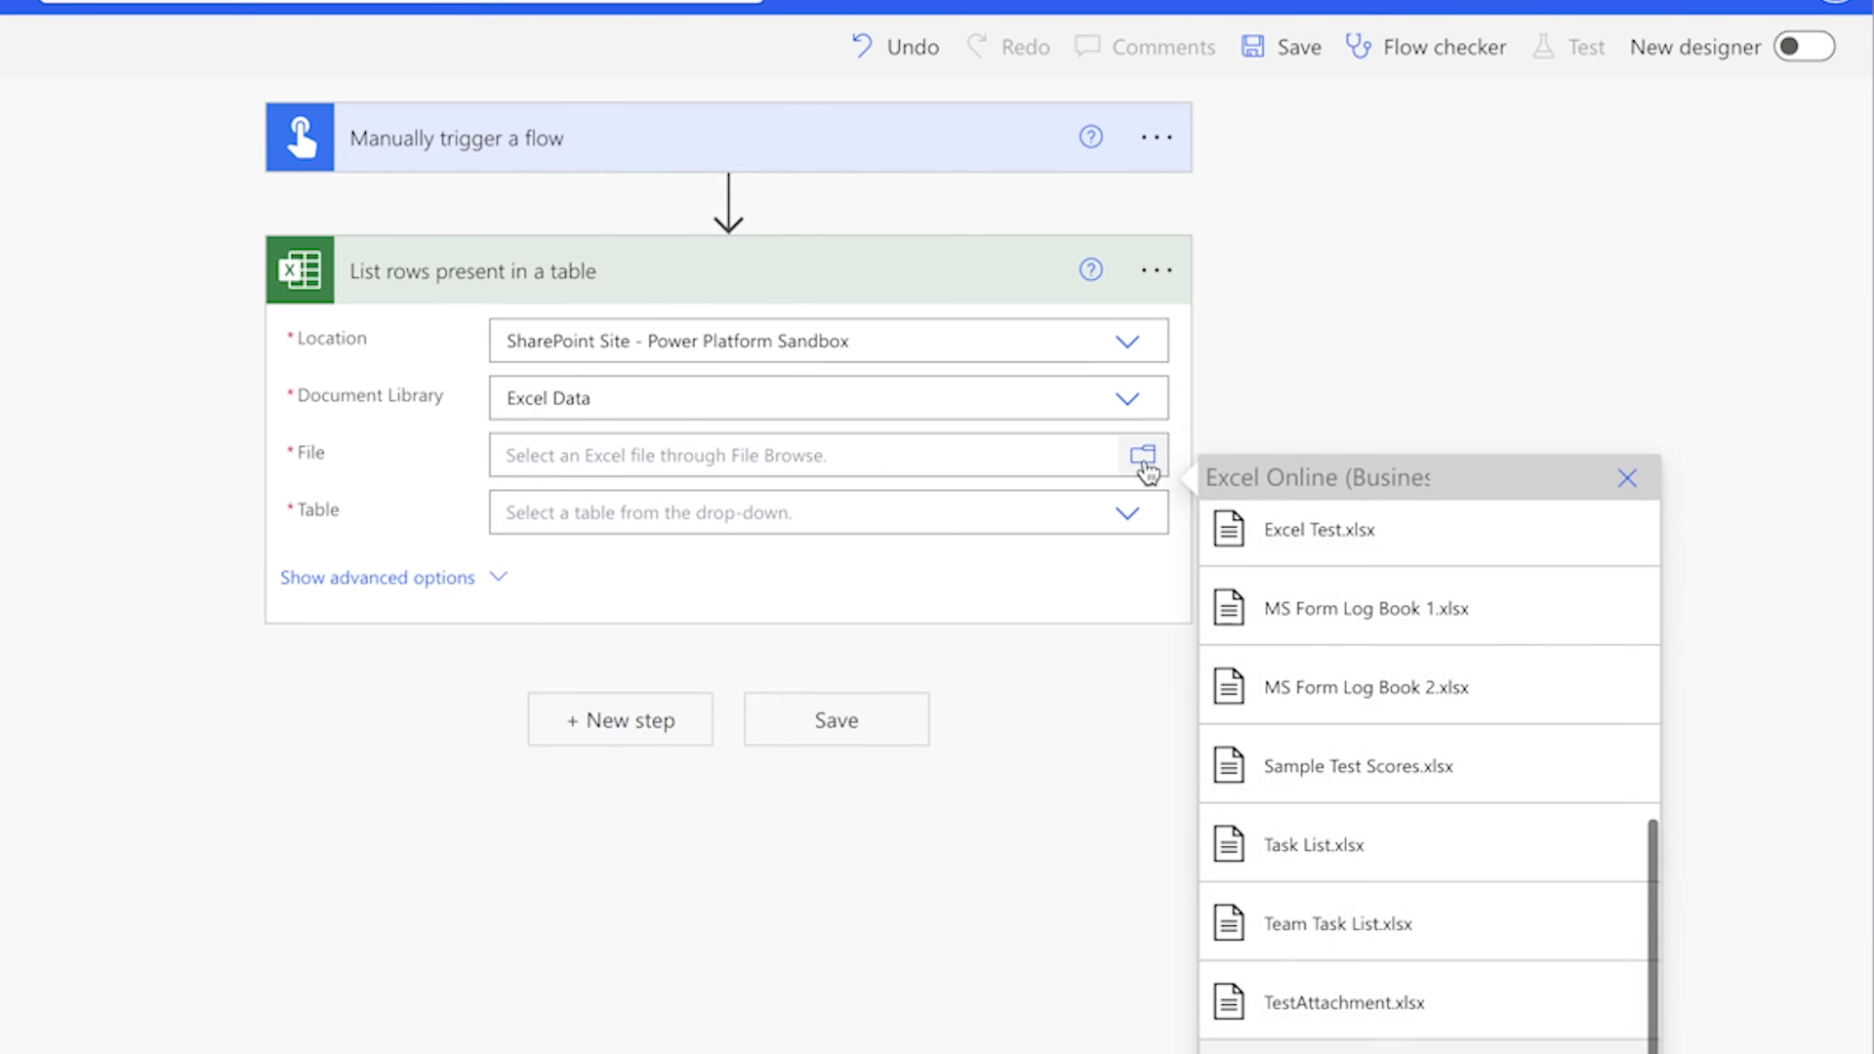
pyautogui.click(1380, 921)
pyautogui.click(1131, 537)
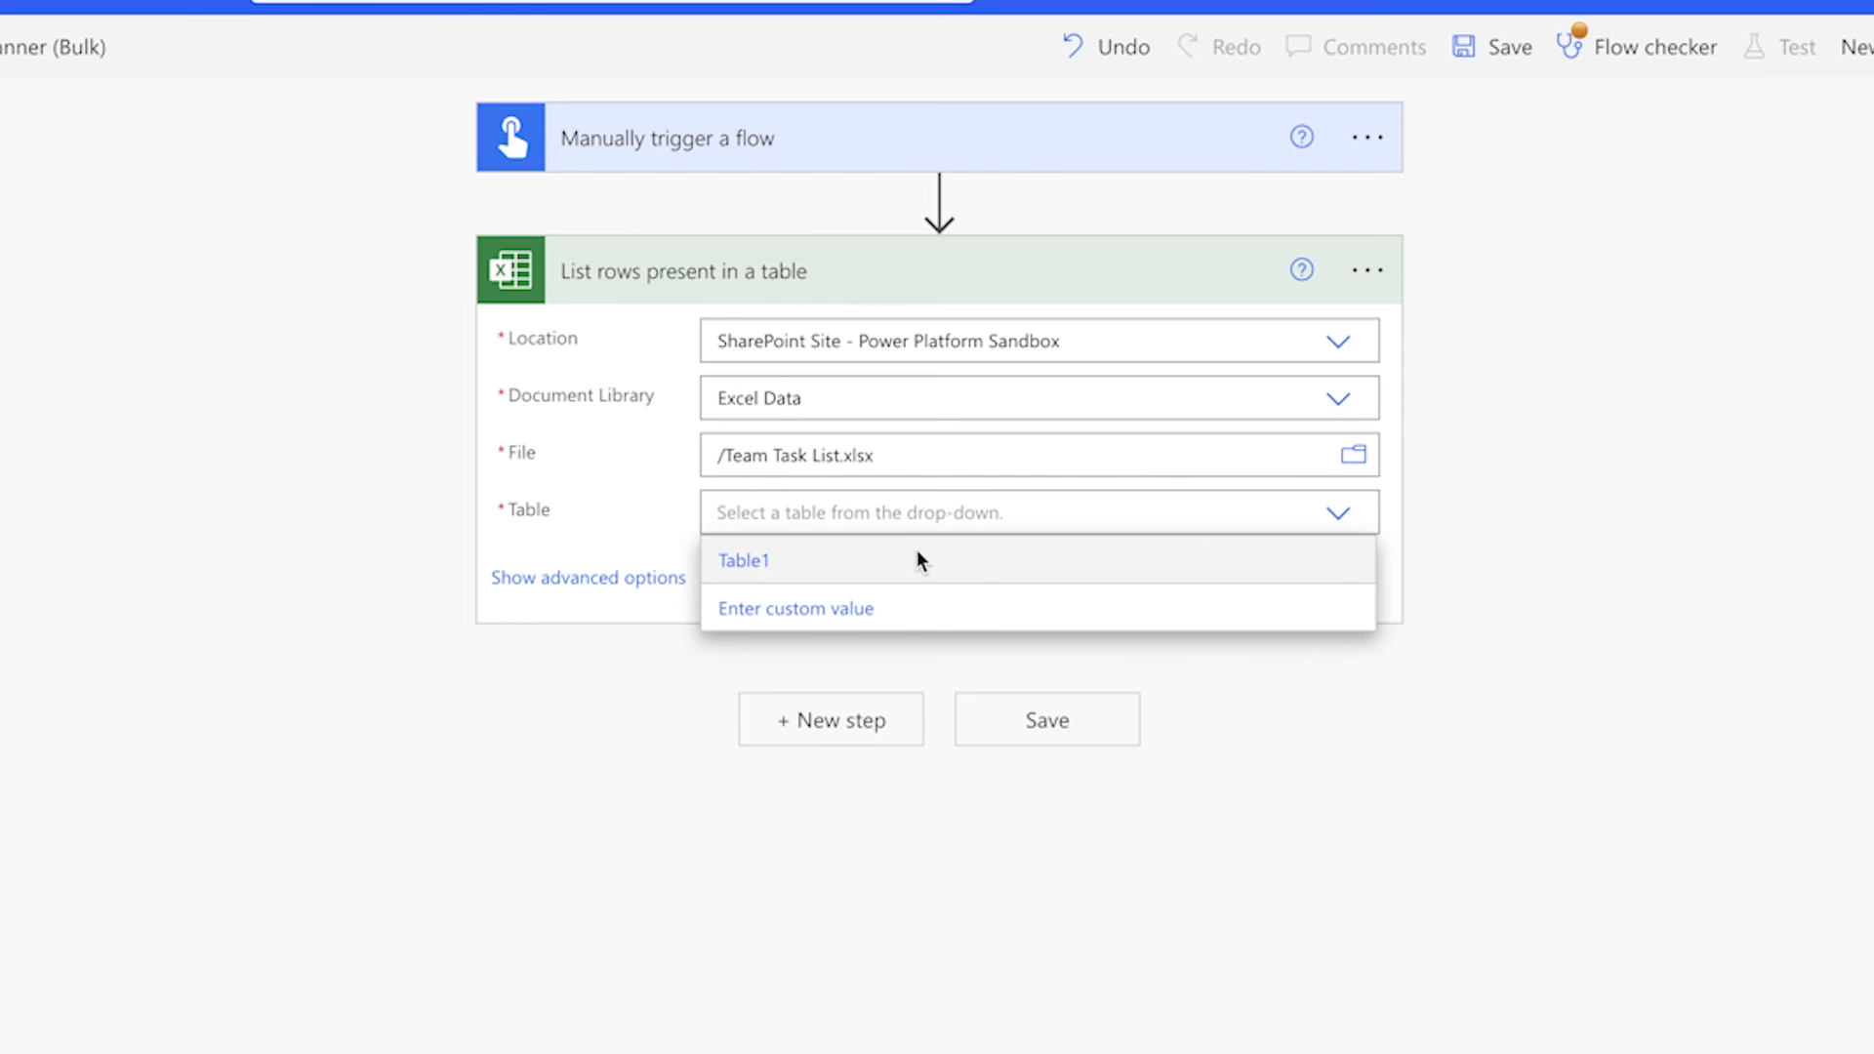
pyautogui.click(916, 560)
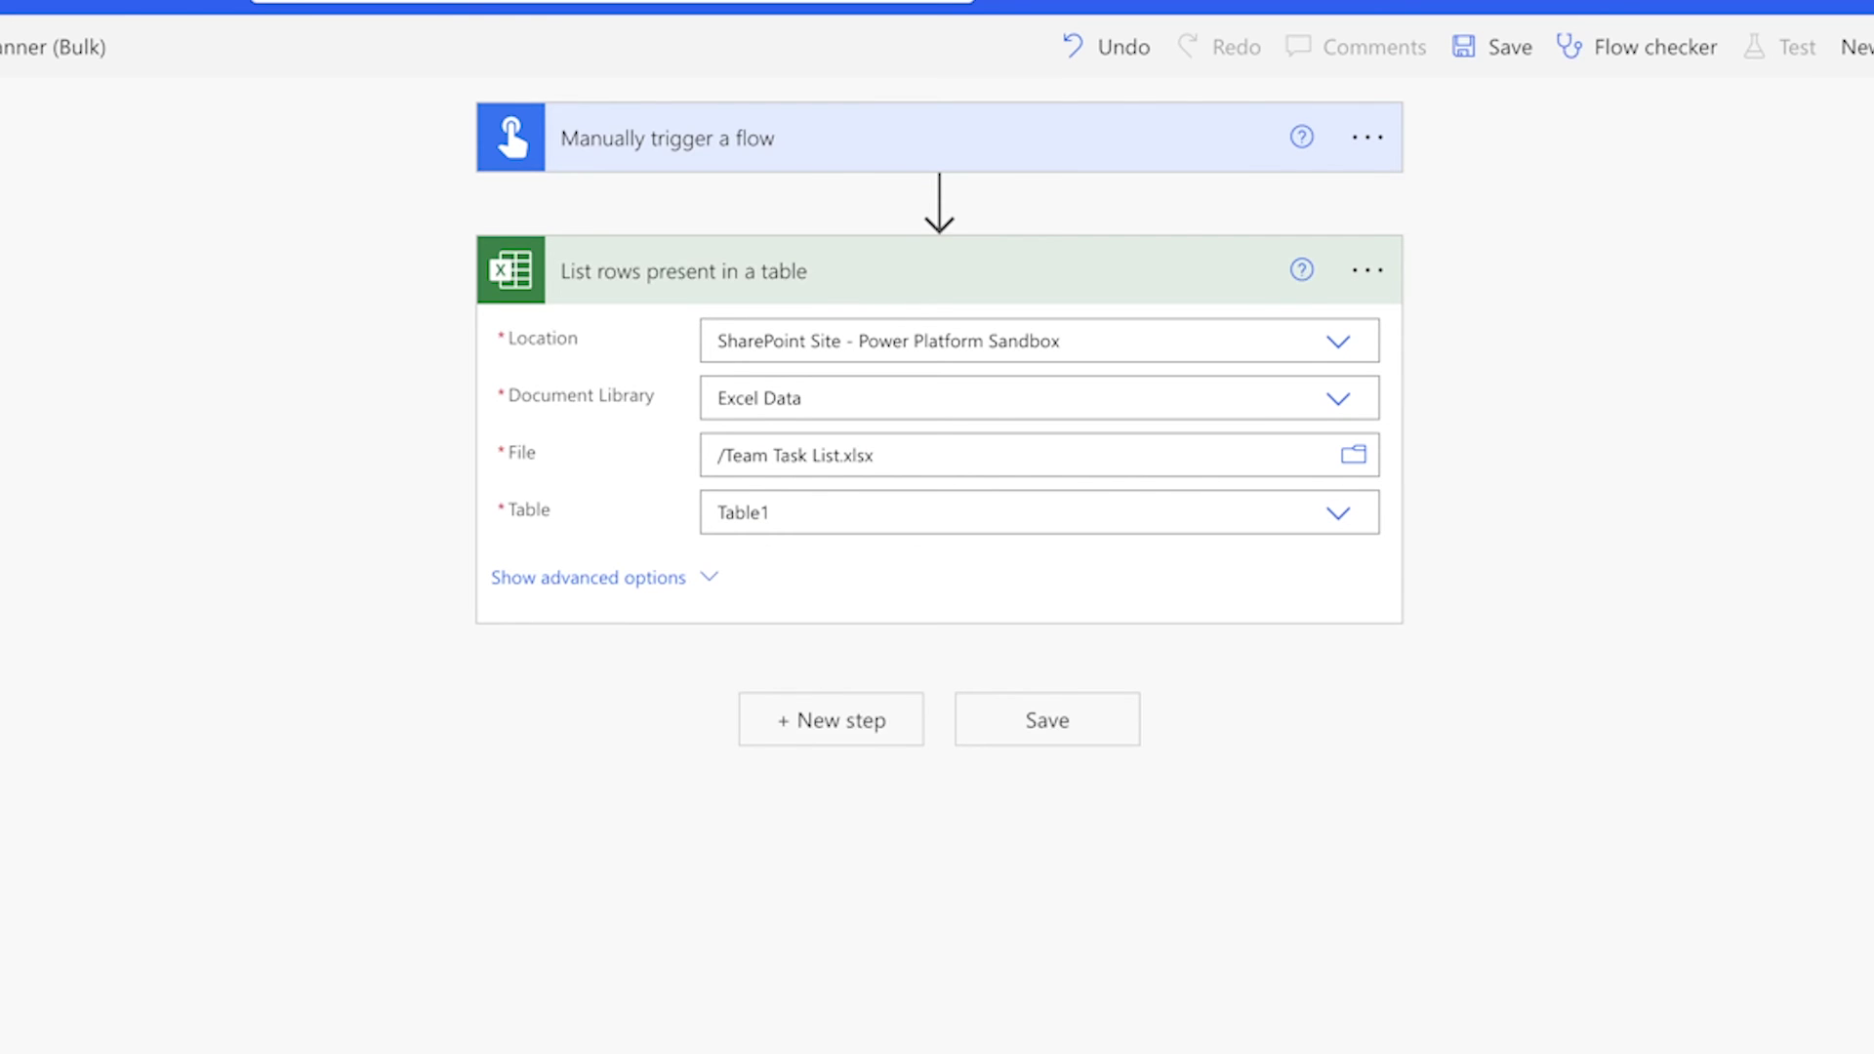
# Step: Show the Excel action's advanced options and set the Filter Query to Status ne 'Complete'
pyautogui.click(655, 578)
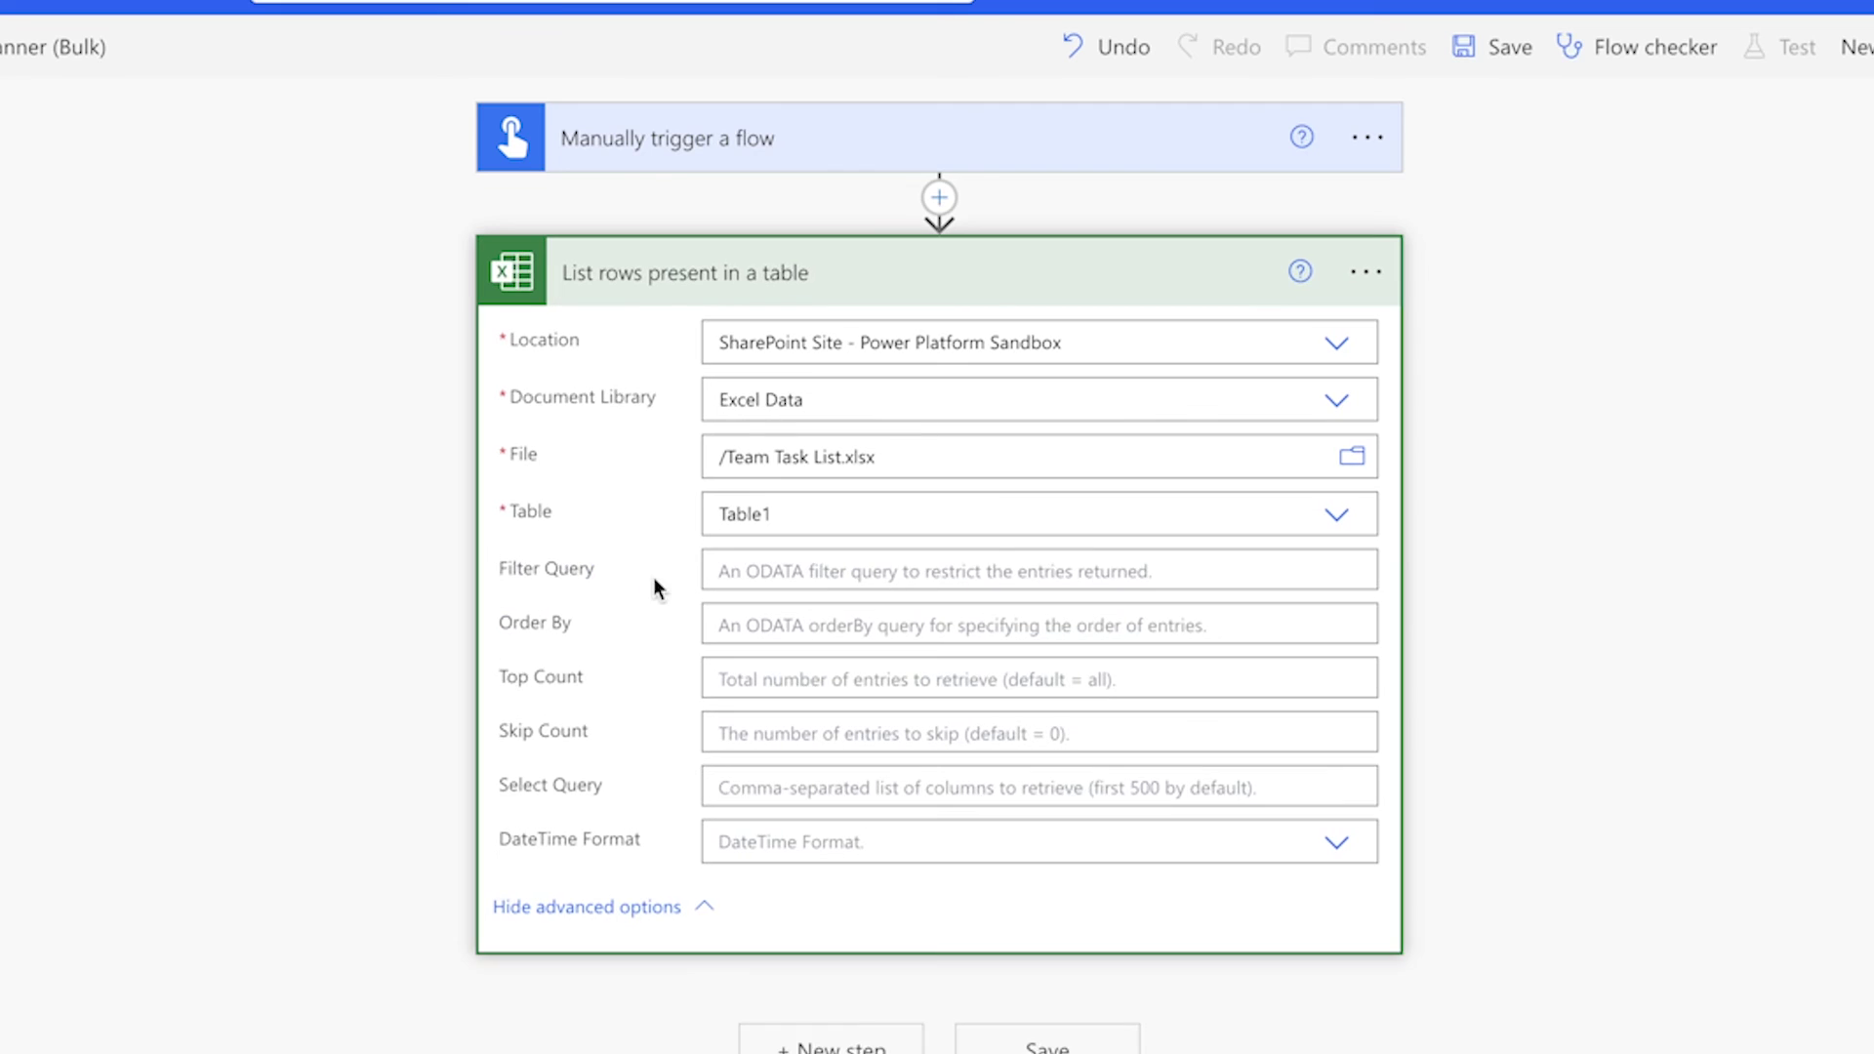
pyautogui.click(756, 573)
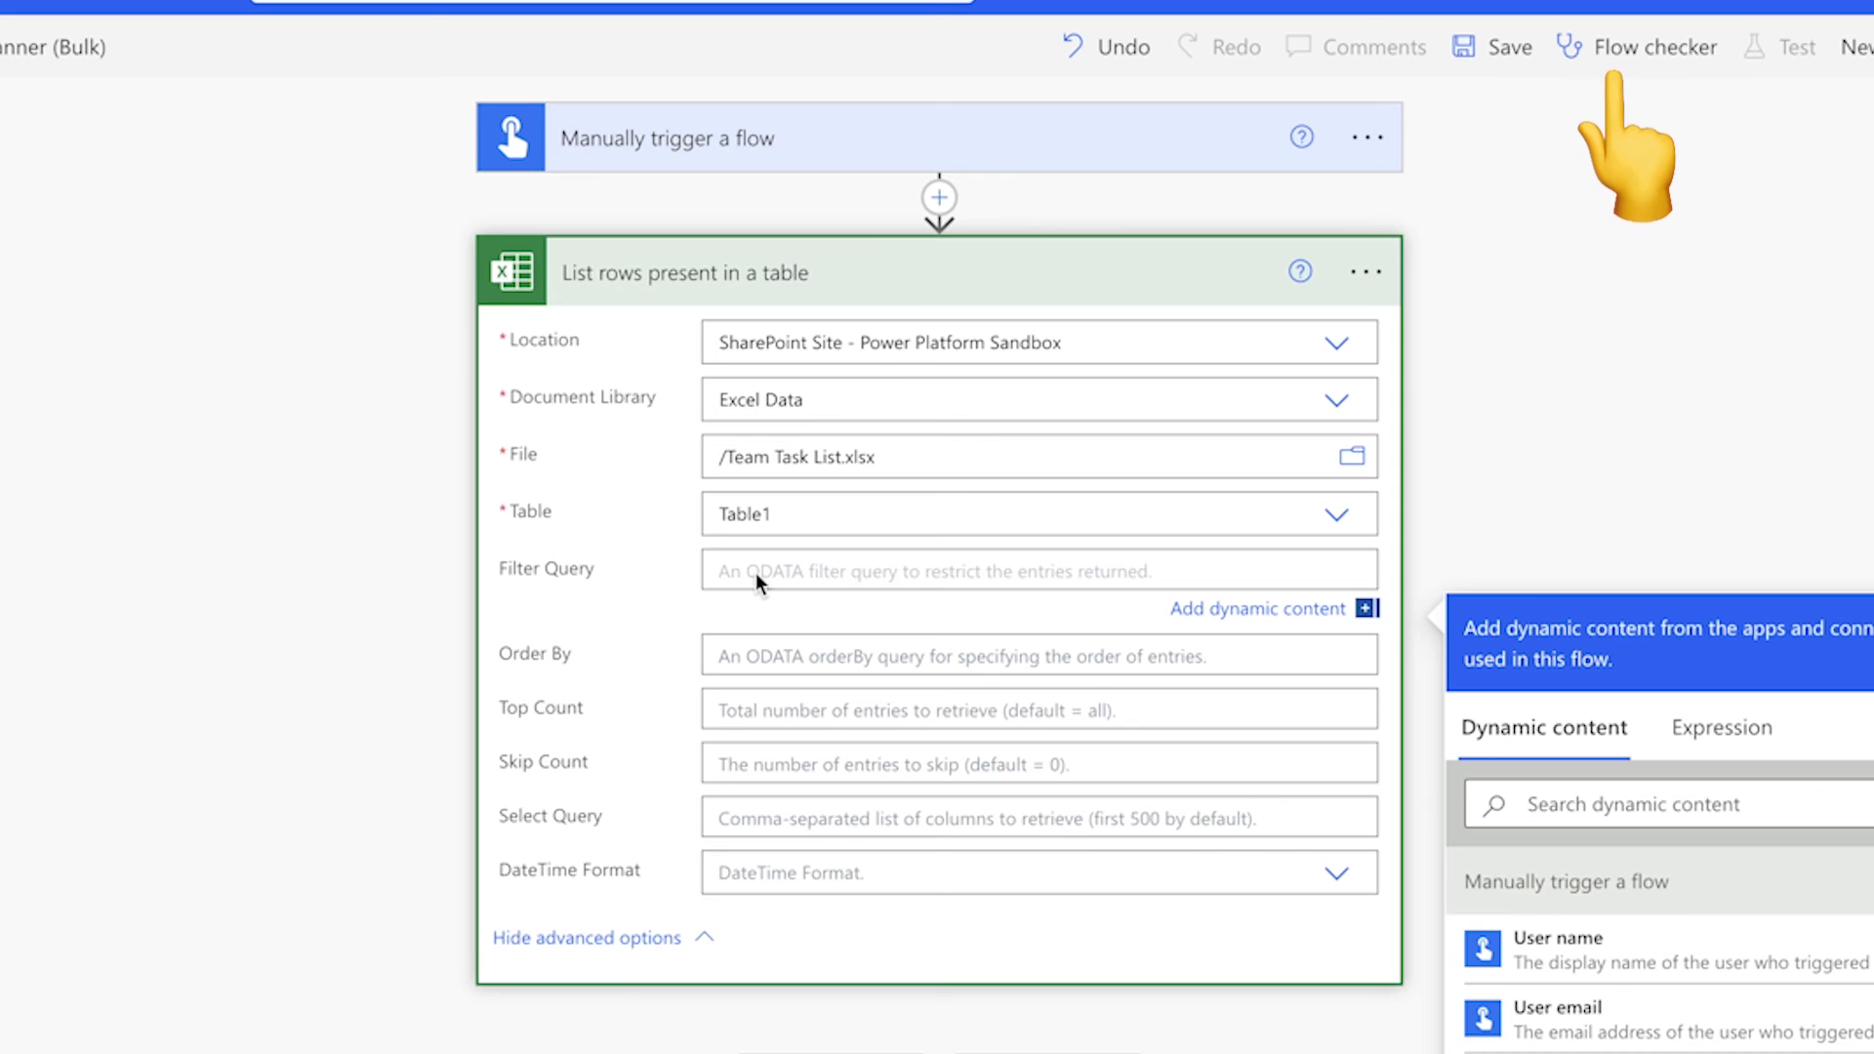
pyautogui.click(756, 571)
pyautogui.write('Status')
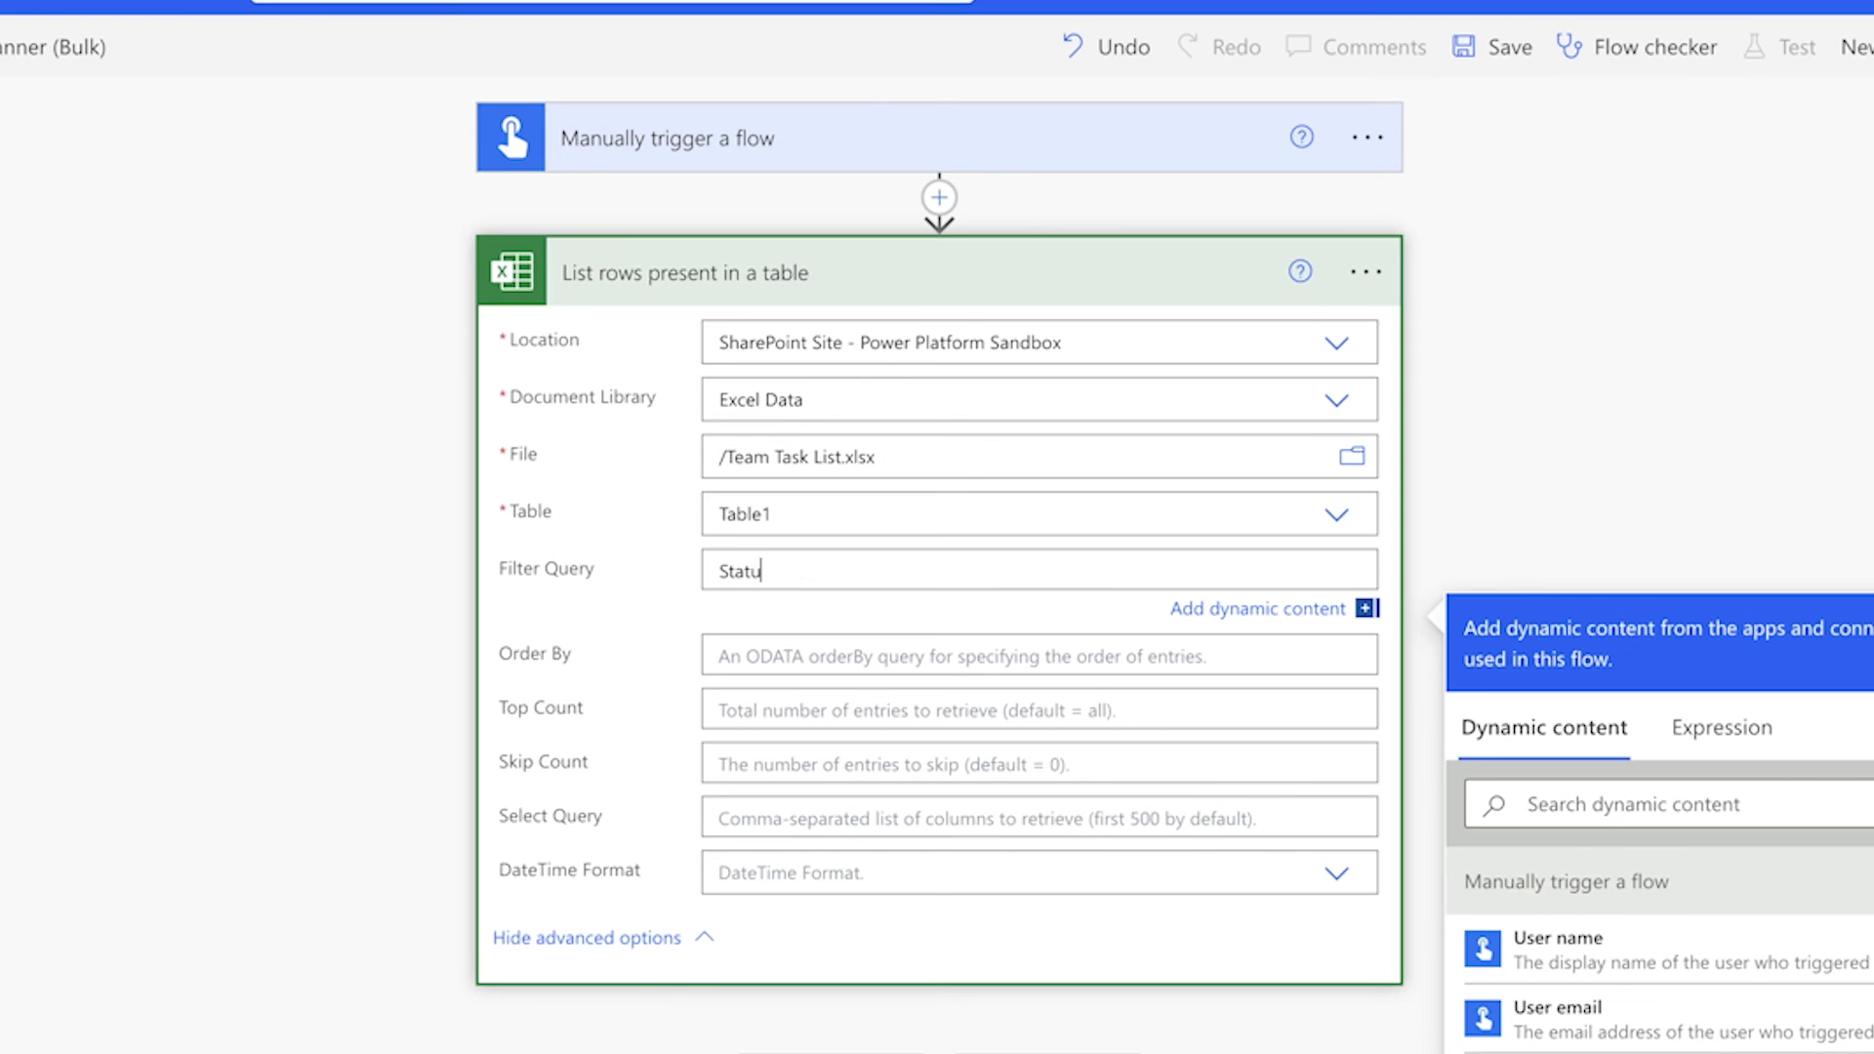
pyautogui.write(" ne 'Complete'")
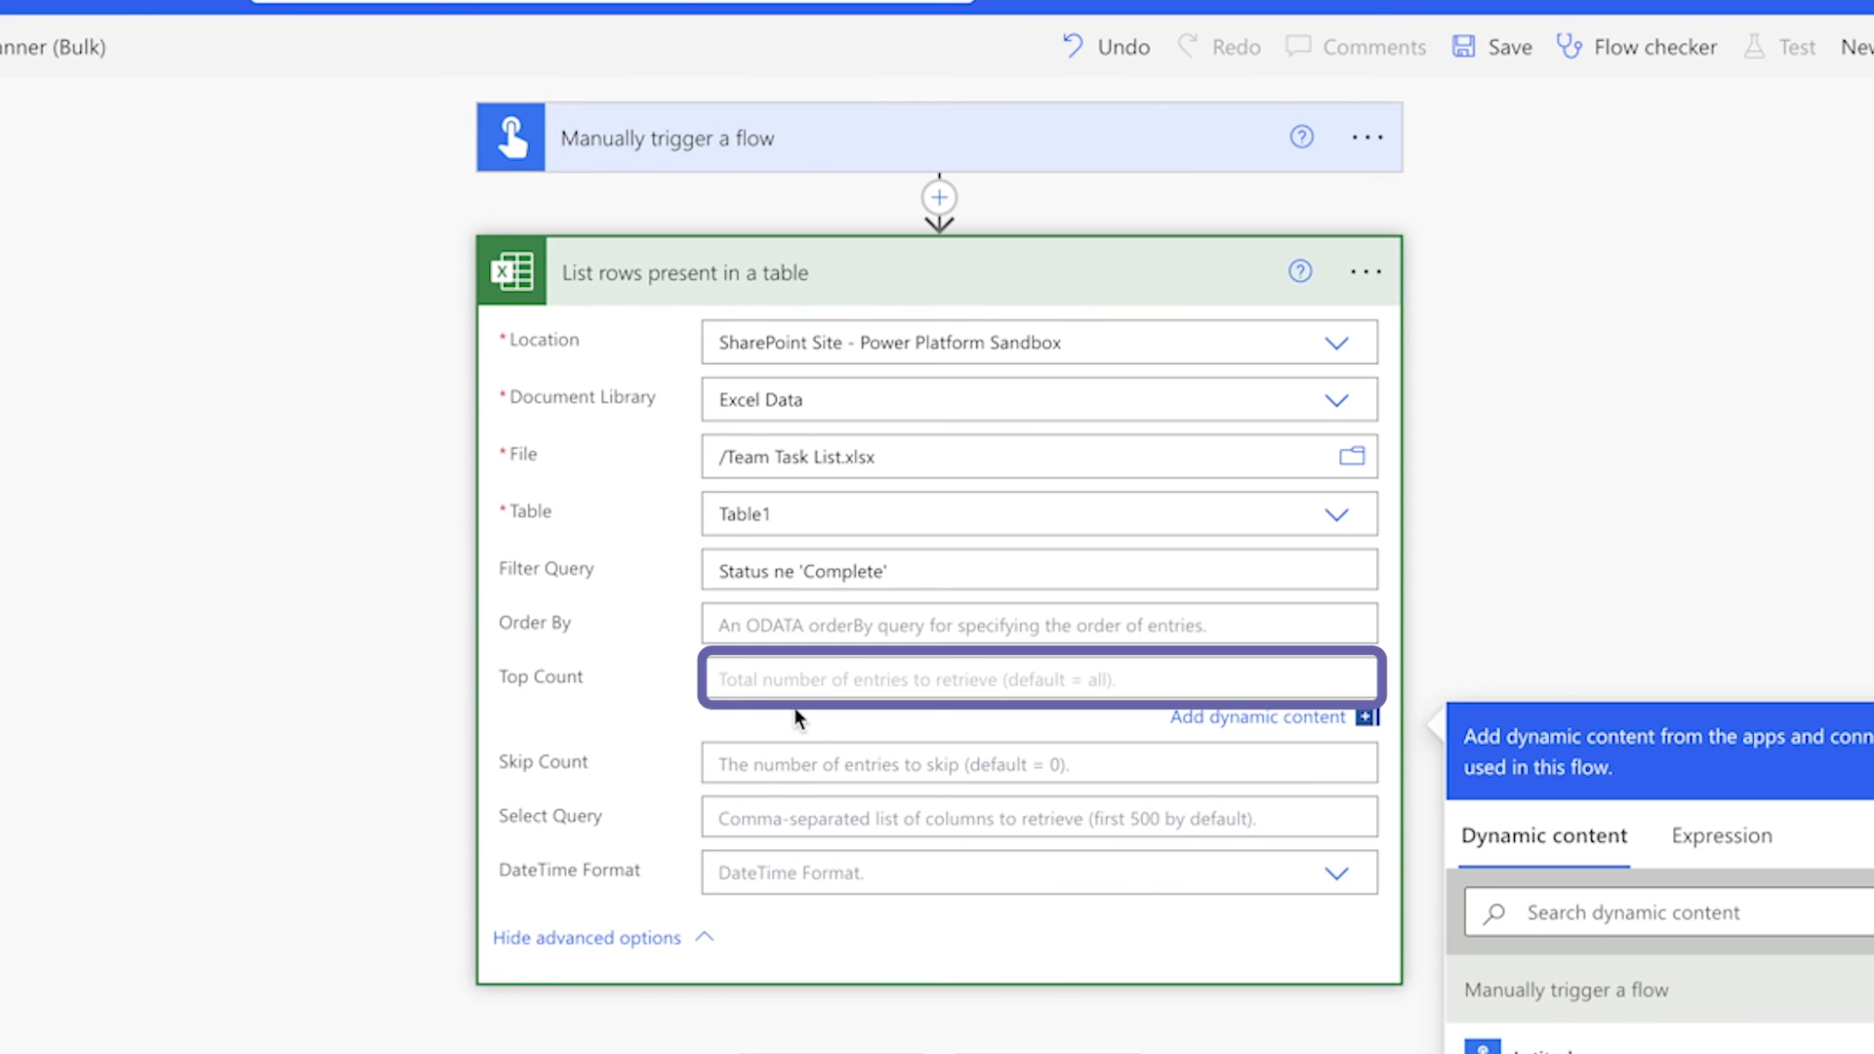
# Step: Set the Excel action's Top Count to 3 and its DateTime Format to ISO 8601
pyautogui.write('3')
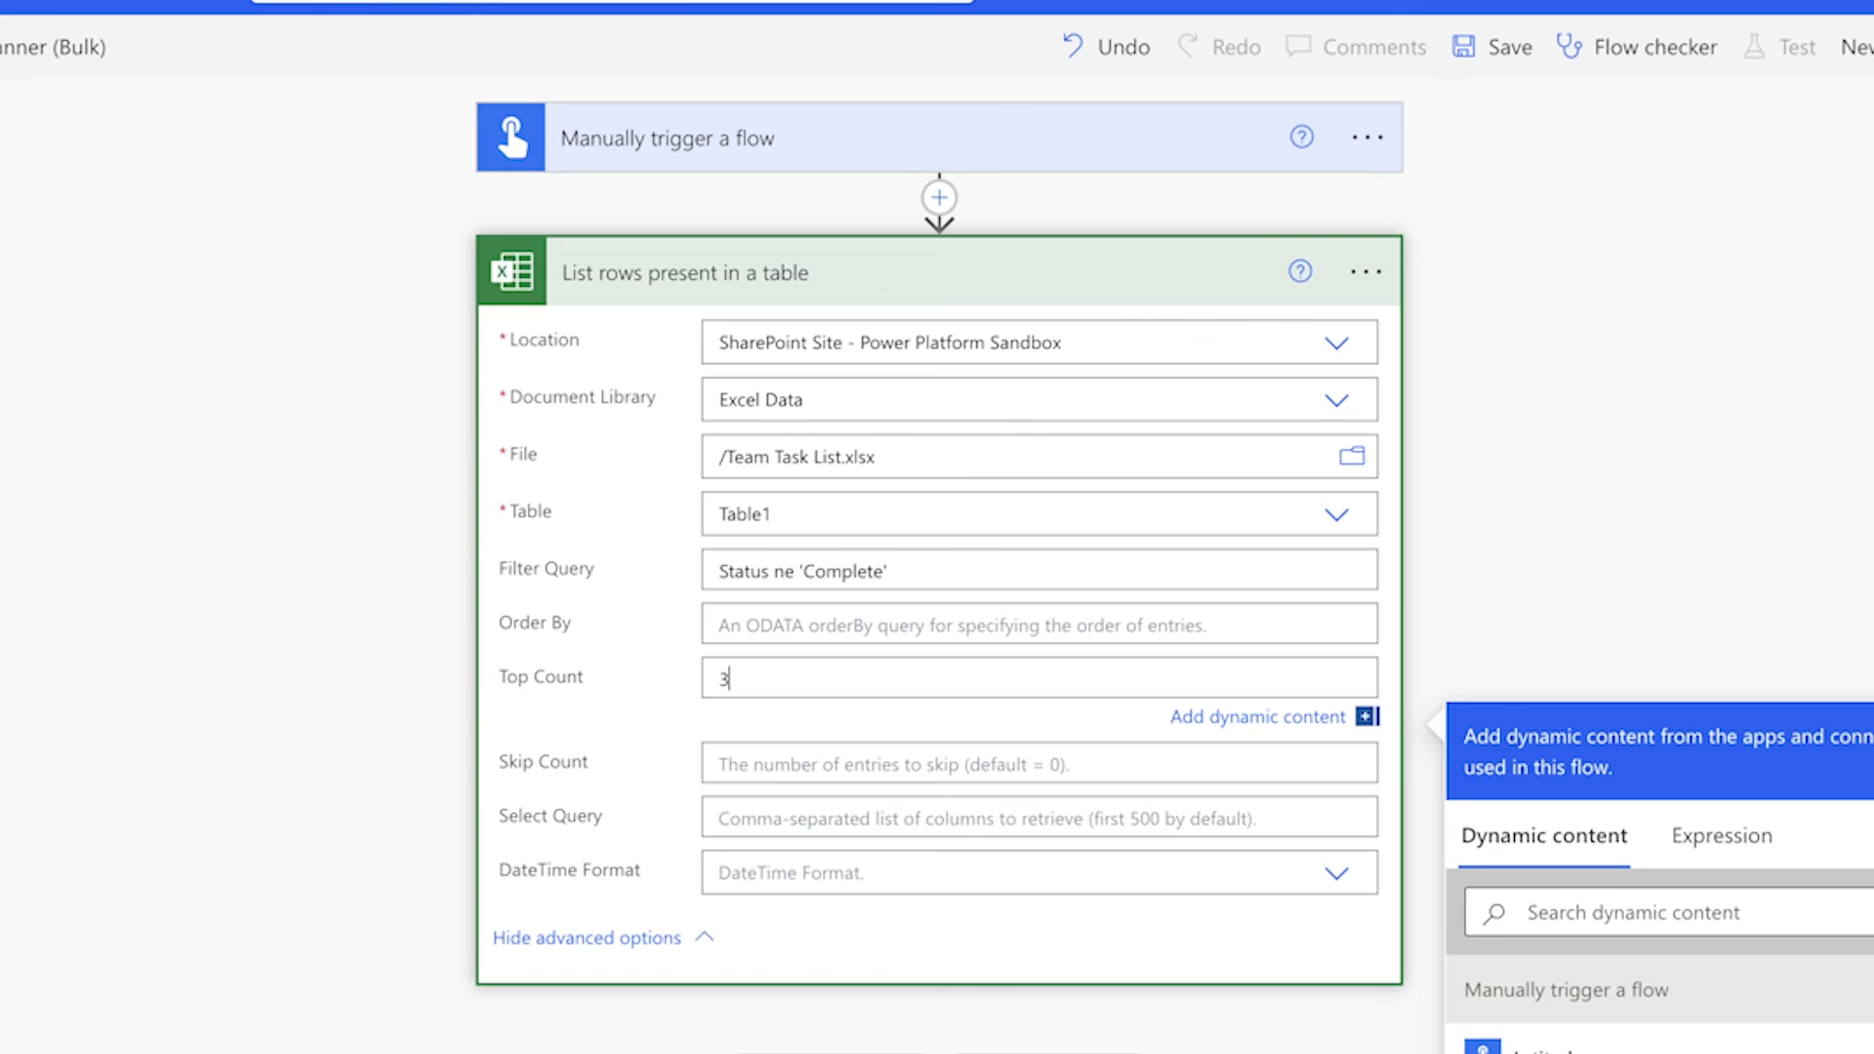
pyautogui.click(1336, 873)
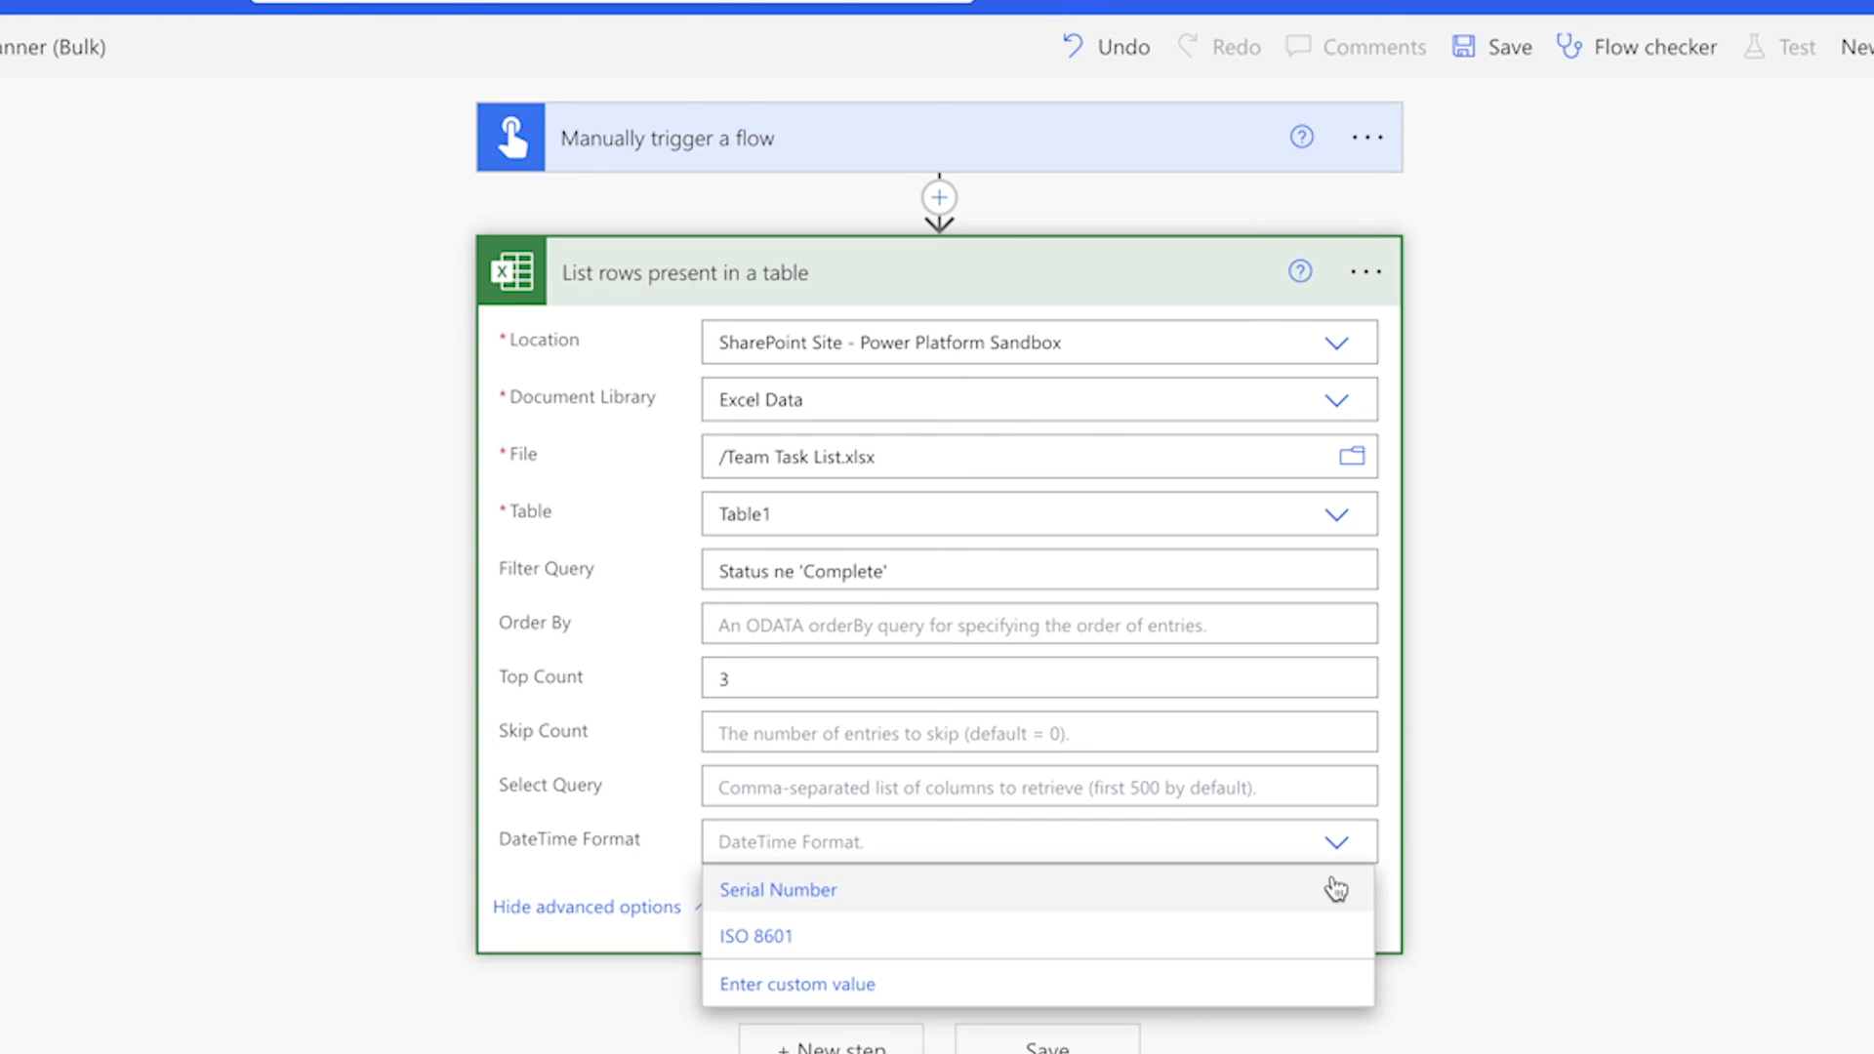
pyautogui.click(980, 936)
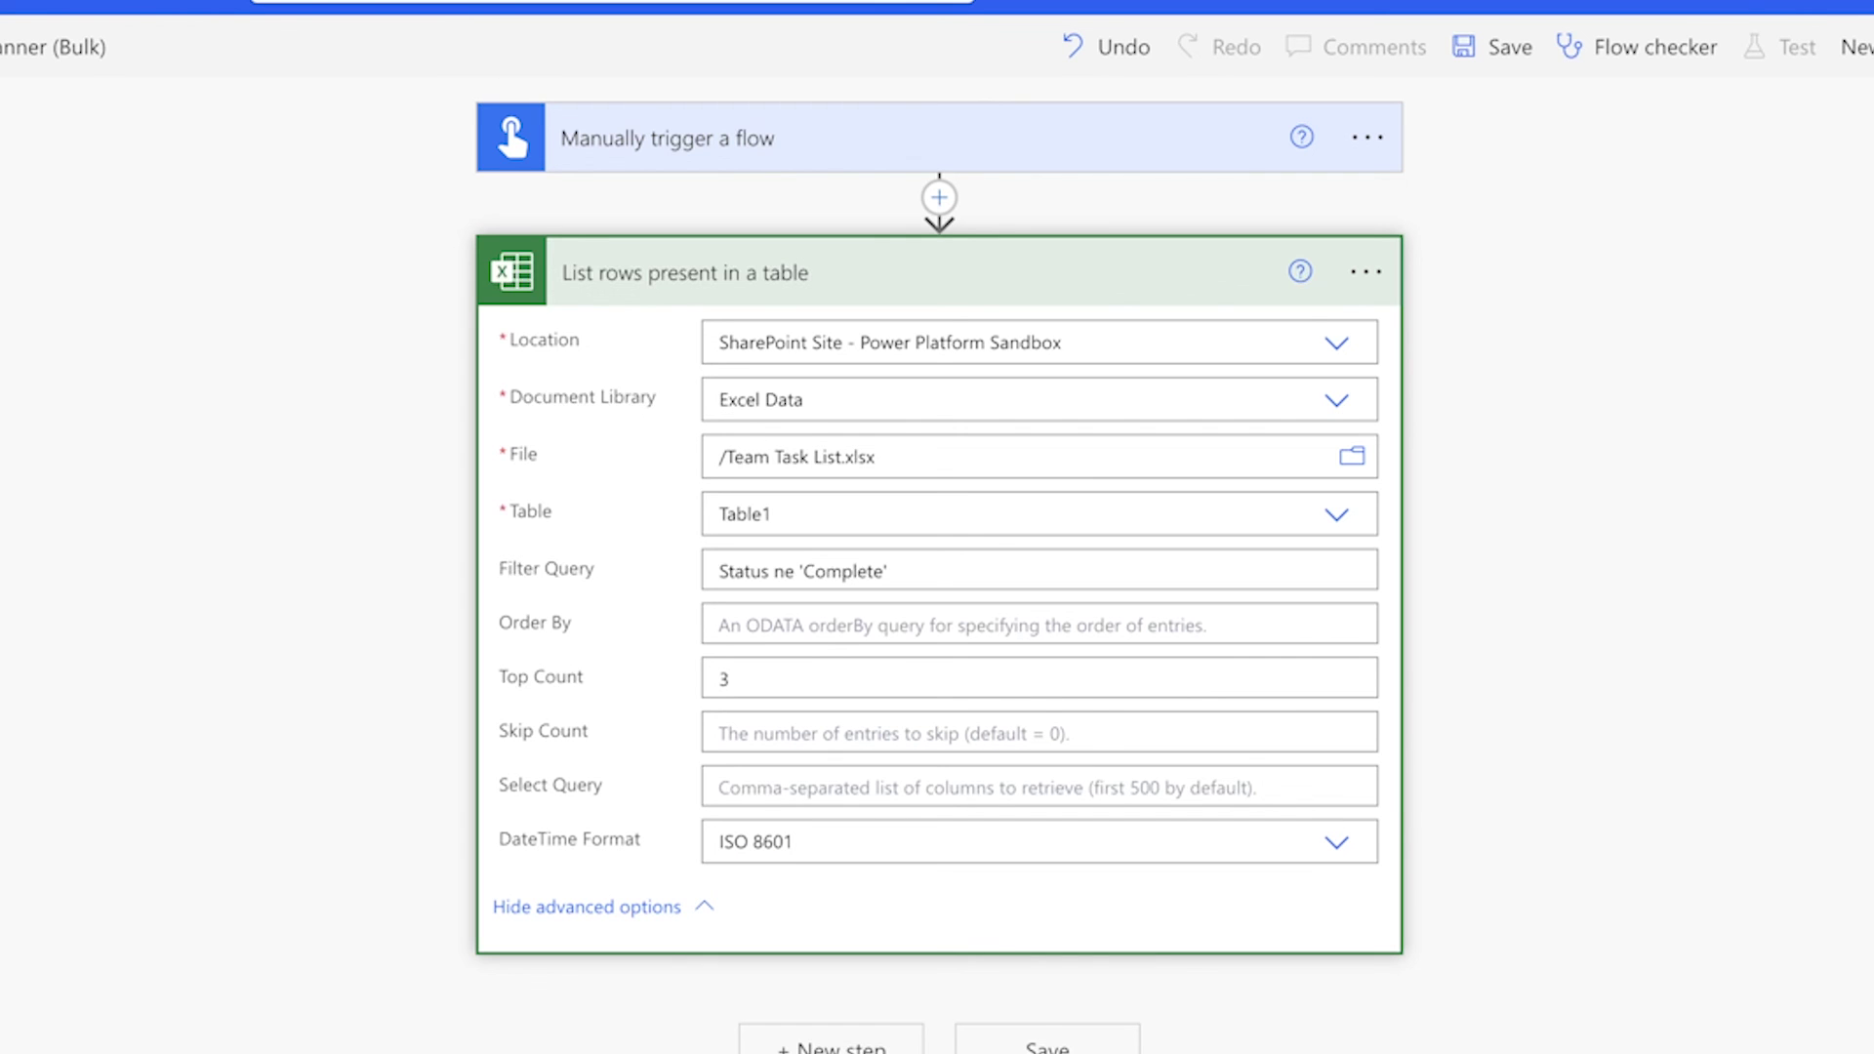
# Step: Add a Compose action after the Excel action and rename it Compose - Row Count
pyautogui.click(849, 1042)
pyautogui.write('Compose')
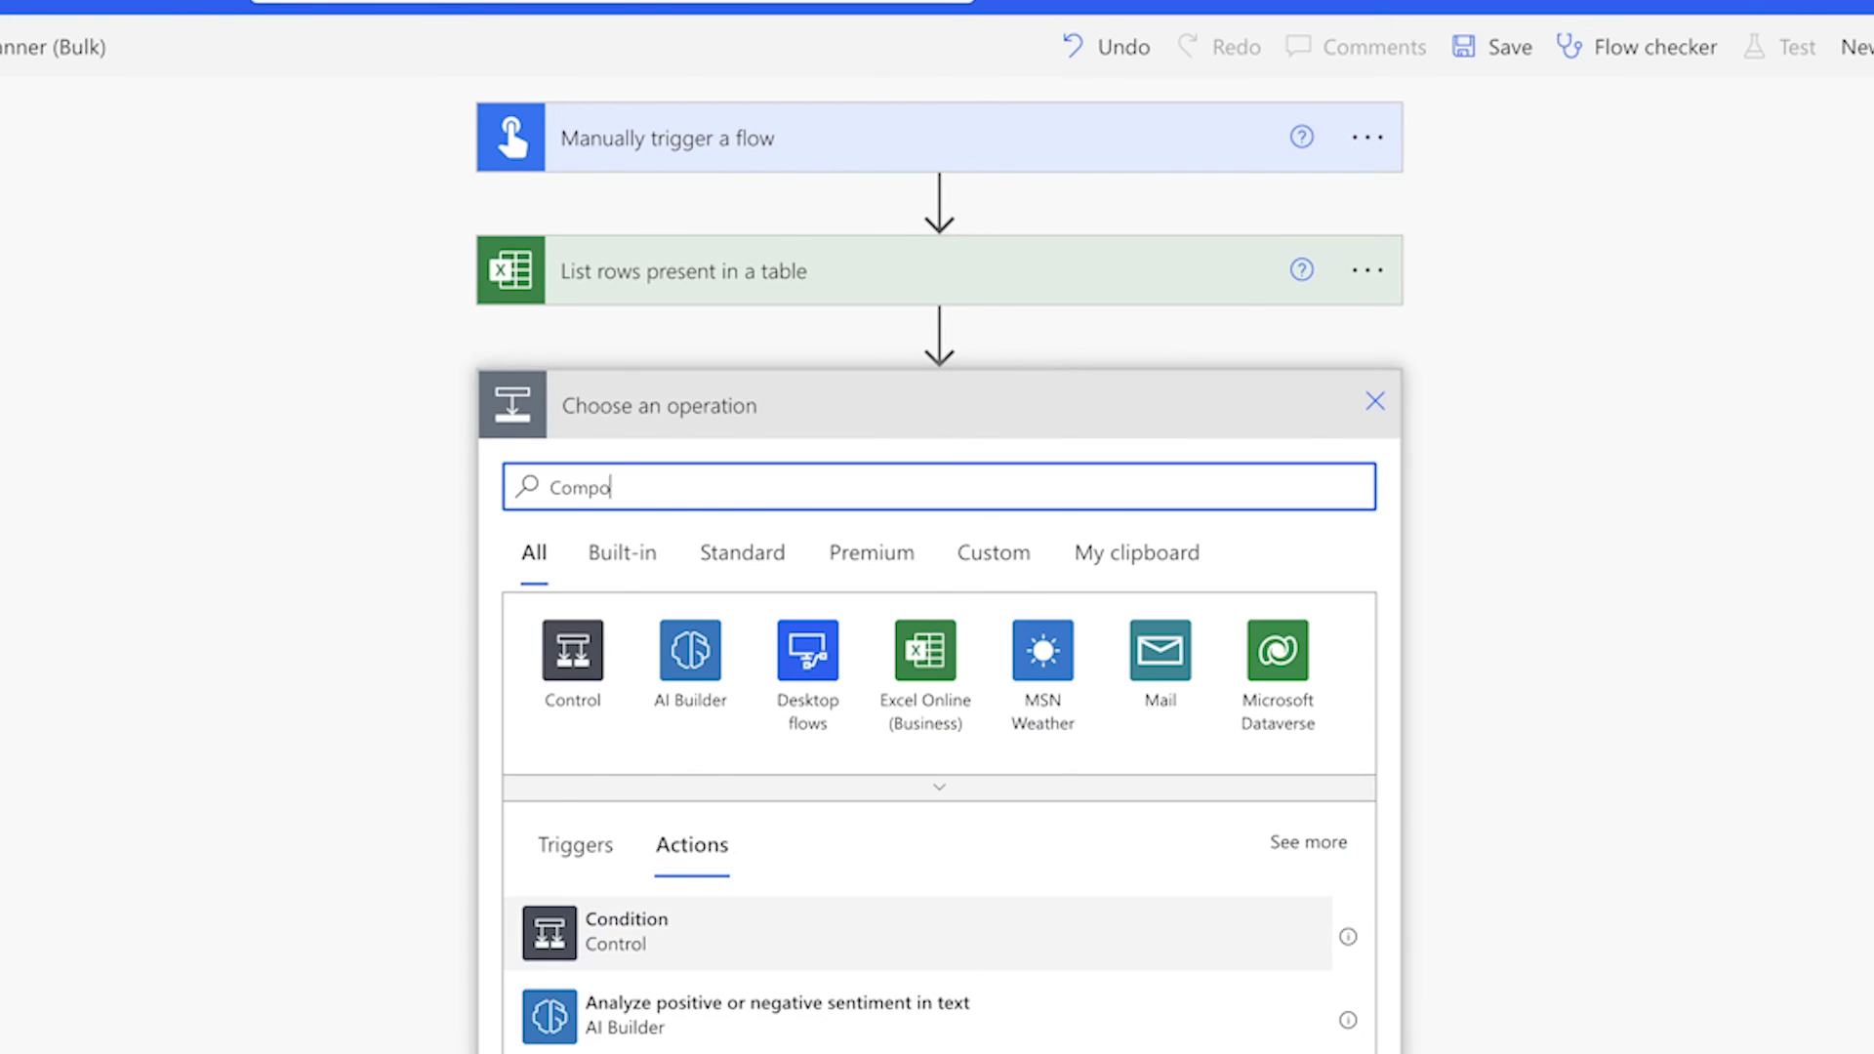
pyautogui.click(840, 918)
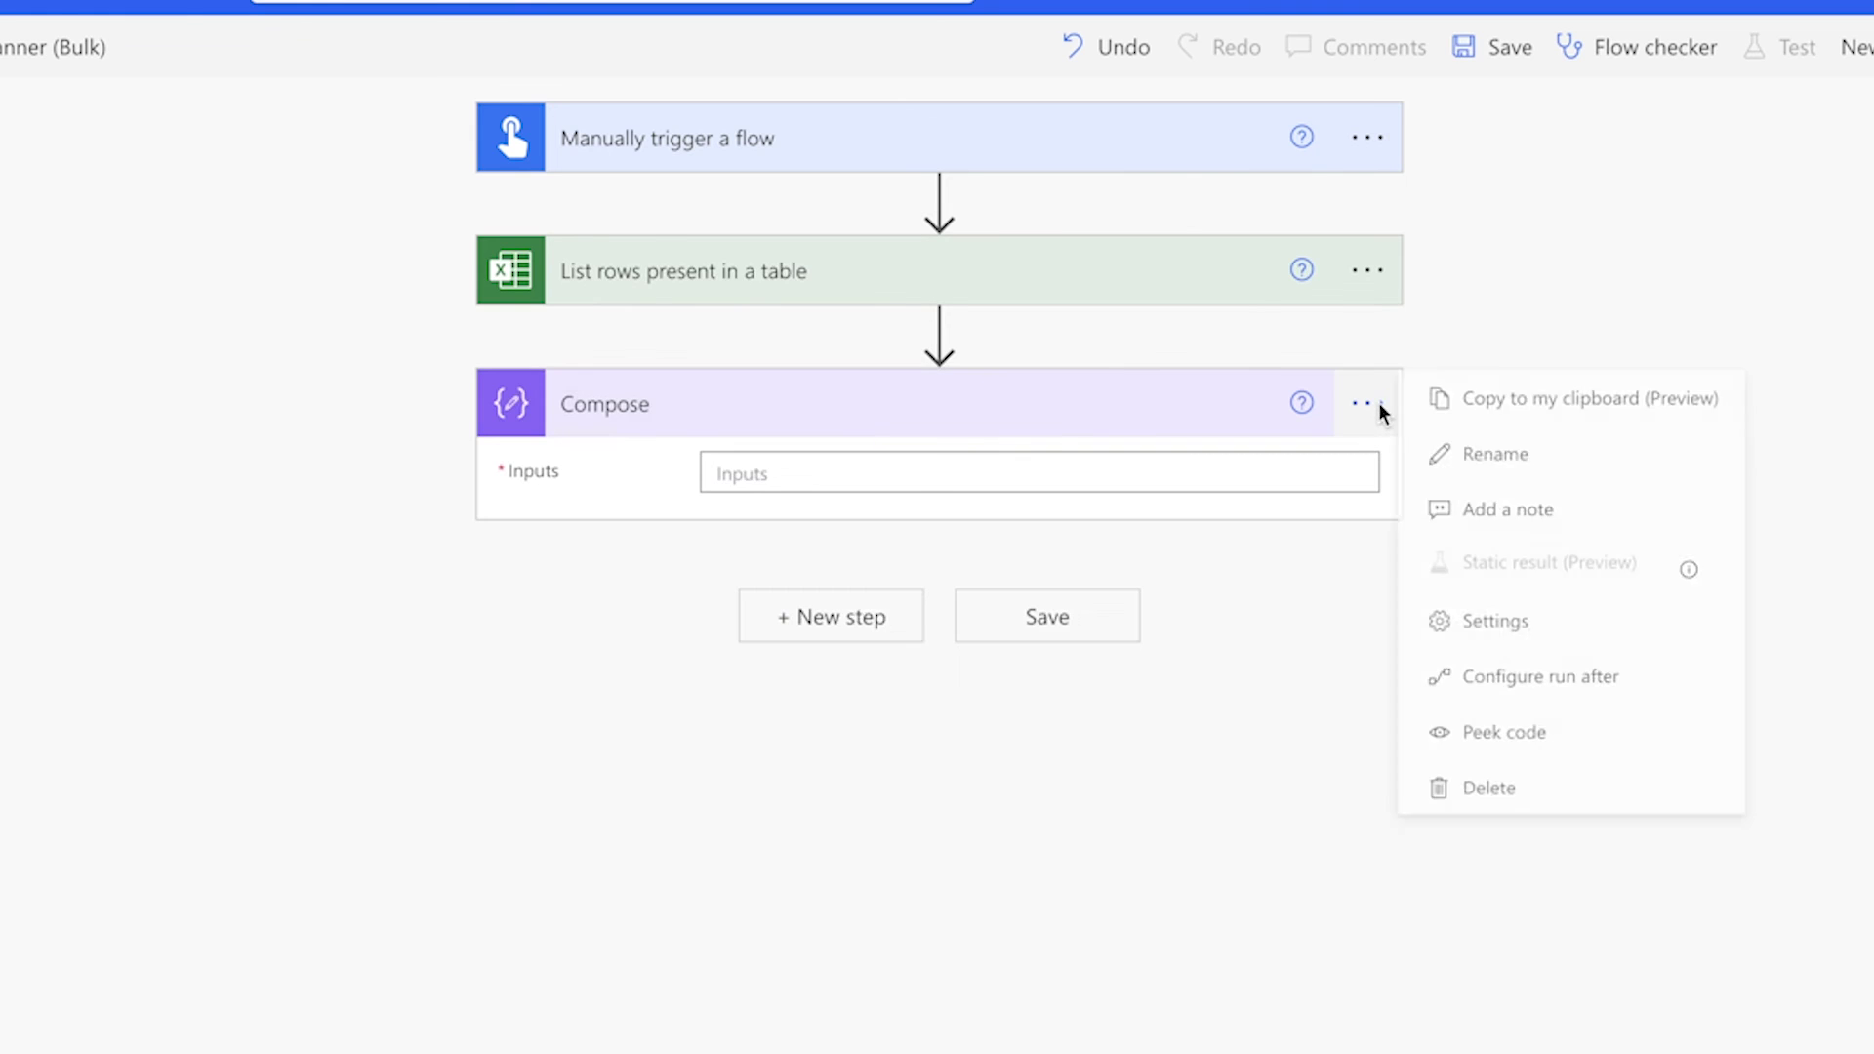
pyautogui.click(1367, 404)
pyautogui.click(1483, 488)
pyautogui.write('- IRow Count')
# Step: Set the Inputs of Compose - Row Count to a length() expression wrapping dynamic content
pyautogui.click(1238, 466)
pyautogui.click(1517, 650)
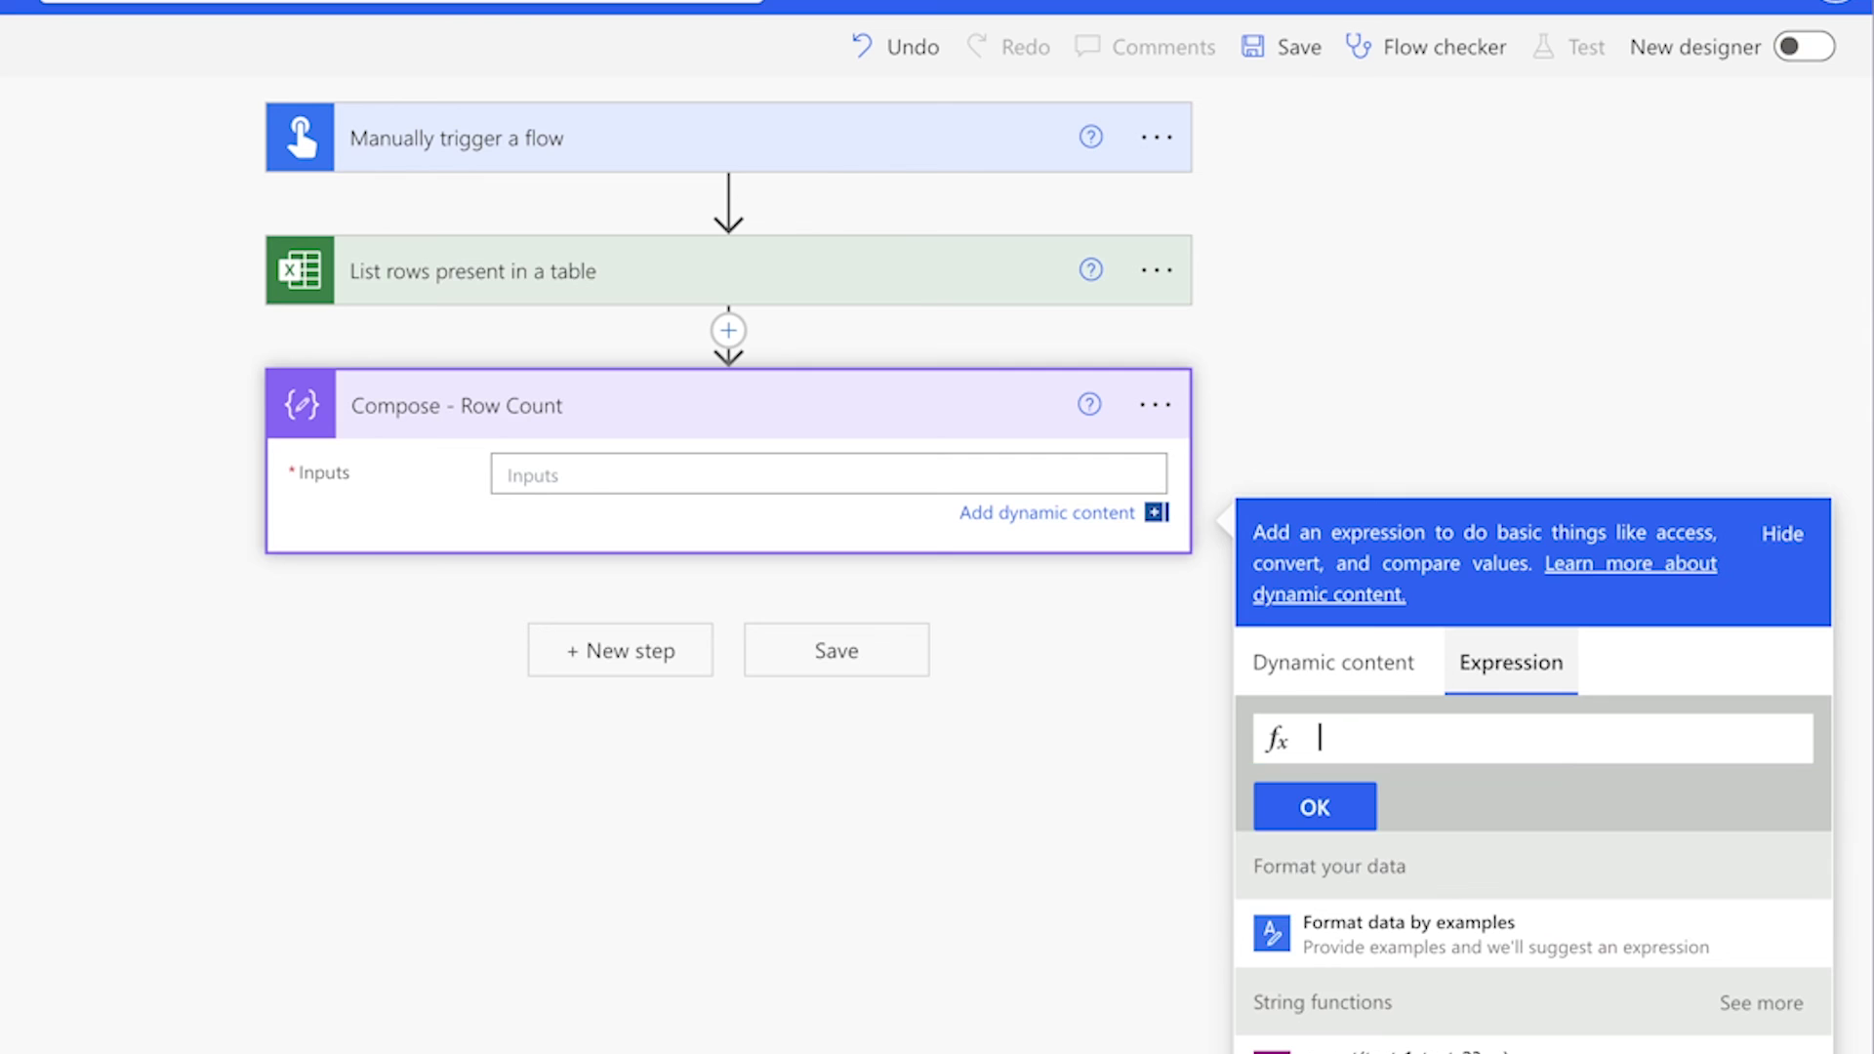
pyautogui.write('length(')
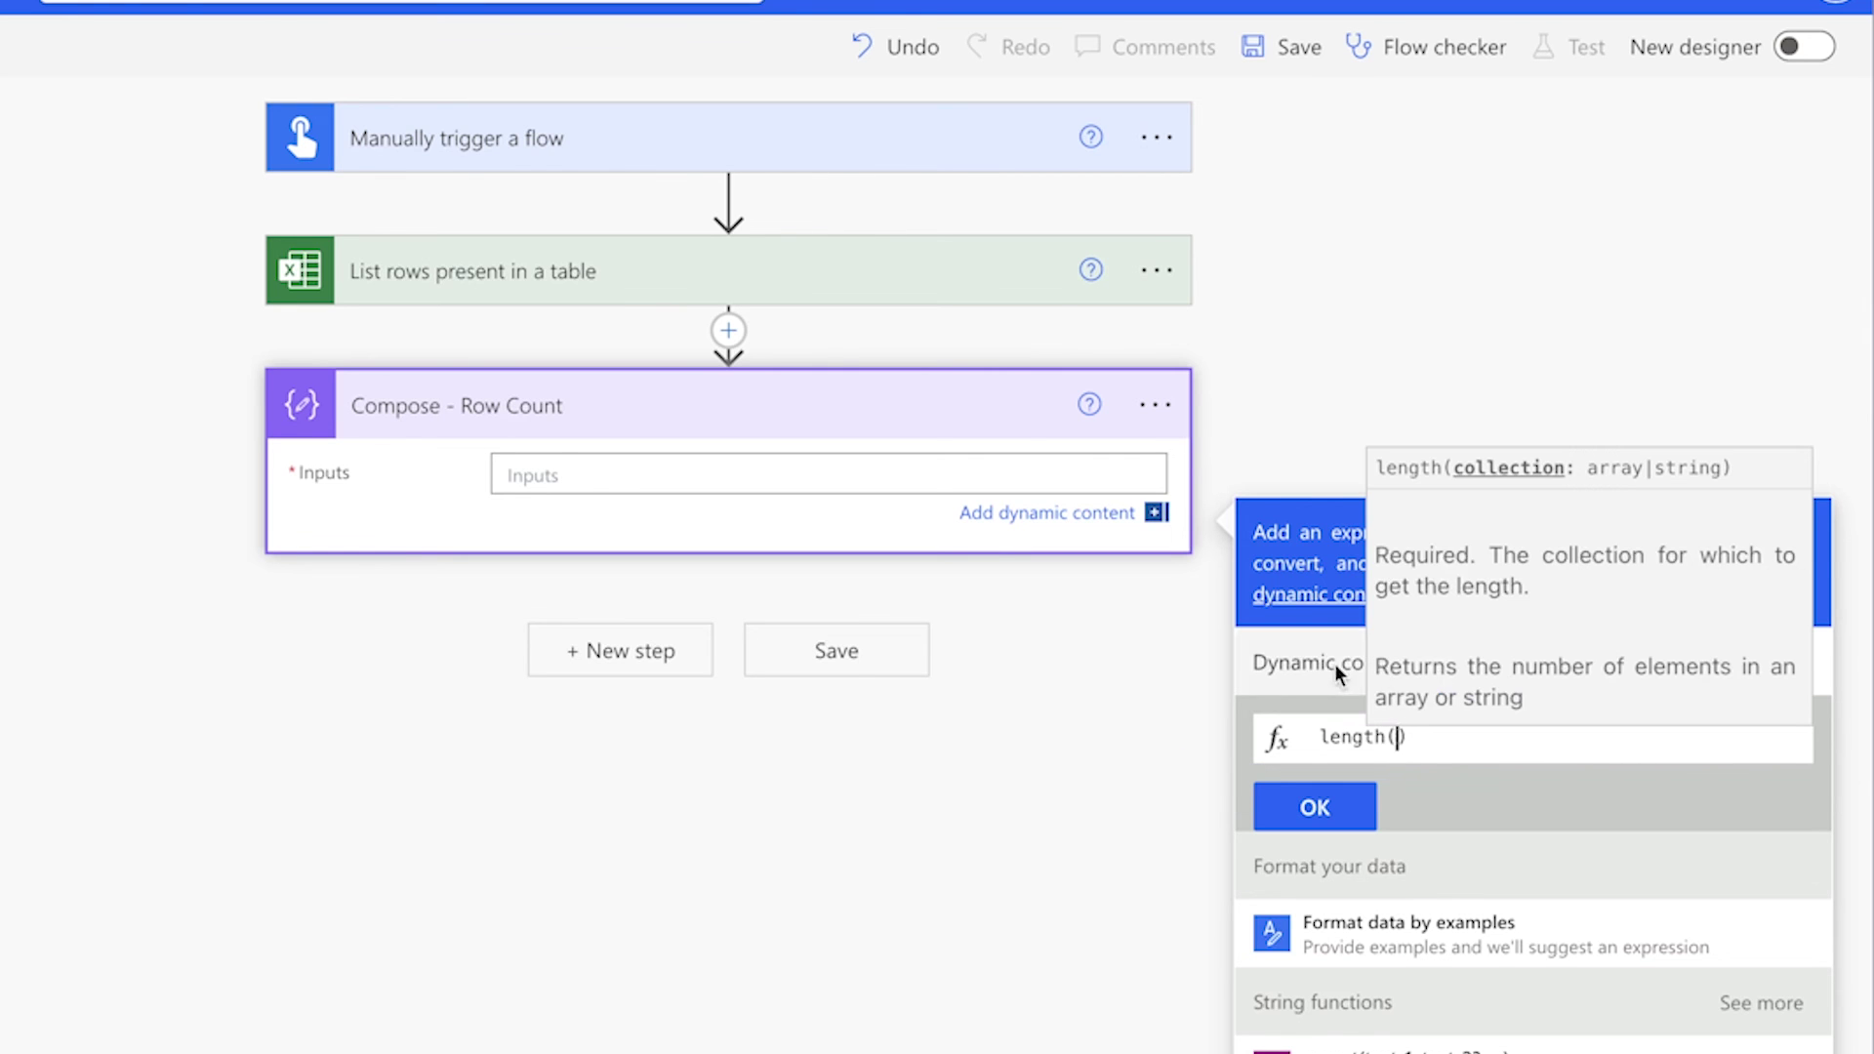
pyautogui.click(1333, 664)
pyautogui.click(1323, 1029)
pyautogui.click(1337, 767)
# Step: Save the flow, run a manual test, and inspect the output of Compose - Row Count
pyautogui.click(1290, 48)
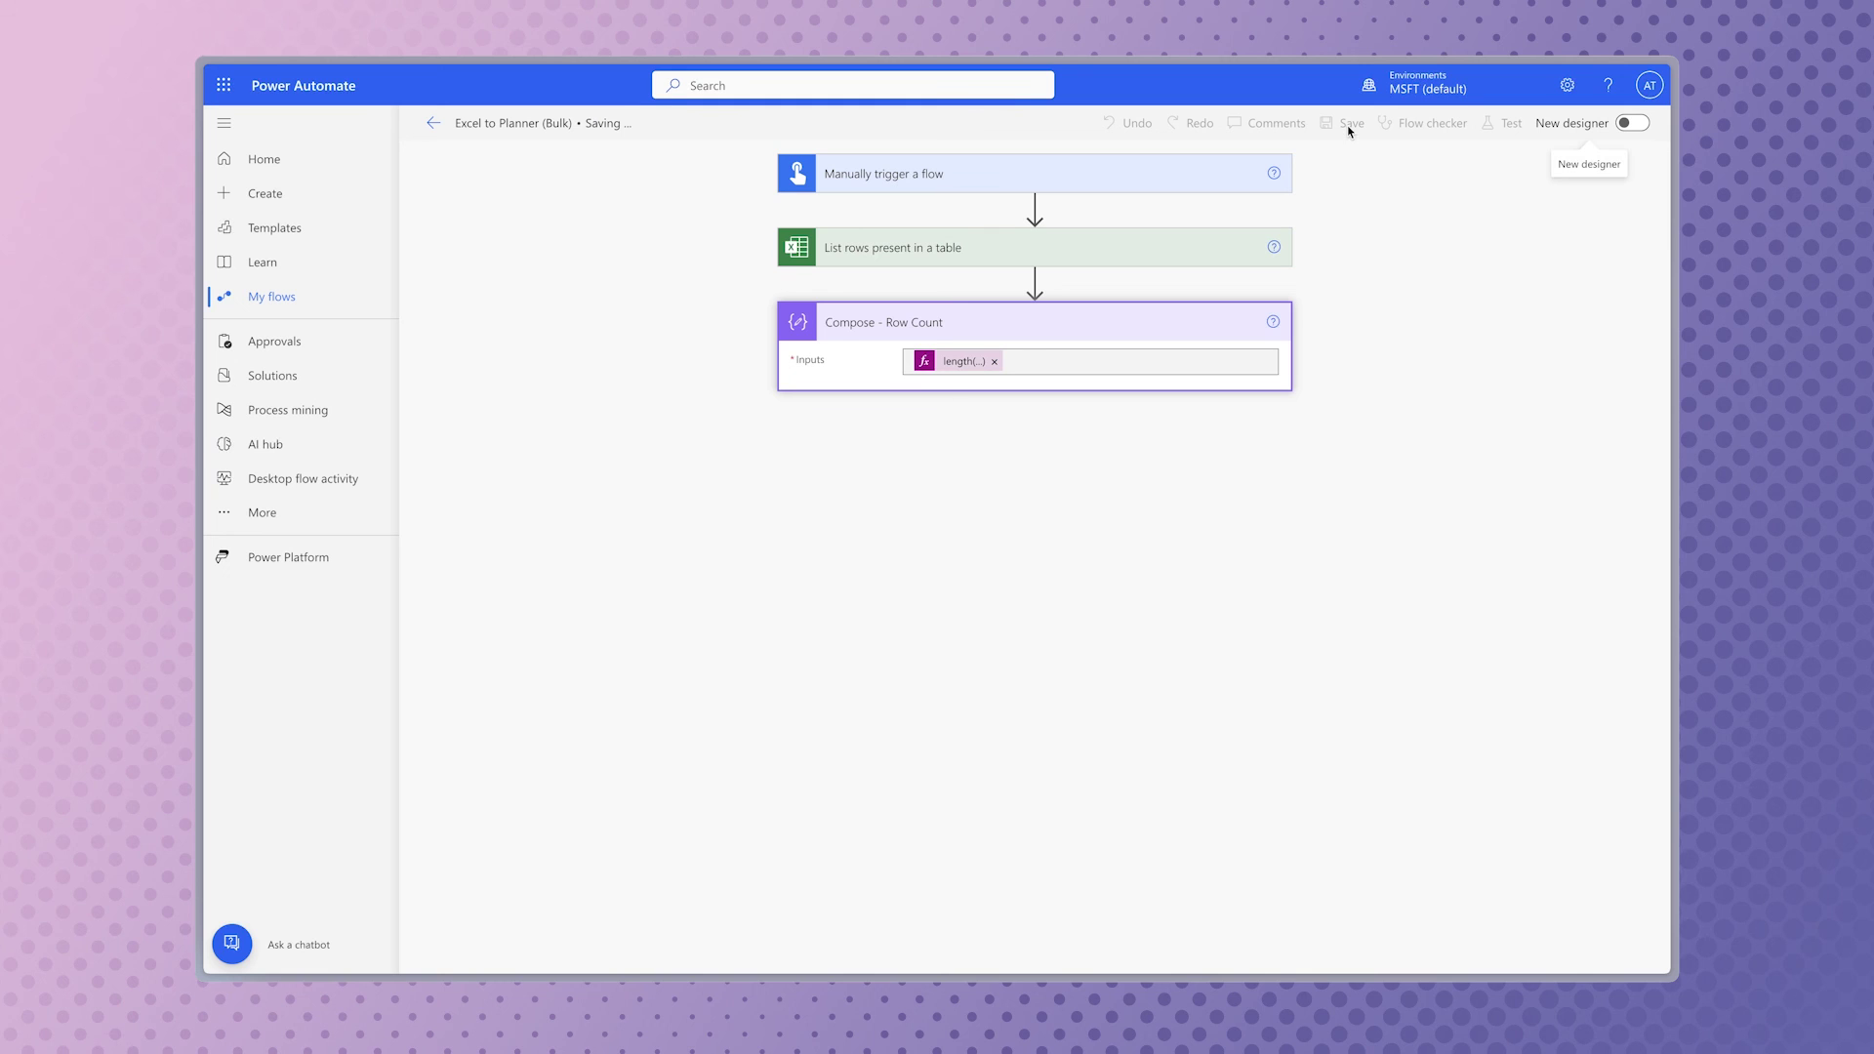
pyautogui.click(1490, 125)
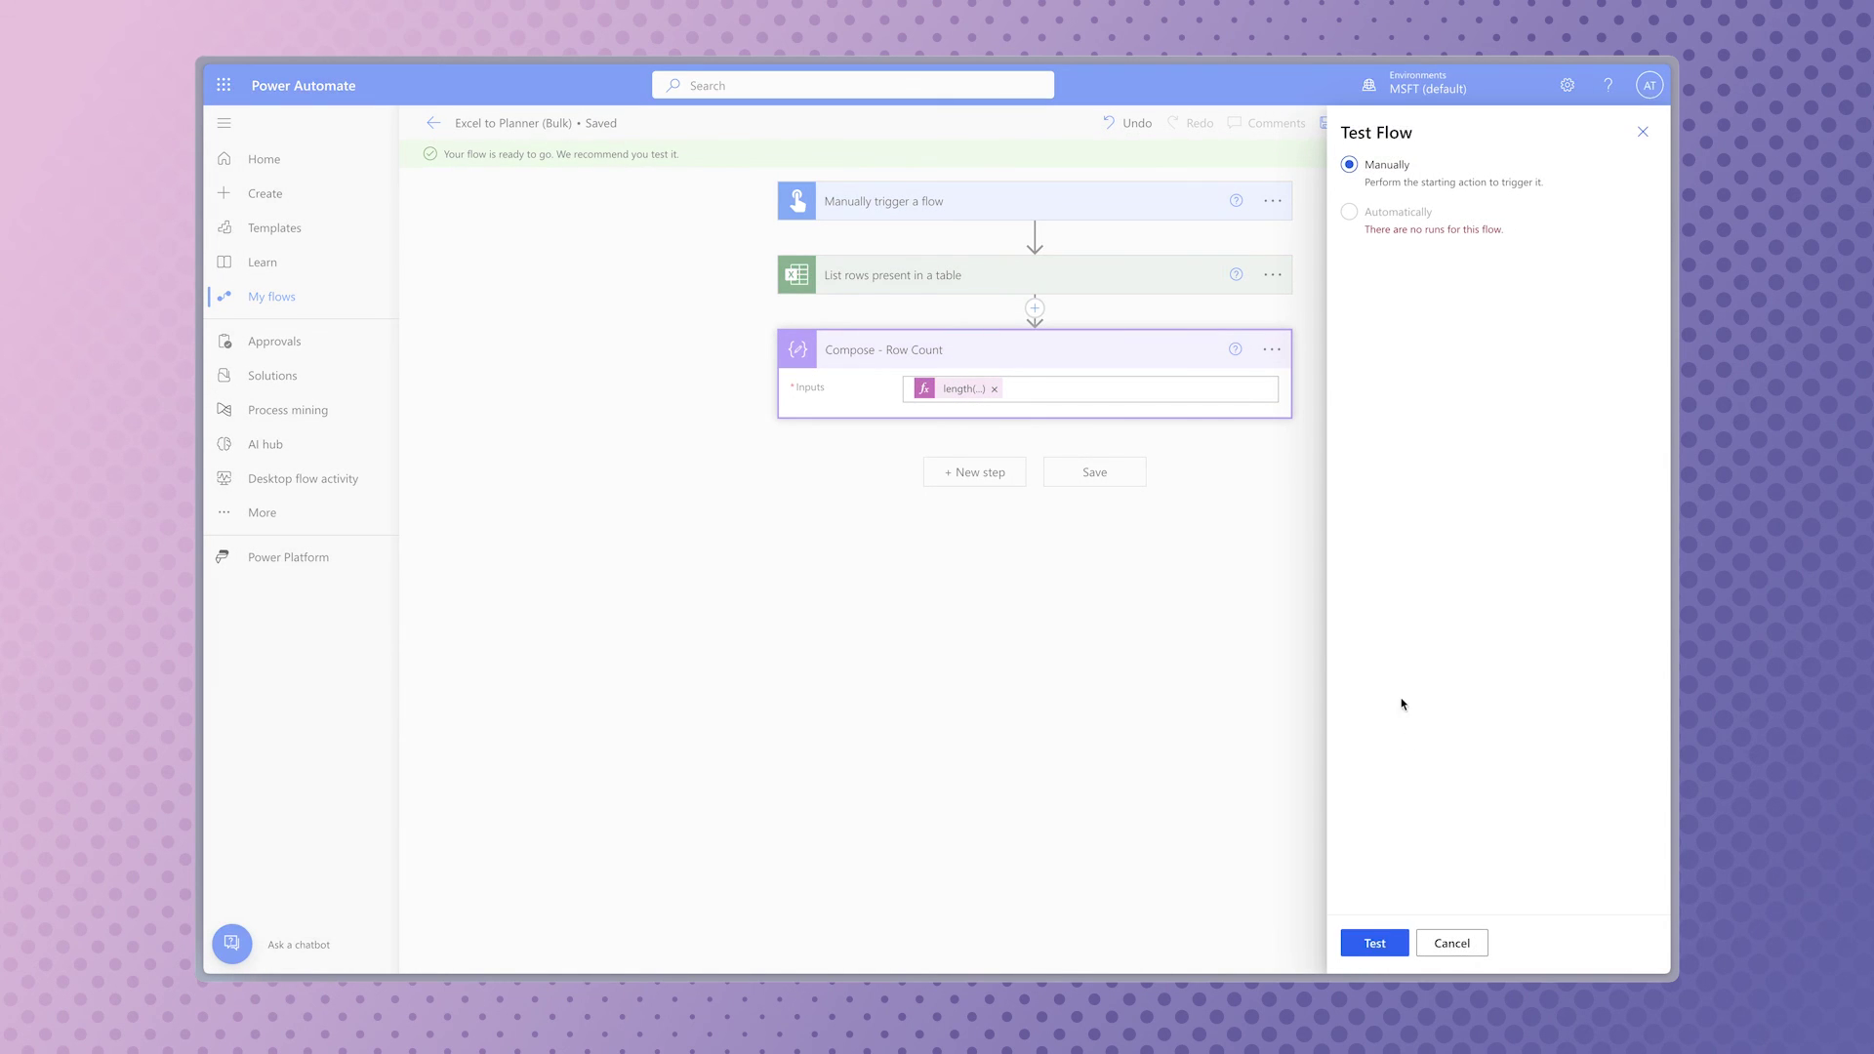
pyautogui.click(1373, 942)
pyautogui.click(1443, 945)
pyautogui.click(1446, 945)
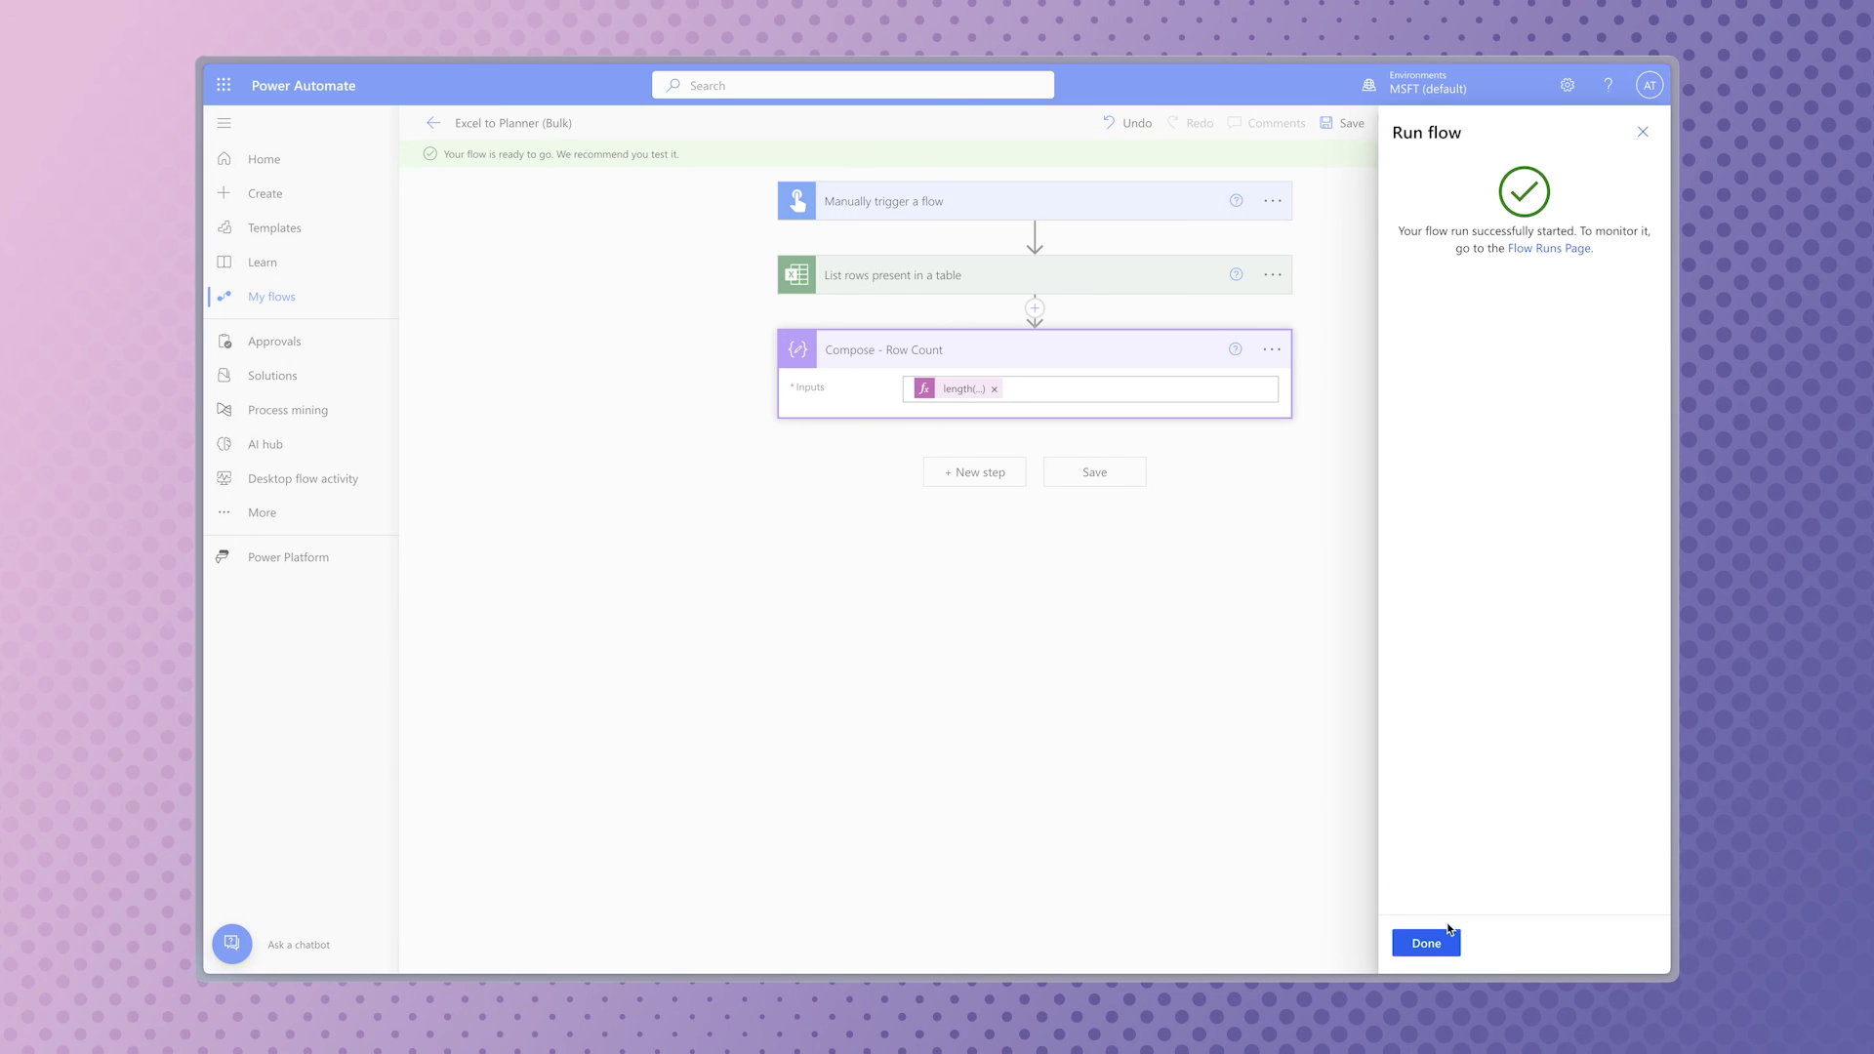
pyautogui.click(1449, 940)
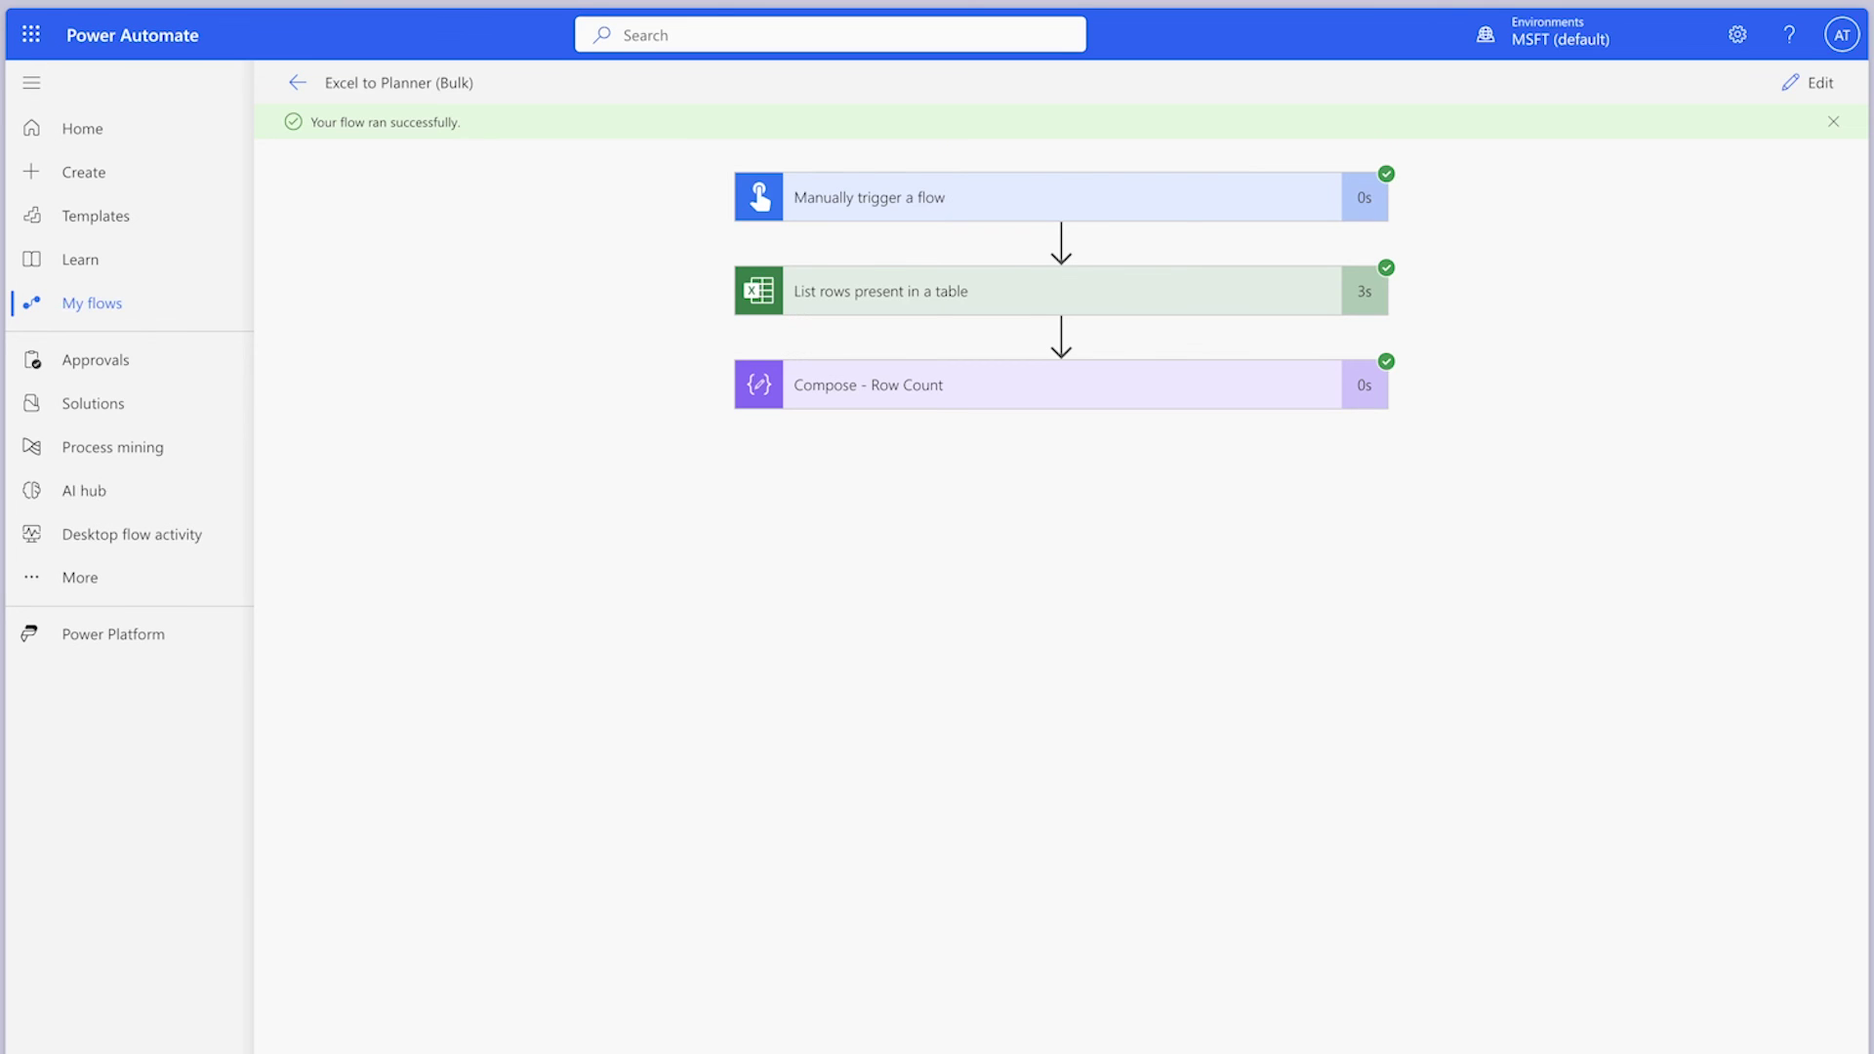
pyautogui.click(1146, 402)
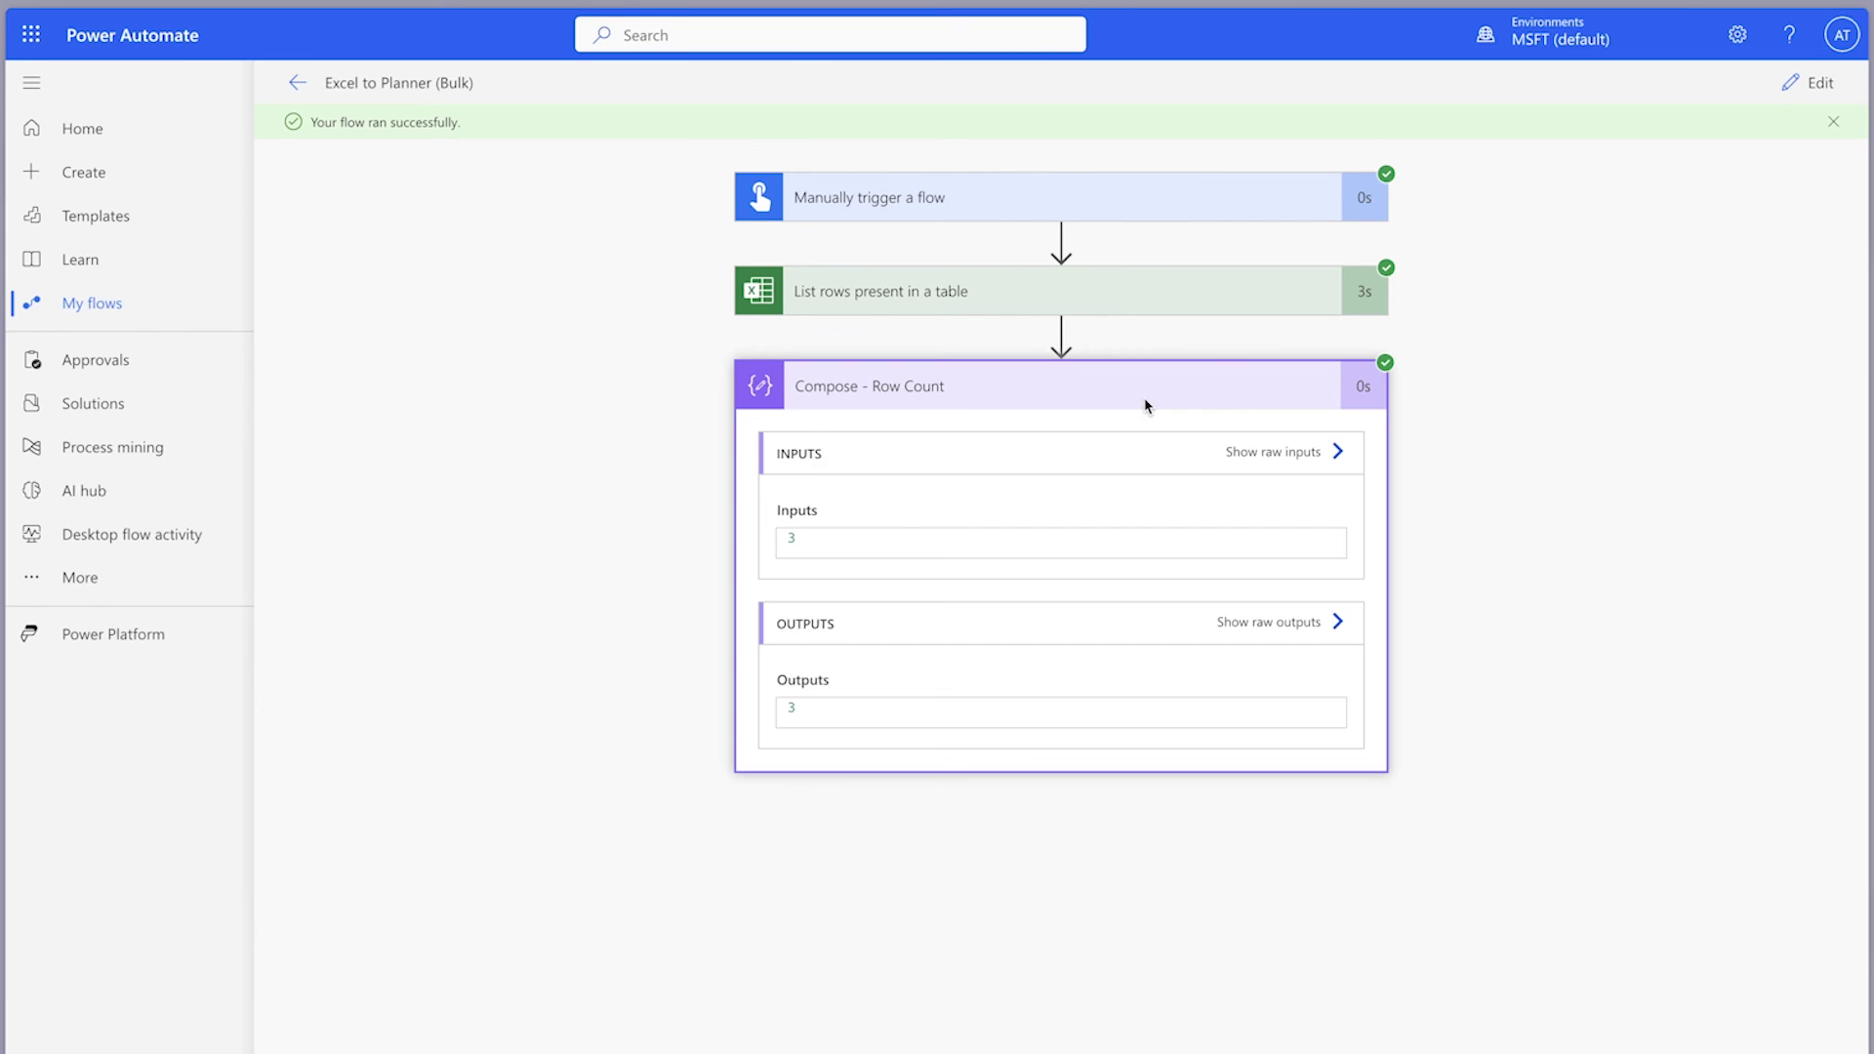
# Step: Reopen the flow for editing and append an Apply to each loop over the Excel action's value list
pyautogui.click(1811, 82)
pyautogui.click(1022, 485)
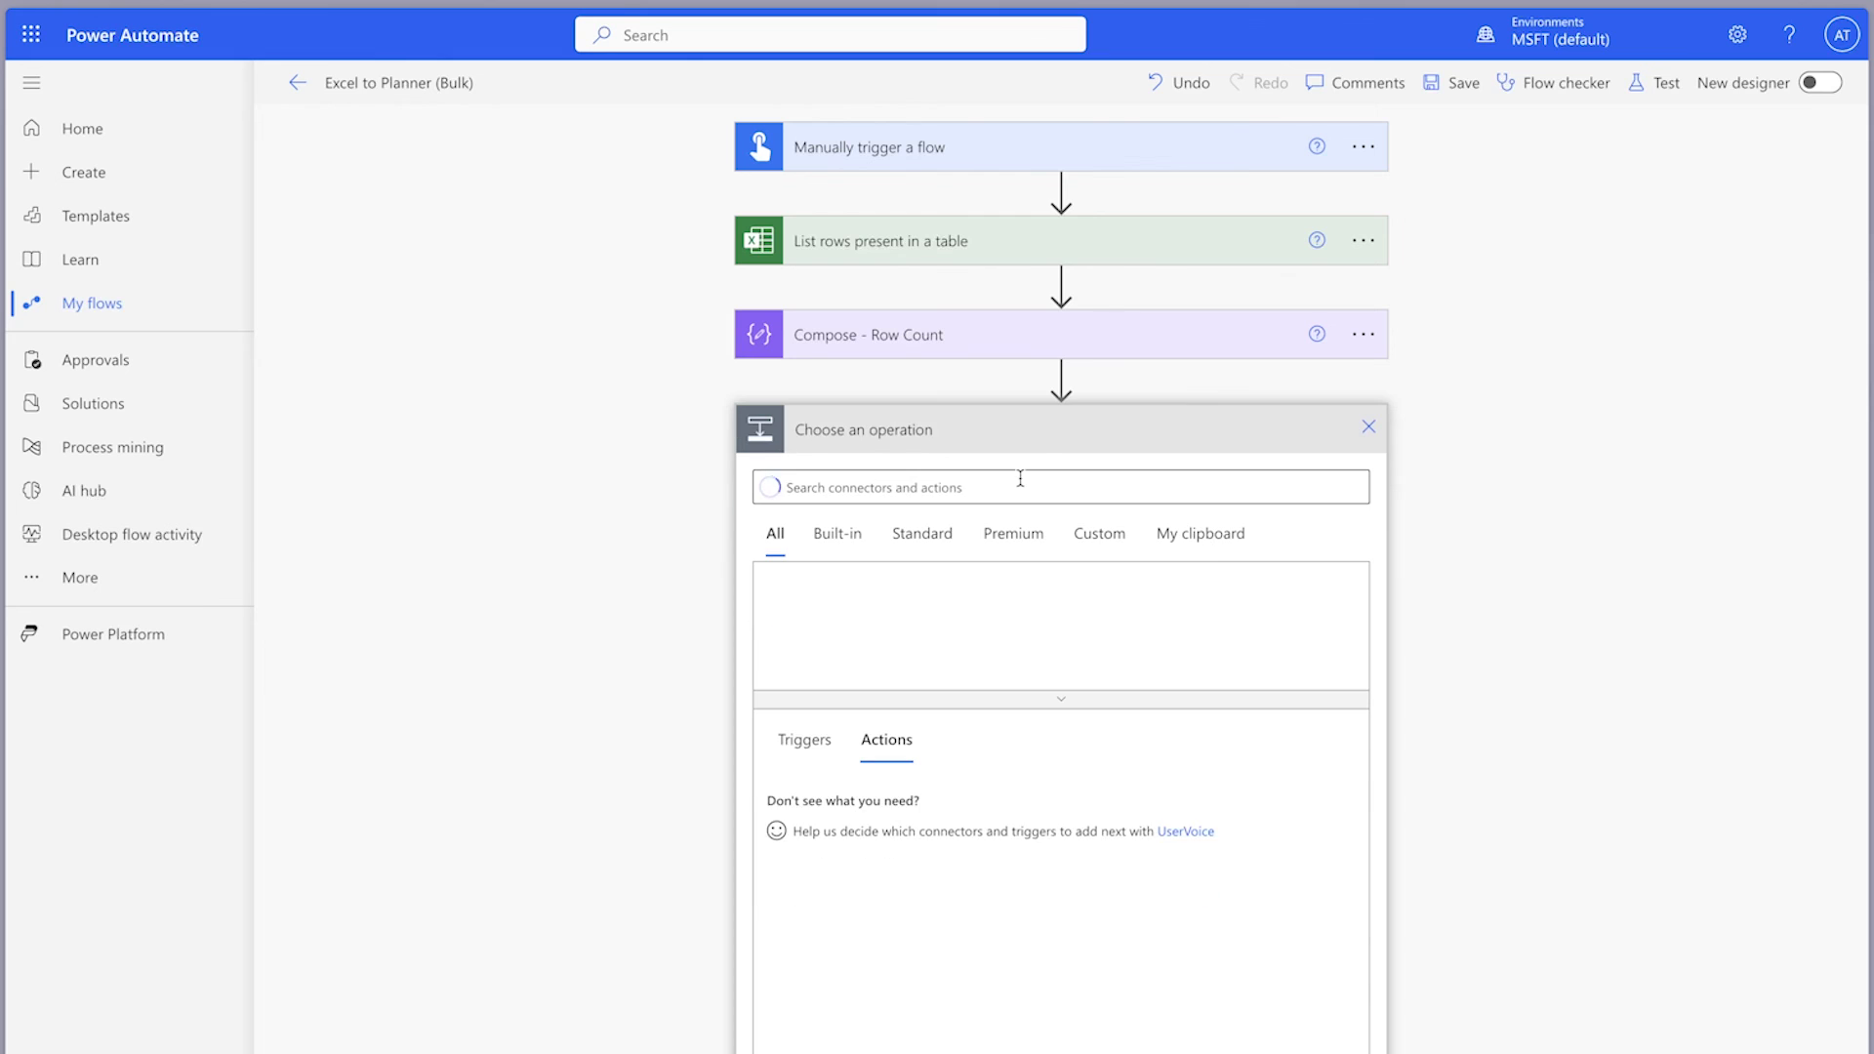
pyautogui.write('Apply')
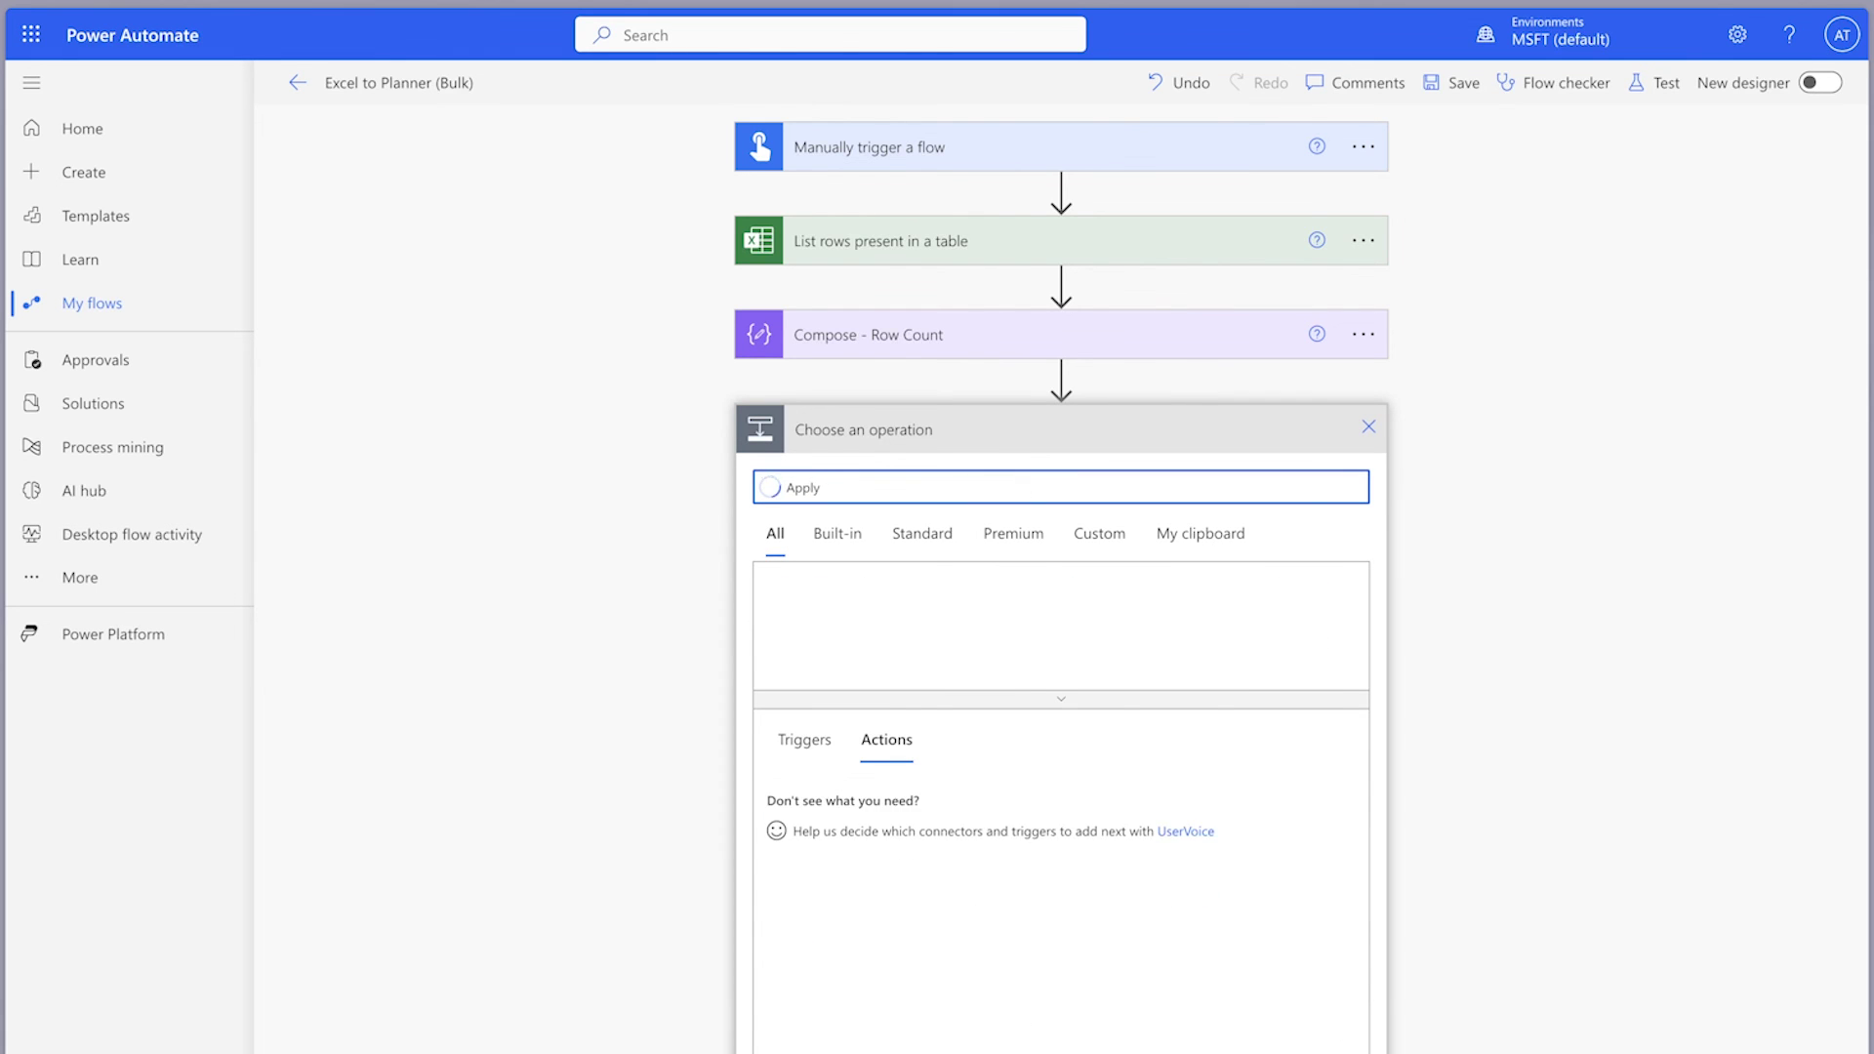
pyautogui.click(1060, 854)
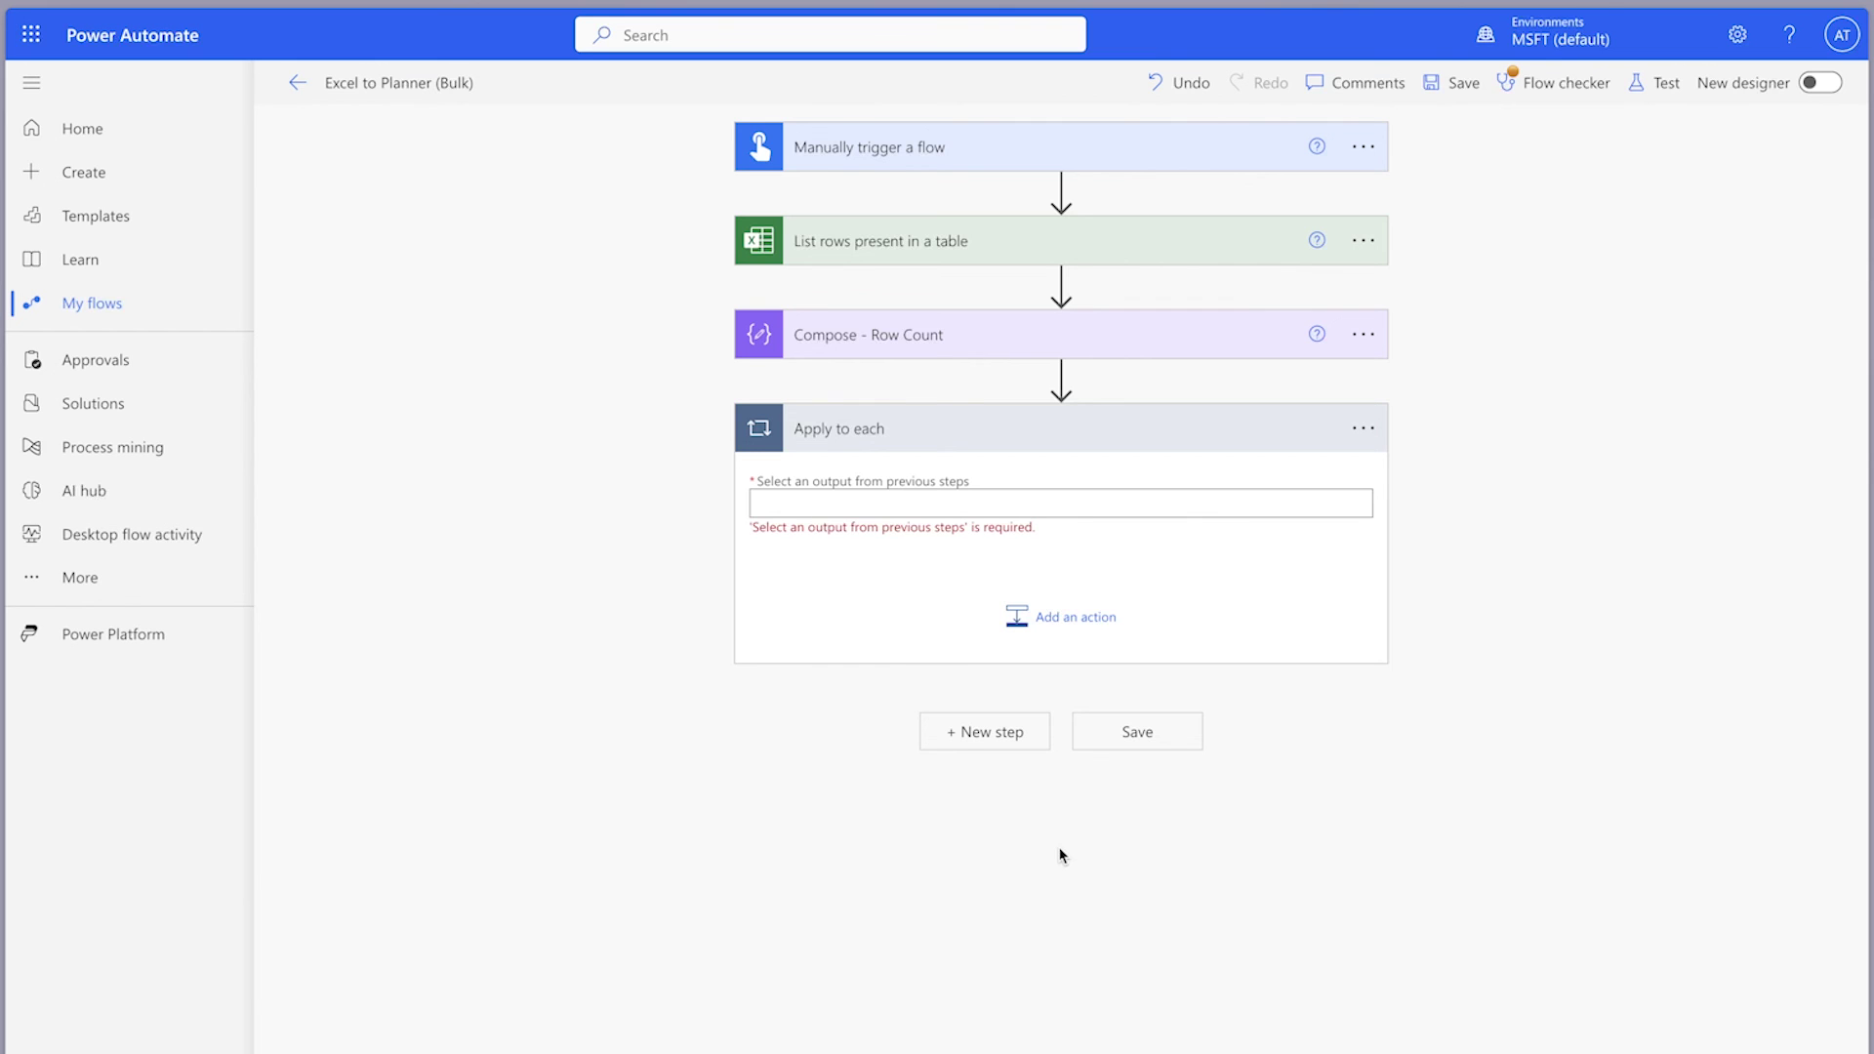
pyautogui.click(1027, 508)
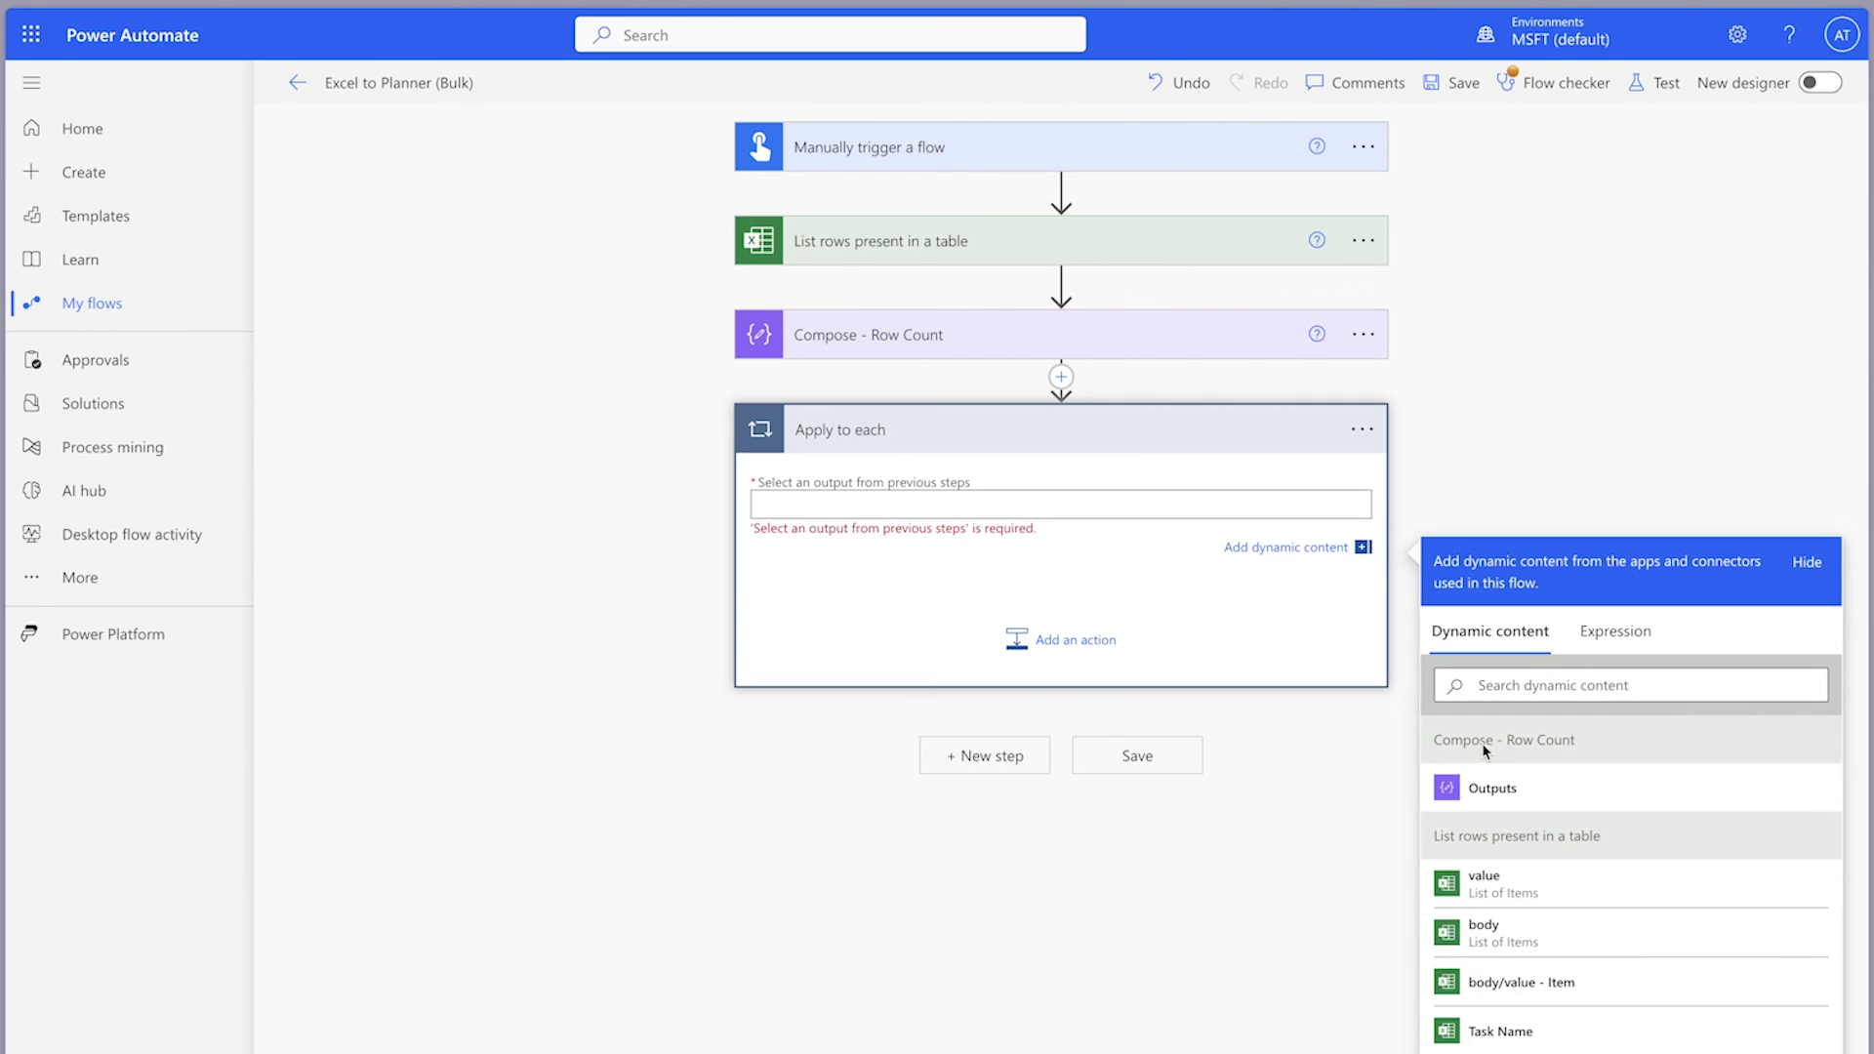
pyautogui.click(1522, 880)
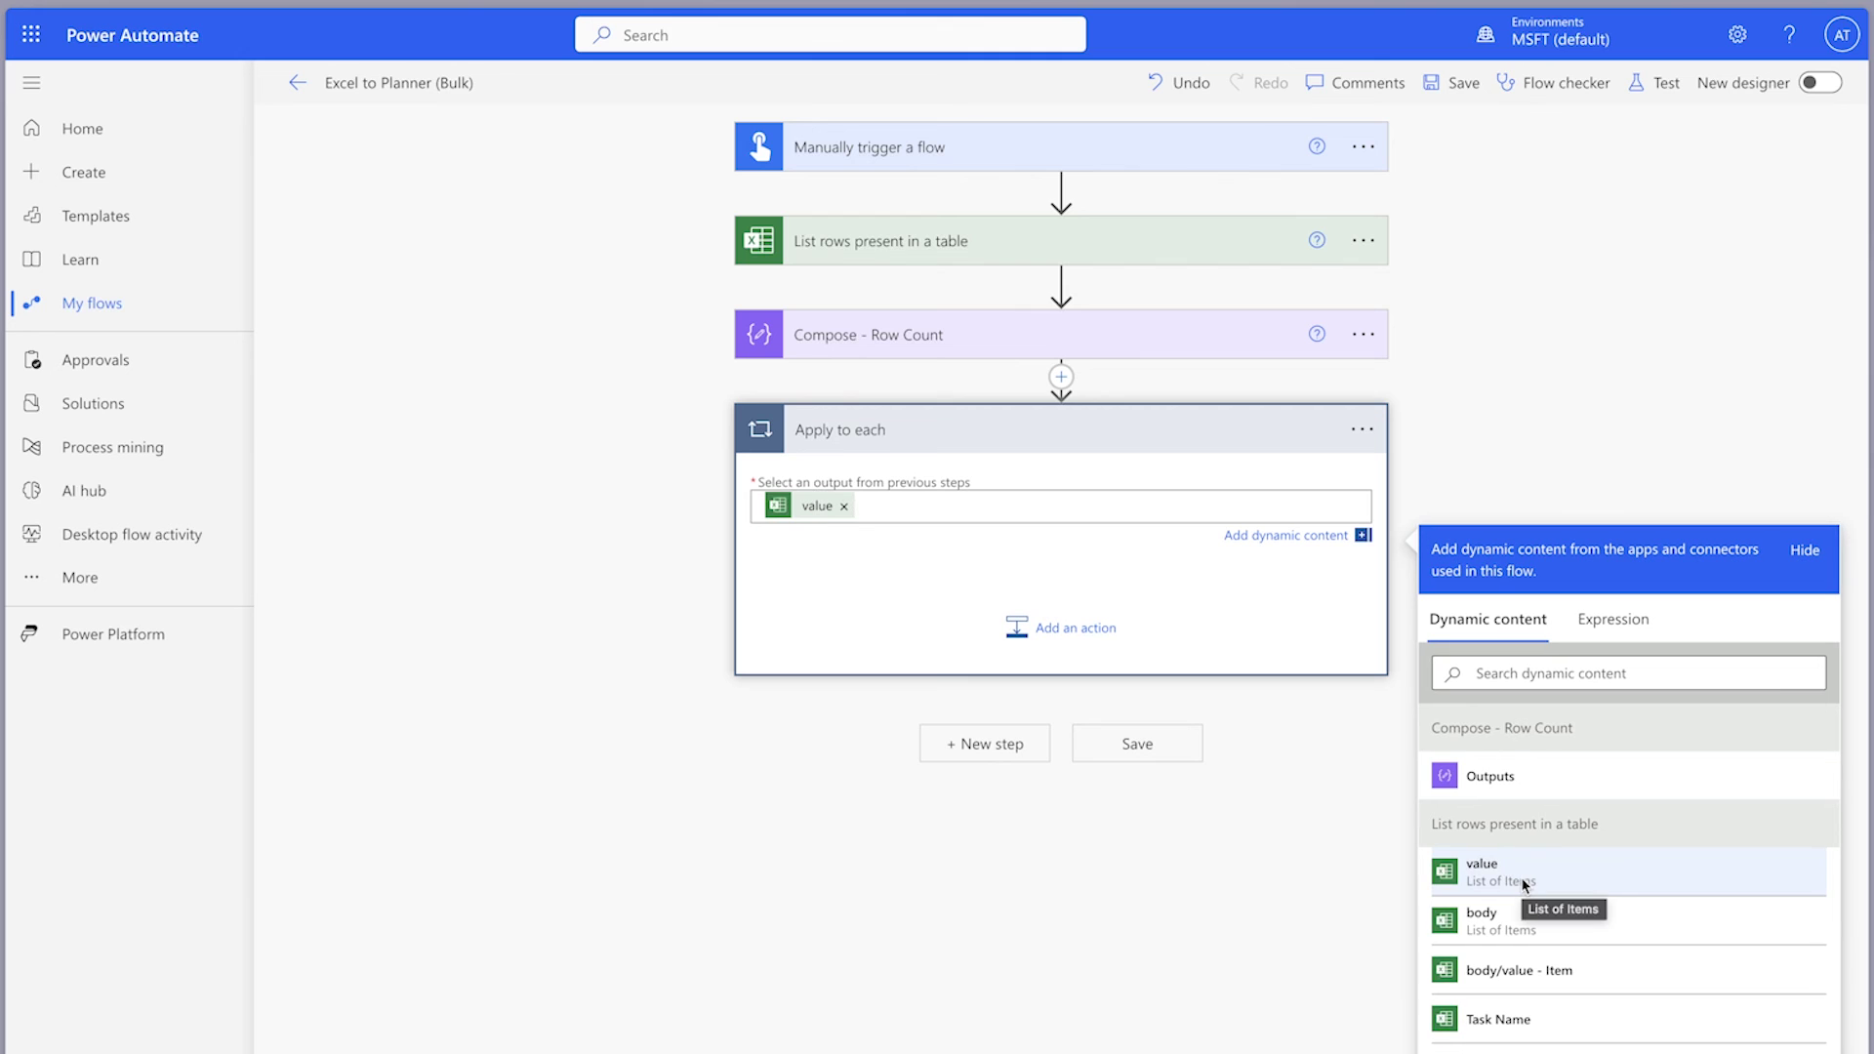
# Step: Add the Planner Create a task action inside the Apply to each loop
pyautogui.click(1046, 625)
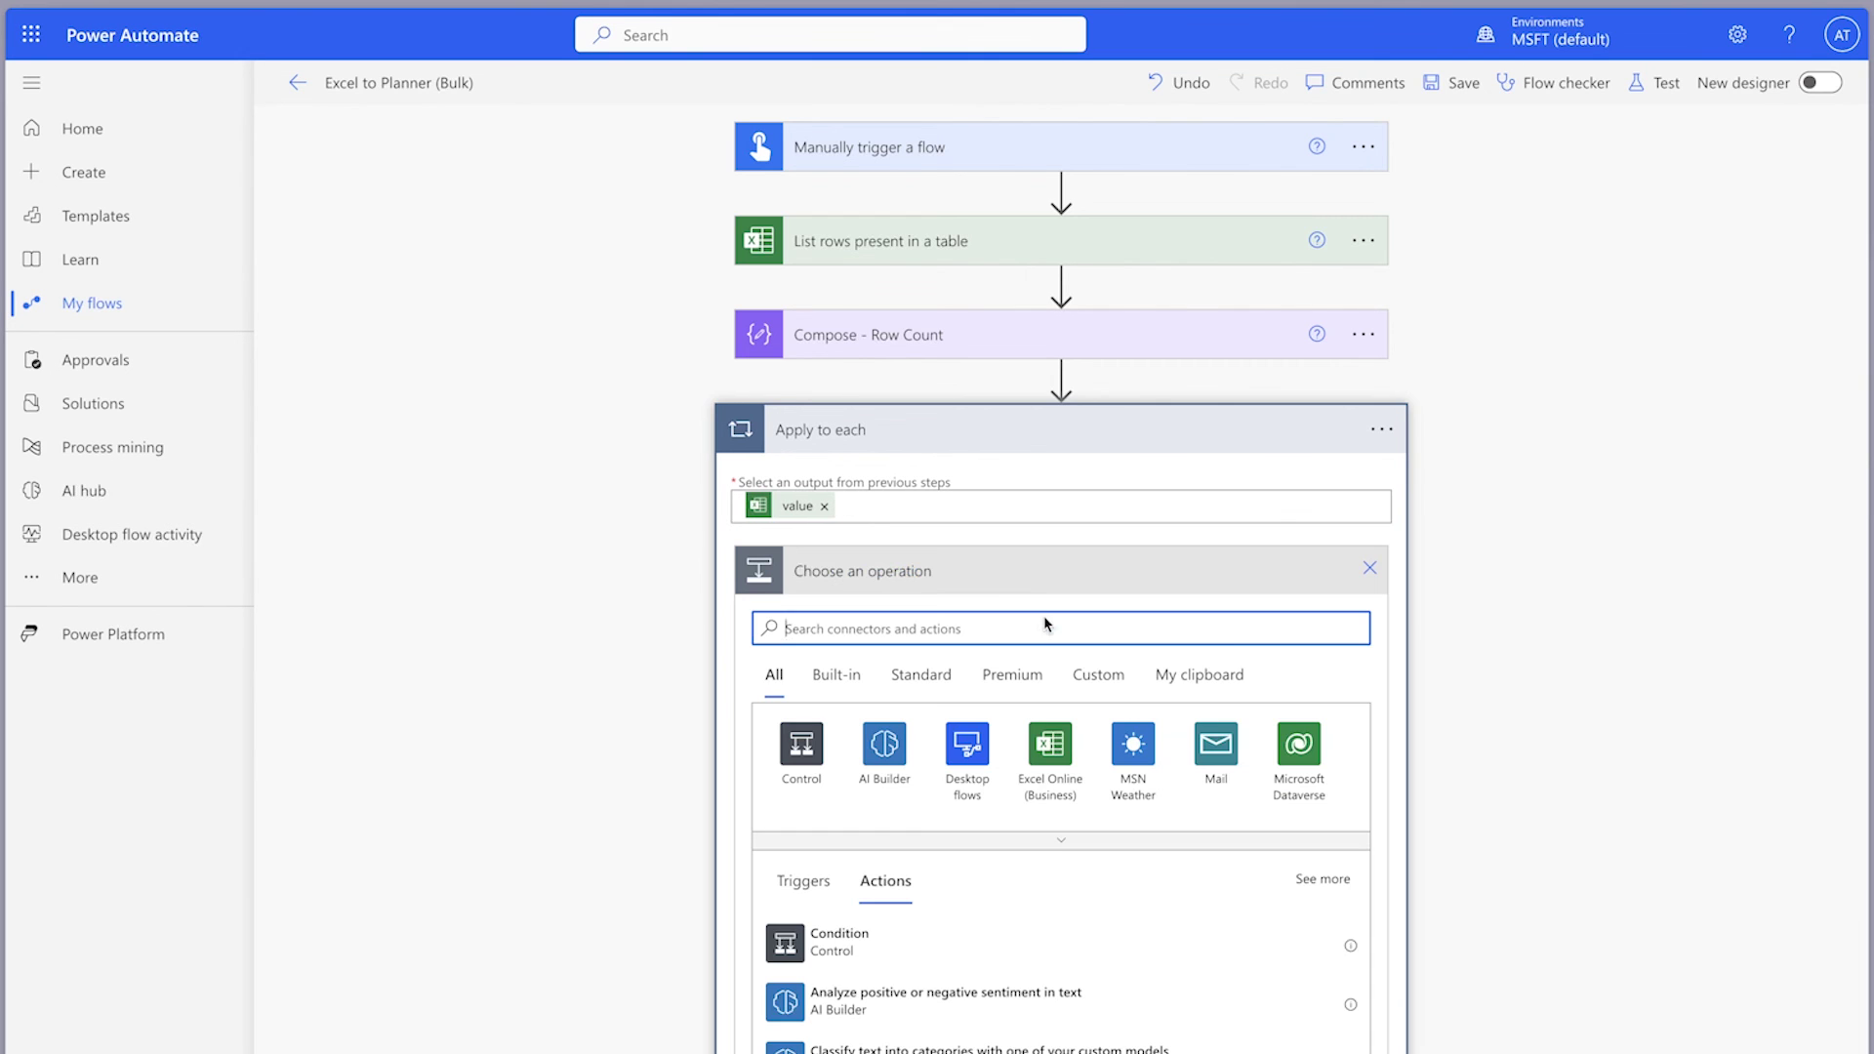
pyautogui.write('create a task')
pyautogui.scroll(-3, 1033, 732)
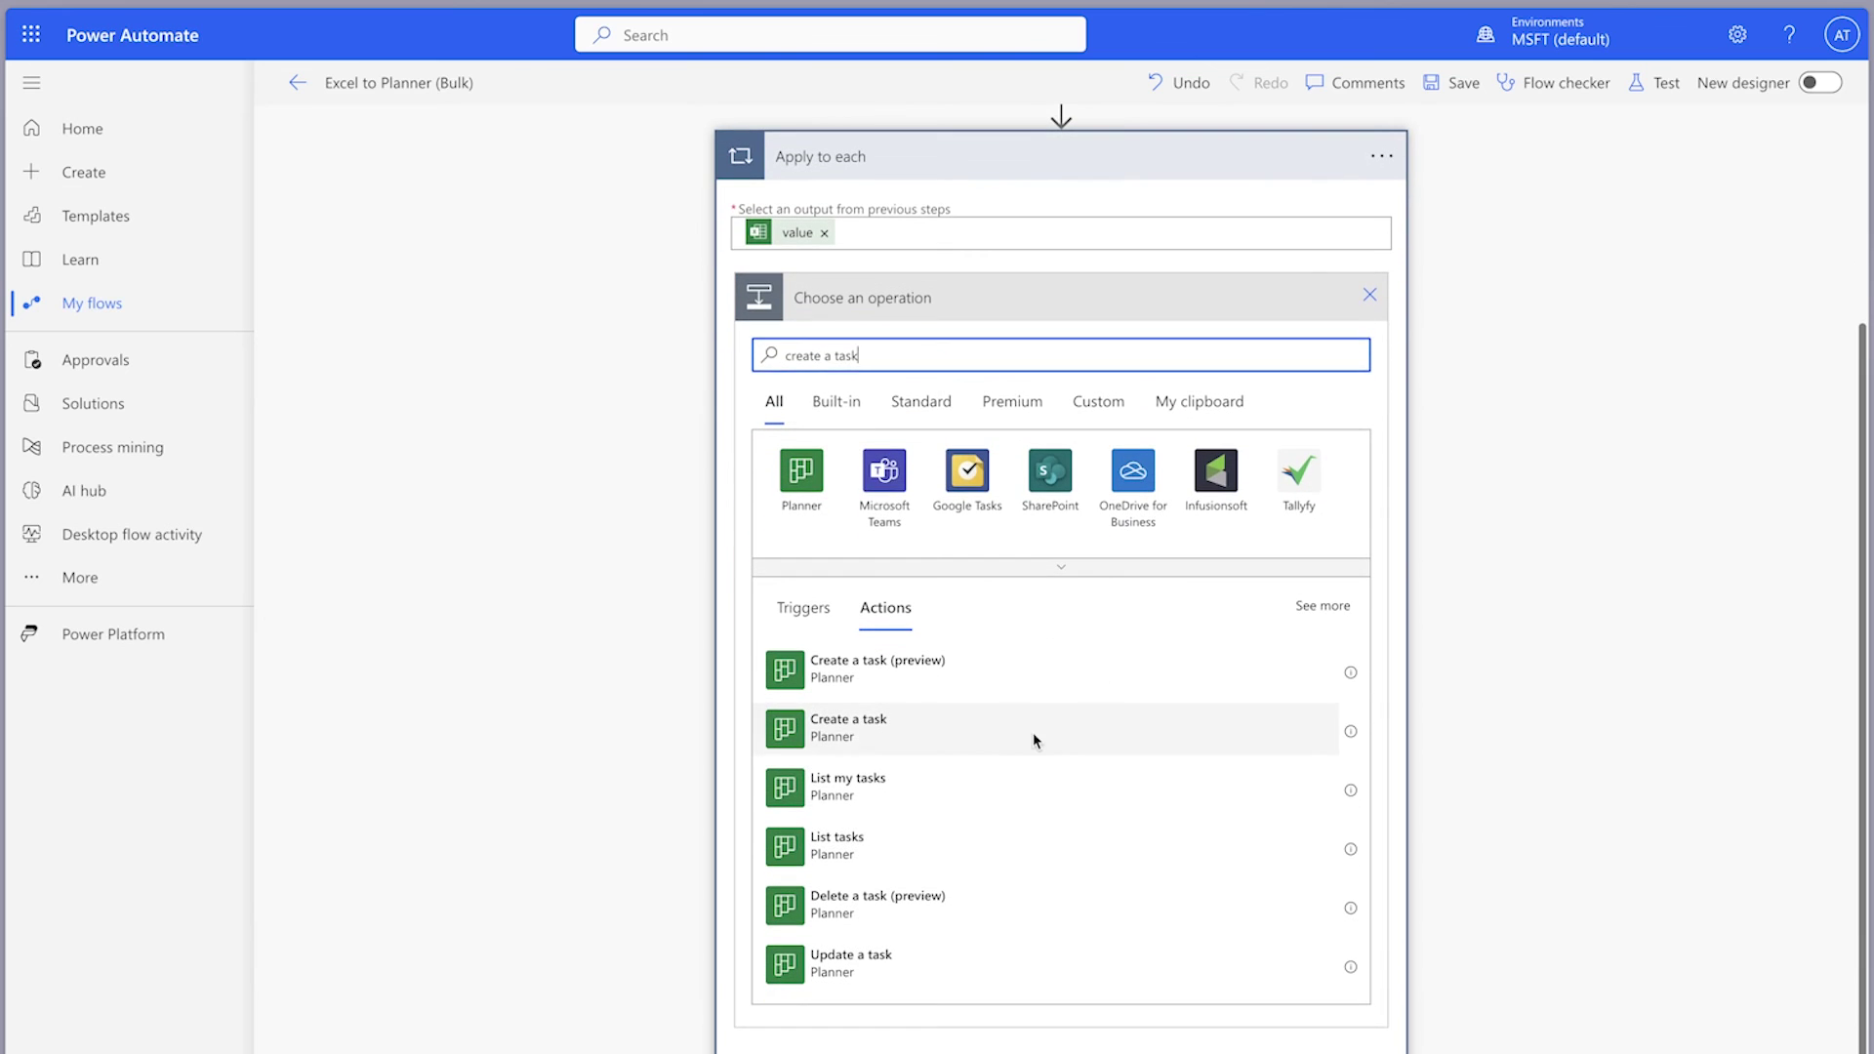
pyautogui.click(1036, 740)
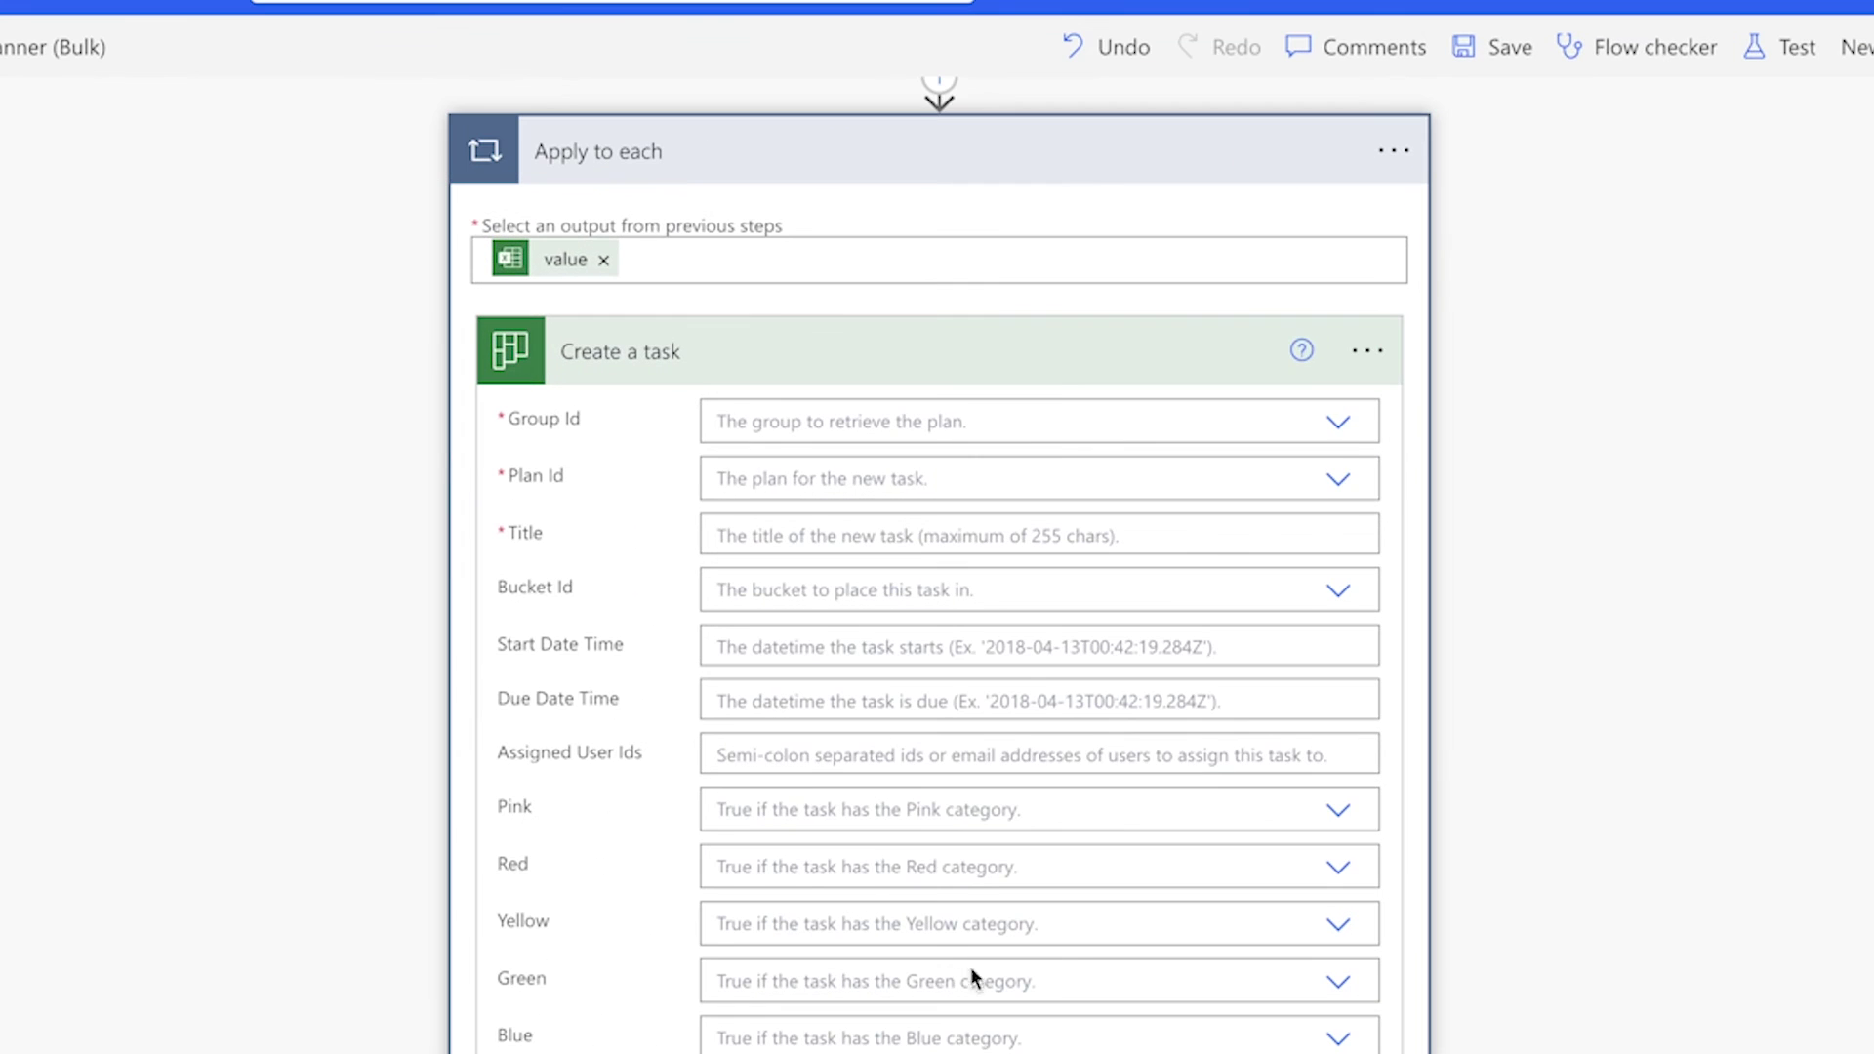
# Step: Set the Create a task action's Group Id to Power Platform Sandbox and its Plan Id to Team Tasks
pyautogui.click(1341, 425)
pyautogui.scroll(-3, 1296, 560)
pyautogui.click(996, 607)
pyautogui.click(1338, 478)
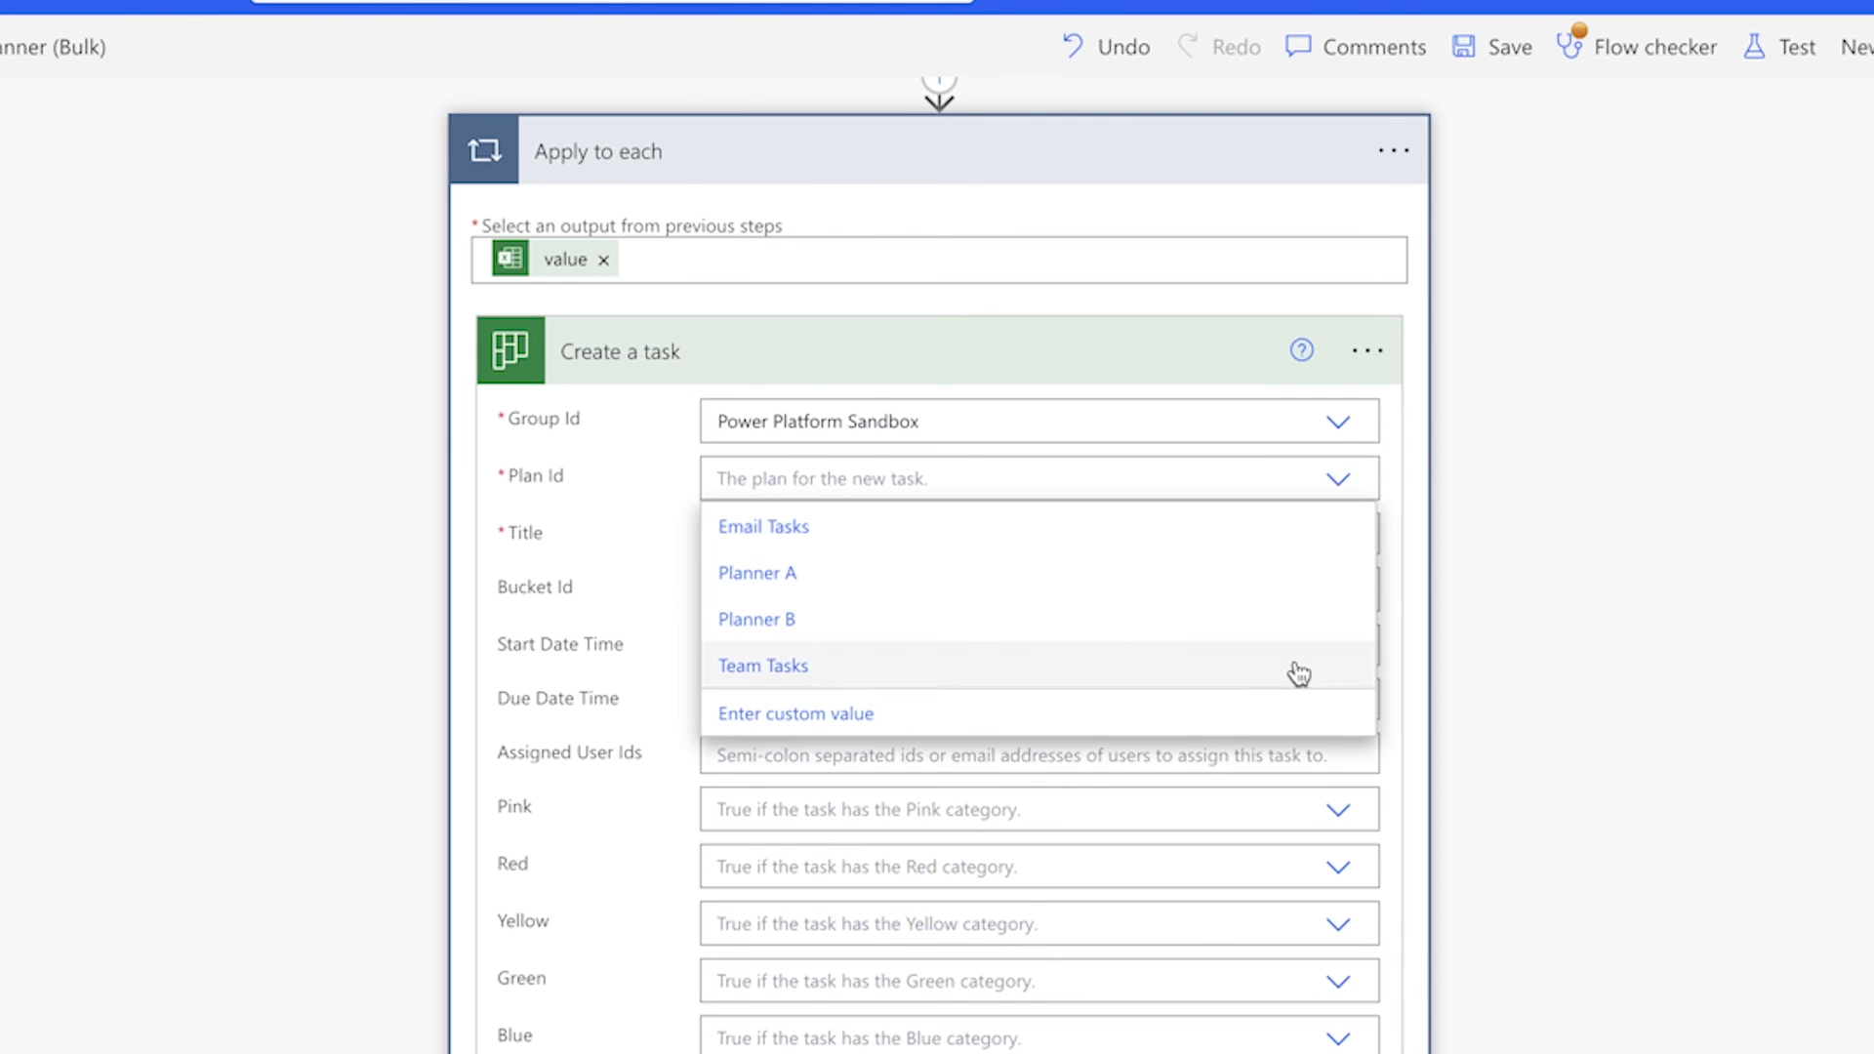
pyautogui.click(1296, 663)
# Step: Map the new task's Title to Task Name and its Due Date Time to Task Due Date from the Excel table
pyautogui.click(1091, 538)
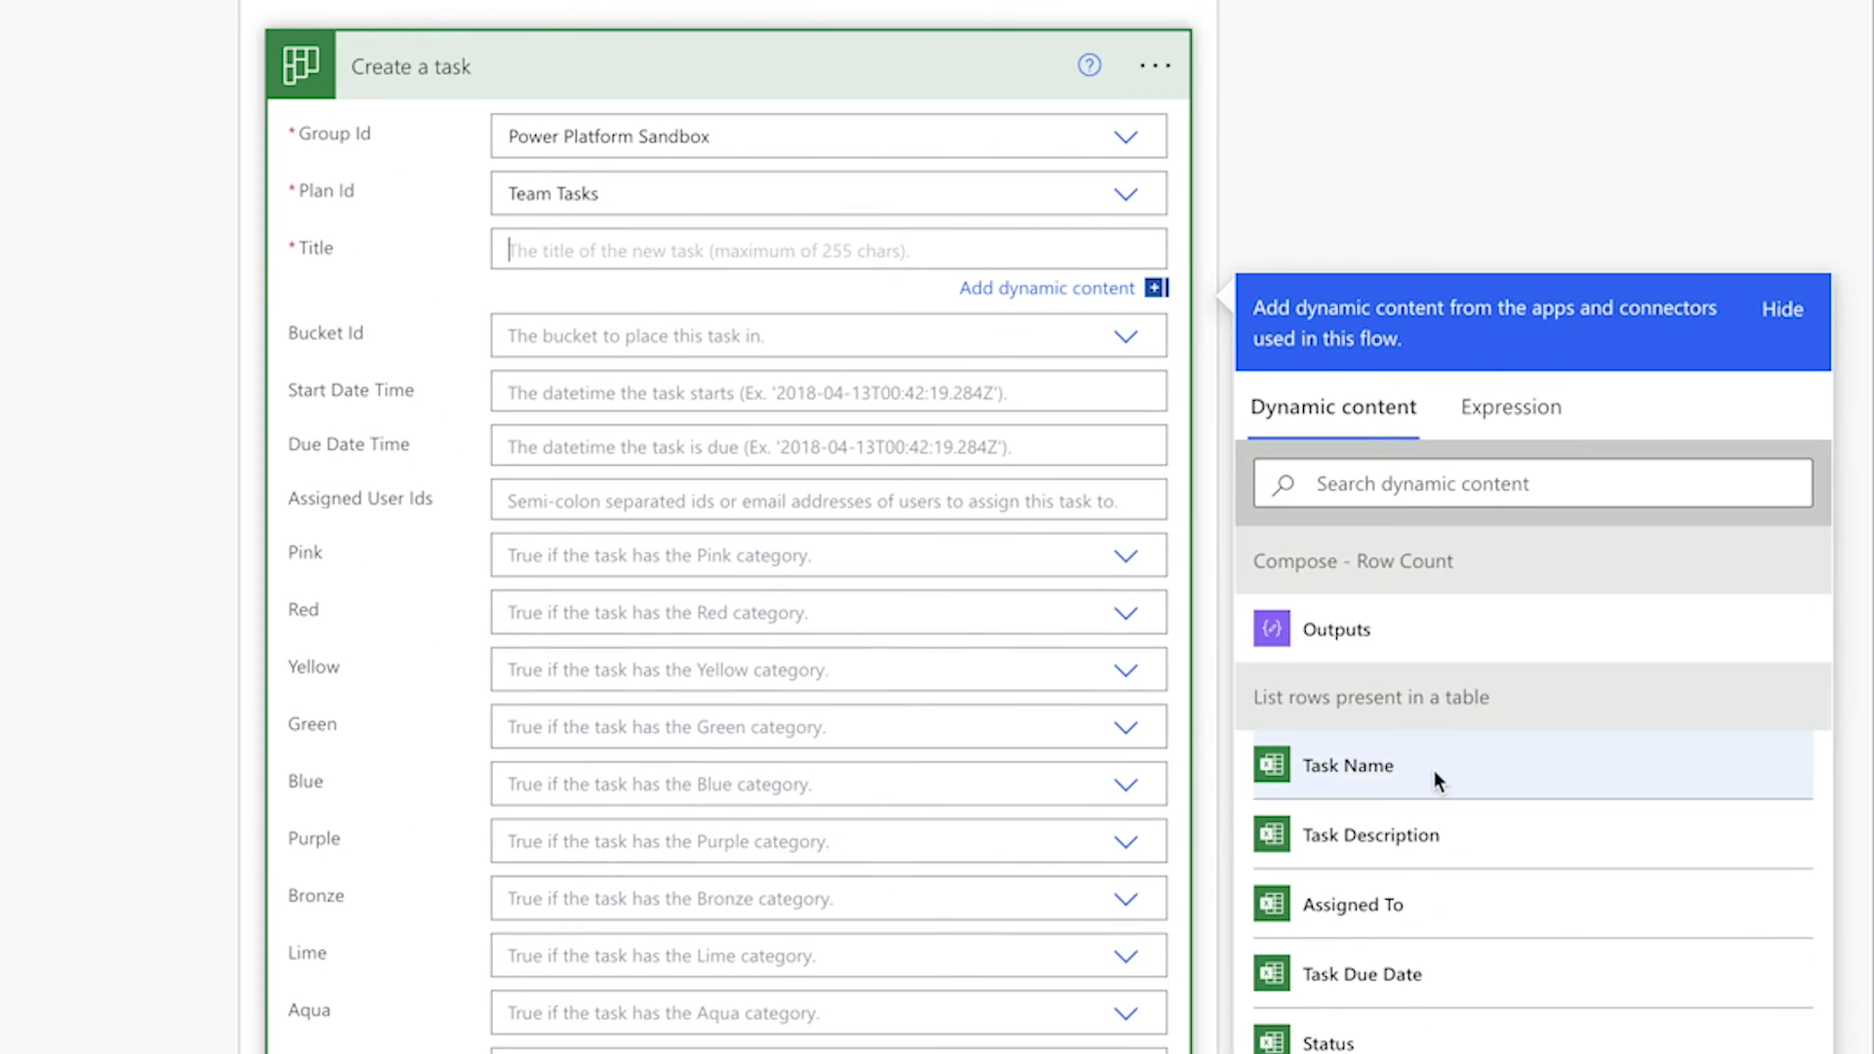
pyautogui.click(1435, 776)
pyautogui.click(596, 451)
pyautogui.scroll(-3, 1430, 876)
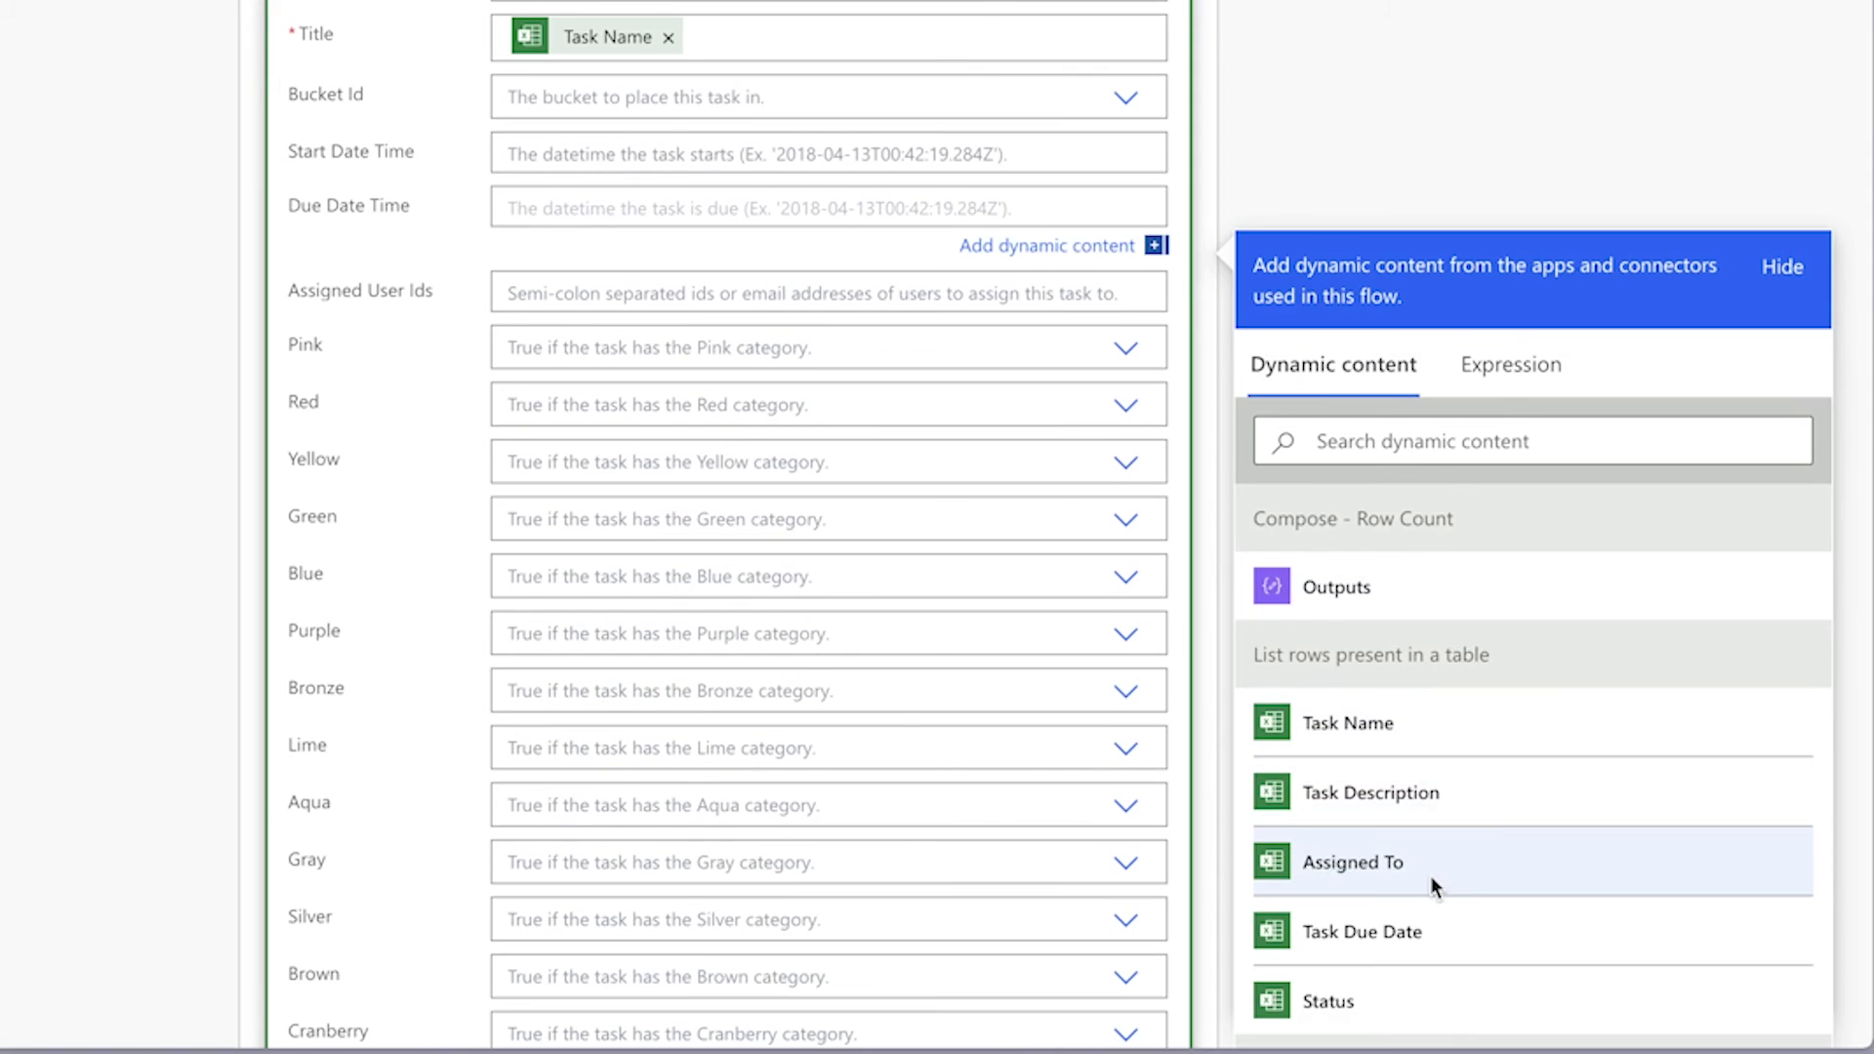
pyautogui.scroll(-1, 1405, 810)
pyautogui.click(1380, 683)
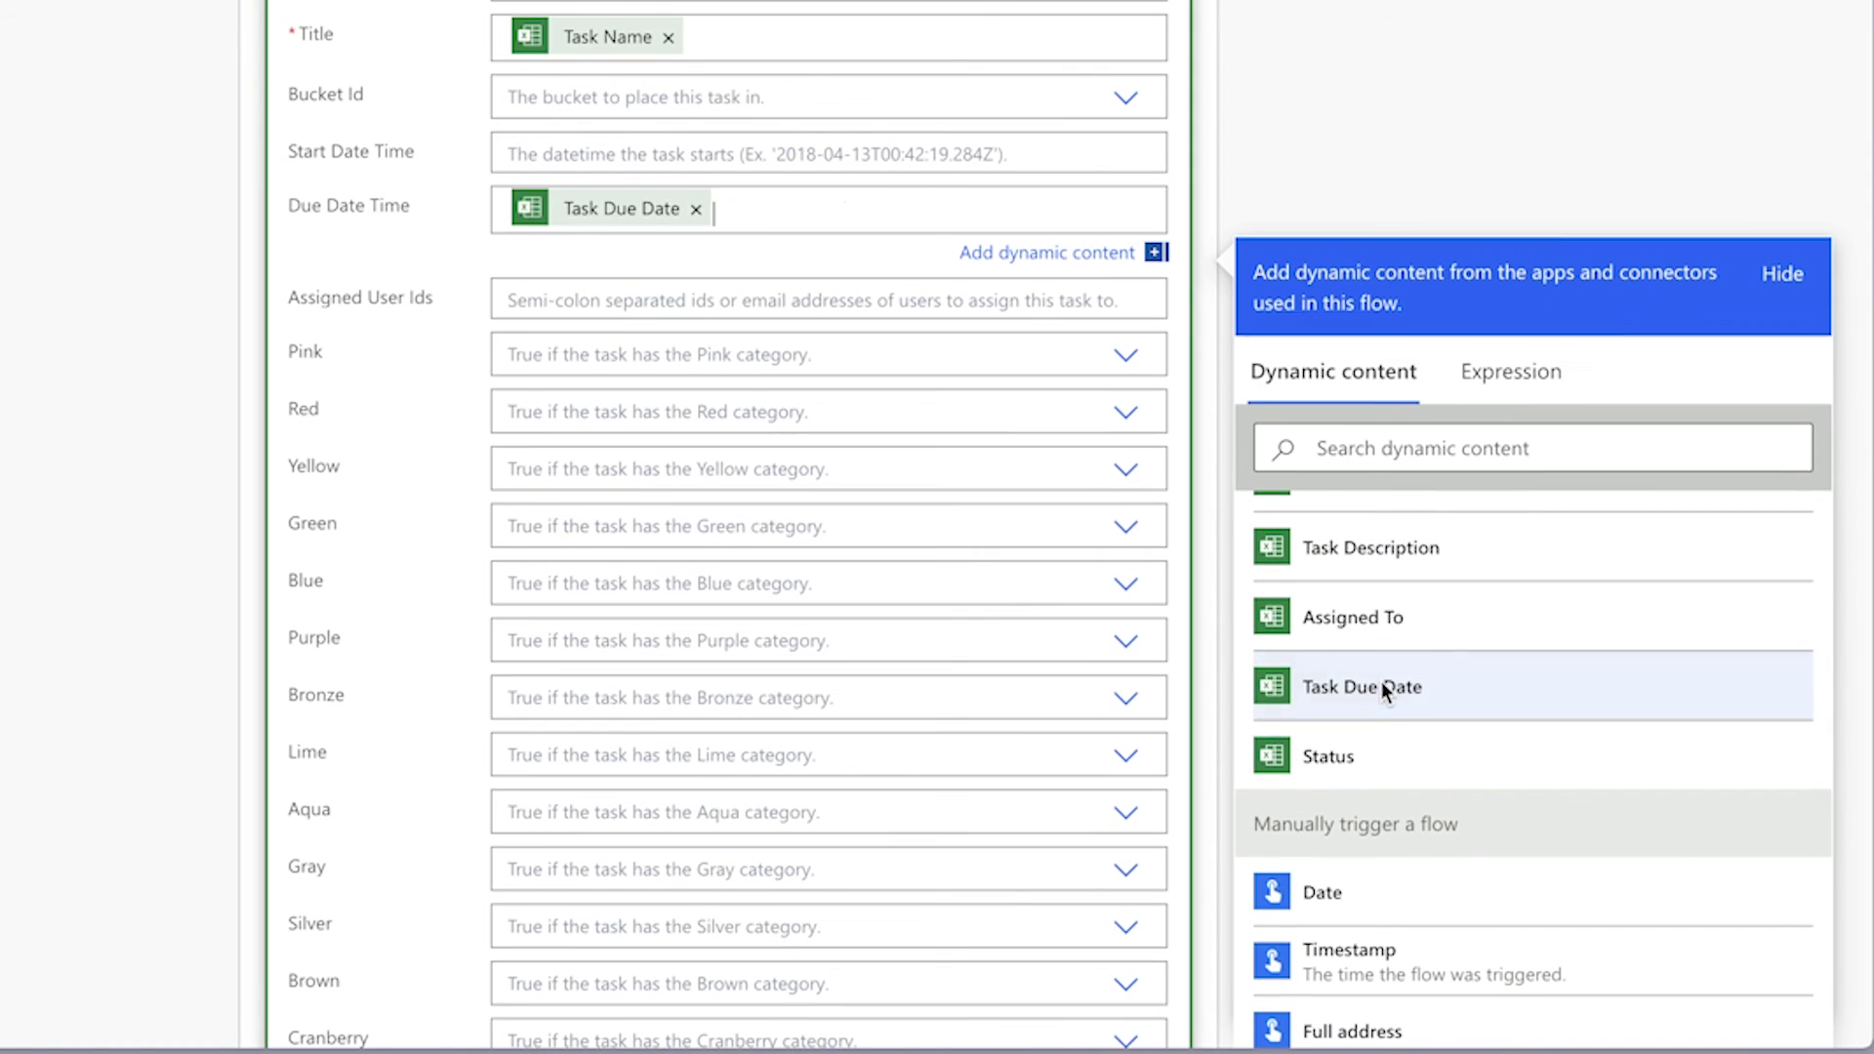
# Step: Map the new task's Assigned User Ids to the Assigned To column from the Excel table
pyautogui.click(668, 300)
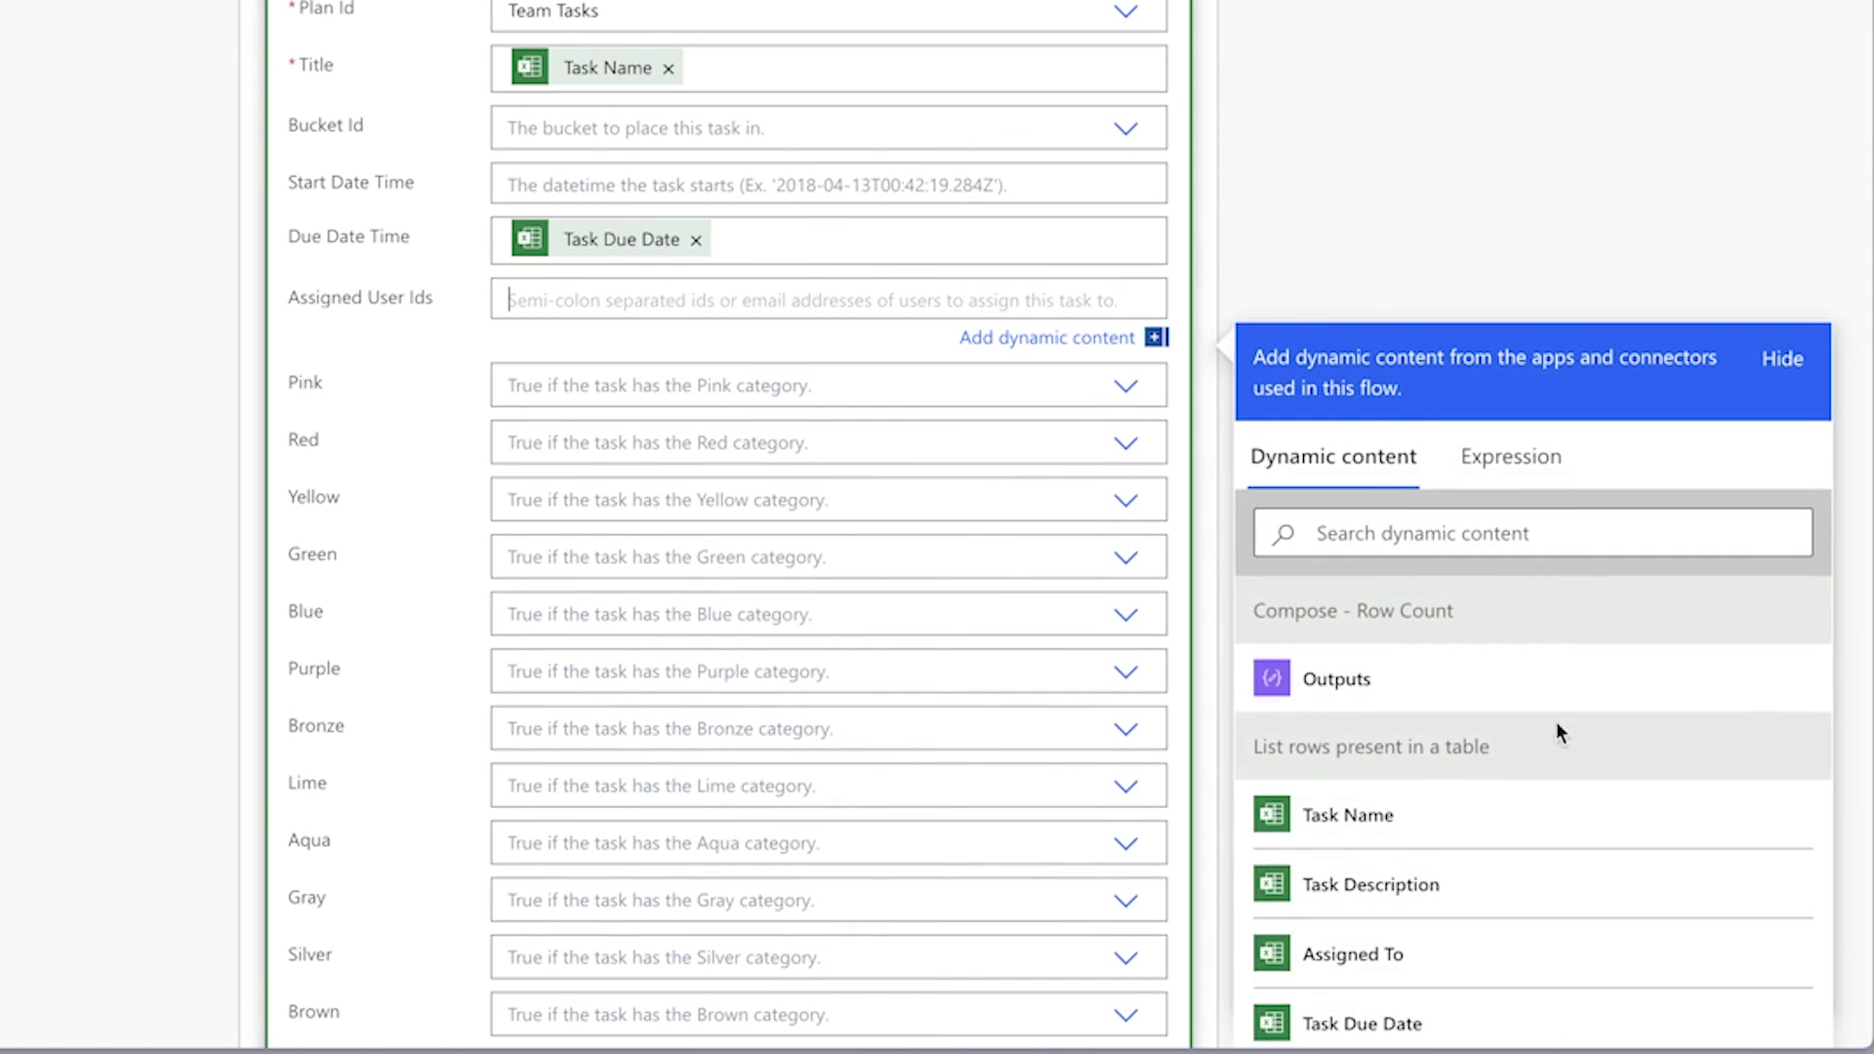
pyautogui.scroll(-3, 1556, 712)
pyautogui.click(1344, 736)
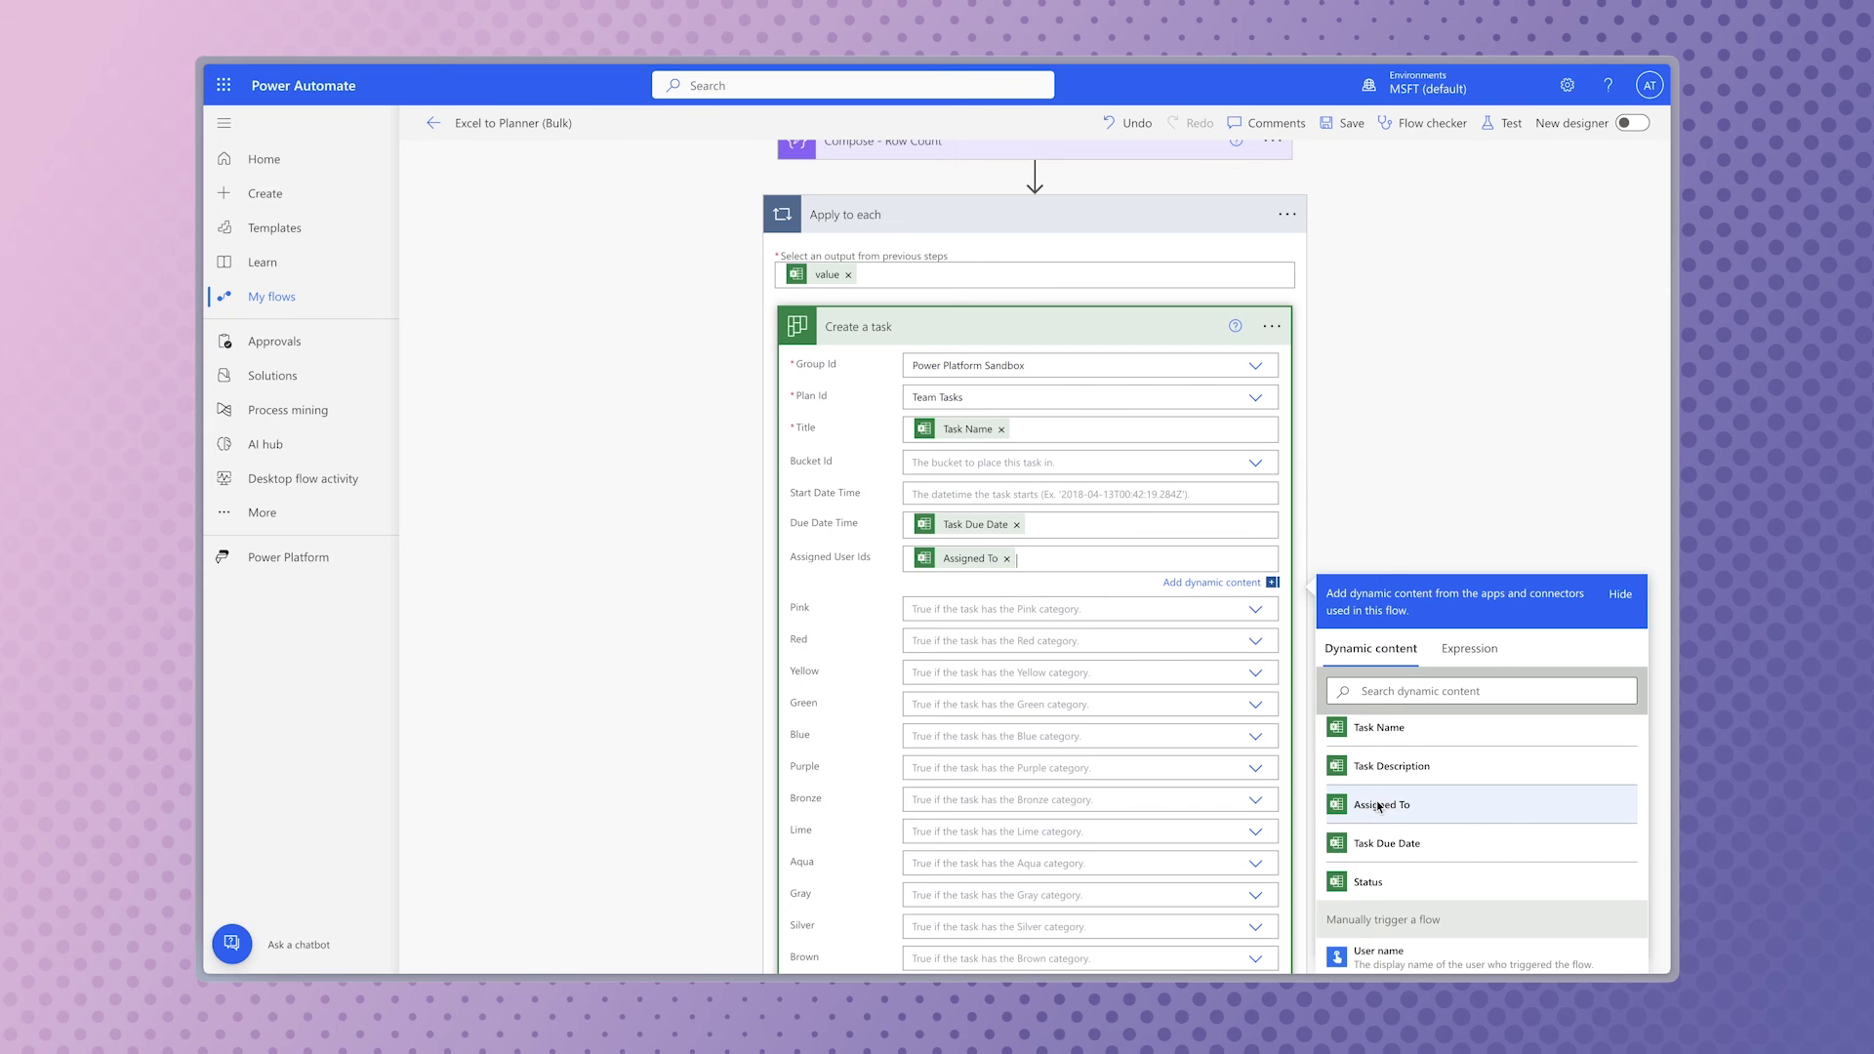
# Step: Save the flow with its task creation loop and run it as a manual test
pyautogui.click(1501, 123)
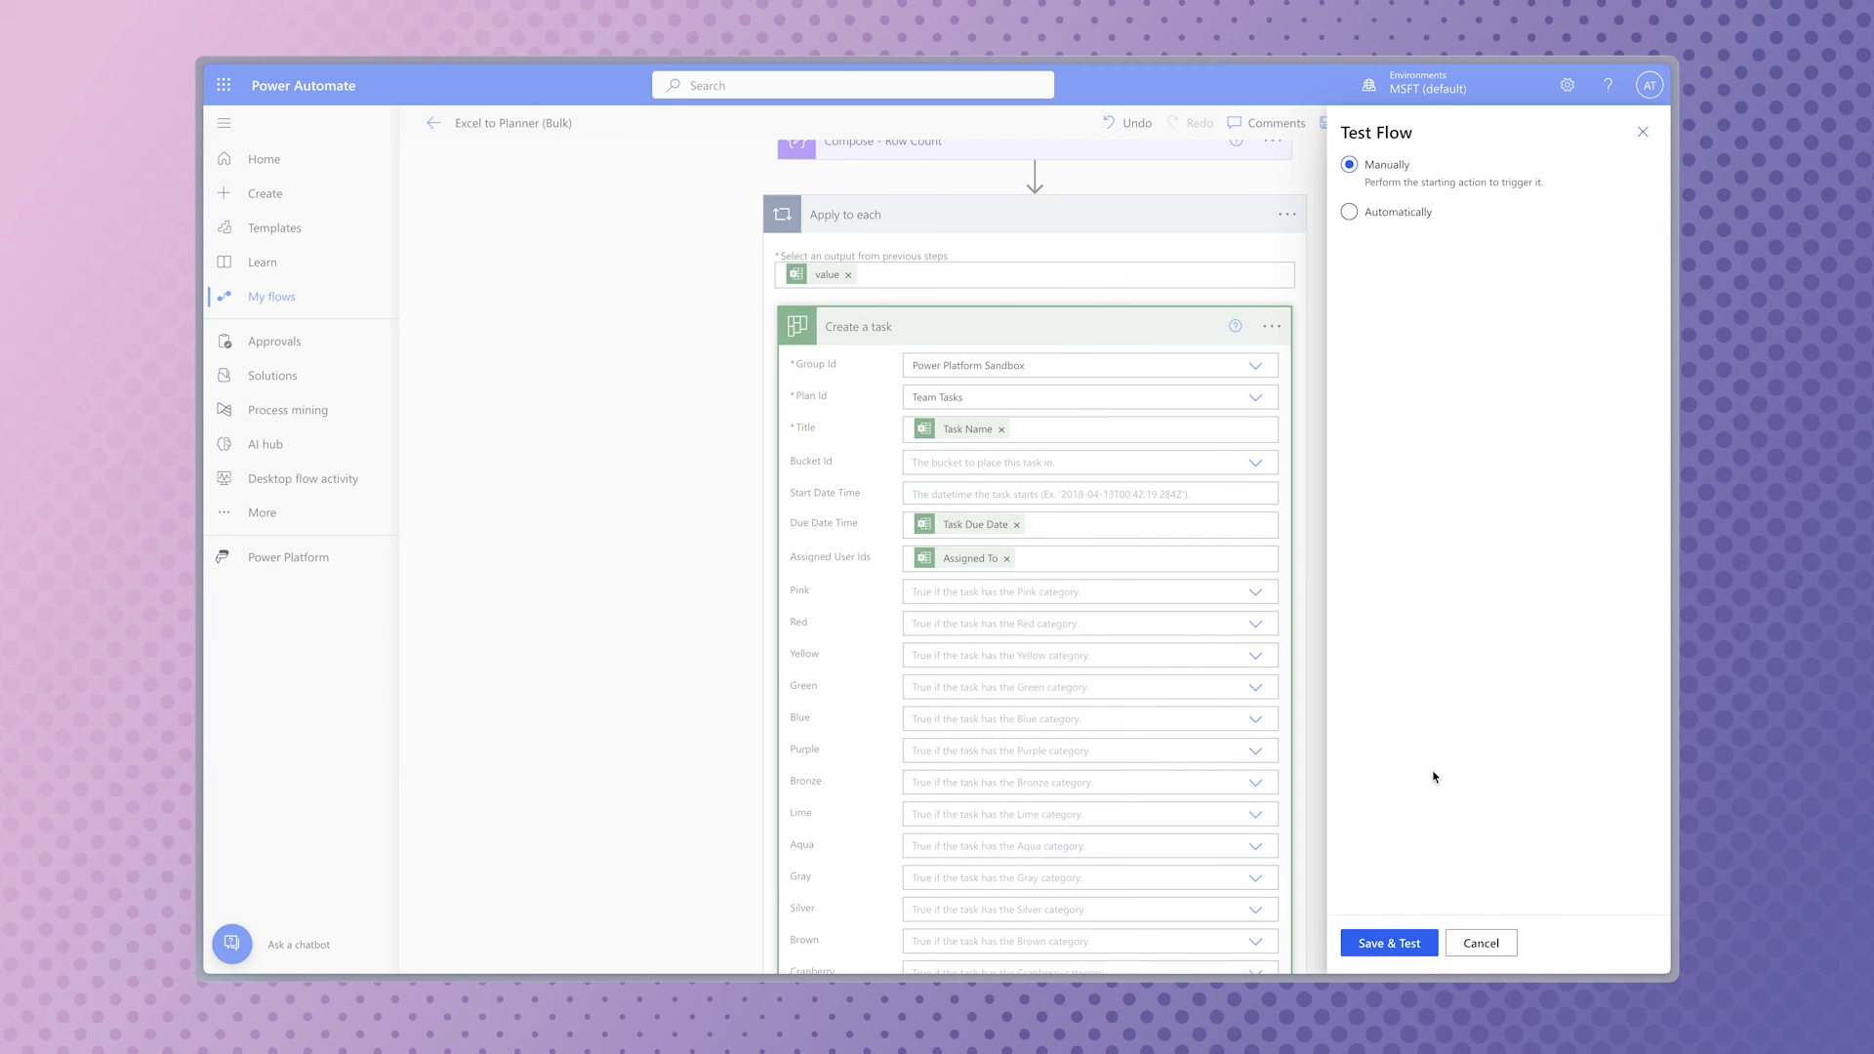
pyautogui.click(1417, 939)
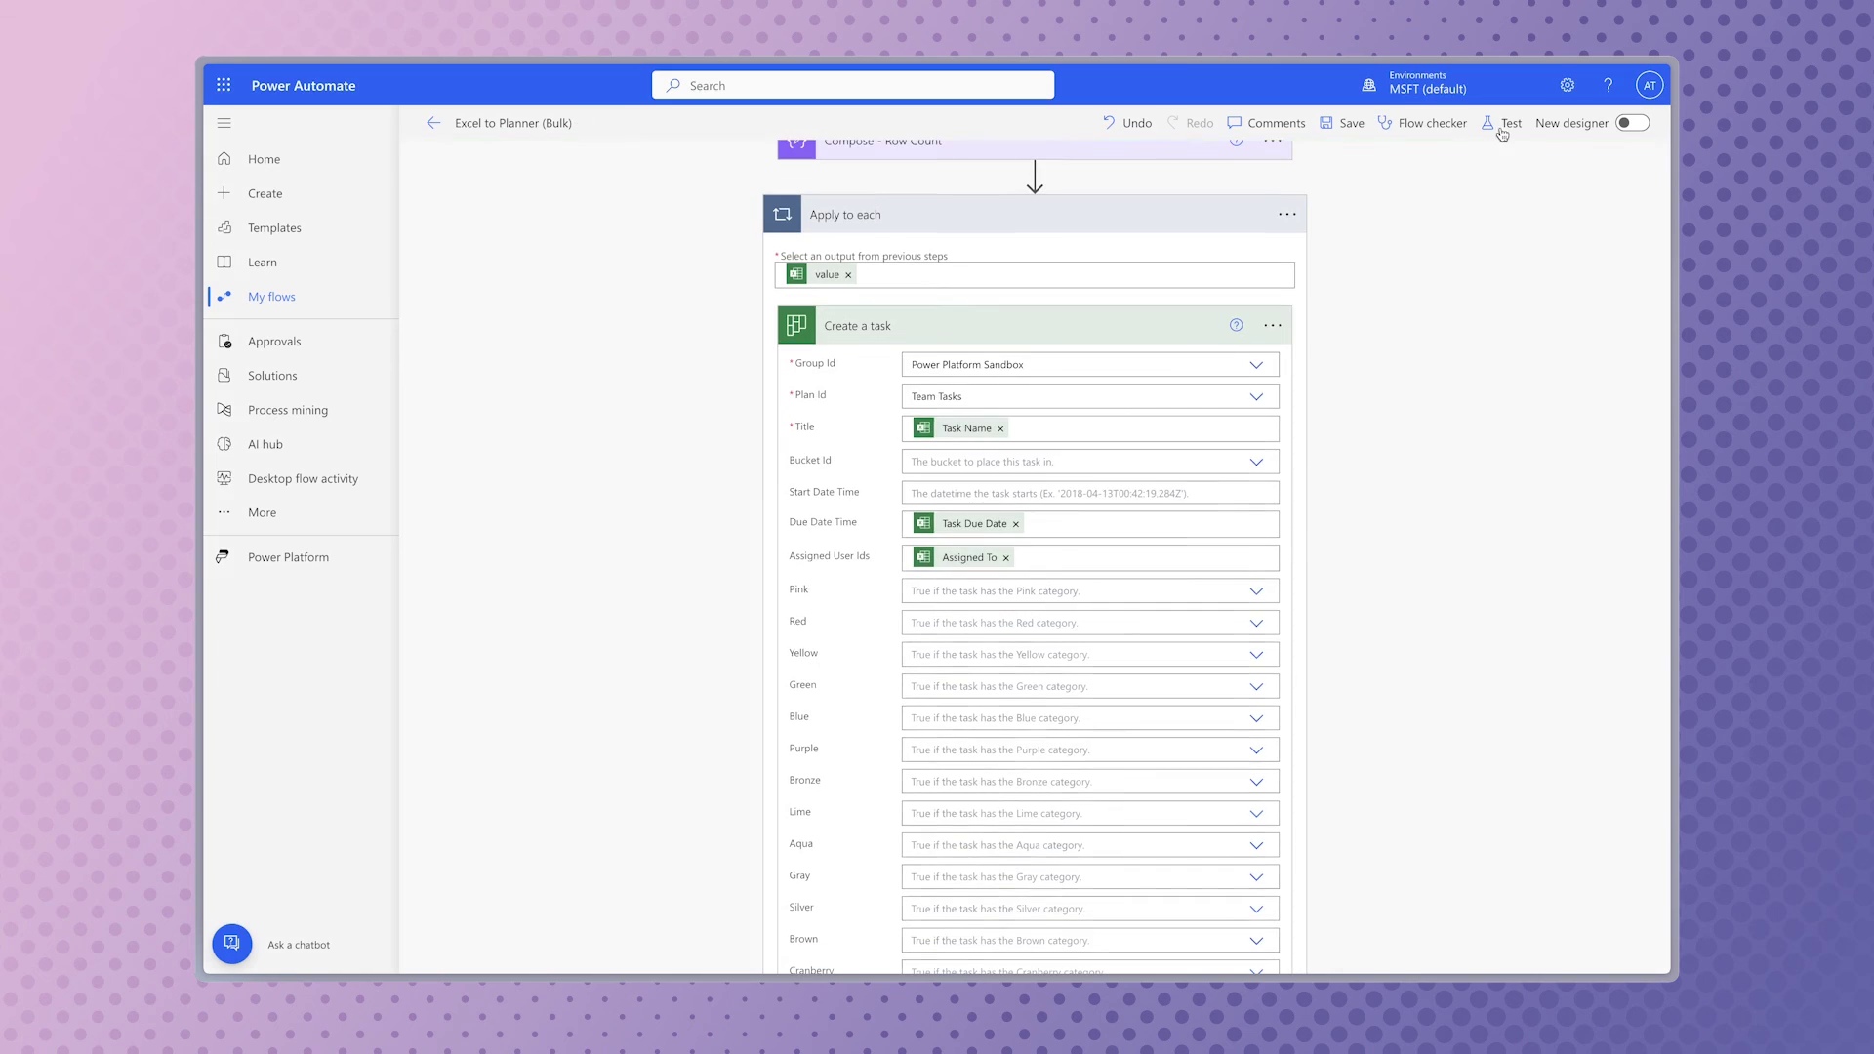
pyautogui.click(1375, 942)
pyautogui.click(1432, 943)
pyautogui.click(1431, 942)
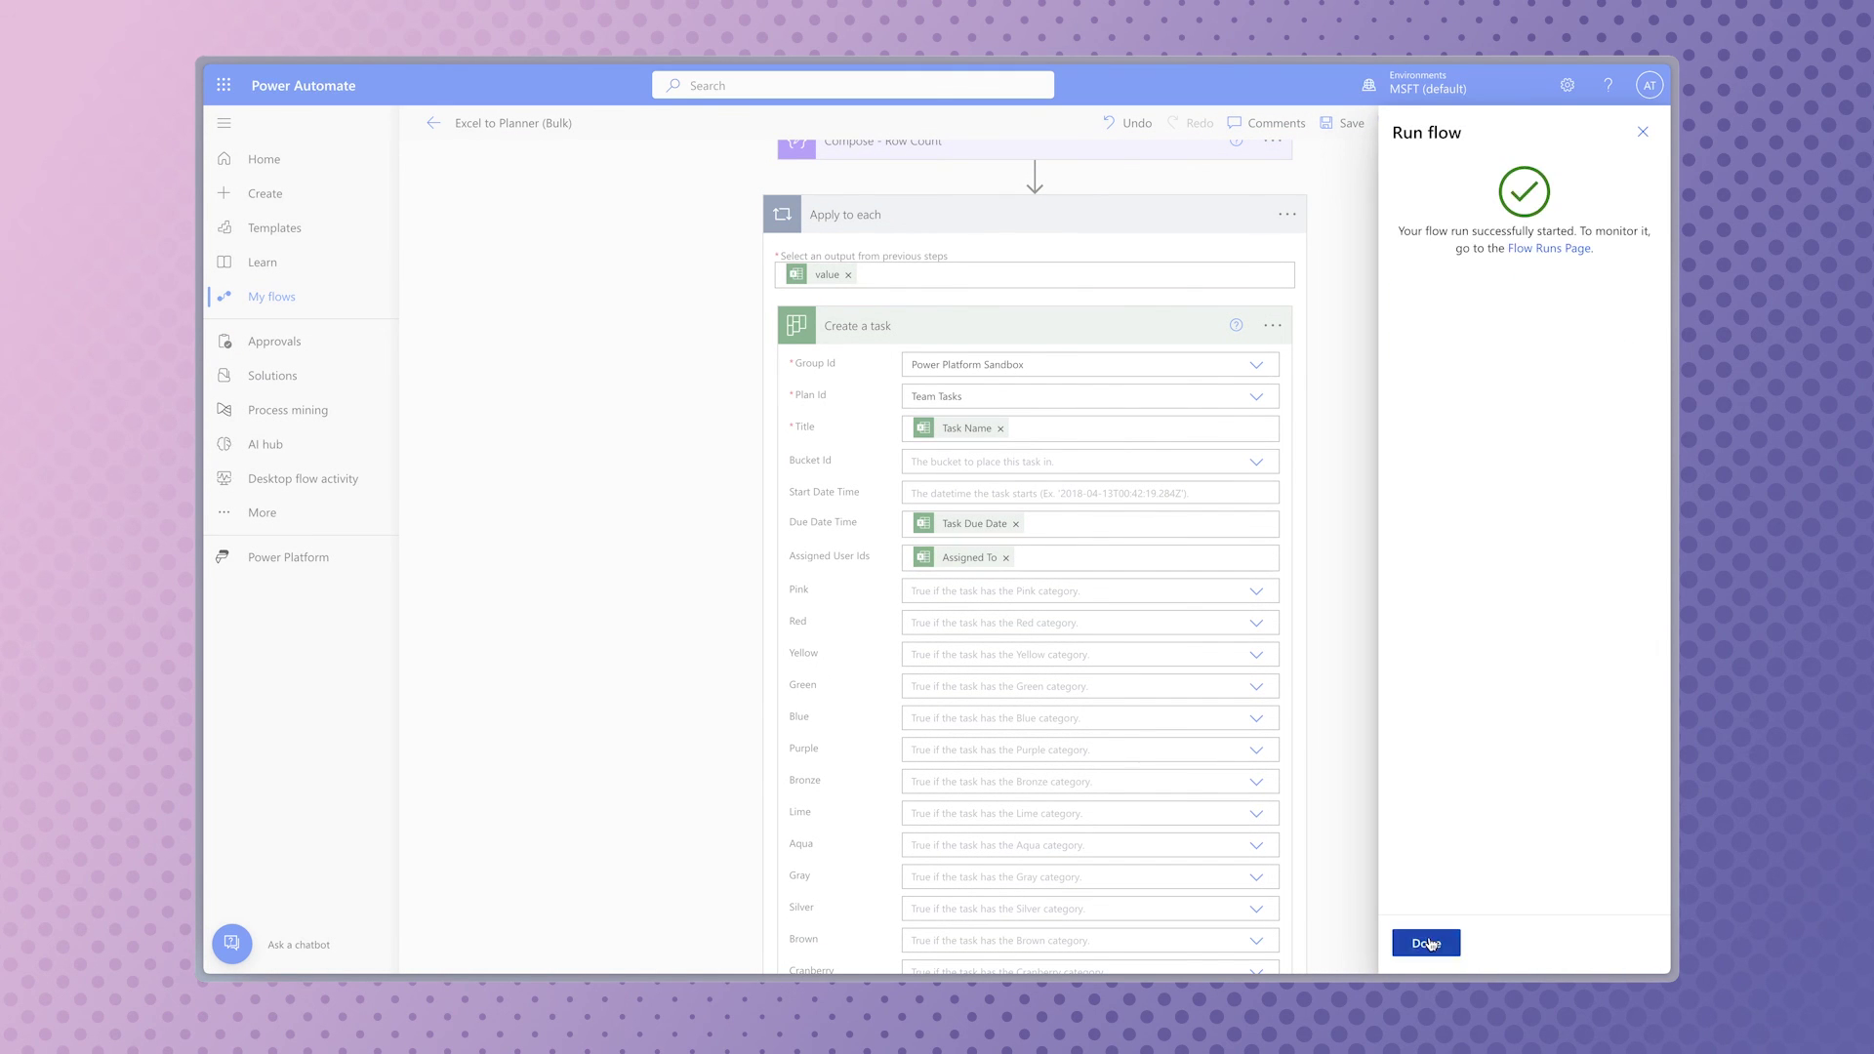
pyautogui.click(1428, 942)
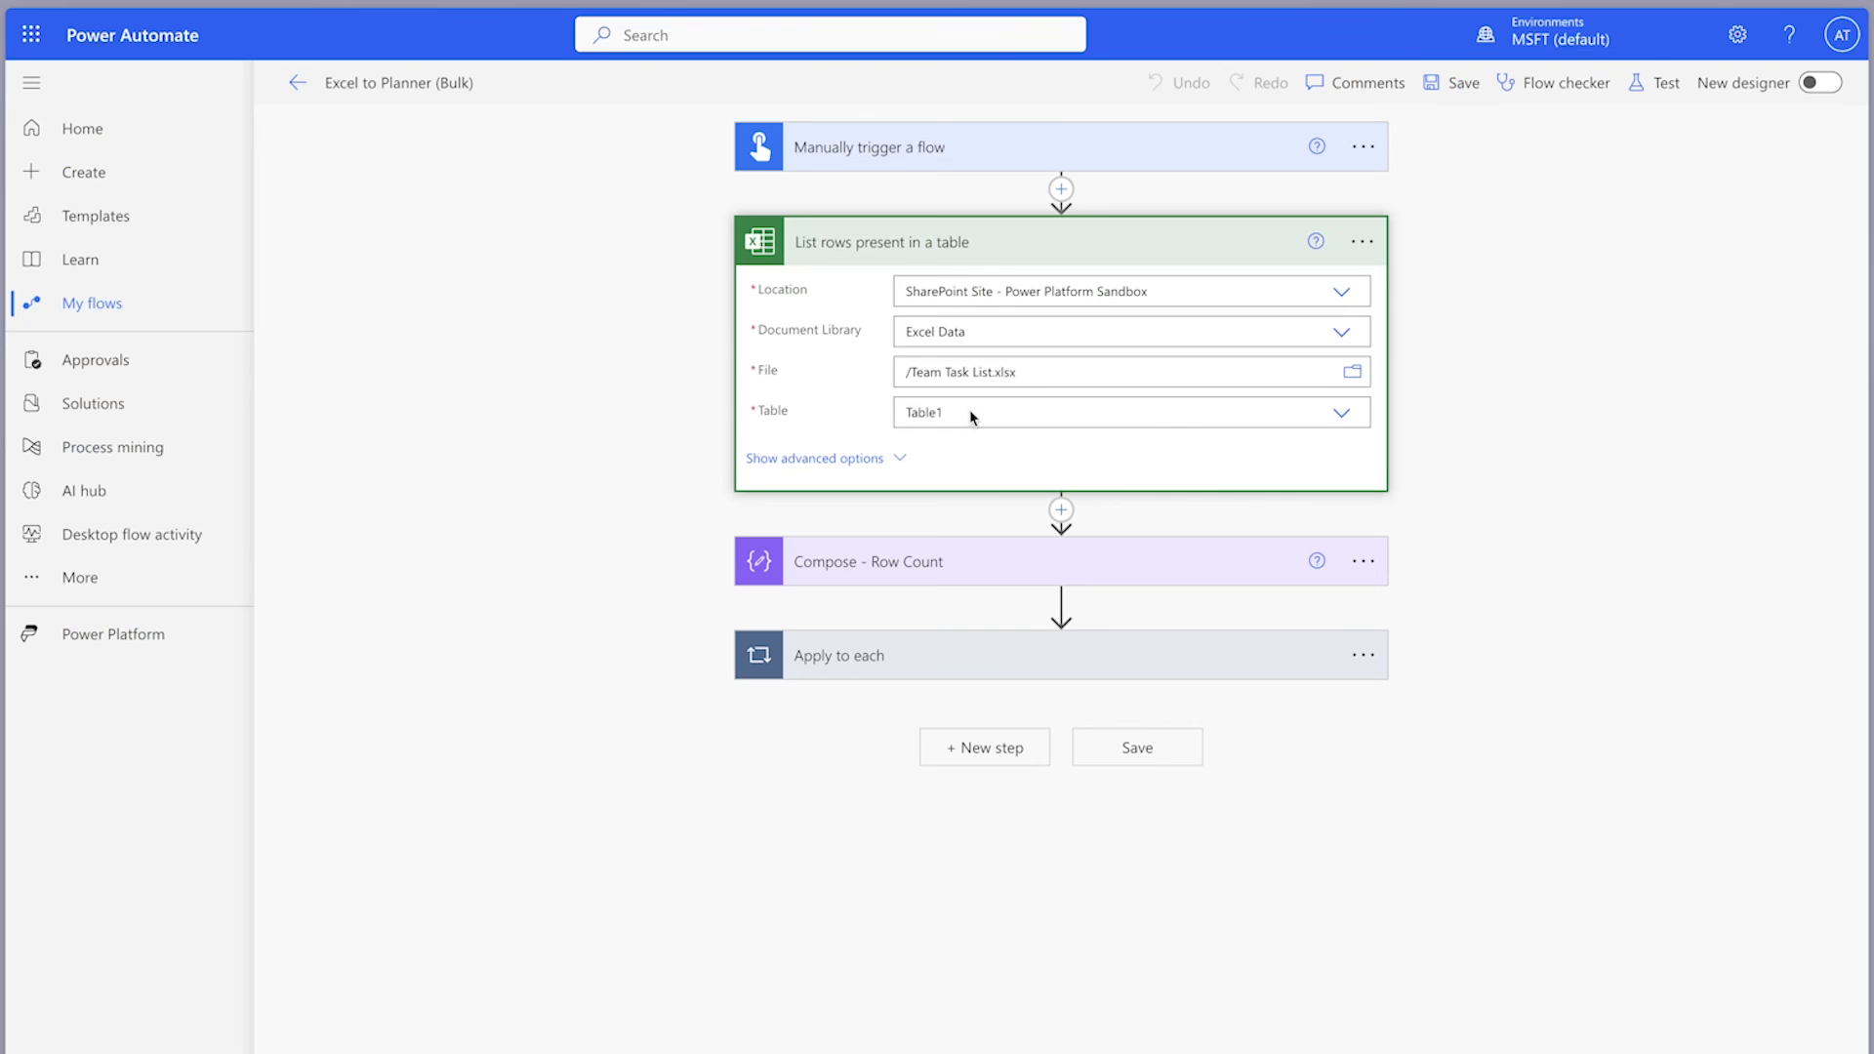
# Step: Show the advanced options of List rows present in a table and clear its Top Count
pyautogui.click(897, 459)
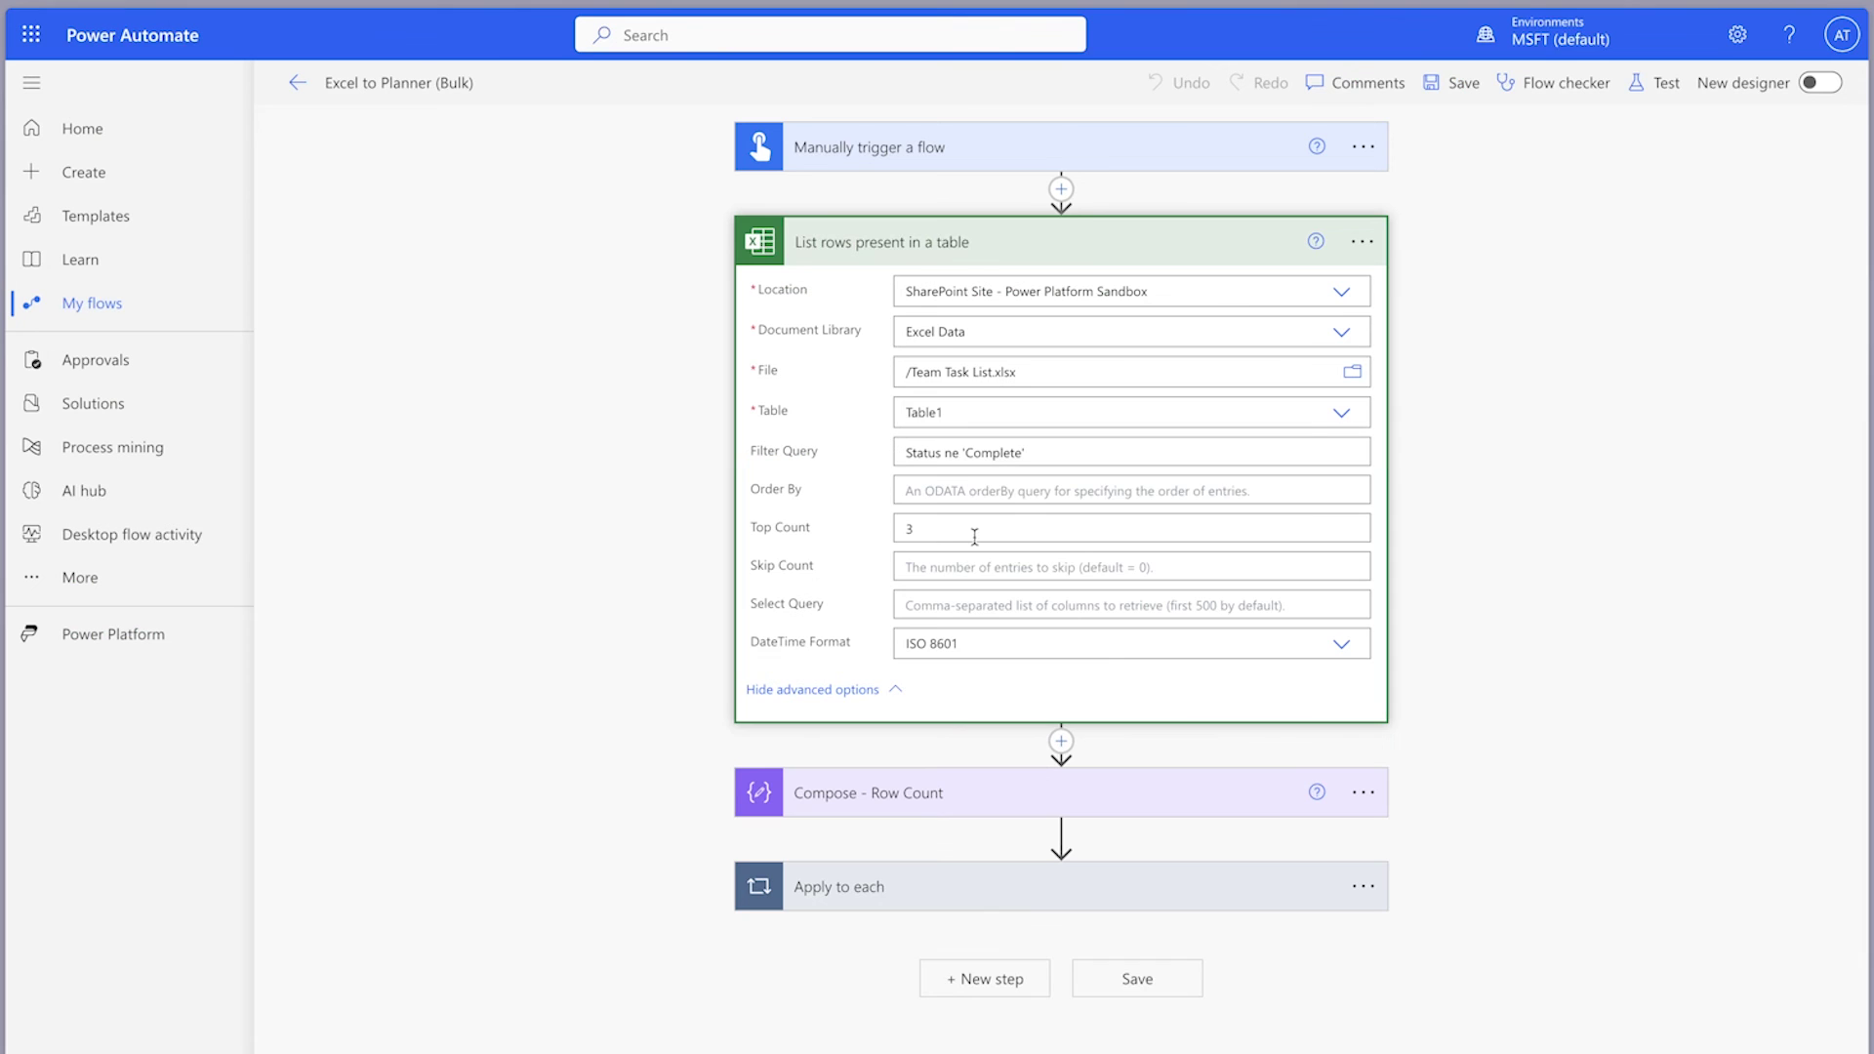
pyautogui.click(922, 529)
pyautogui.press('BackSpace')
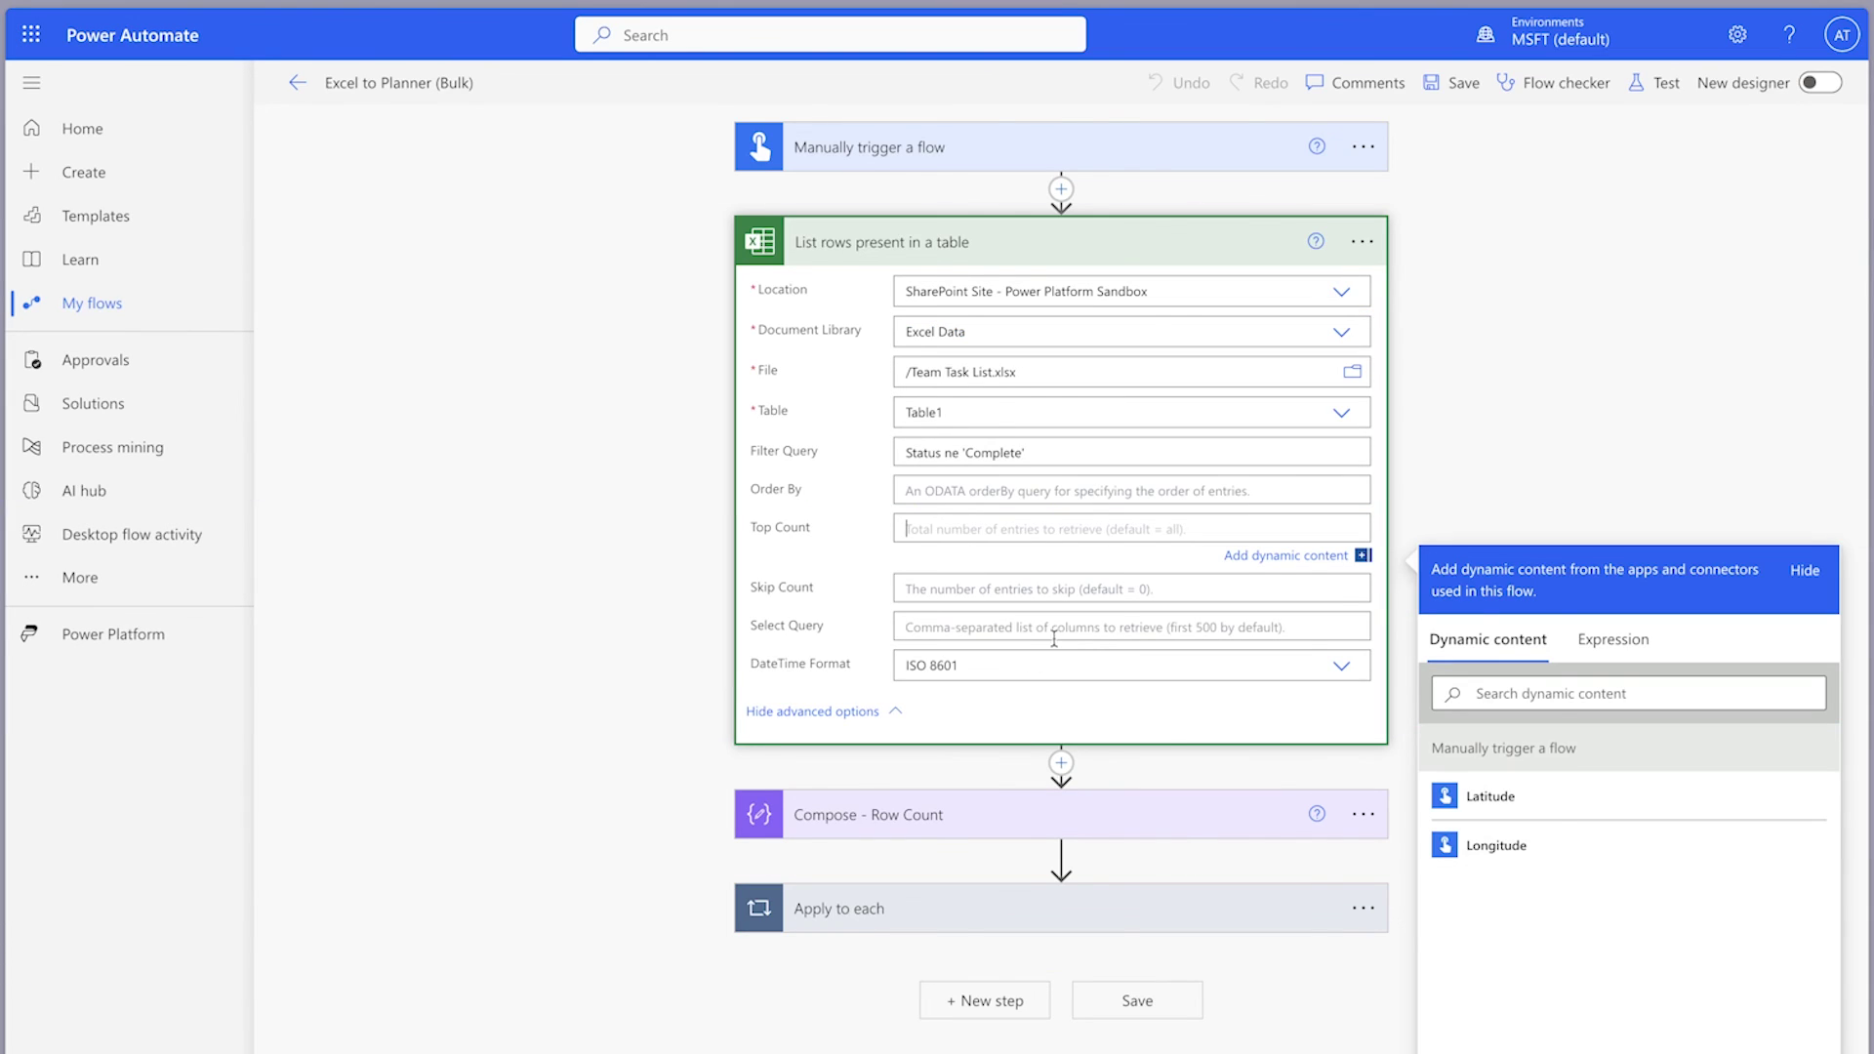
# Step: Add the Planner Update task details action after Create a task in the Apply to each loop
pyautogui.click(1142, 907)
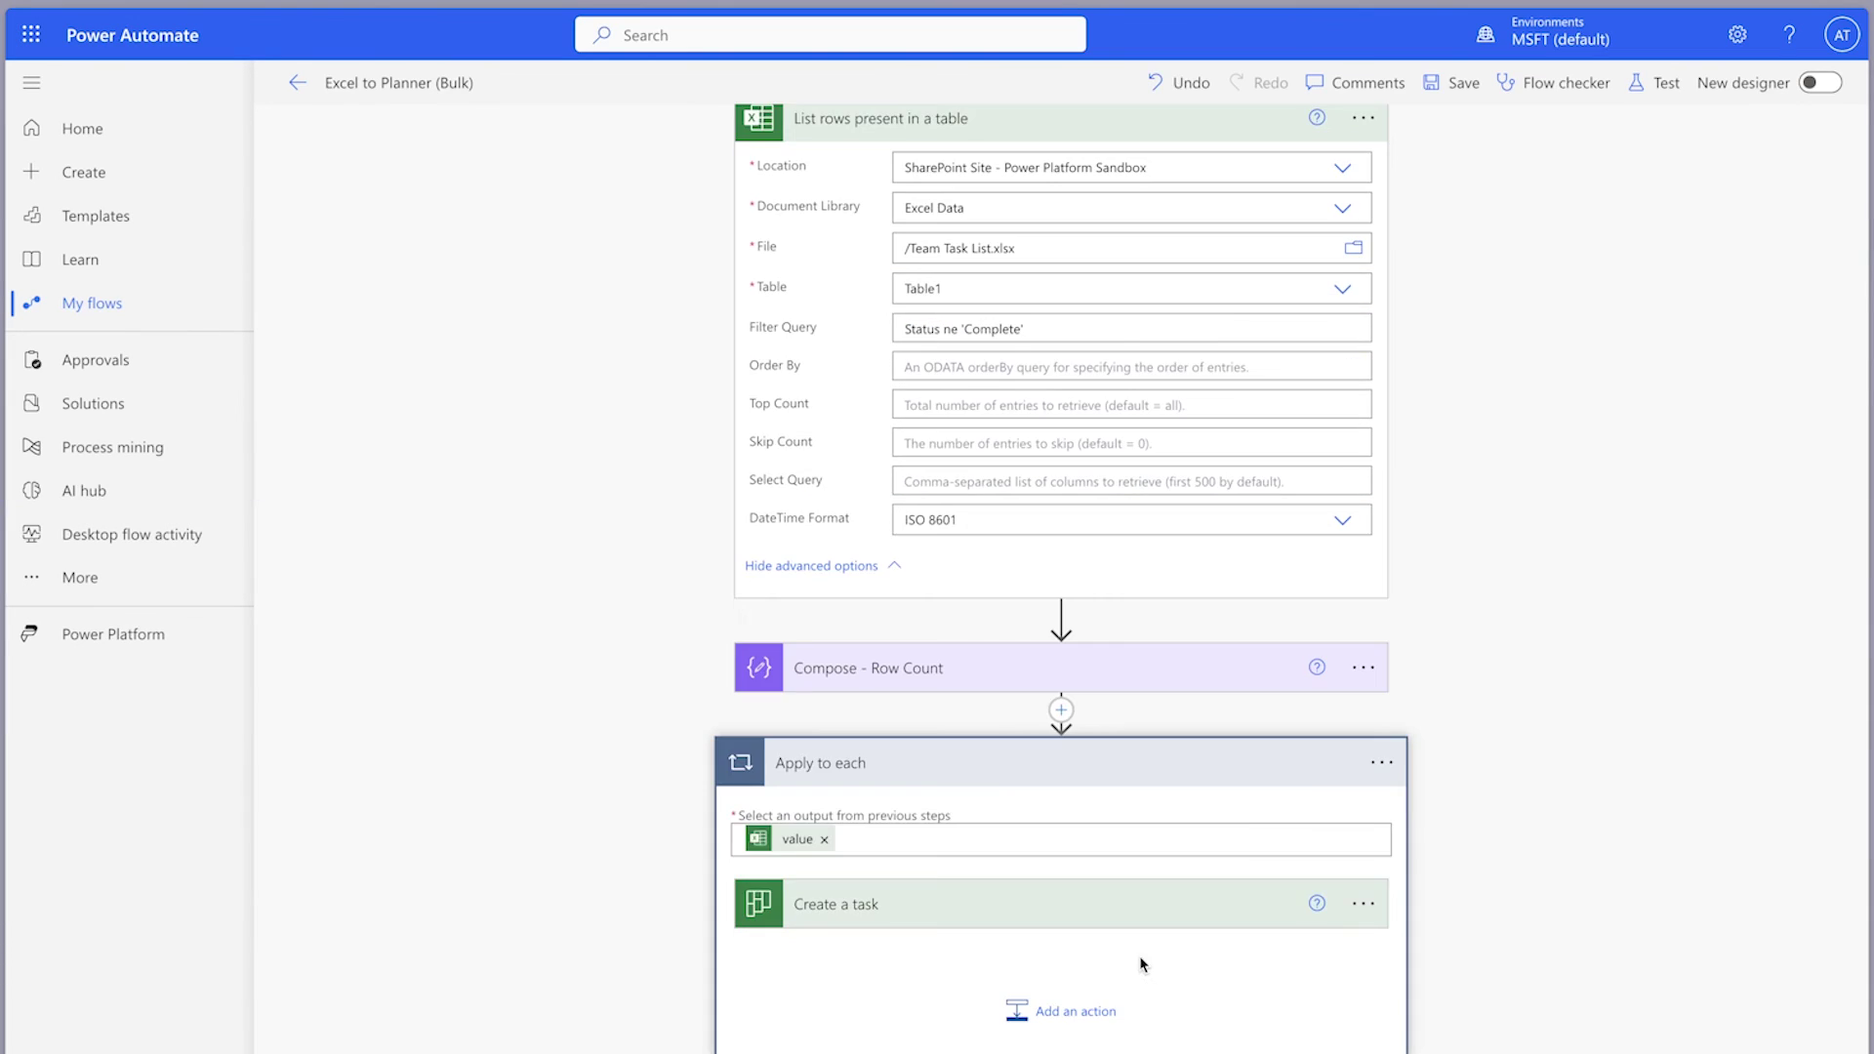
pyautogui.click(1078, 1011)
pyautogui.write('up')
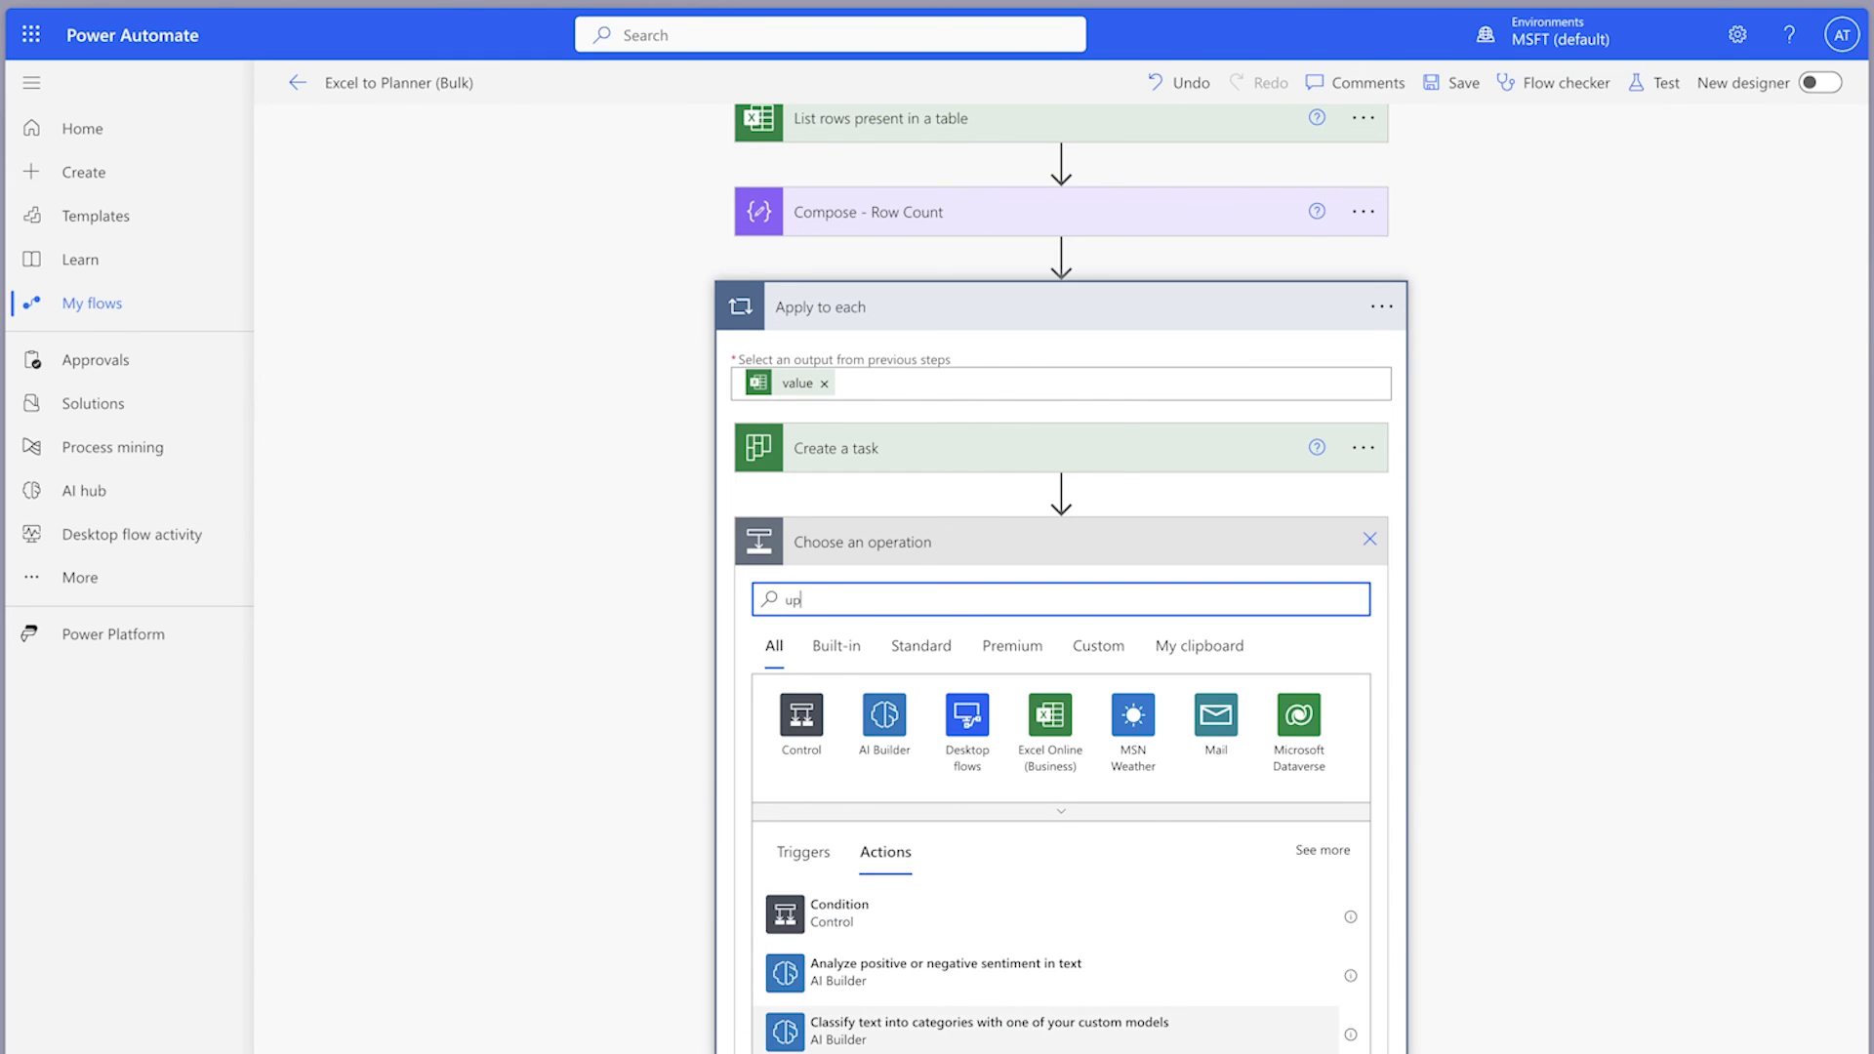
pyautogui.write('date task details')
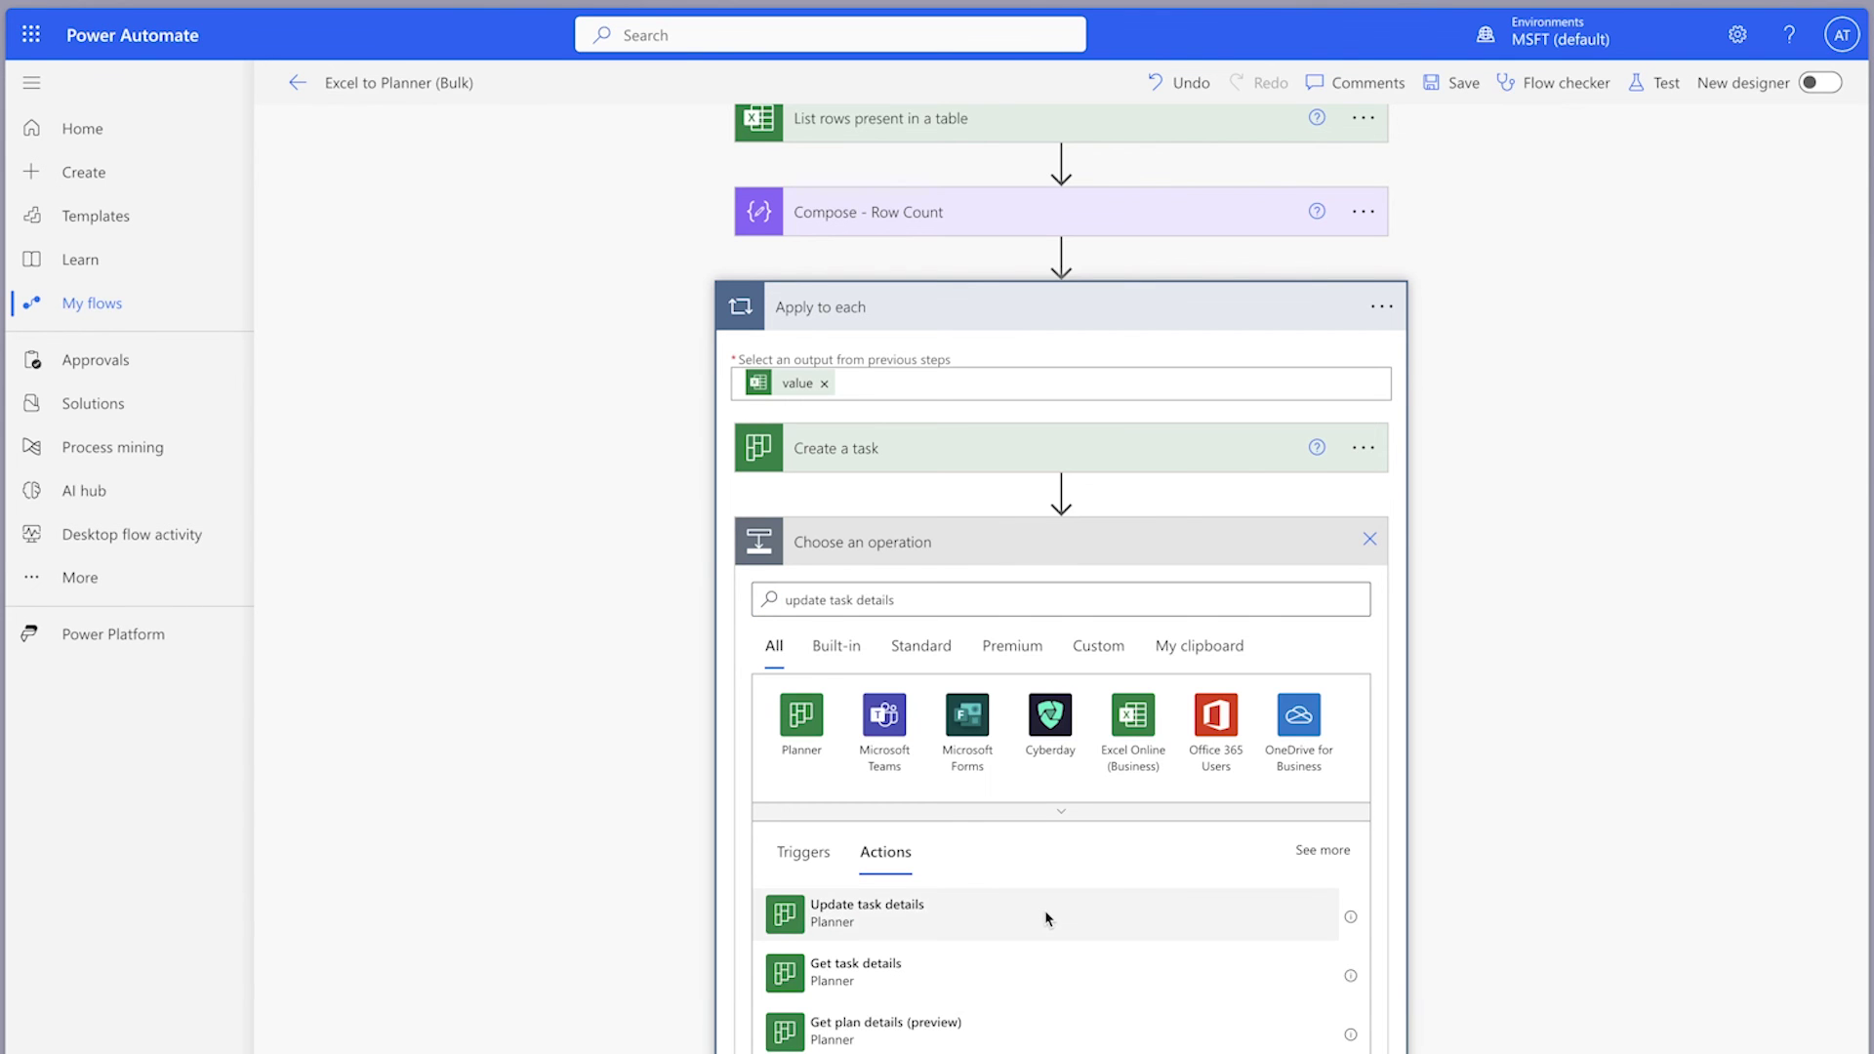
pyautogui.click(1046, 918)
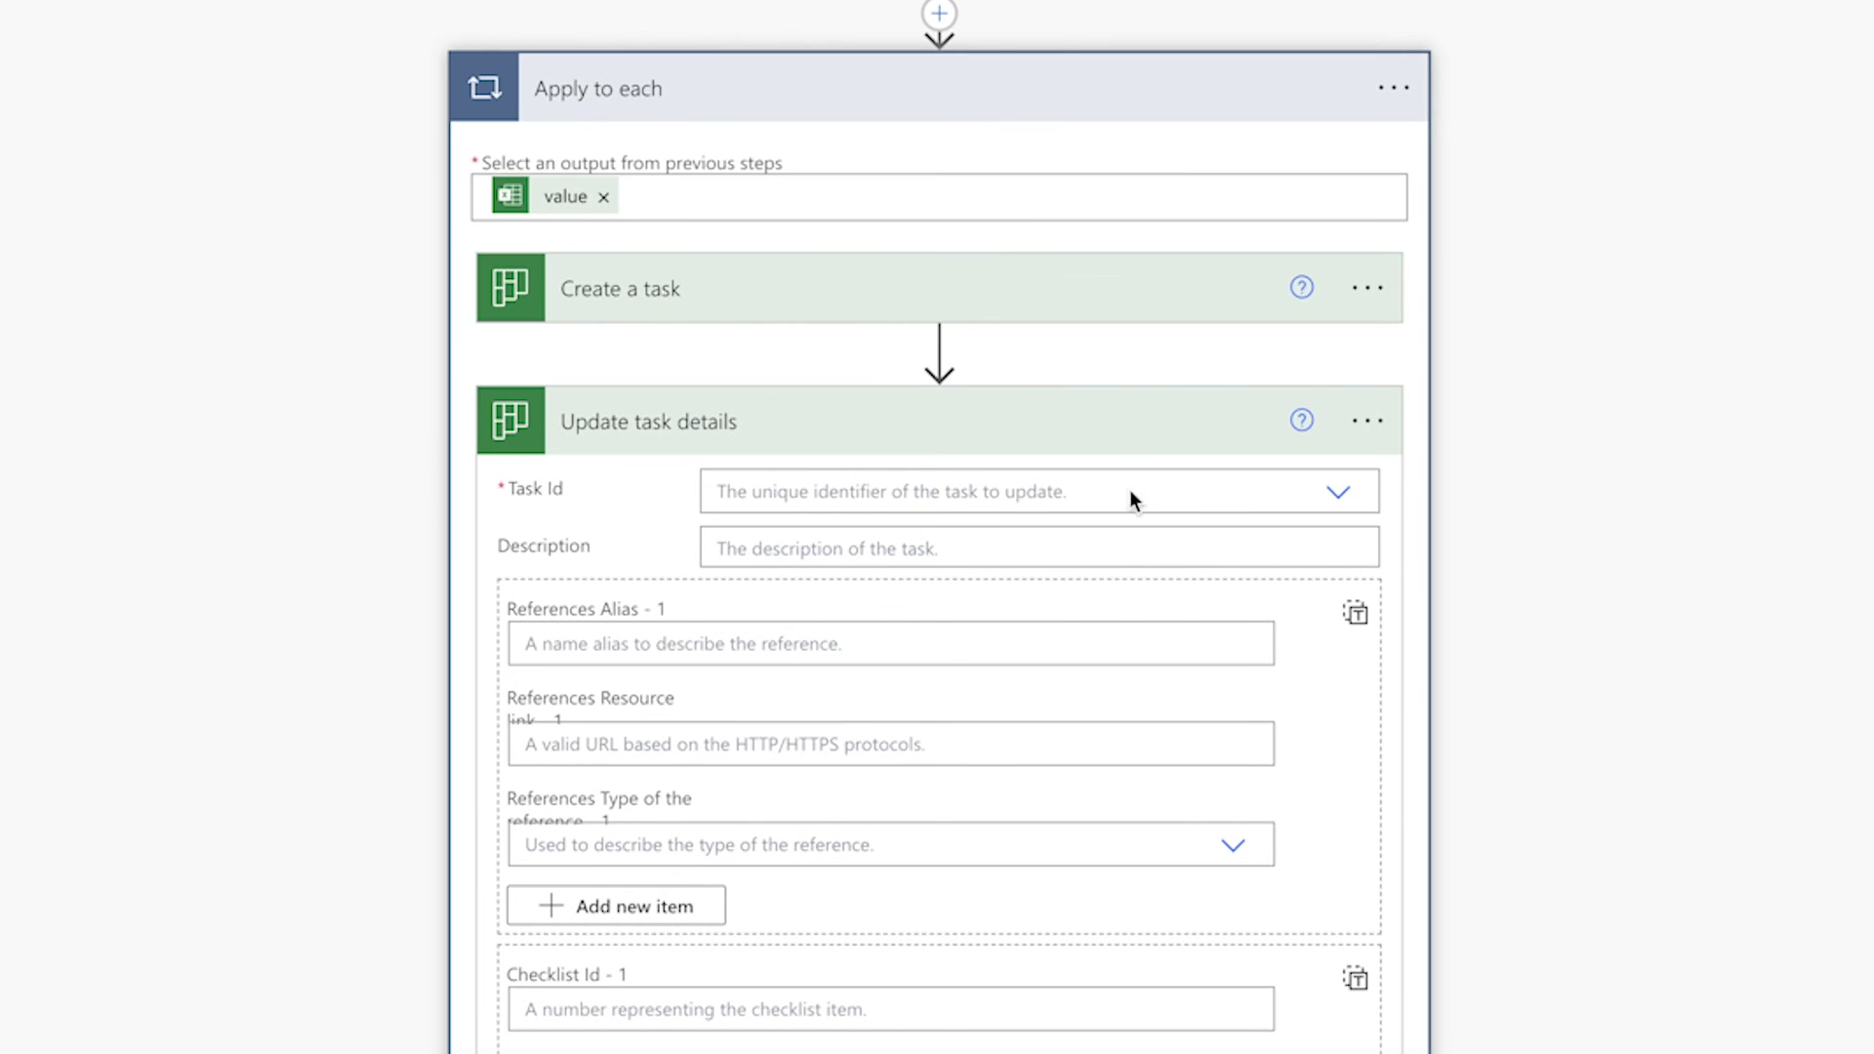
# Step: Set the Task Id of Update task details to a custom value using the Id from Create a task
pyautogui.click(1201, 491)
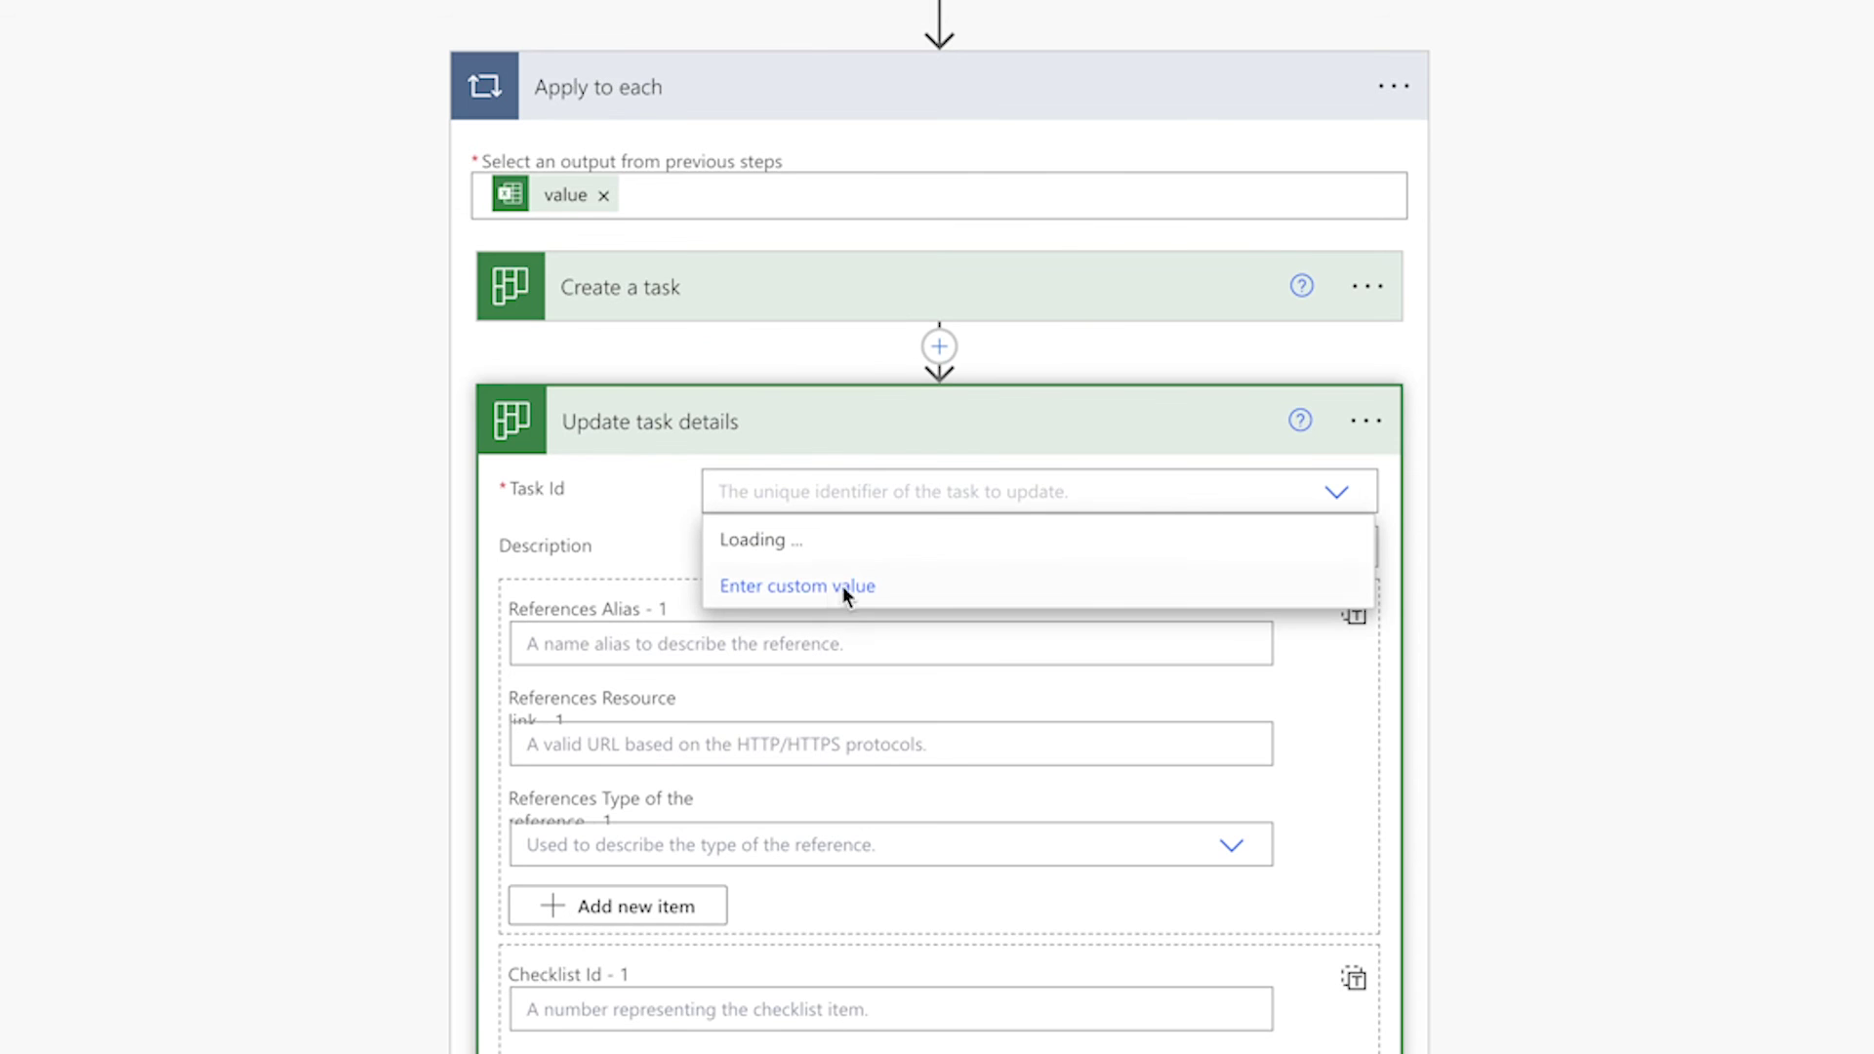
pyautogui.click(808, 587)
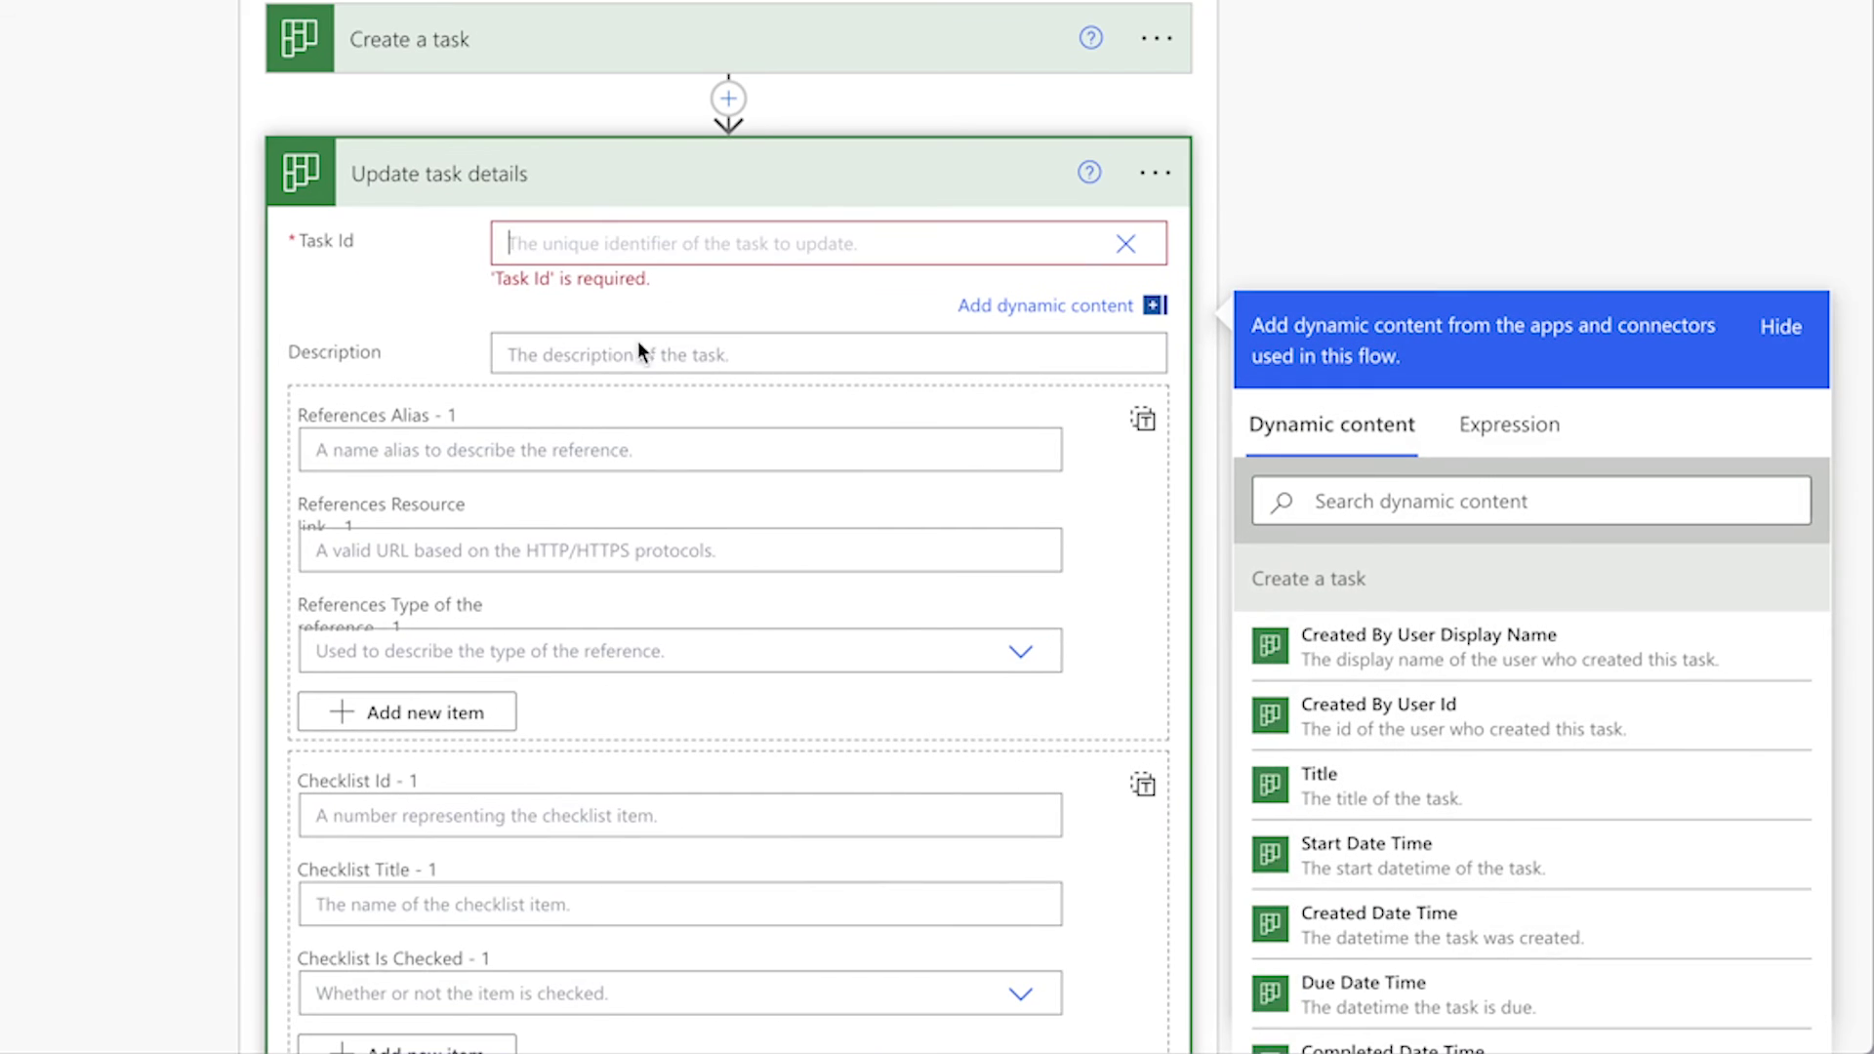
pyautogui.click(1433, 499)
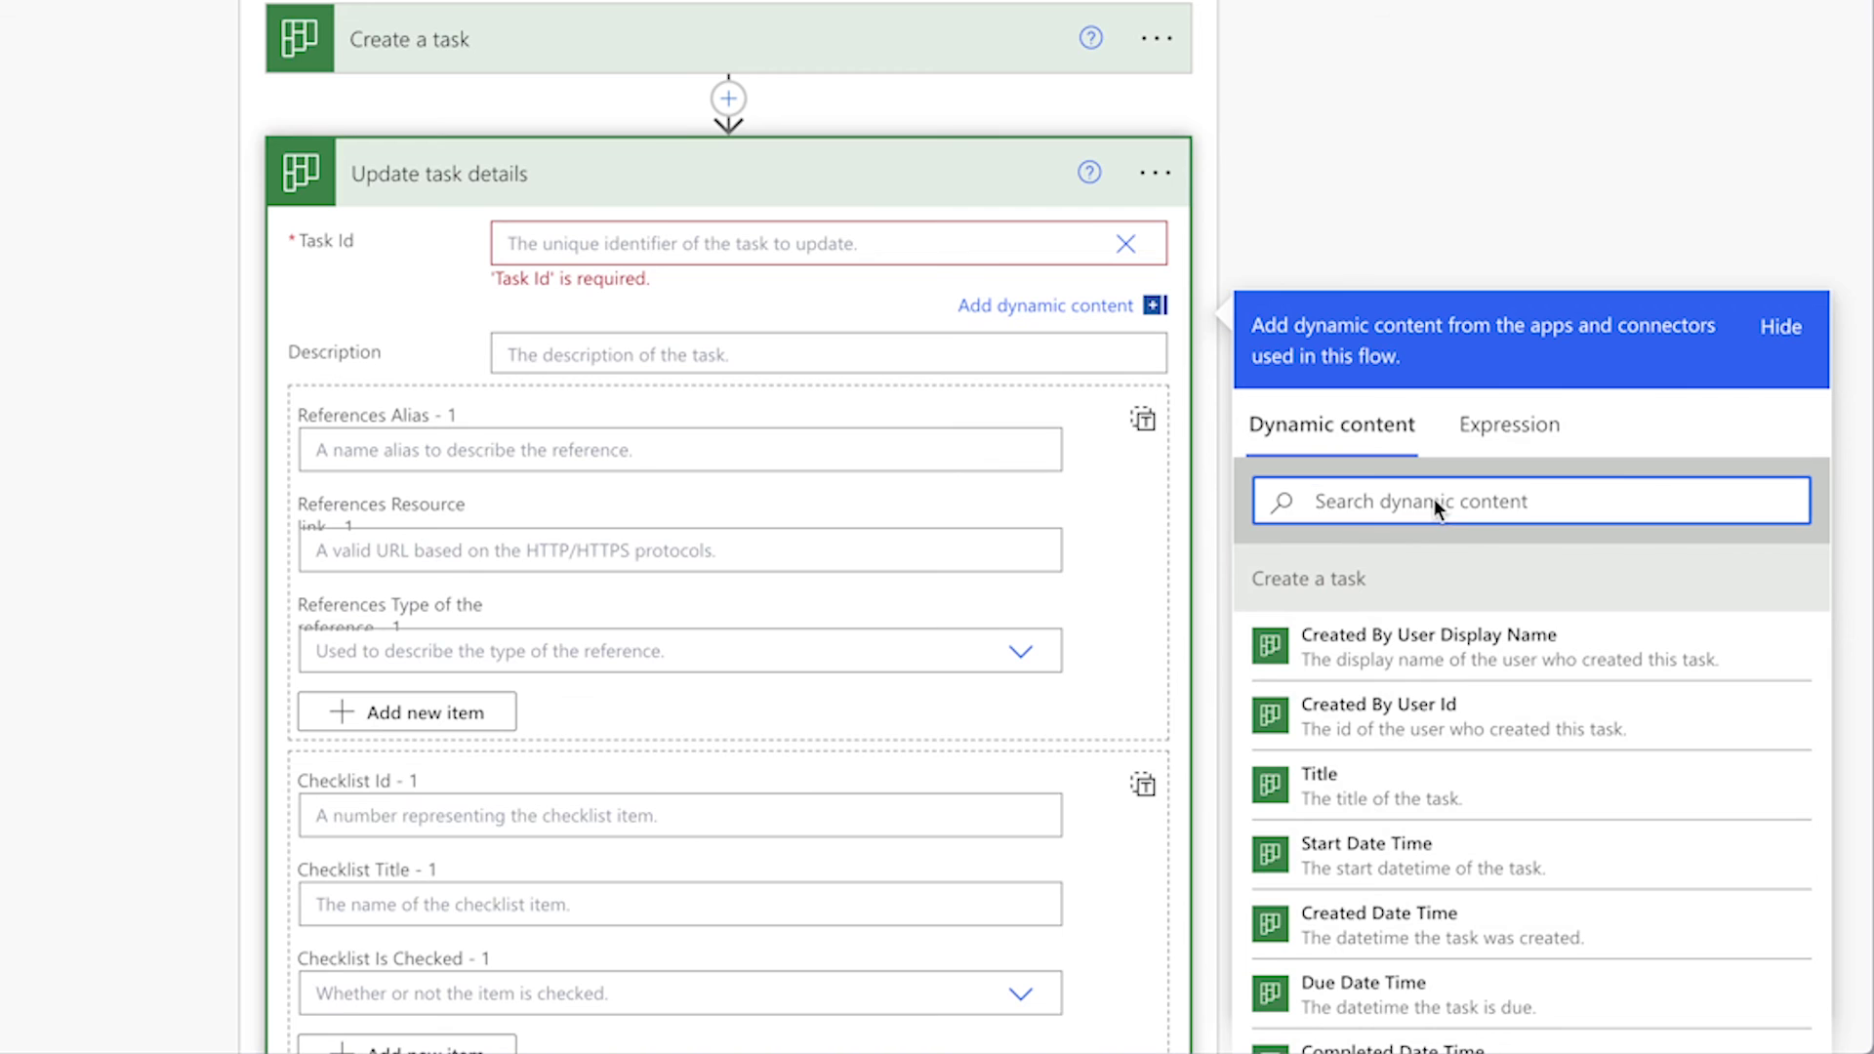
pyautogui.write('id')
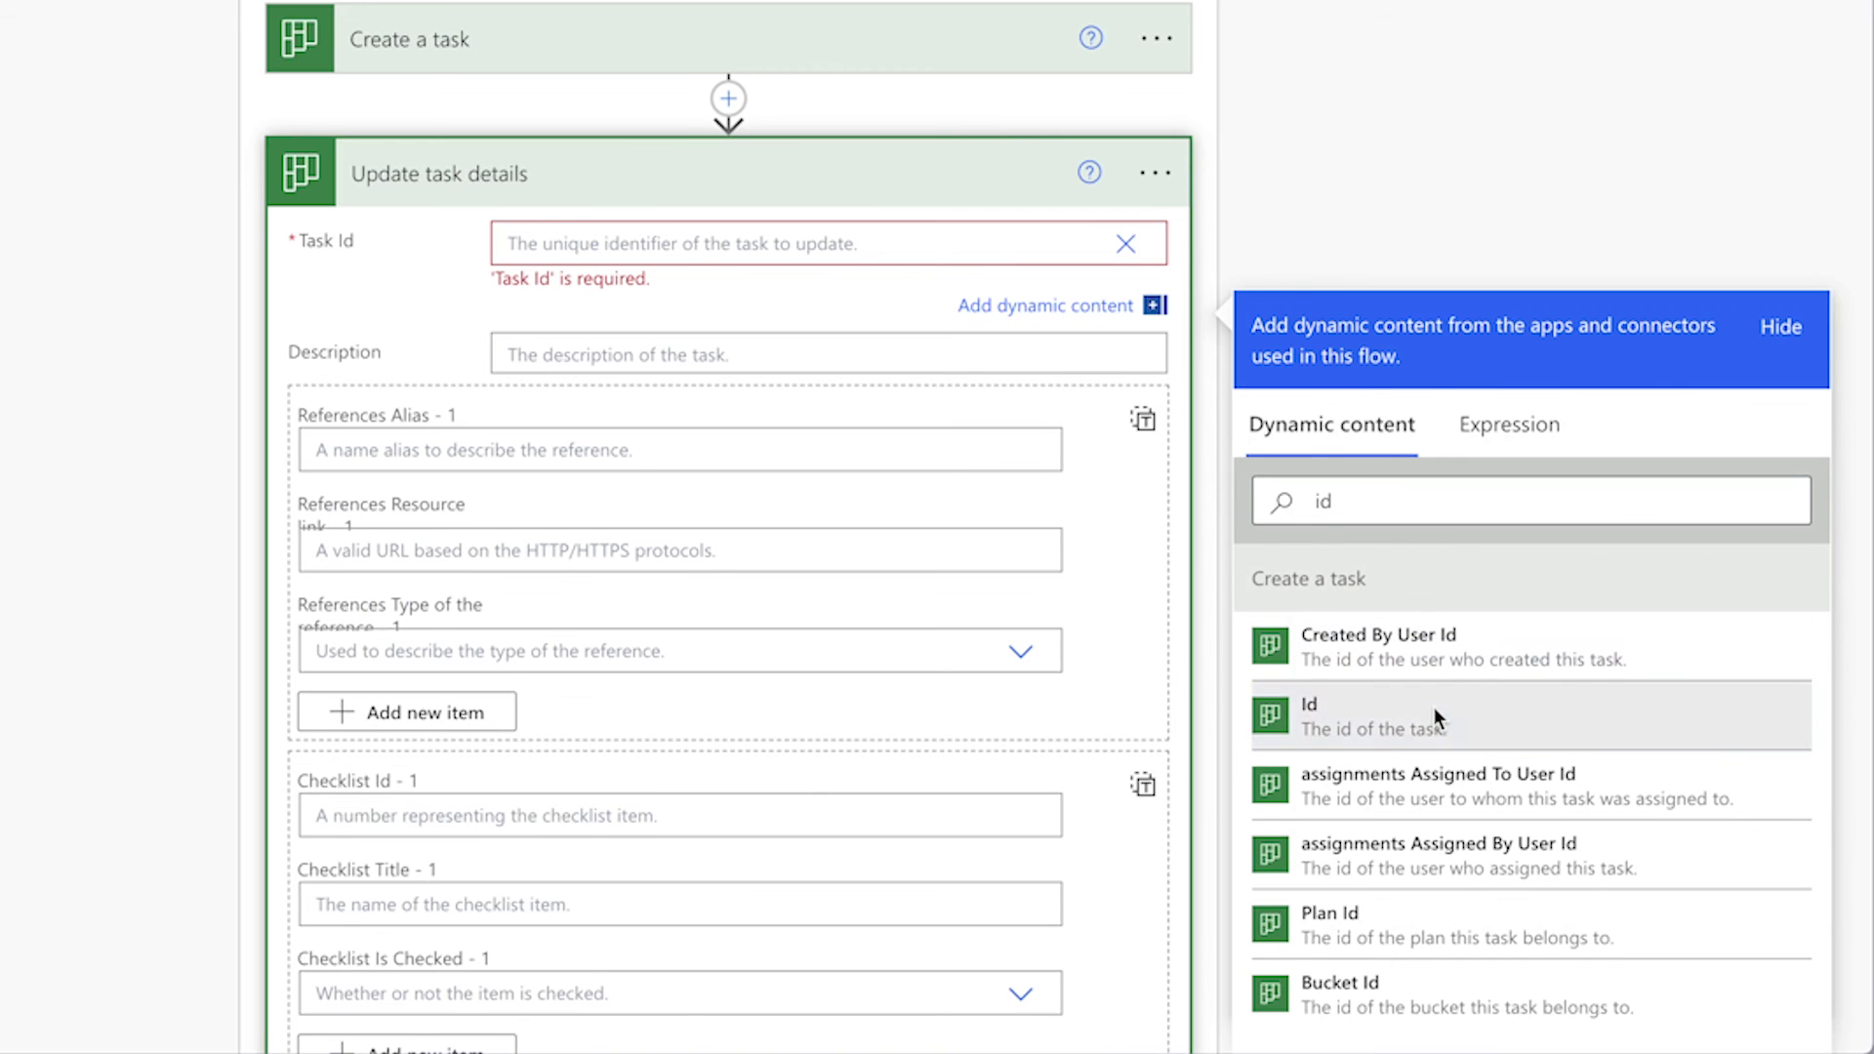
pyautogui.click(1432, 706)
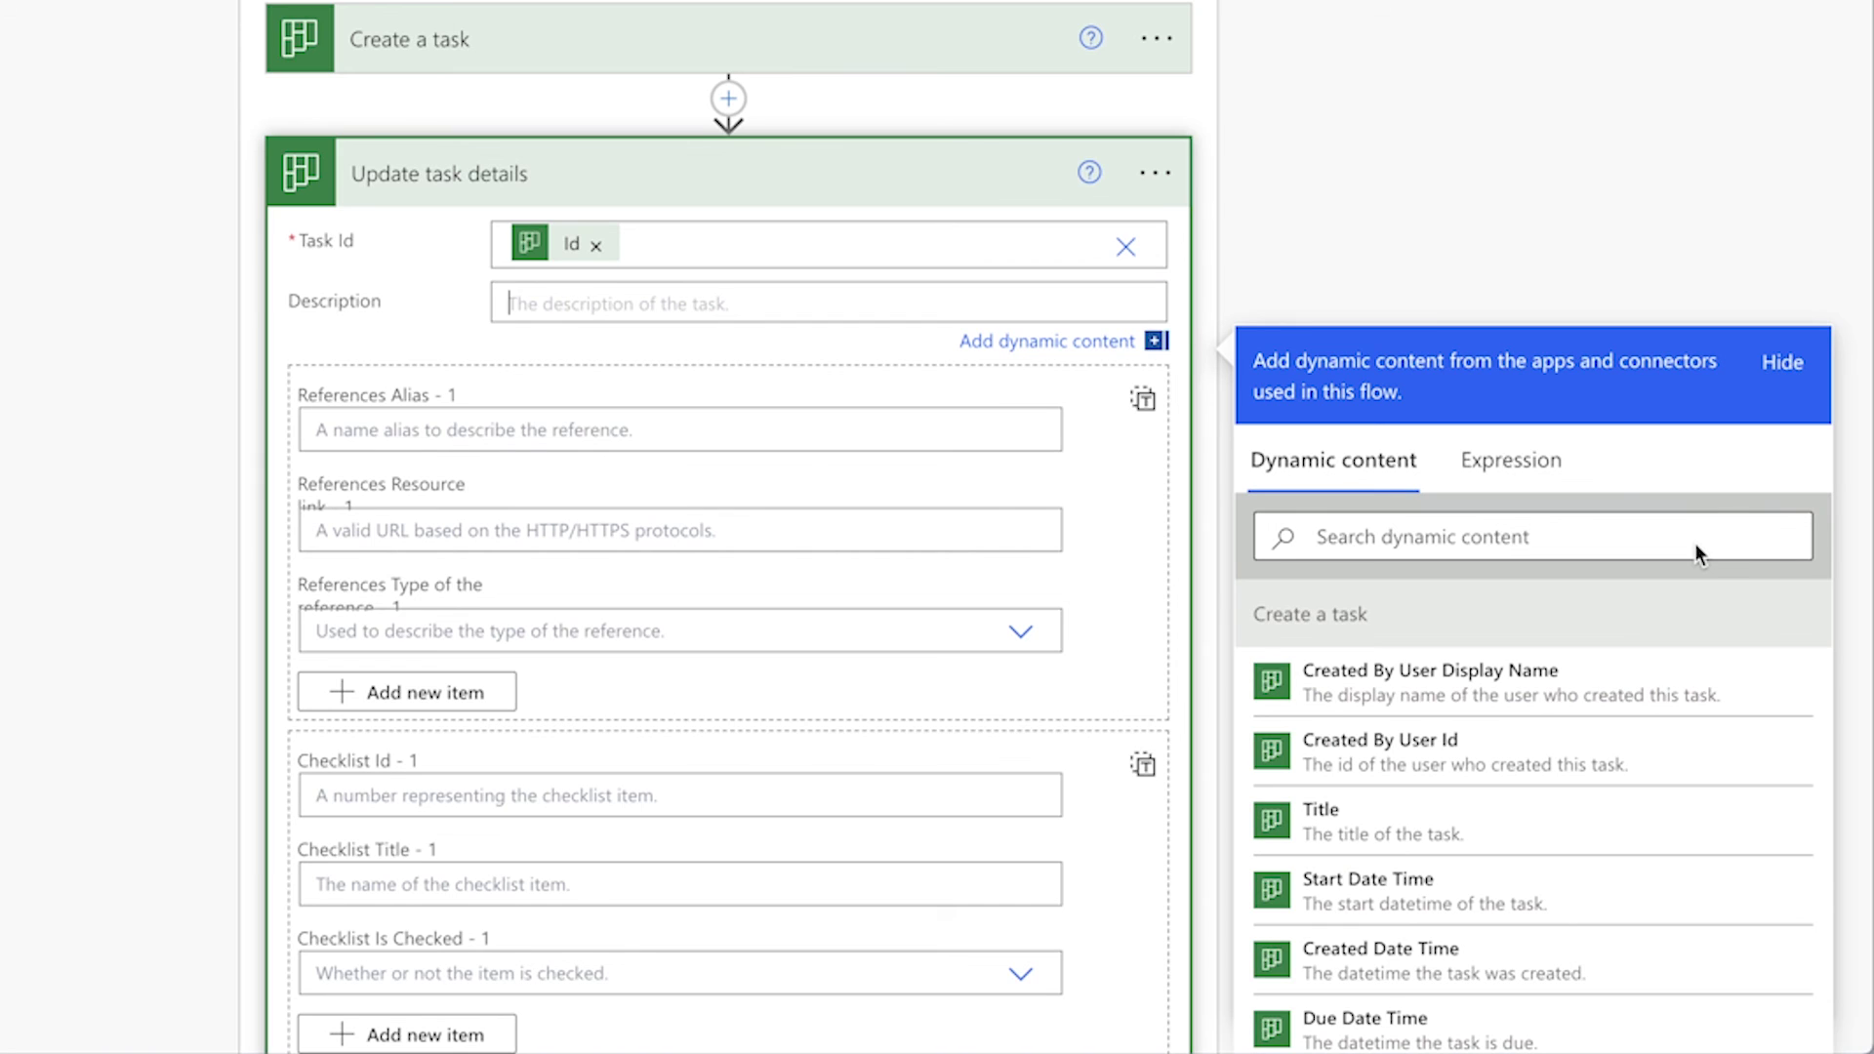
# Step: Set the Description of Update task details to Task Description from List rows present in a table, and save and test the flow manually
pyautogui.click(1636, 539)
pyautogui.write('task de')
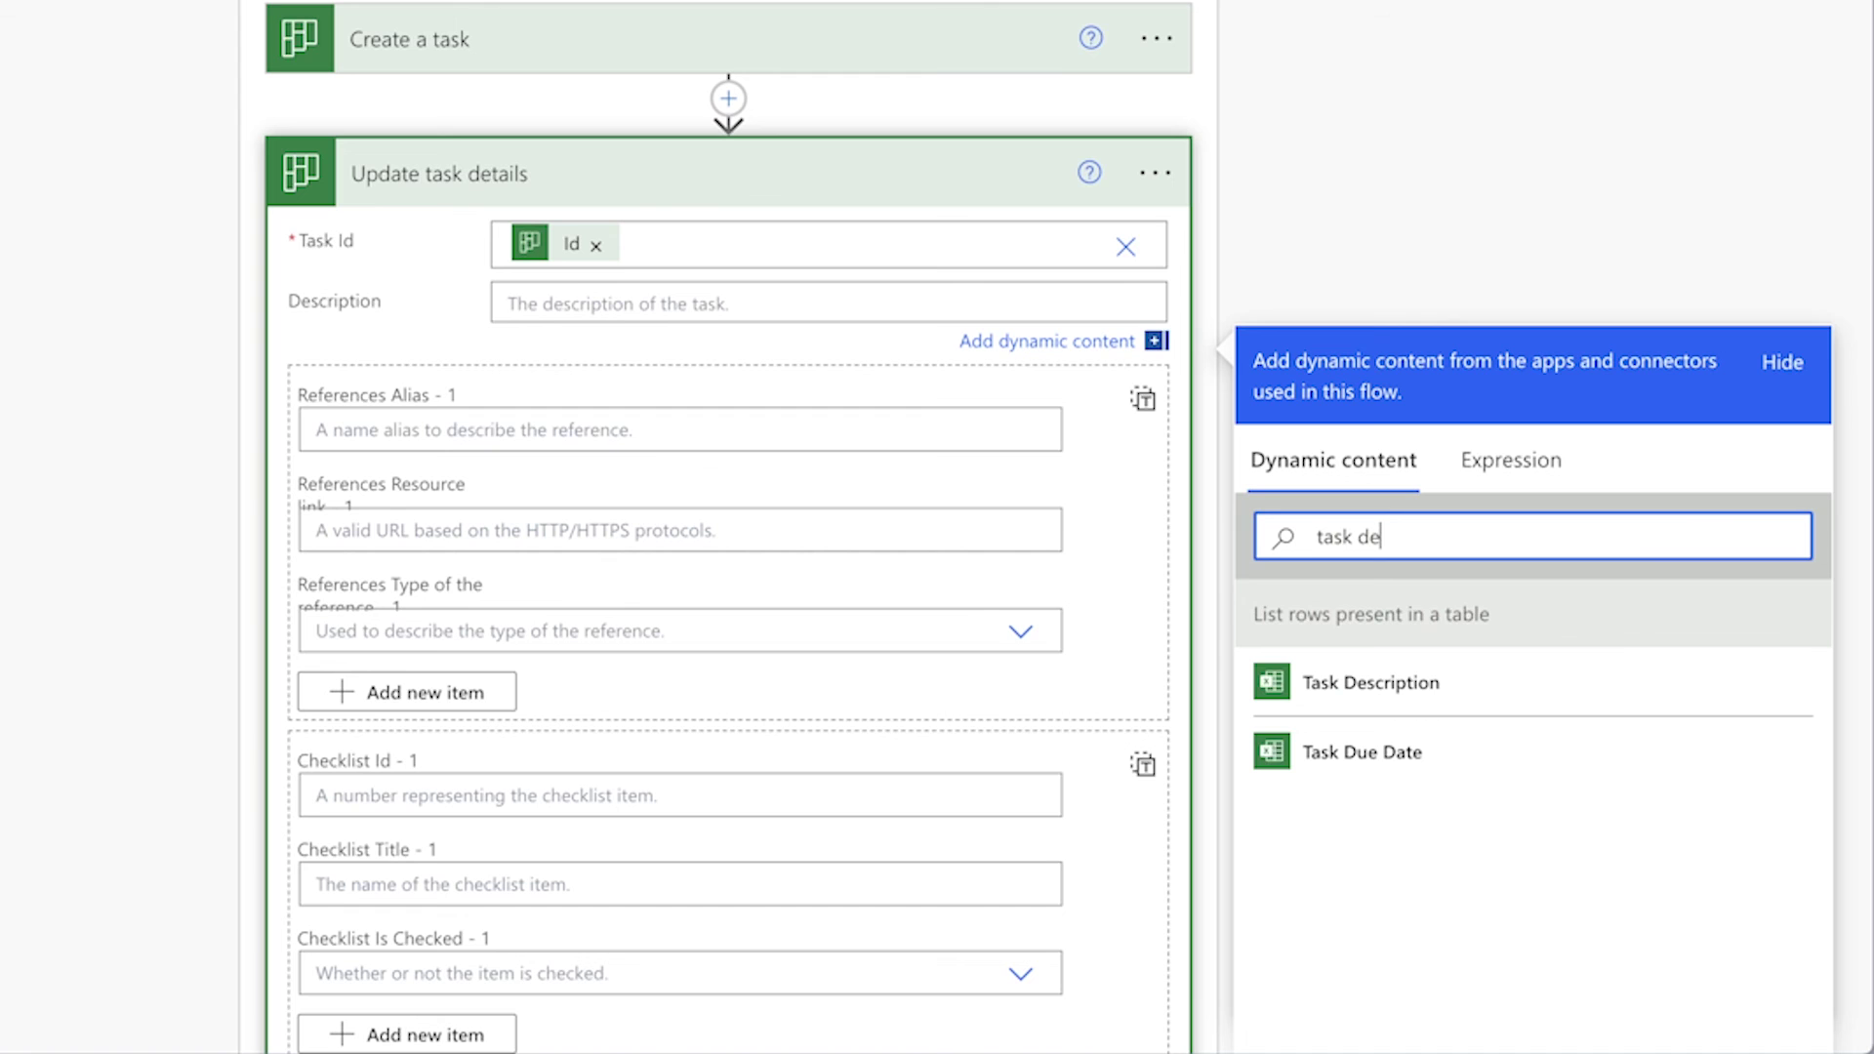
pyautogui.click(1607, 675)
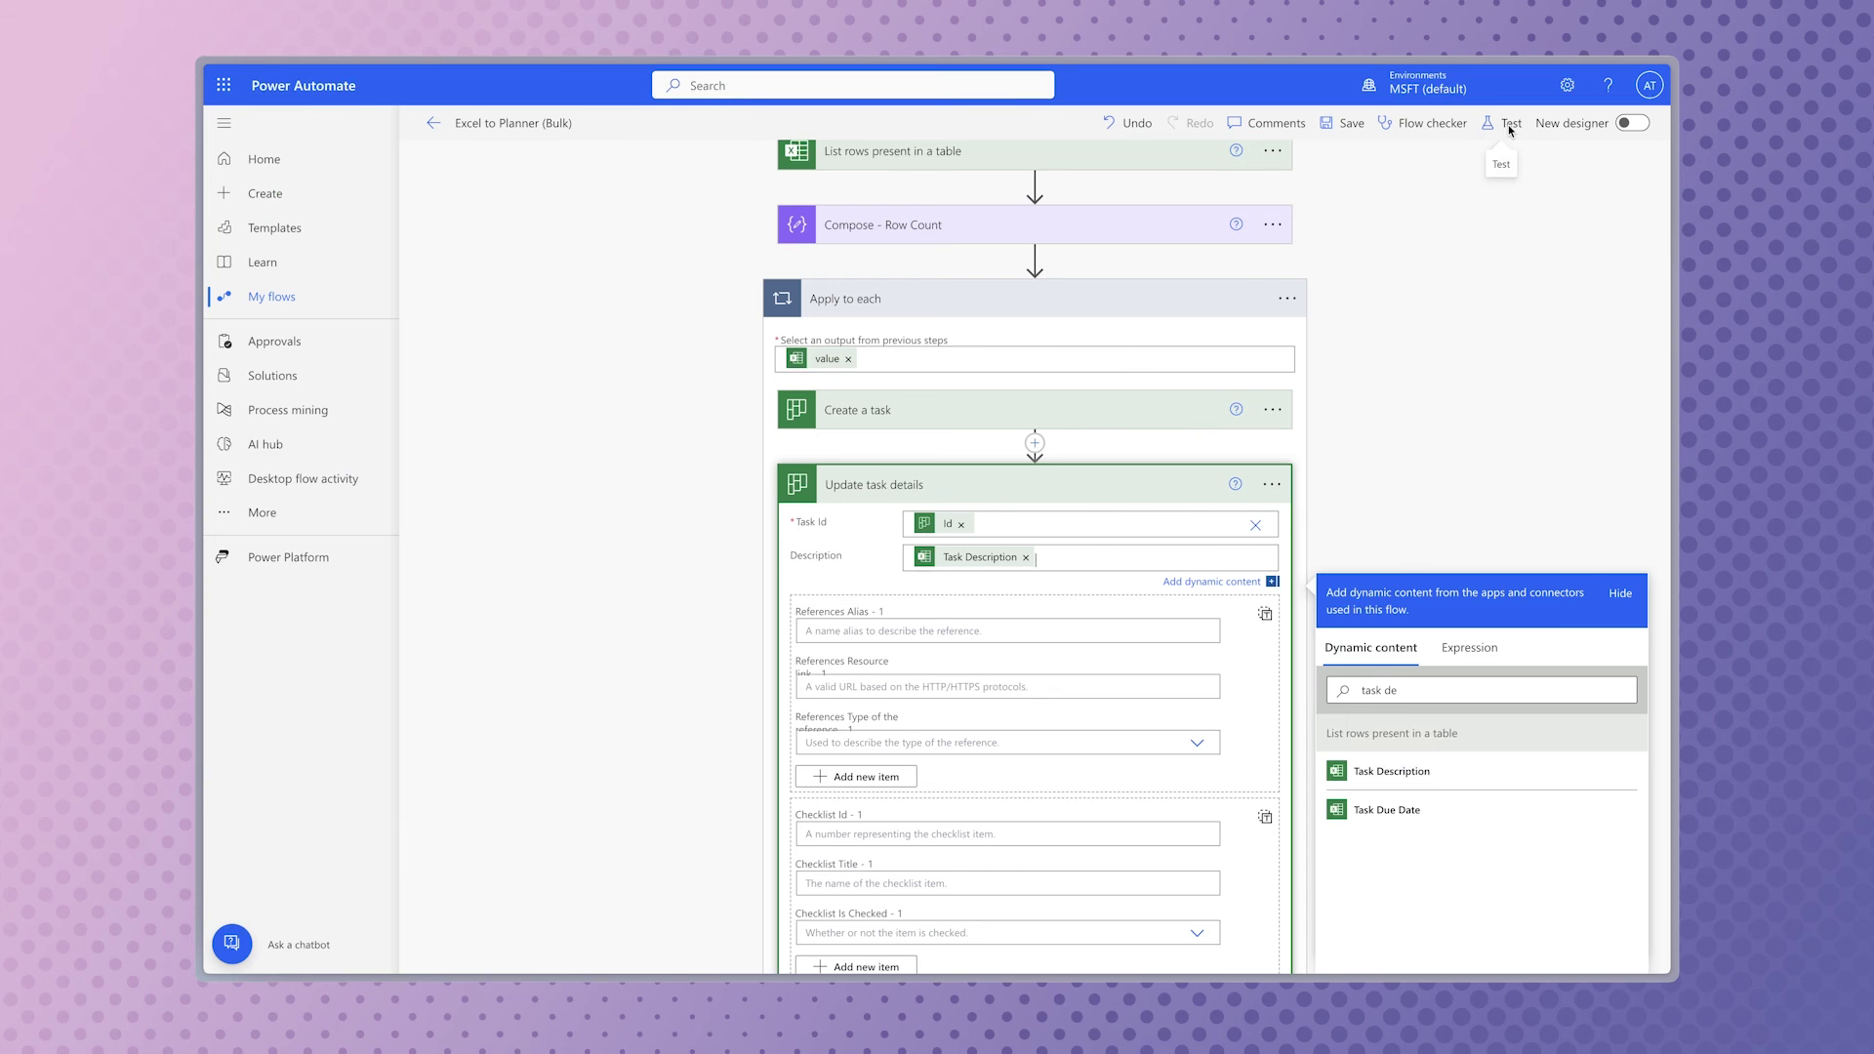
pyautogui.click(1509, 127)
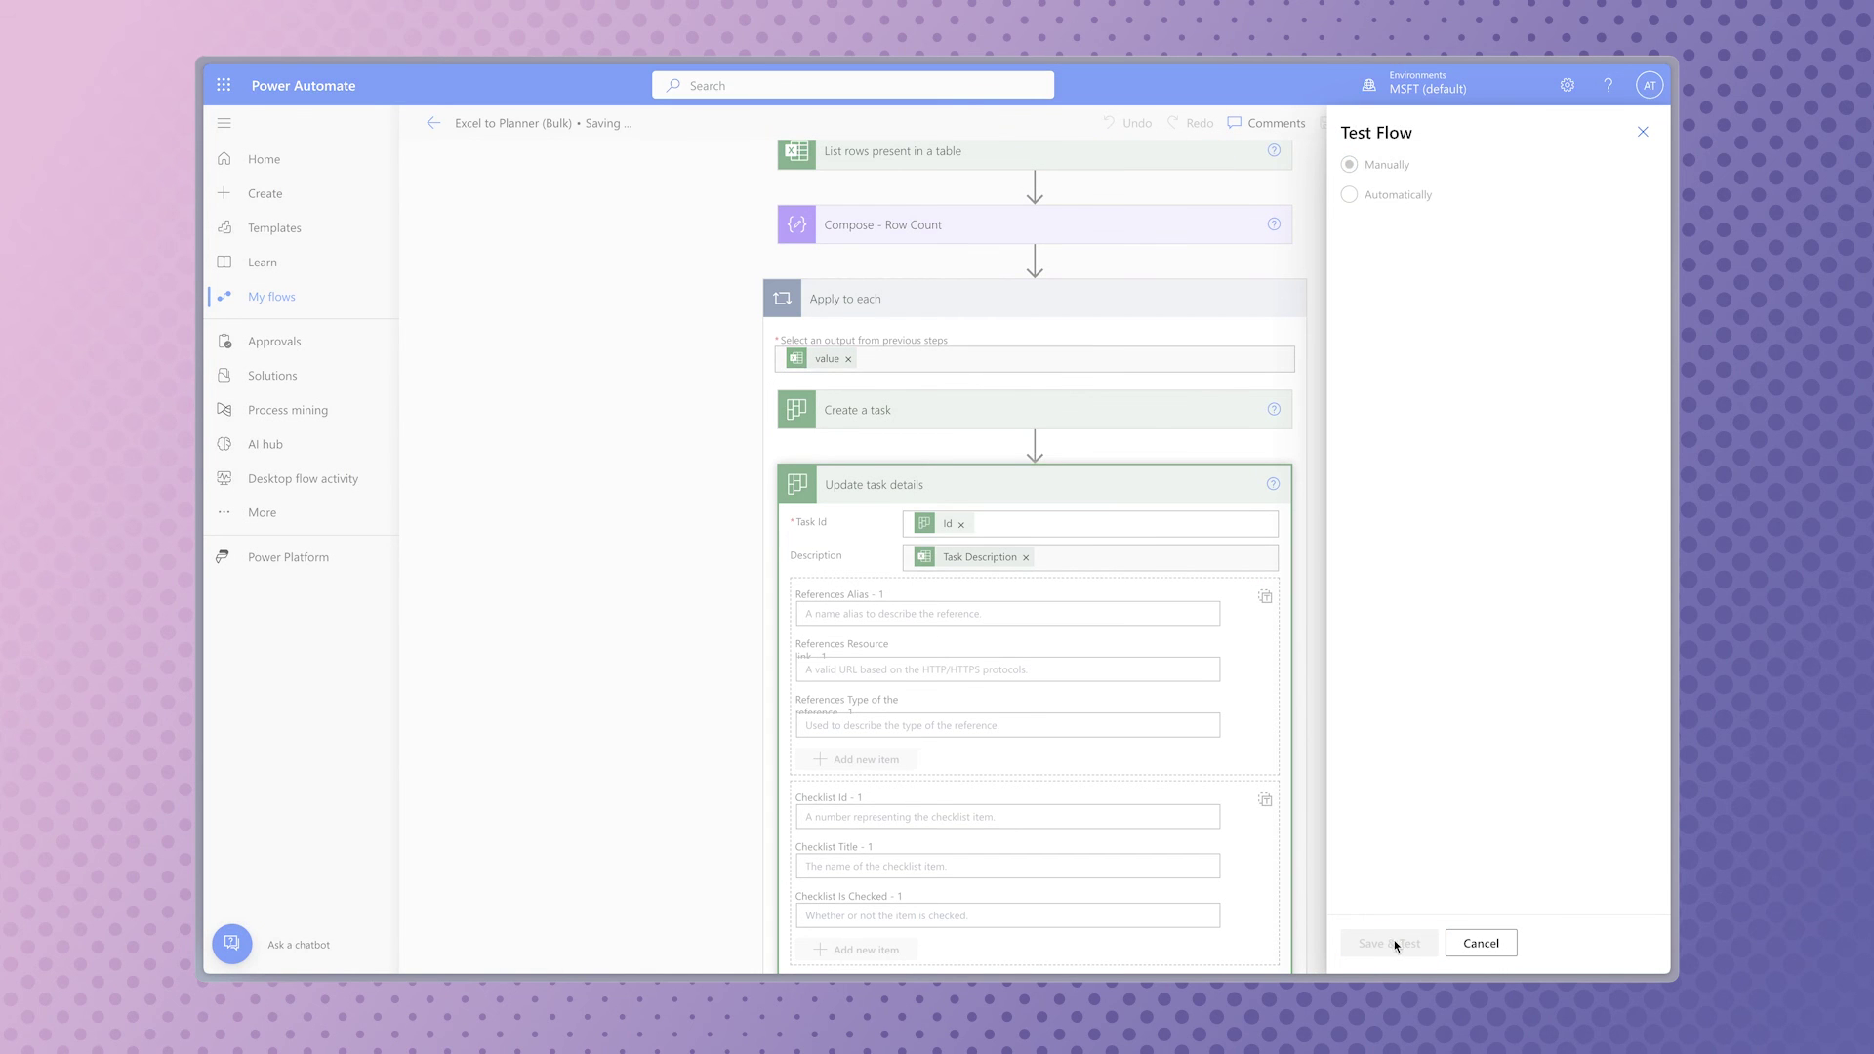
pyautogui.click(1444, 942)
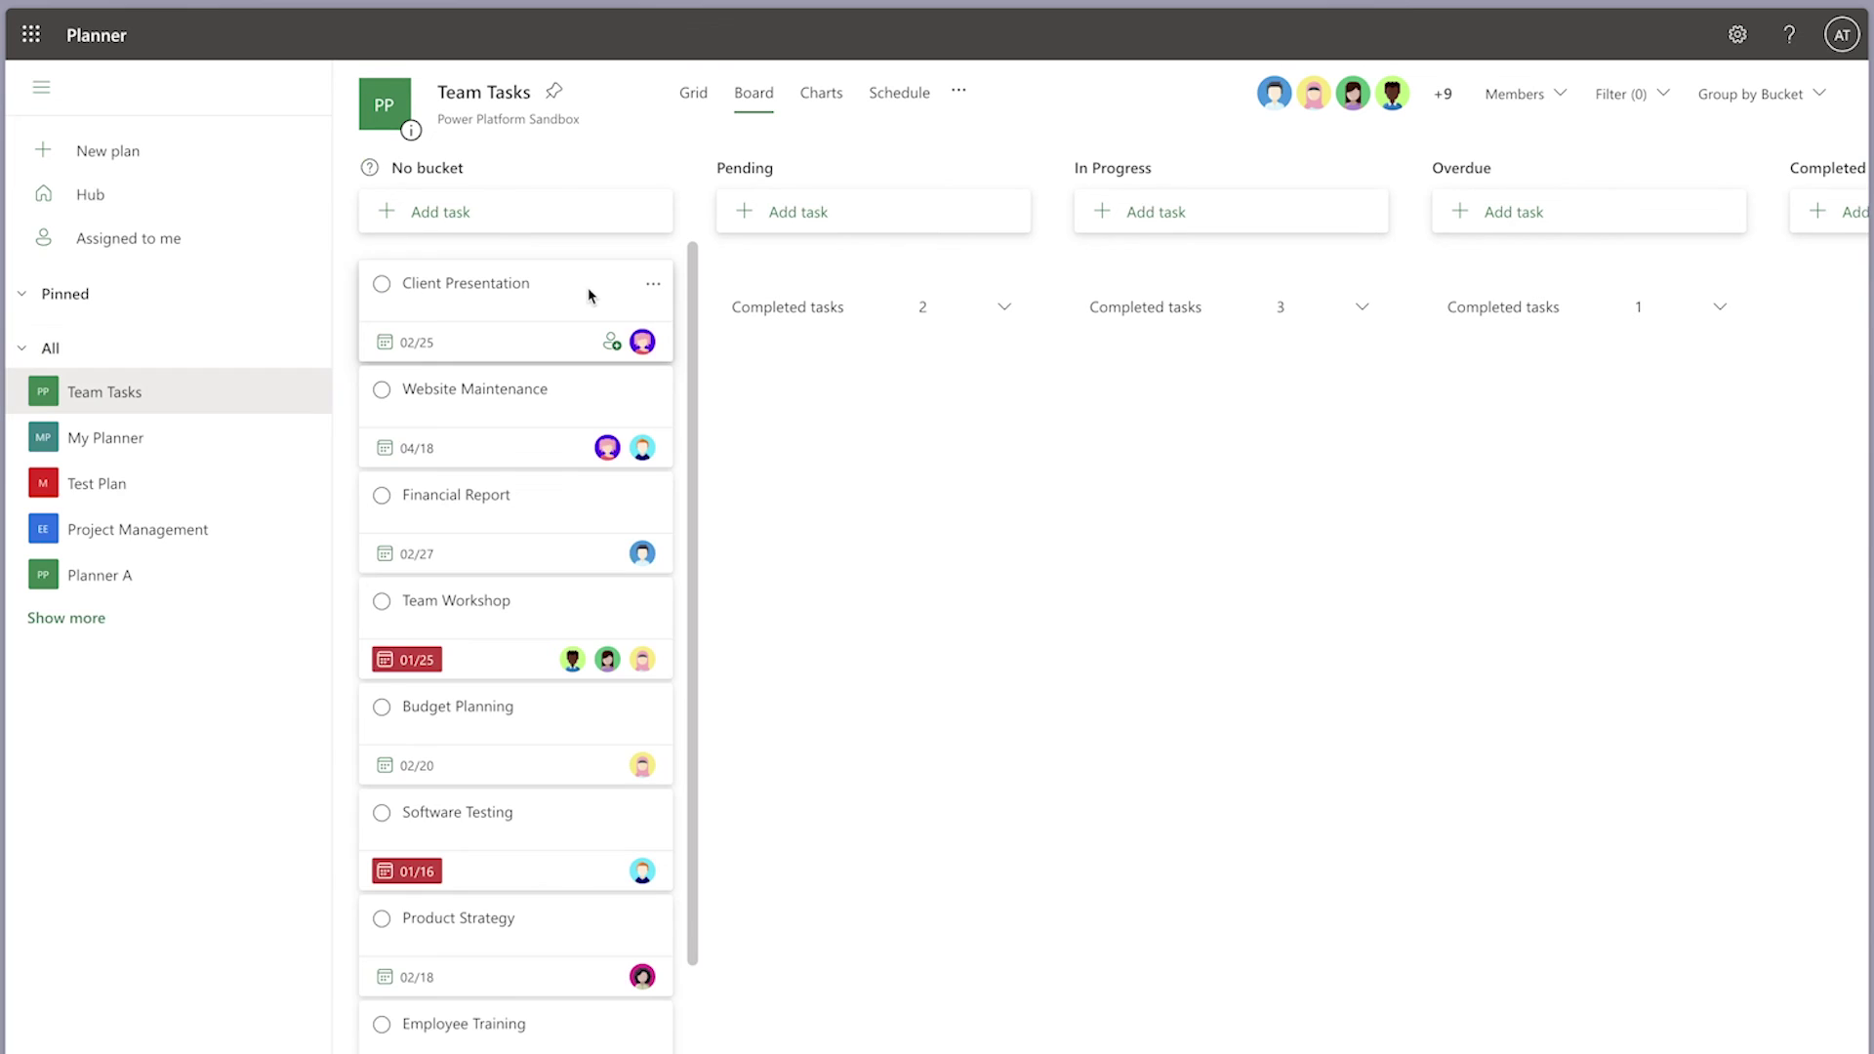
# Step: Switch to Planner and check the notes of the Client Presentation and Team Workshop tasks on the Team Tasks board, closing each task
pyautogui.click(588, 295)
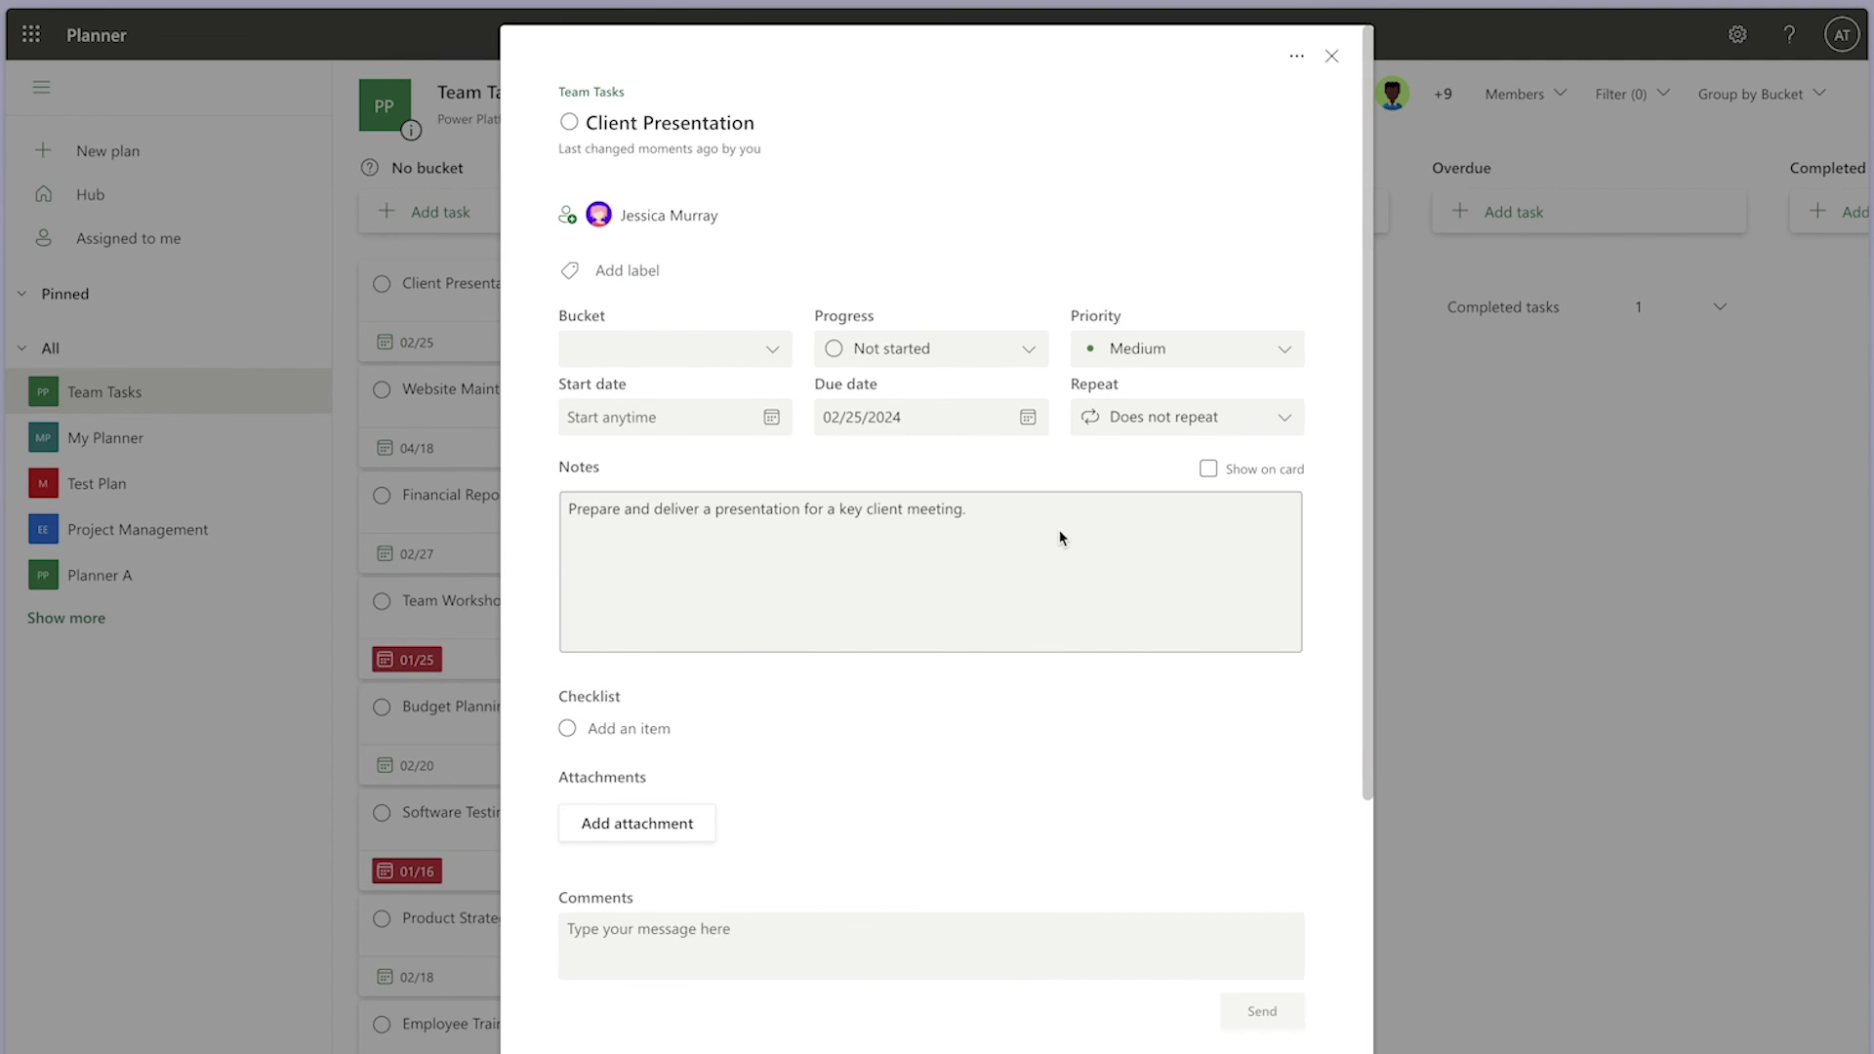
pyautogui.press('Escape')
pyautogui.click(633, 597)
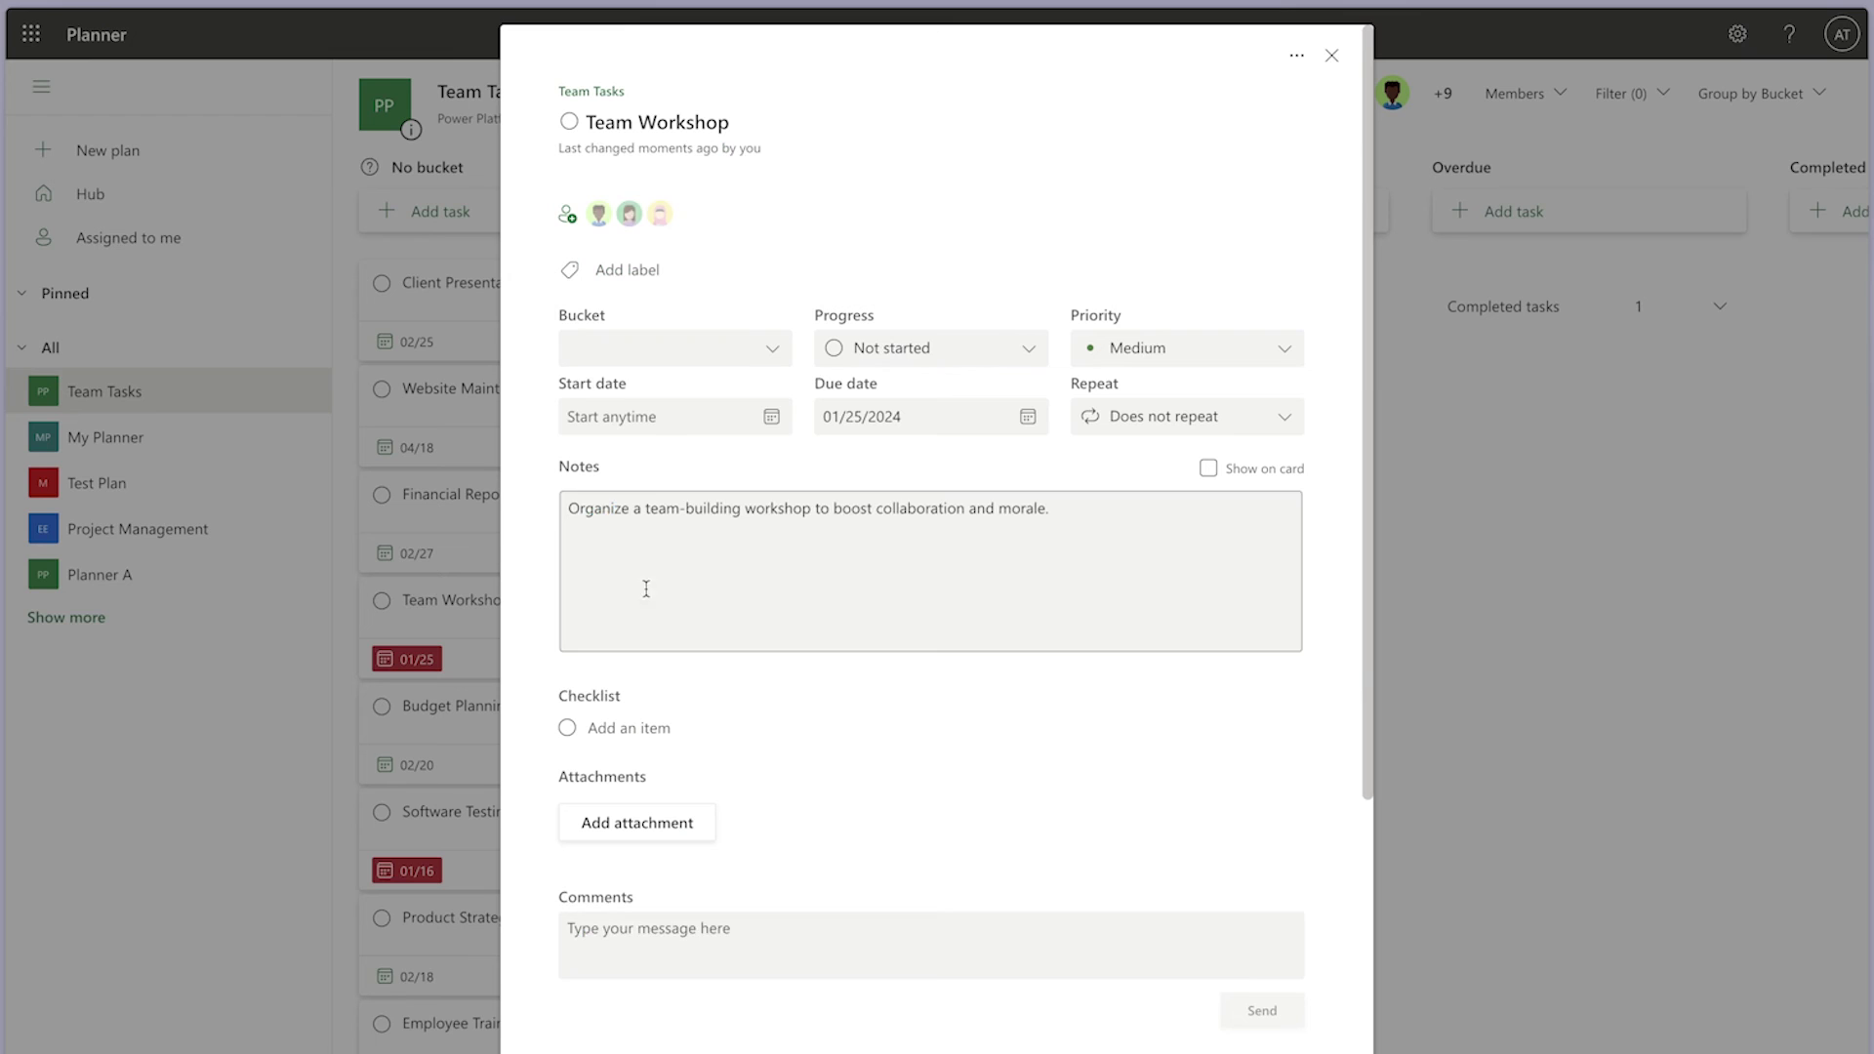
pyautogui.click(1551, 587)
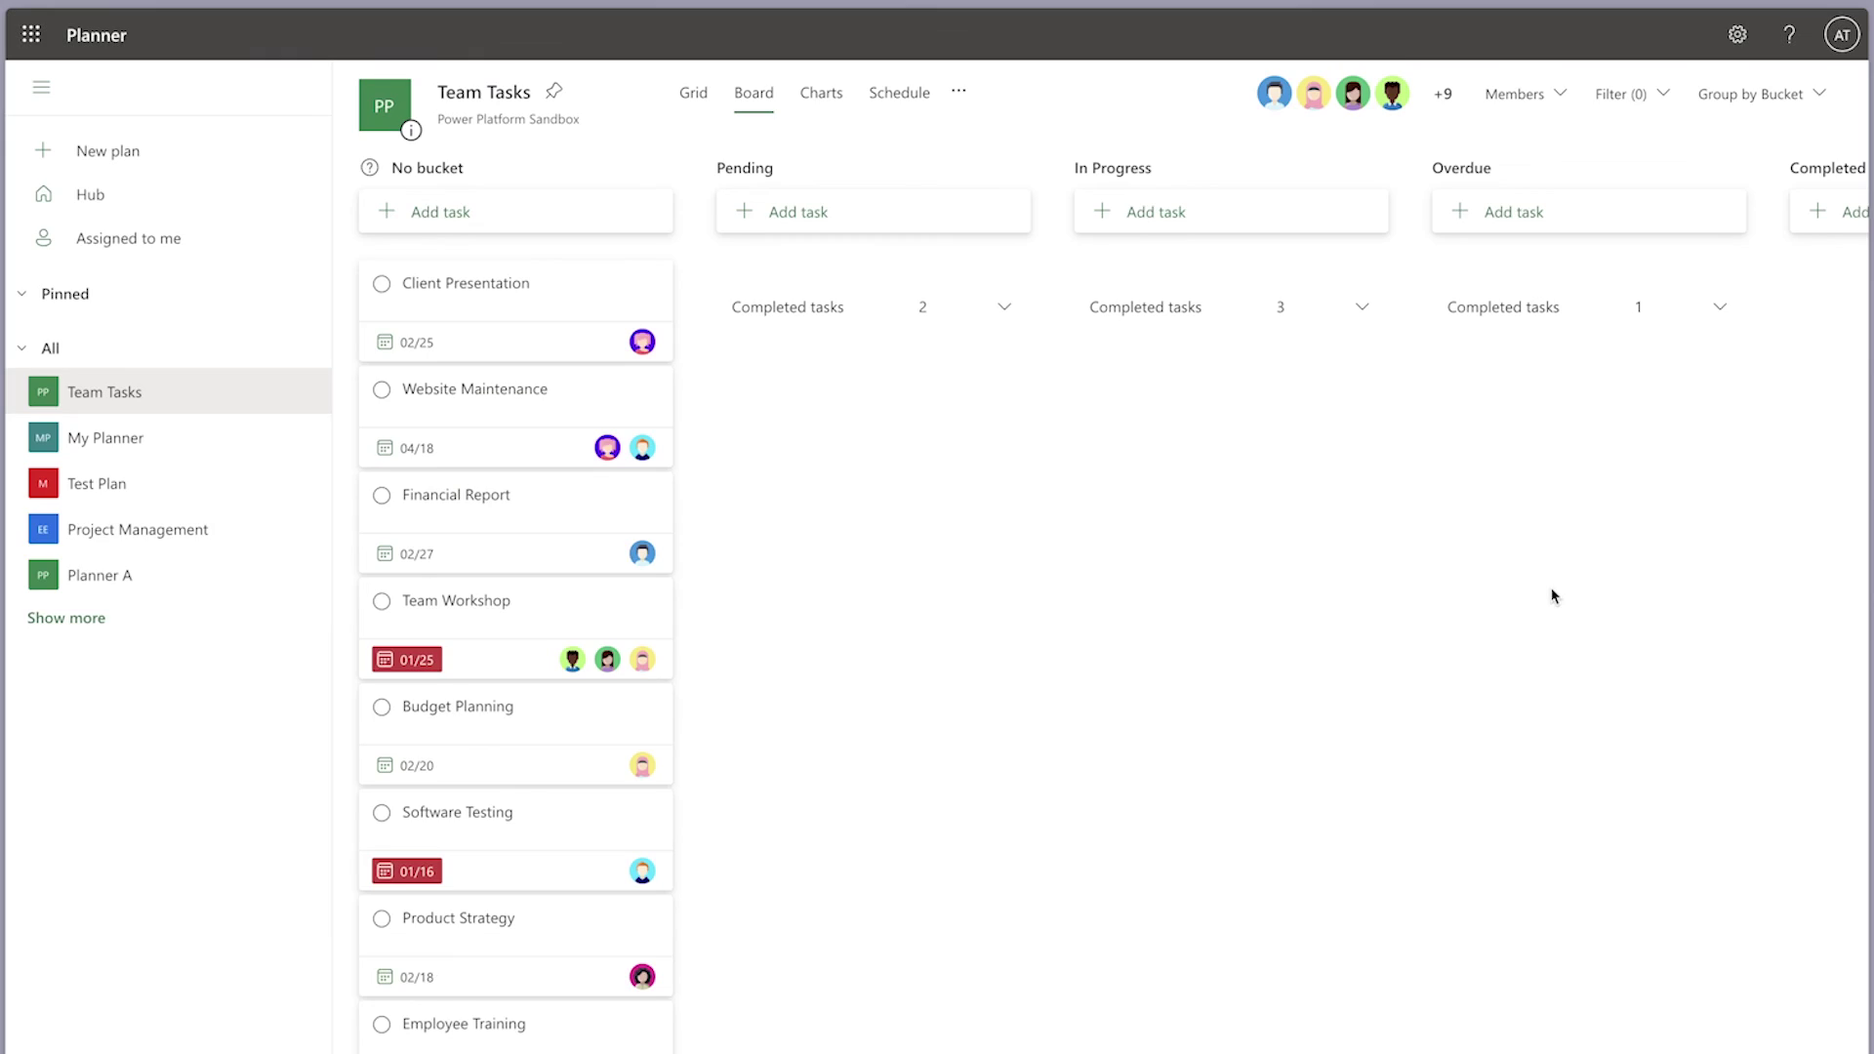